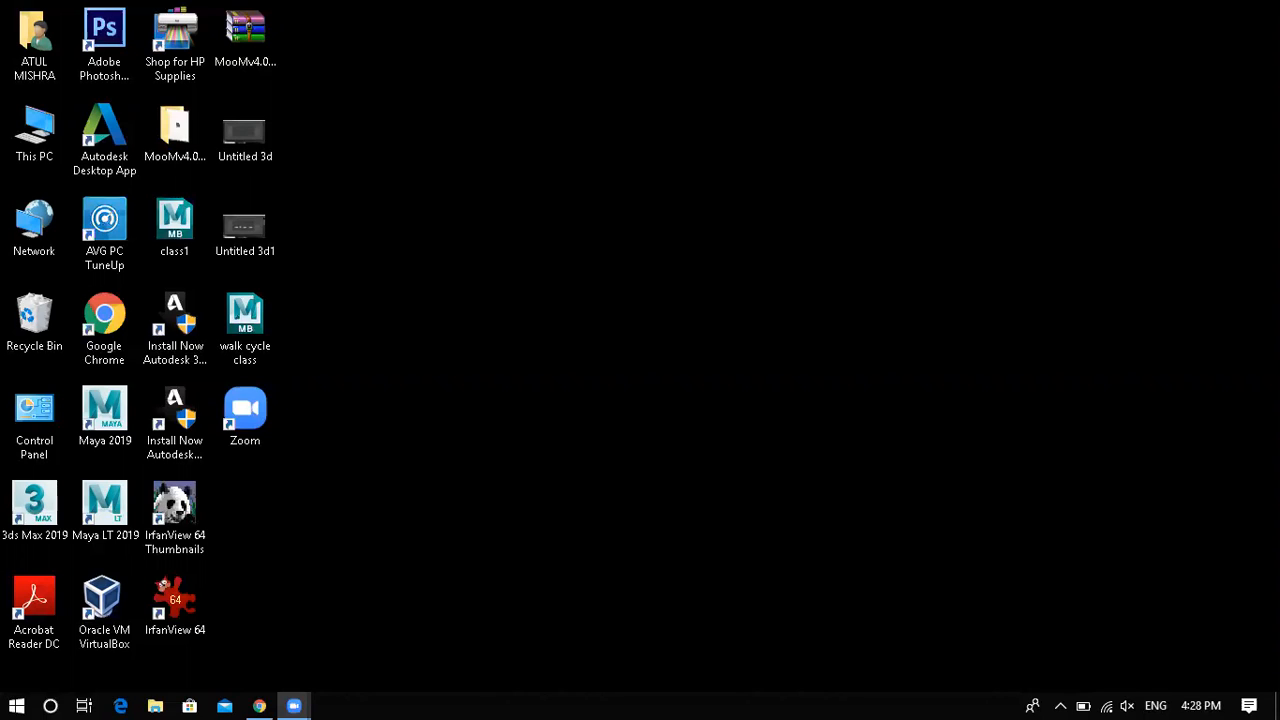
key("XF86AudioMute")
key("super")
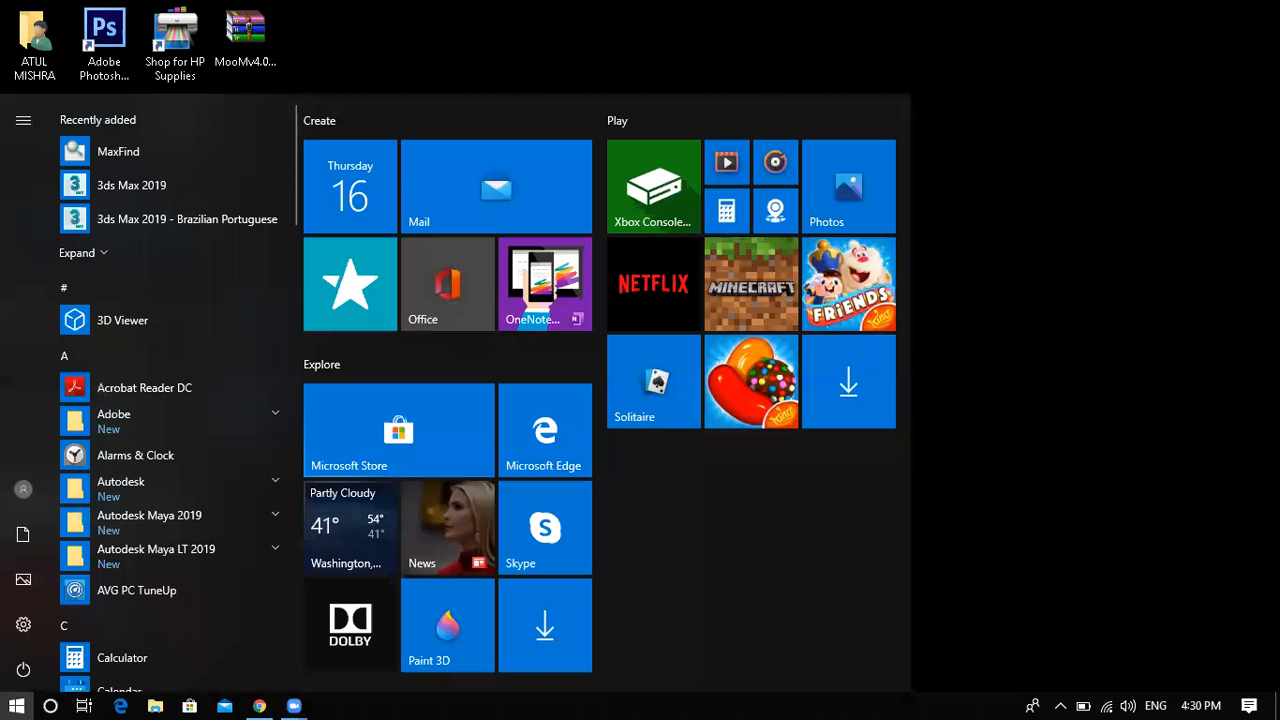
left_click(155, 706)
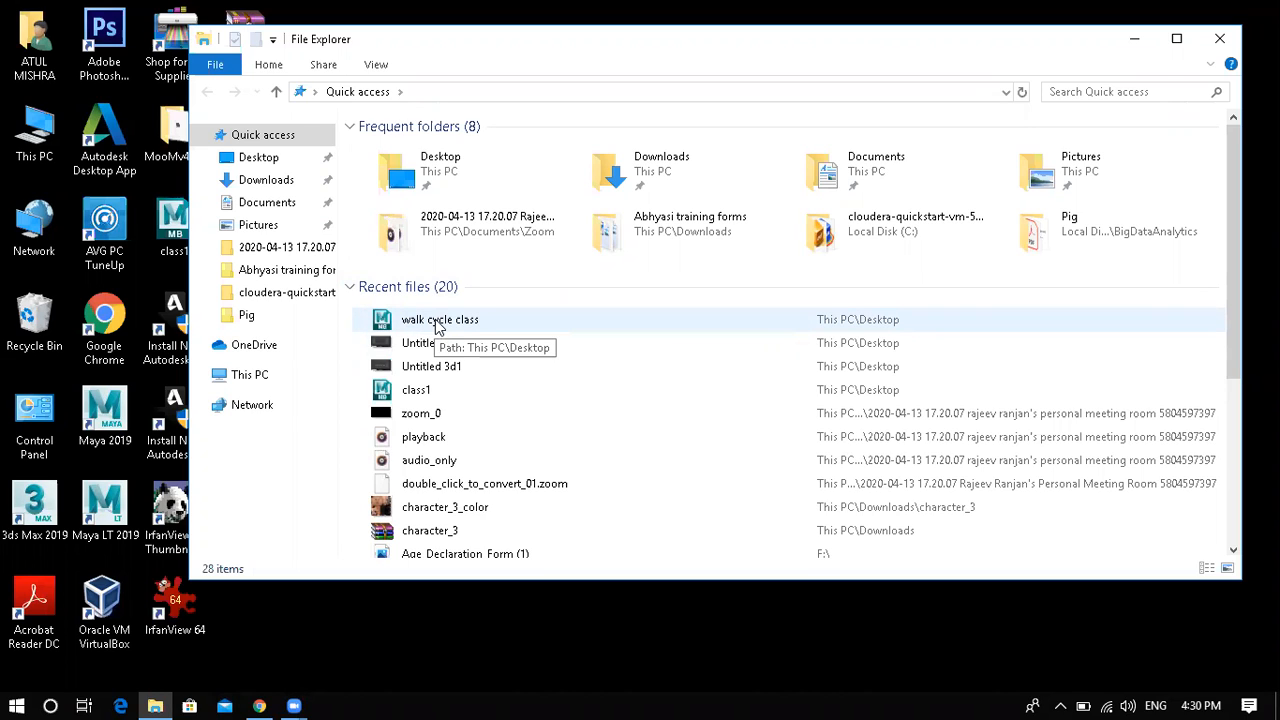
key("super")
key("super")
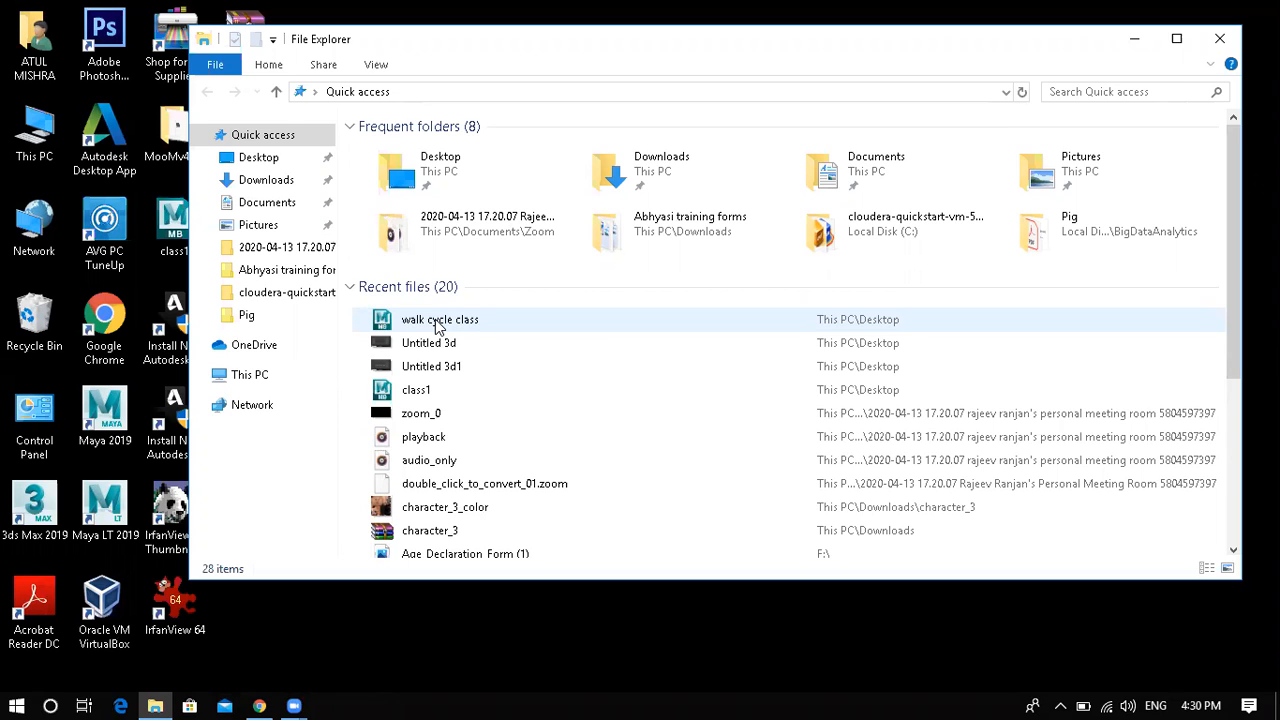
left_click(436, 327)
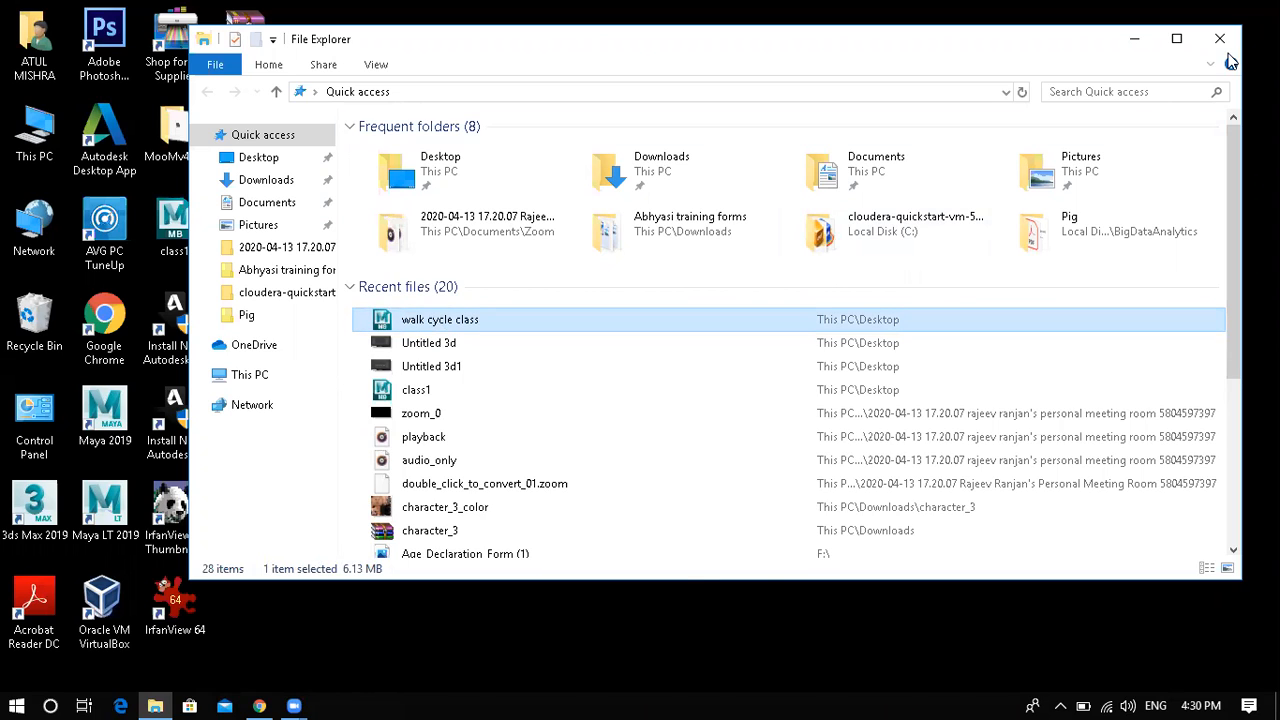
left_click(1218, 42)
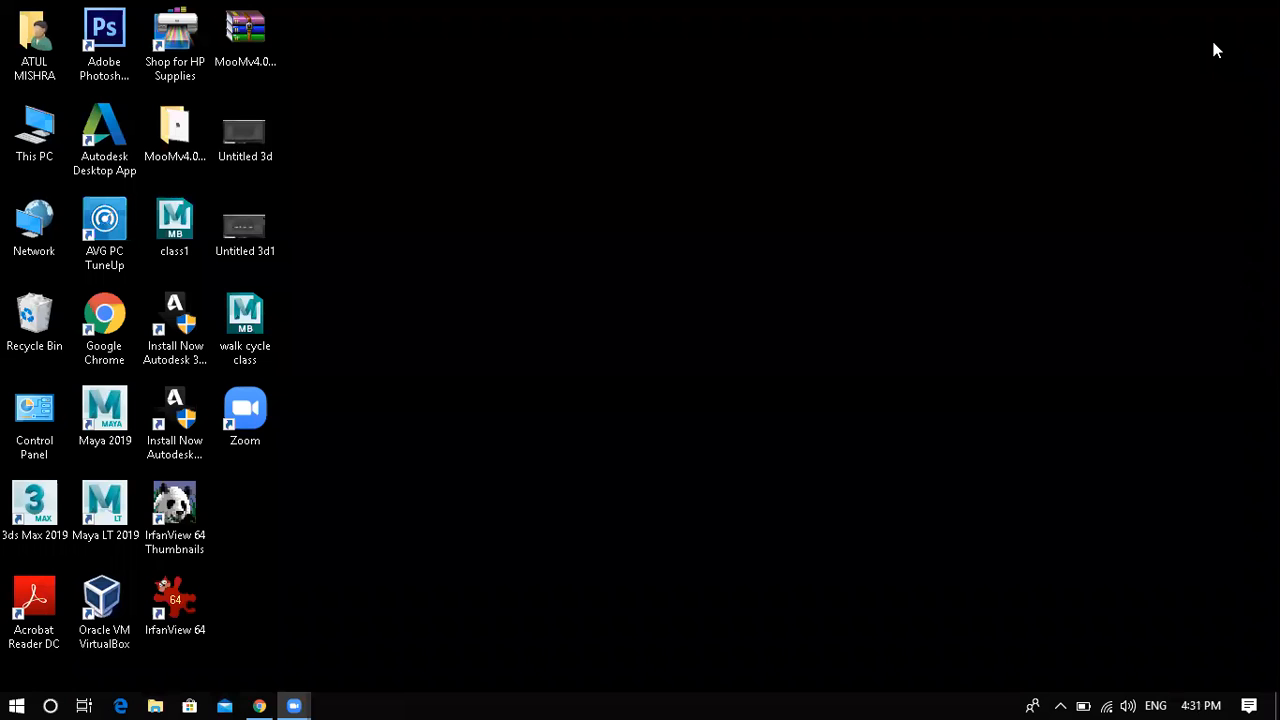
- Open the recent file "walk cycle class" in Maya 2019, then minimize the file browser and Maya's output window
key("super+e")
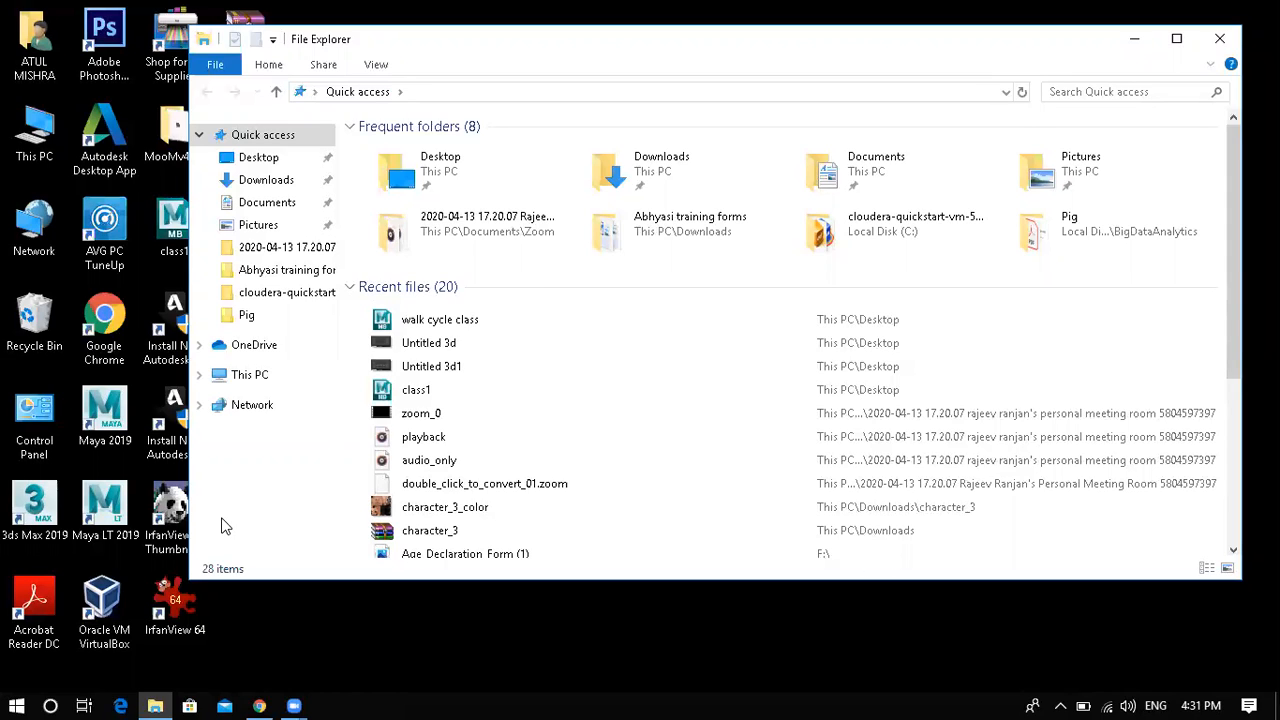
left_click(437, 322)
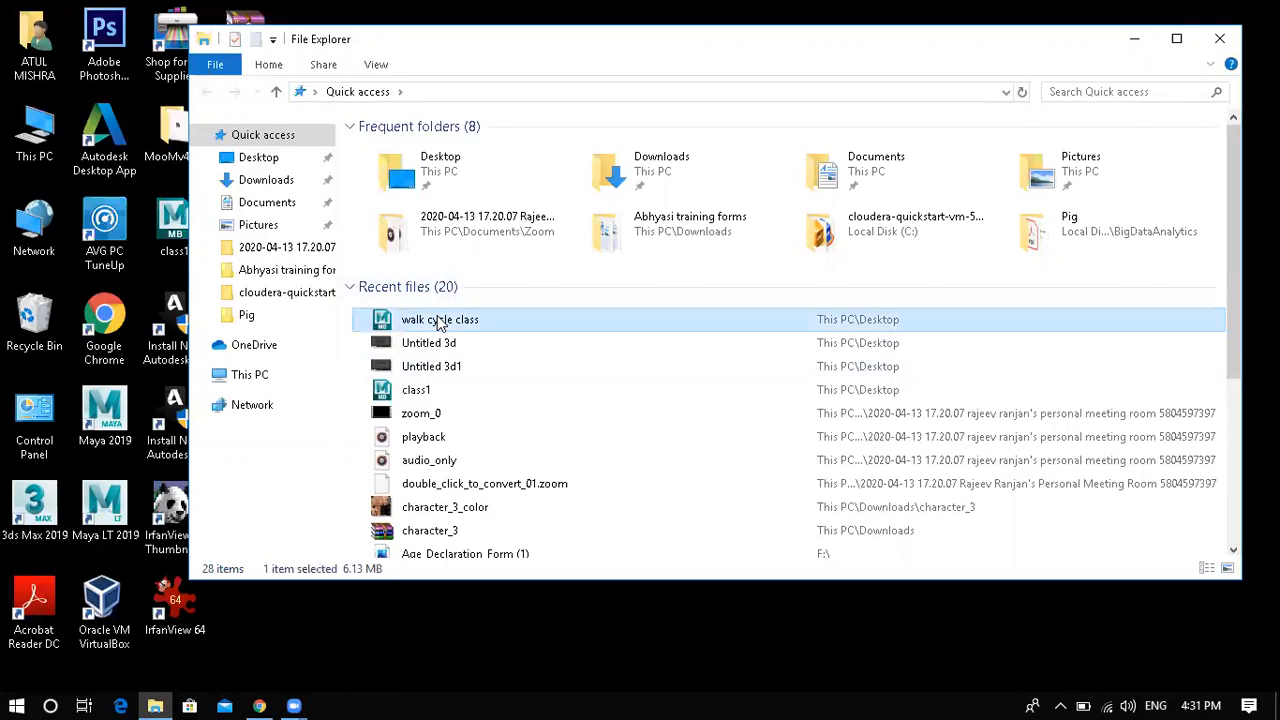
double_click(437, 322)
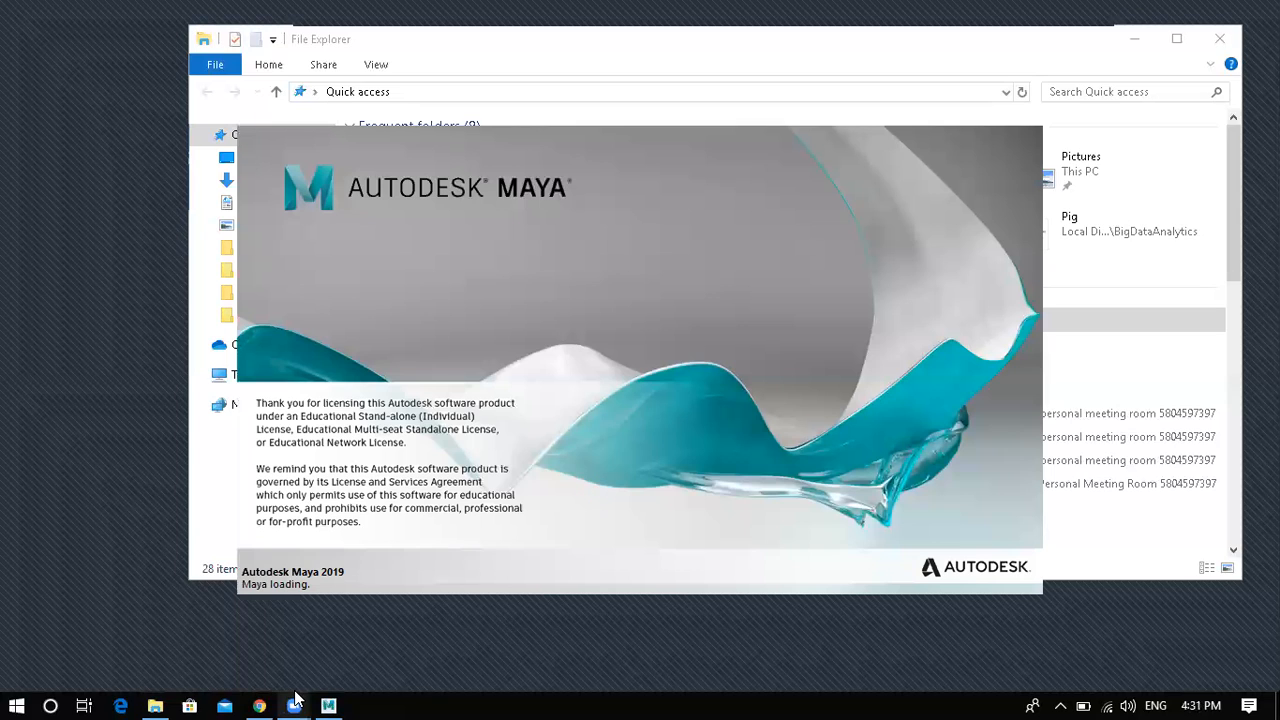
mouse_move(294, 705)
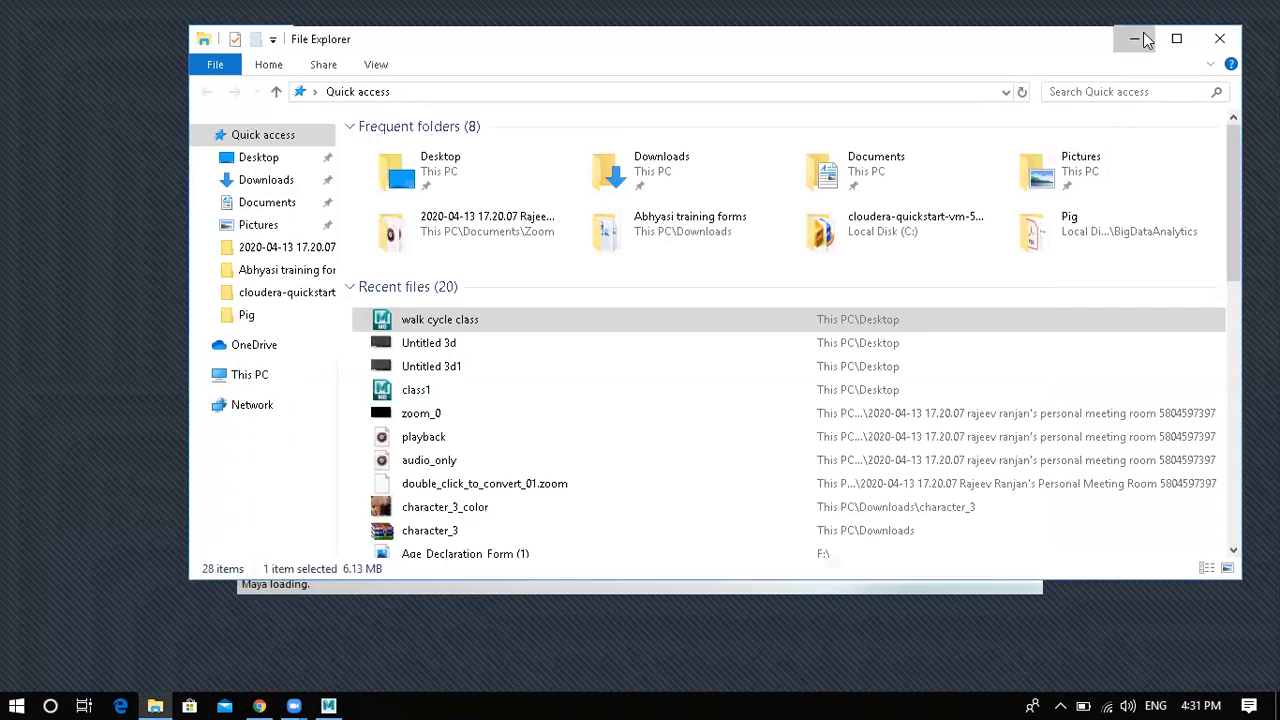
left_click(1143, 39)
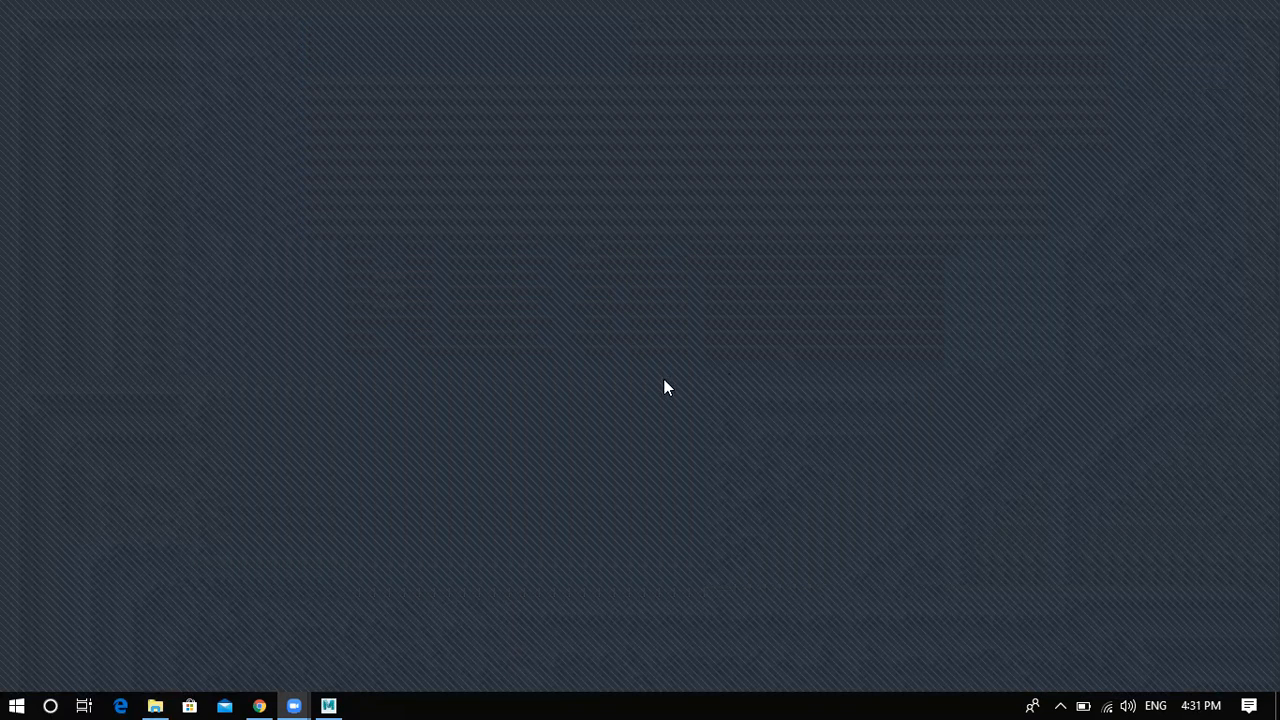
left_click(328, 706)
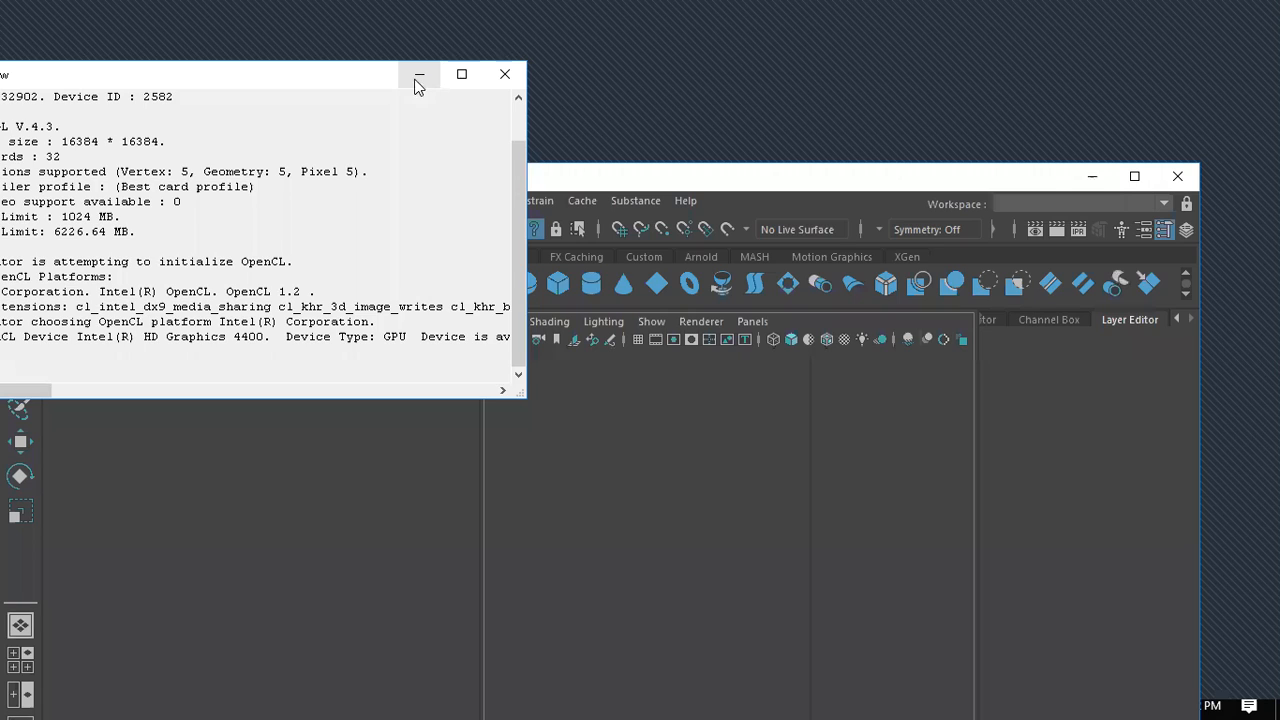
left_click(418, 78)
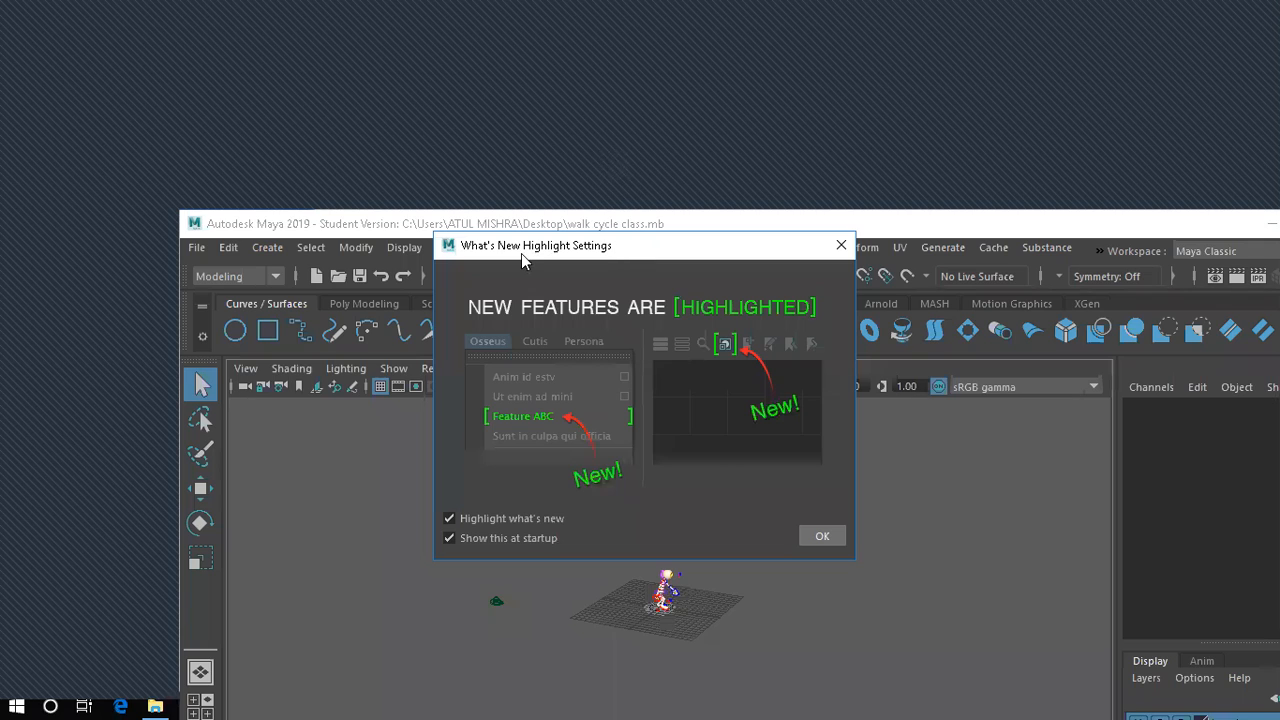
- Dismiss the What's New Highlight Settings dialog and maximize the Maya window
left_click_drag(525, 253, 428, 263)
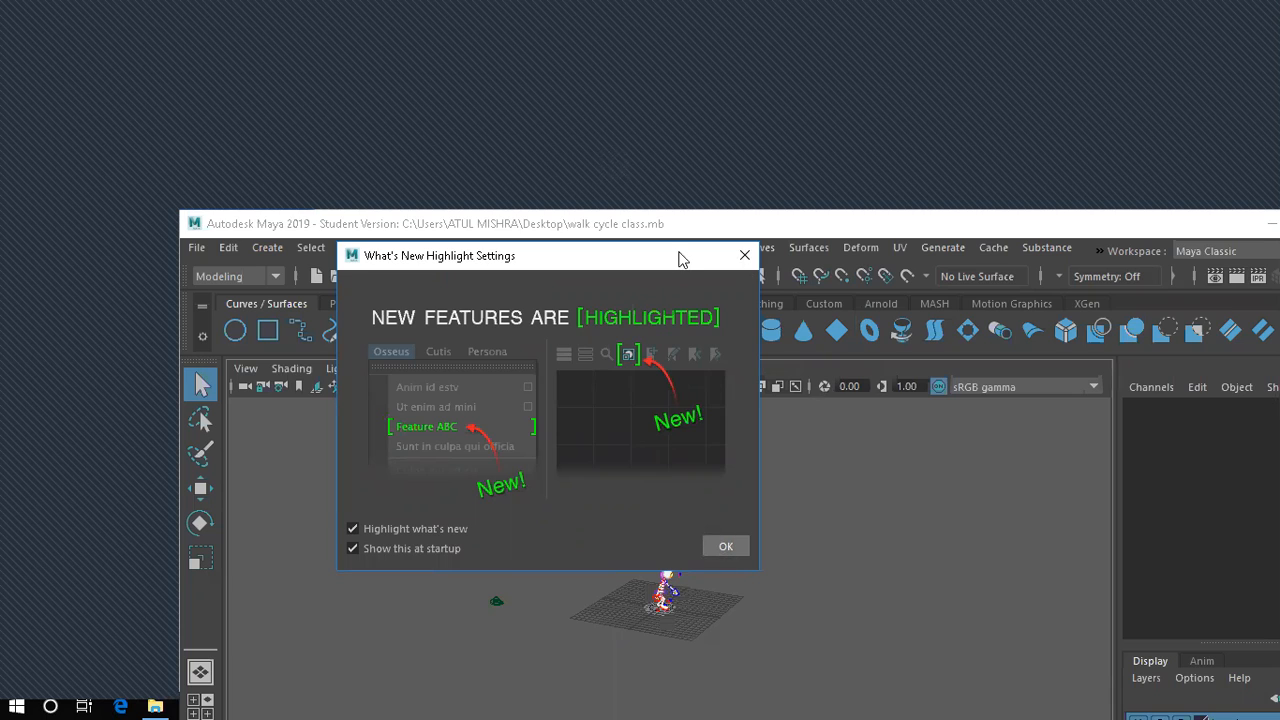
left_click_drag(678, 259, 632, 271)
left_click(683, 555)
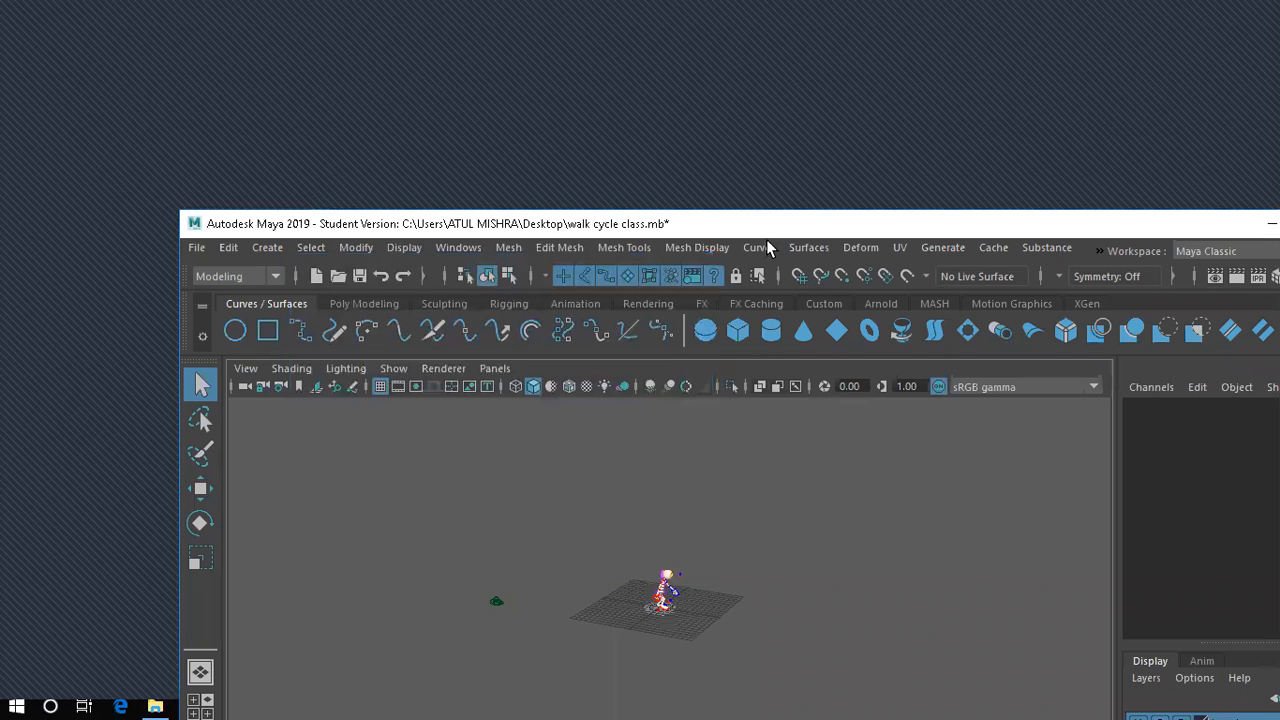
left_click_drag(761, 223, 557, 318)
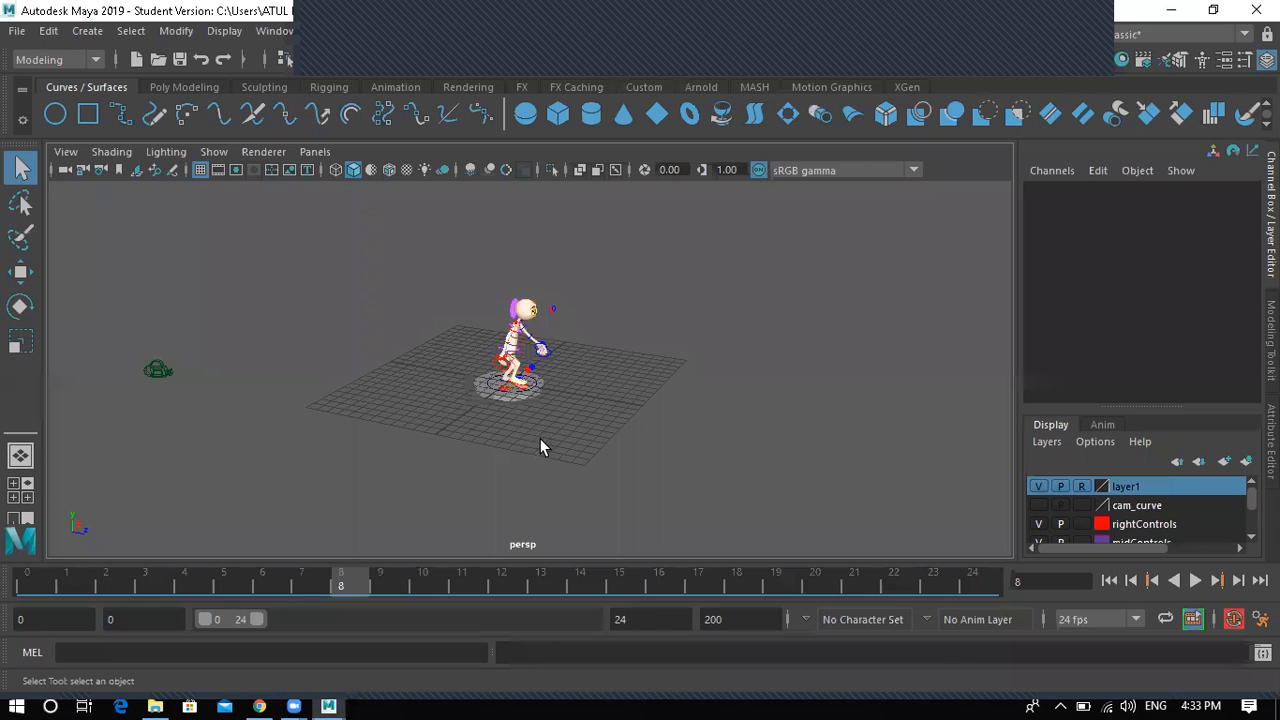
- Select all of the character rig's controls and frame the figure in an angled perspective view
scroll(484, 430, "up", 5)
left_click_drag(494, 437, 620, 423, "alt")
scroll(502, 421, "up", 5)
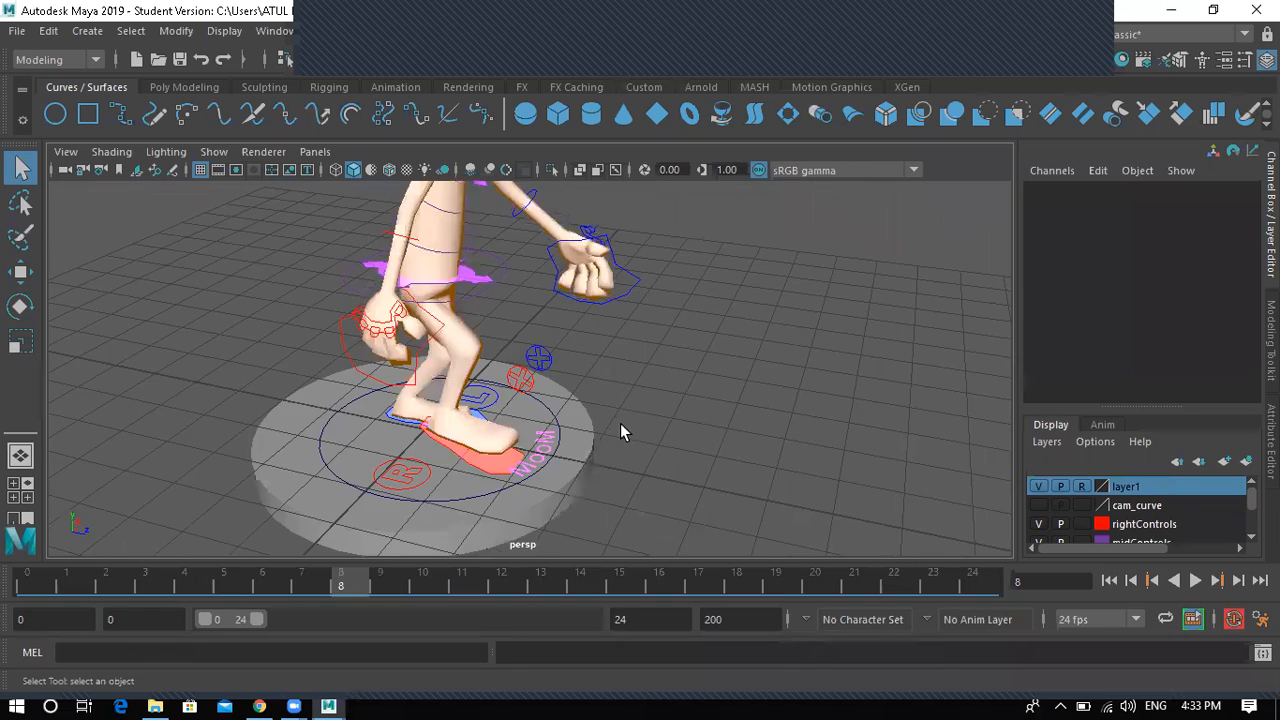
scroll(600, 424, "down", 4)
left_click_drag(525, 425, 557, 403, "alt")
scroll(557, 403, "down", 4)
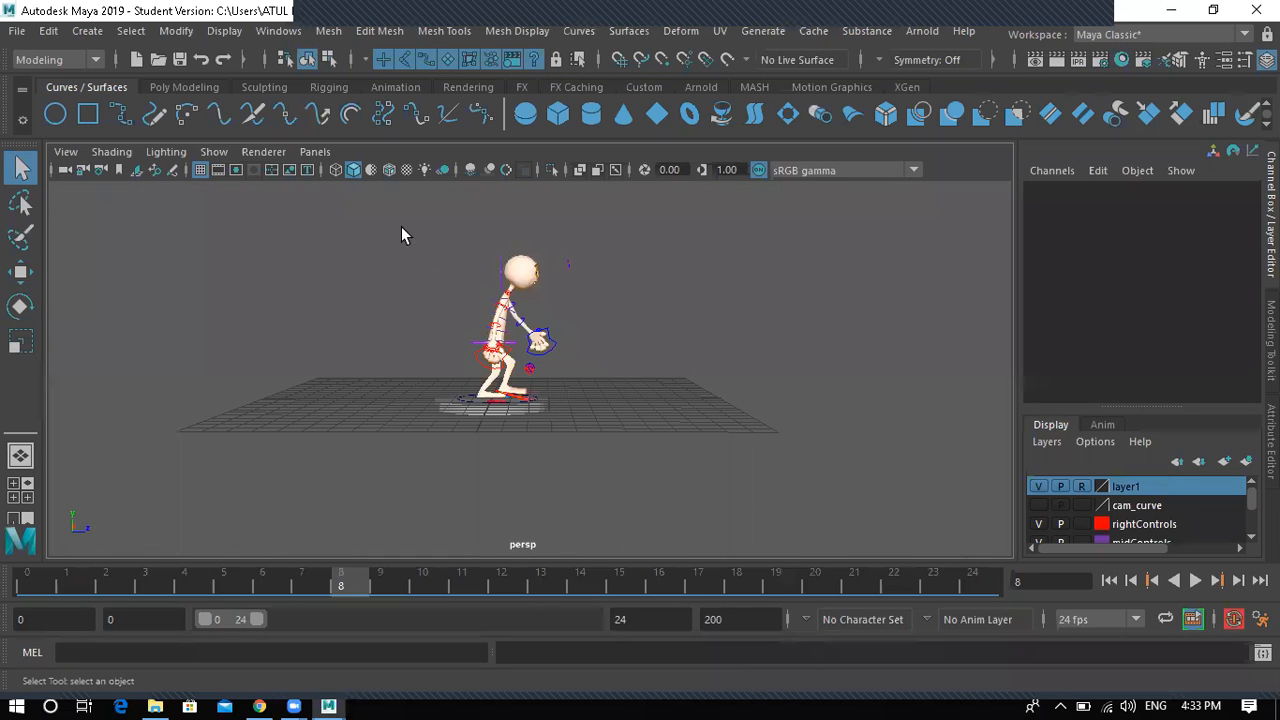
scroll(401, 226, "up", 2)
left_click_drag(401, 226, 701, 539)
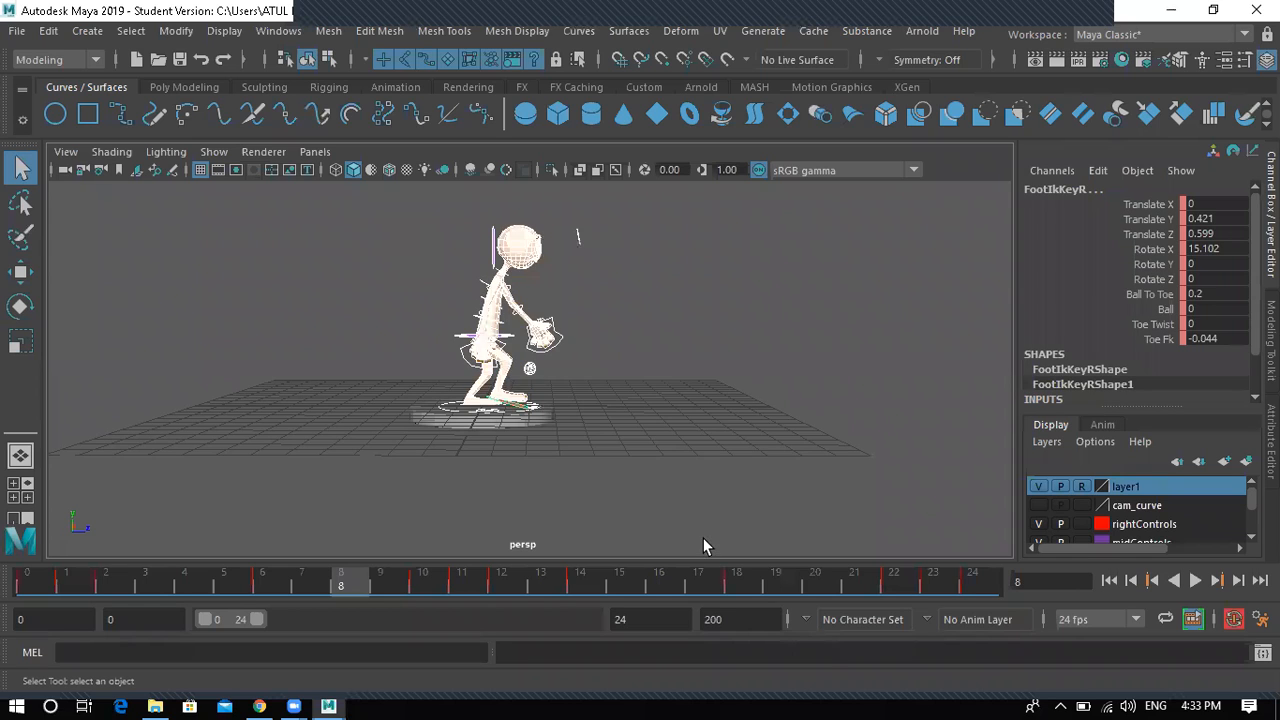
key("f")
left_click_drag(703, 538, 624, 494, "alt")
scroll(612, 500, "down", 3)
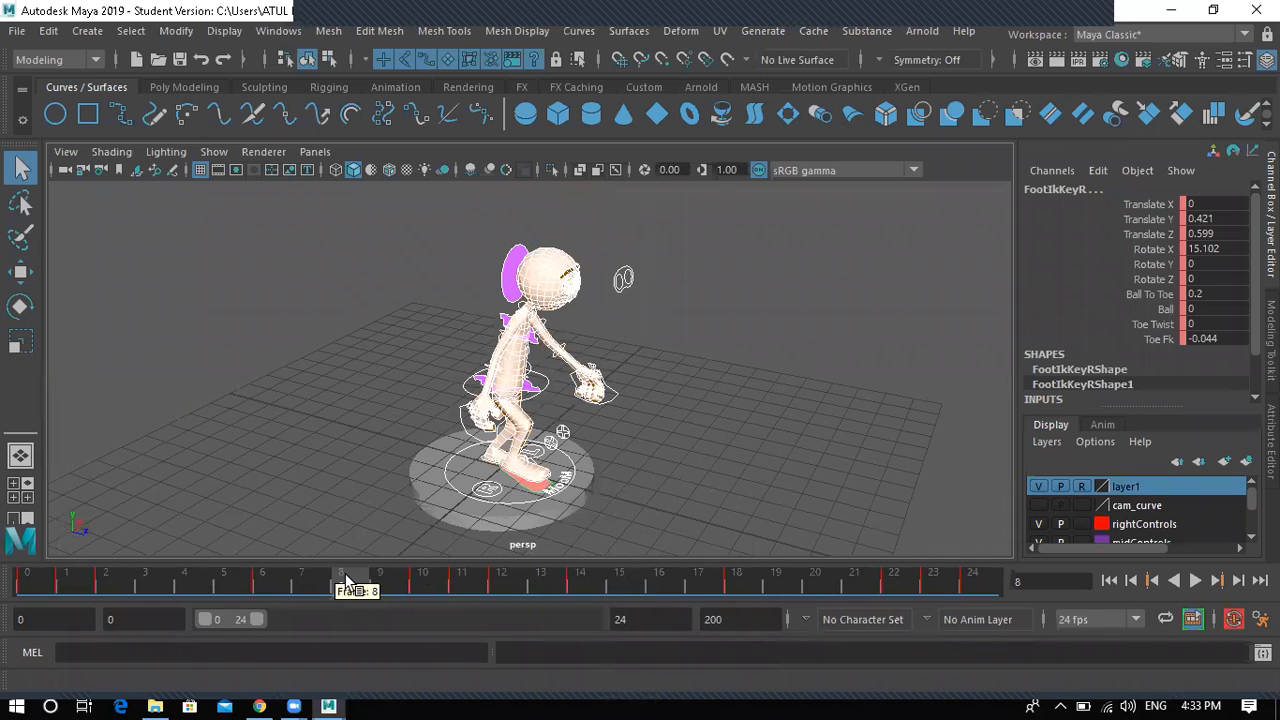
- Play the character's walk animation to check its speed and stop the playback
key("alt+v")
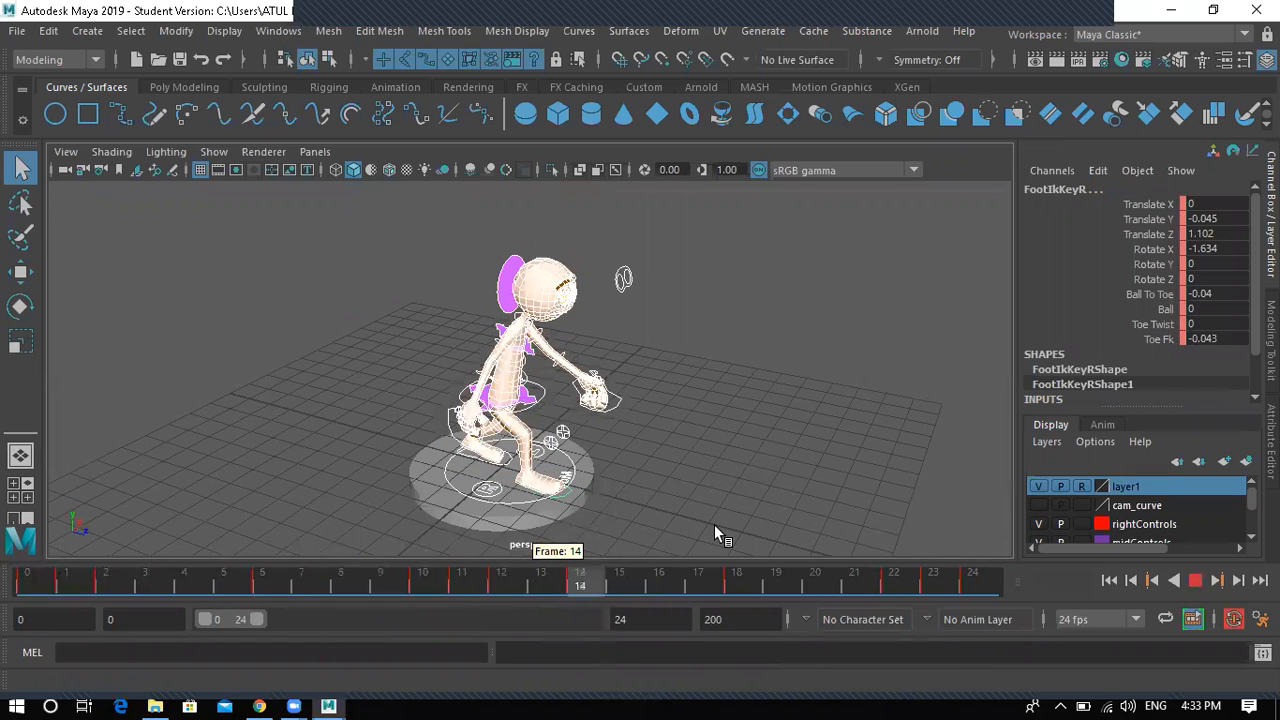
left_click(1195, 580)
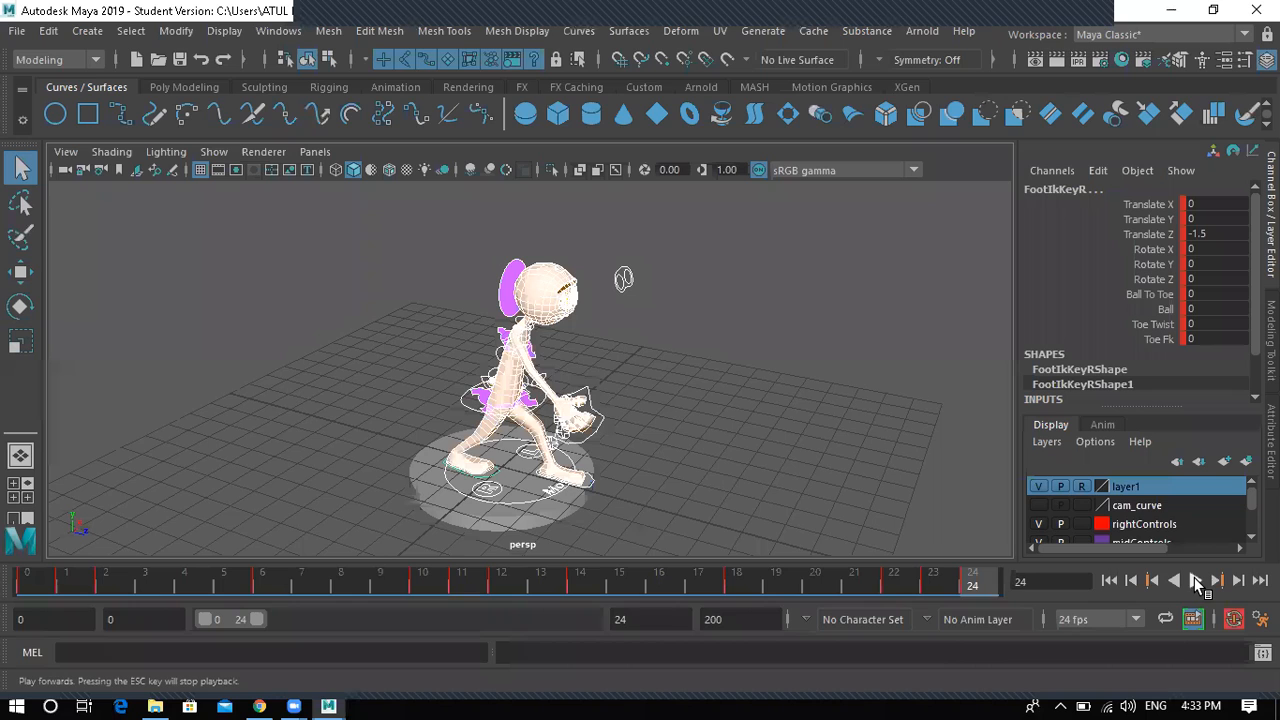
left_click(1196, 580)
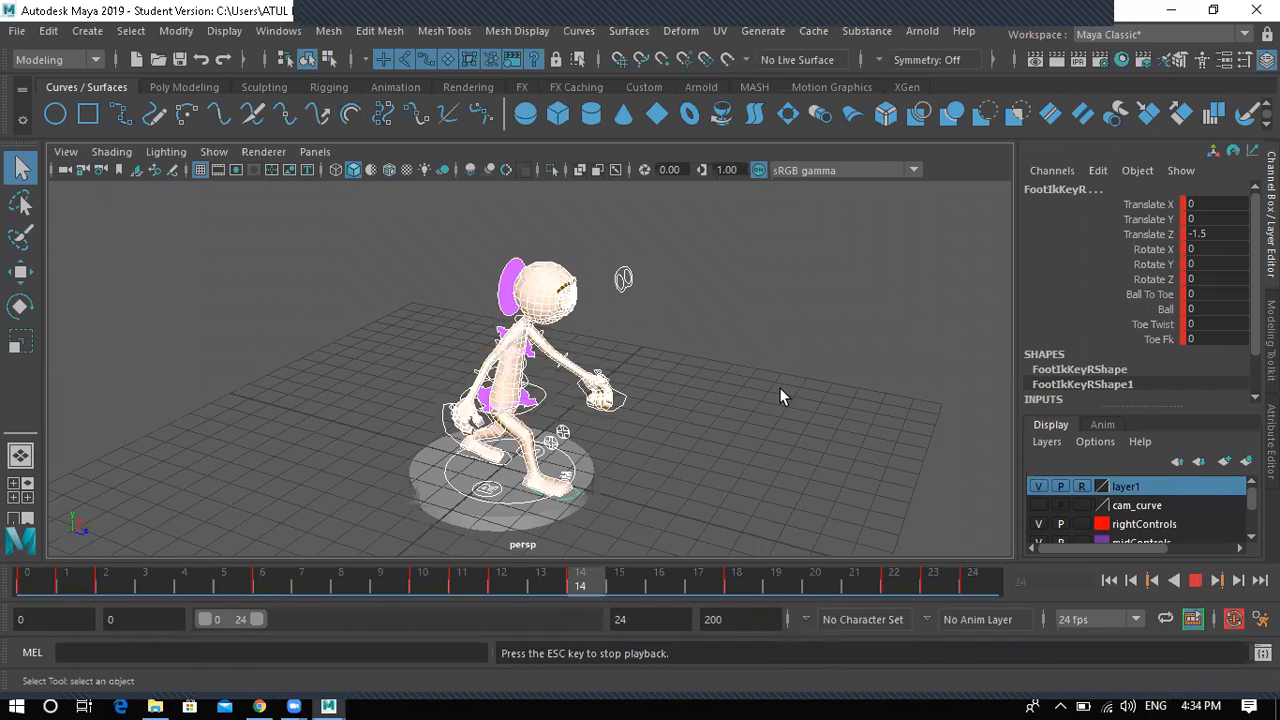
key("Escape")
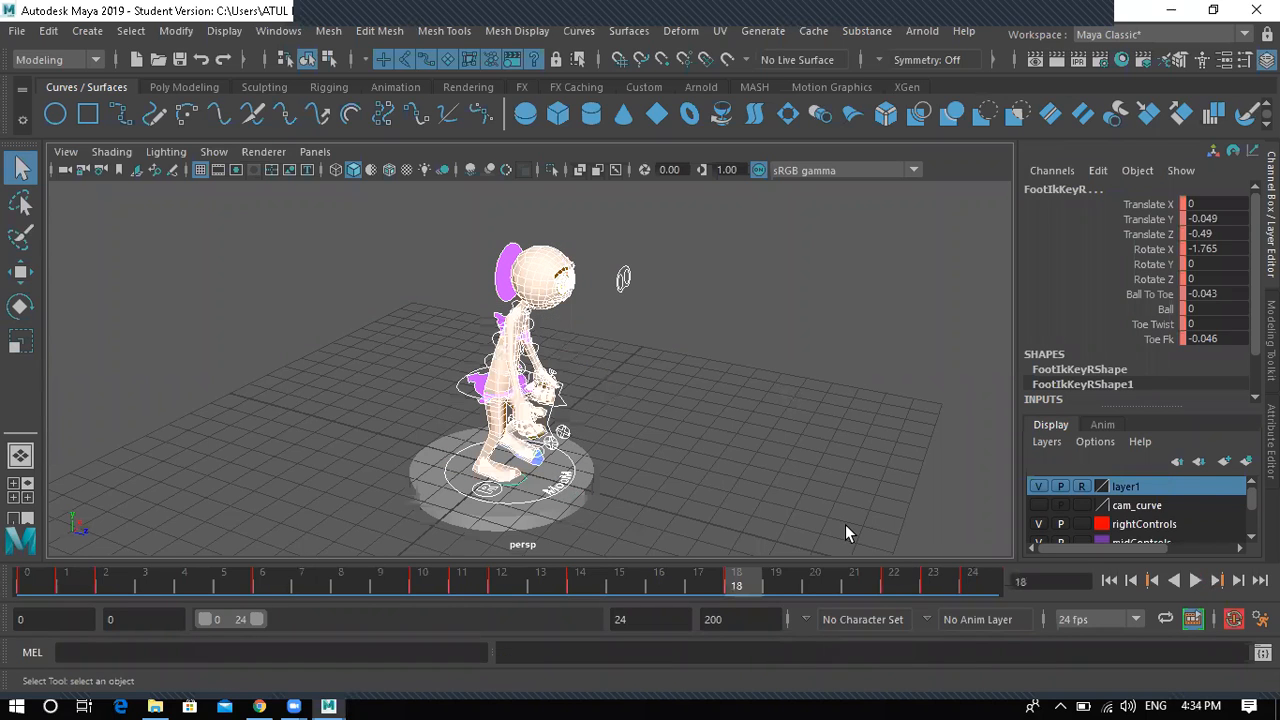
- Set the playback speed to Real-time and play the walk cycle, viewing the character from the front before stopping
right_click(932, 578)
mouse_move(990, 431)
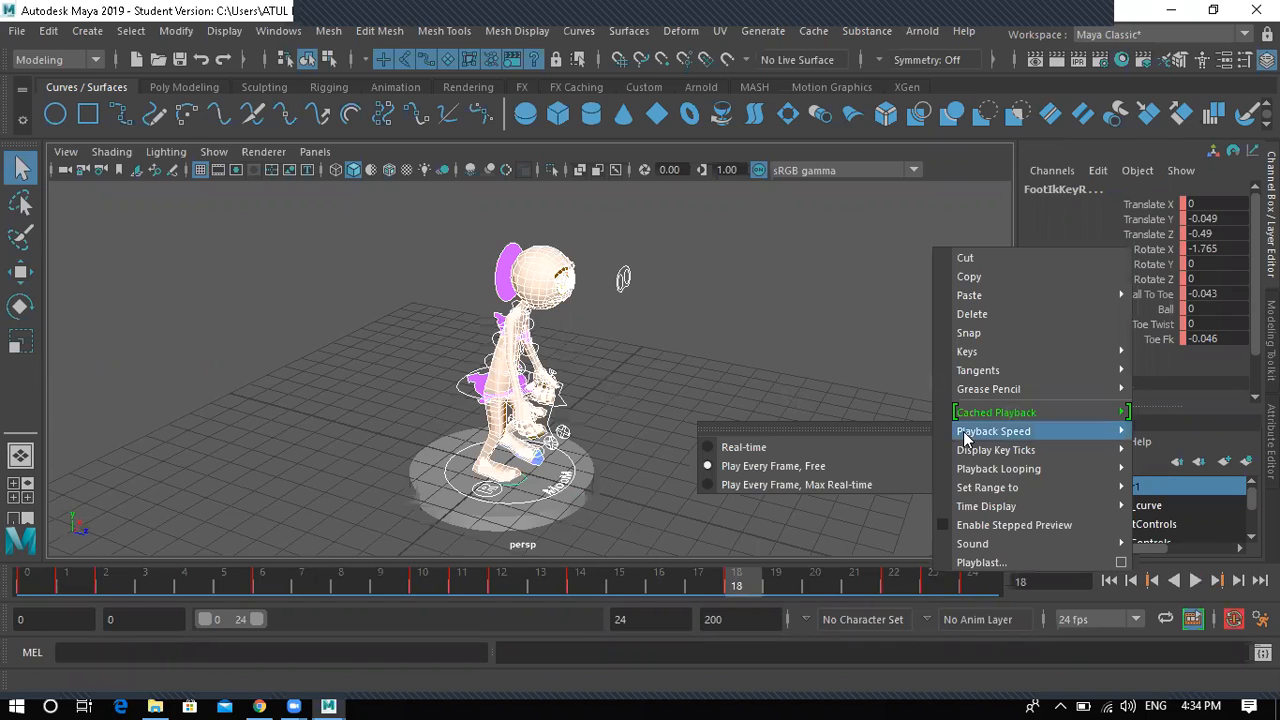
left_click(862, 445)
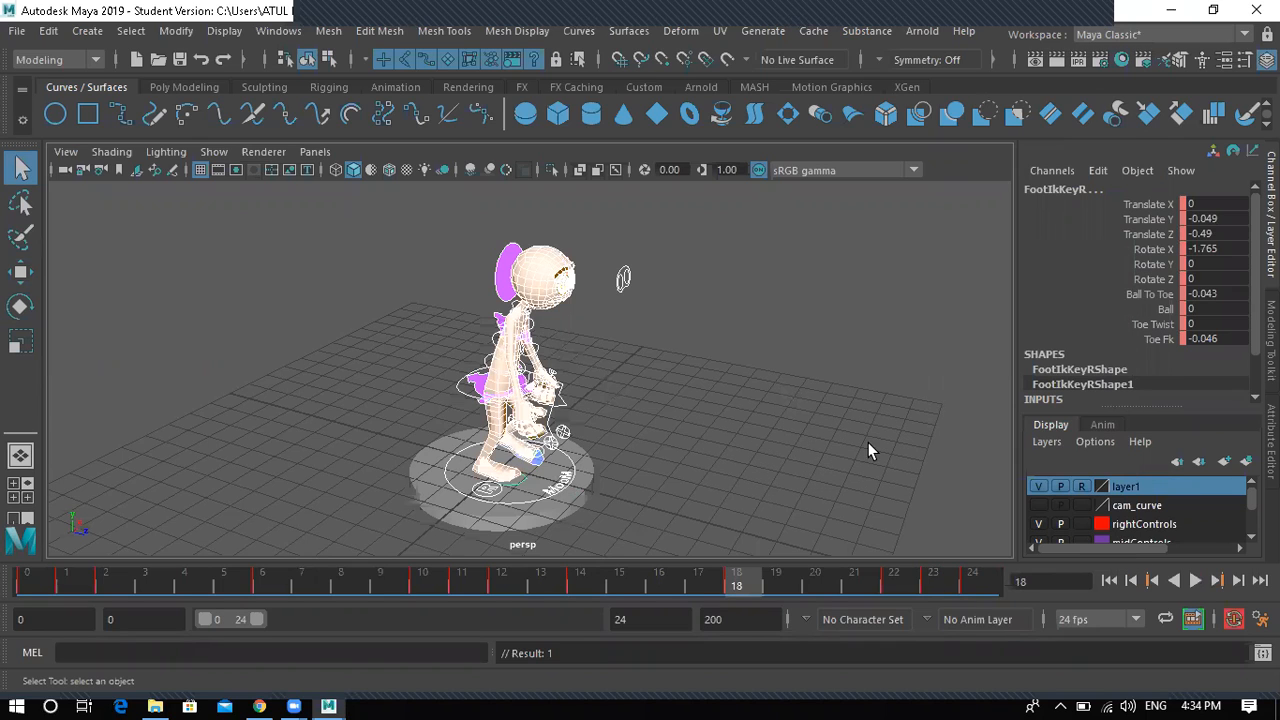
left_click(1197, 581)
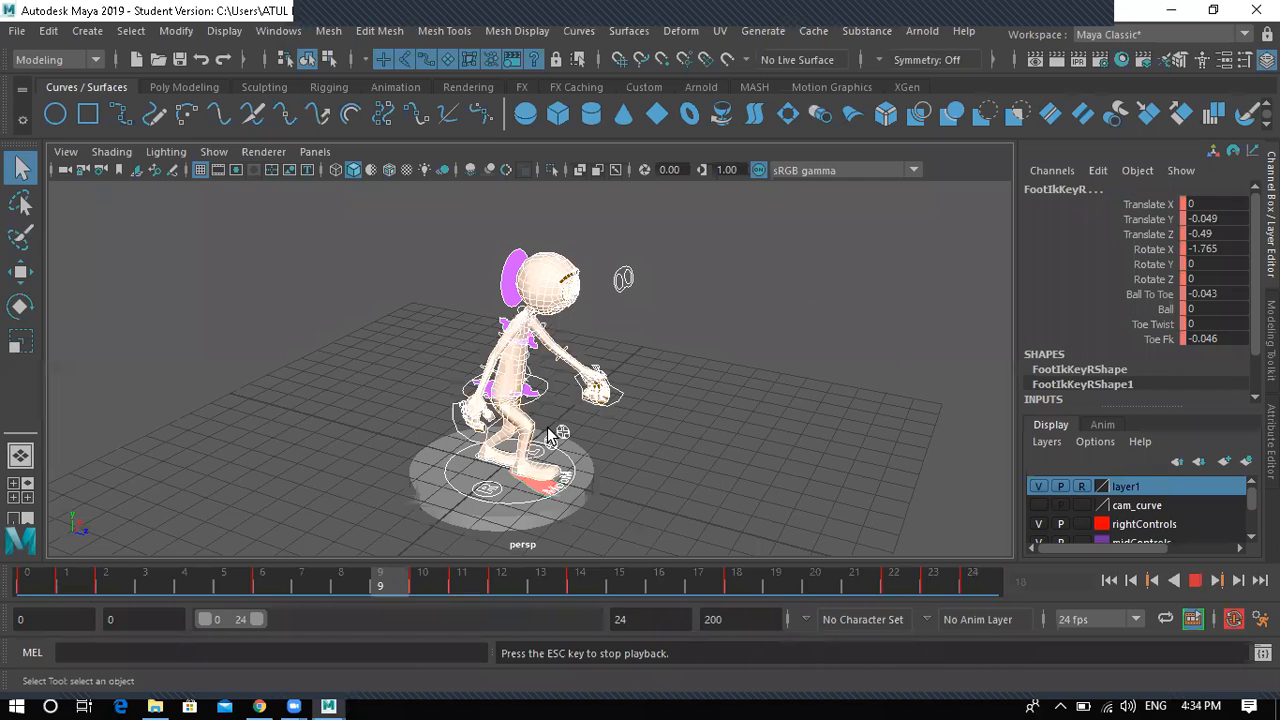
left_click_drag(634, 423, 518, 412, "alt")
key("alt+v")
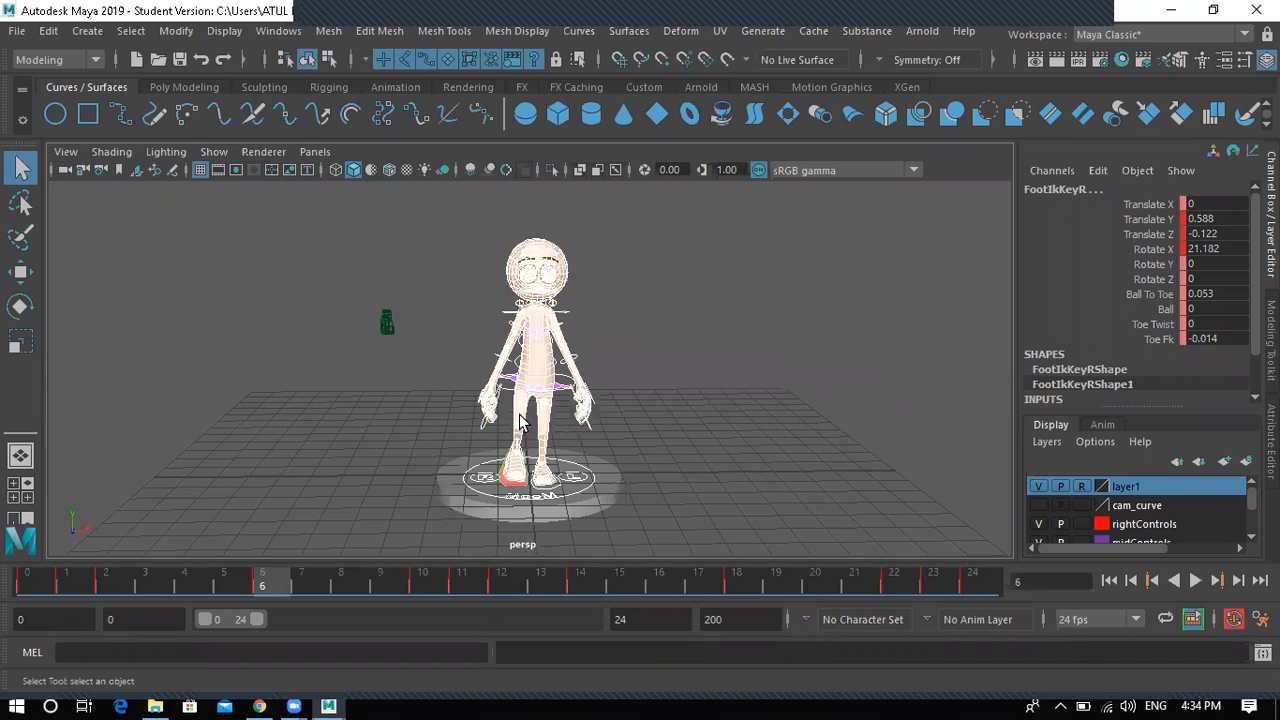
- Clear the selection of the character rig's controls, including the eye-look control
left_click_drag(637, 366, 690, 380, "alt")
right_click_drag(590, 360, 634, 357, "alt")
left_click_drag(592, 354, 614, 362, "alt")
right_click_drag(614, 362, 672, 350, "alt")
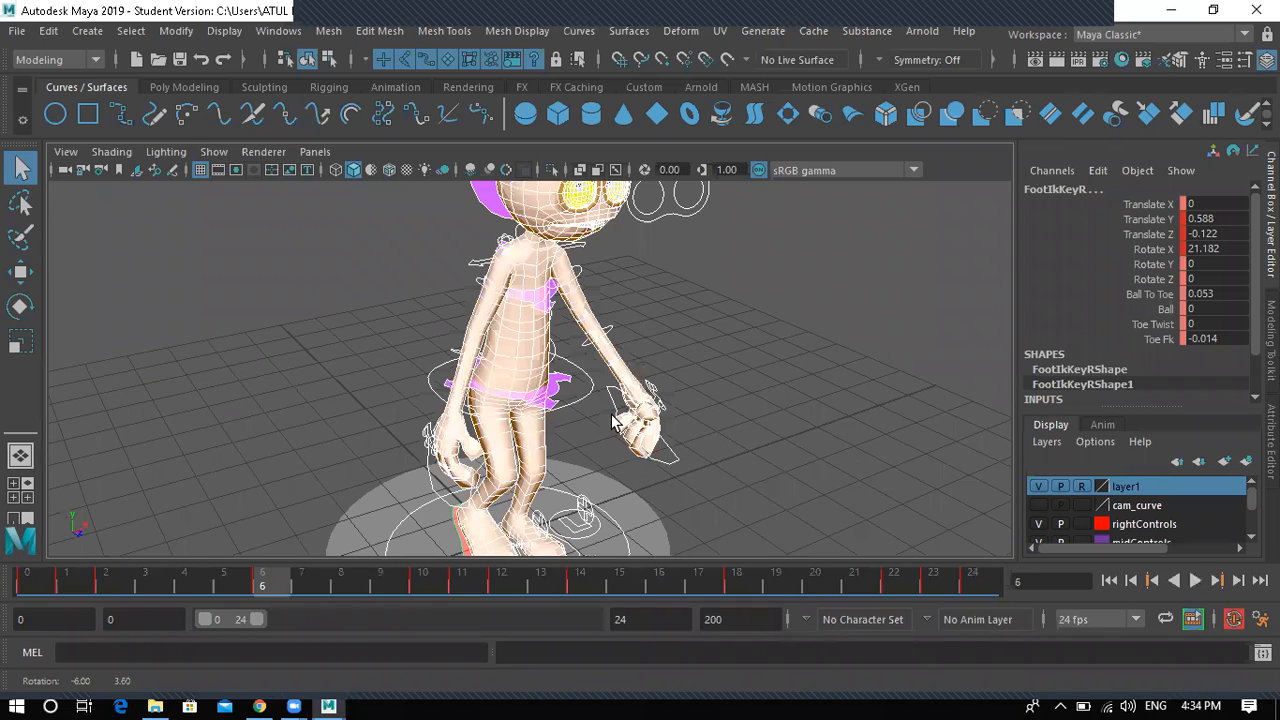
right_click_drag(768, 322, 718, 316, "alt")
left_click(684, 271)
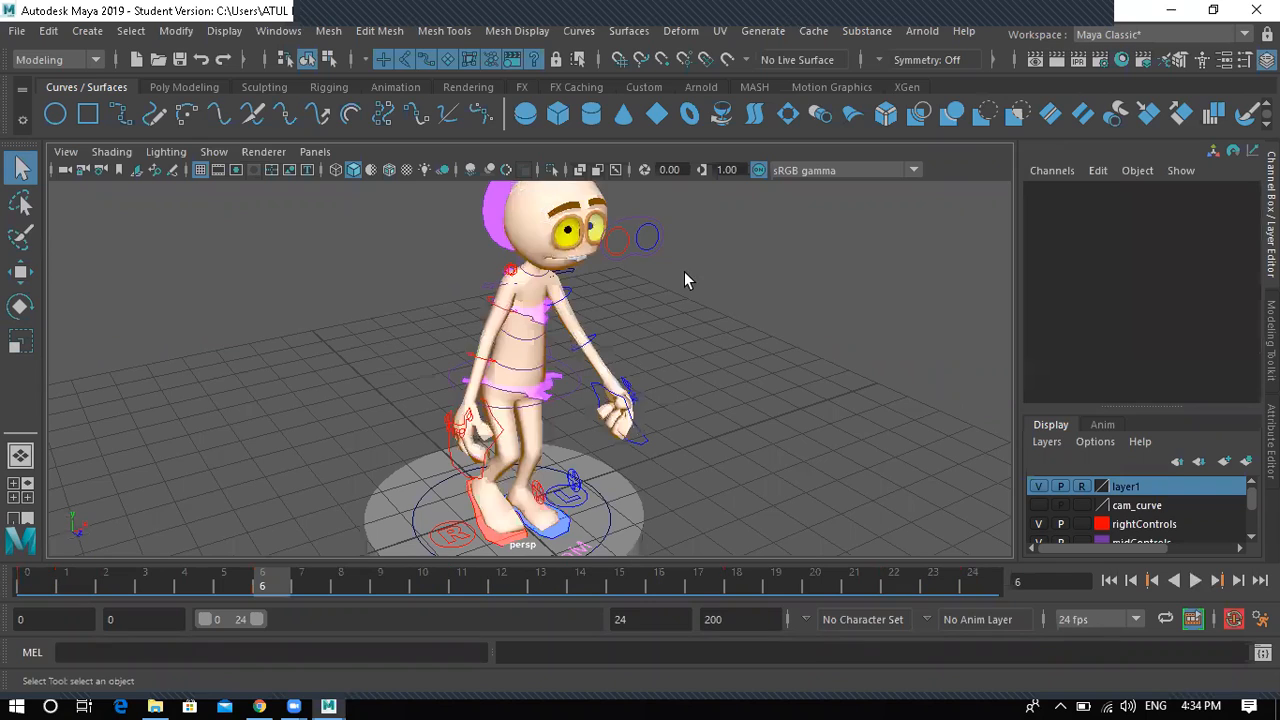
left_click(641, 232)
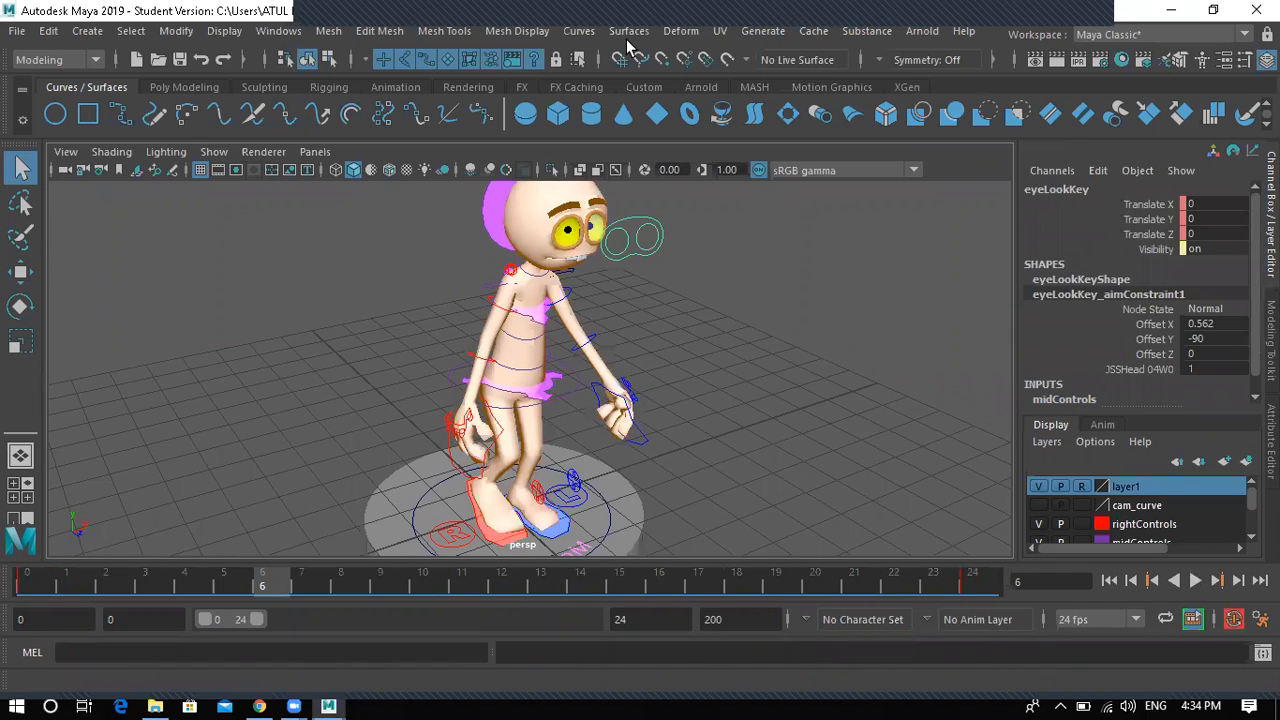
left_click(627, 22)
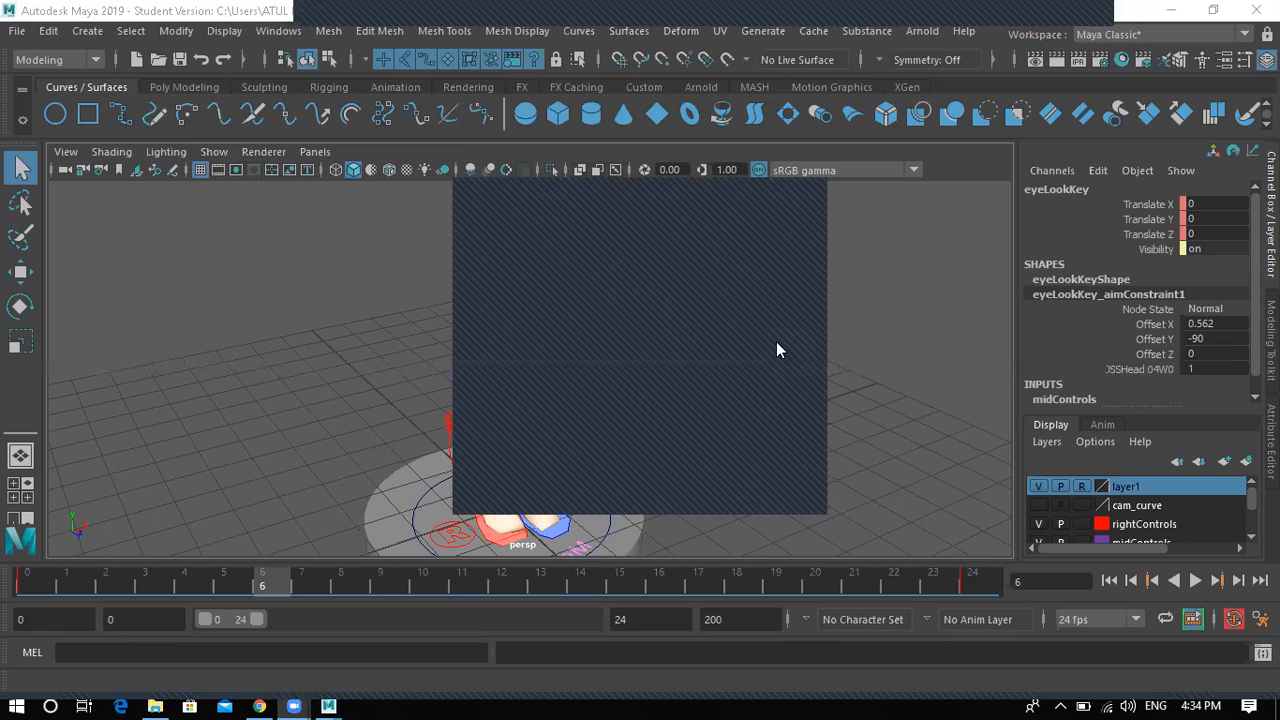
left_click(886, 315)
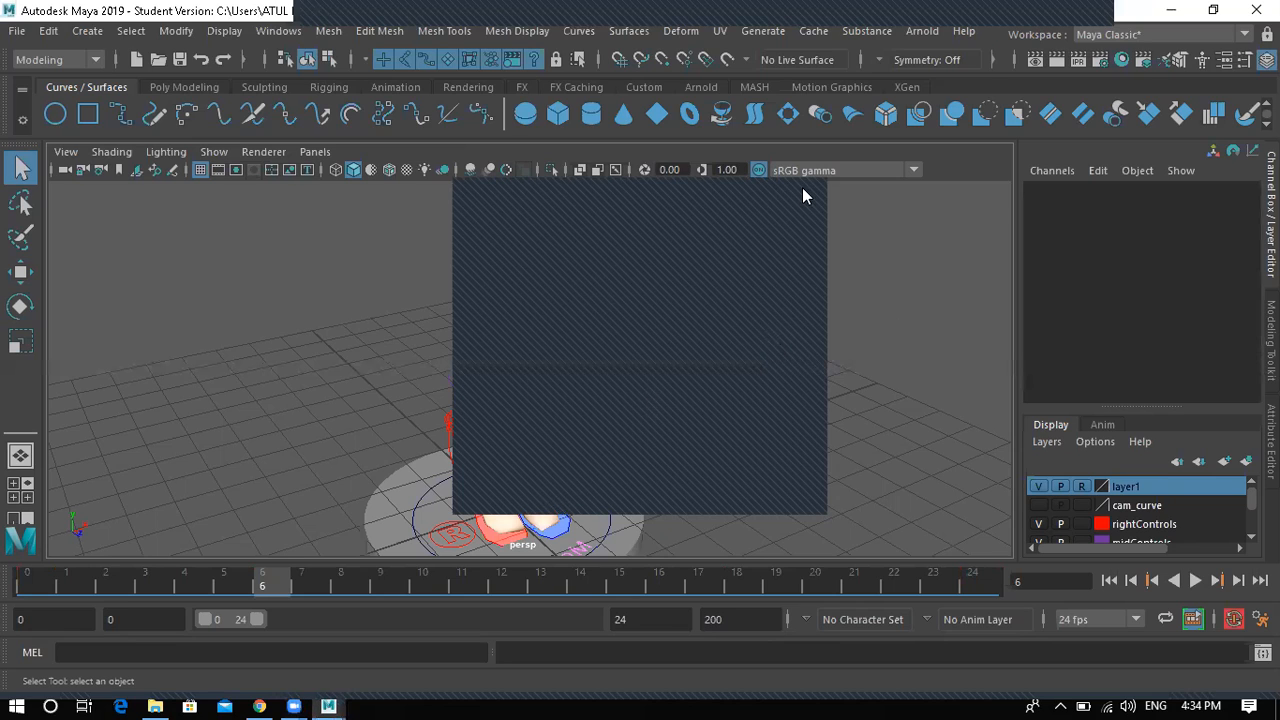
- Switch the selection mode to UV selection
left_click_drag(557, 421, 566, 416, "alt")
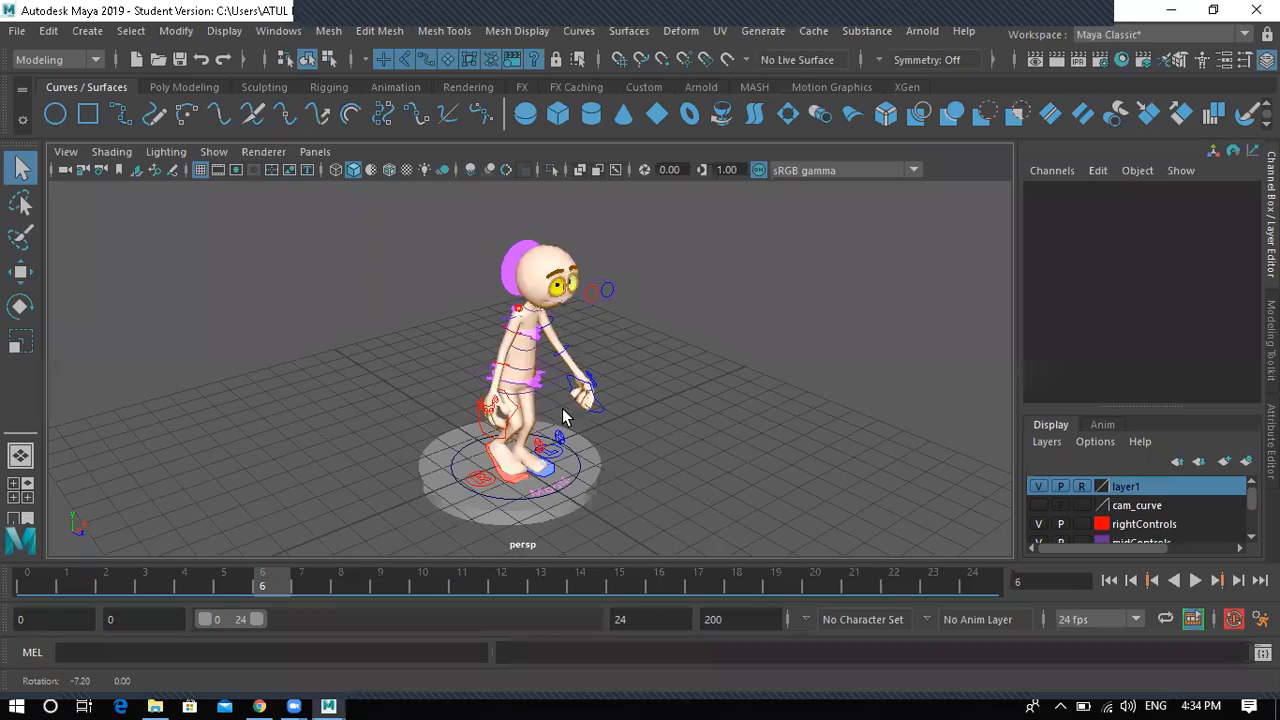
key("alt")
key("XF86AudioMute")
key("F12")
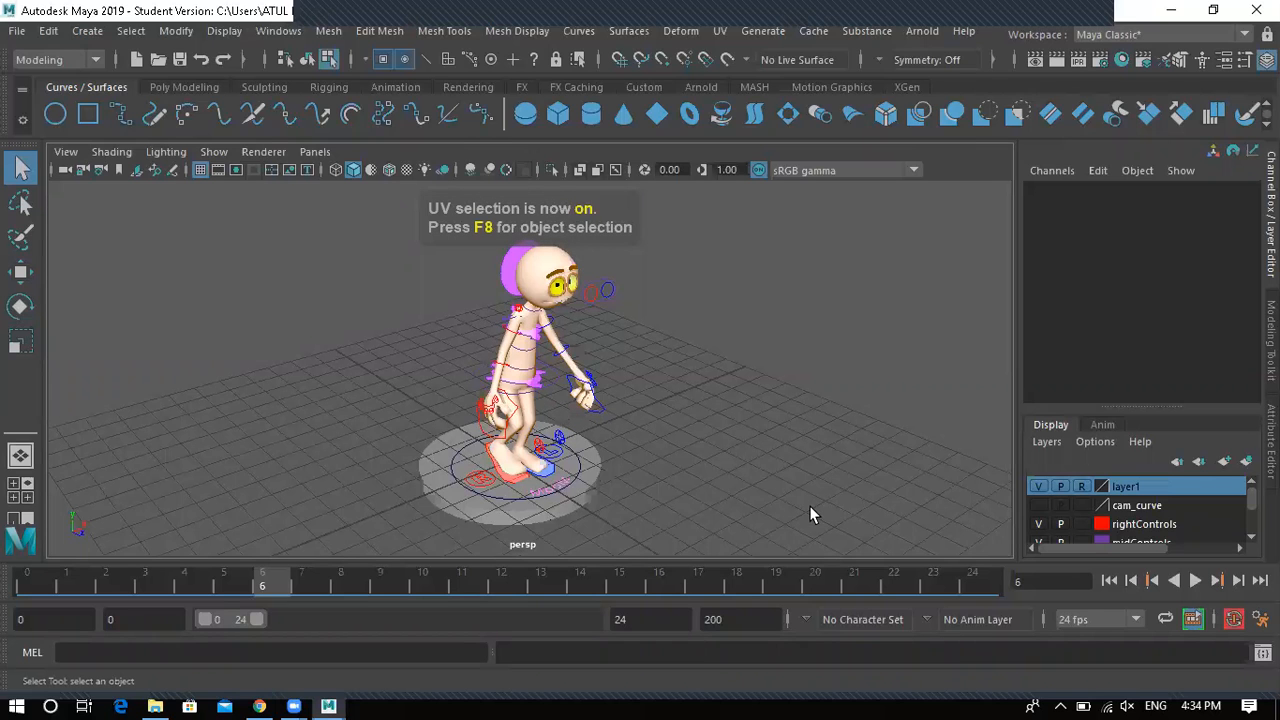
key("XF86AudioRaiseVolume")
scroll(577, 414, "down", 3)
left_click_drag(587, 418, 423, 449, "alt")
scroll(540, 427, "up", 2)
scroll(530, 422, "down", 2)
scroll(527, 416, "down", 3)
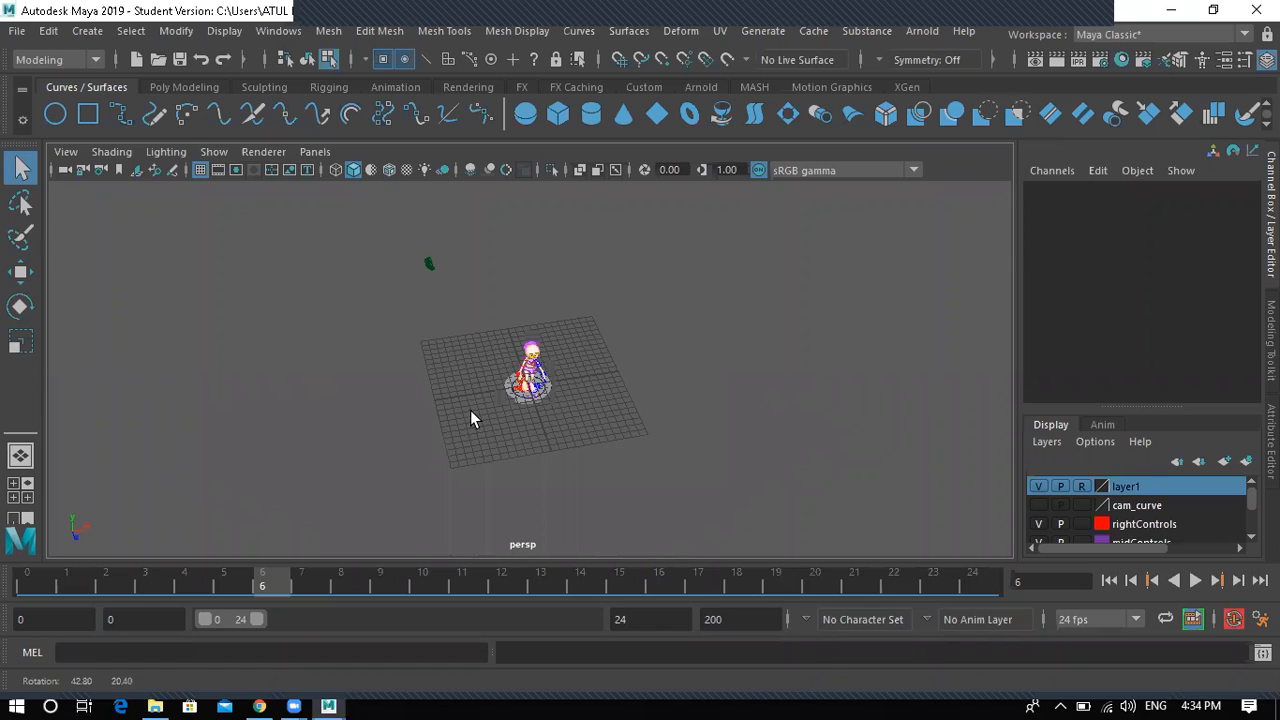
- Set the timeline's playback speed to Play Every Frame, Free
scroll(579, 400, "up", 5)
scroll(470, 400, "up", 2)
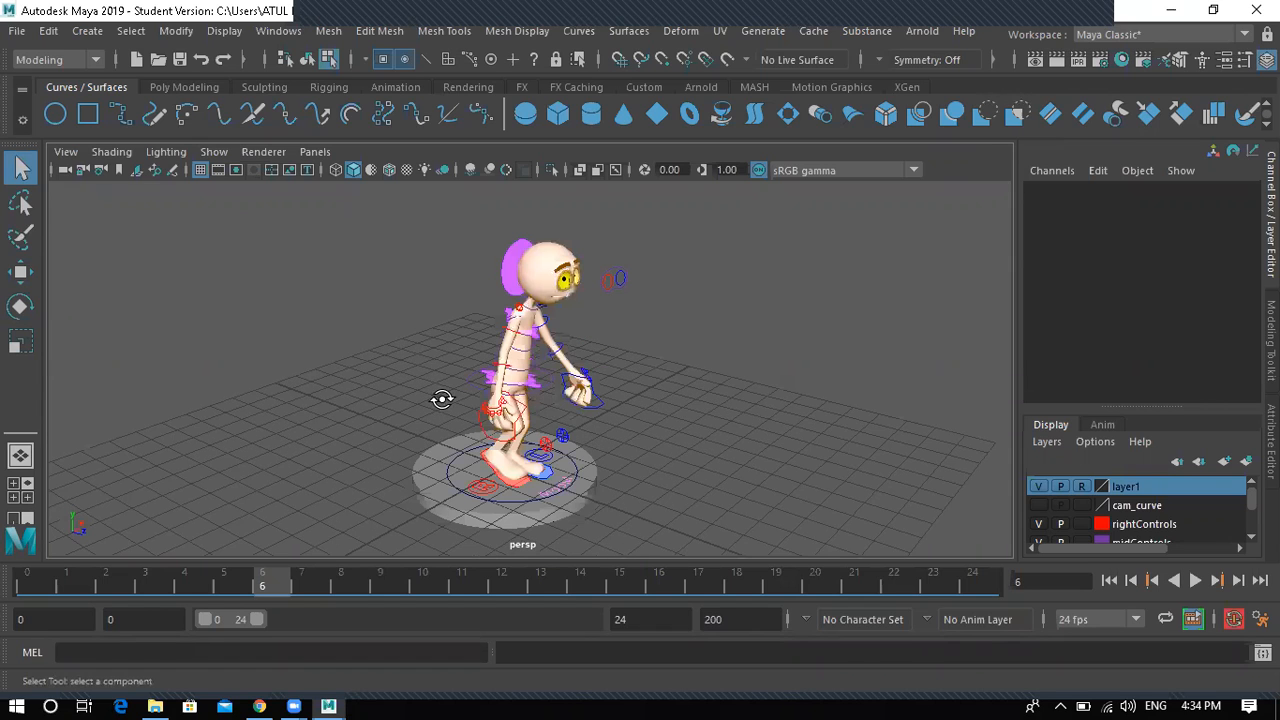
scroll(603, 511, "down", 3)
left_click_drag(603, 511, 640, 515, "alt")
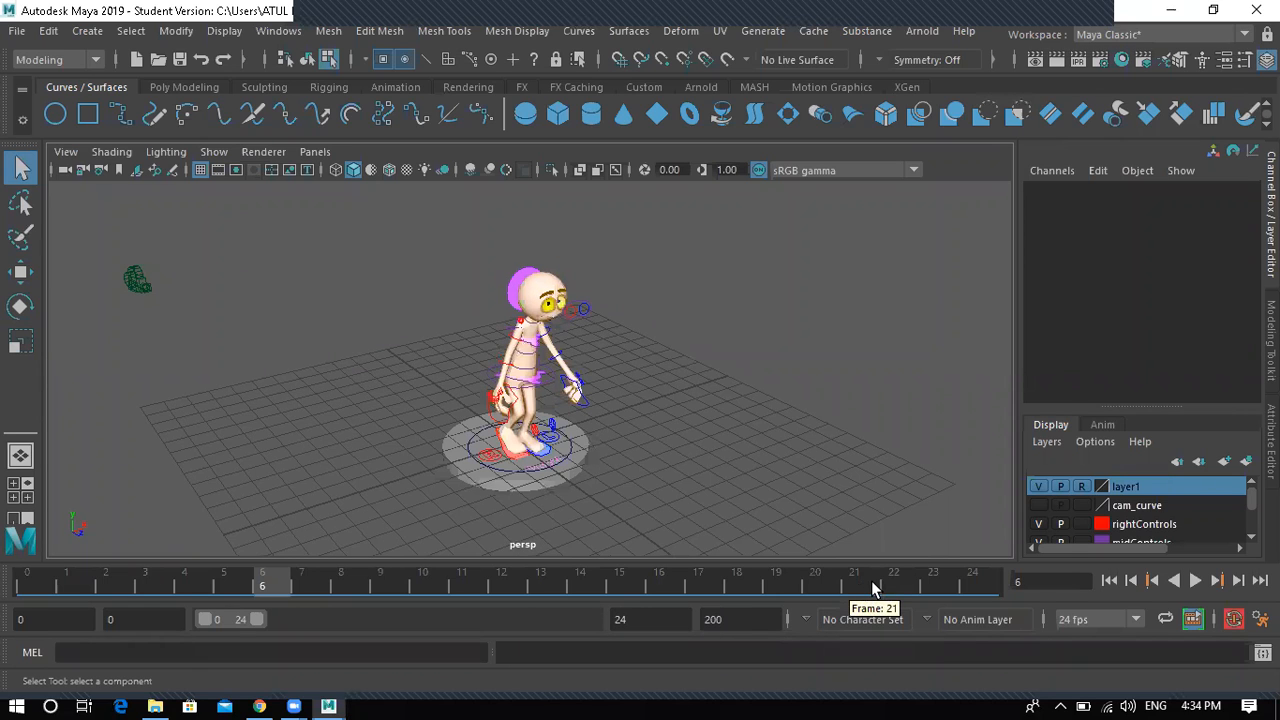
right_click(873, 588)
mouse_move(925, 443)
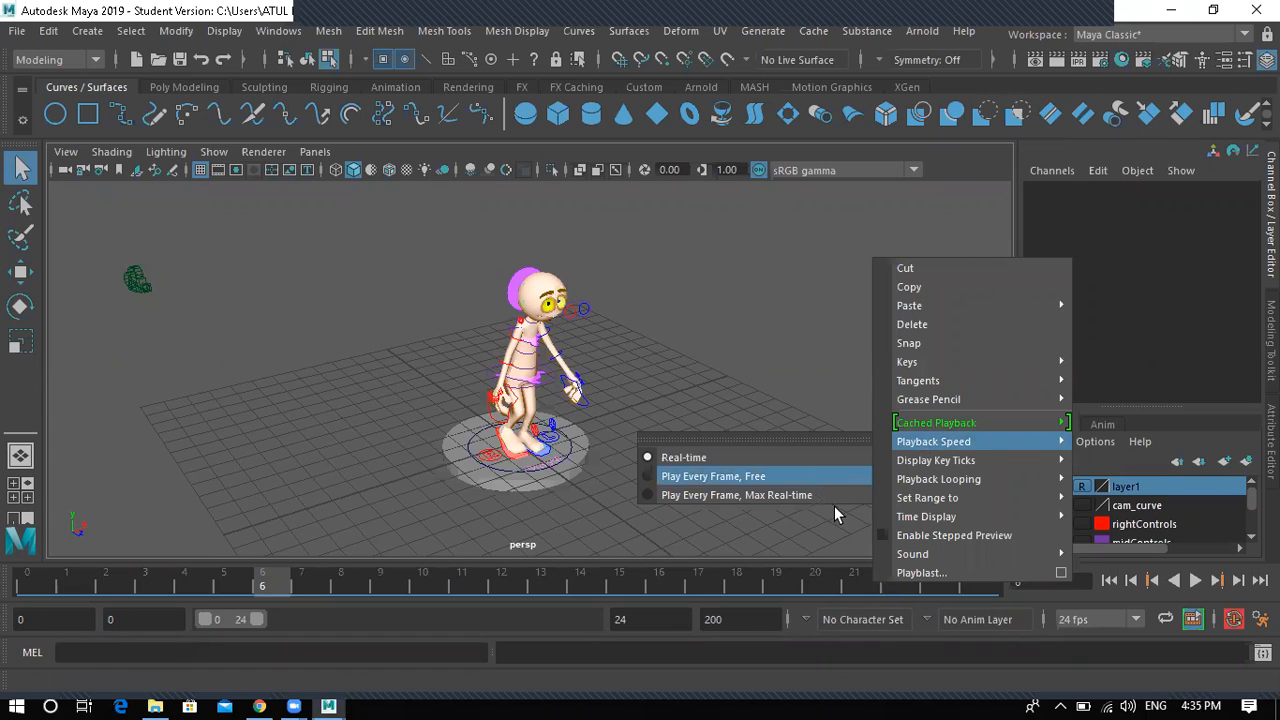
left_click(815, 477)
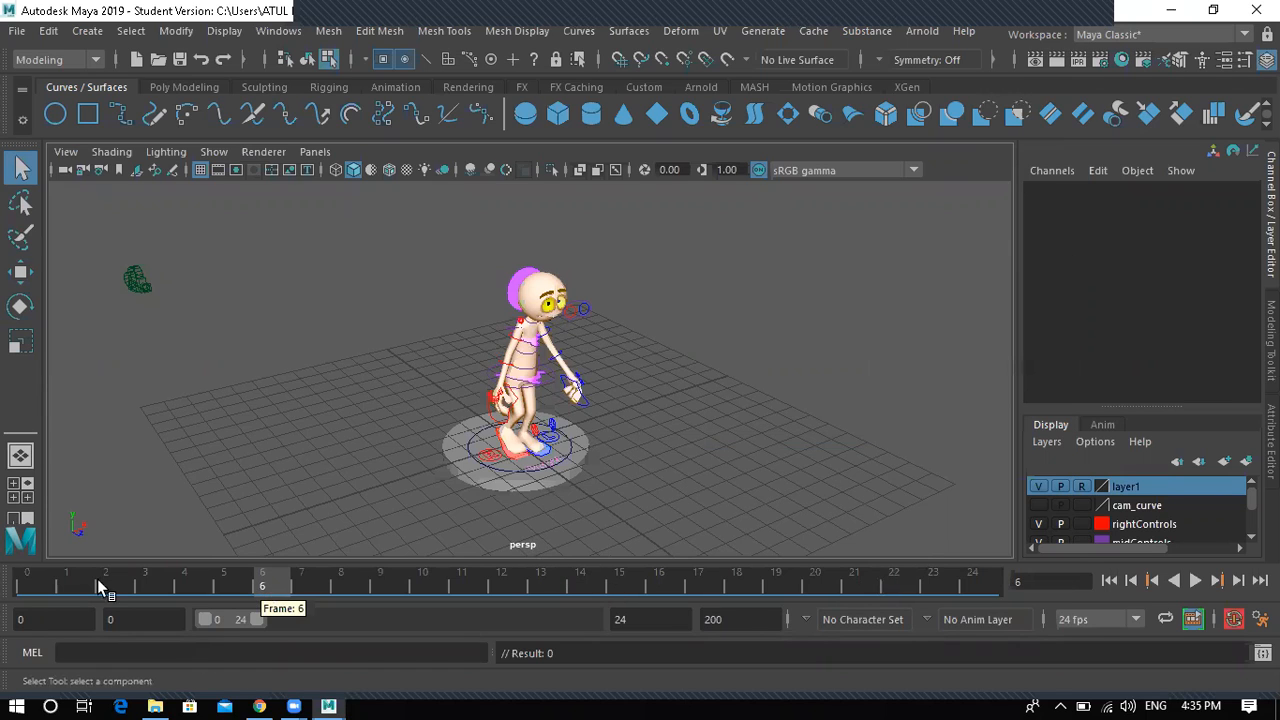
- Play the walk cycle from frame 0, view the character from the side, and stop playback at frame 21
left_click(28, 585)
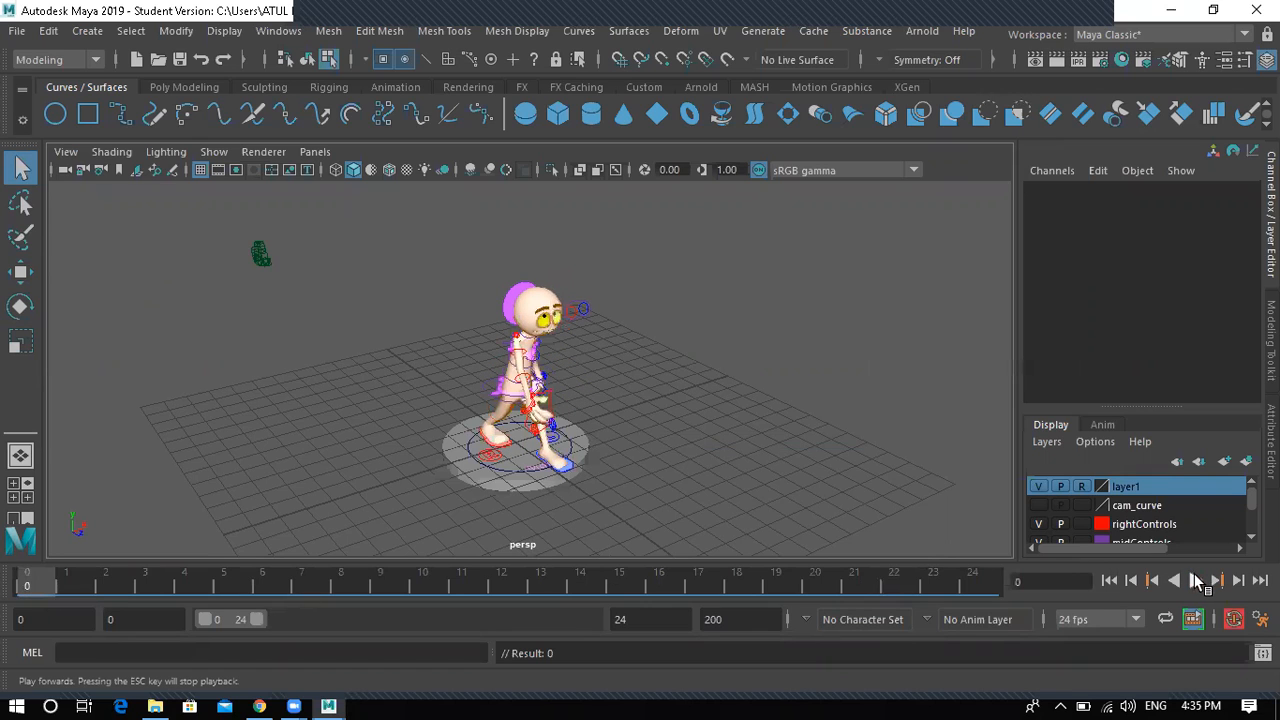
left_click(1196, 580)
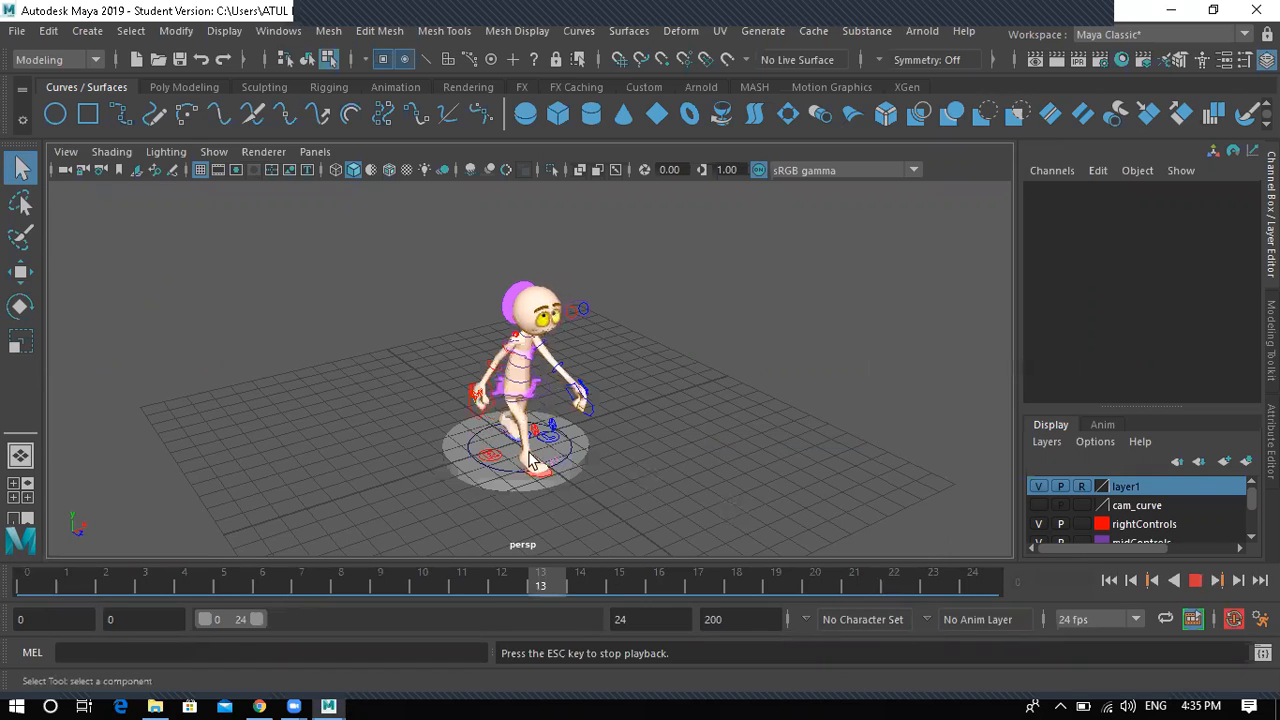
left_click_drag(504, 392, 518, 358, "alt")
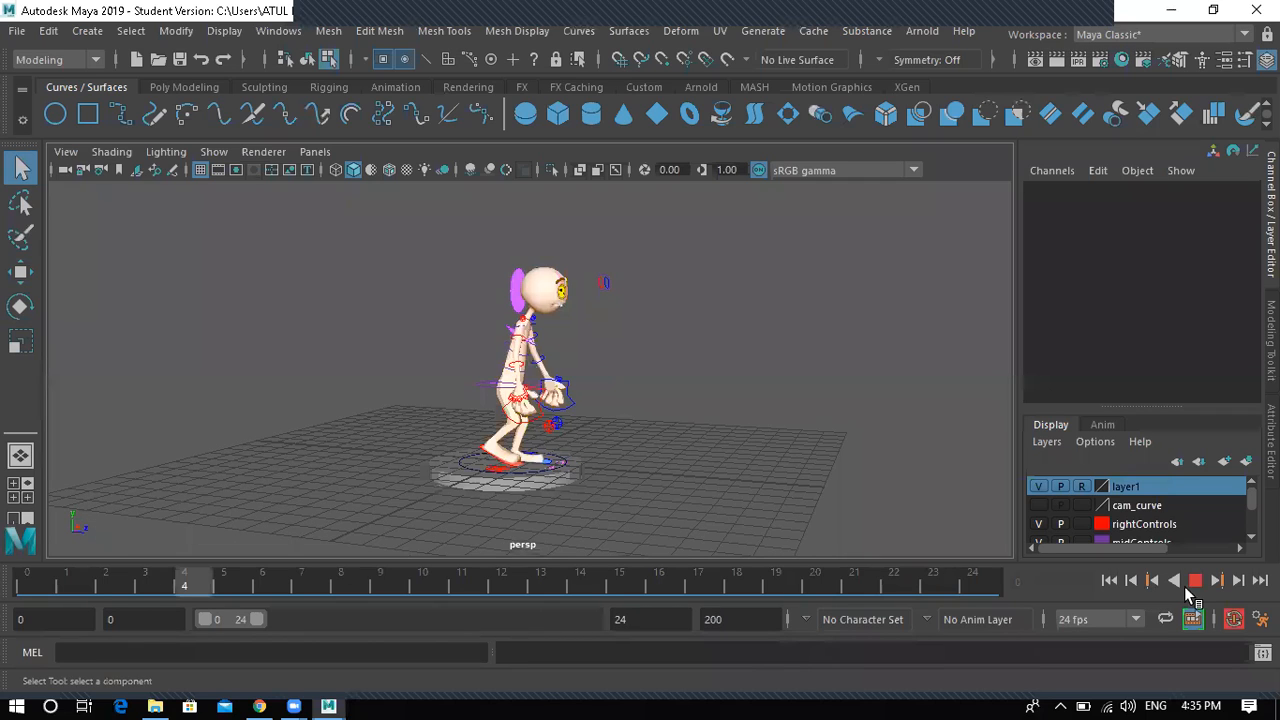
left_click(881, 571)
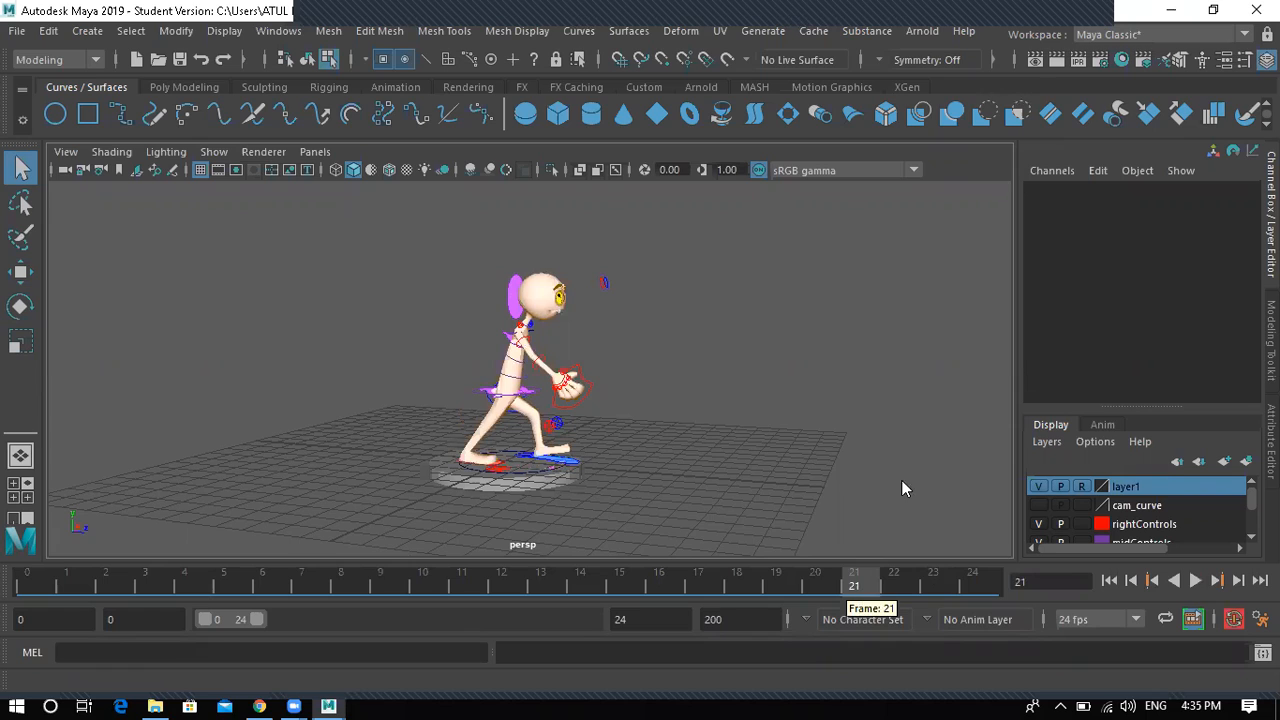
- Set the timeline's playback speed to Real-time
right_click(860, 592)
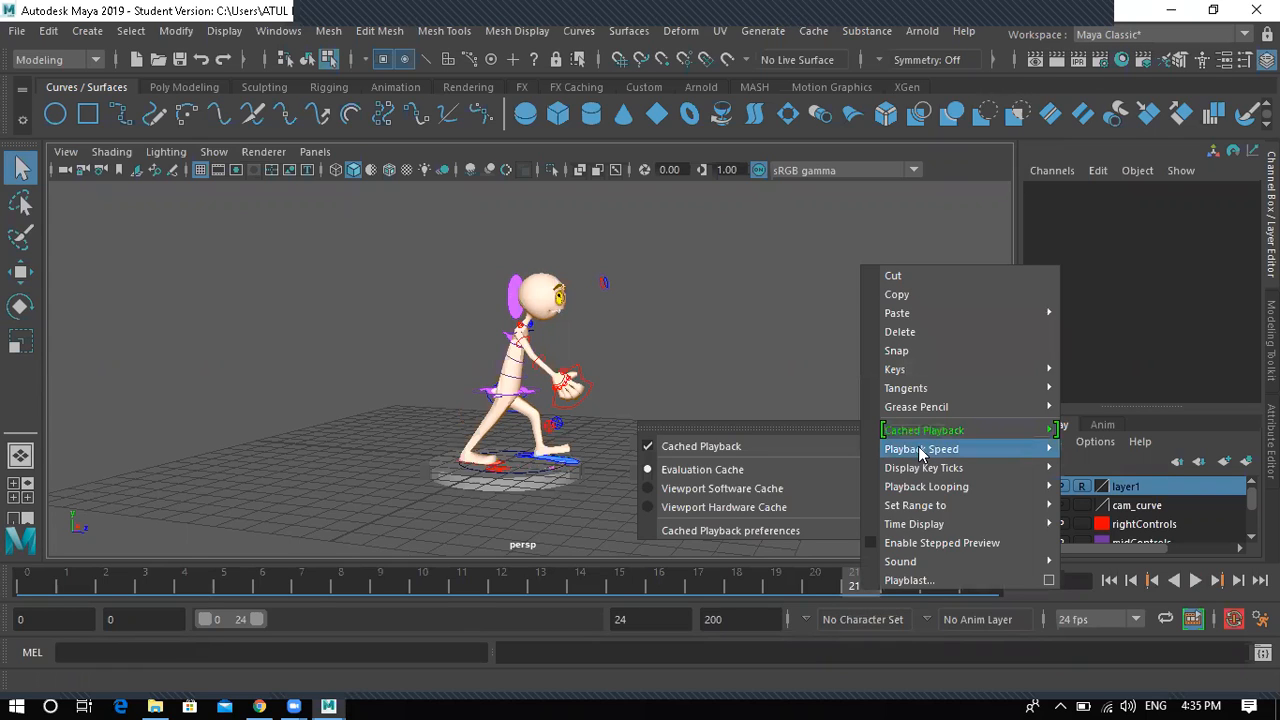
mouse_move(921, 452)
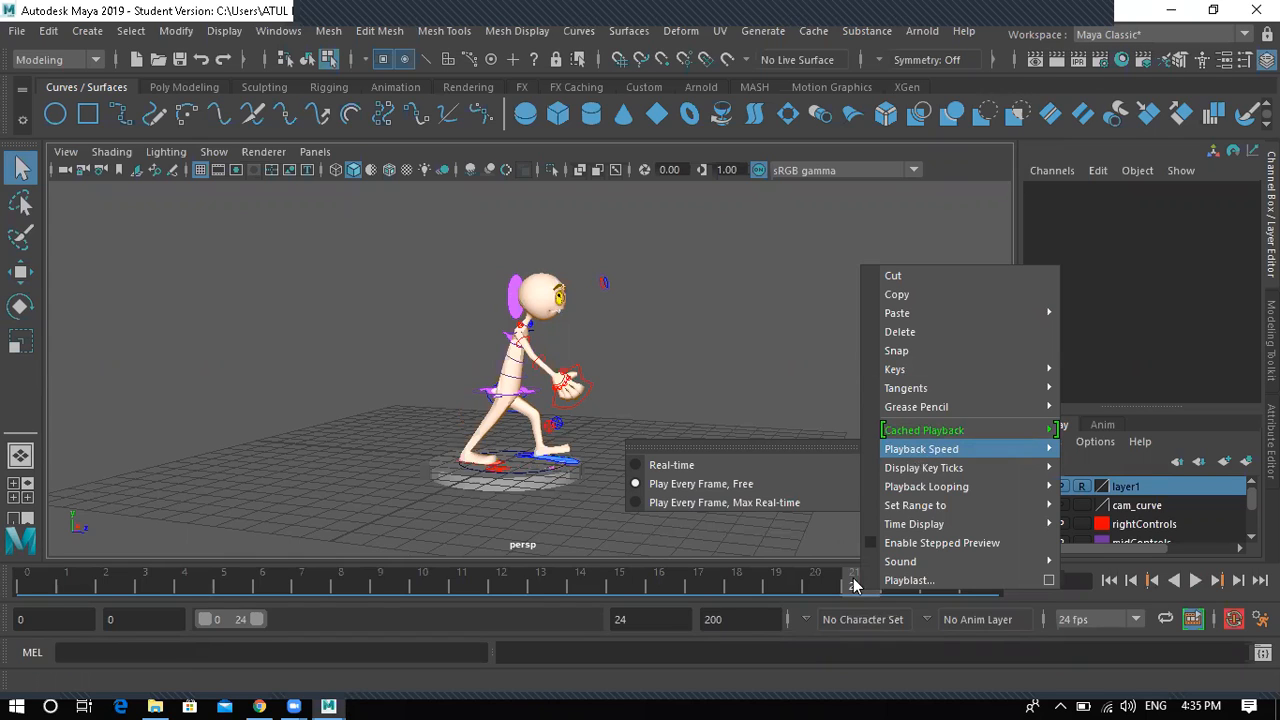
left_click(706, 587)
right_click(706, 587)
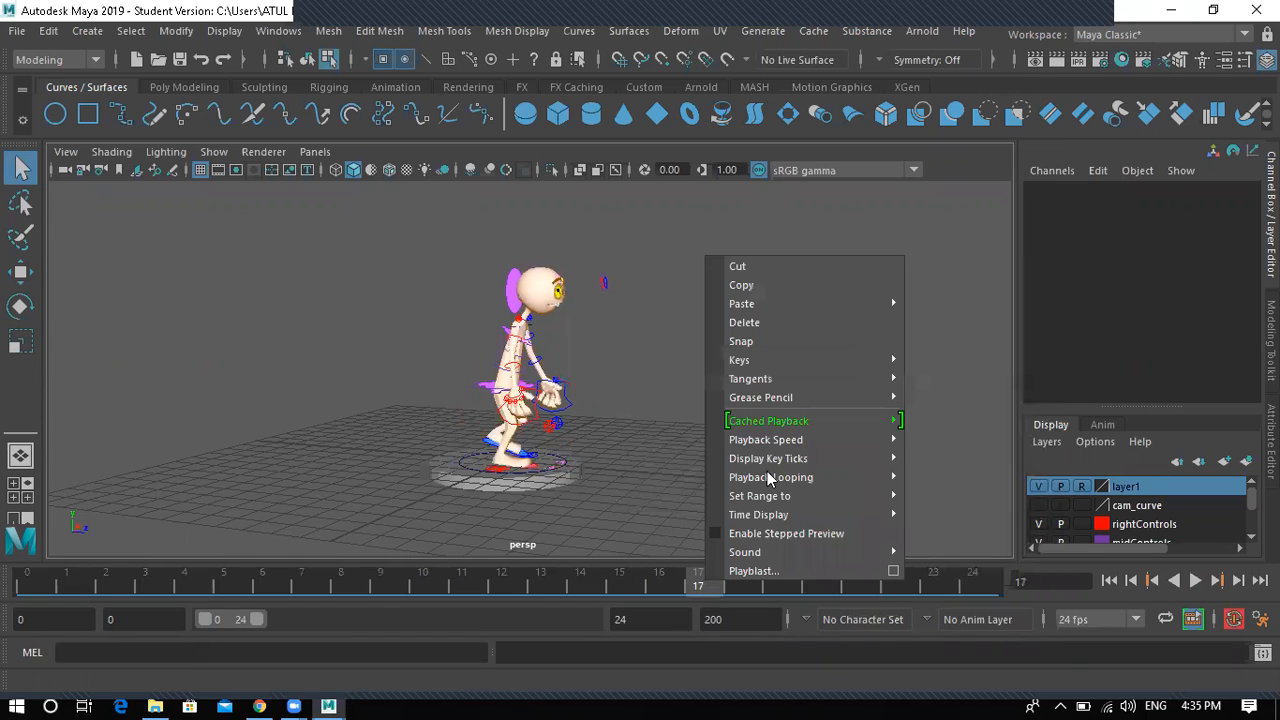
mouse_move(773, 445)
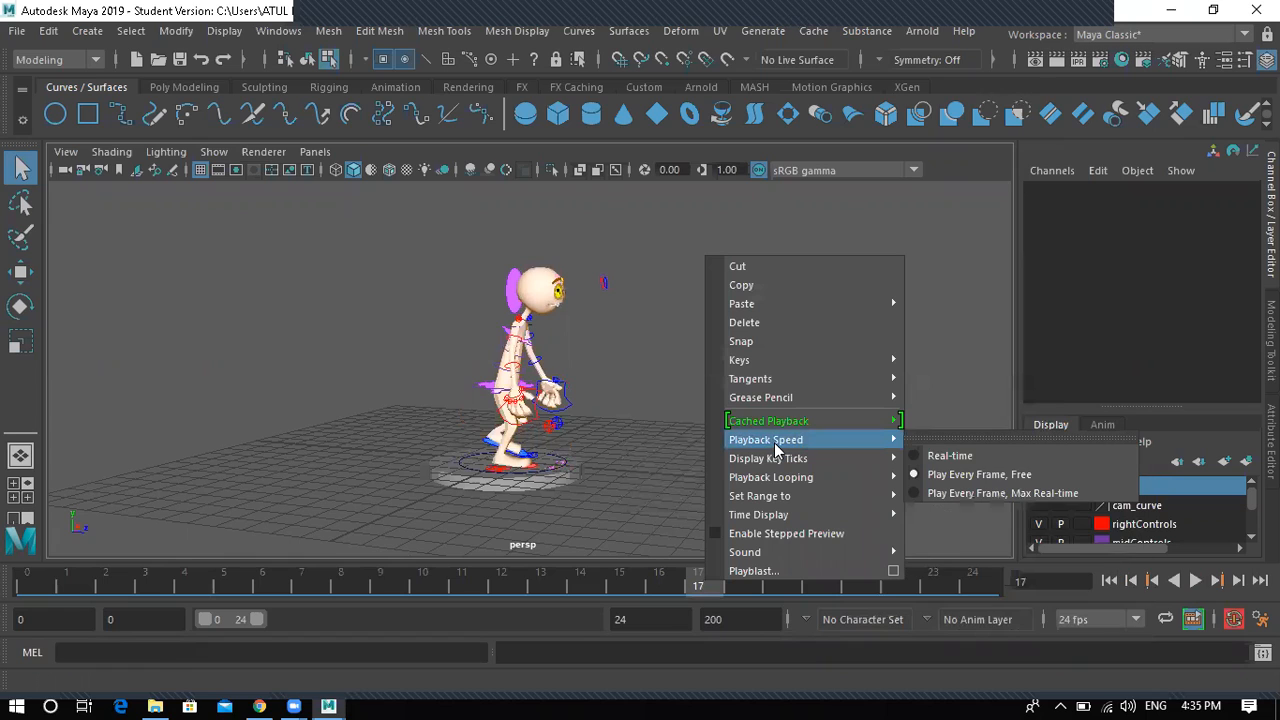
left_click(978, 455)
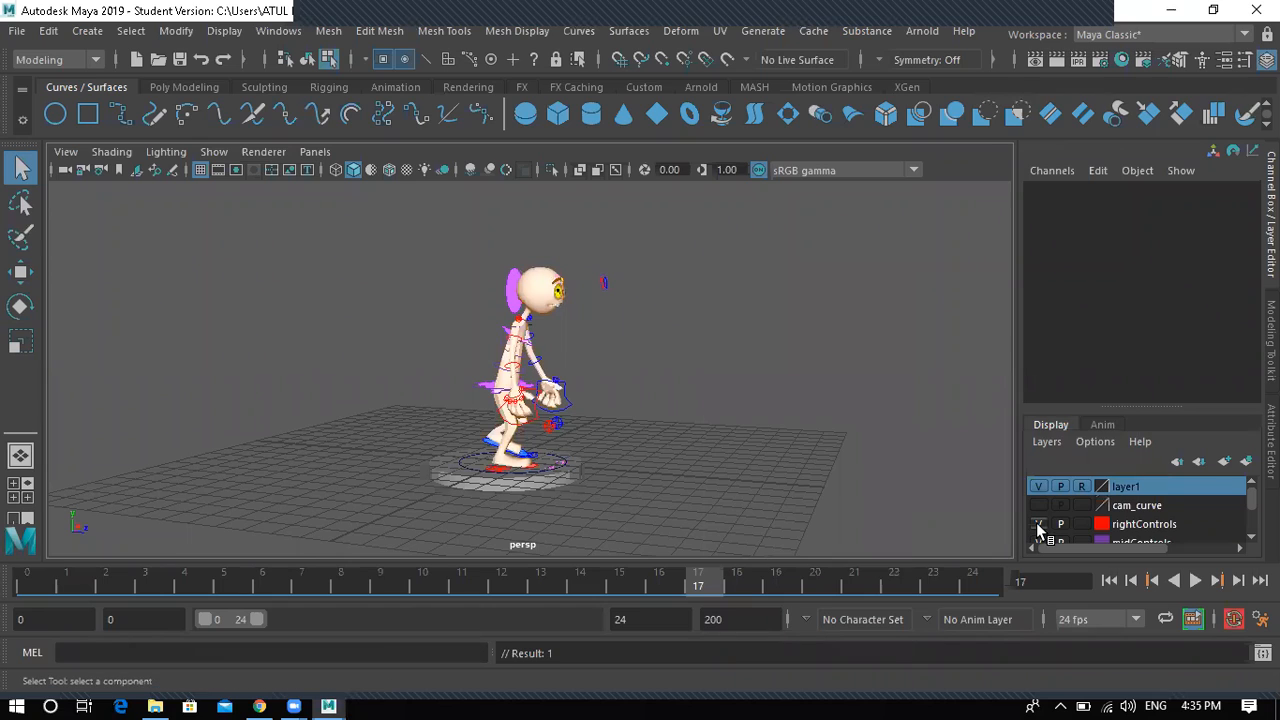
- Play the walk cycle and stop it, examining the character's pose from the front, side and back
left_click(1195, 579)
left_click_drag(718, 446, 487, 435, "alt")
left_click_drag(616, 395, 531, 309, "alt")
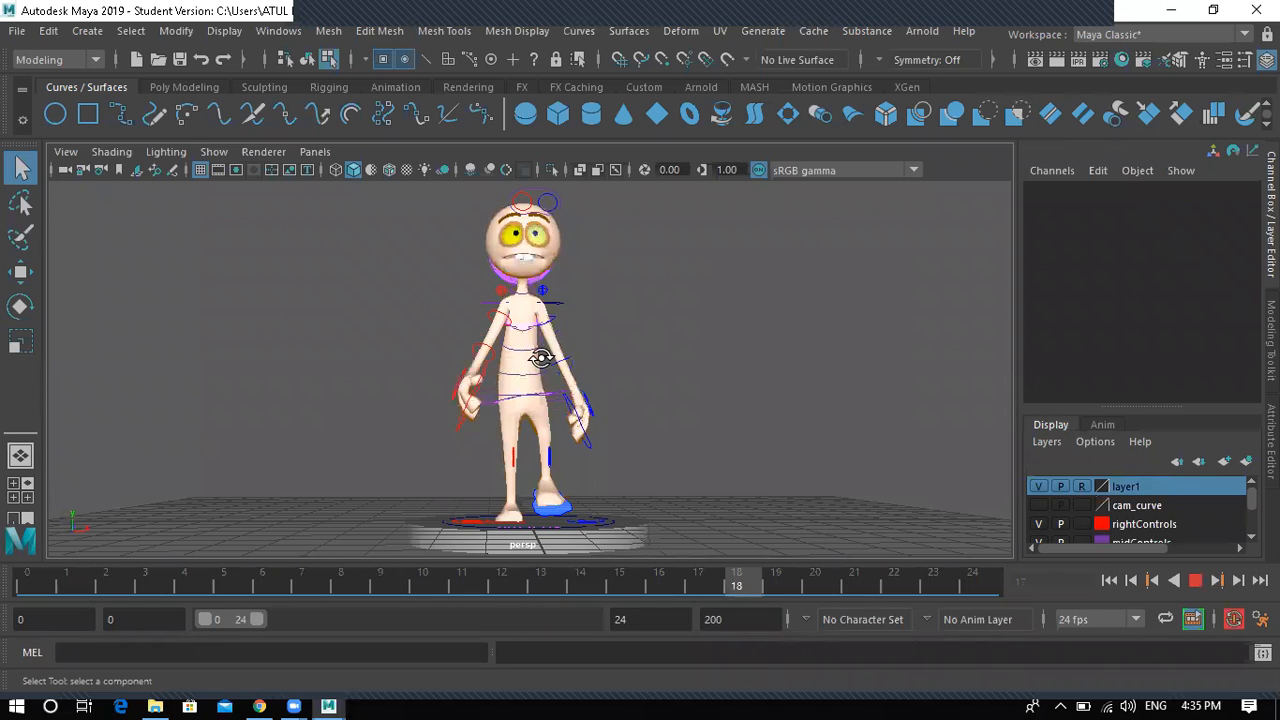
left_click_drag(558, 390, 531, 340, "alt")
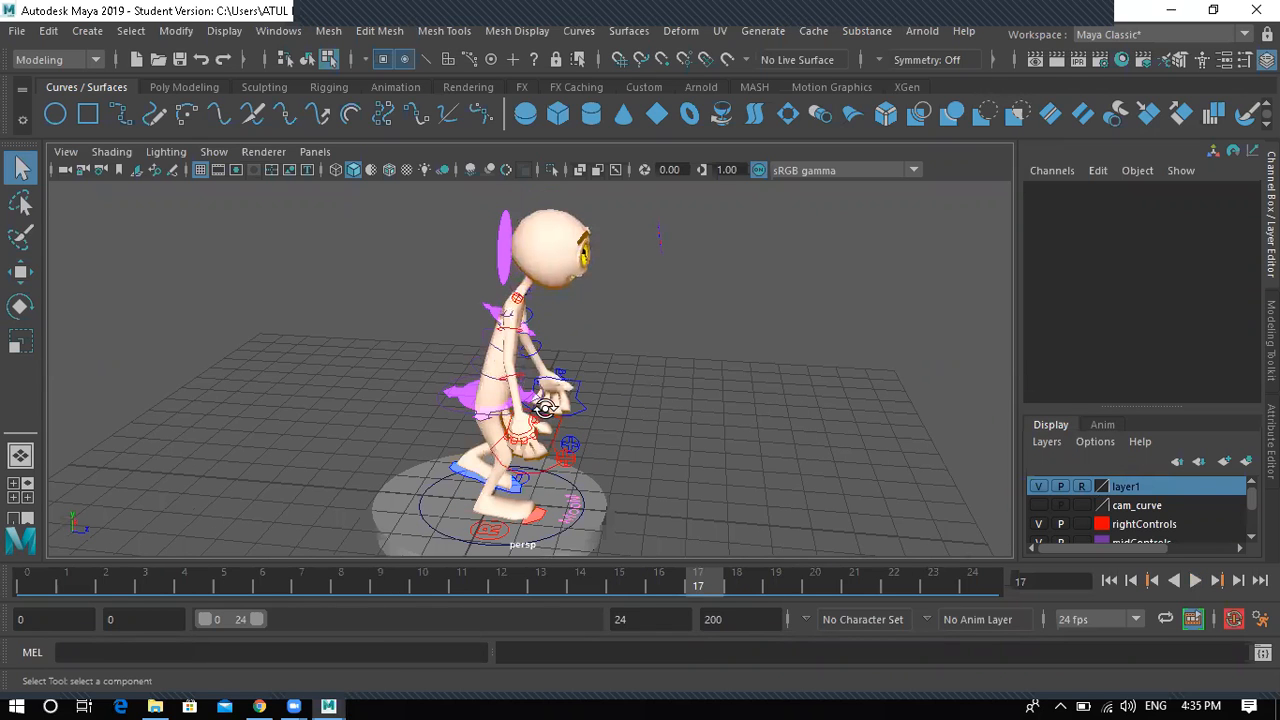
left_click_drag(530, 382, 533, 362, "alt")
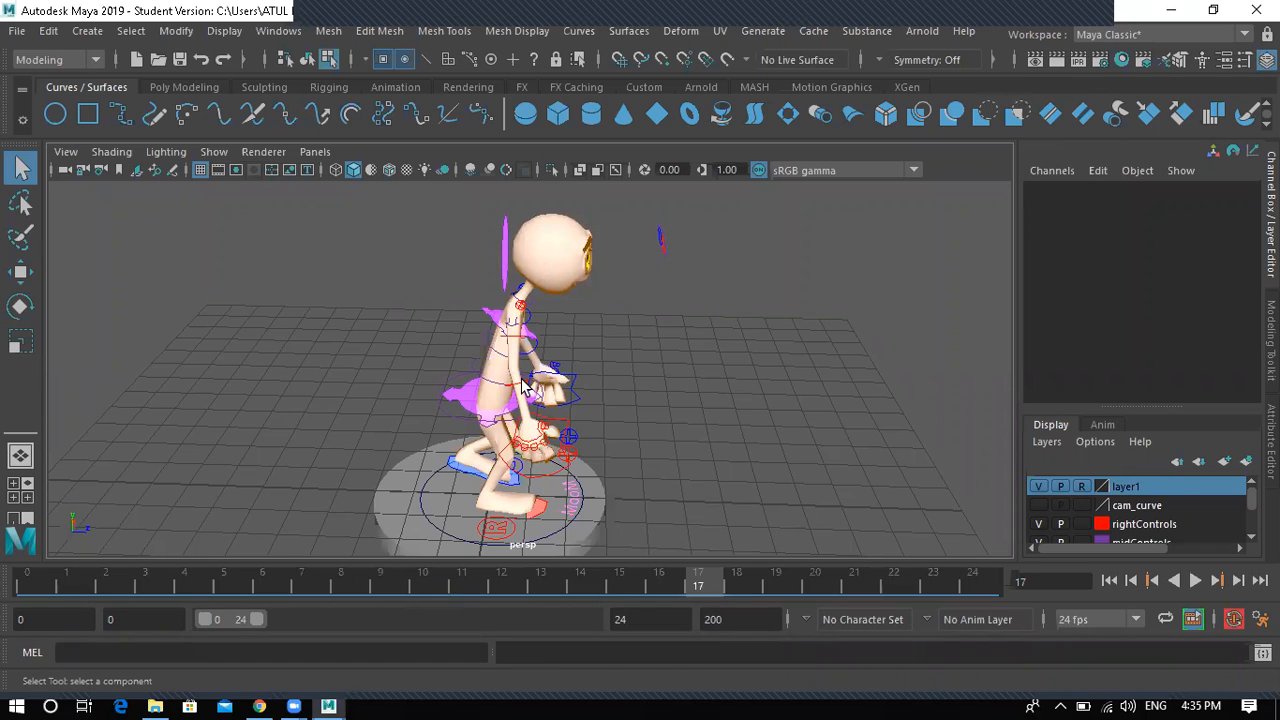
left_click_drag(522, 388, 571, 390, "alt")
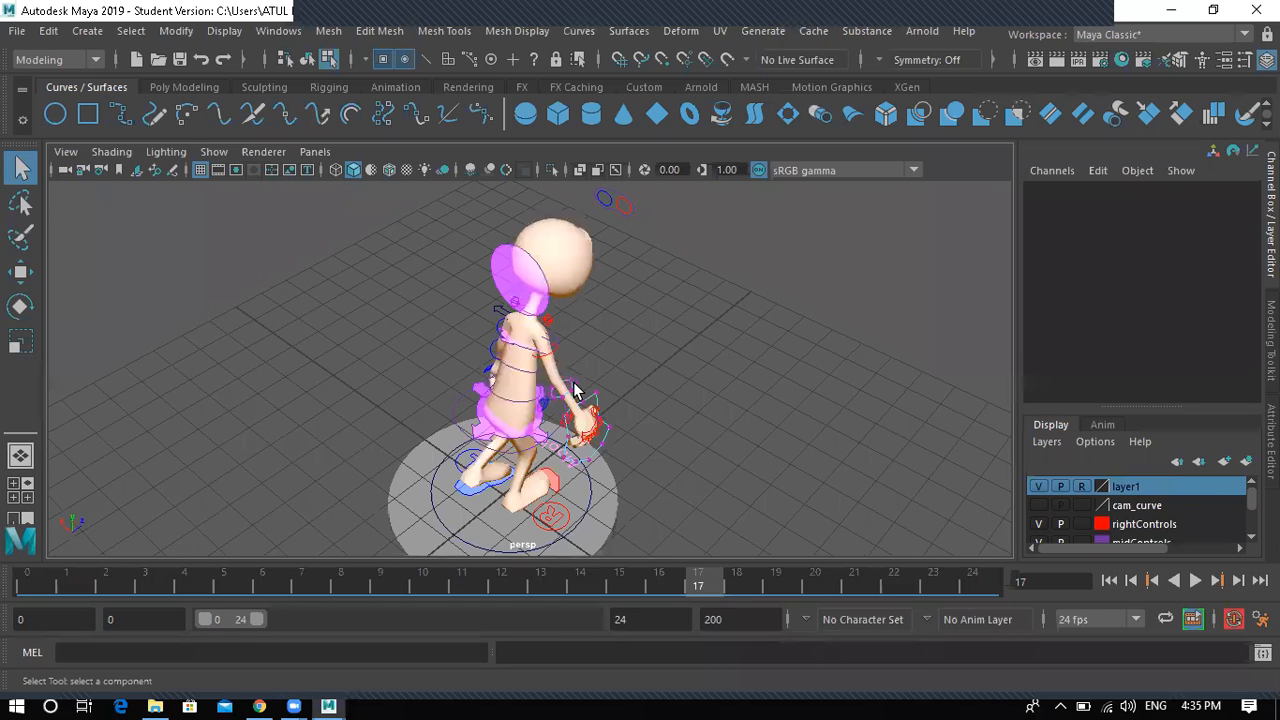
- Return to object selection and select the character's right lower-arm FK control with the Rotate tool
right_click_drag(574, 240, 658, 352)
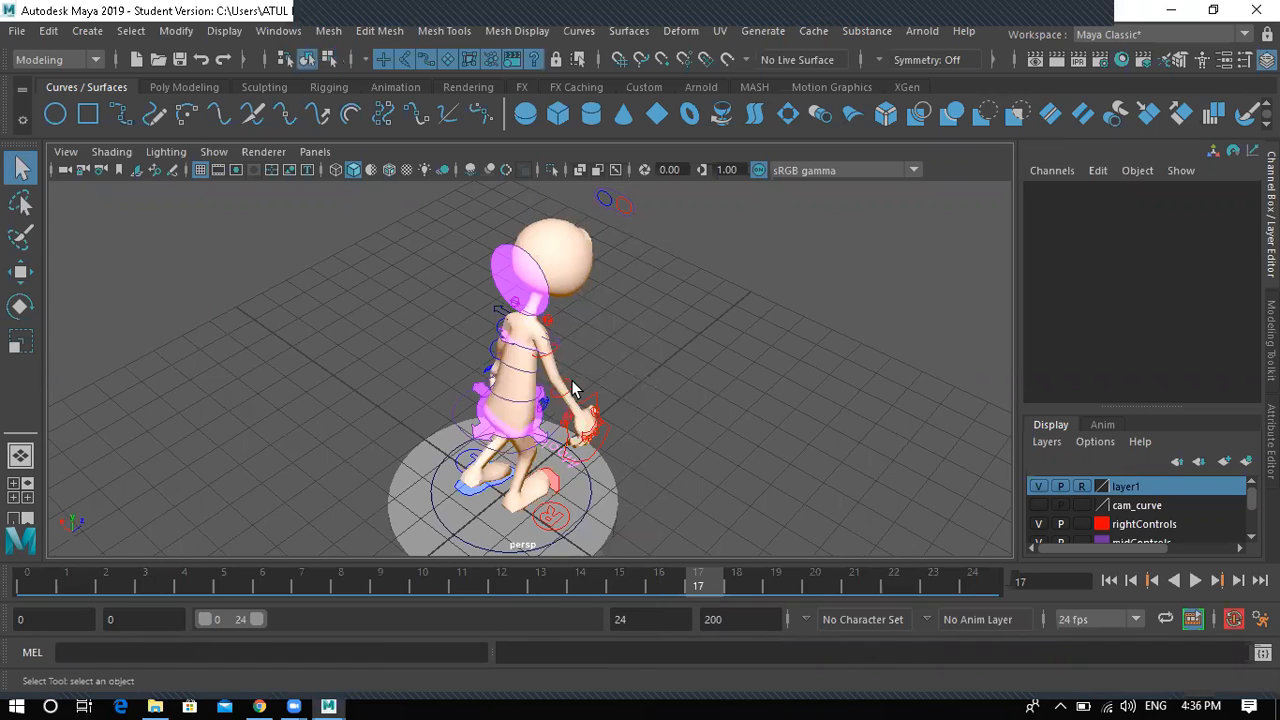
left_click(598, 422)
left_click_drag(600, 425, 615, 420, "alt")
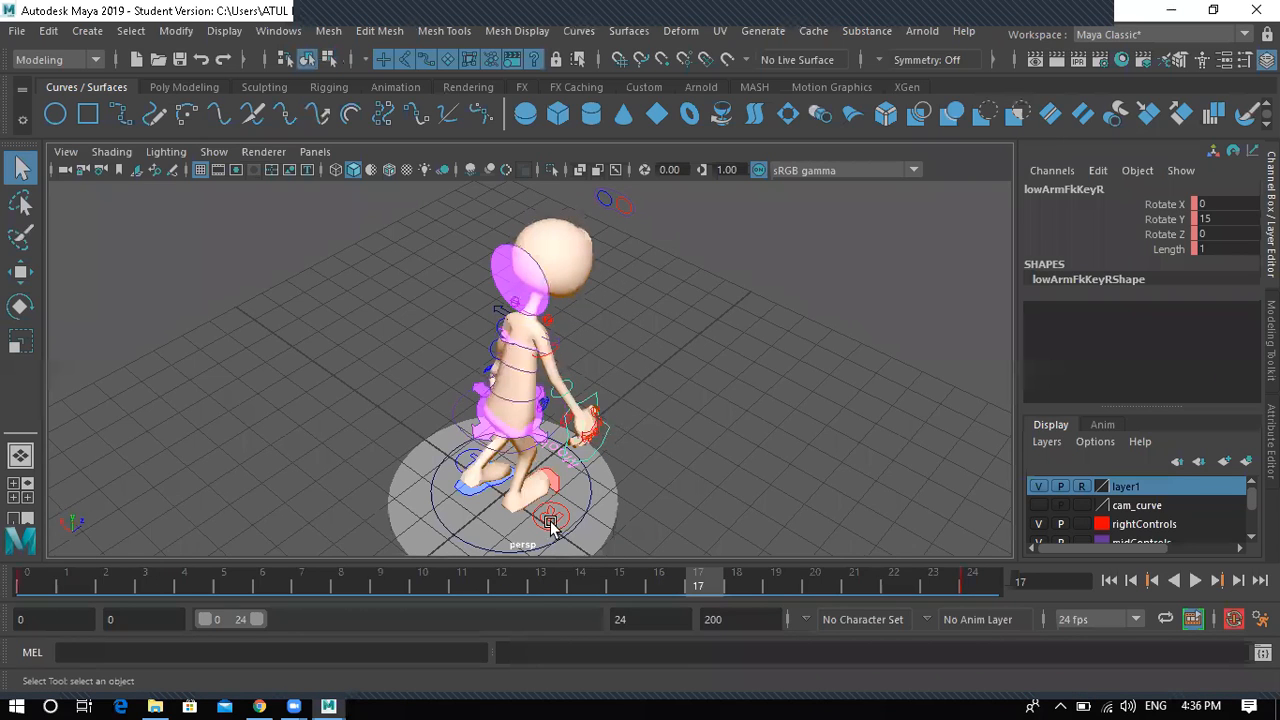
key("e")
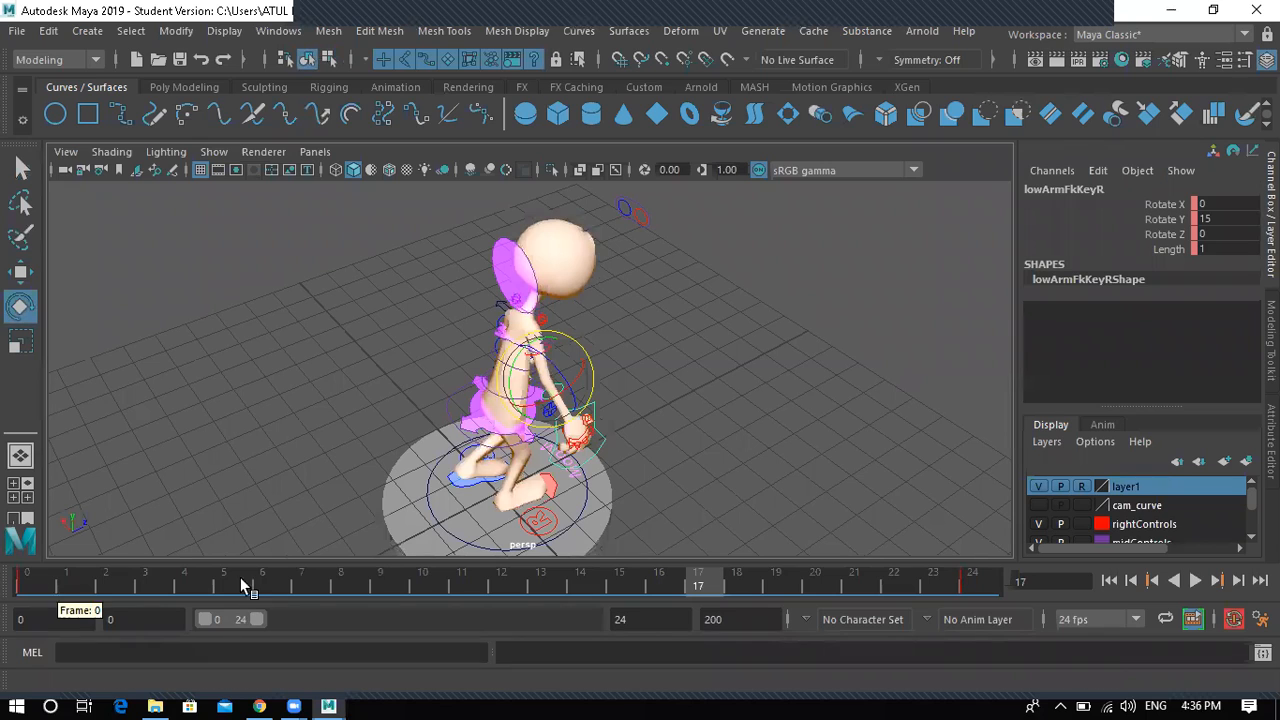
- Set keys on the right lower-arm control at frames 6, 12 and 18
key("alt+v")
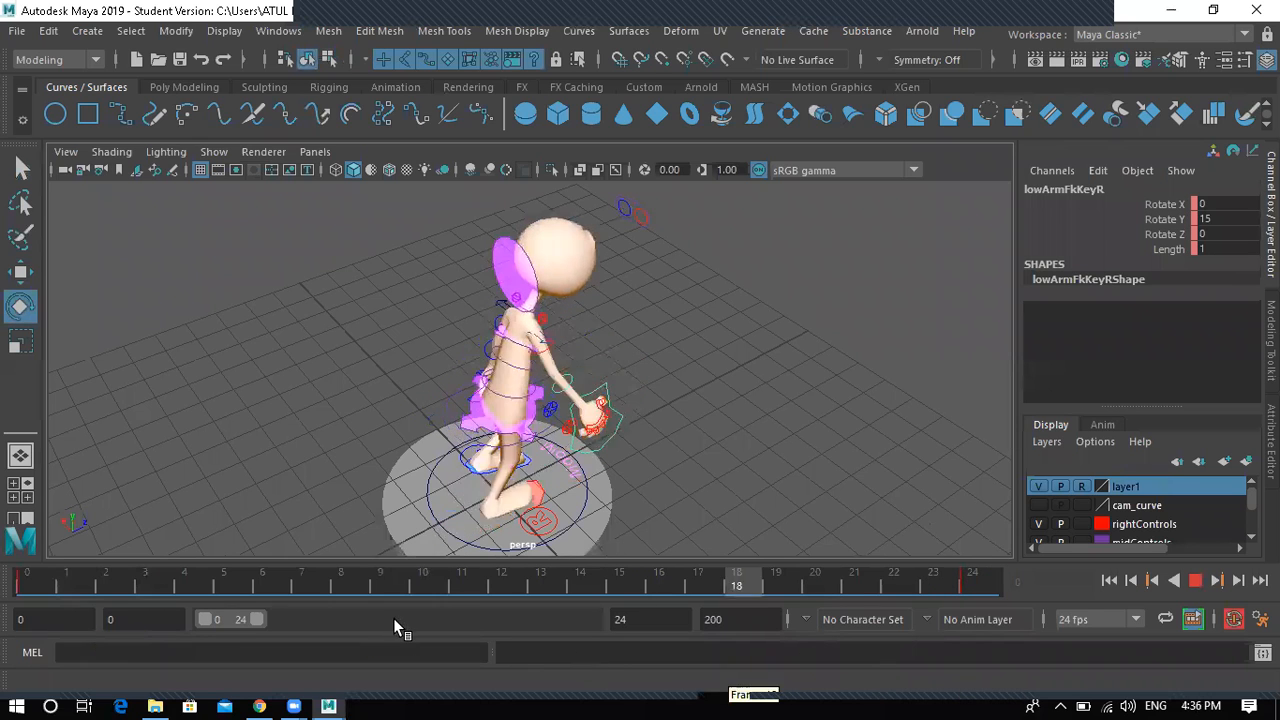
left_click(266, 590)
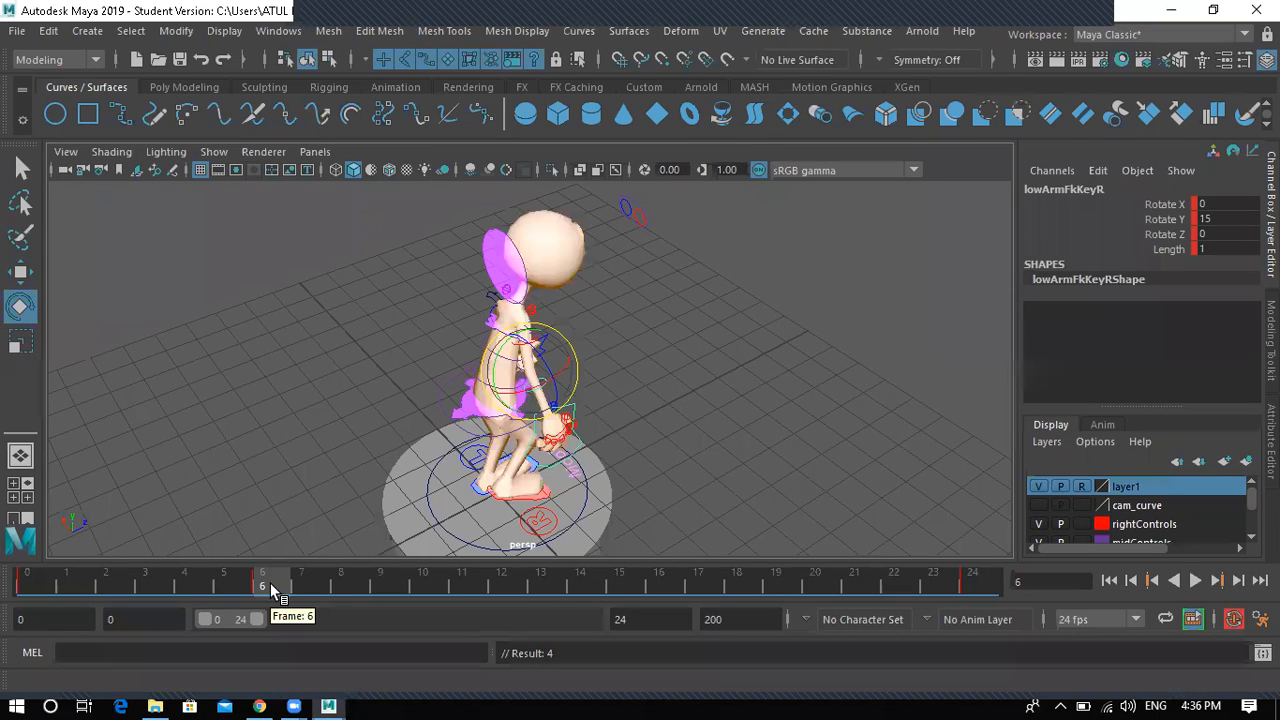
key("alt+v")
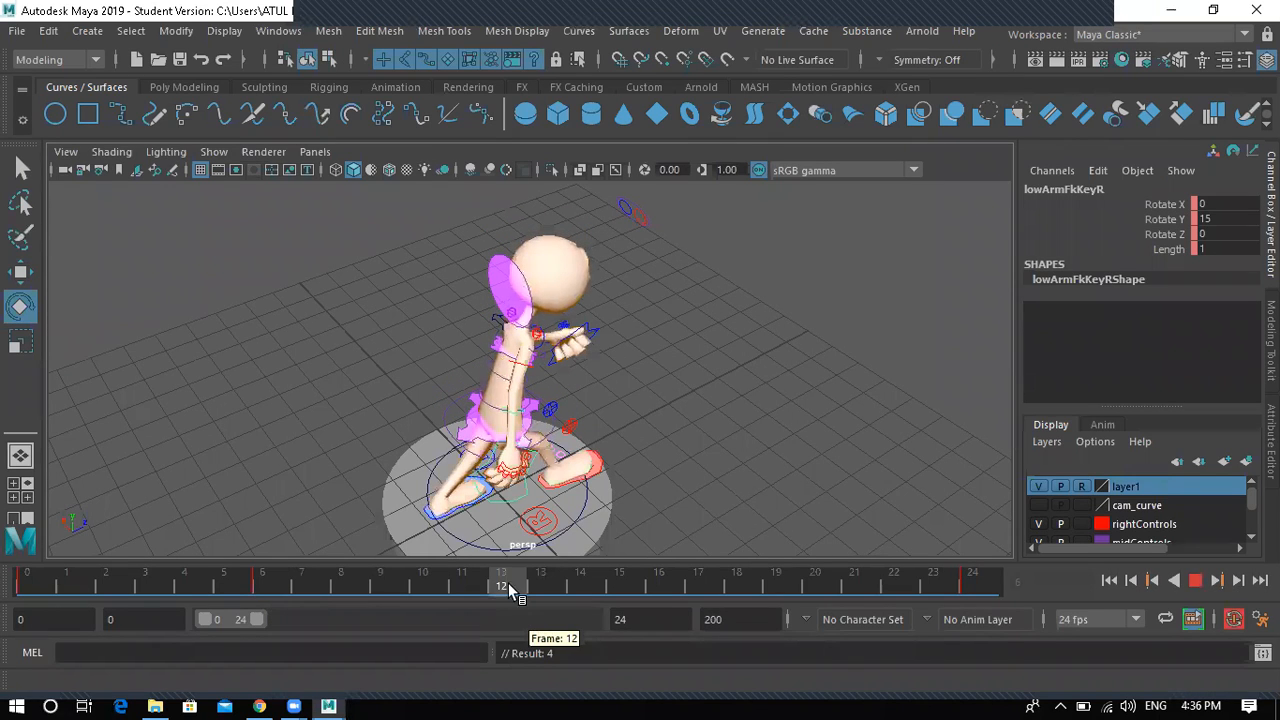
left_click(736, 585)
key("alt+v")
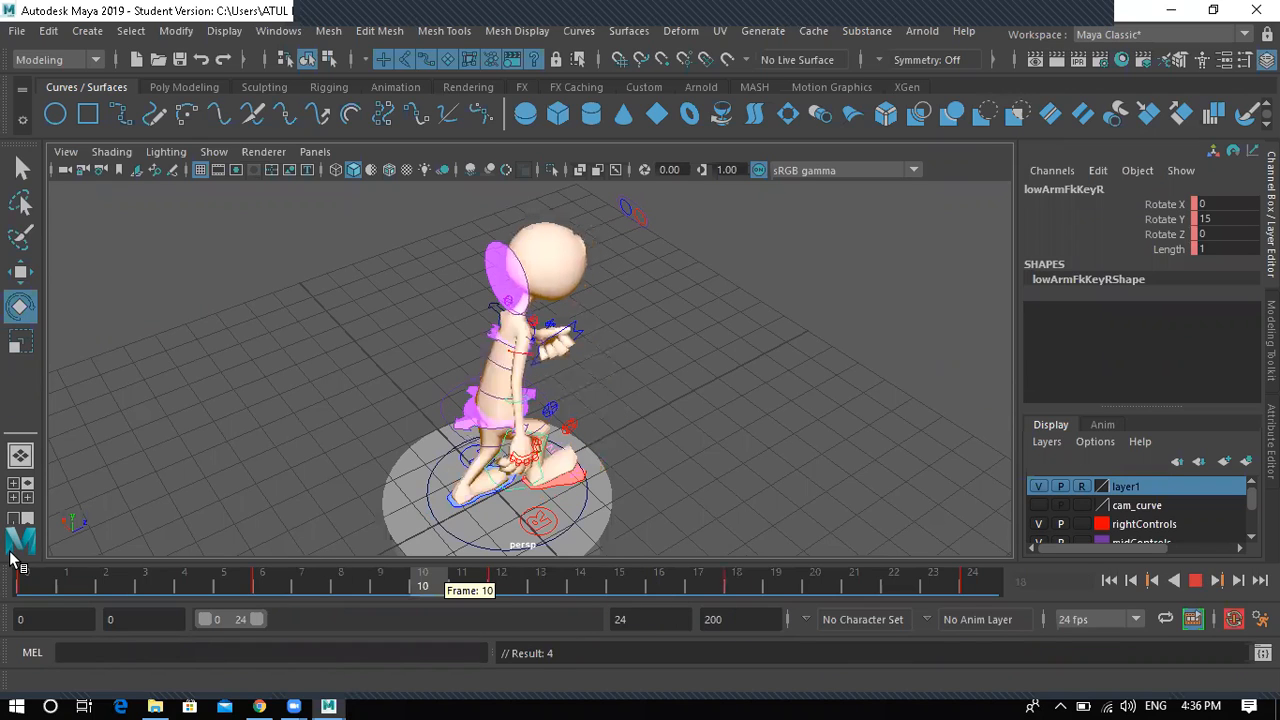
- At frame 6, bend the right forearm by rotating its lower-arm control to about 47.45 in Y
left_click_drag(9, 551, 263, 586)
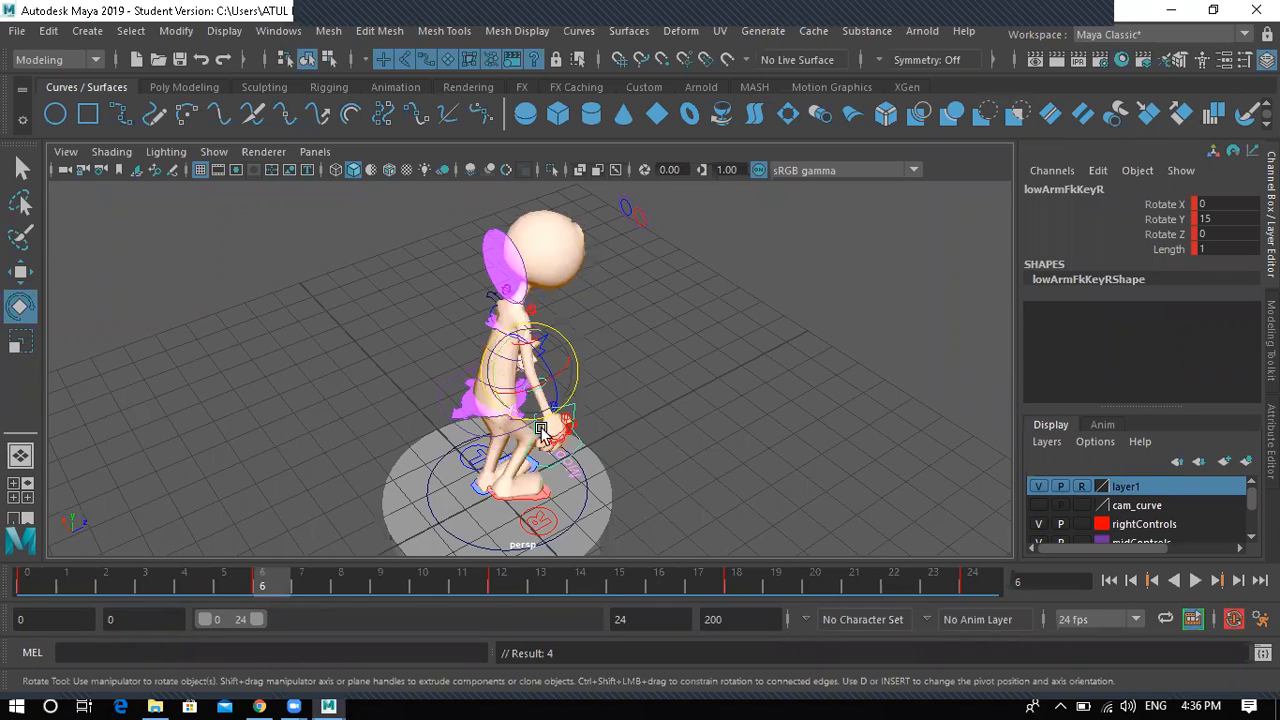
scroll(533, 425, "up", 5)
left_click_drag(550, 457, 483, 388, "alt")
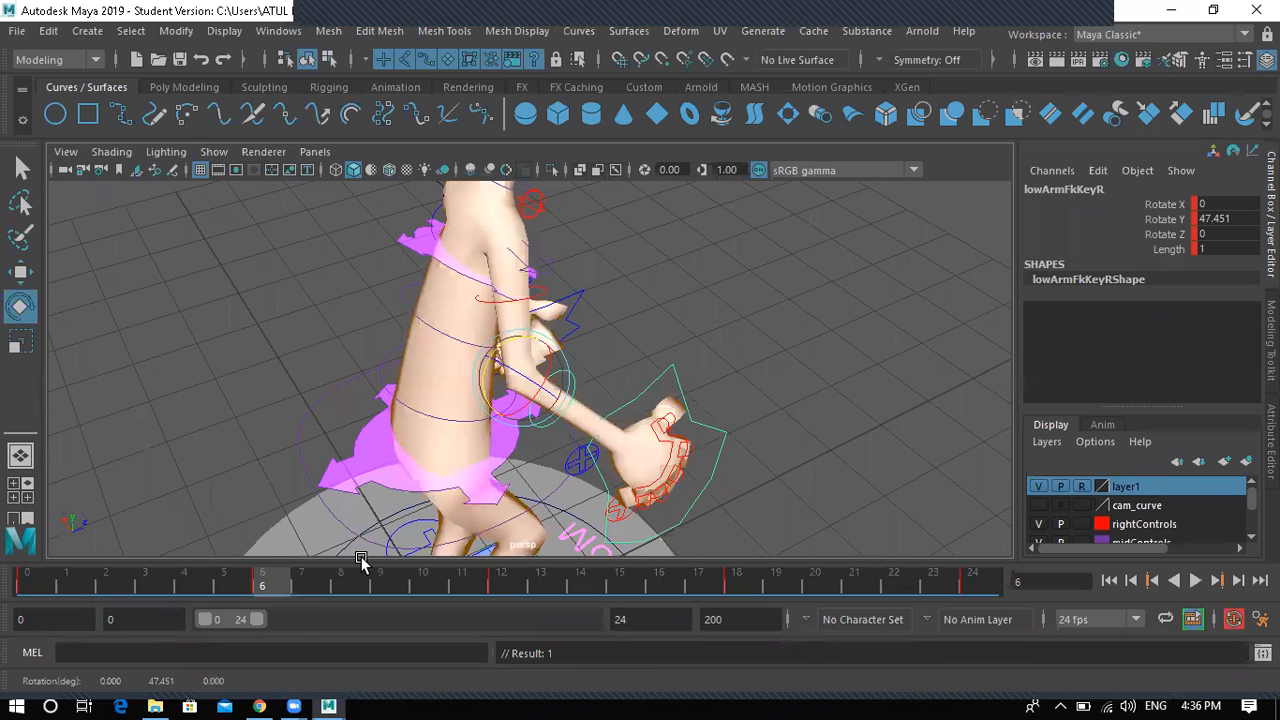
- Check the right forearm's bend on the frames around frame 6, and return to frame 6
mouse_move(259, 585)
left_mouse_down()
mouse_move(76, 586)
mouse_move(262, 585)
left_mouse_up()
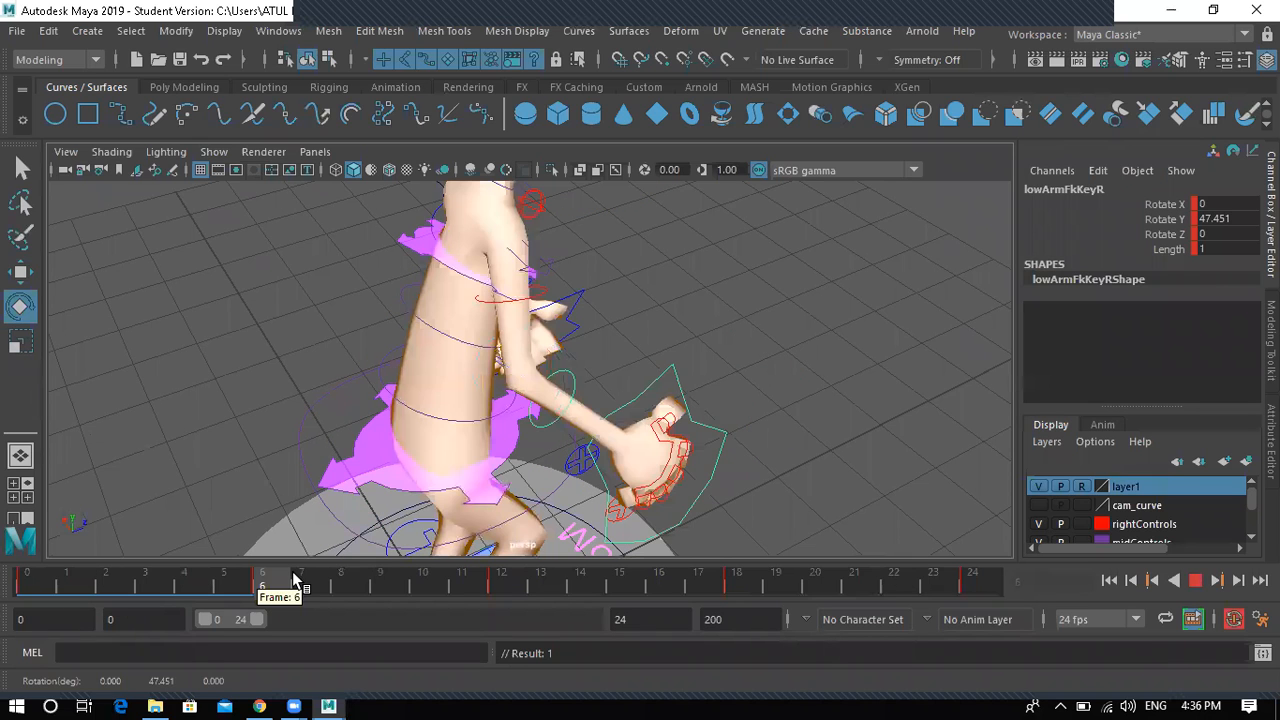
left_click(484, 578)
left_click(184, 578)
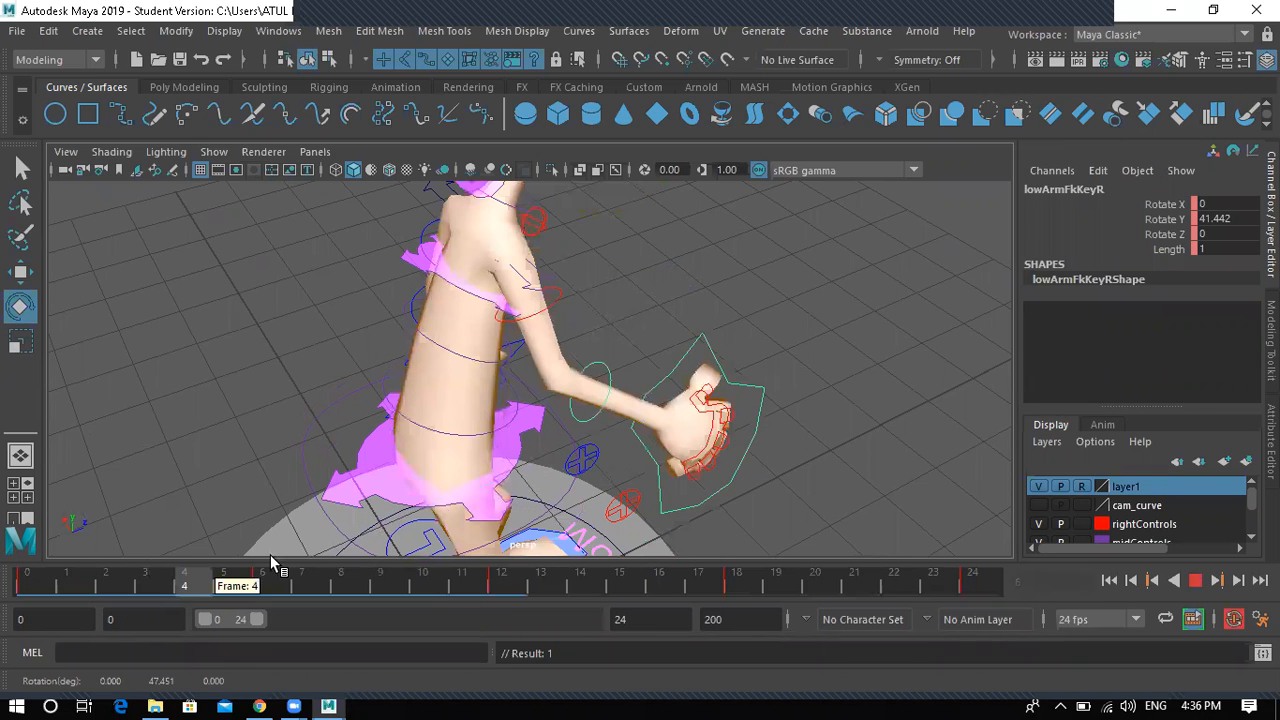
left_click(270, 566)
scroll(360, 355, "down", 5)
left_click_drag(424, 462, 478, 460, "alt")
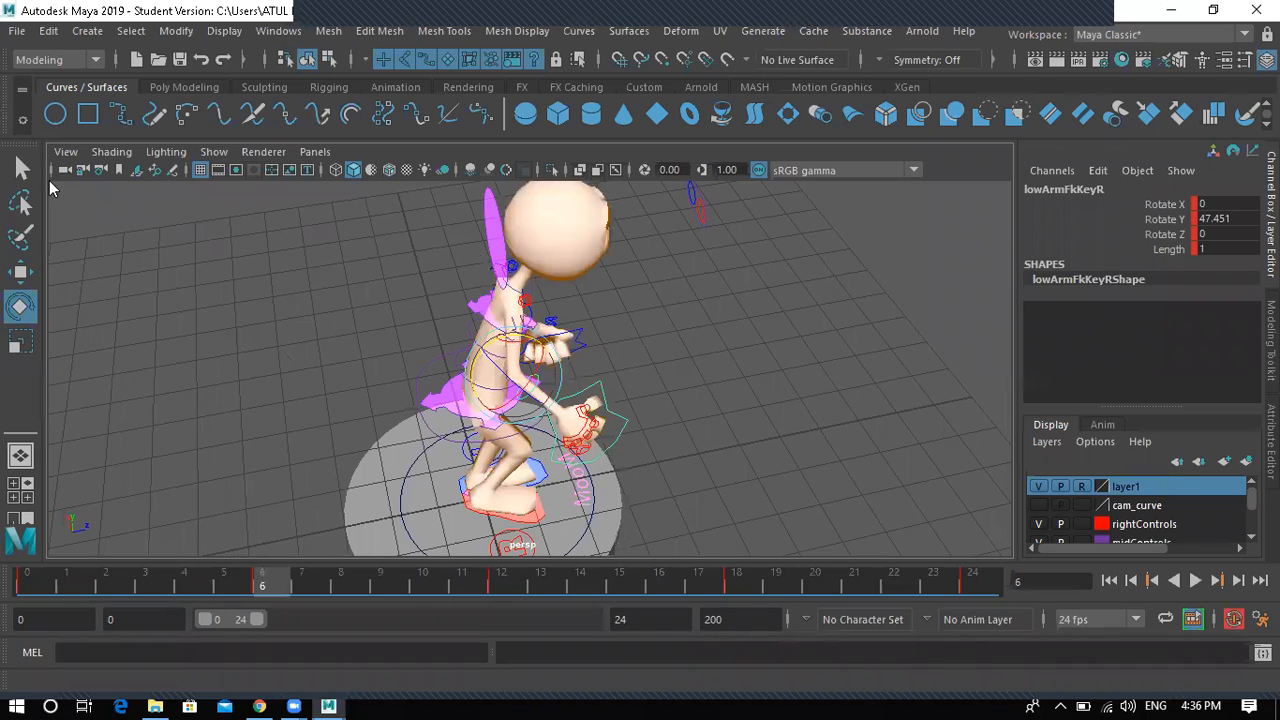
- Undock the shelf and close it to enlarge the viewport
left_click_drag(34, 244, 253, 304)
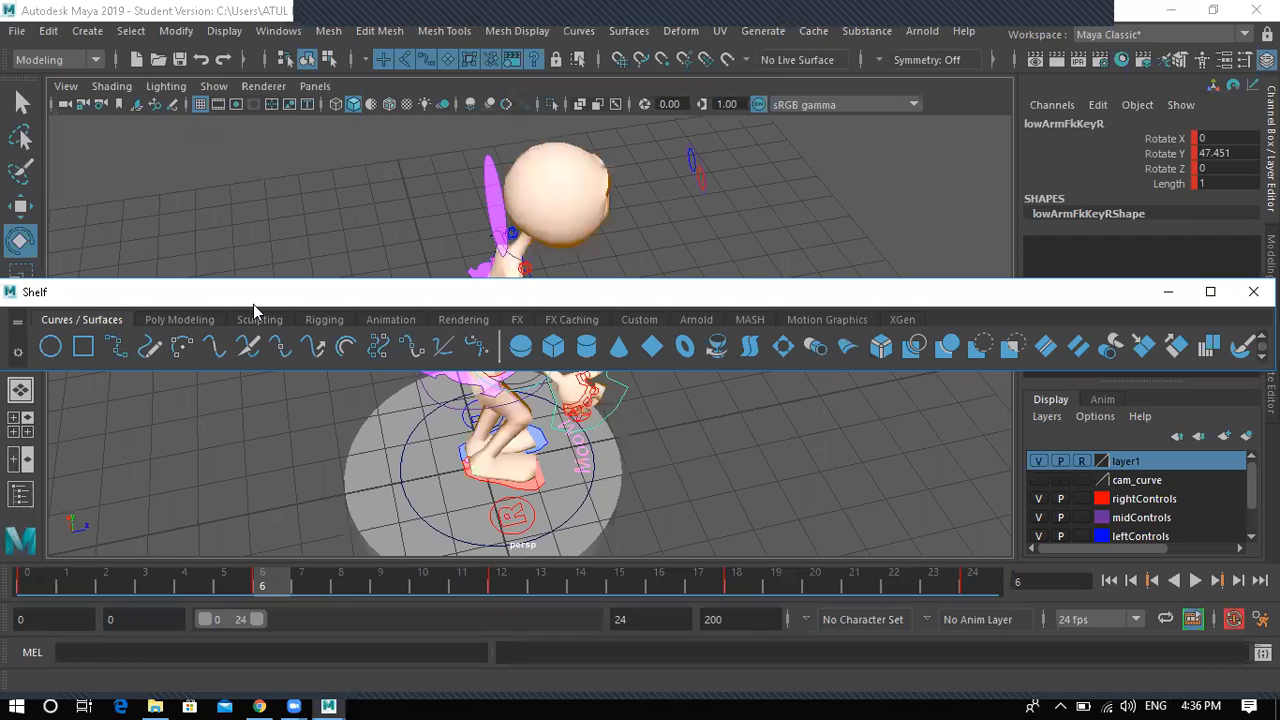
left_click(1120, 318)
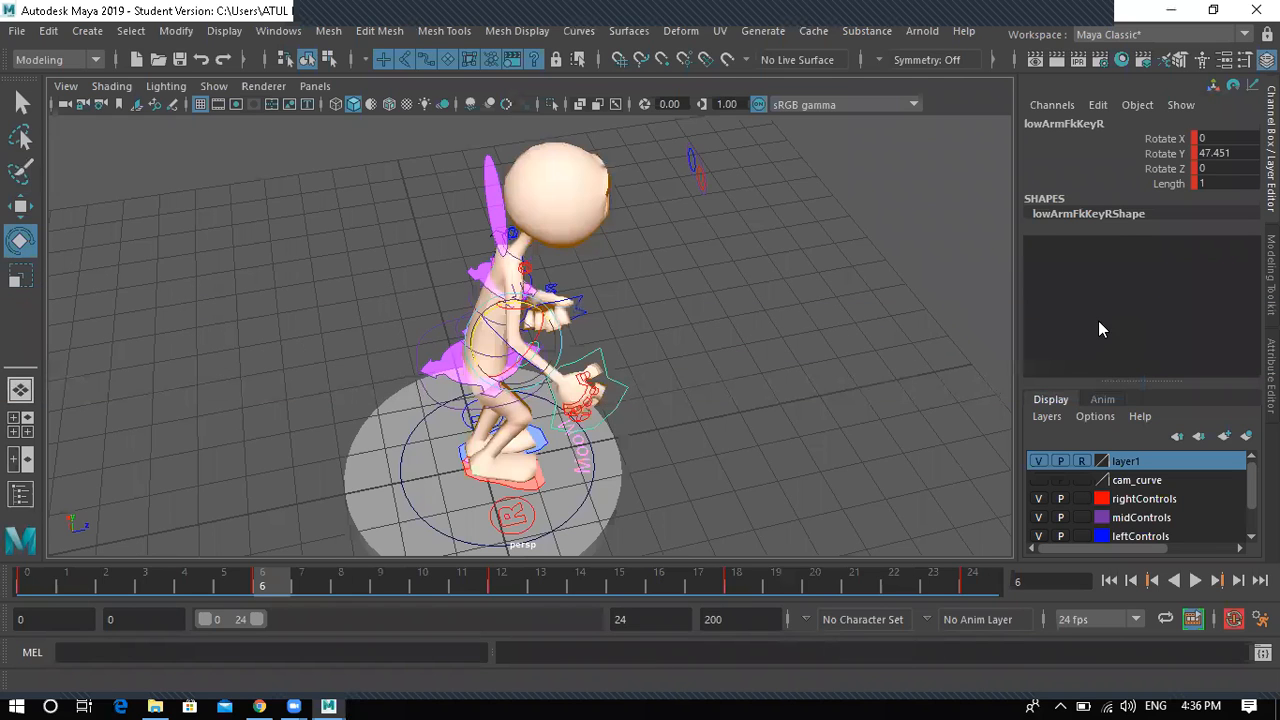
- Select the left lower-arm control and set a key on it at frame 12
scroll(406, 366, "down", 4)
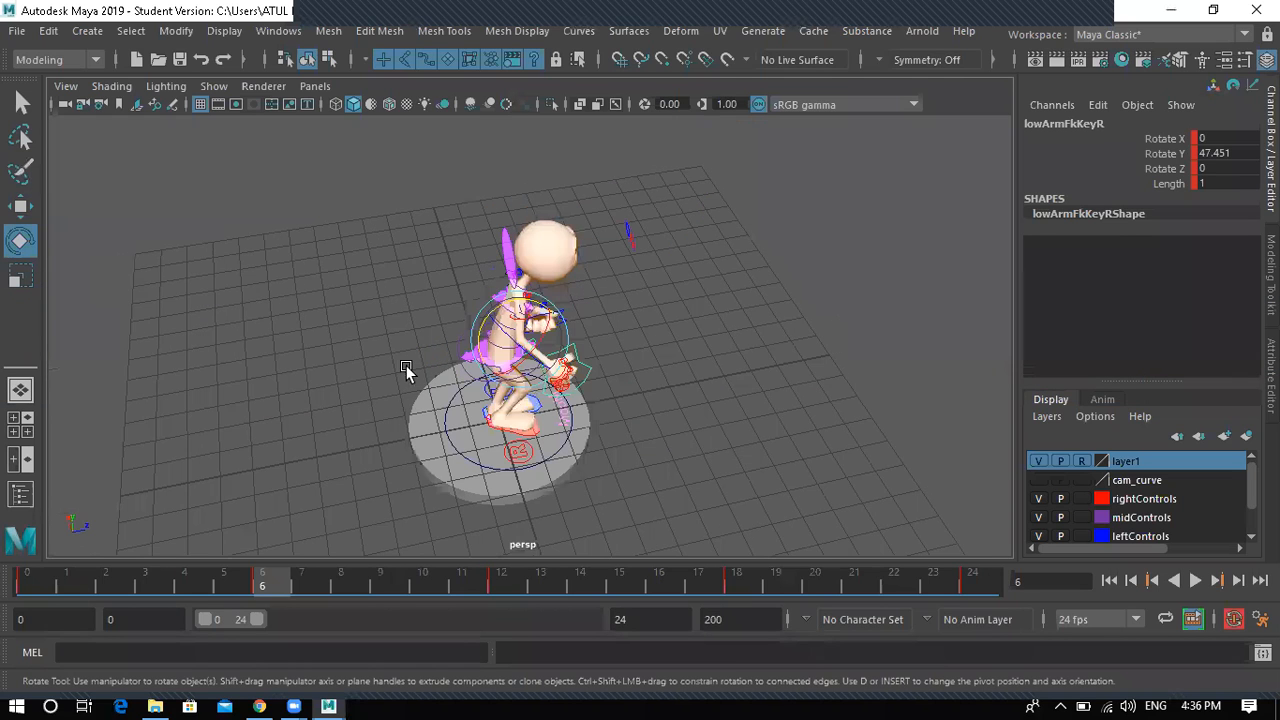
scroll(542, 430, "up", 2)
left_click_drag(571, 414, 443, 421, "alt")
scroll(542, 430, "up", 5)
left_click_drag(243, 397, 414, 591, "alt")
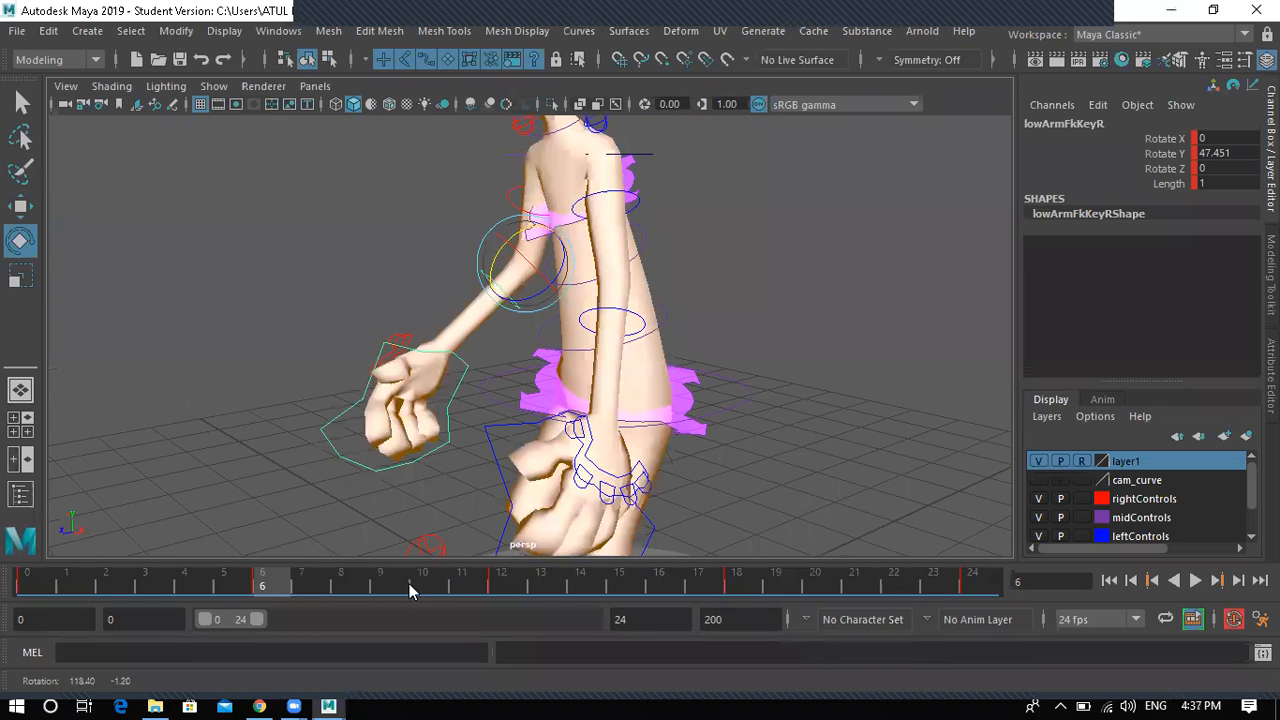
left_click_drag(642, 327, 647, 318, "alt")
left_click(645, 320)
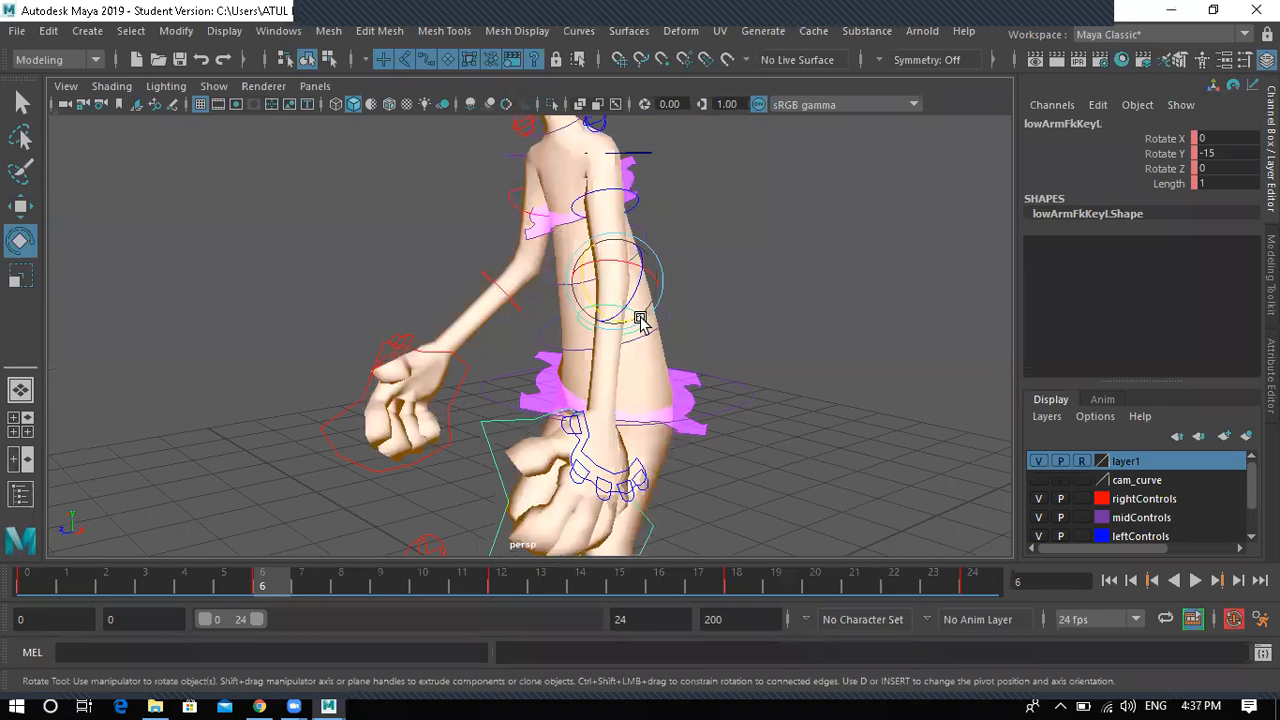
key("alt+v")
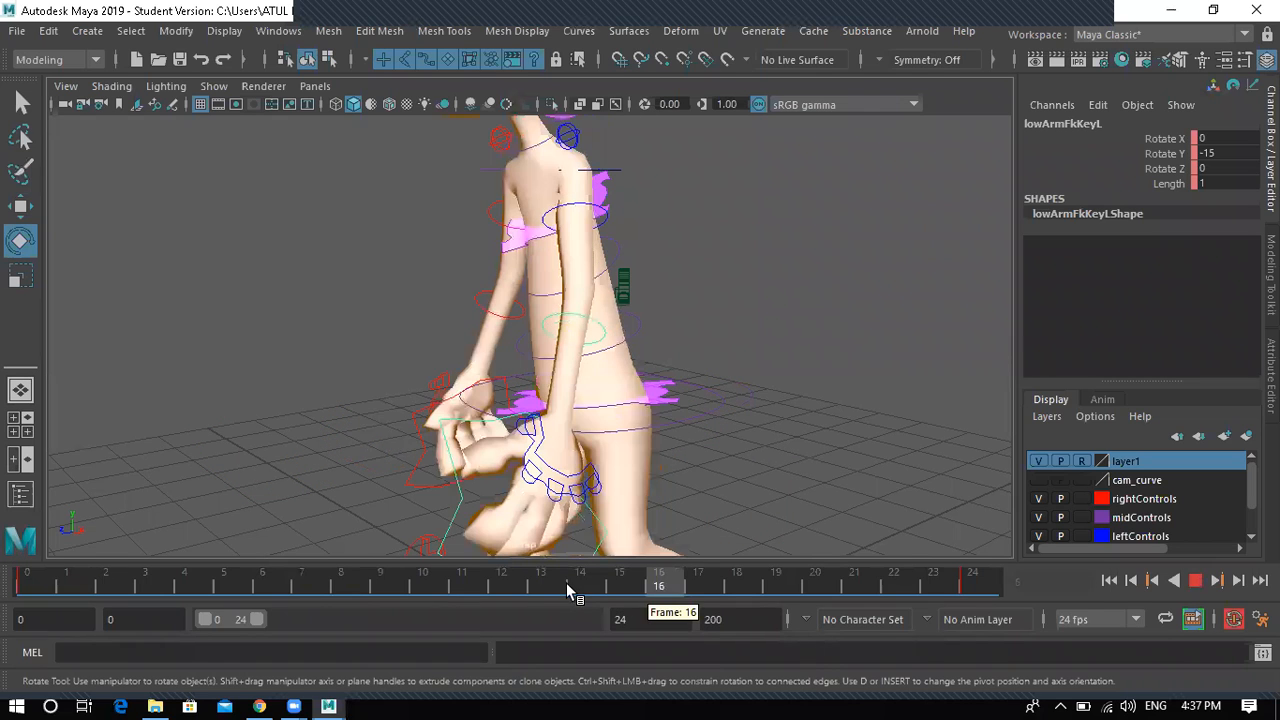
left_click(520, 584)
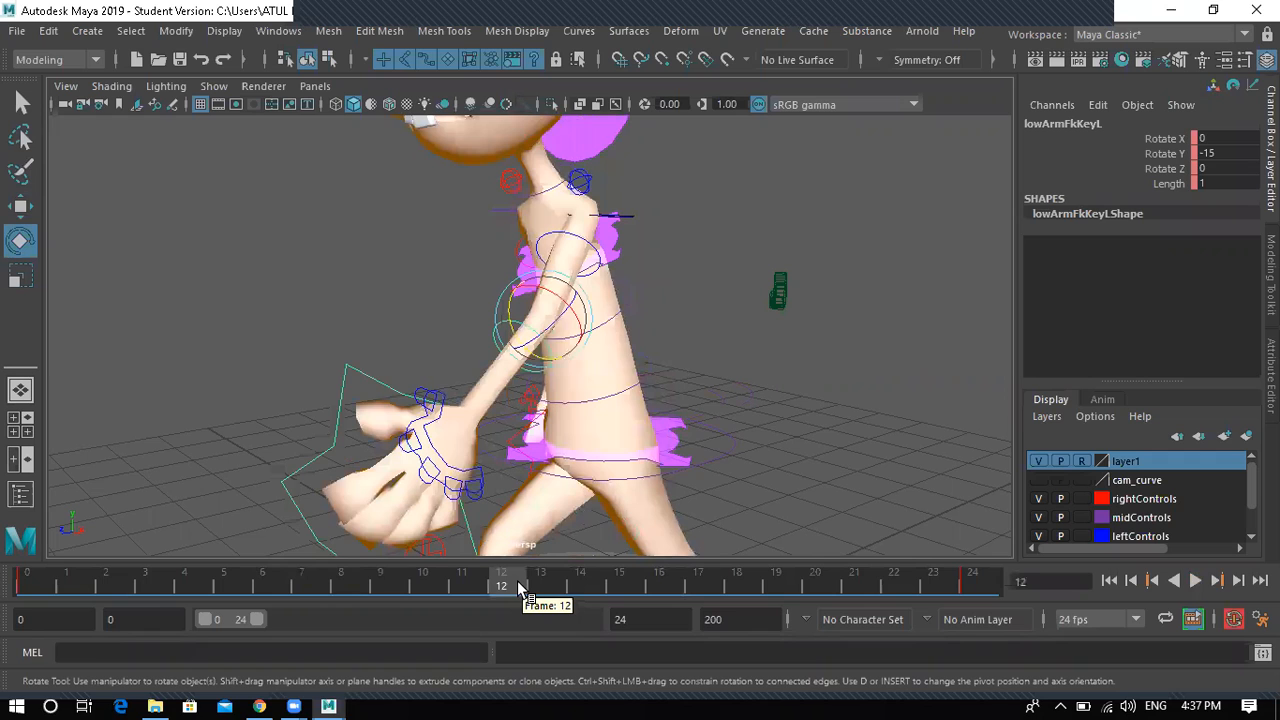
key("s")
- At frame 18, bend the left forearm by keying its lower-arm control at -35 in Rotate Y
left_click(727, 583)
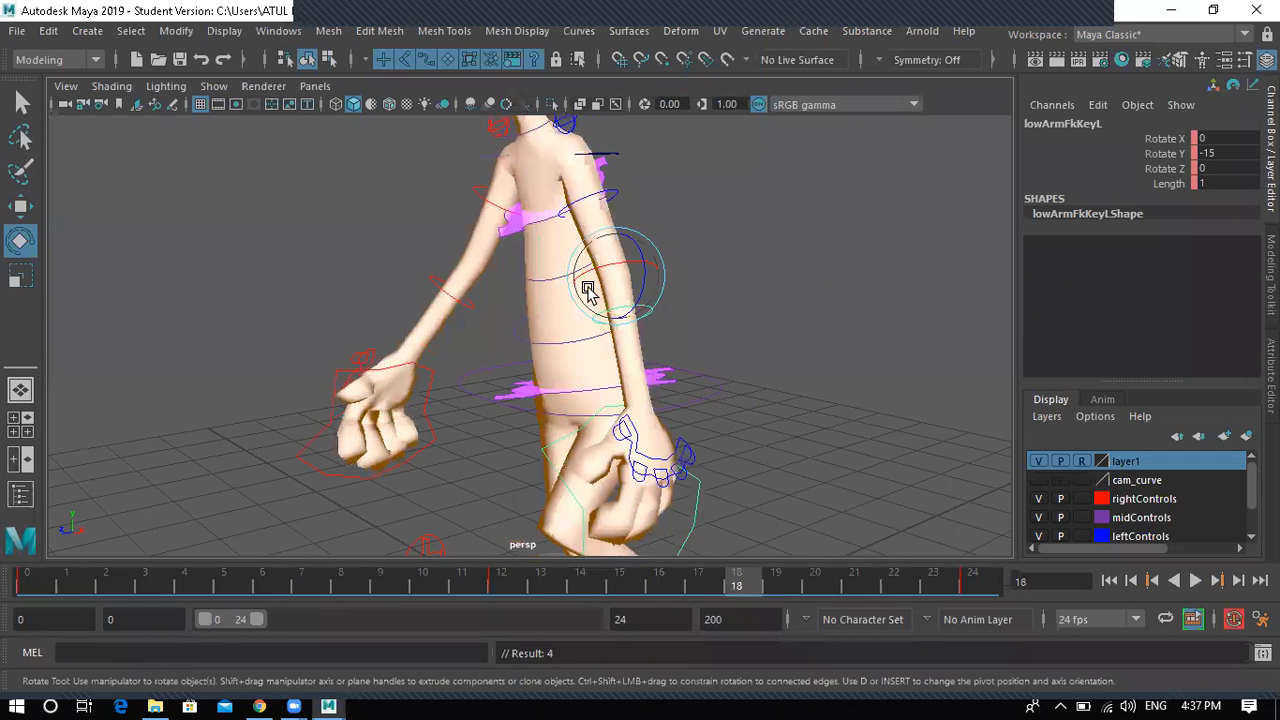
mouse_move(582, 286)
left_mouse_down()
mouse_move(576, 266)
mouse_move(581, 279)
left_mouse_up()
key("s")
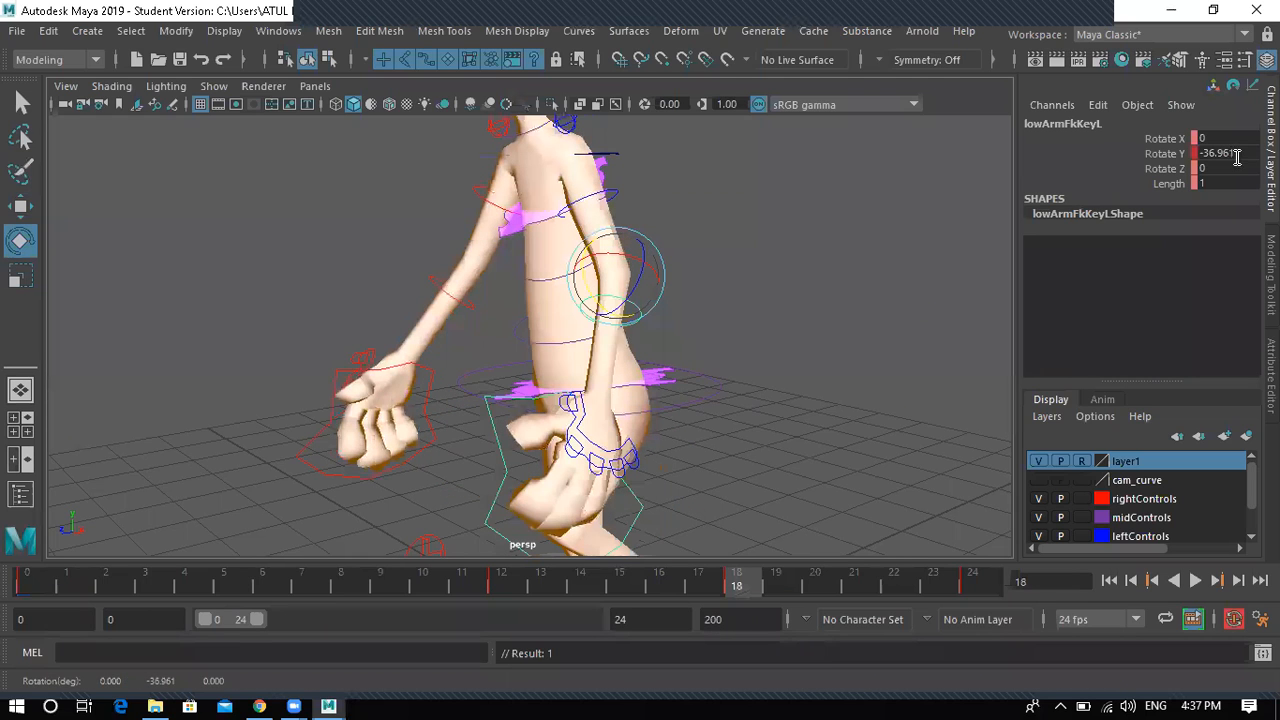
double_click(1237, 154)
type("-")
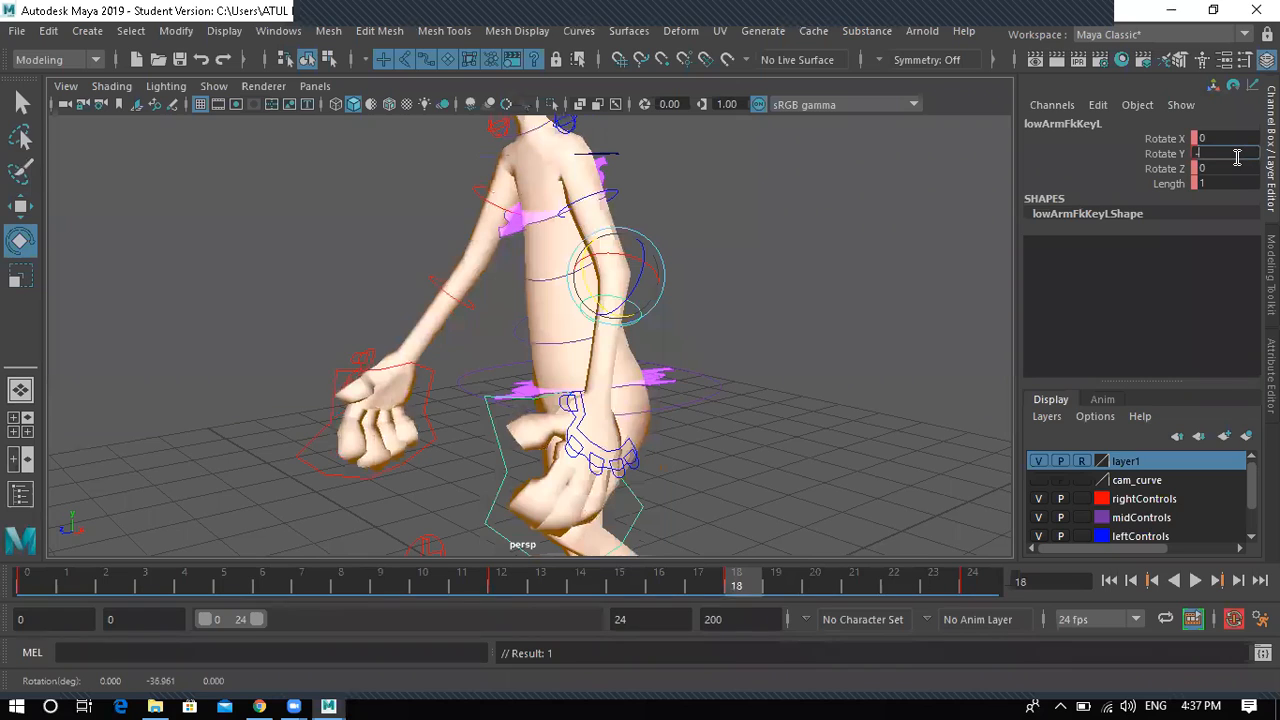
type("35")
key("Return")
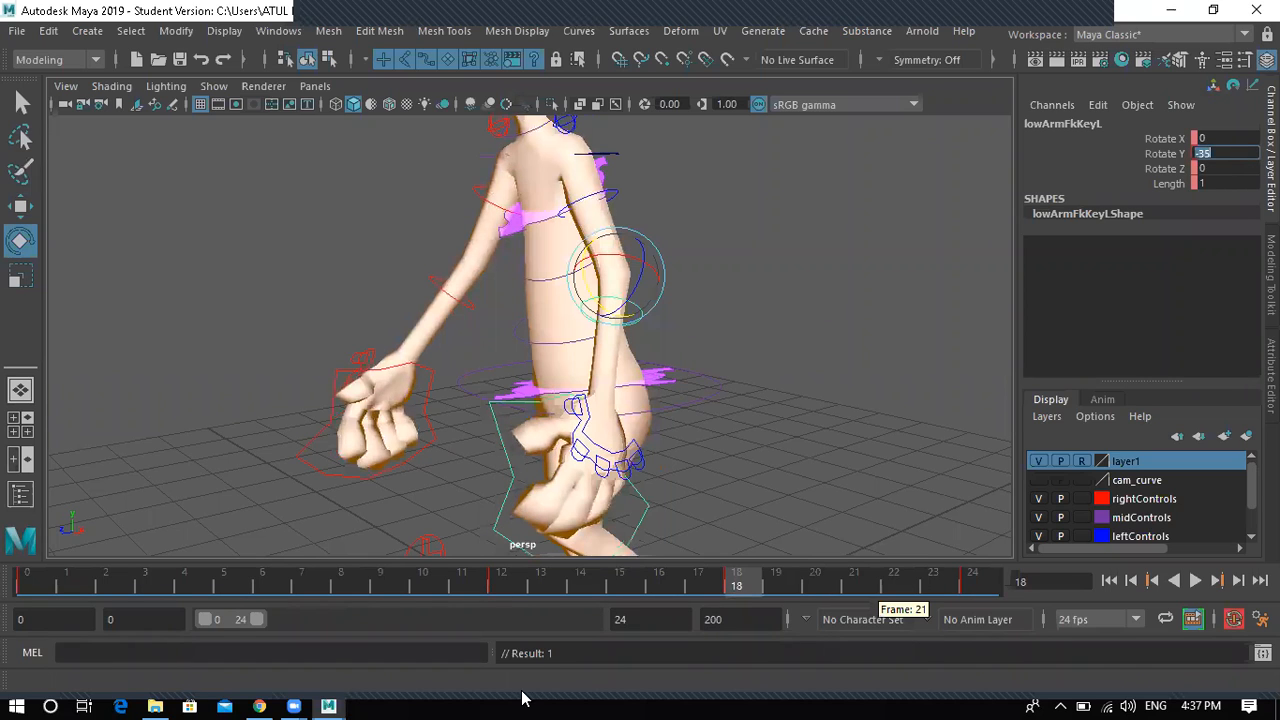
- At frame 6, set the right lower-arm control's Rotate Y to 35 and play back the walk cycle
left_click(460, 307)
left_click(262, 589)
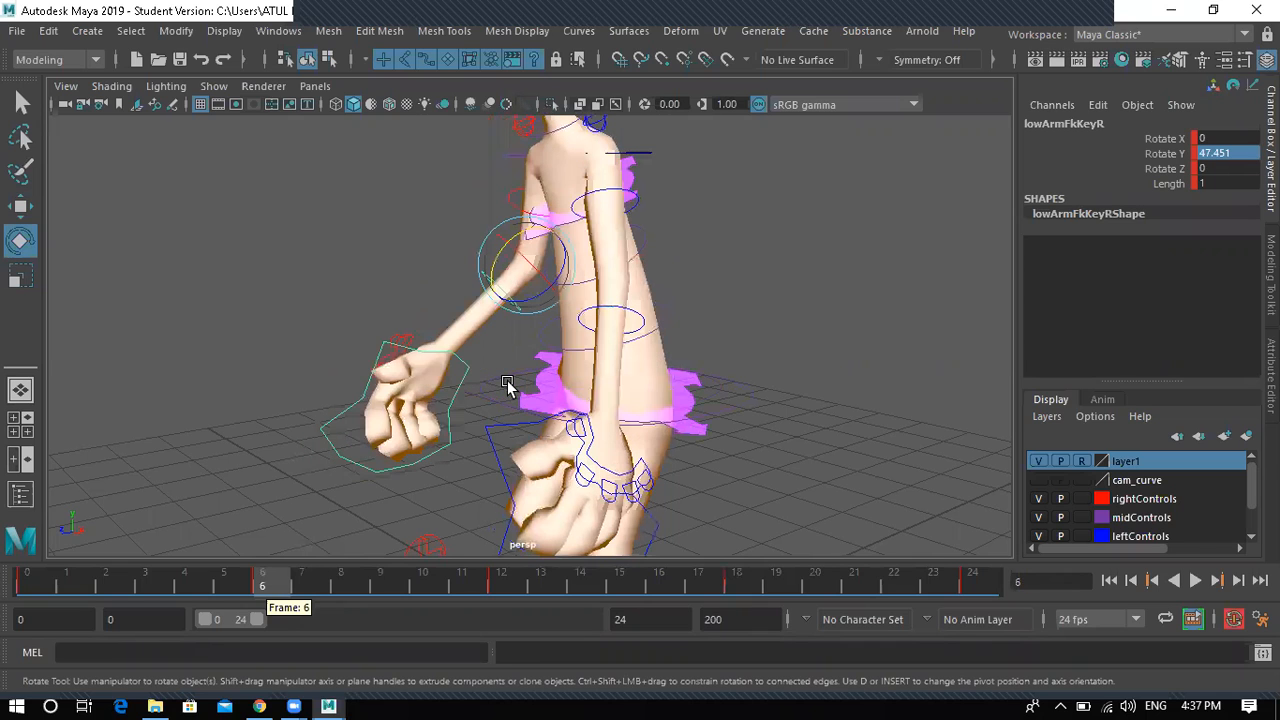
double_click(1237, 153)
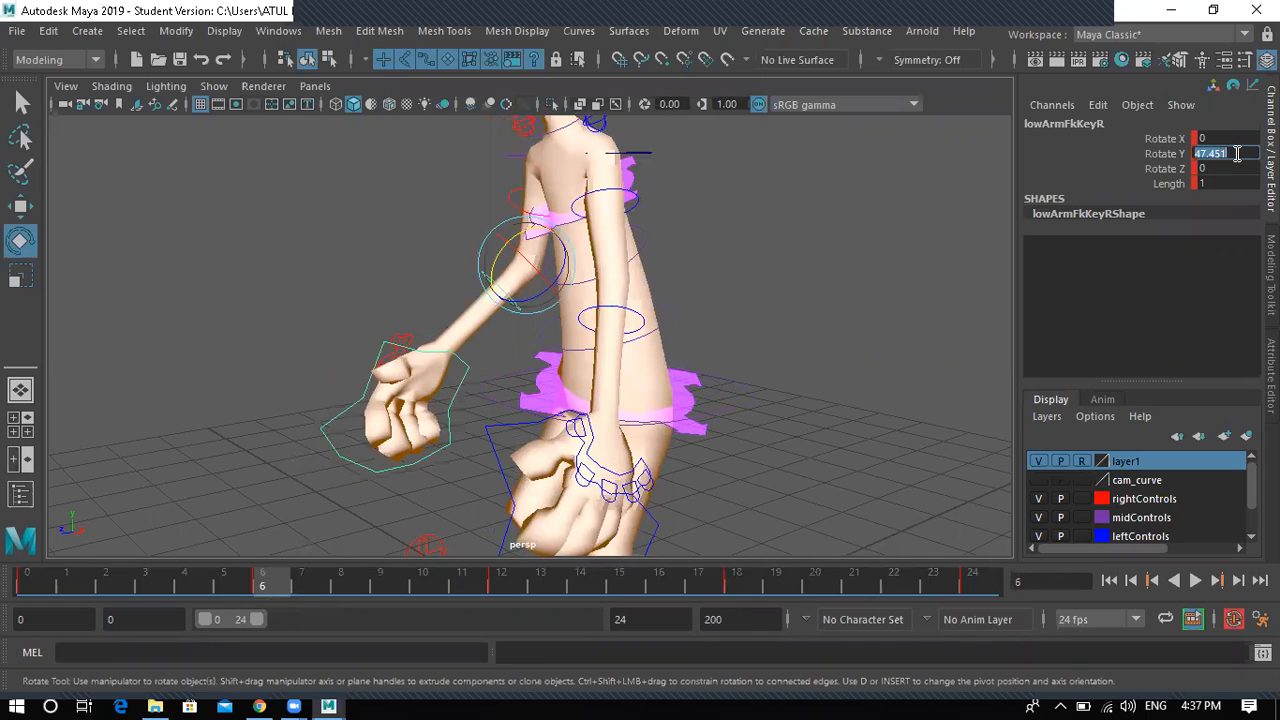
type("35")
key("Return")
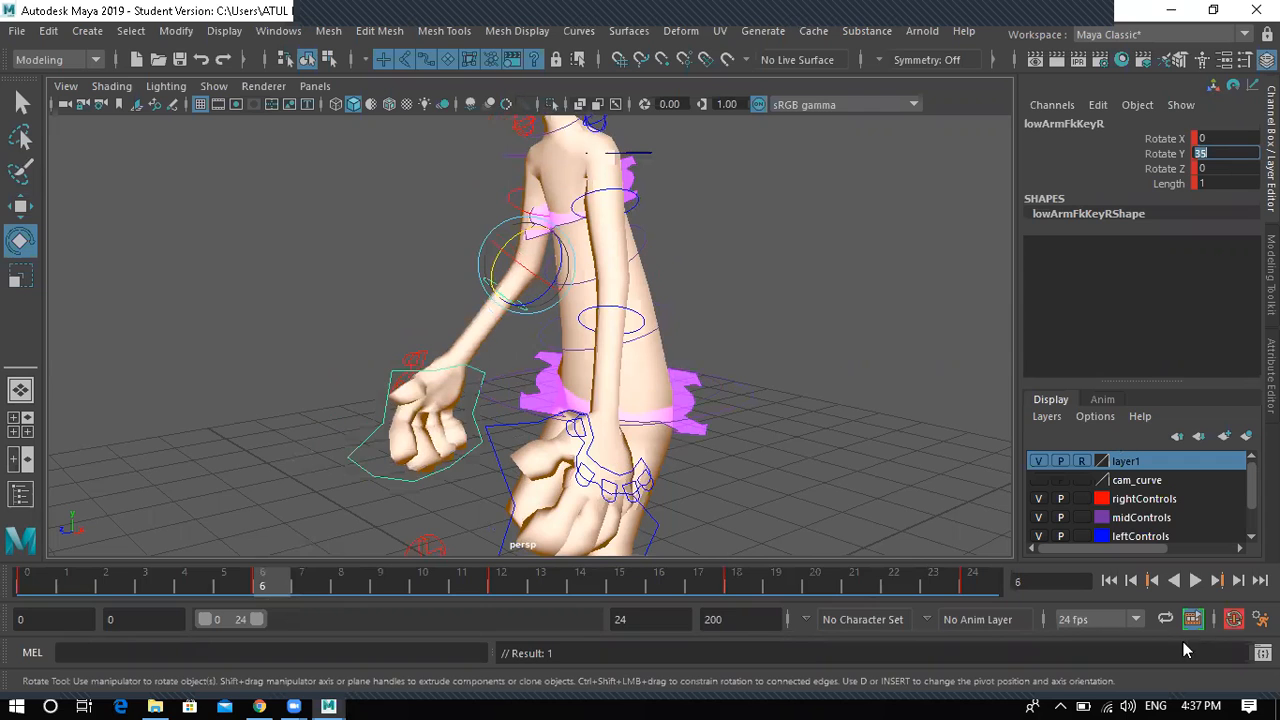
left_click(1195, 580)
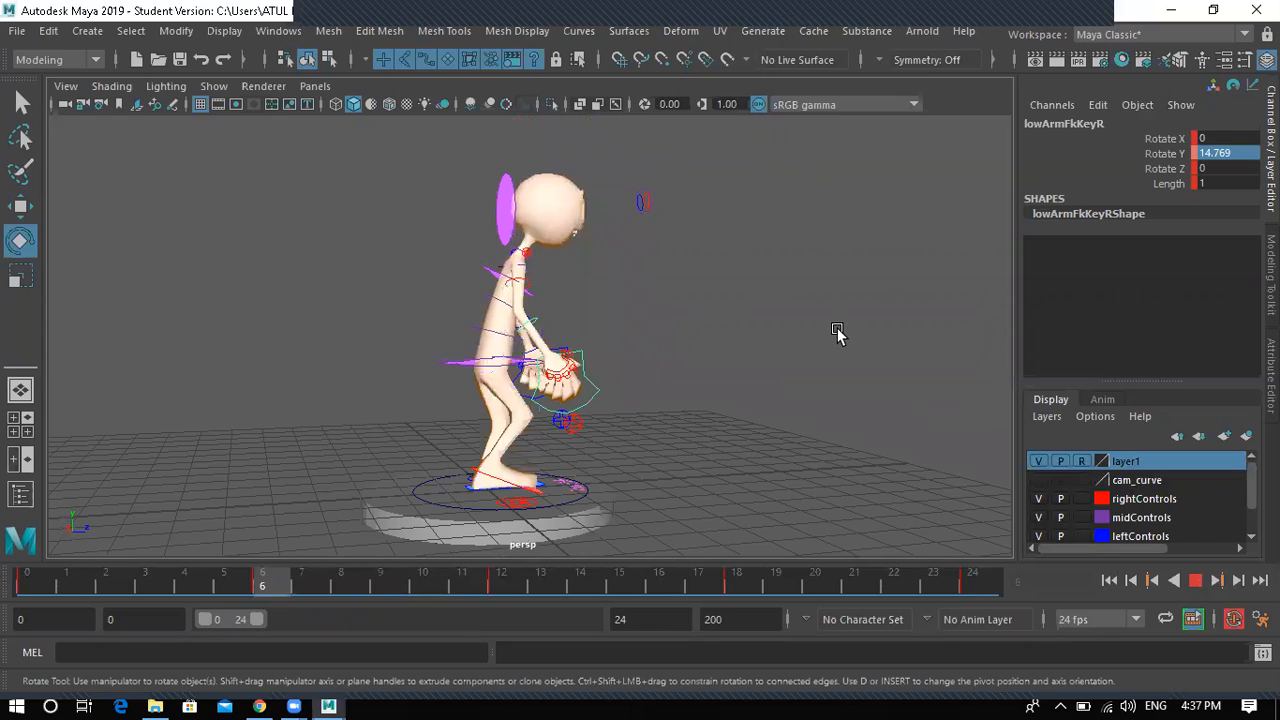
key("Escape")
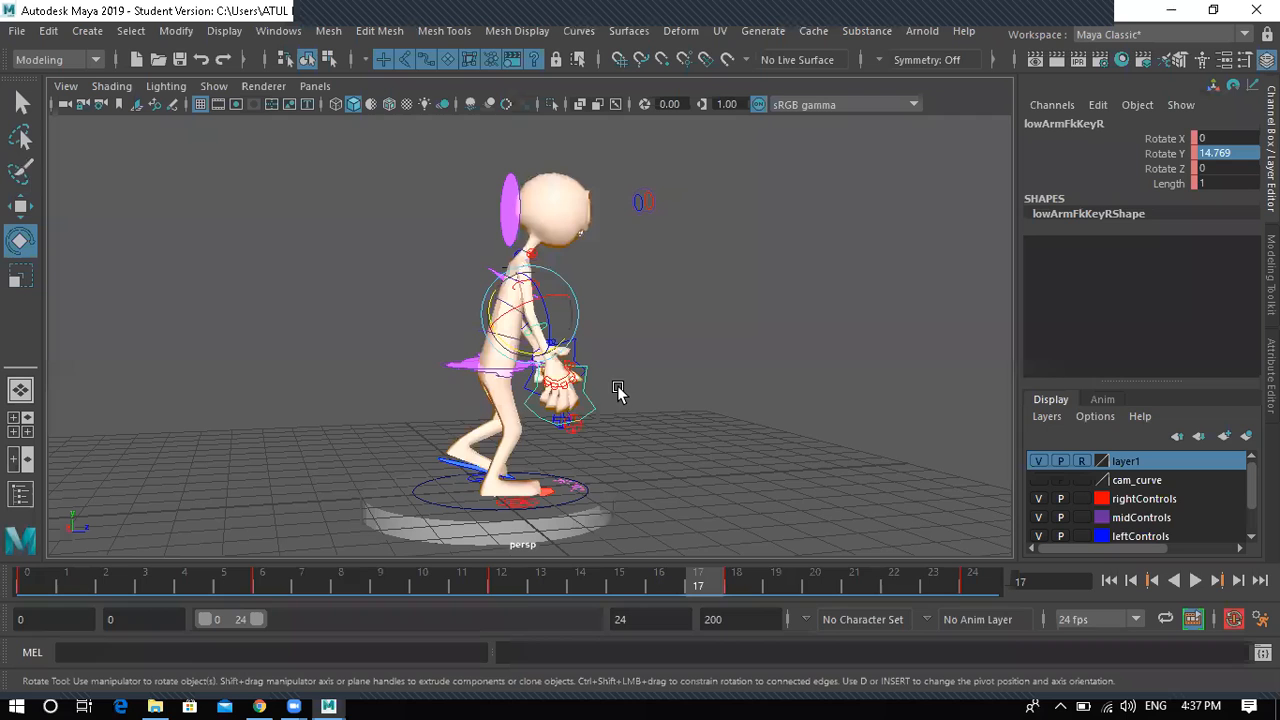
- Select the right hand control and set a key on it at frame 12
left_click(590, 405)
left_click_drag(645, 415, 642, 416, "alt")
scroll(642, 416, "up", 5)
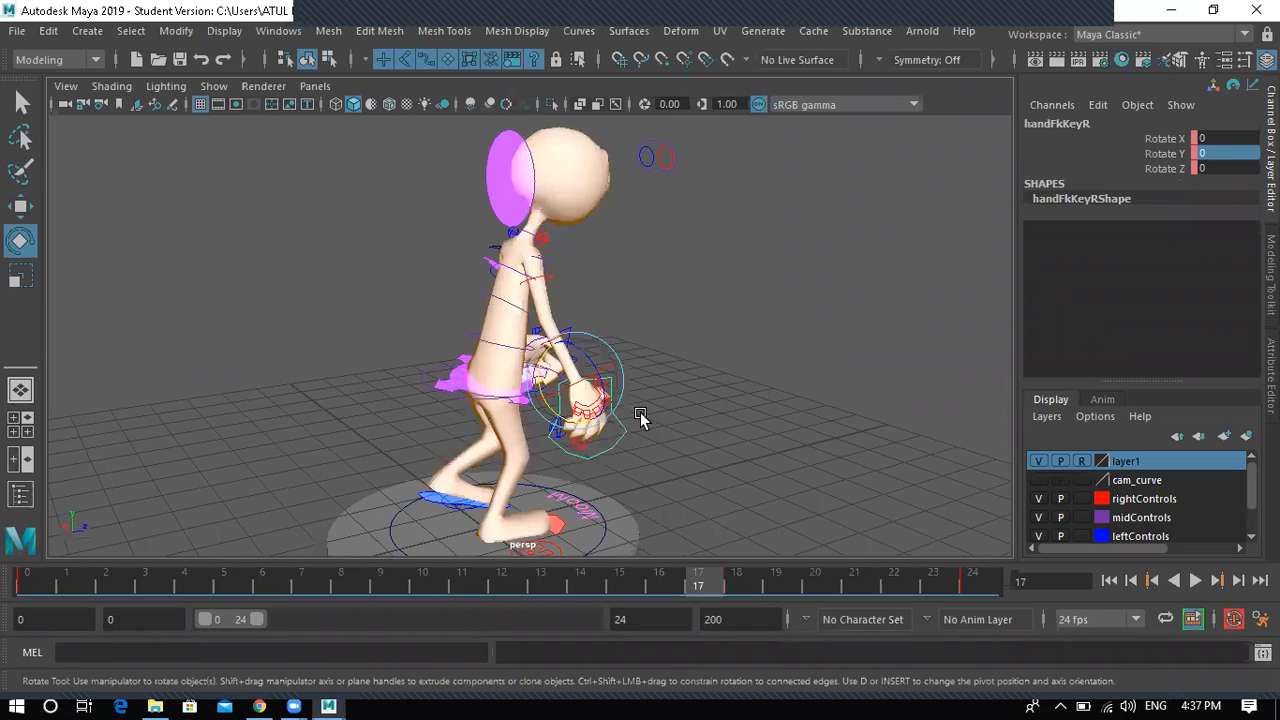
left_click_drag(109, 580, 515, 627)
key("s")
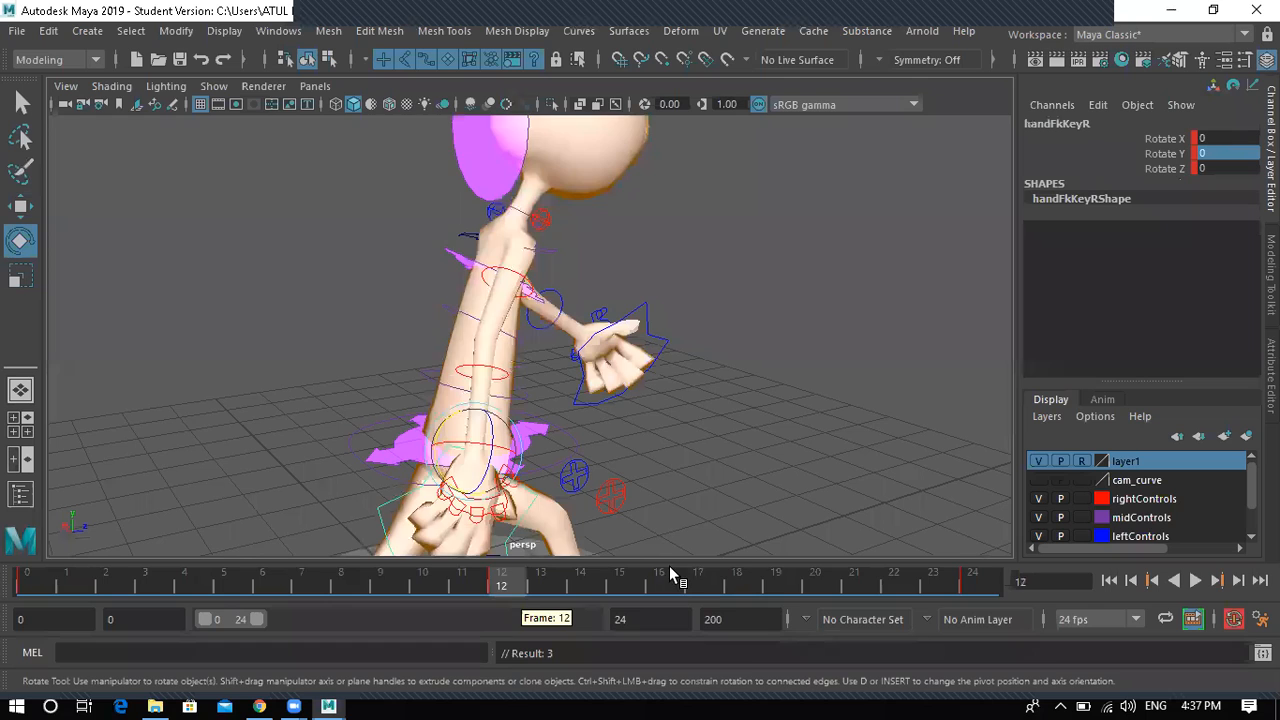
- At frame 18, rotate the right hand control to about -31.36 in Y and play back the wrist motion
key("alt+v")
left_click(752, 574)
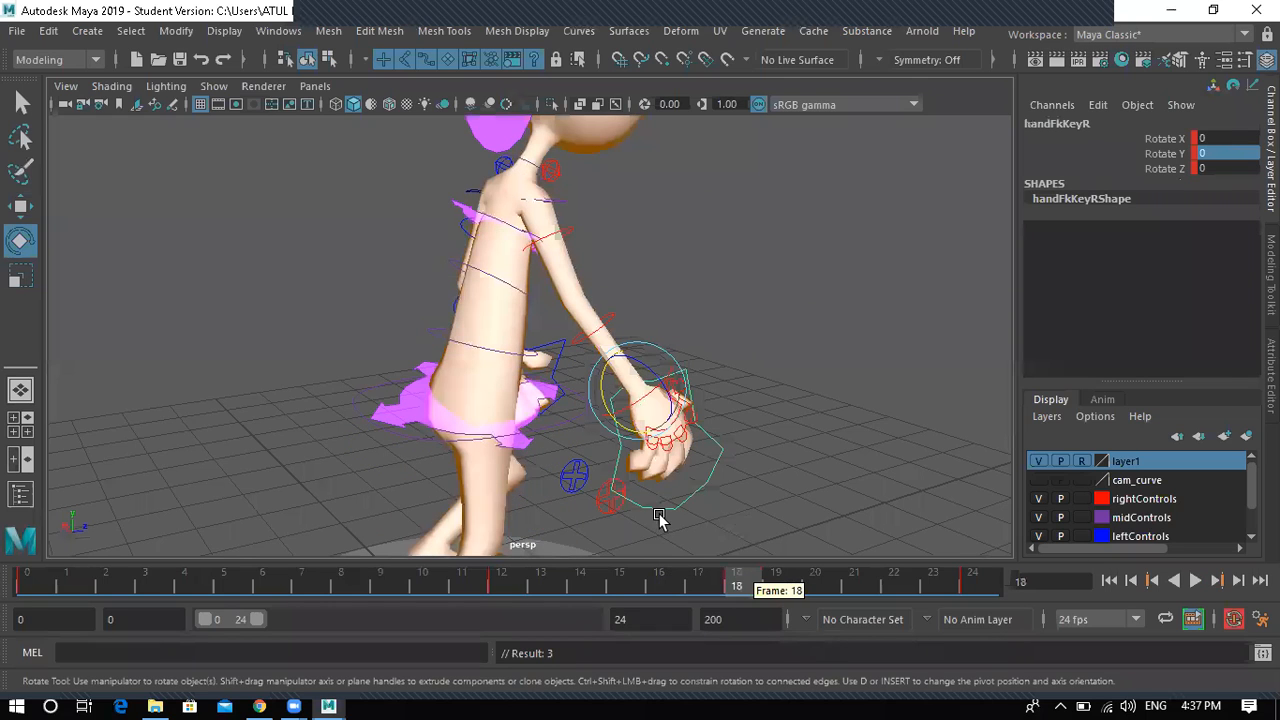
left_click_drag(596, 393, 596, 383)
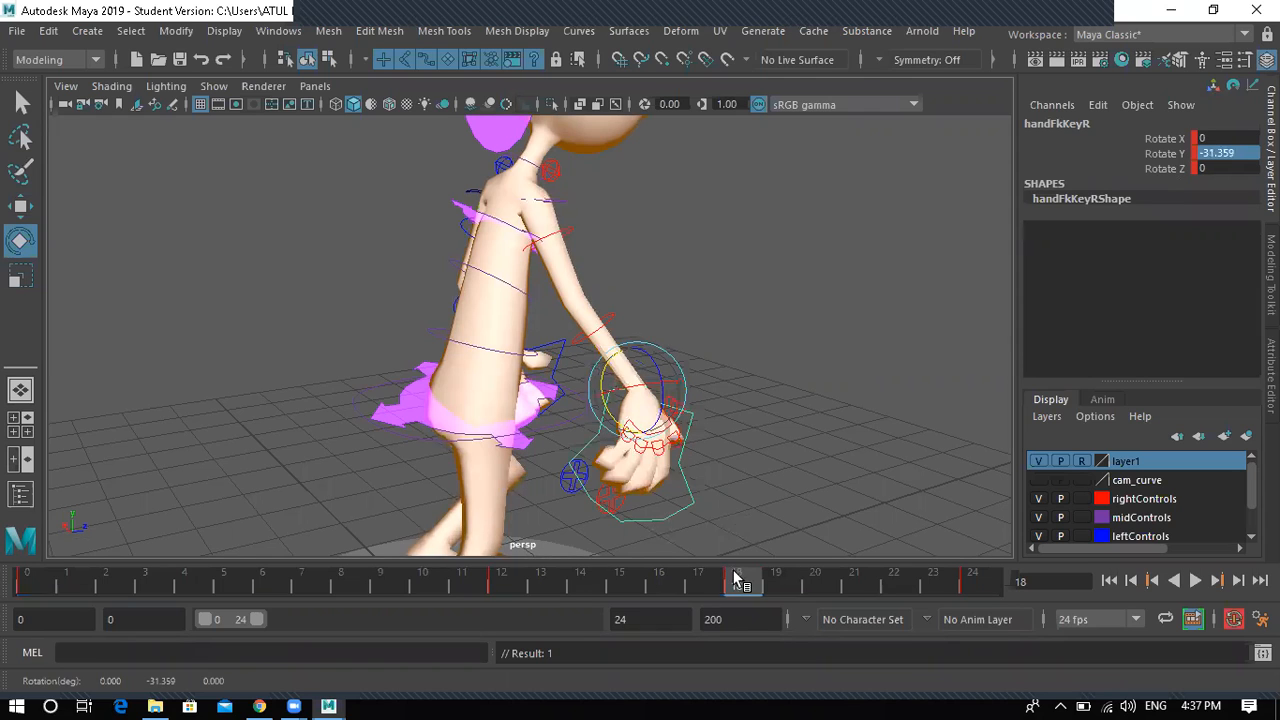
key("alt+v")
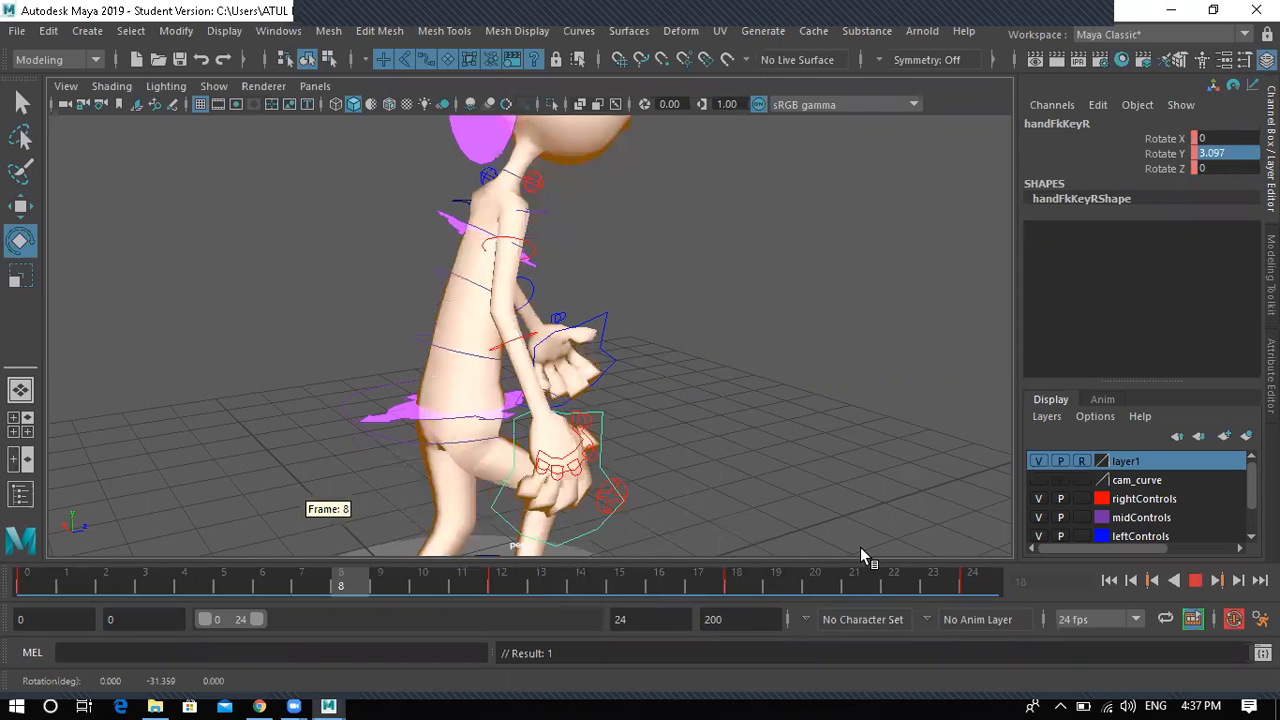
left_click(1197, 586)
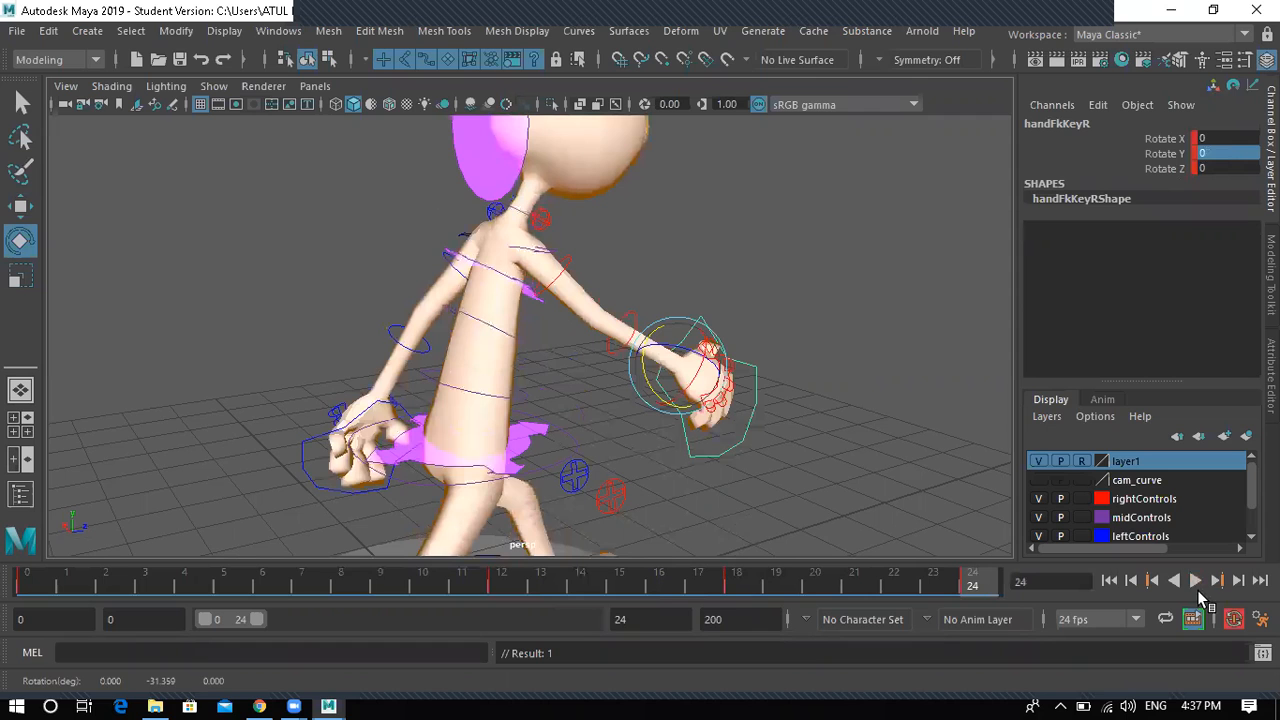
left_click(1197, 586)
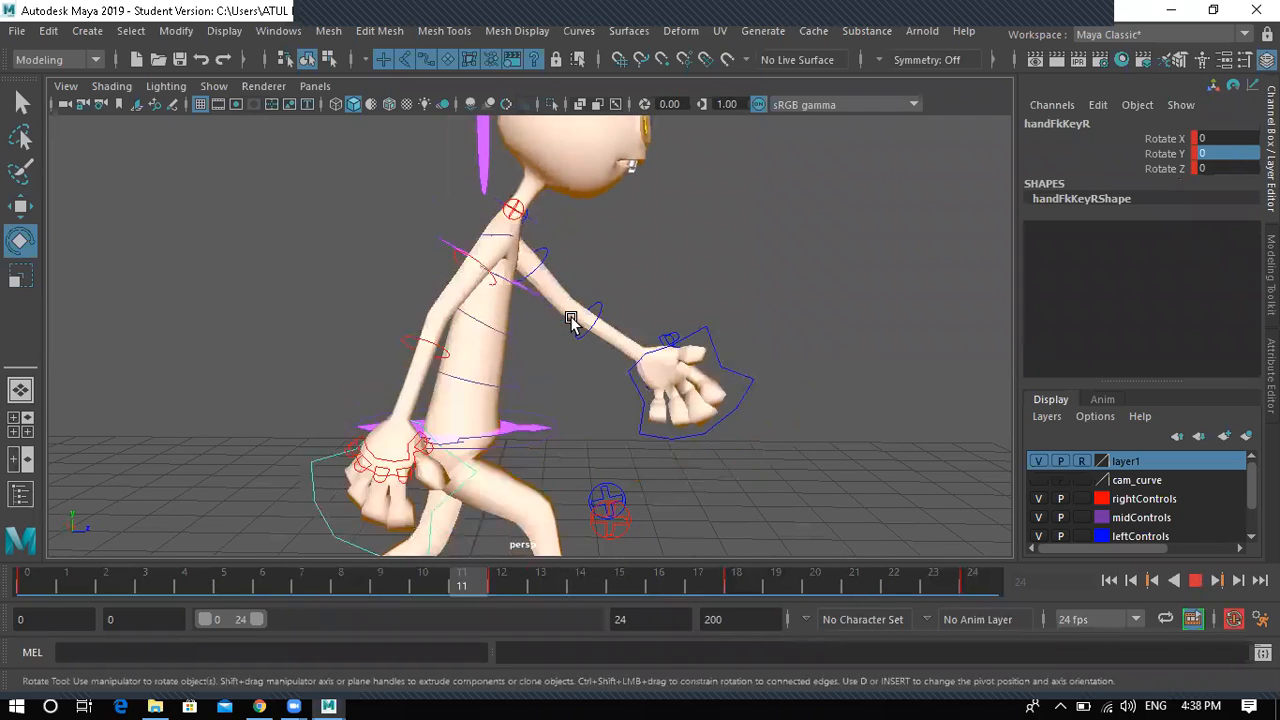
key("Escape")
- Select the left hand control and set a key on it at frame 12
left_click_drag(526, 374, 254, 357, "alt")
left_click(597, 508)
key("bracketleft")
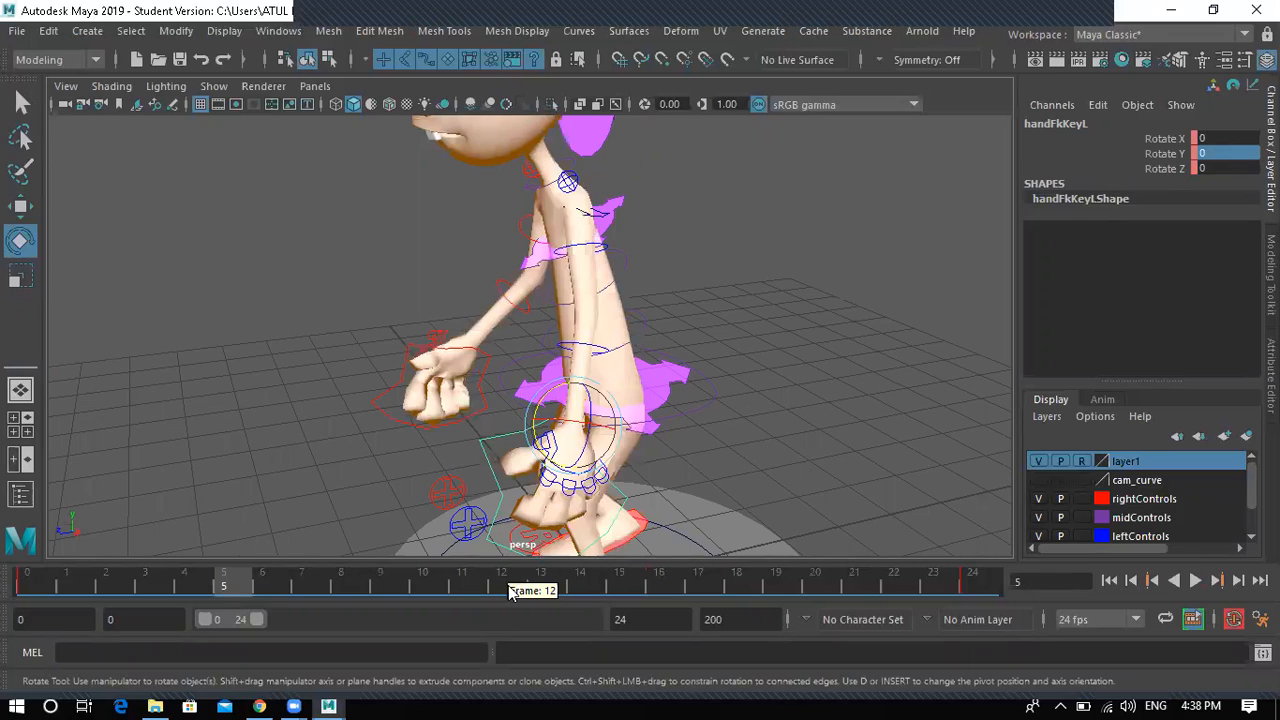
left_click(502, 588)
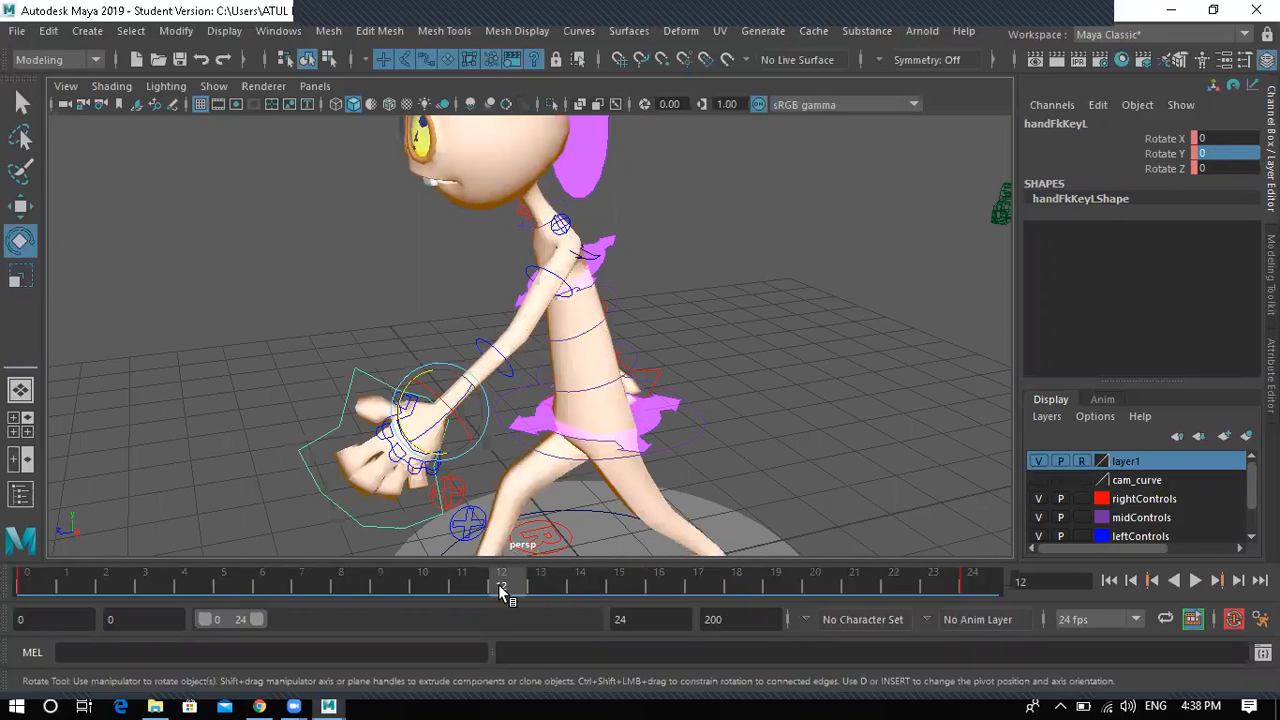
key("s")
- At frame 6, rotate the left hand control to about 21.52 in Y
left_click(26, 585)
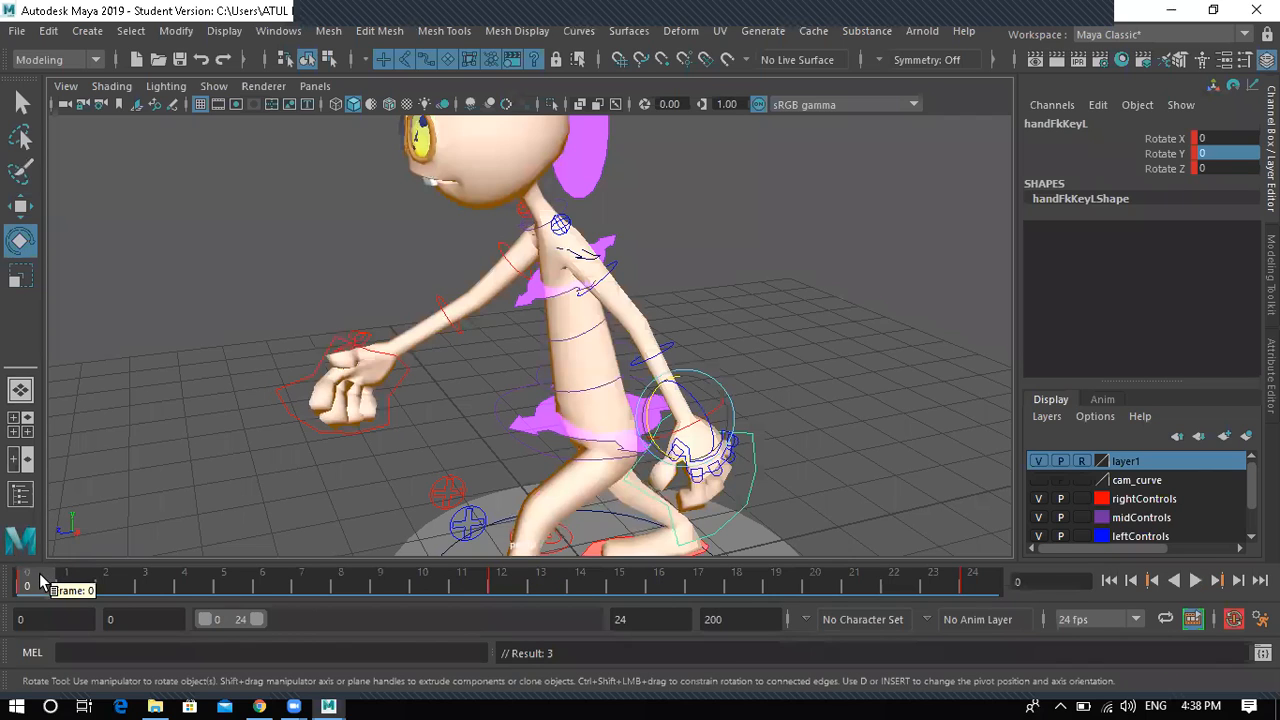
left_click(270, 585)
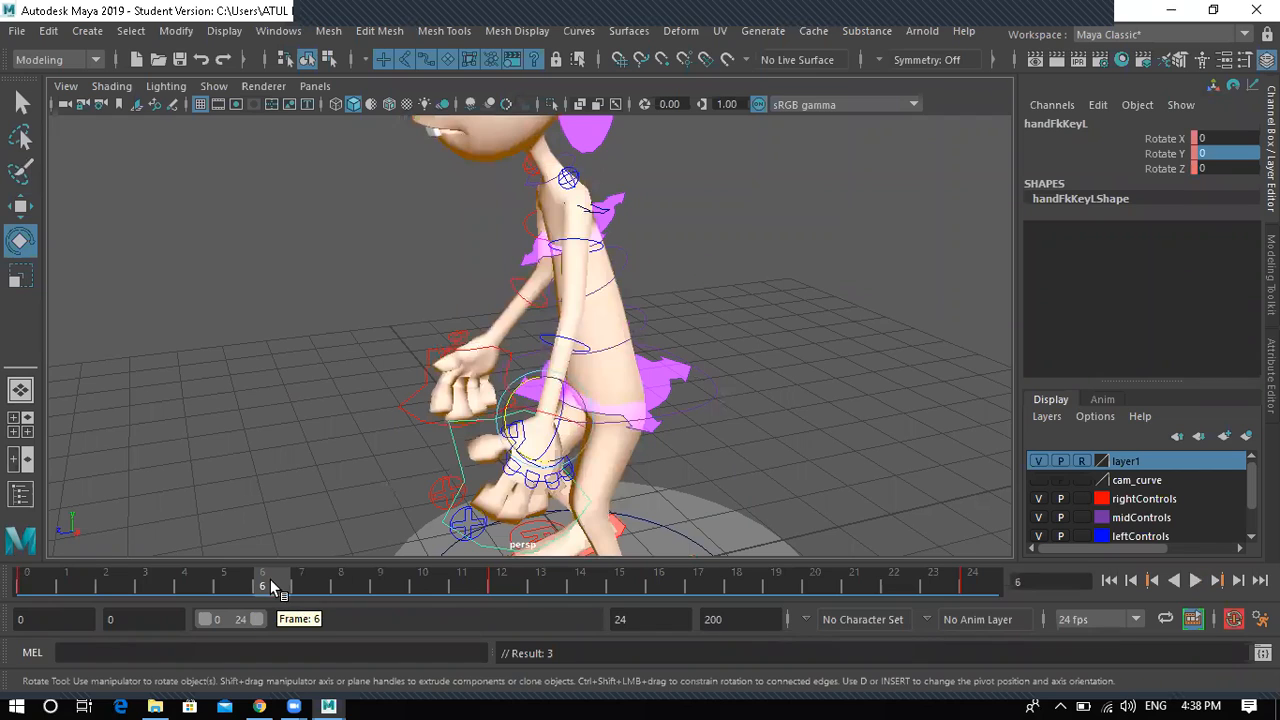
key("alt+v")
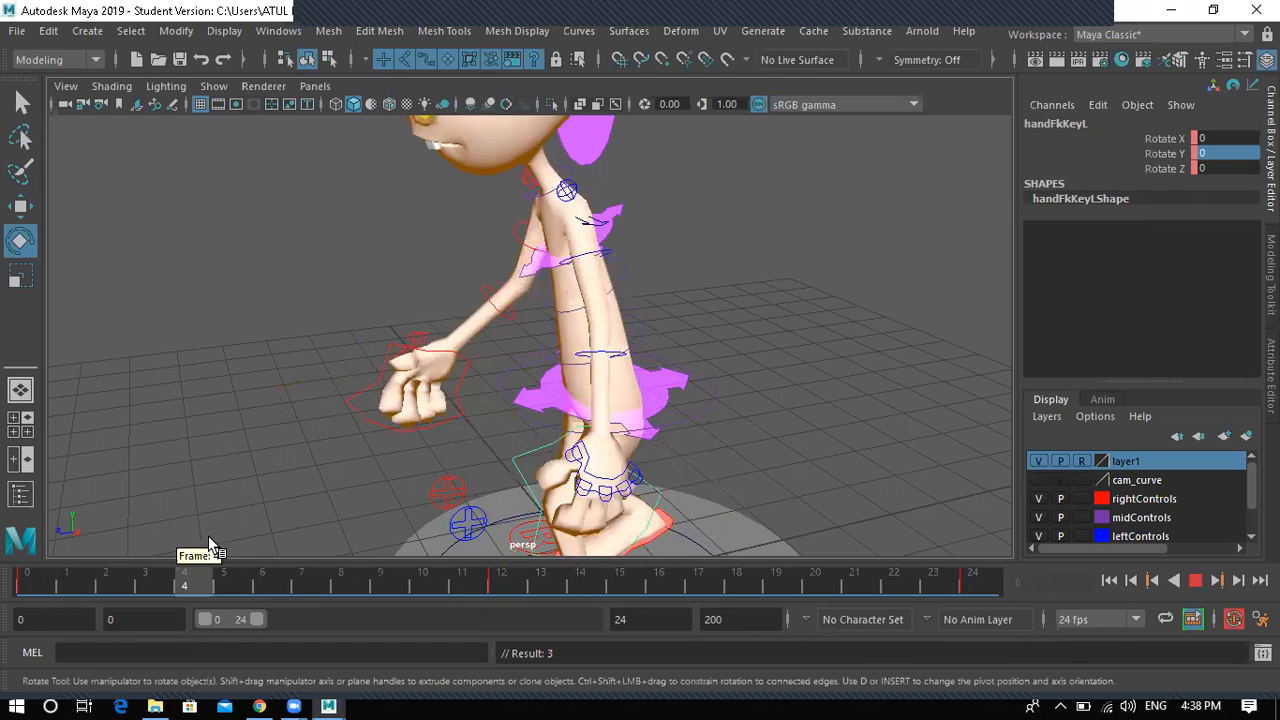
left_click(258, 552)
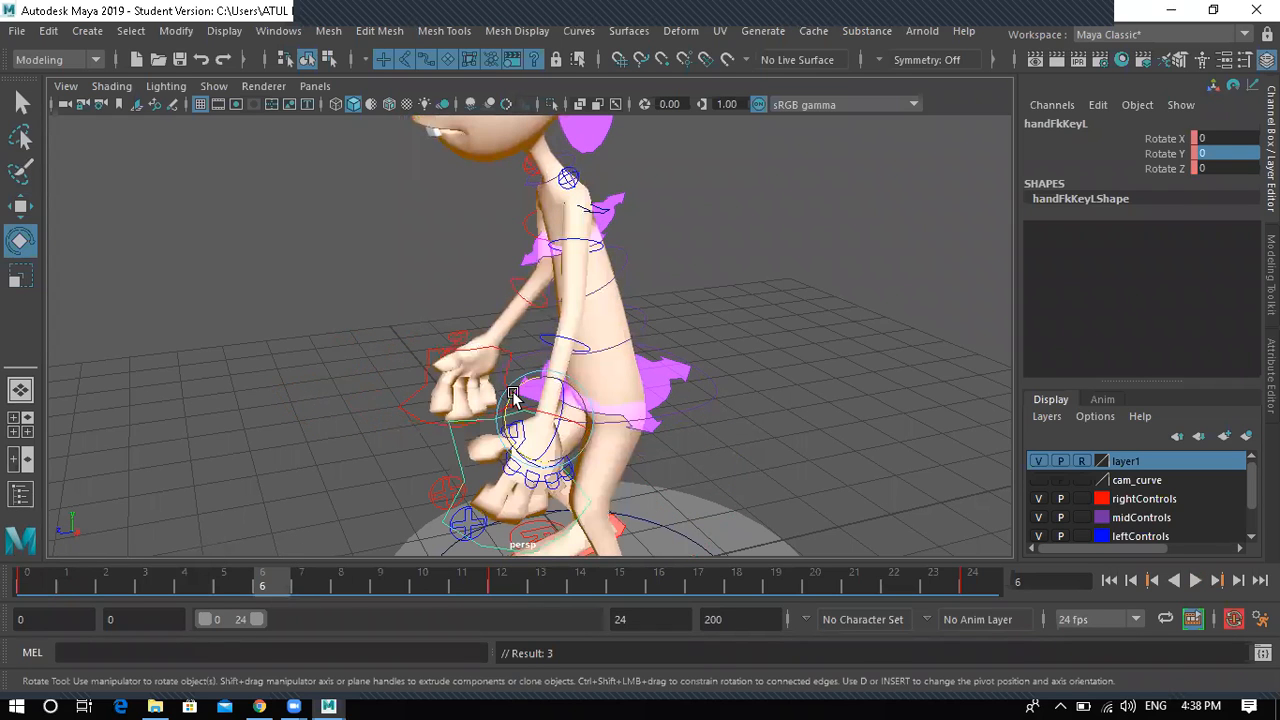
left_click_drag(512, 395, 413, 572)
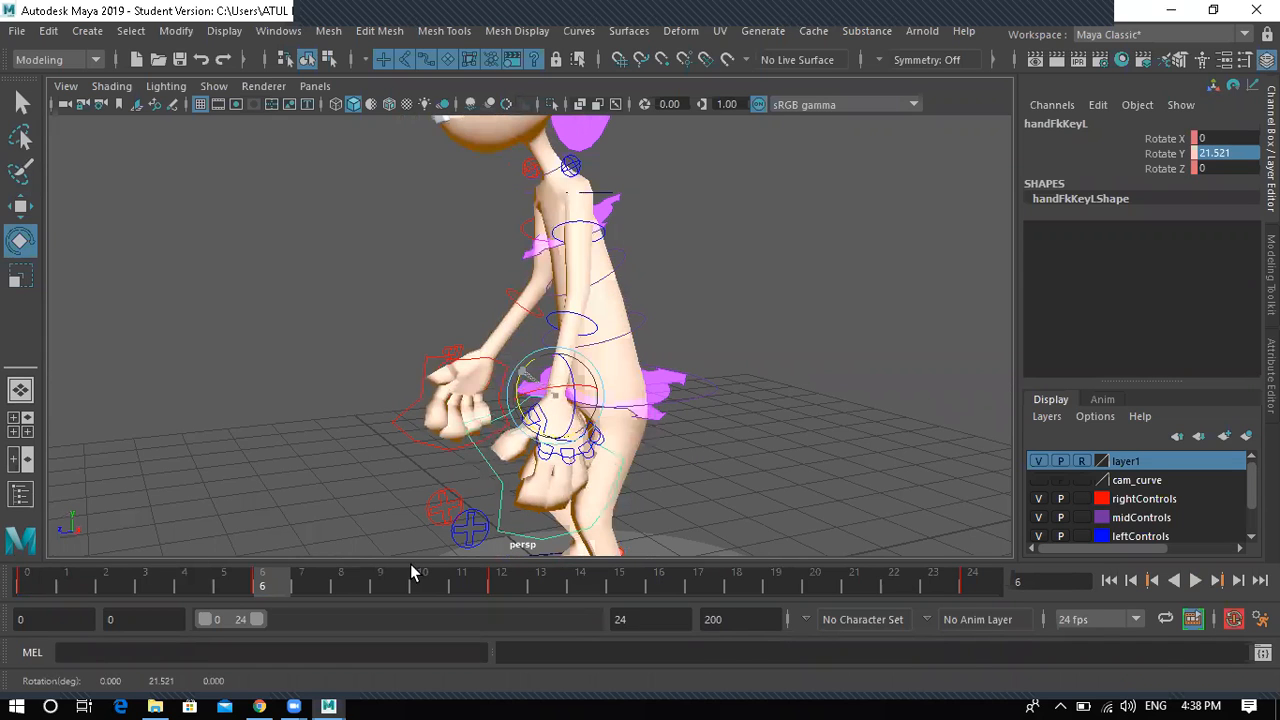
- Play back the walk cycle and examine the arm and hand swing from the front and side
key("alt+v")
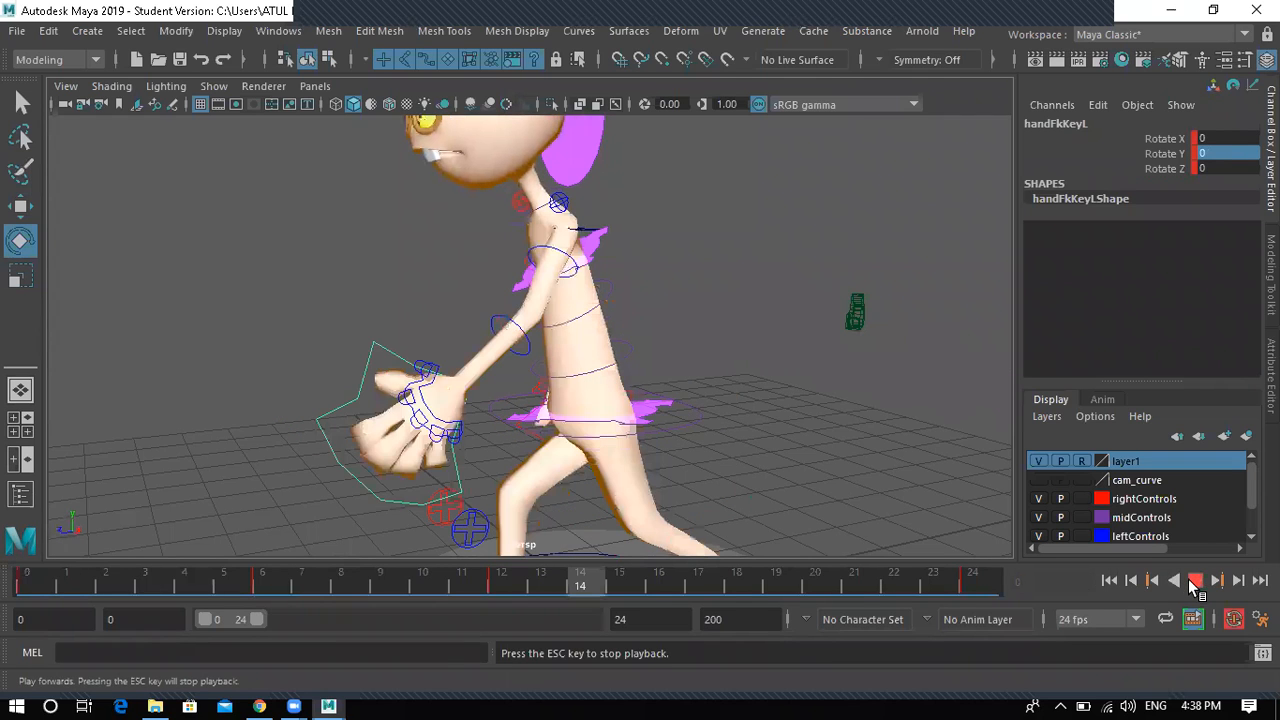
scroll(542, 344, "down", 6)
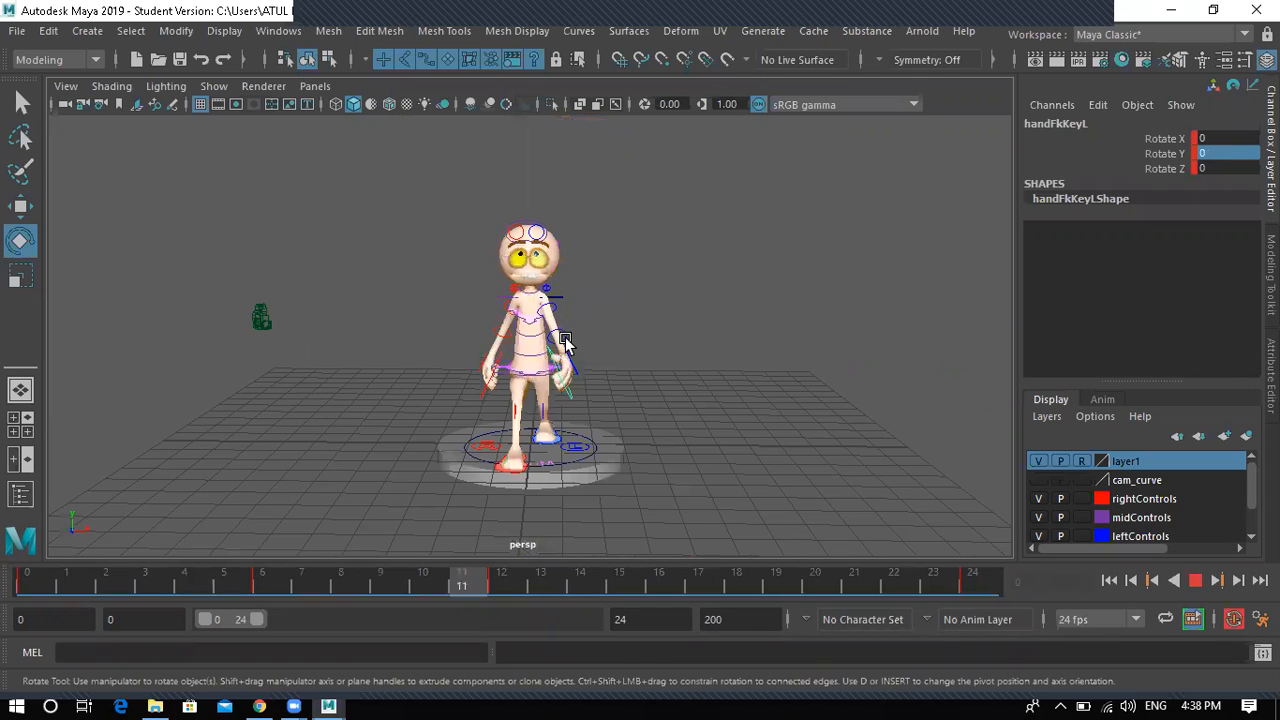
left_click_drag(567, 344, 543, 358, "alt")
scroll(554, 318, "up", 4)
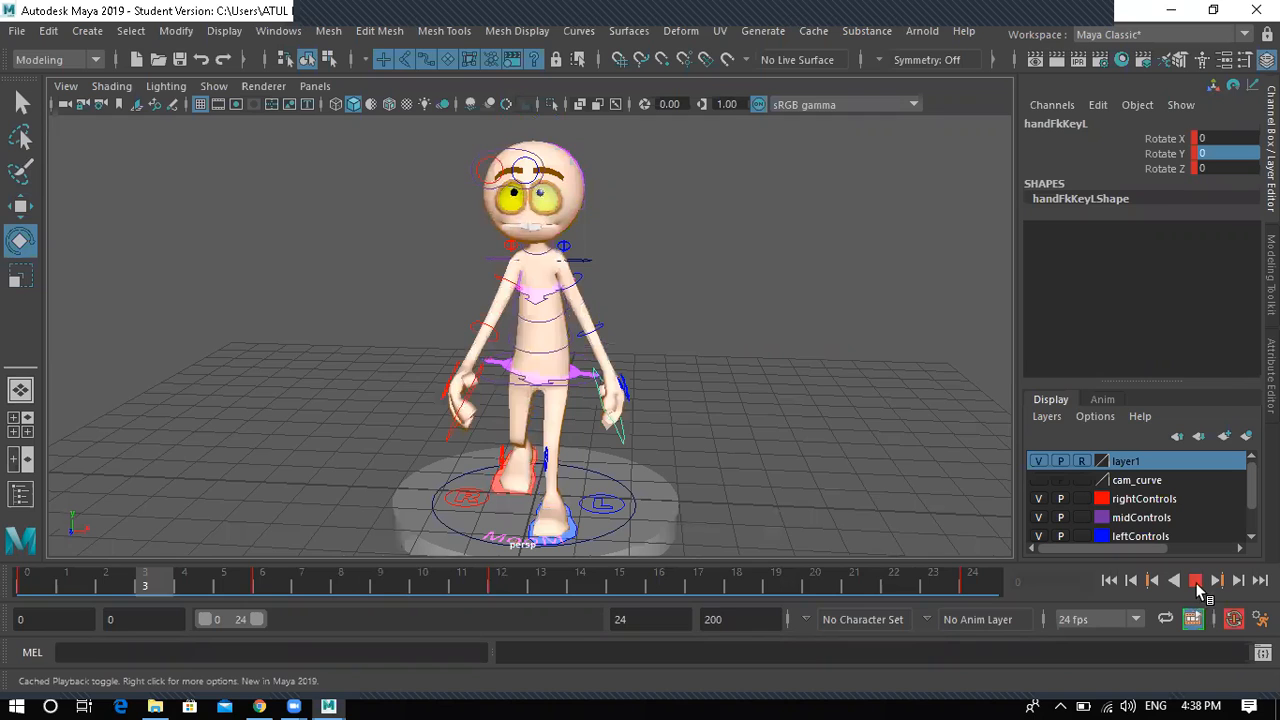
key("Escape")
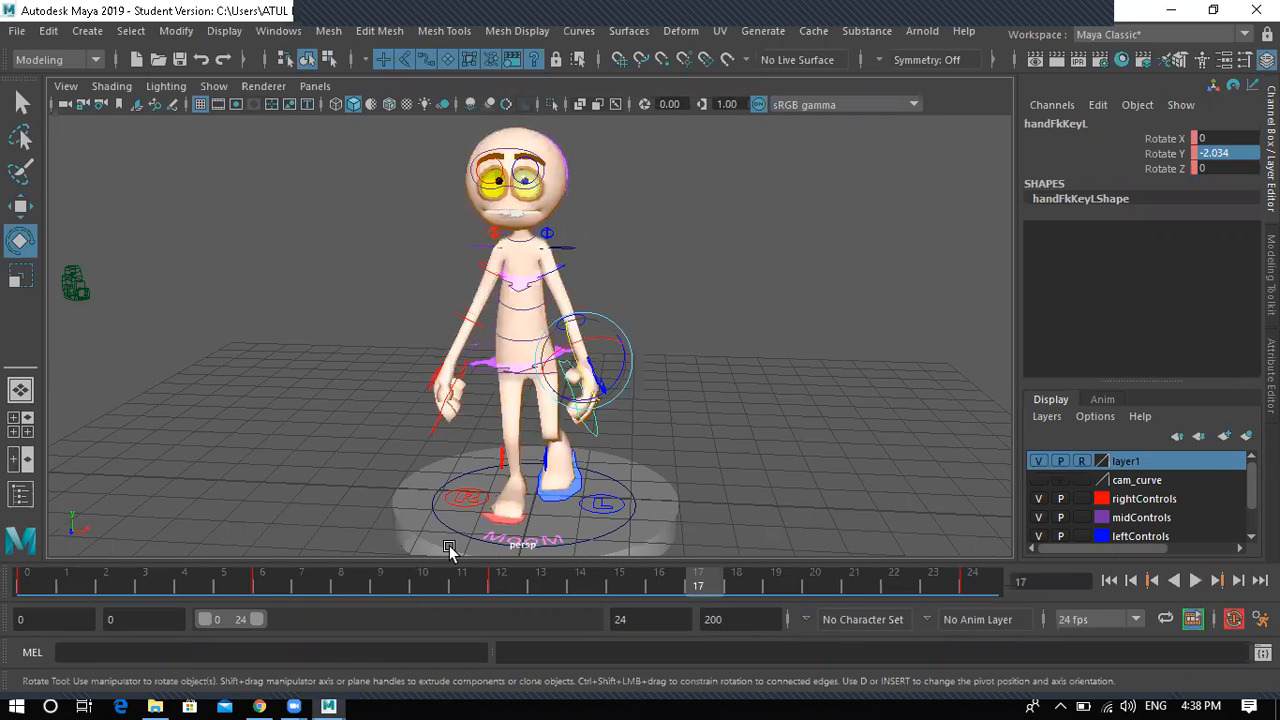
left_click(40, 588)
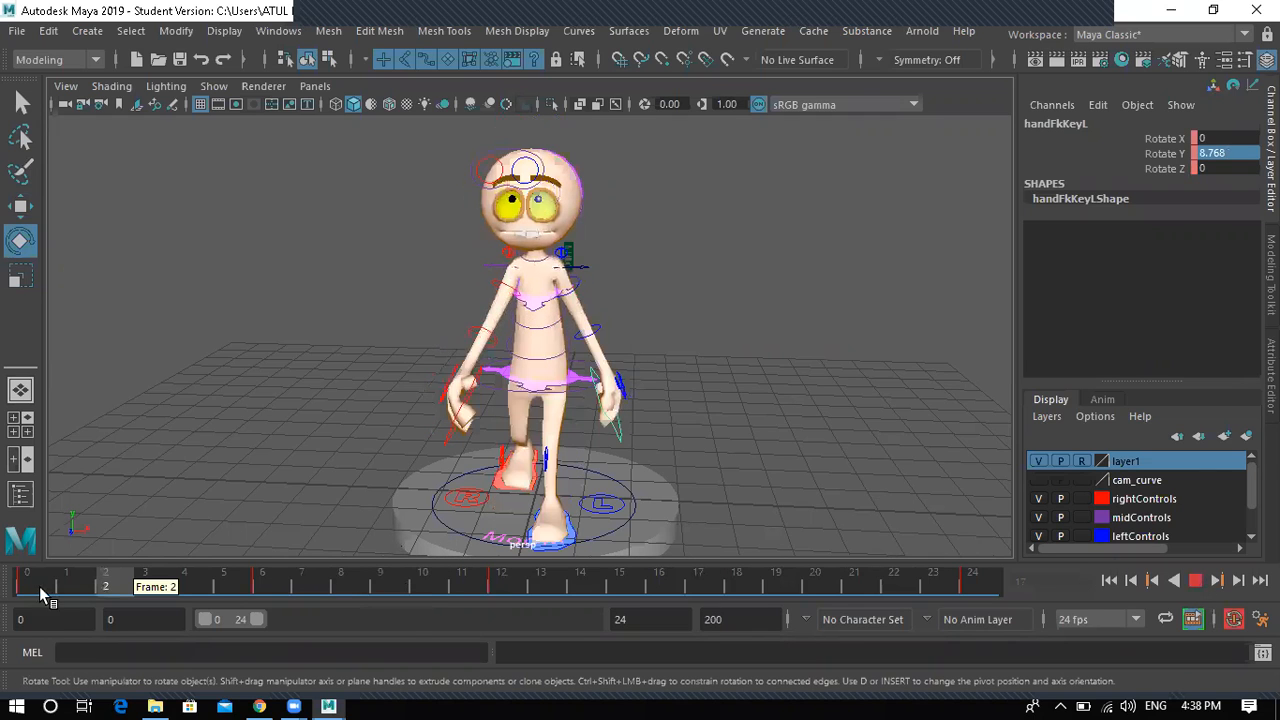
left_click_drag(490, 374, 671, 363, "alt")
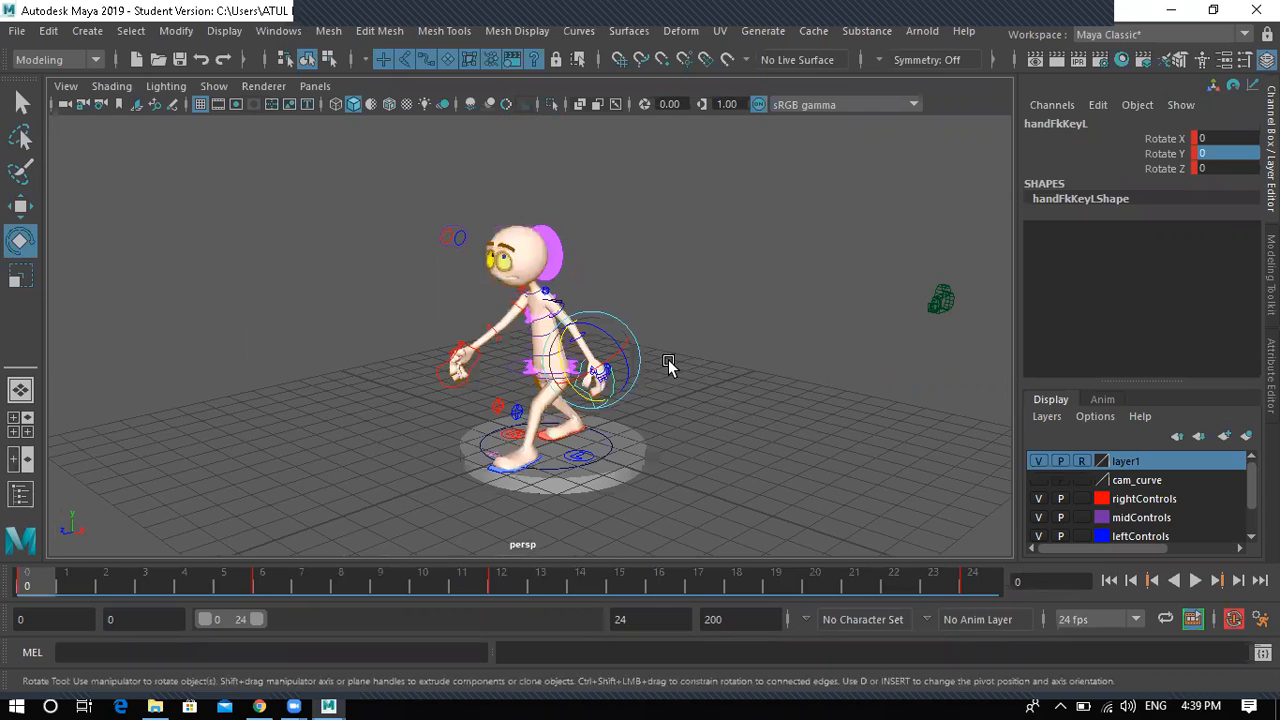
mouse_move(566, 355)
left_mouse_down("alt")
mouse_move(525, 354)
mouse_move(566, 354)
left_mouse_up("alt")
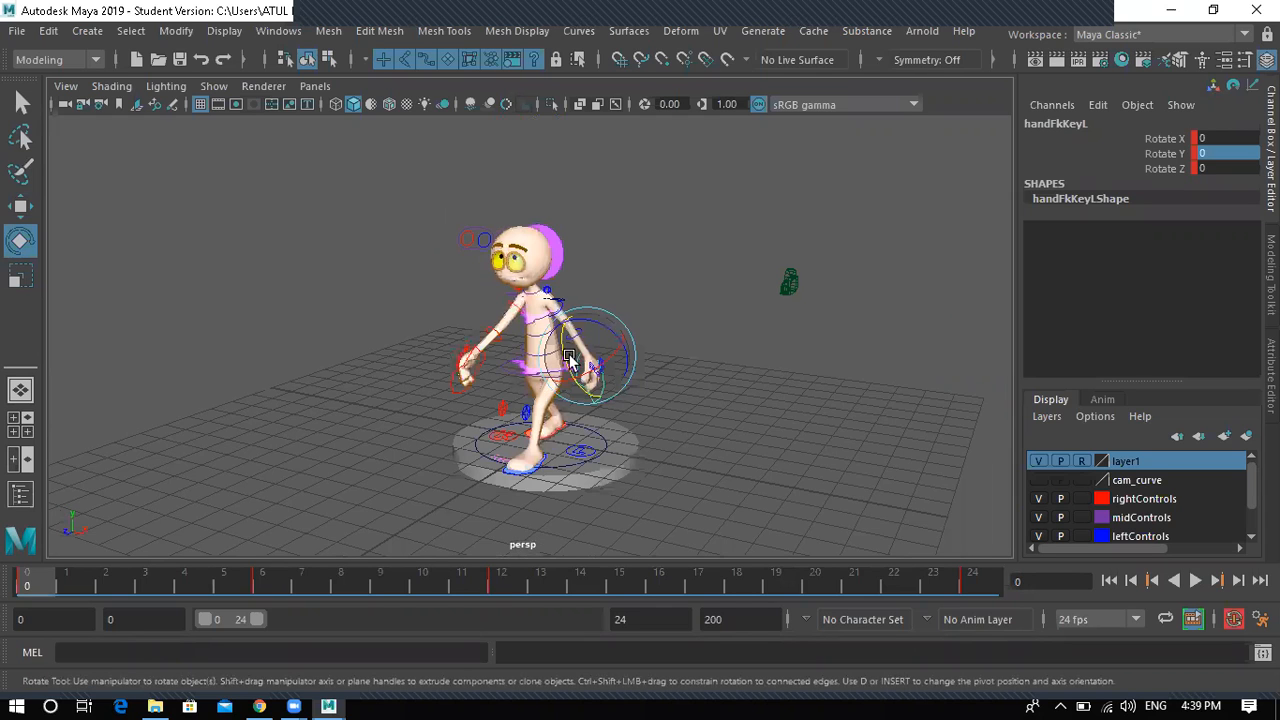
- Move the eye look control down to about -0.631 in Y and key it at frame 0
left_click_drag(538, 300, 540, 302, "alt")
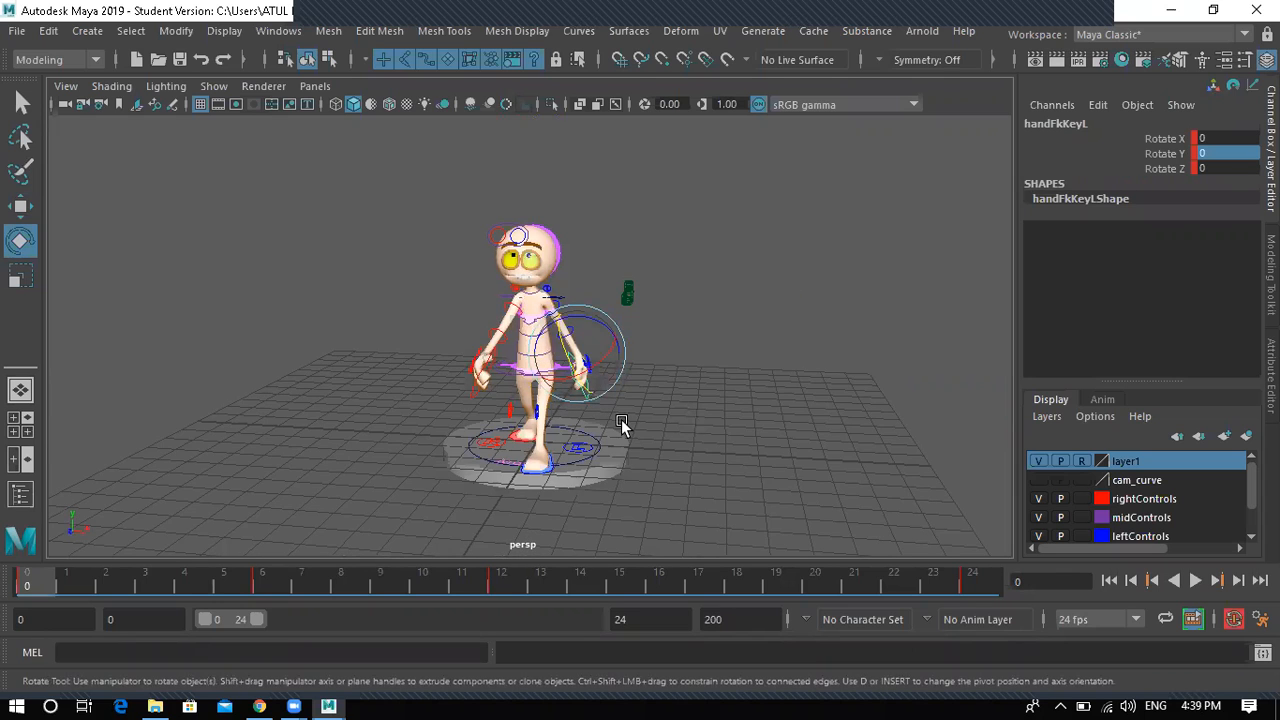
left_click_drag(602, 427, 621, 412, "alt")
scroll(589, 207, "up", 3)
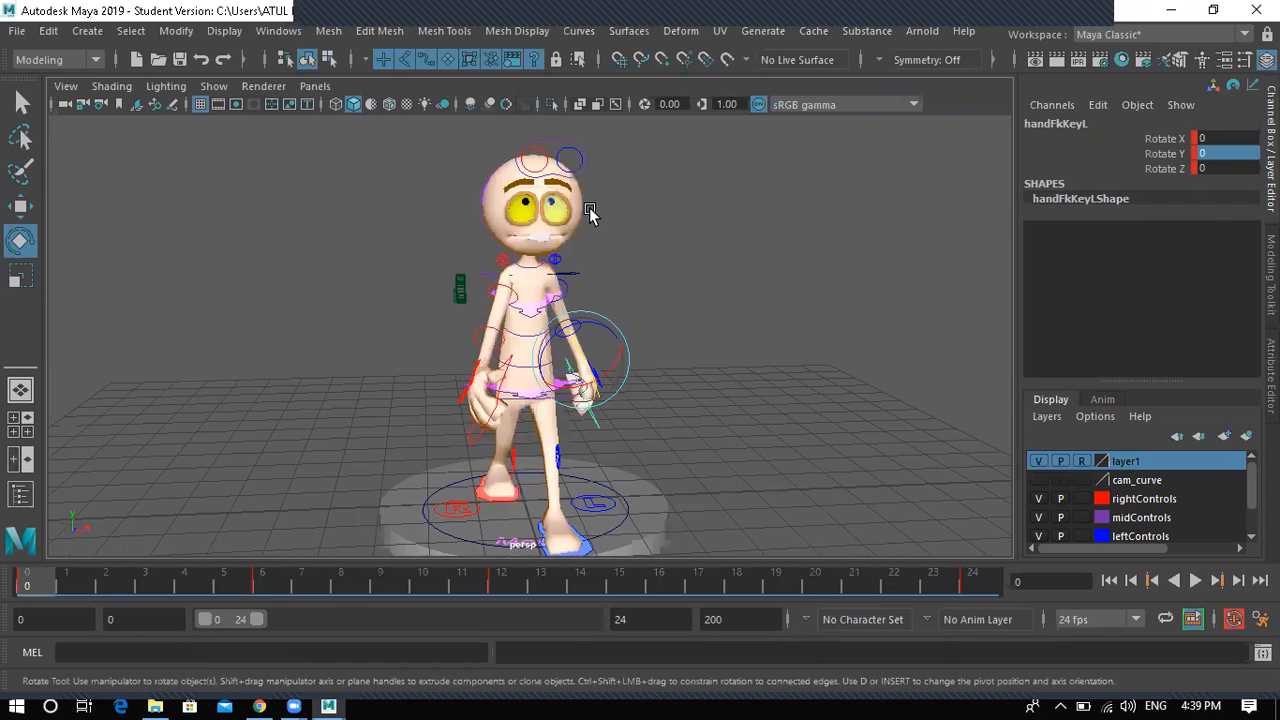
left_click(557, 178)
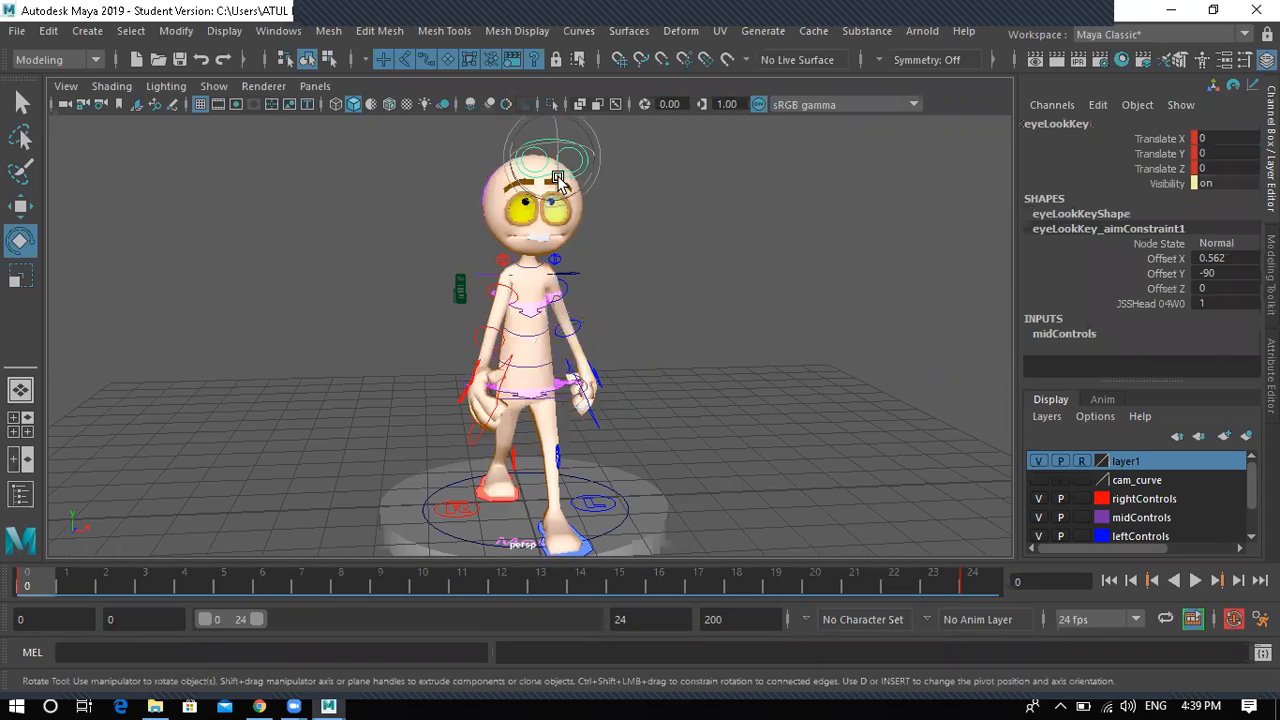
left_click_drag(609, 309, 606, 306, "alt")
key("w")
left_click_drag(581, 217, 584, 276, "alt")
key("s")
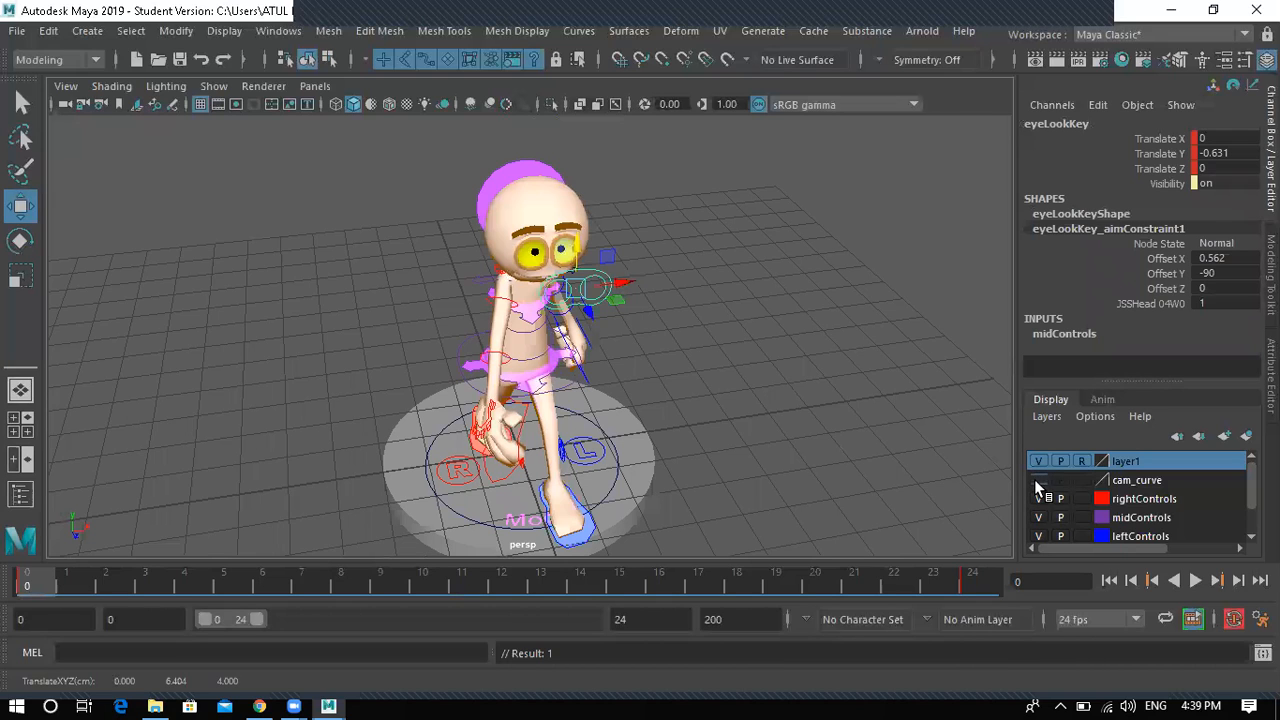
- Show the cam_curve layer and turn off reference mode on layer1
left_click(1074, 459)
scroll(722, 327, "down", 5)
left_click_drag(599, 389, 451, 343, "alt")
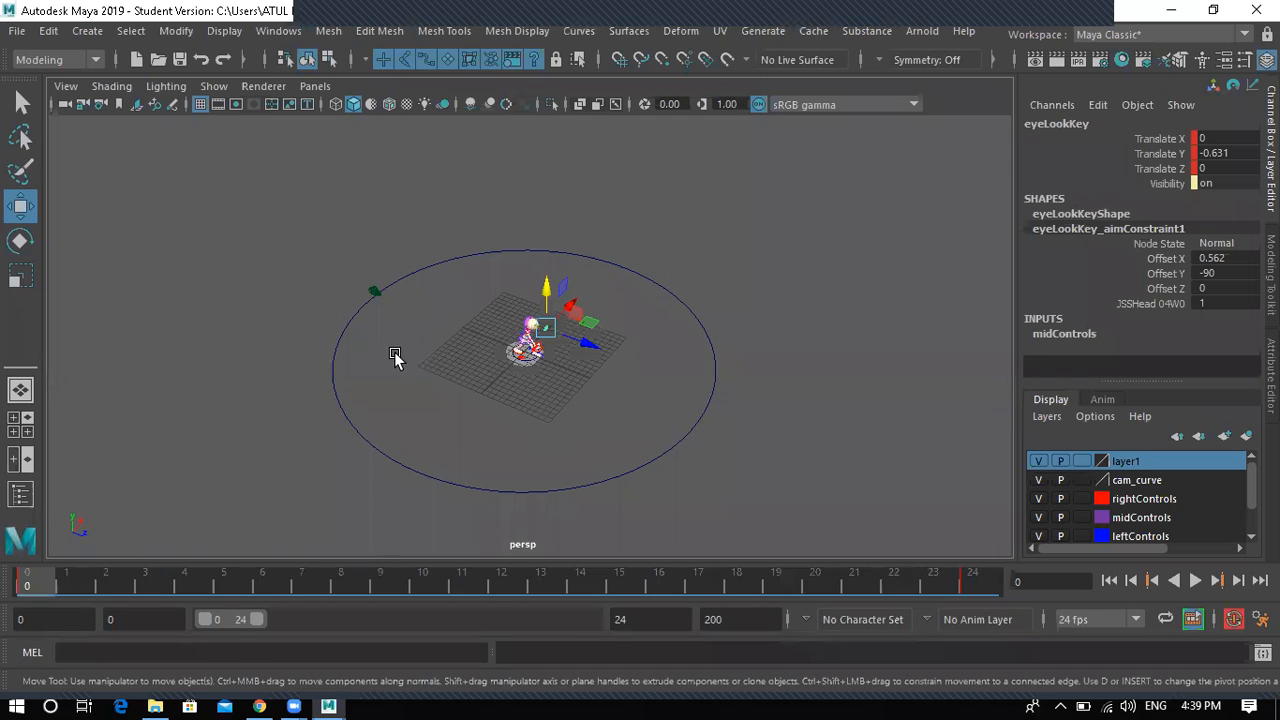
- Select the existing camera on the circular path and expand its motionPath1 attributes
scroll(241, 248, "up", 3)
left_click(241, 248)
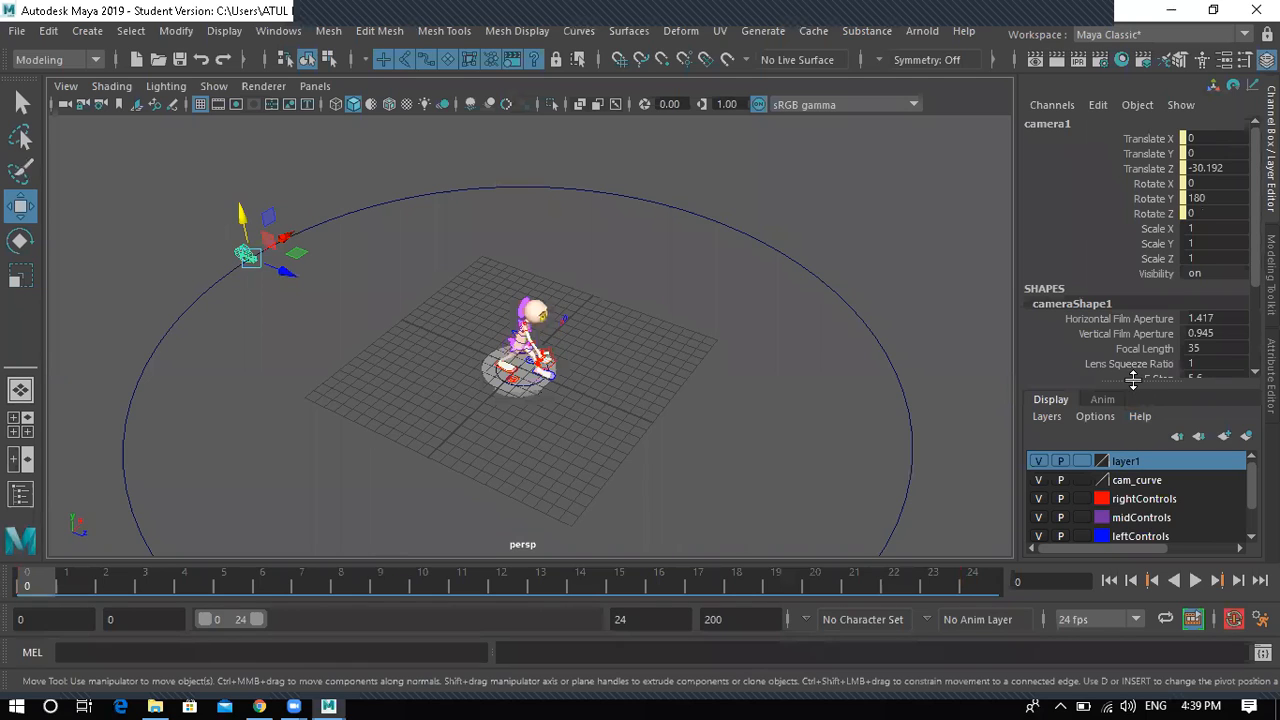
left_click_drag(1142, 517, 1142, 520)
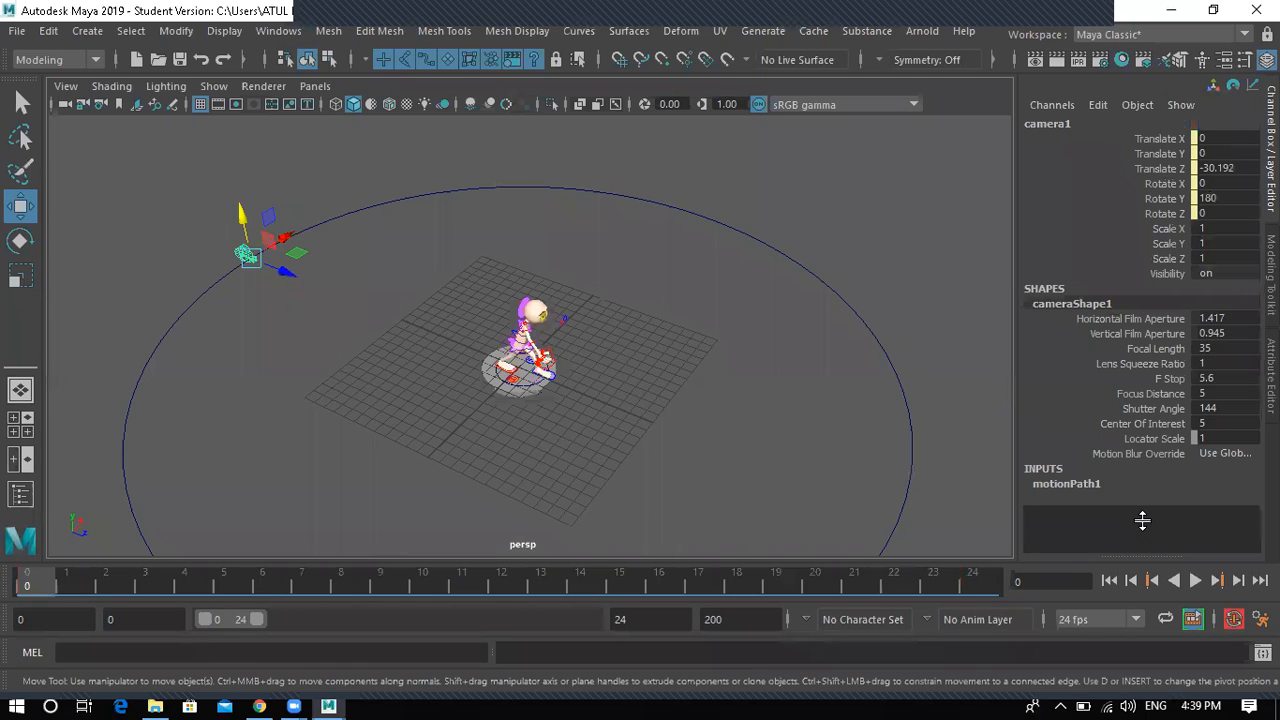
left_click(1061, 483)
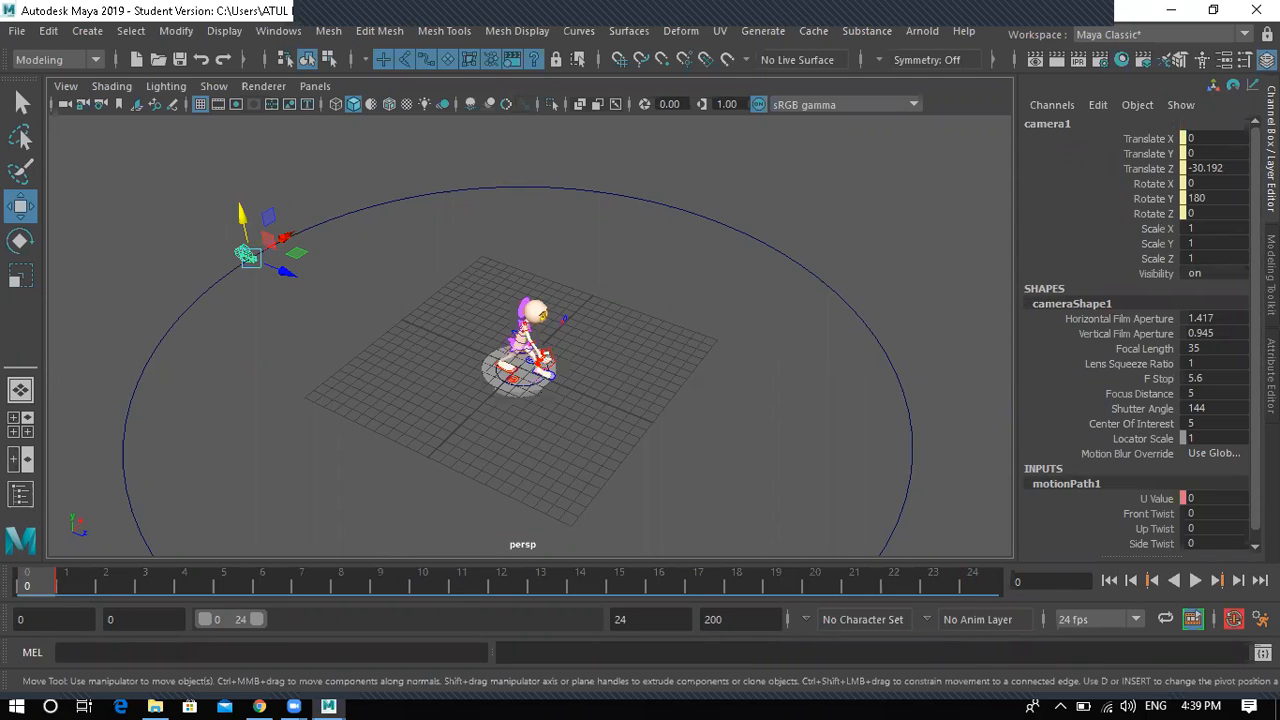
scroll(1170, 540, "down", 1)
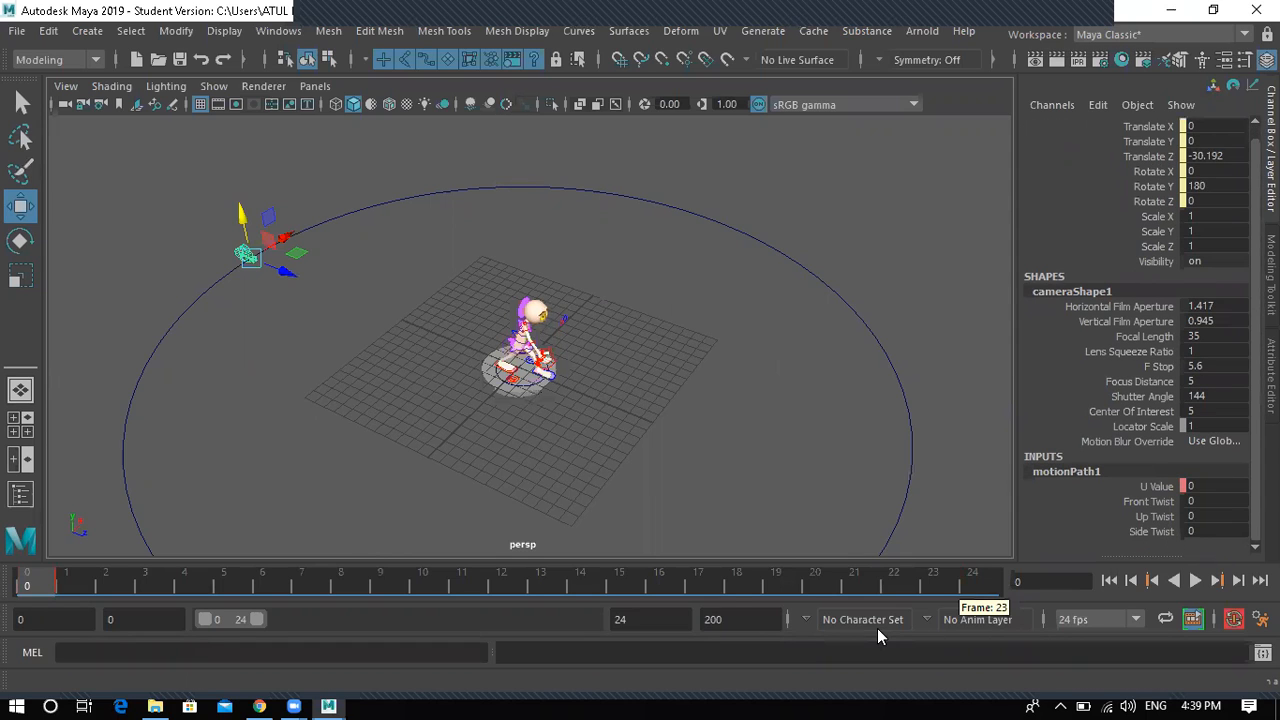
- Check the camera's travel along the circle up to frame 24 and open its motion path U Value for editing
left_click_drag(724, 585, 815, 596)
left_click(931, 595)
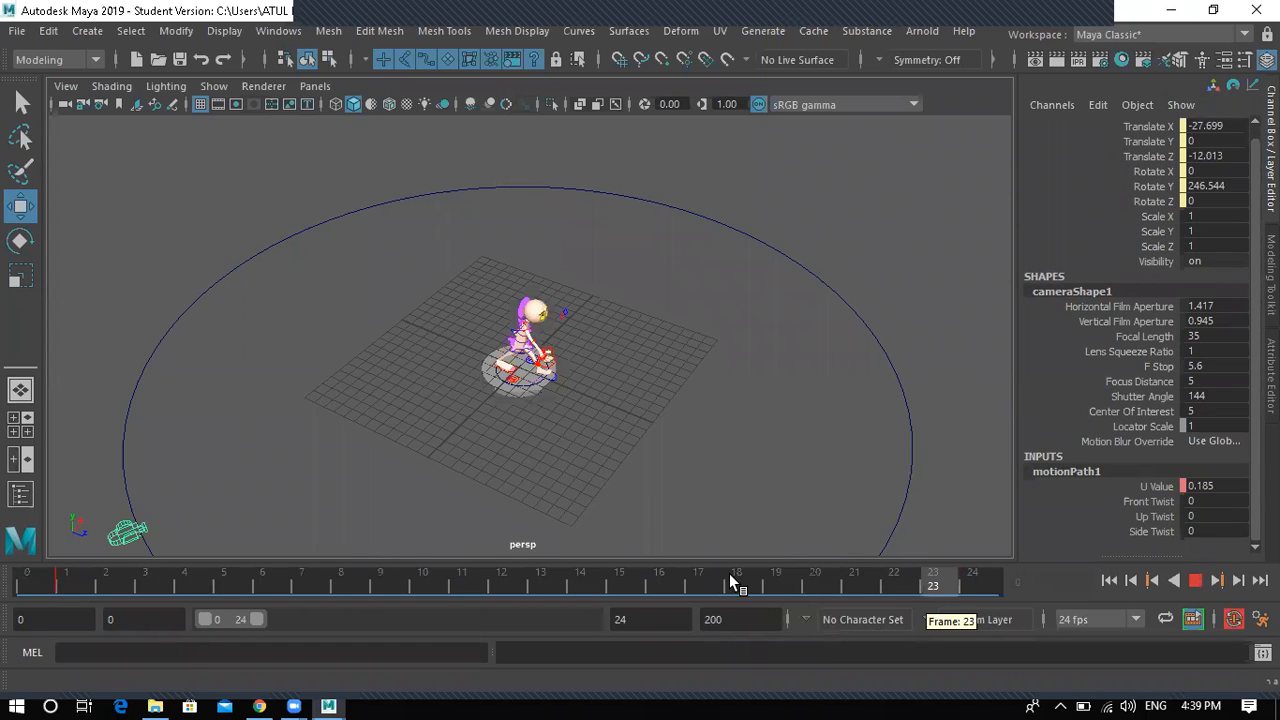
left_click(301, 585)
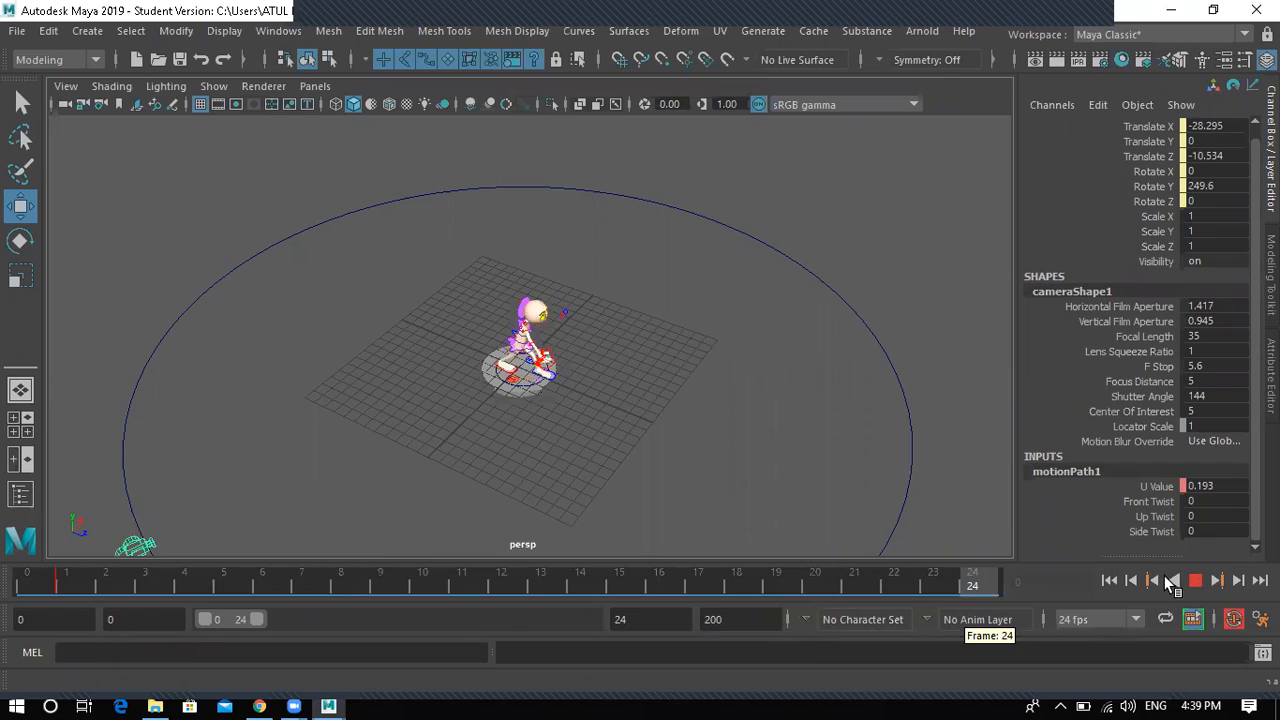
left_click(1227, 486)
left_click(1227, 486)
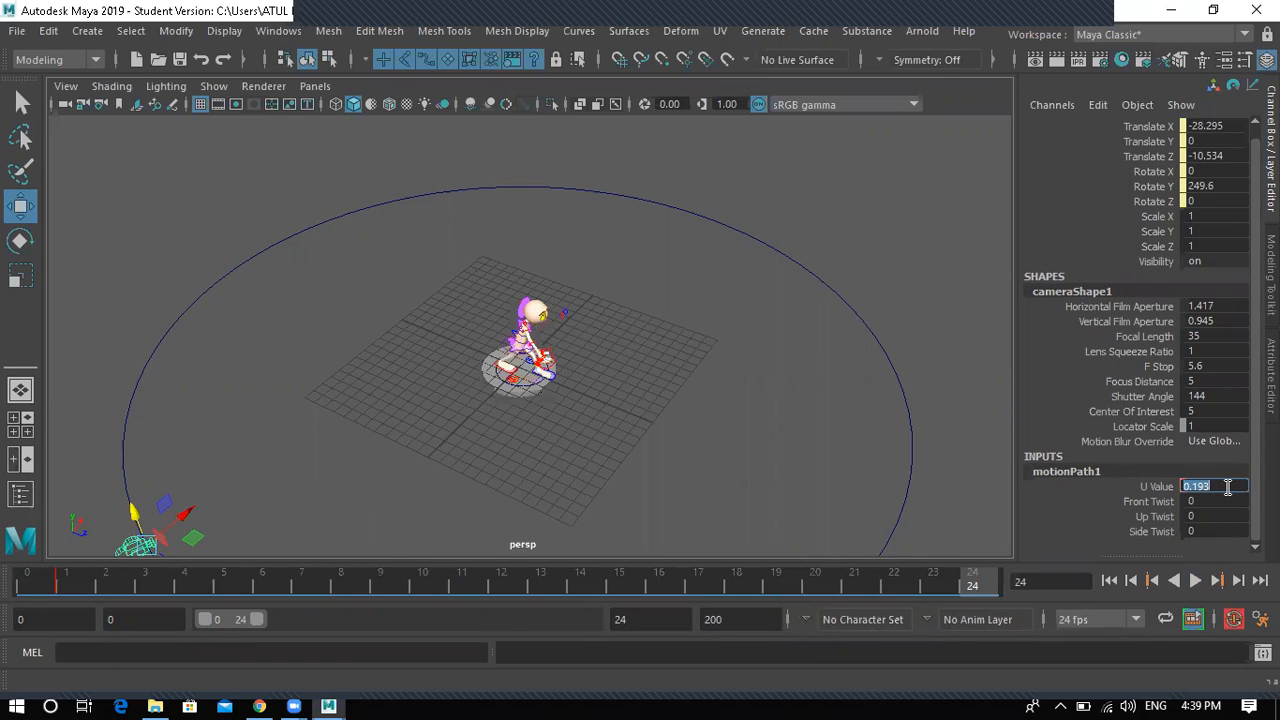
type("100")
key("Return")
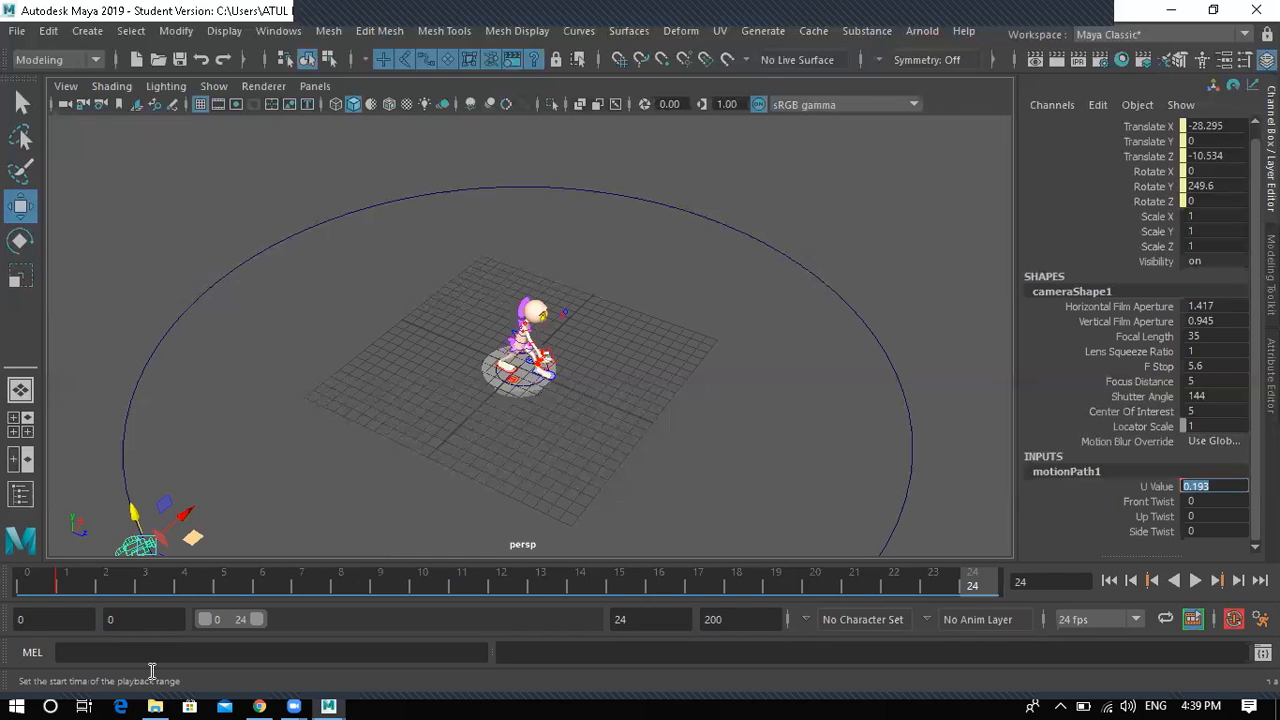
key("alt+v")
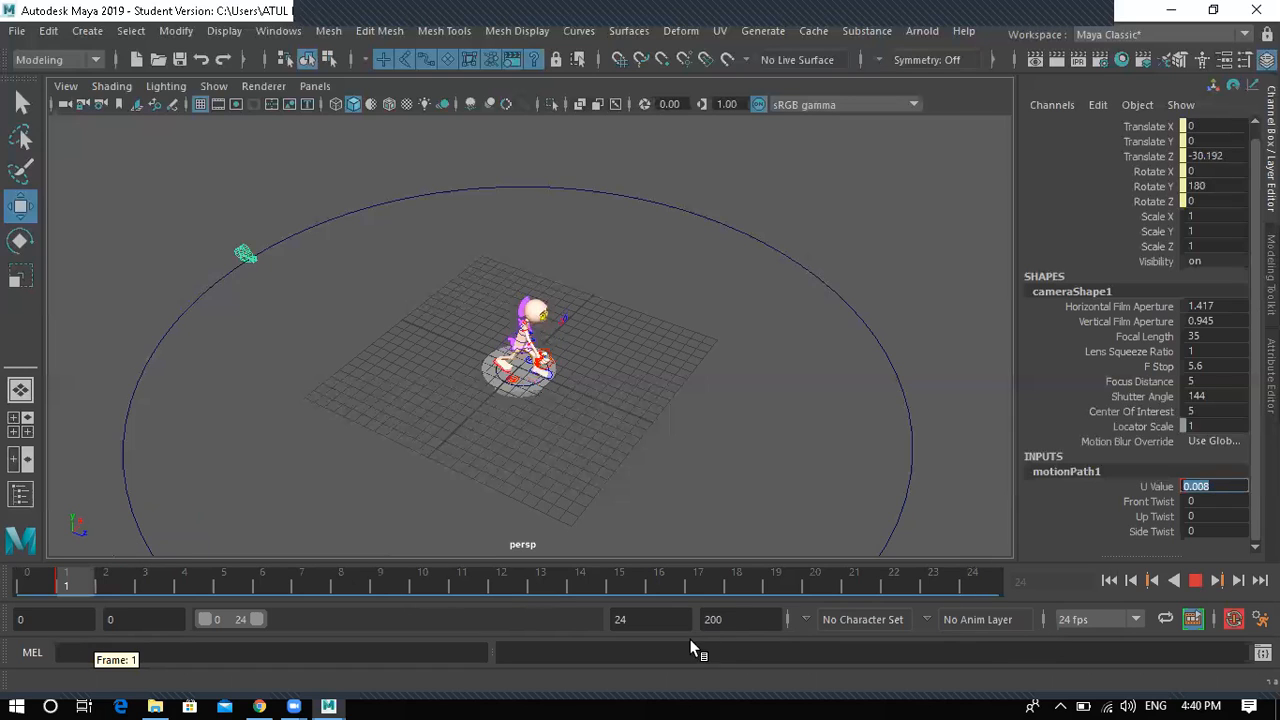
key("Escape")
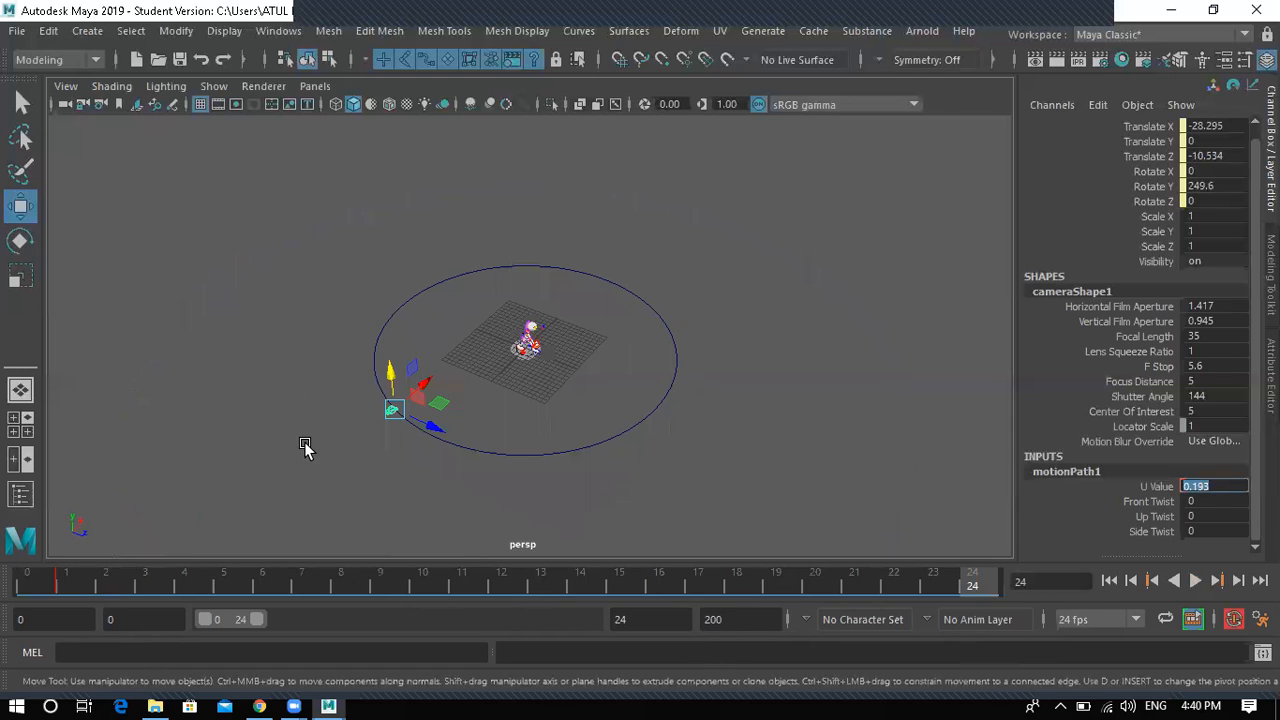
- Create a second camera and move it about 18.72 units along Z, away from the character
scroll(305, 448, "down", 5)
scroll(333, 459, "up", 3)
scroll(338, 458, "up", 2)
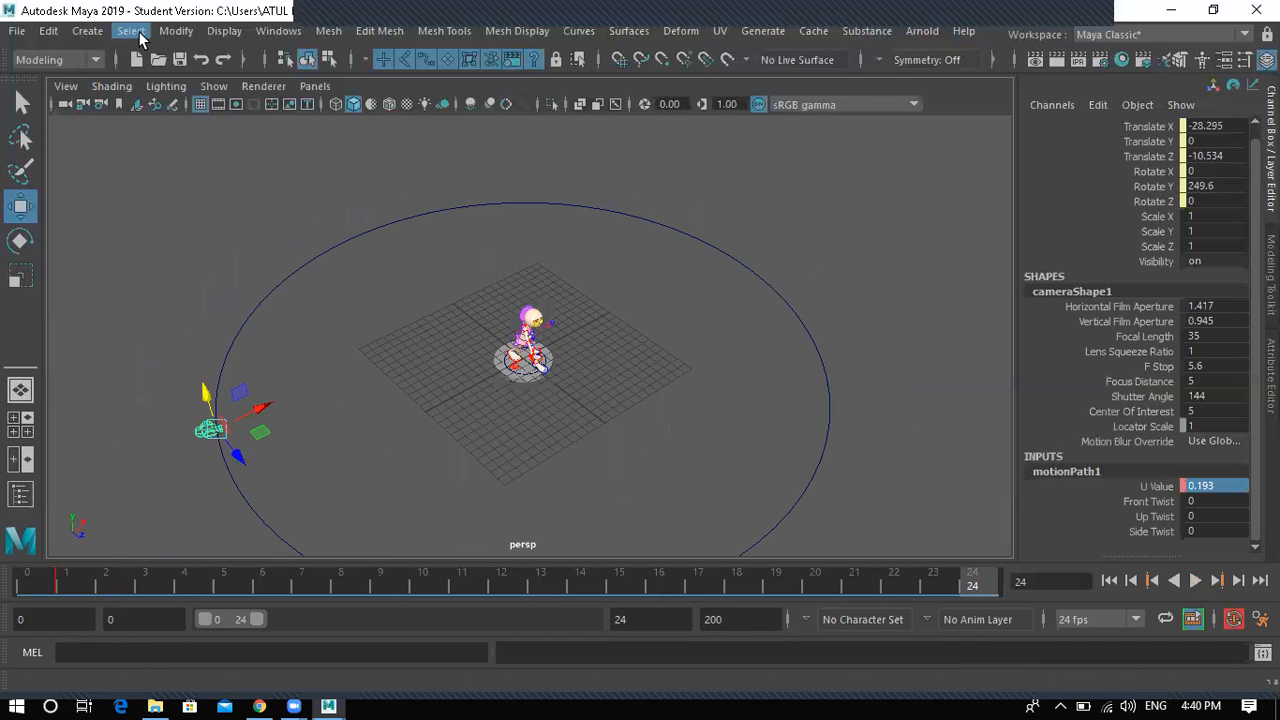
left_click(97, 31)
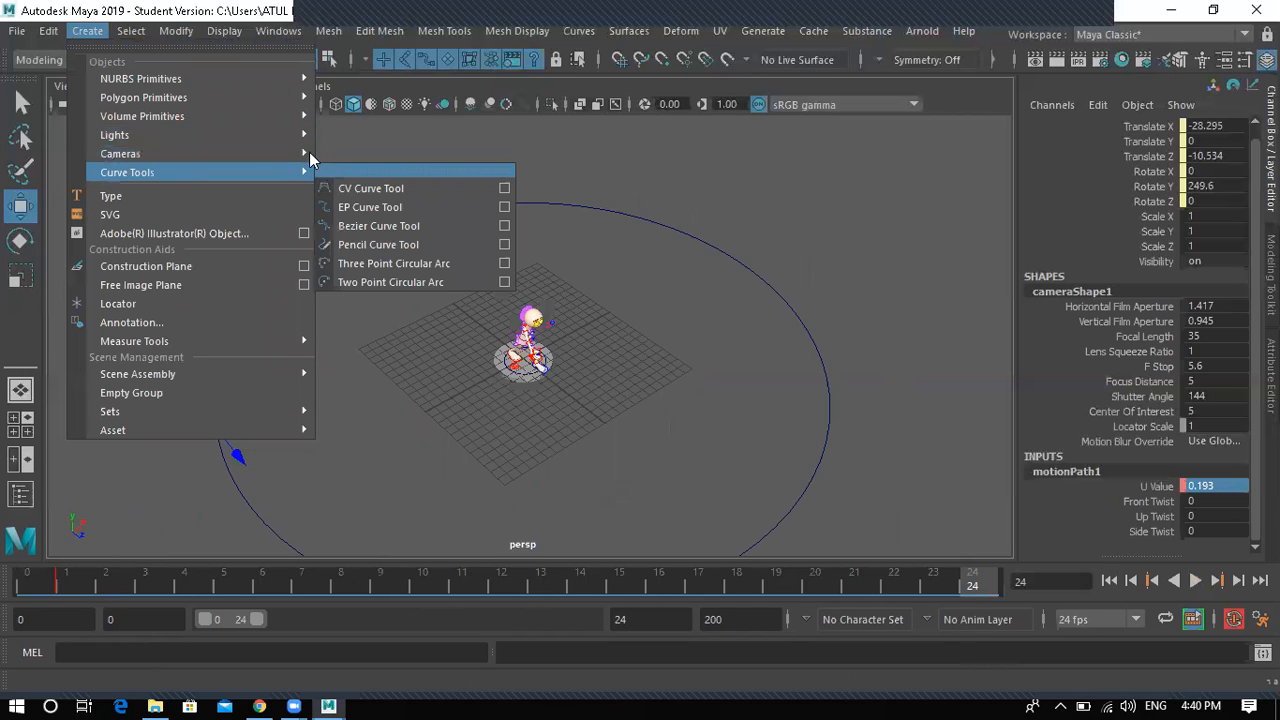
left_click(369, 167)
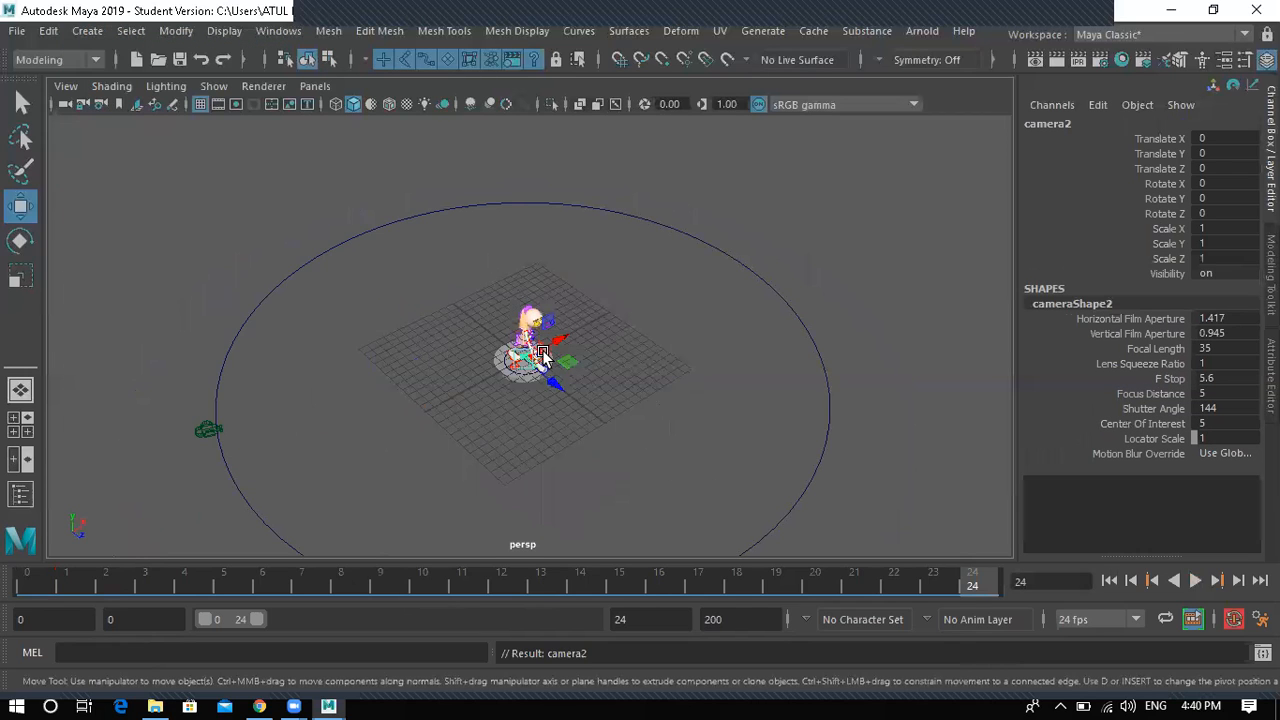
left_click_drag(550, 382, 692, 486)
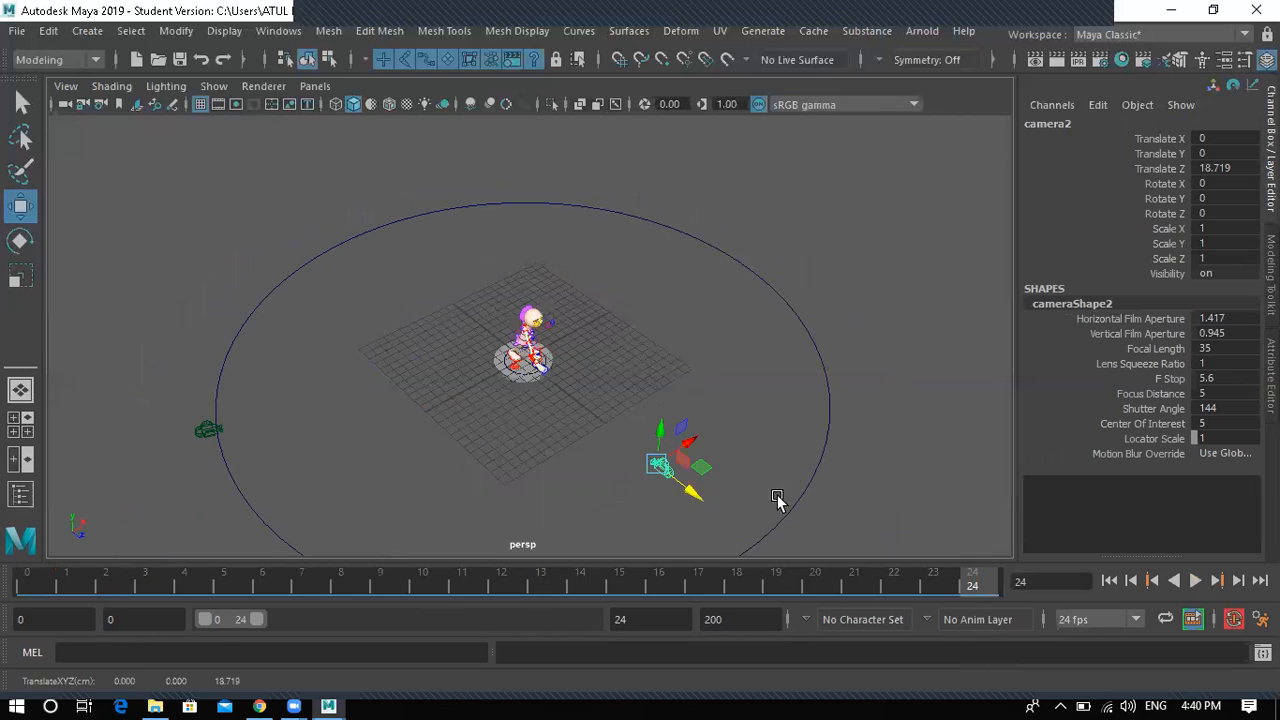
- Select the new camera together with the circle curve and open the Attach to Motion Path options in the Animation menu set
left_click_drag(802, 517, 754, 486)
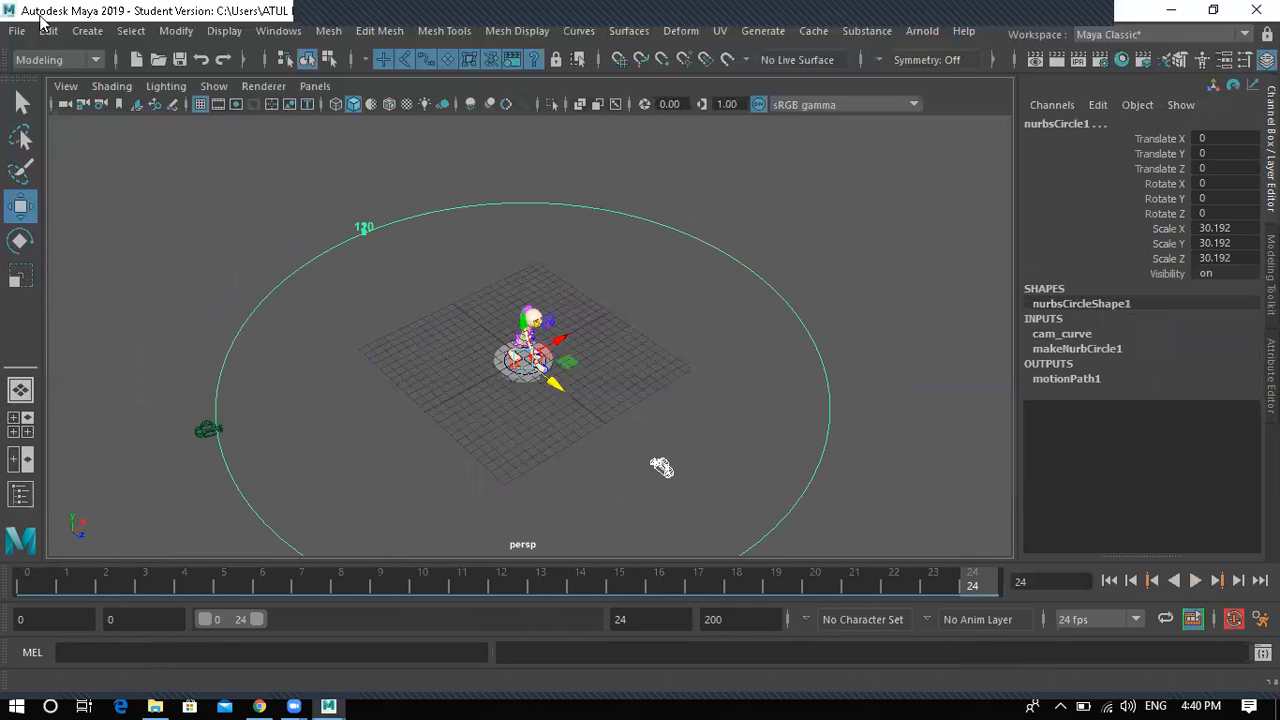
left_click(57, 59)
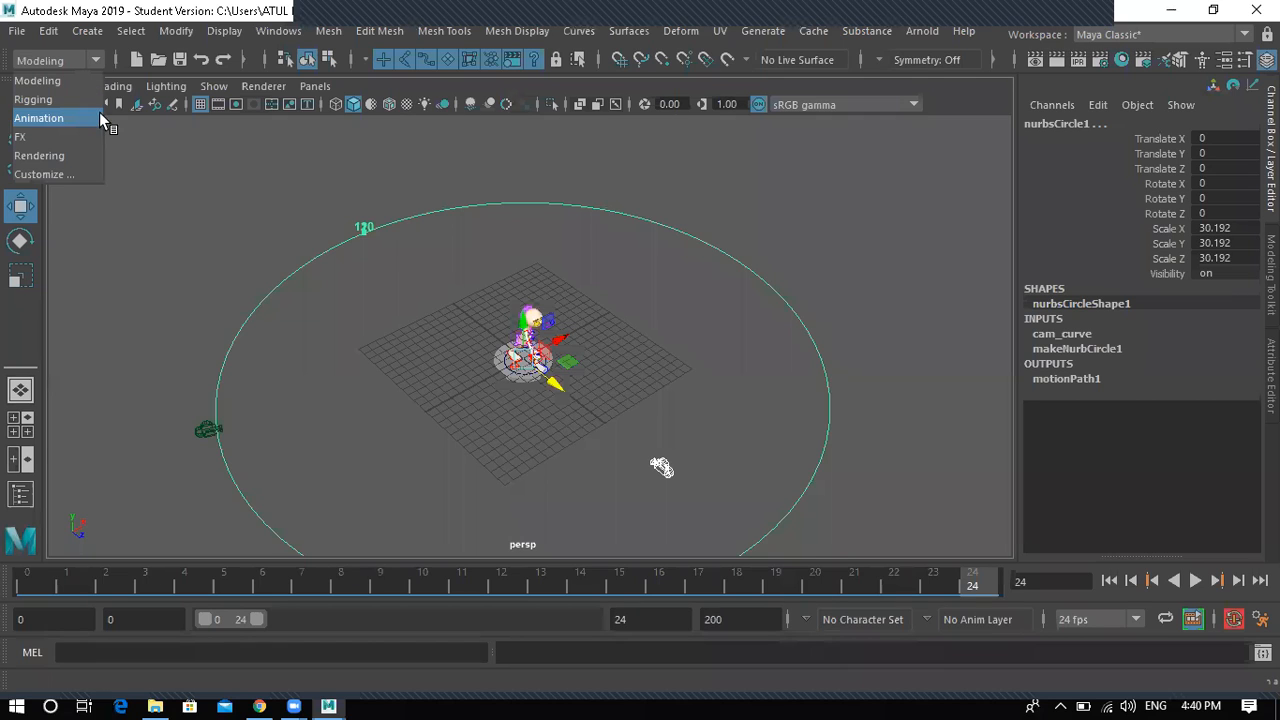
left_click(99, 117)
left_click(530, 31)
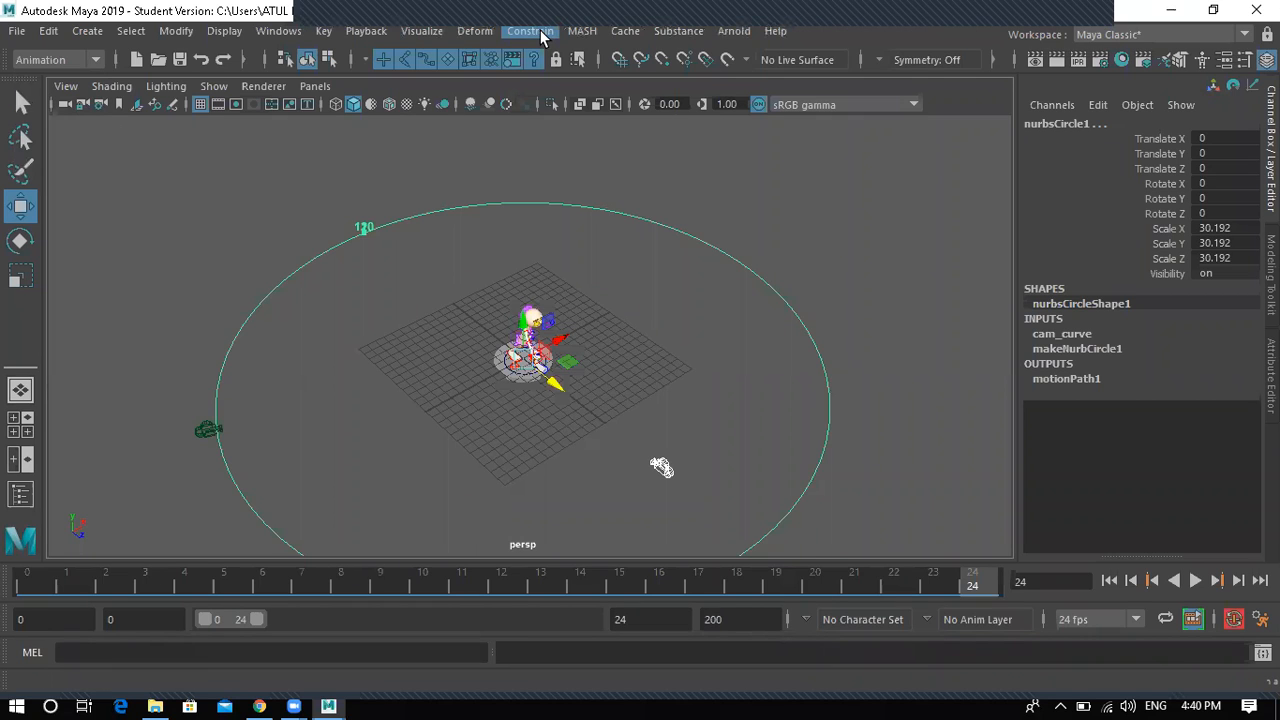
mouse_move(574, 198)
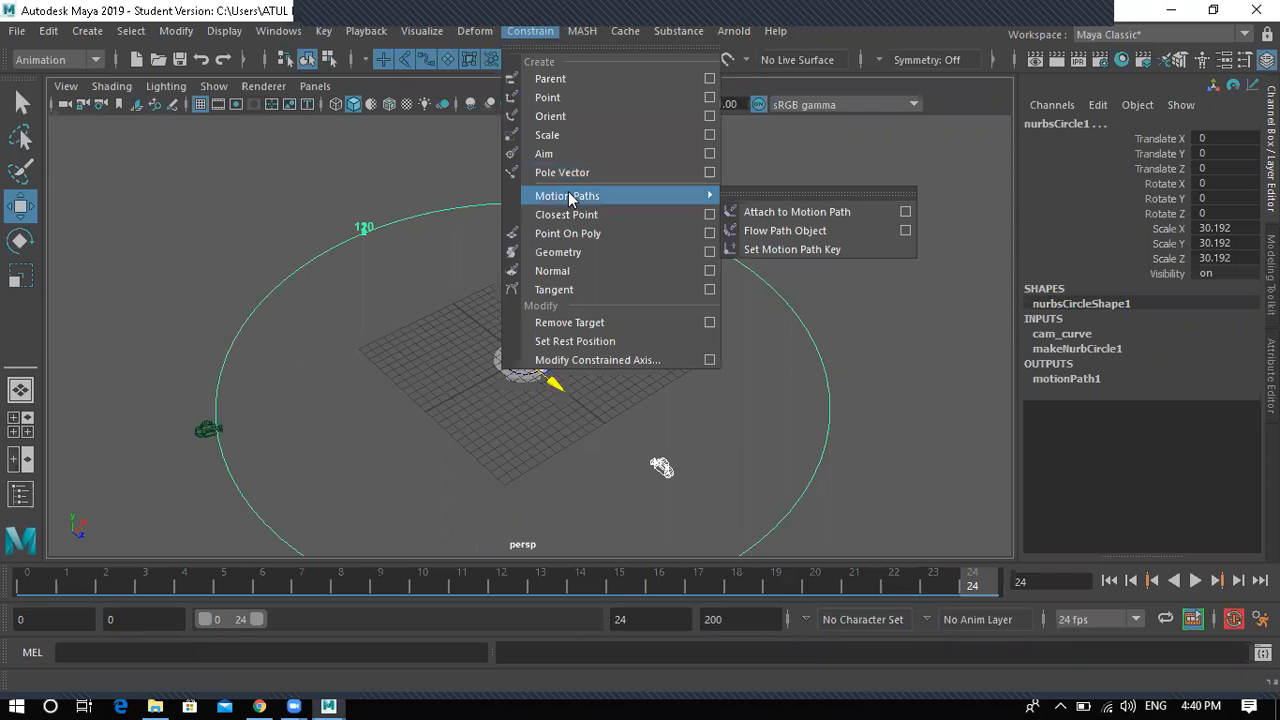
left_click(906, 214)
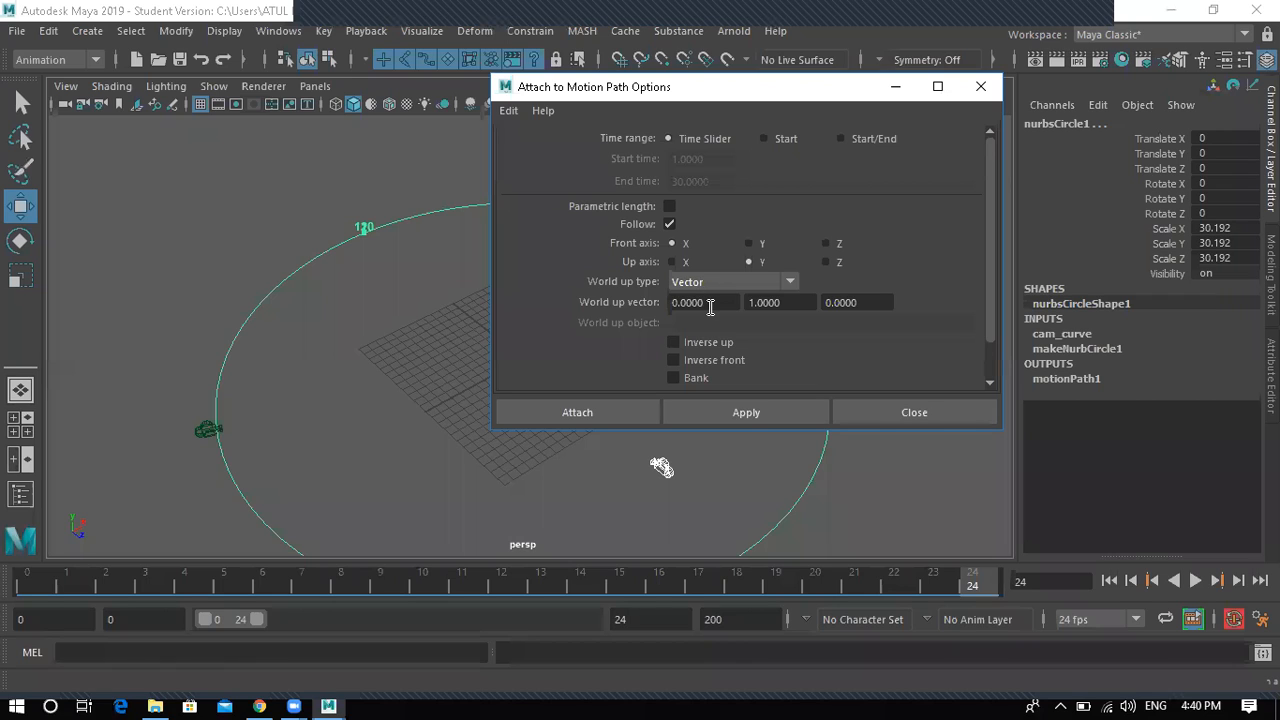
- Attach the new camera to the circle as a motion path, using a Start/End time range of 0 to 24
left_click(842, 139)
key("Tab")
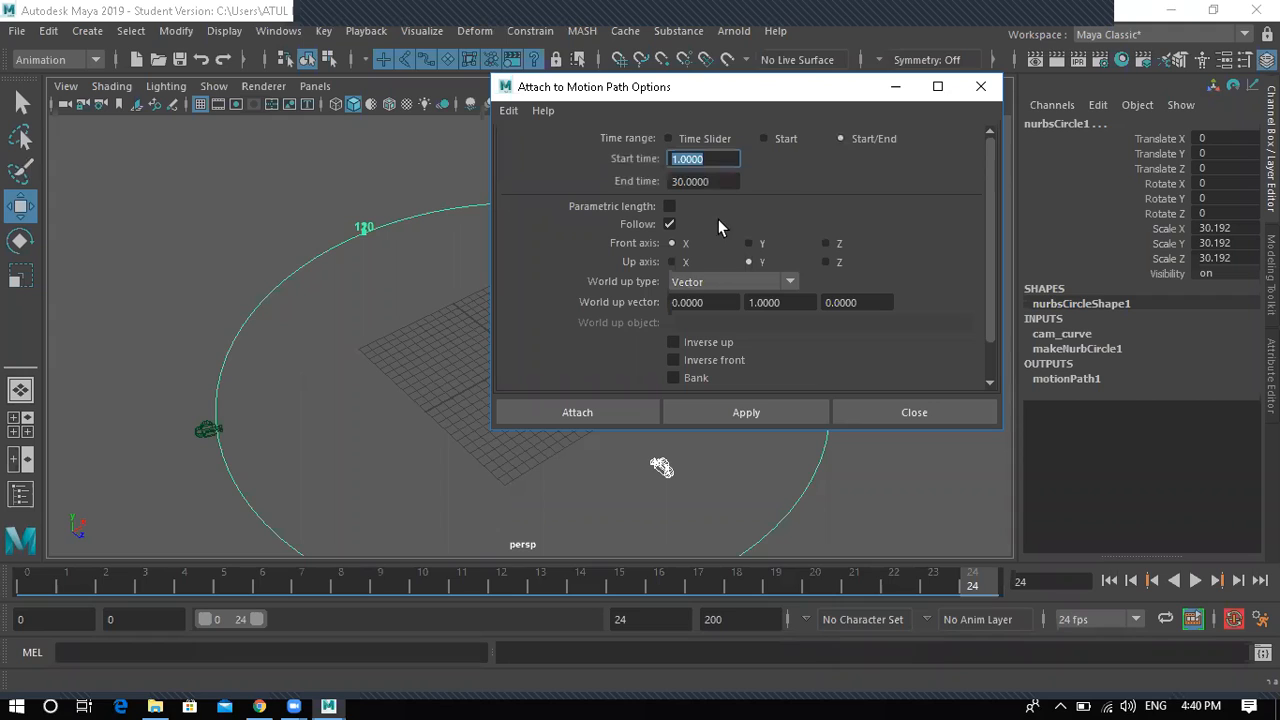
type("0")
key("Tab")
type("24")
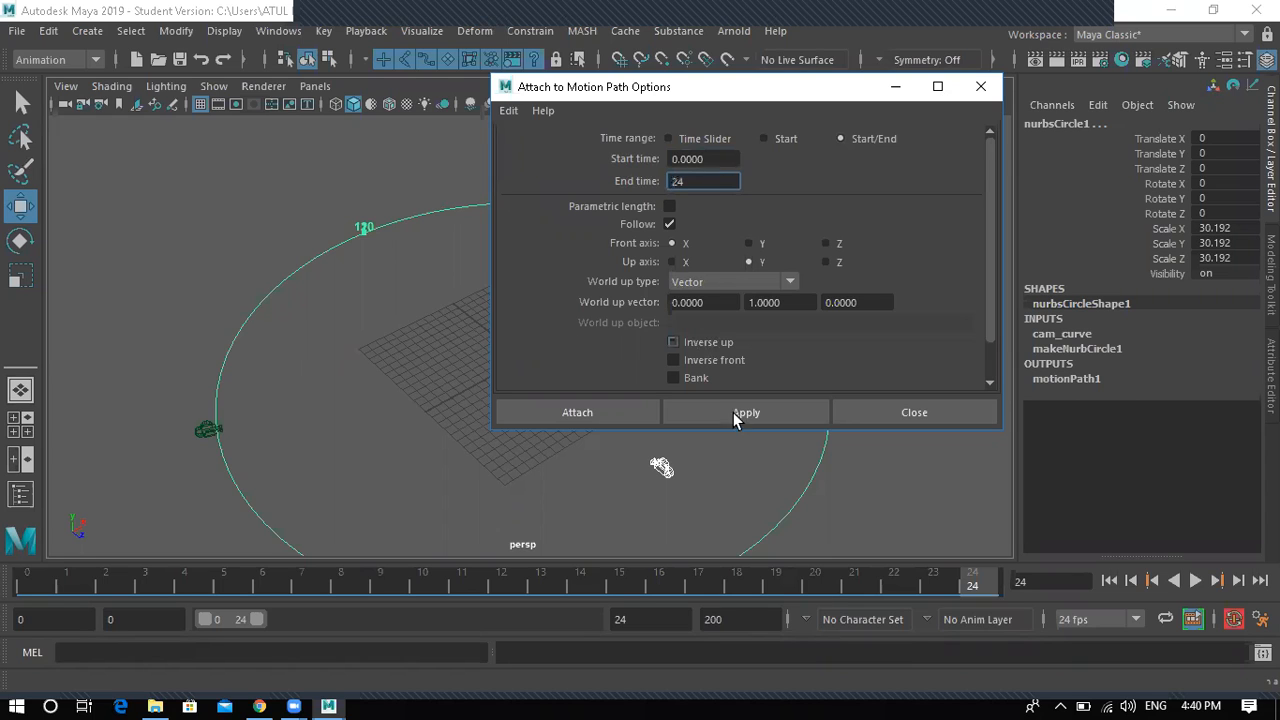
left_click(733, 412)
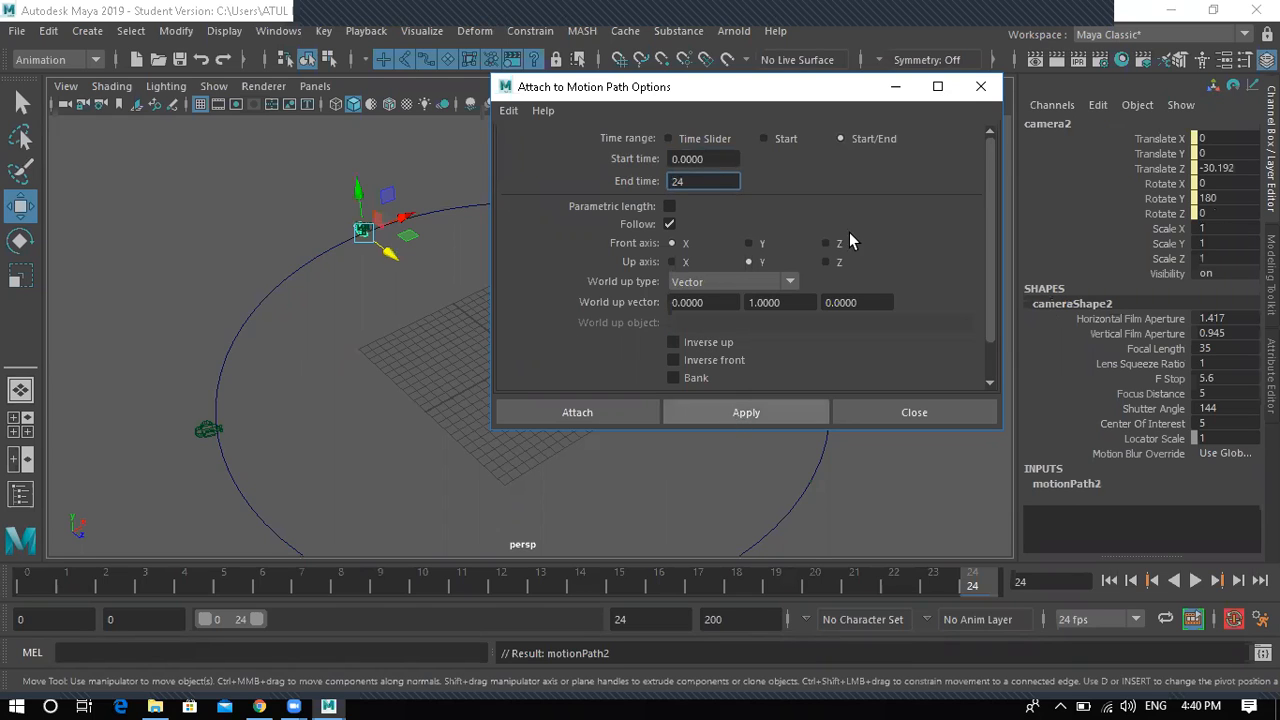
left_click(979, 87)
- Examine the placement of both cameras on the circular path, framing camera2 up close
left_click_drag(285, 307, 256, 366, "alt")
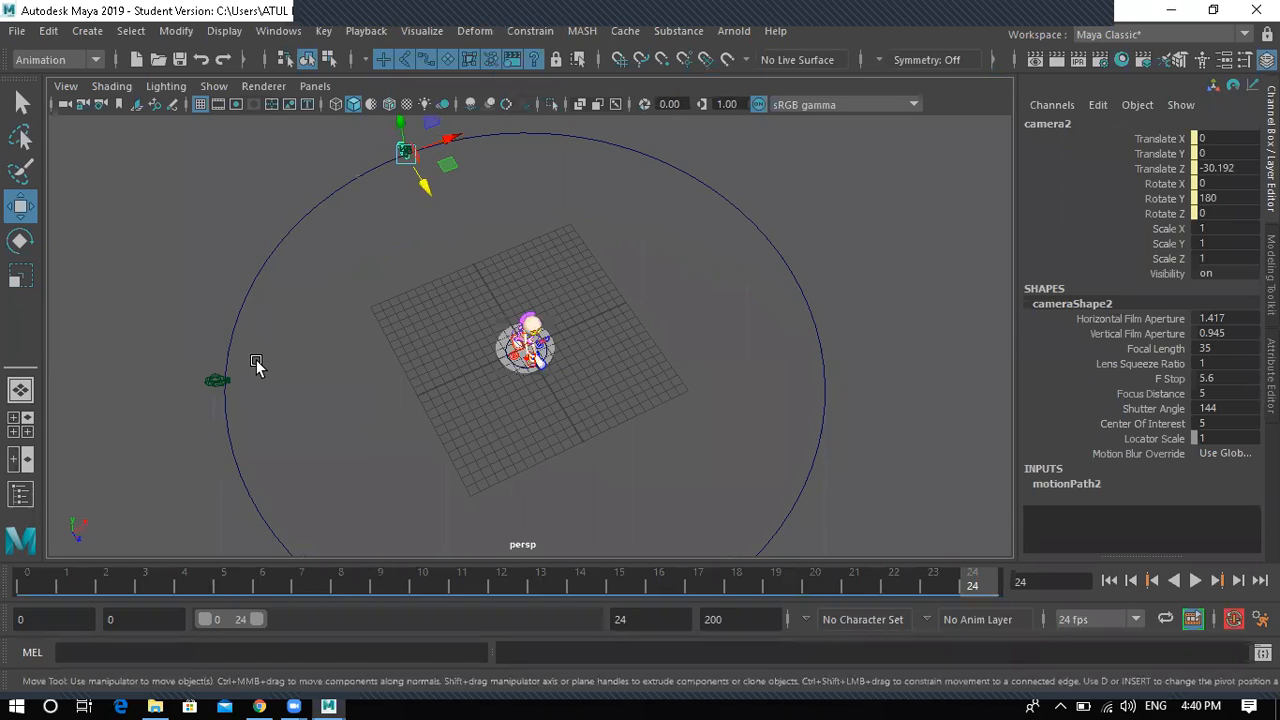
left_click(214, 378)
left_click_drag(340, 283, 316, 285, "alt")
scroll(349, 272, "up", 5)
left_click(253, 153)
scroll(291, 257, "down", 5)
left_click(229, 312)
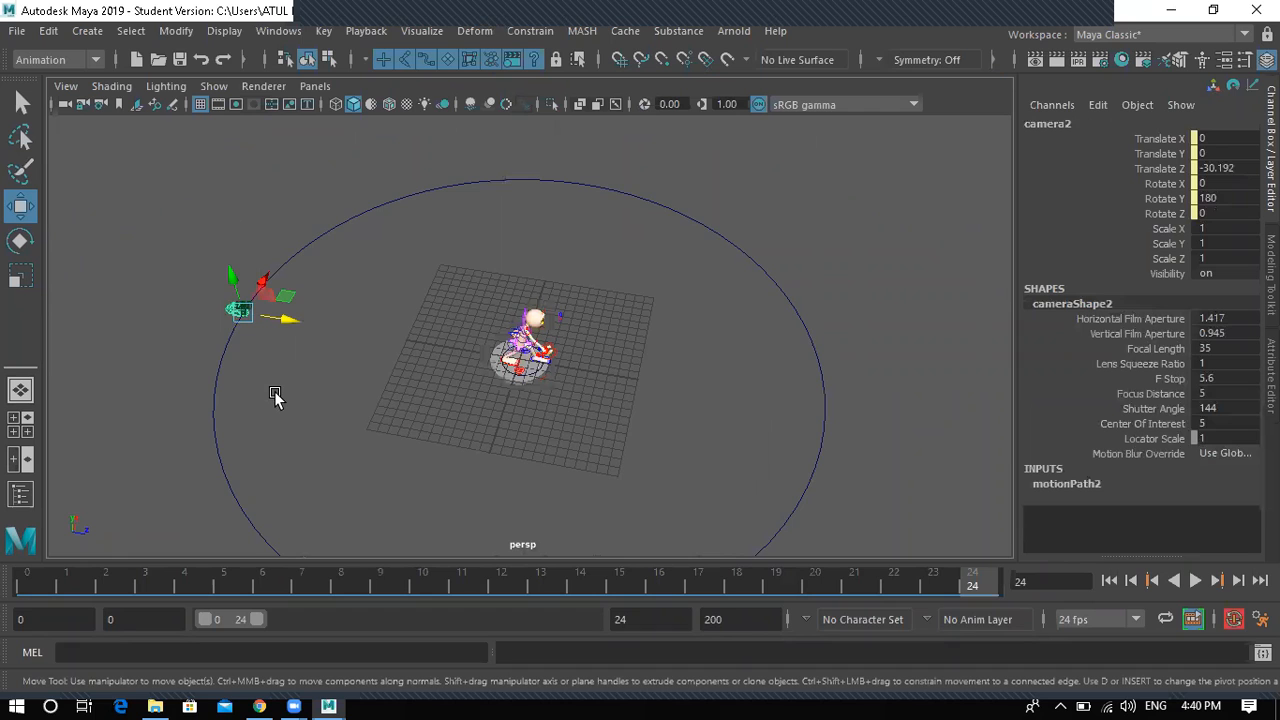
key("f")
left_click_drag(286, 397, 716, 404, "alt")
right_click_drag(716, 404, 623, 377, "alt")
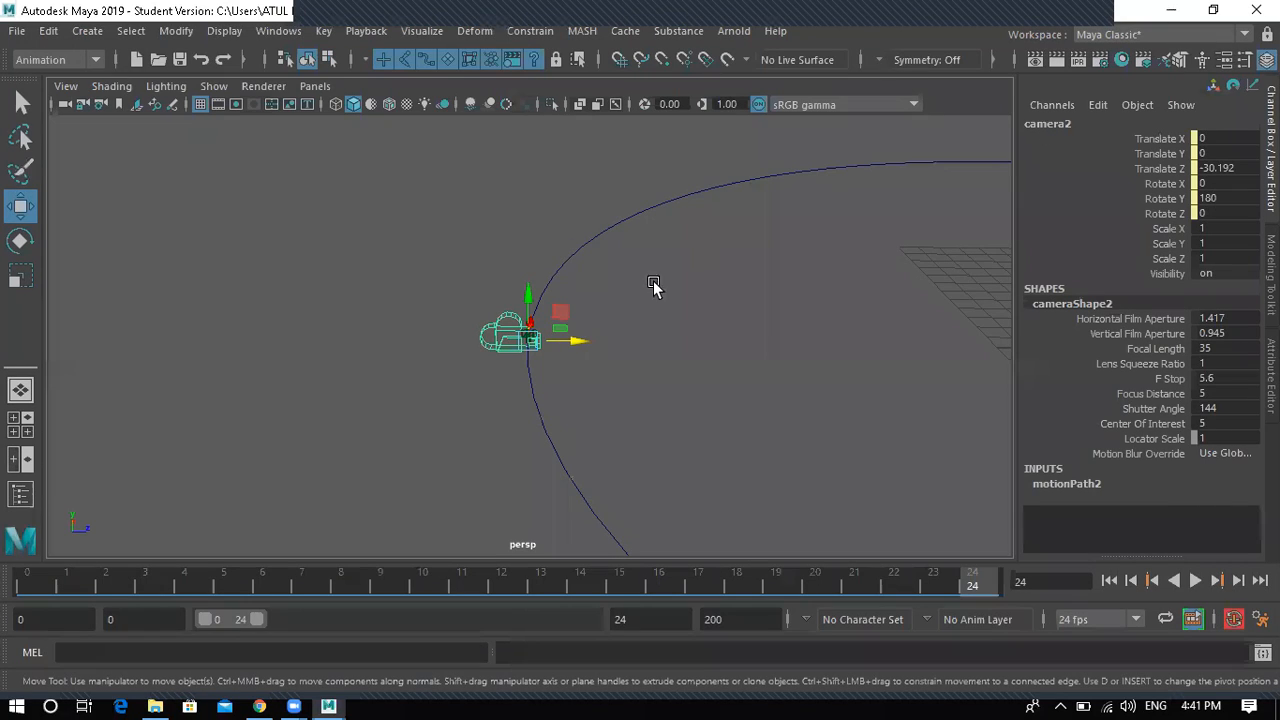
- Switch to the four-view layout and show the camera2 view in place of the side view
key("space")
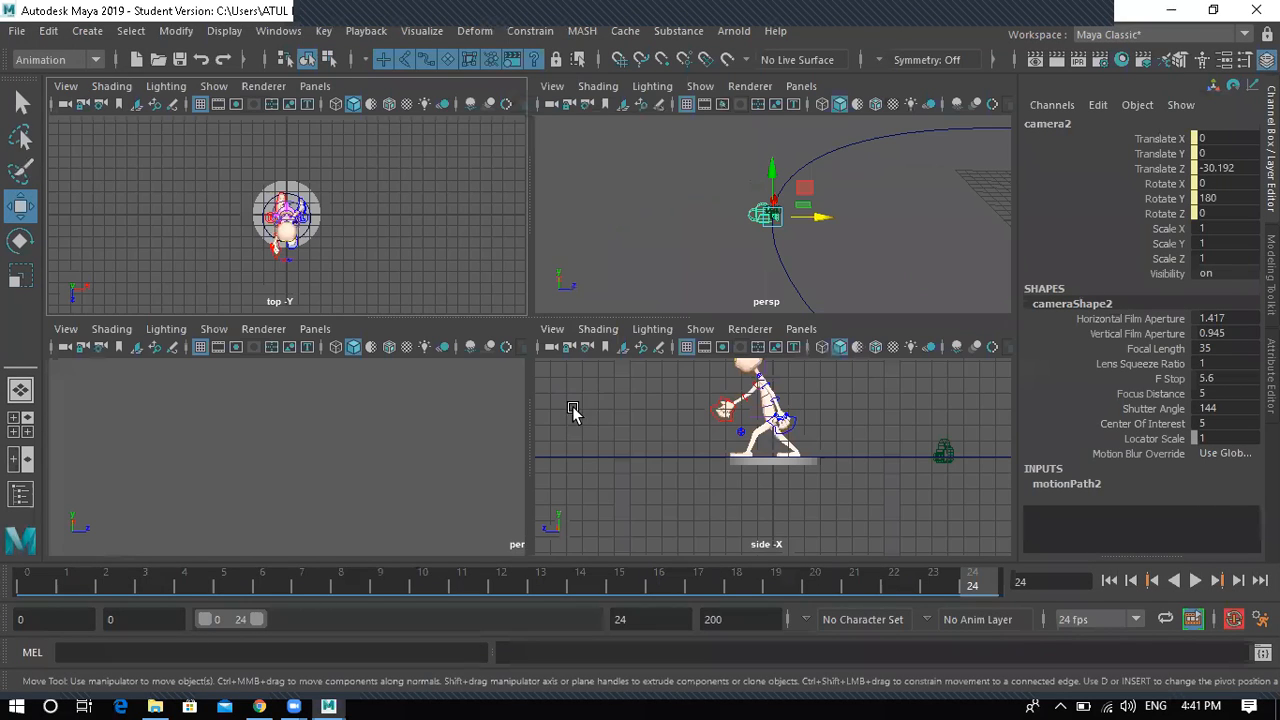
left_click(797, 331)
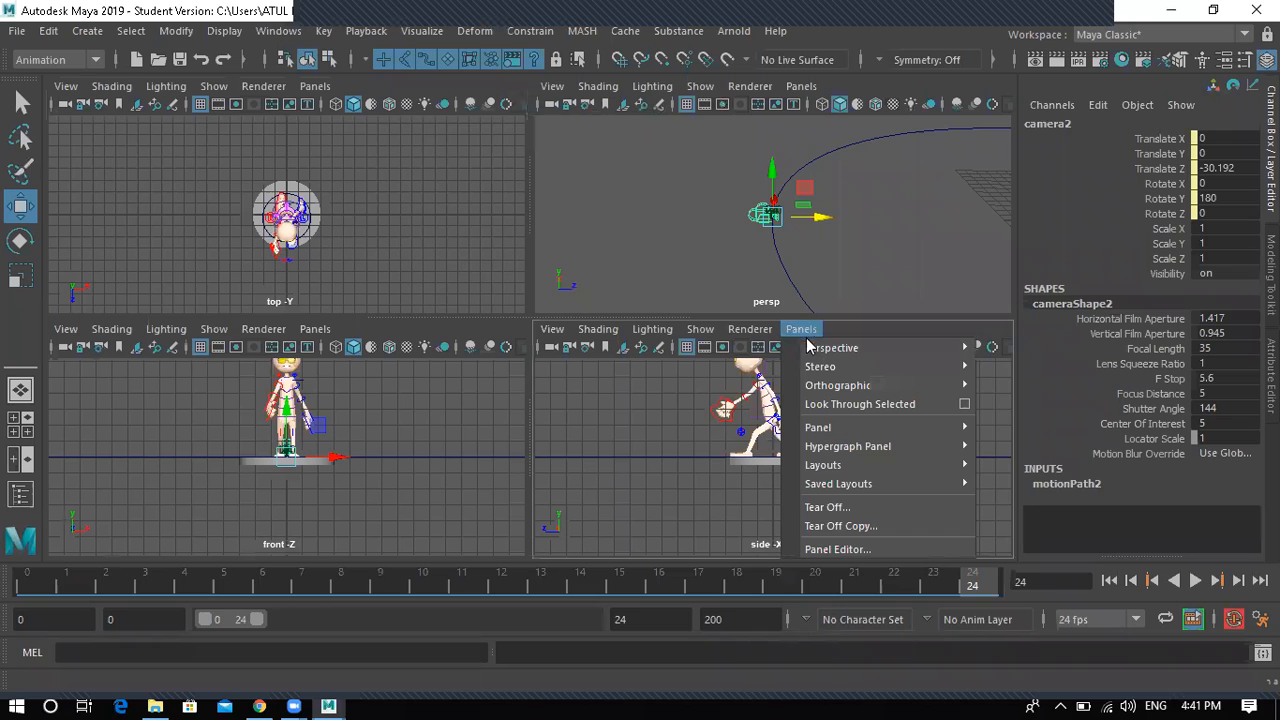
mouse_move(820, 350)
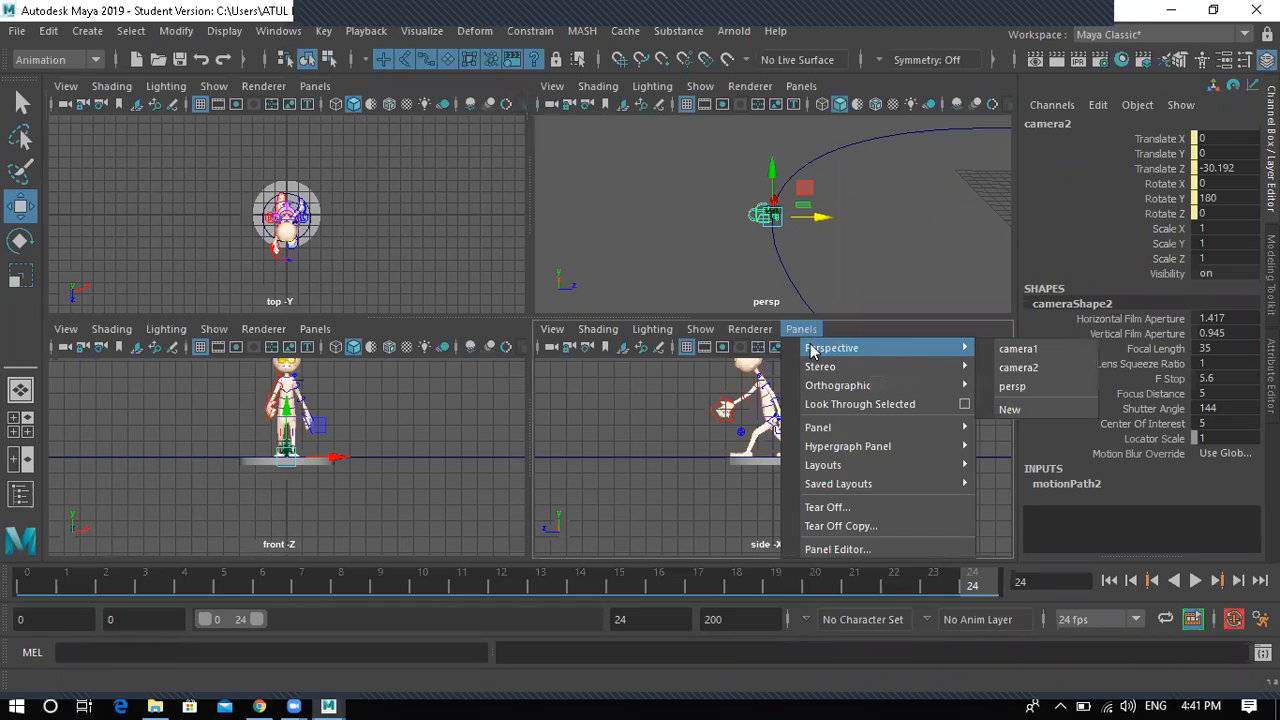
left_click(1018, 367)
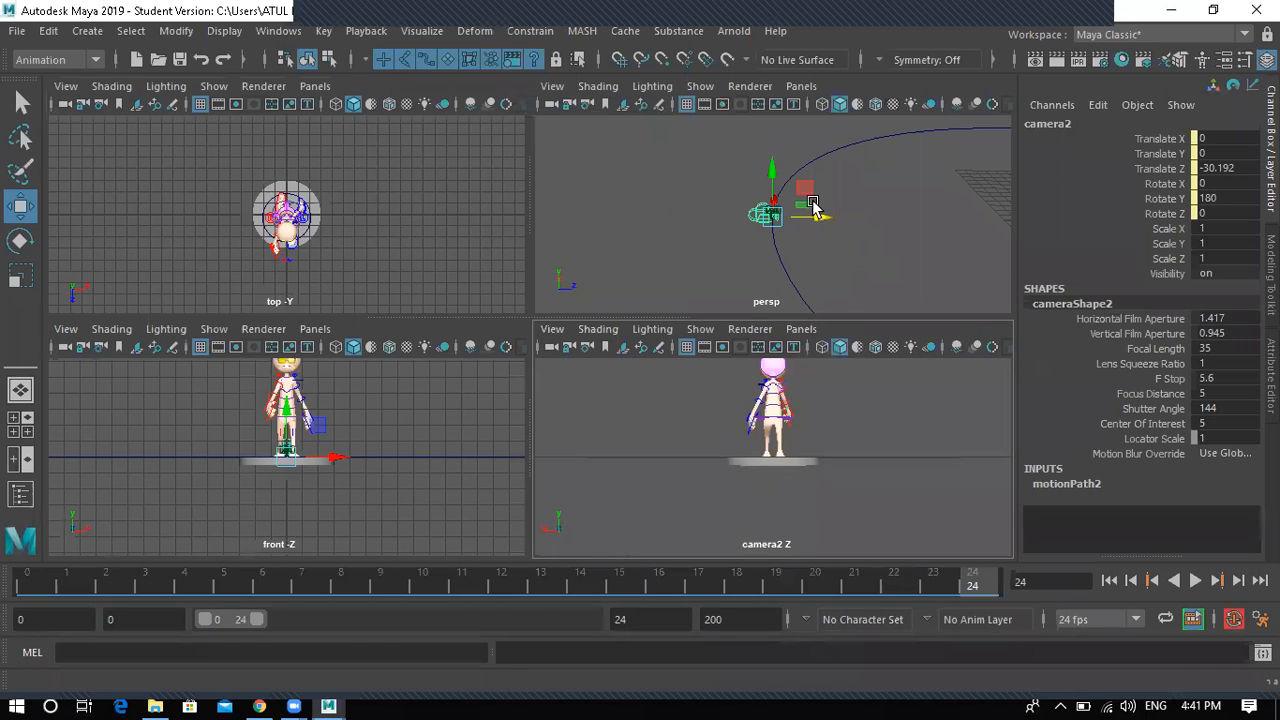
scroll(773, 254, "down", 5)
left_click_drag(773, 254, 797, 266, "alt")
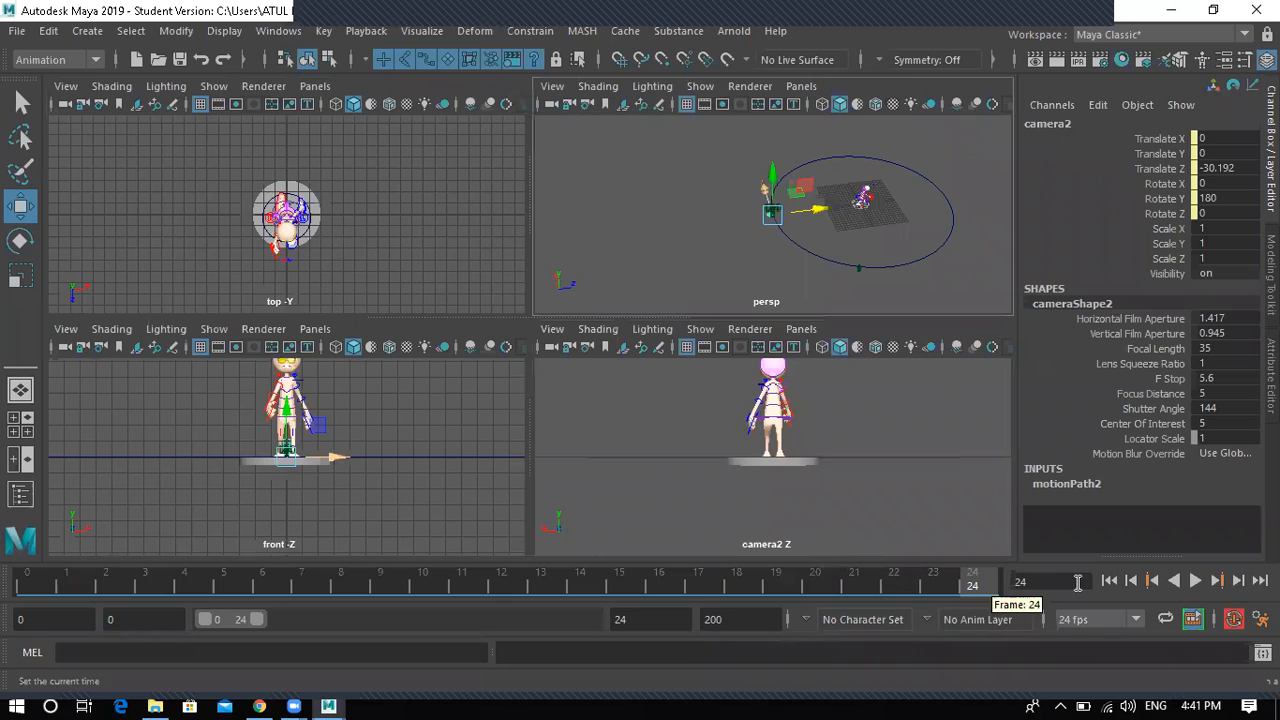
- Return to frame 0, select the circular path and play the animation, checking the orbit in an enlarged camera2 view
left_click_drag(133, 575, 63, 517)
left_click_drag(283, 548, 28, 546)
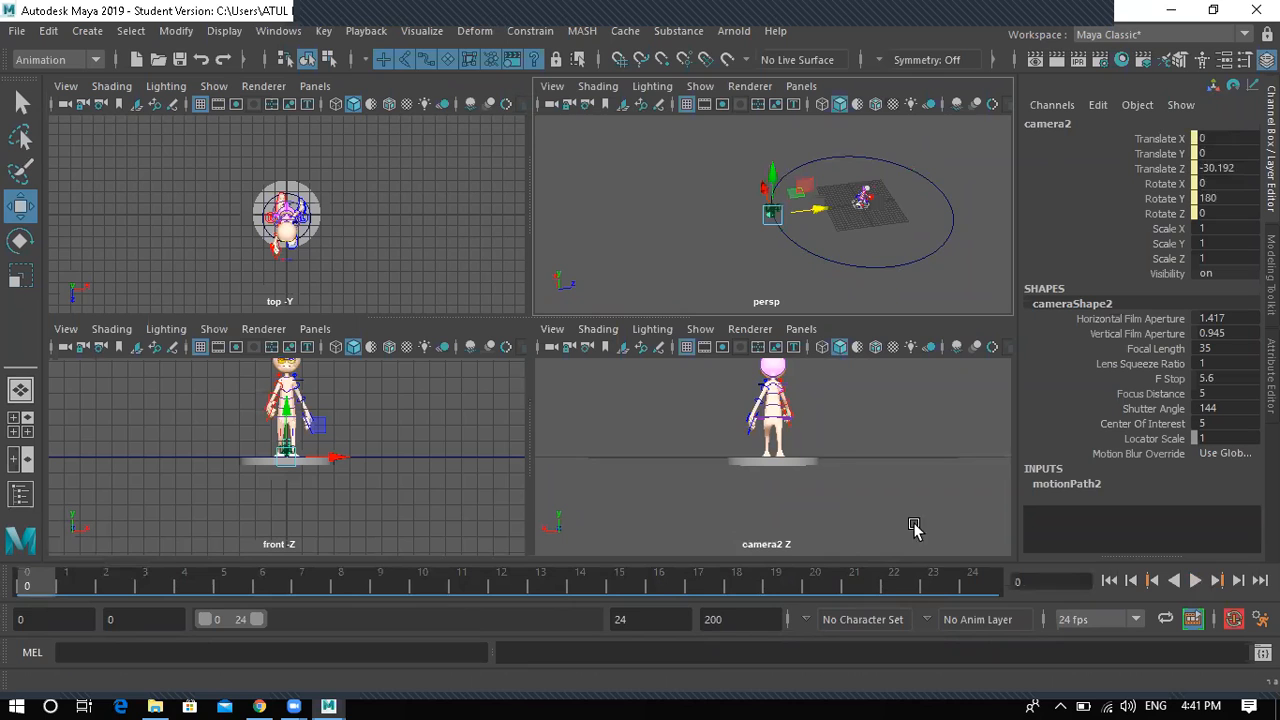
left_click(840, 462)
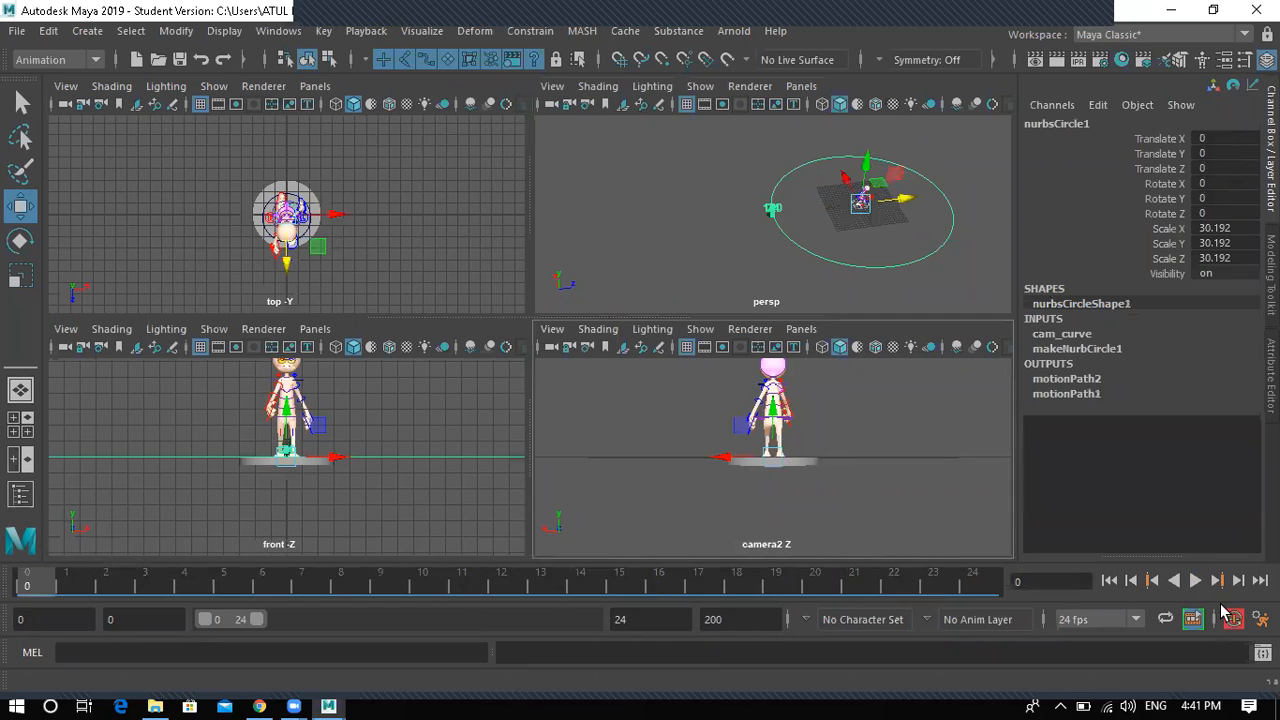
left_click(1194, 581)
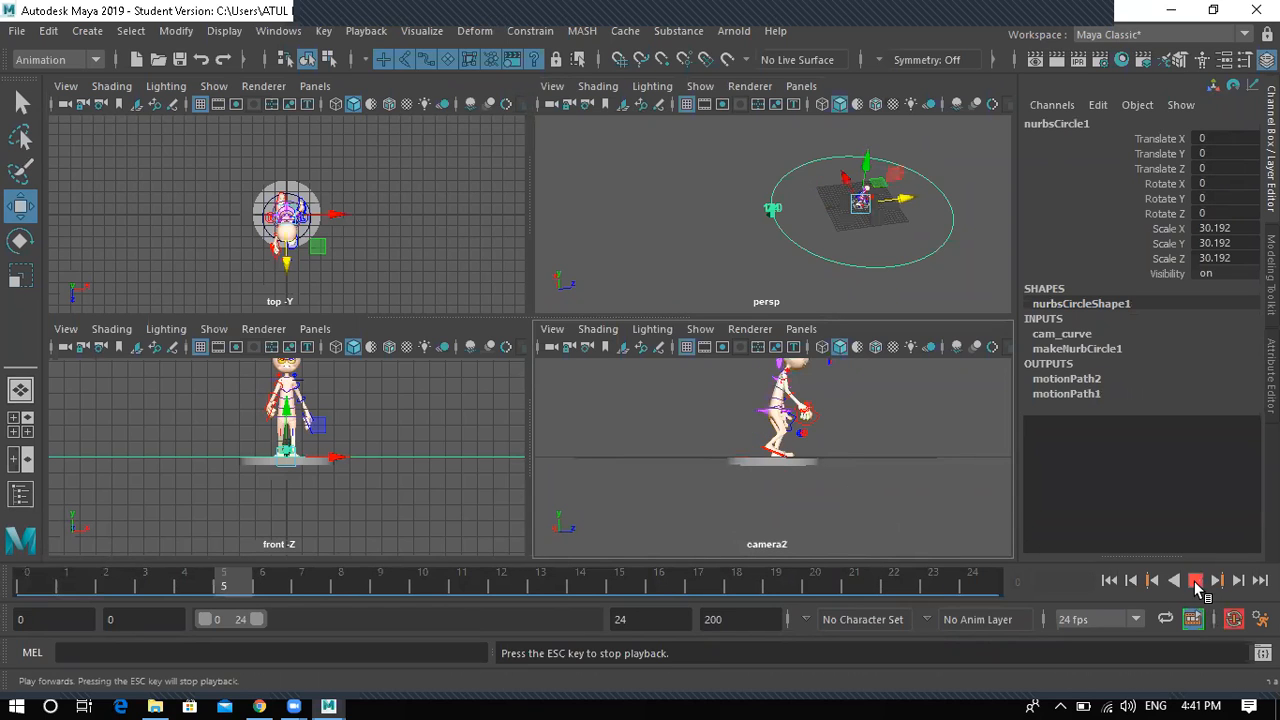
key("space")
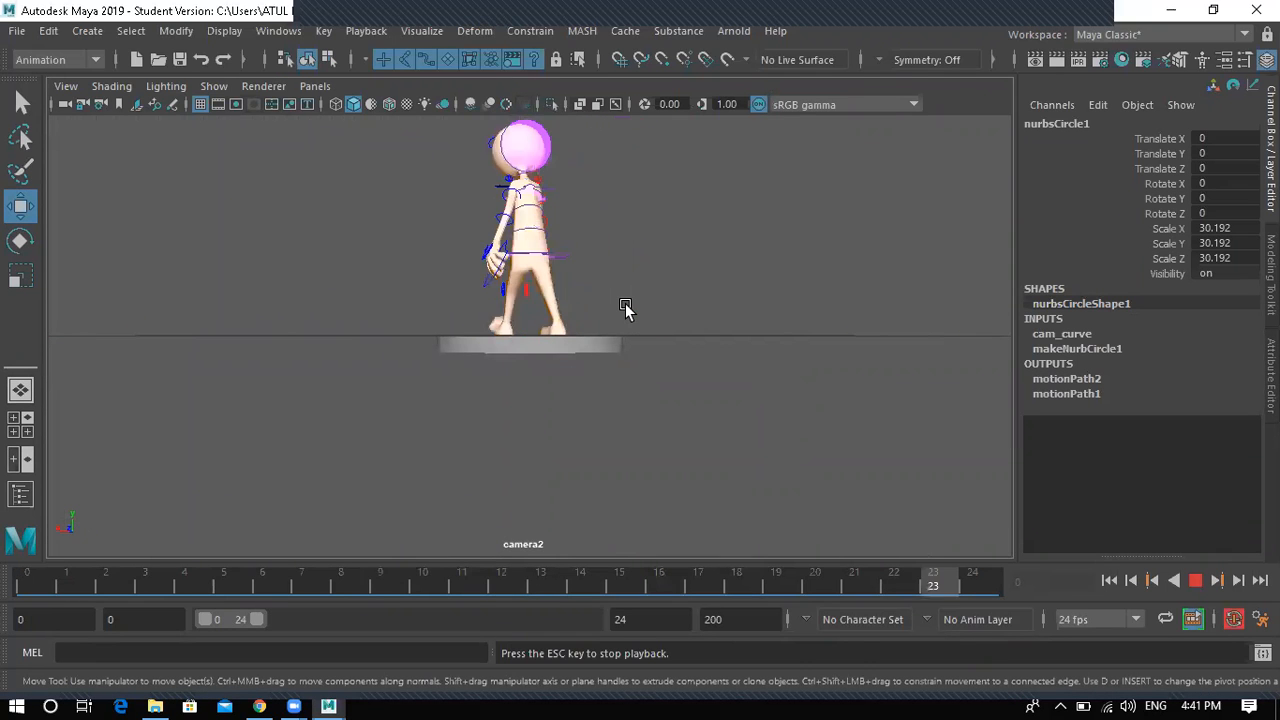
key("1")
key("space")
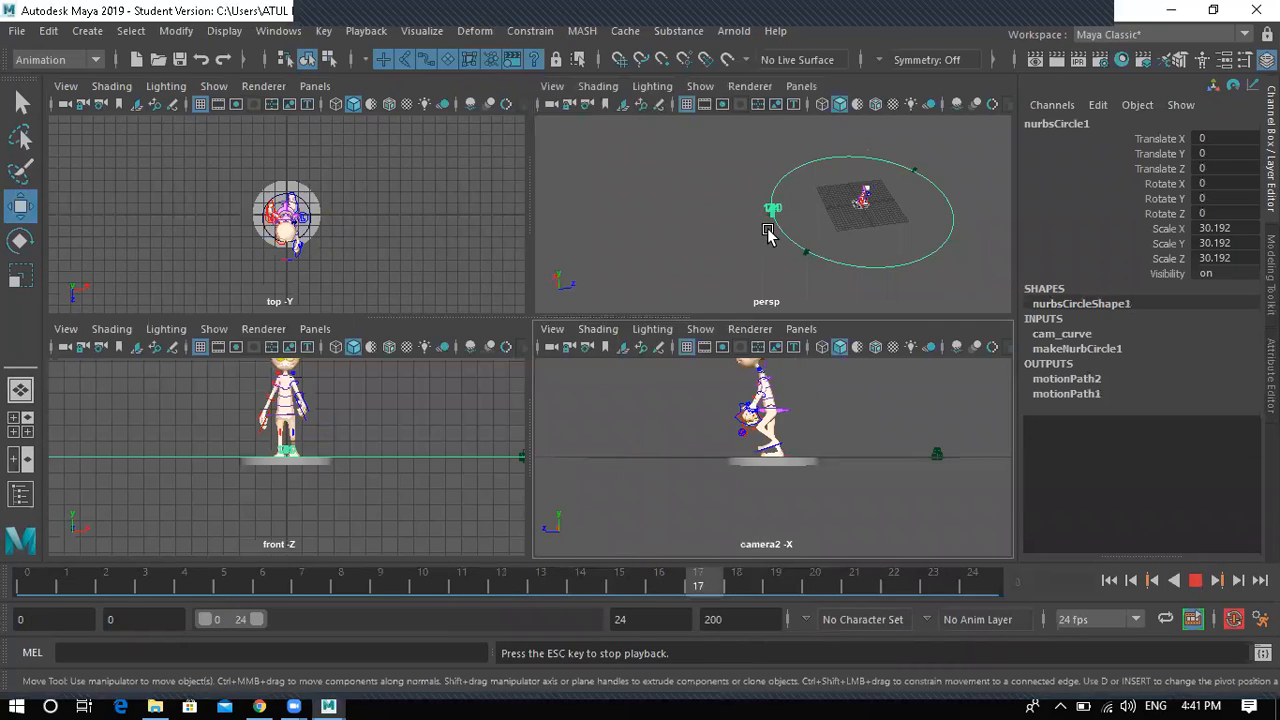
- Stop playback and raise the circular motion path vertically to a Translate Y of 2.4
left_click(890, 305)
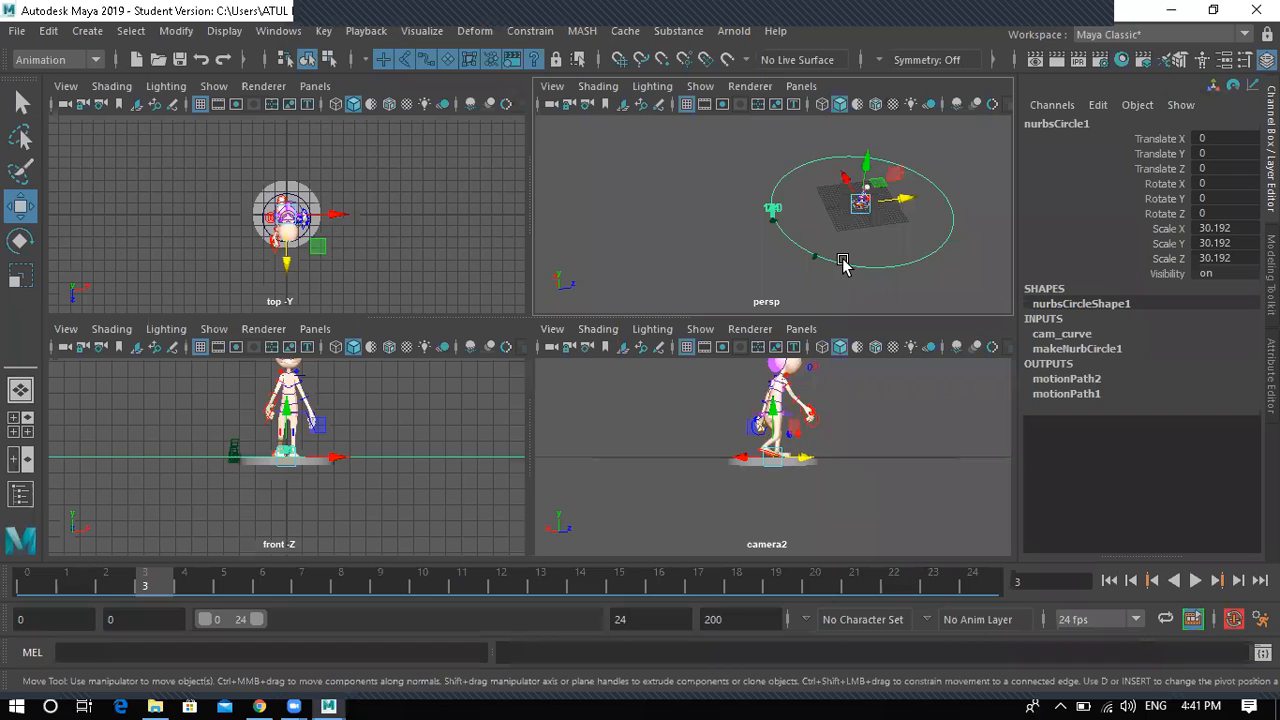
left_click(866, 163)
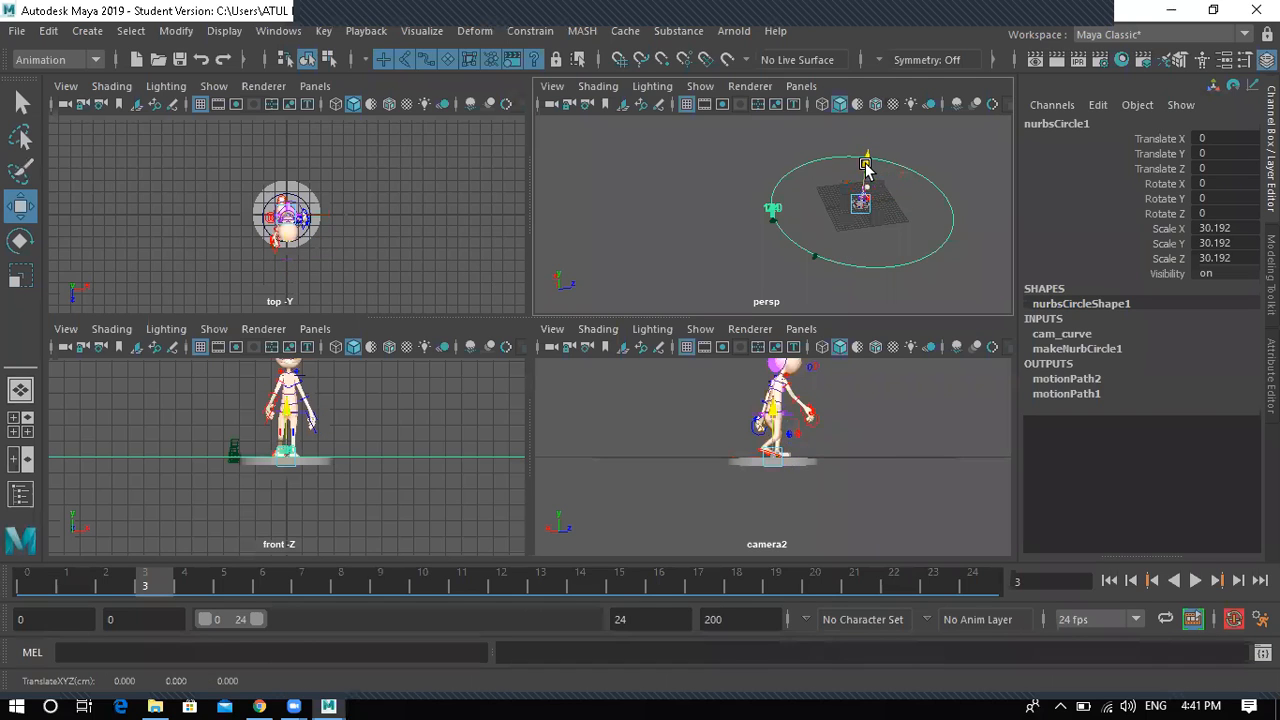
left_click_drag(866, 165, 866, 163)
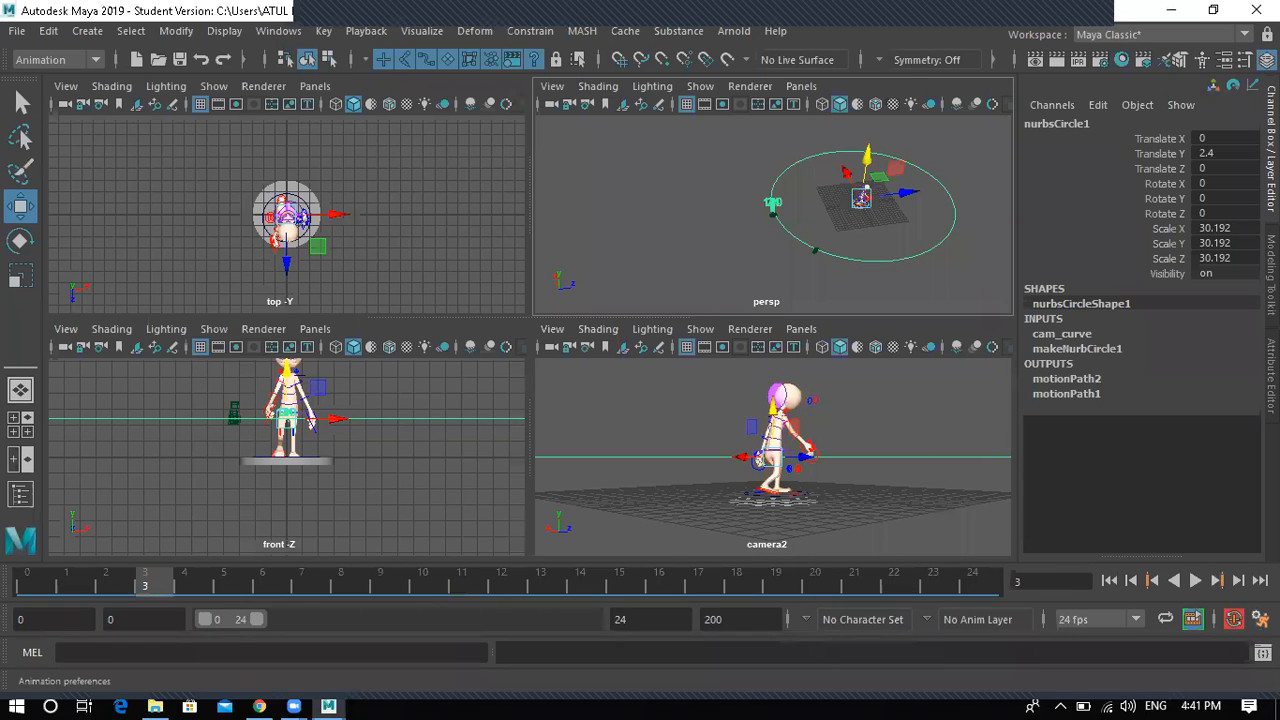
- In the Time Slider preferences, set Grease Pencil Frames and the playback Update view to All, and save
left_click(1260, 619)
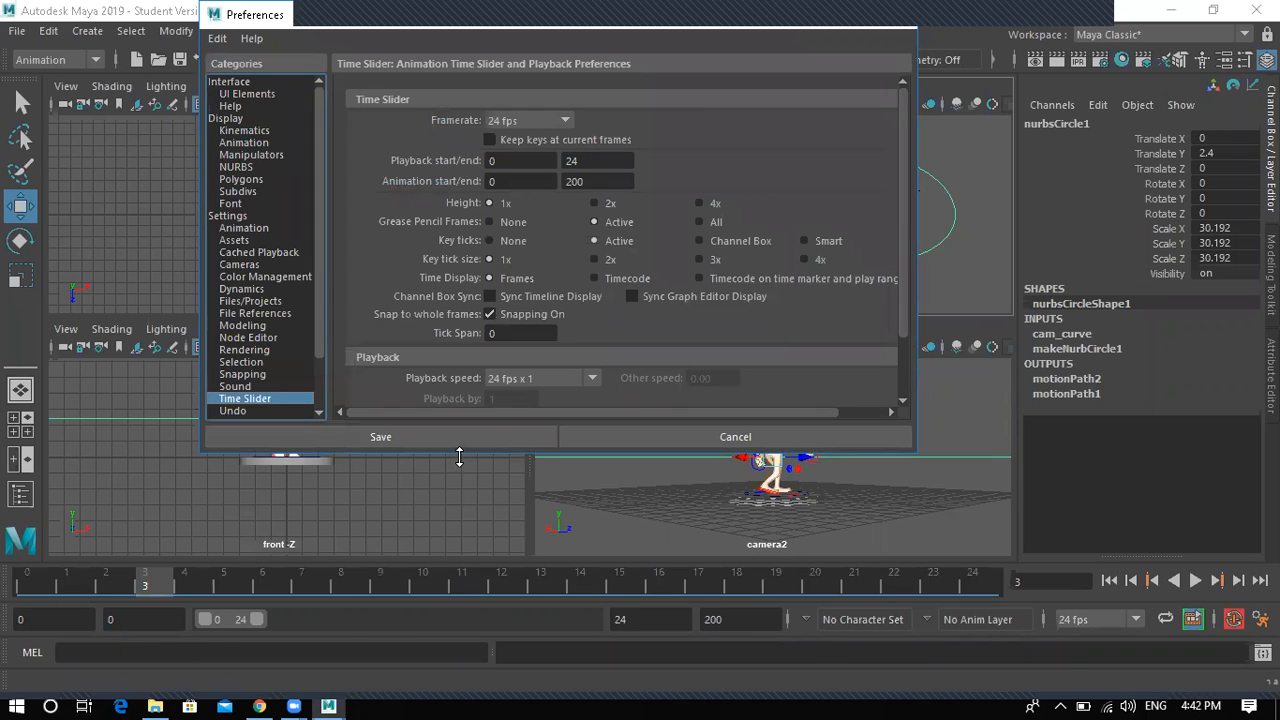
left_click_drag(459, 456, 461, 537)
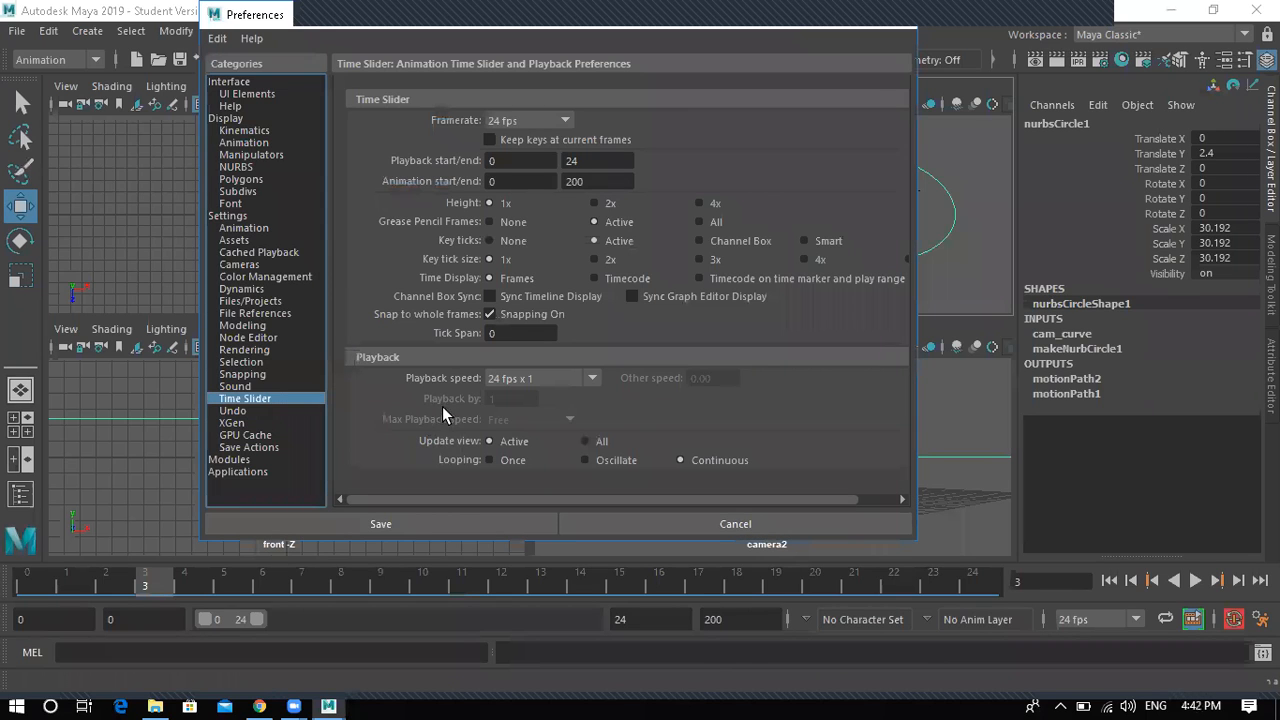
left_click(703, 223)
left_click(218, 40)
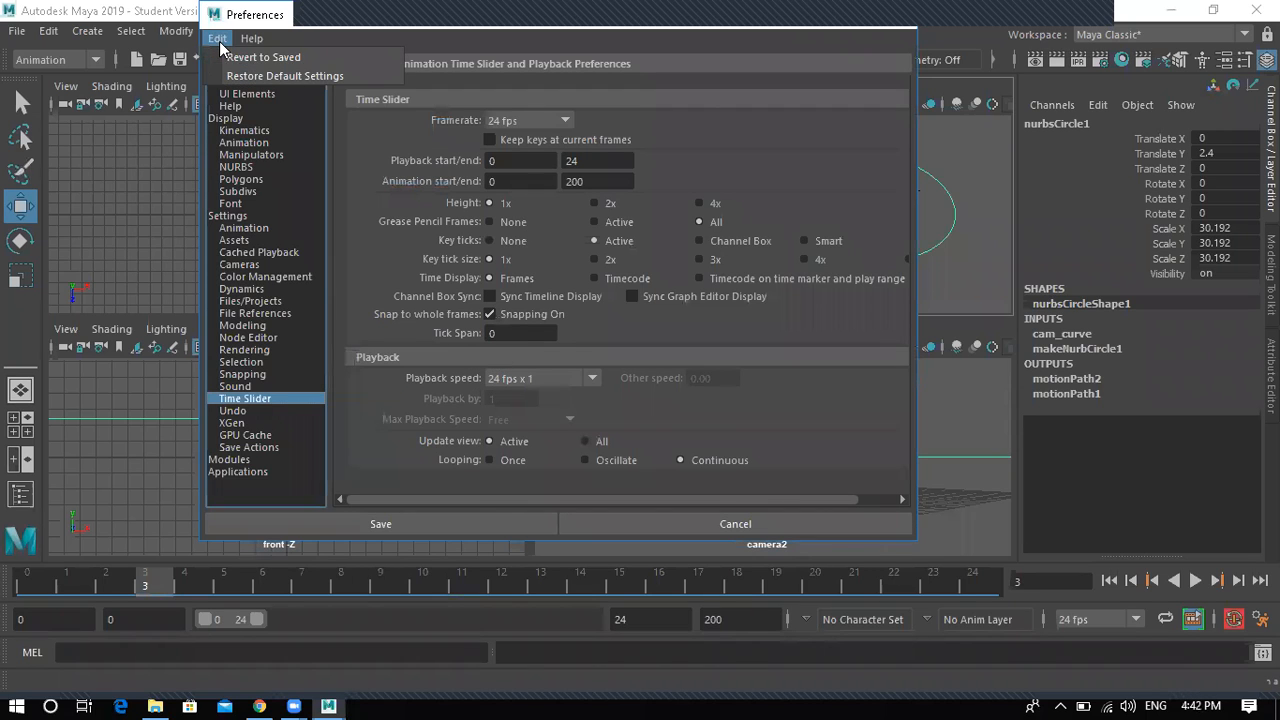
left_click(587, 441)
left_click(587, 441)
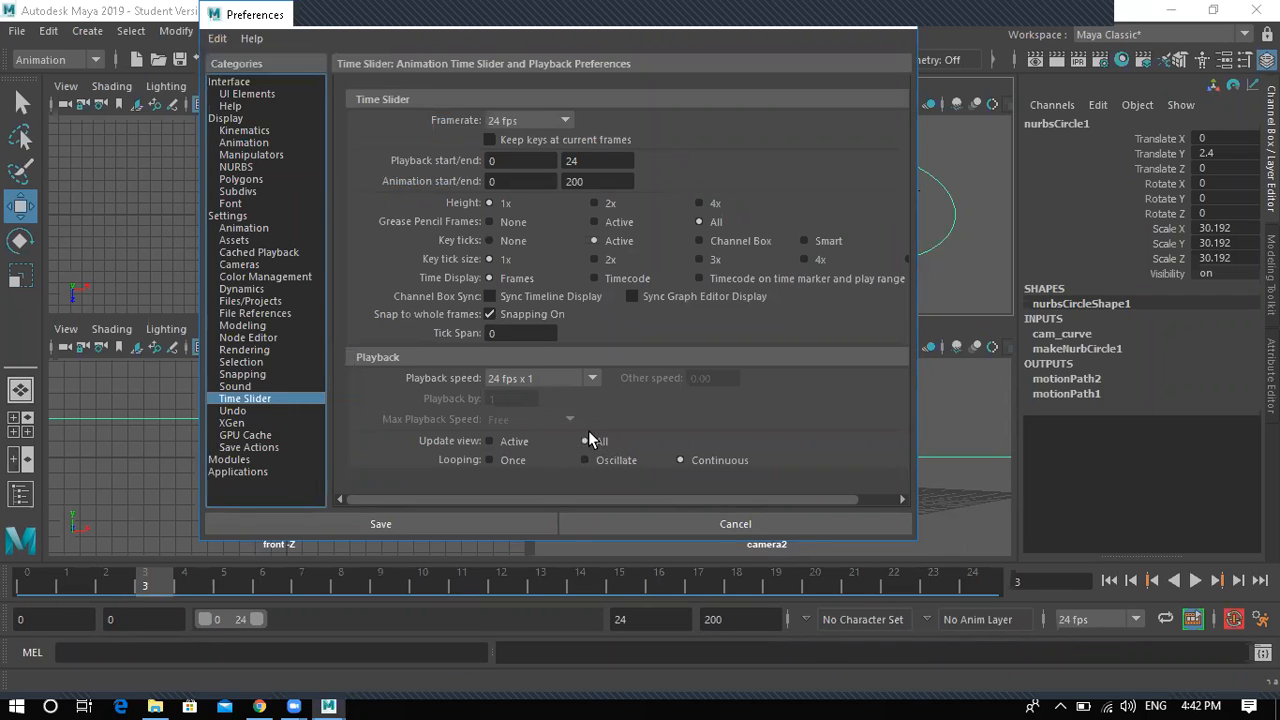
left_click(490, 441)
left_click_drag(384, 67, 386, 67)
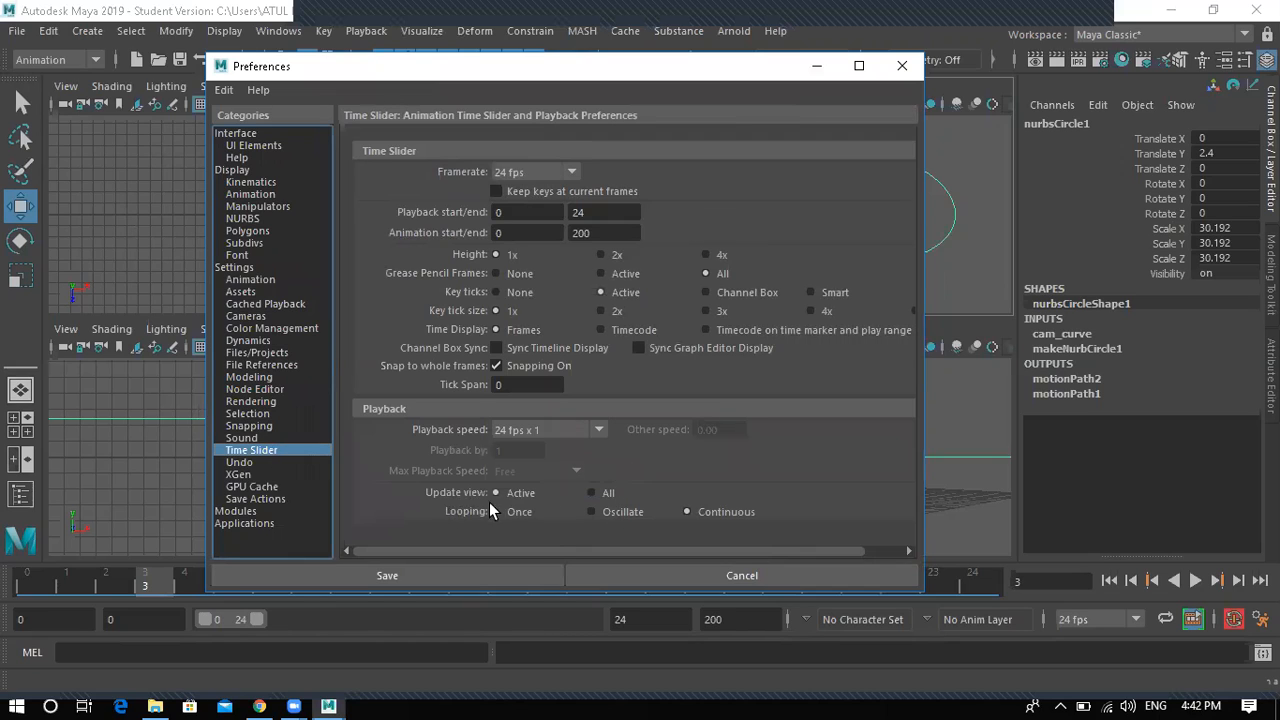
left_click(593, 492)
left_click(470, 575)
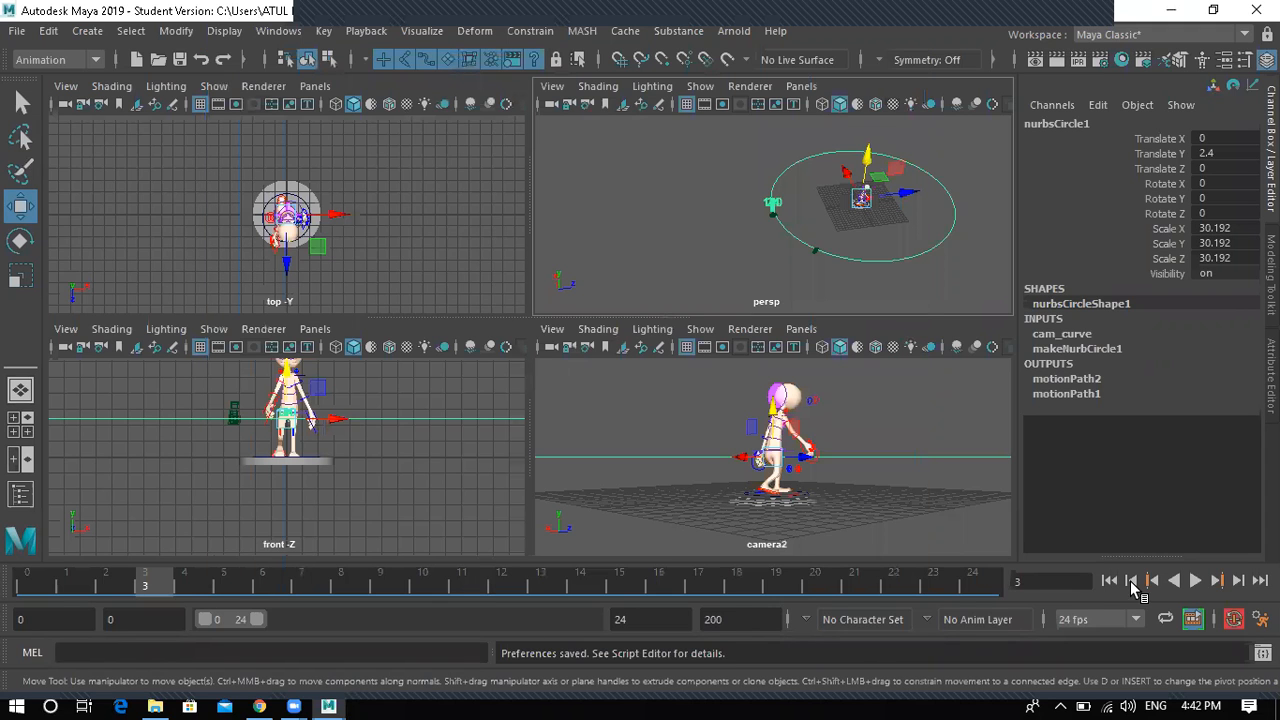
- Play the animation in all views and examine the orbit in an enlarged camera2 view, pausing at several frames
left_click(1193, 580)
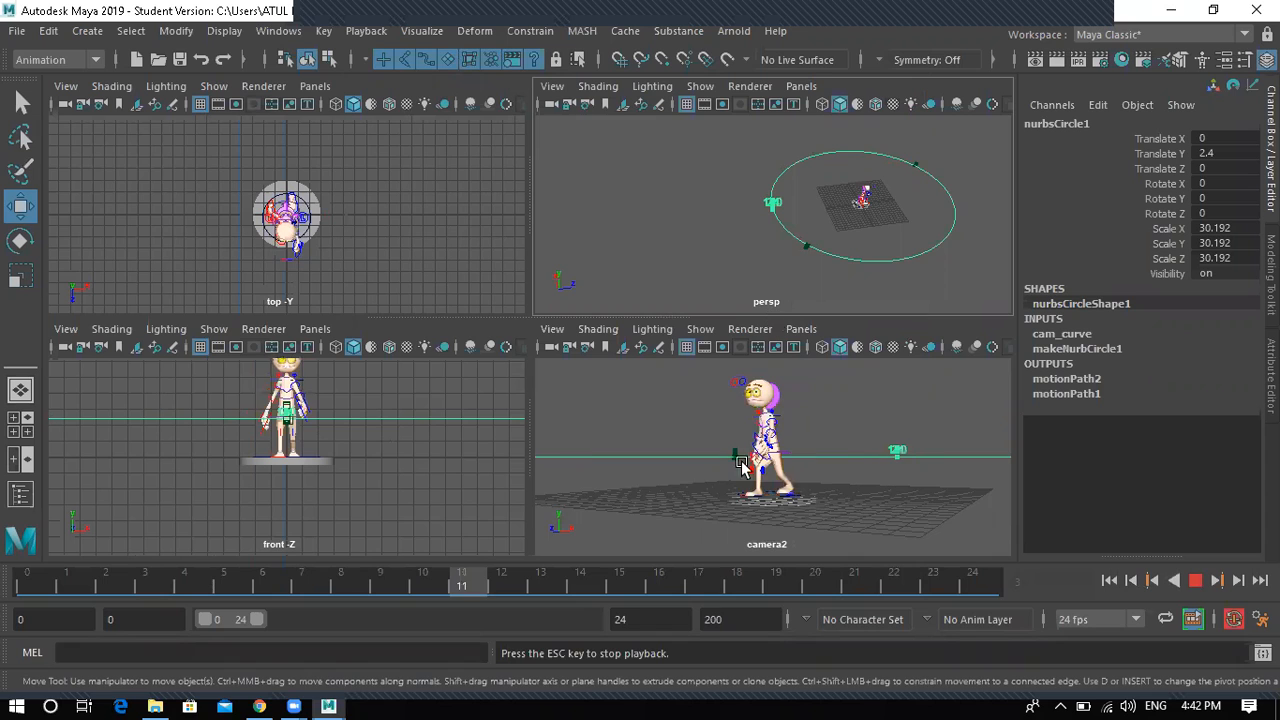
key("space")
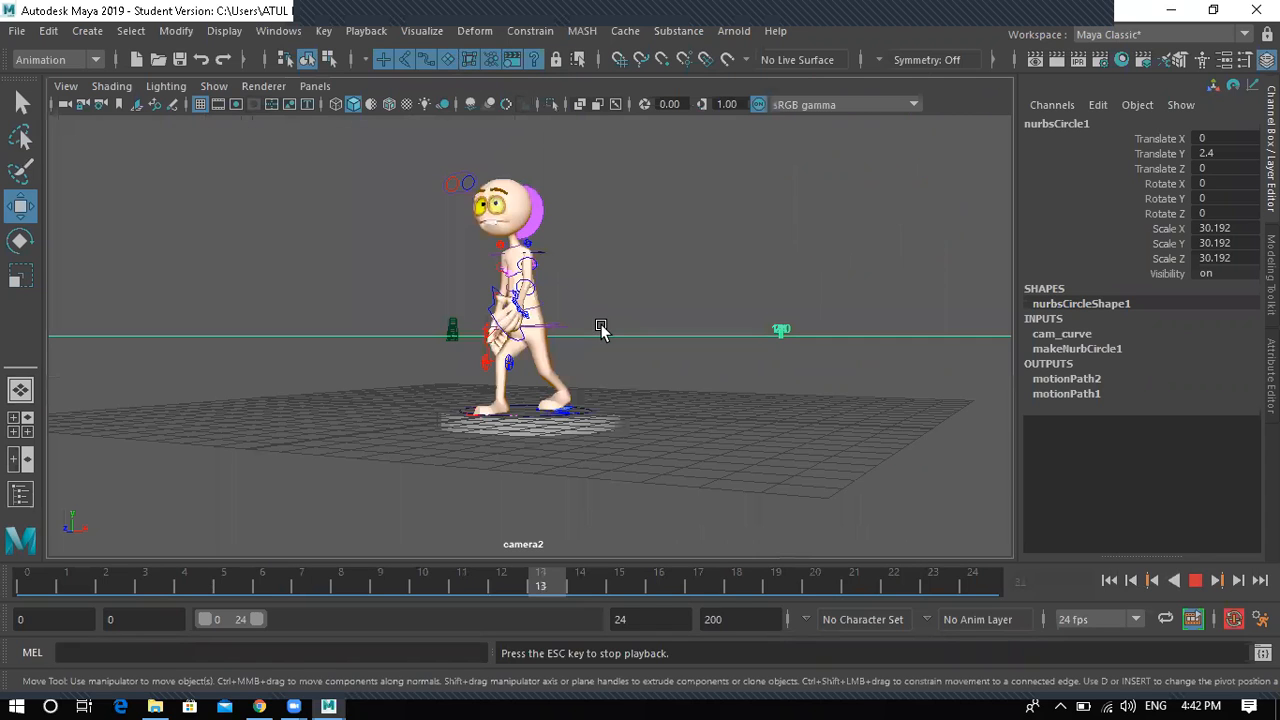
left_click_drag(585, 365, 523, 323, "alt")
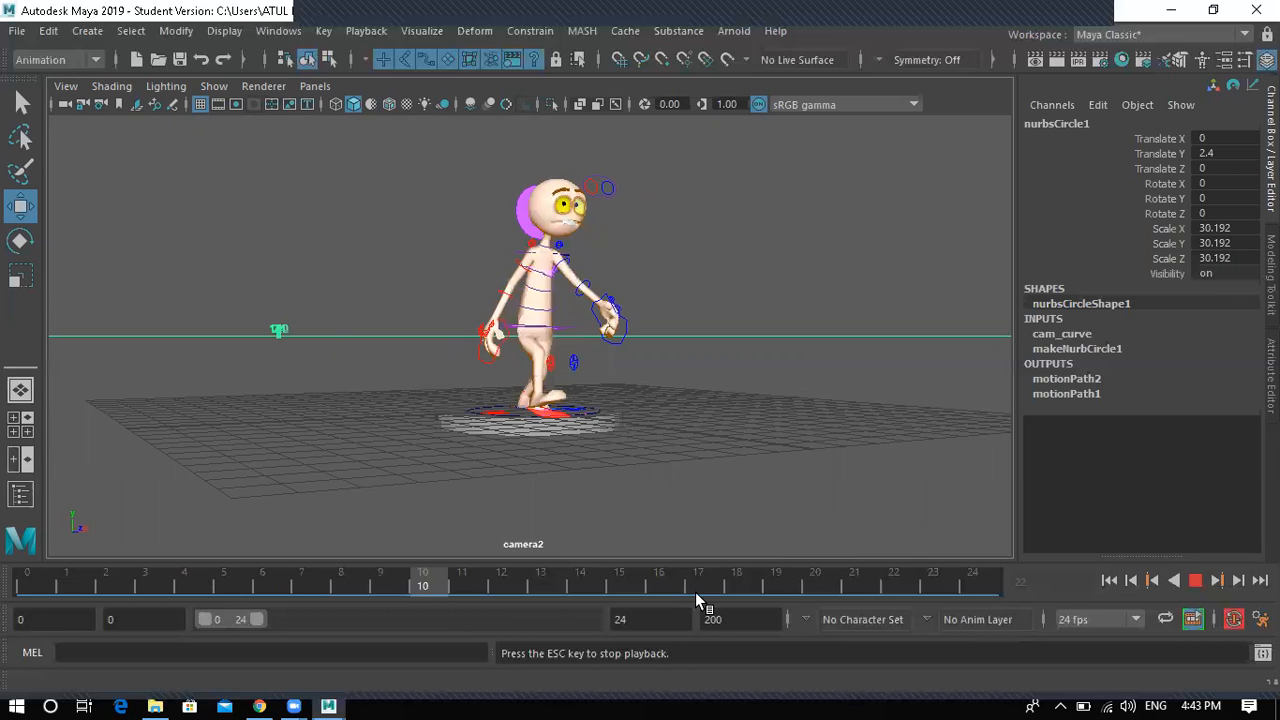
left_click(617, 586)
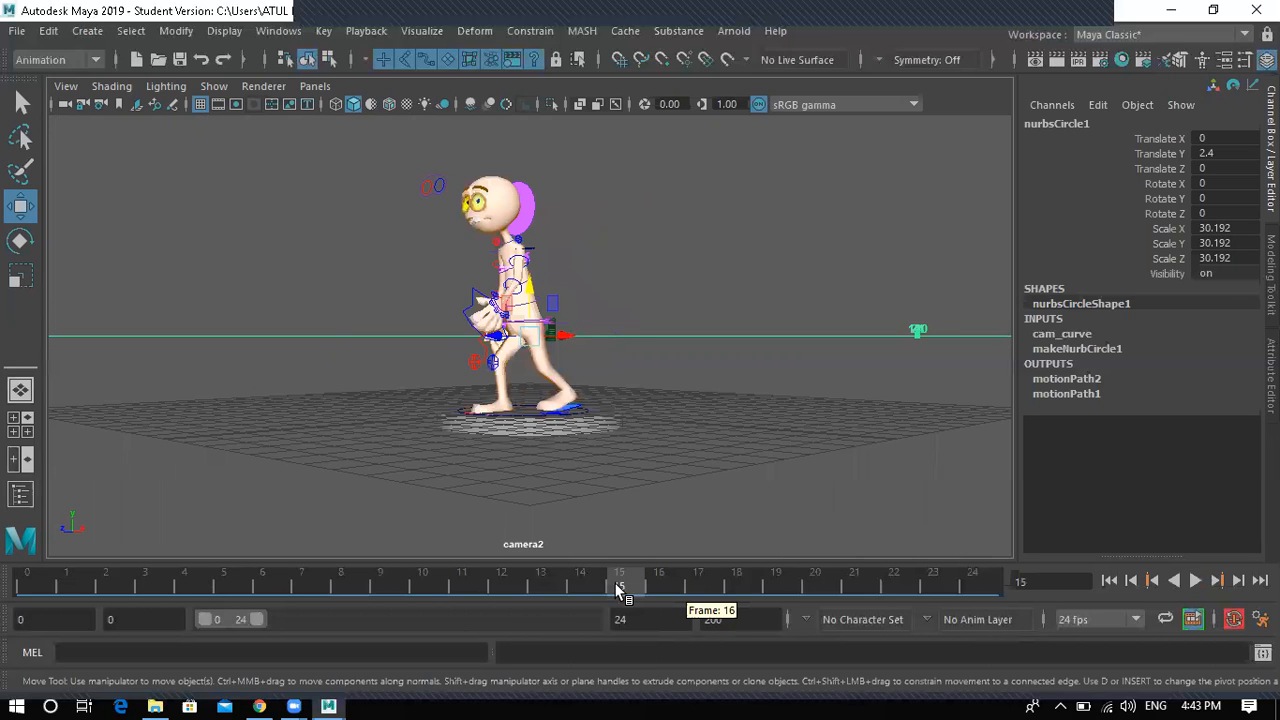
key("alt+v")
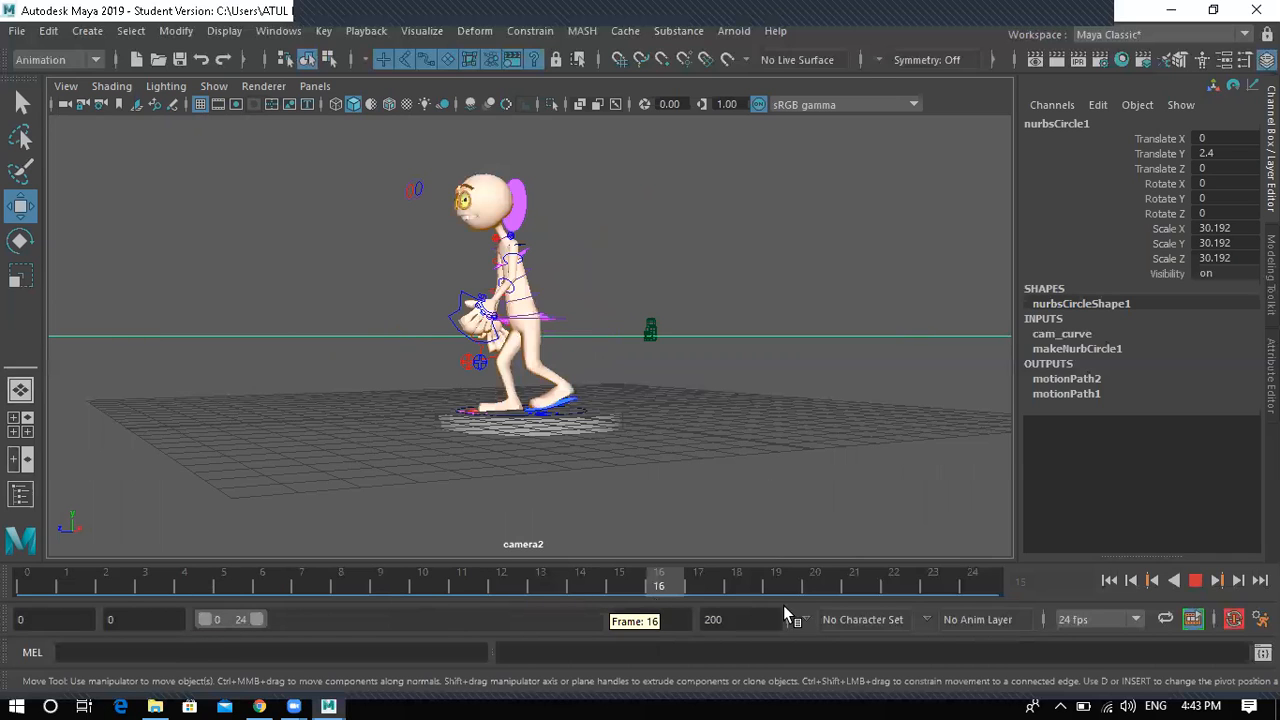
left_click_drag(965, 607, 973, 594)
key("alt+v")
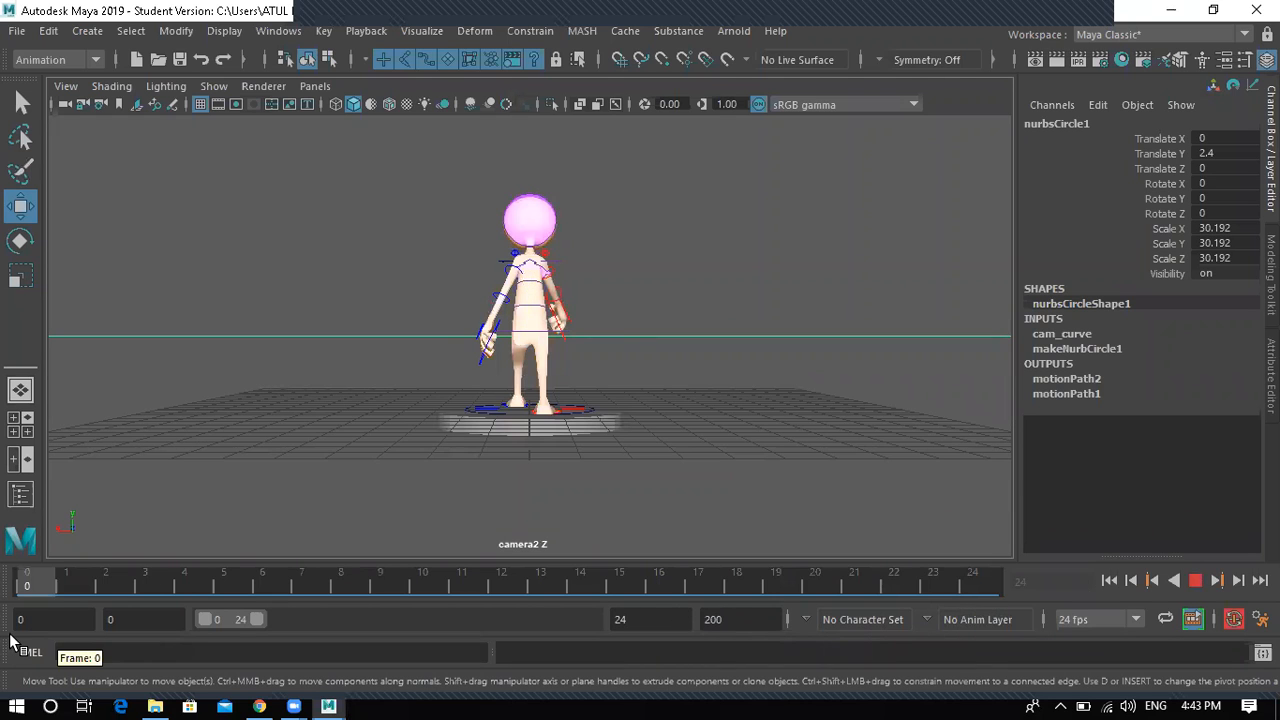
key("alt+v")
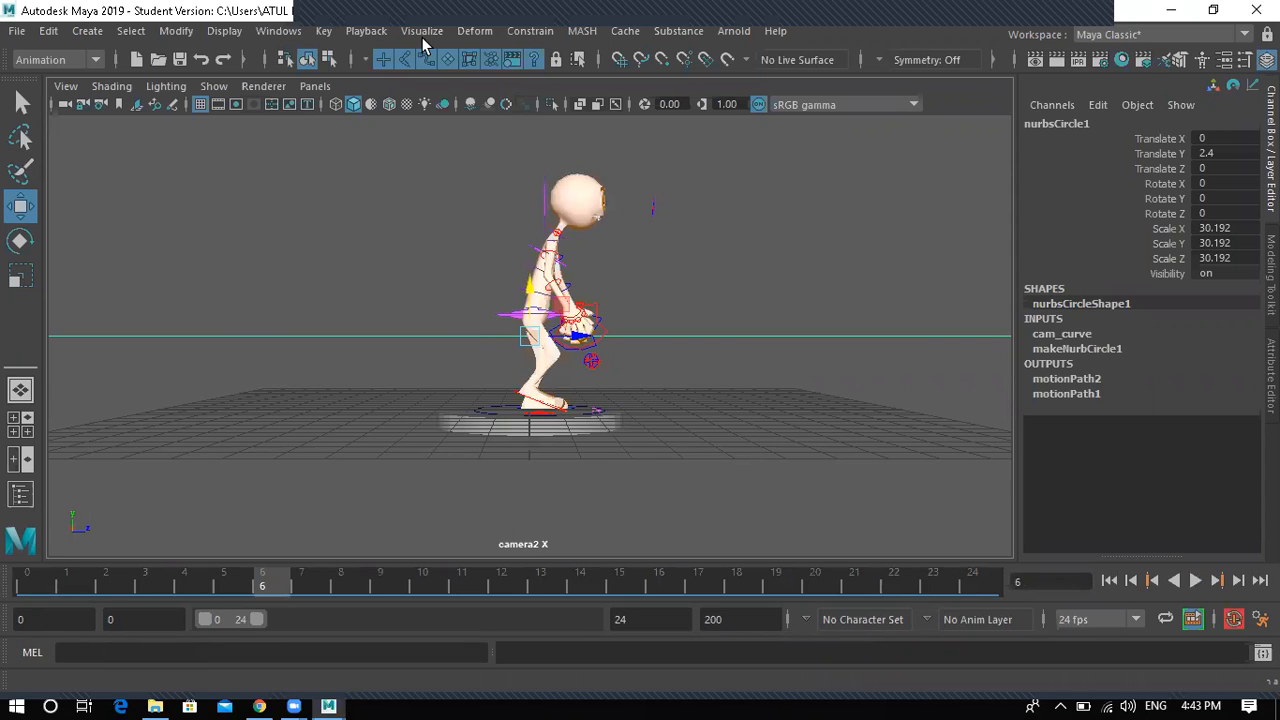
- Open the Graph Editor for the circle, review the pre and post infinity curve options, and close it
left_click(279, 34)
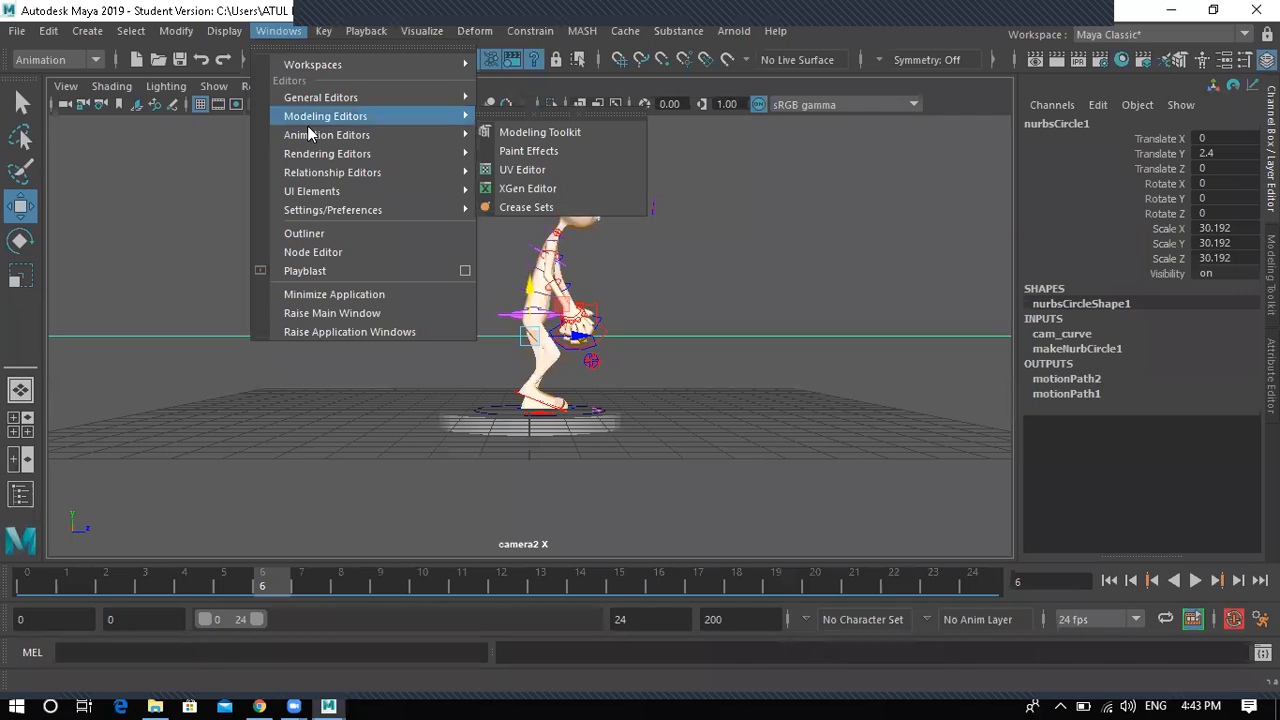
mouse_move(333, 137)
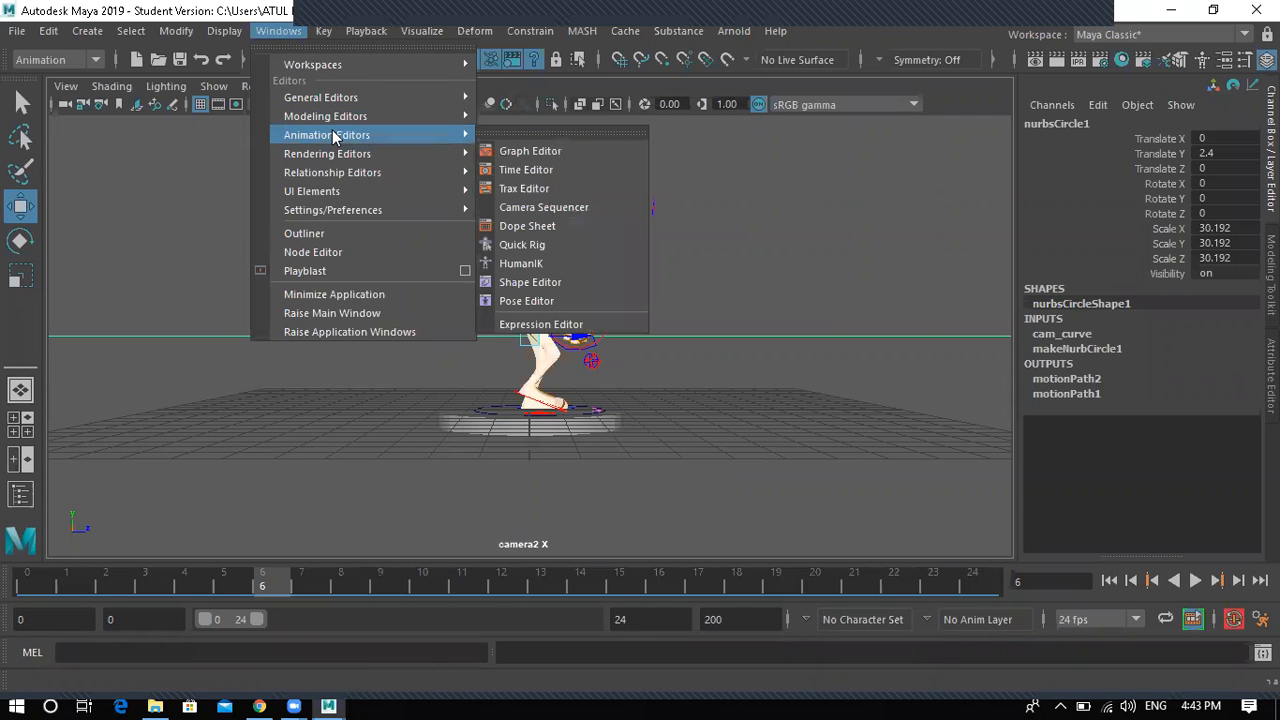
left_click(522, 150)
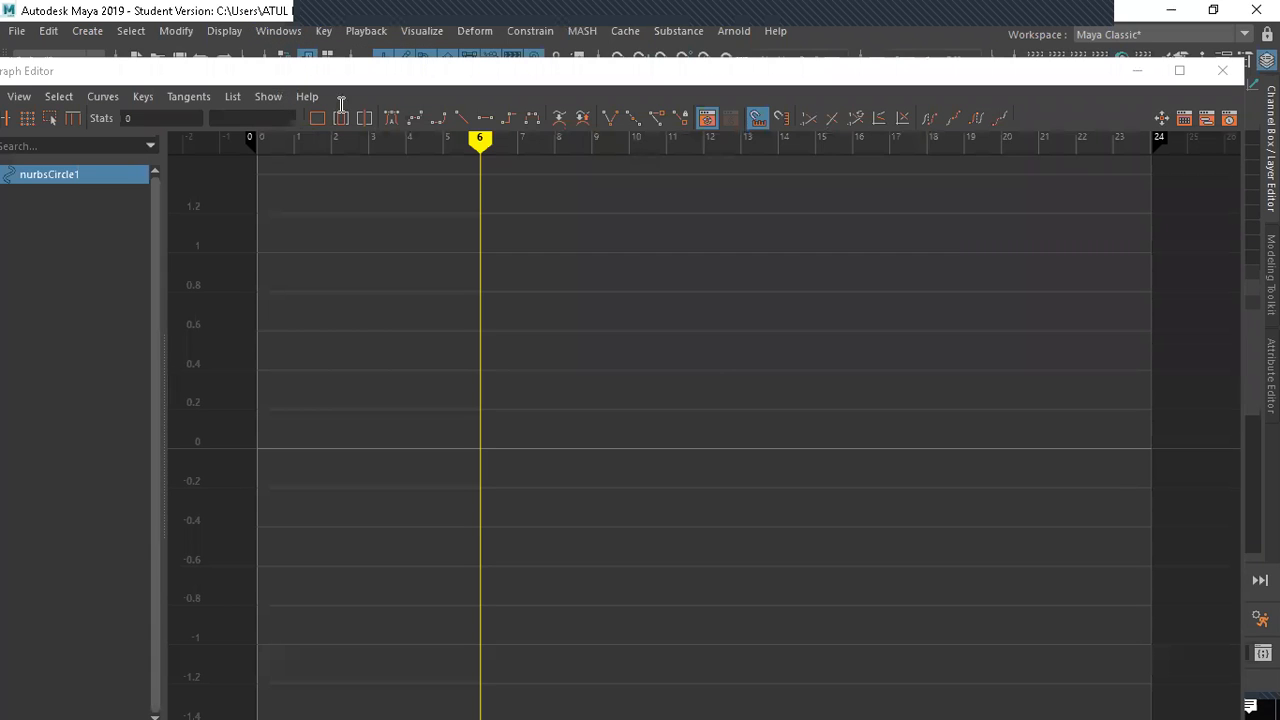
left_click_drag(116, 73, 221, 62)
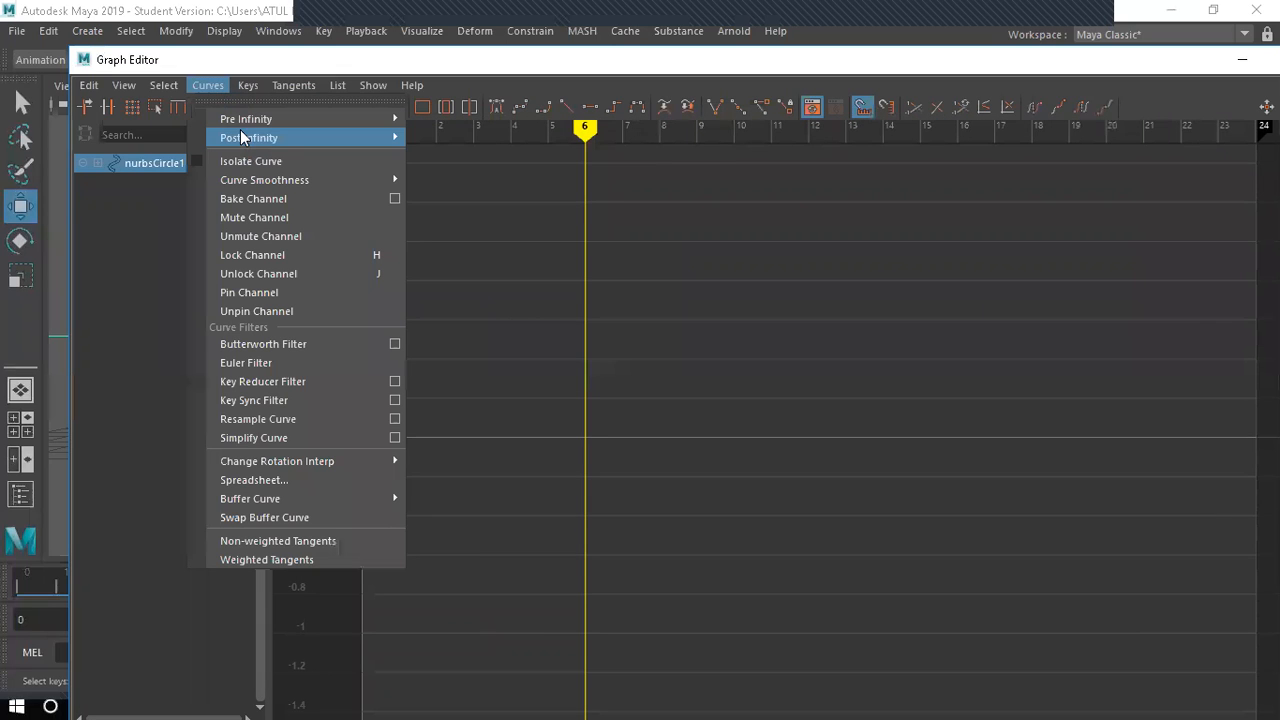
mouse_move(249, 137)
mouse_move(352, 118)
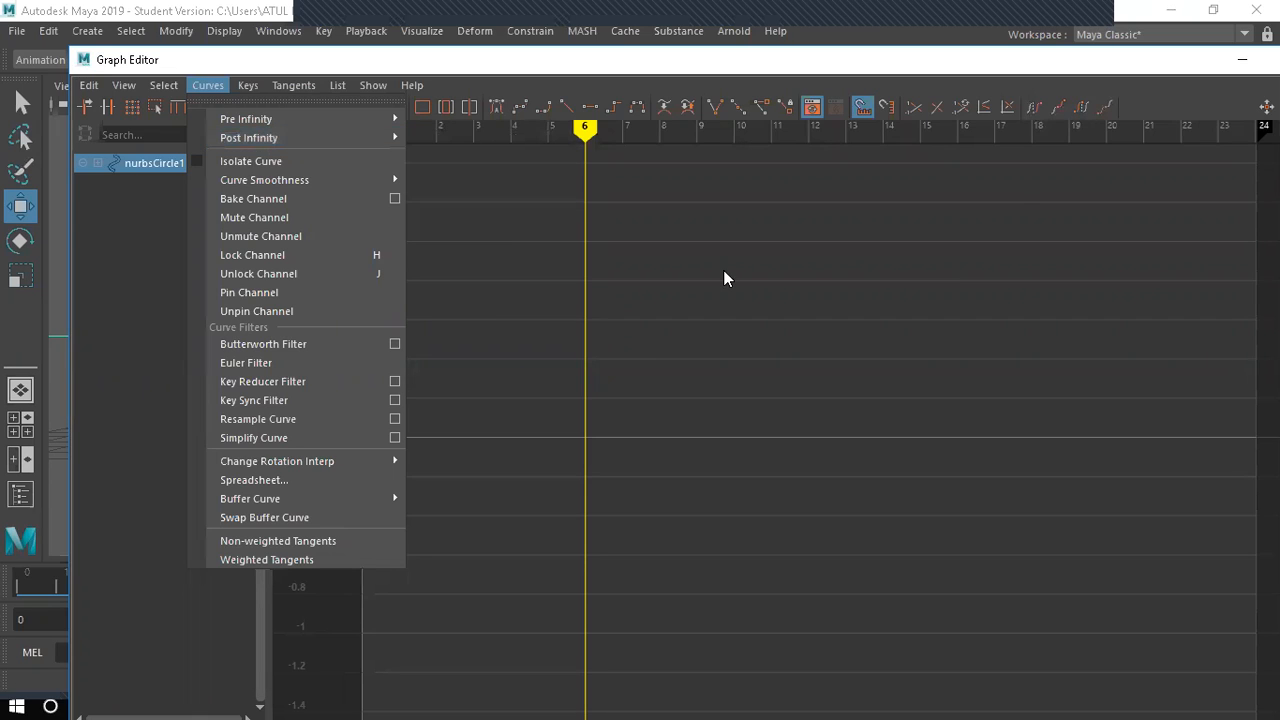
left_click(424, 66)
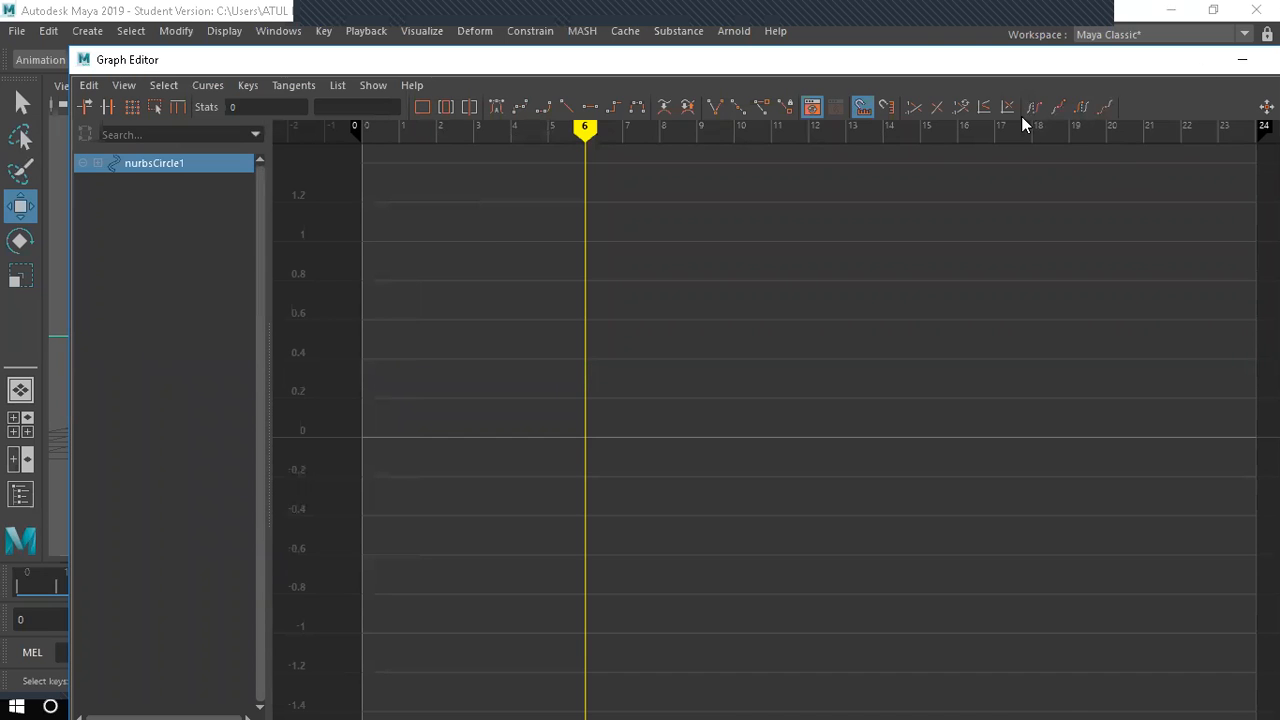
left_click_drag(1026, 62, 751, 116)
left_click(1049, 117)
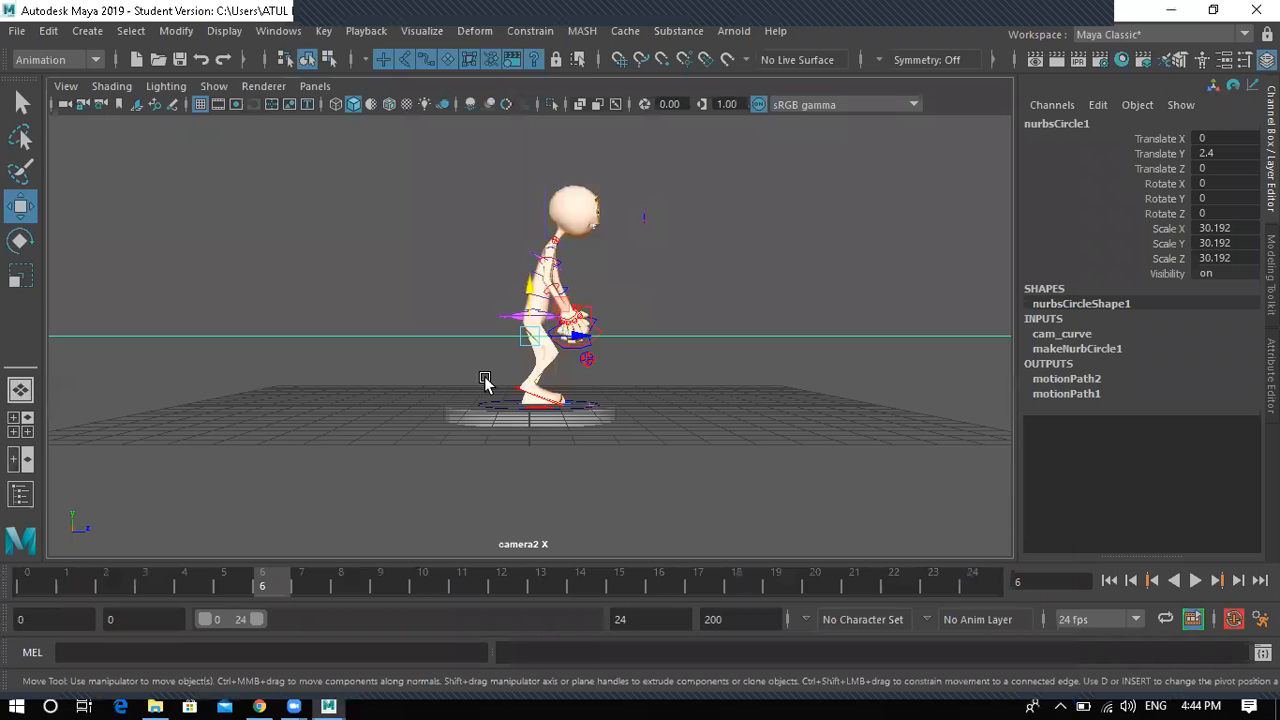
left_click_drag(483, 377, 555, 323, "alt")
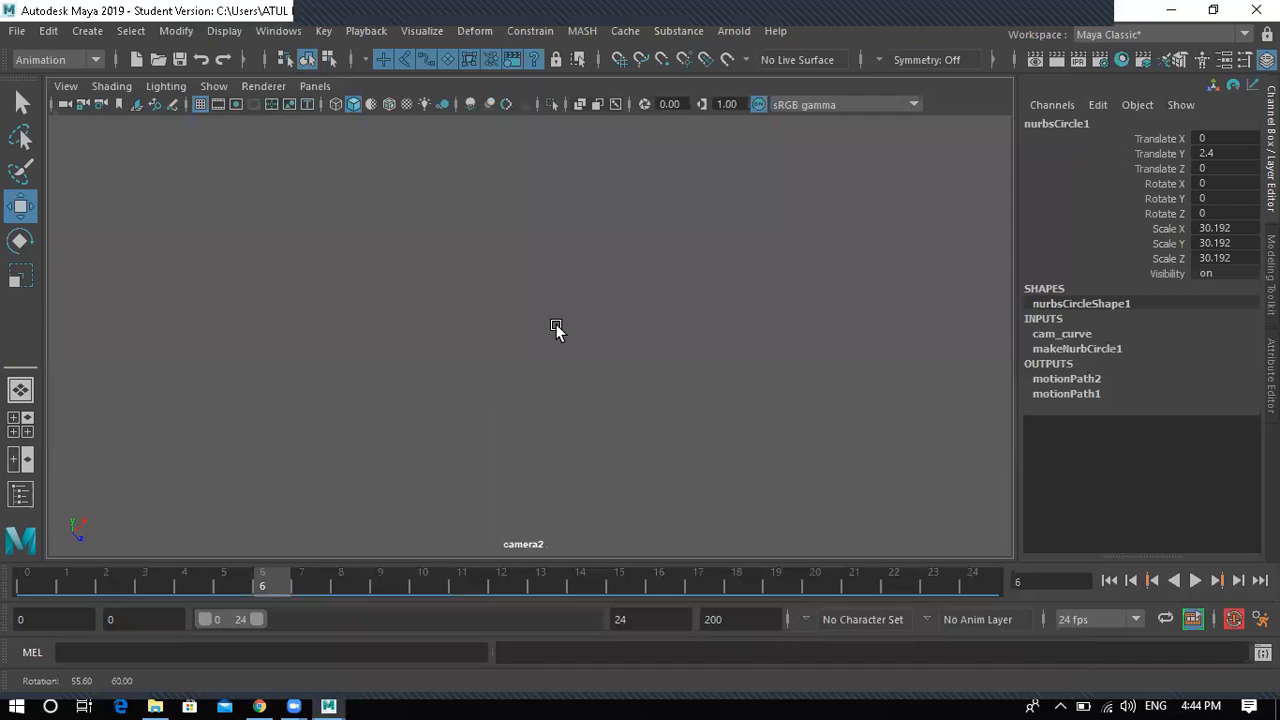
key("ctrl+z")
key("ctrl+z")
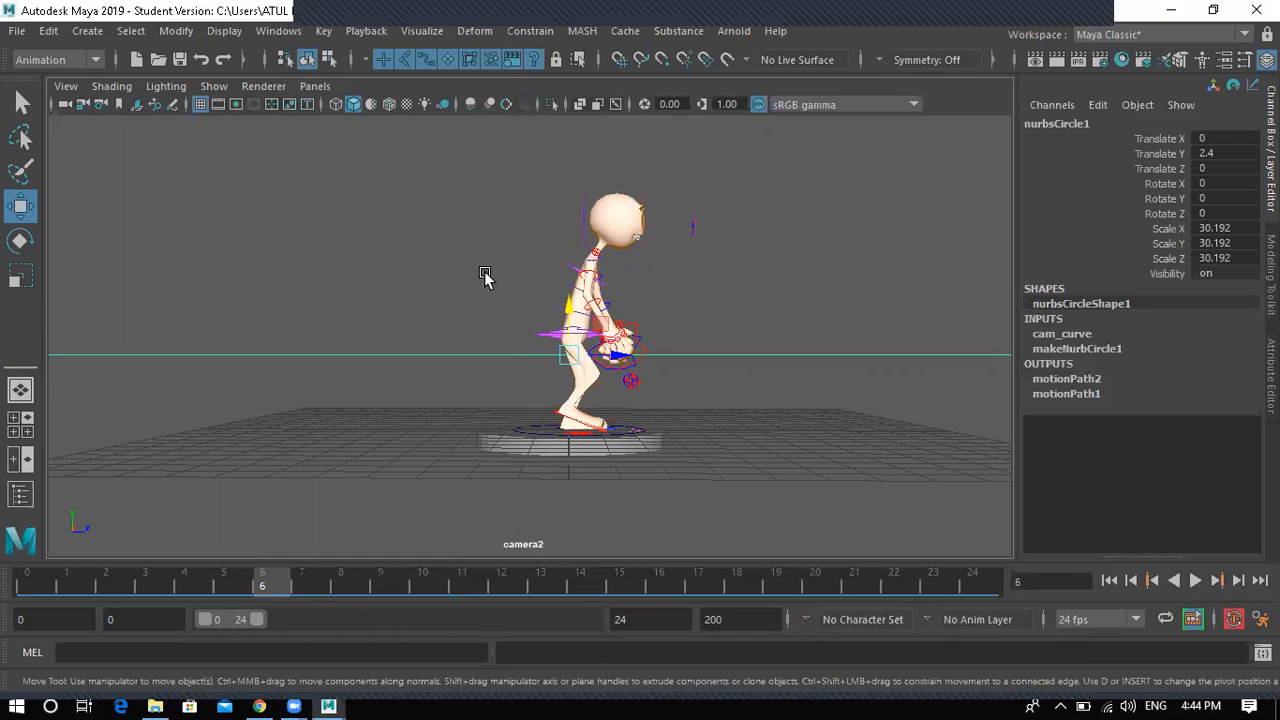
- Save the scene to the Desktop as a new Maya Binary file named "walk cycle class2.mb"
left_click(17, 31)
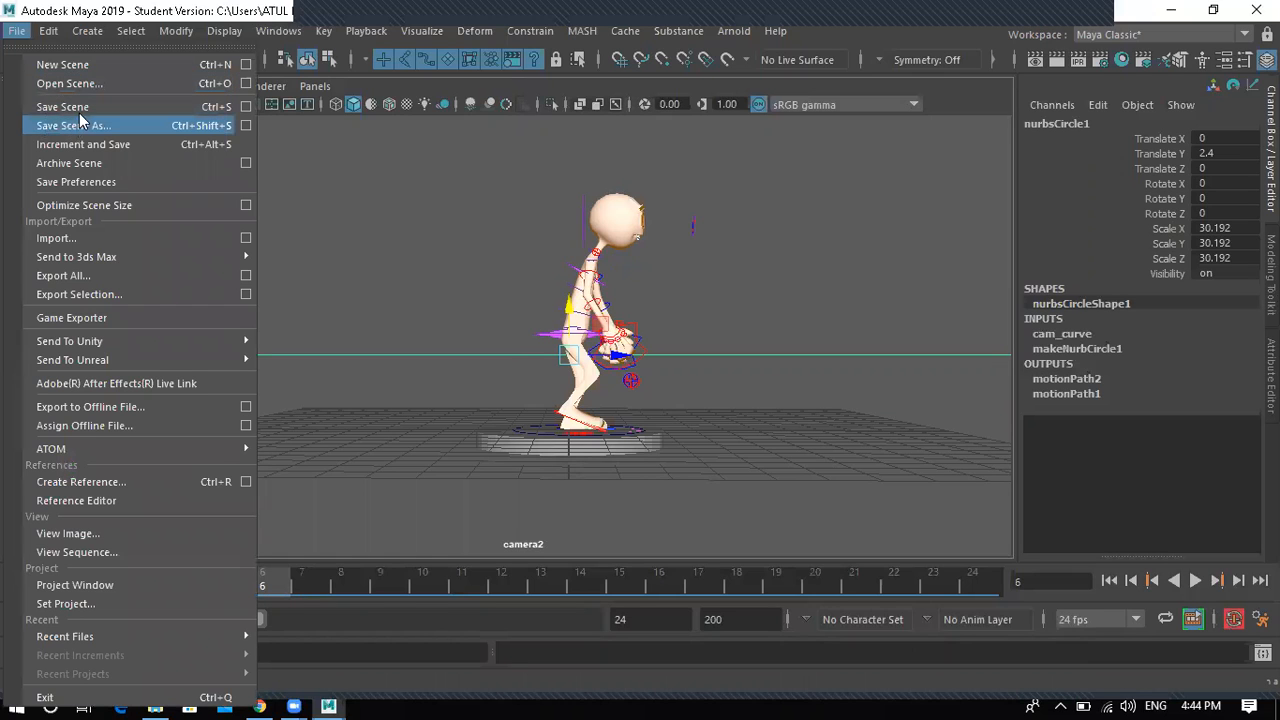
left_click(81, 126)
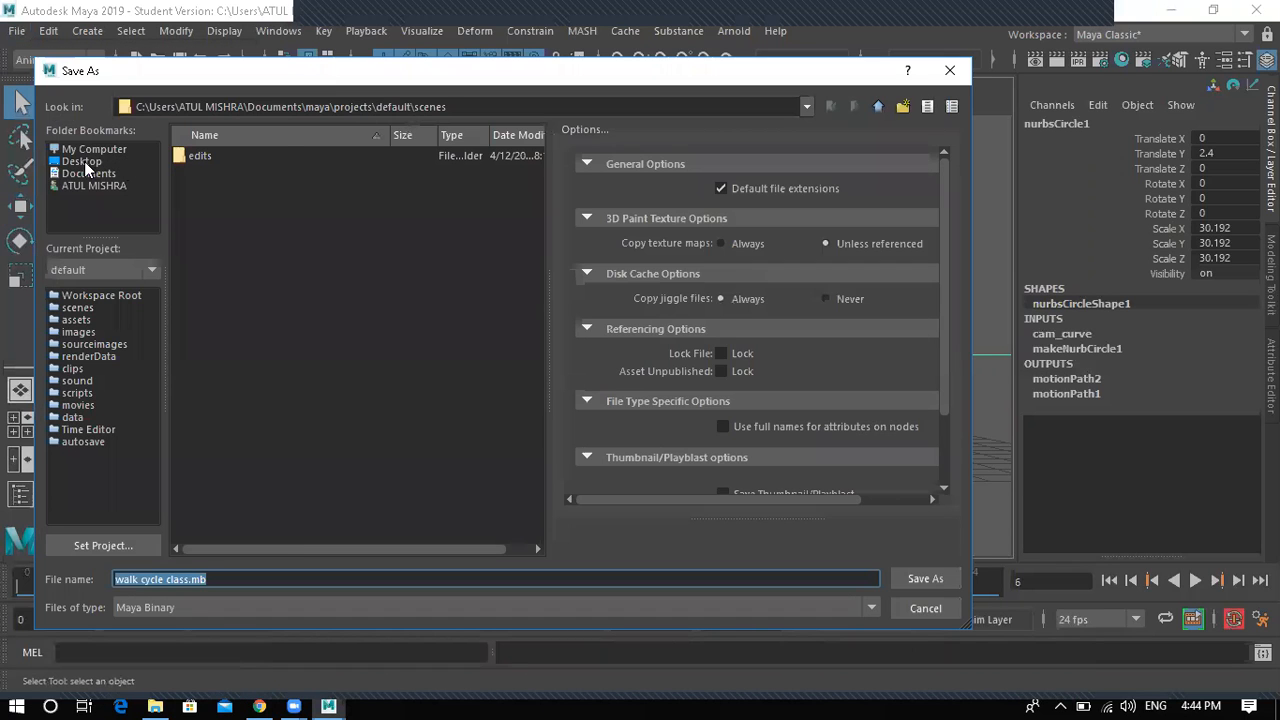
left_click(82, 161)
left_click(242, 188)
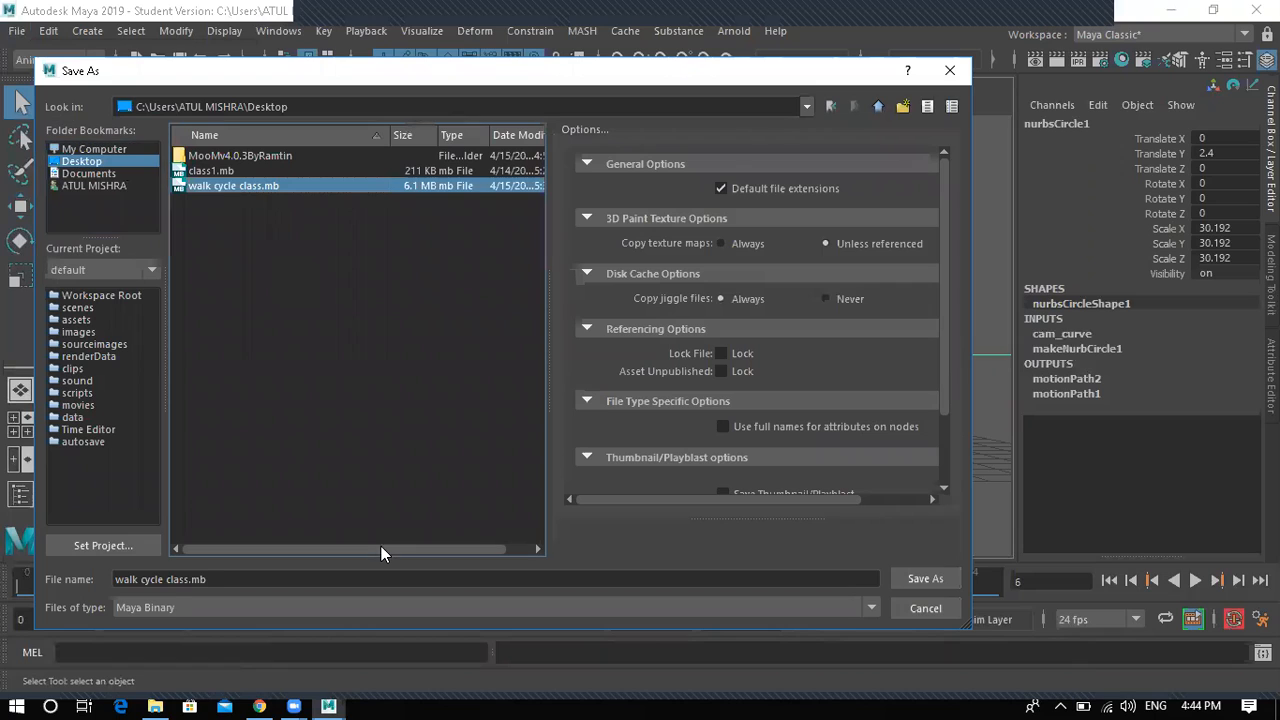
left_click(190, 579)
type("2")
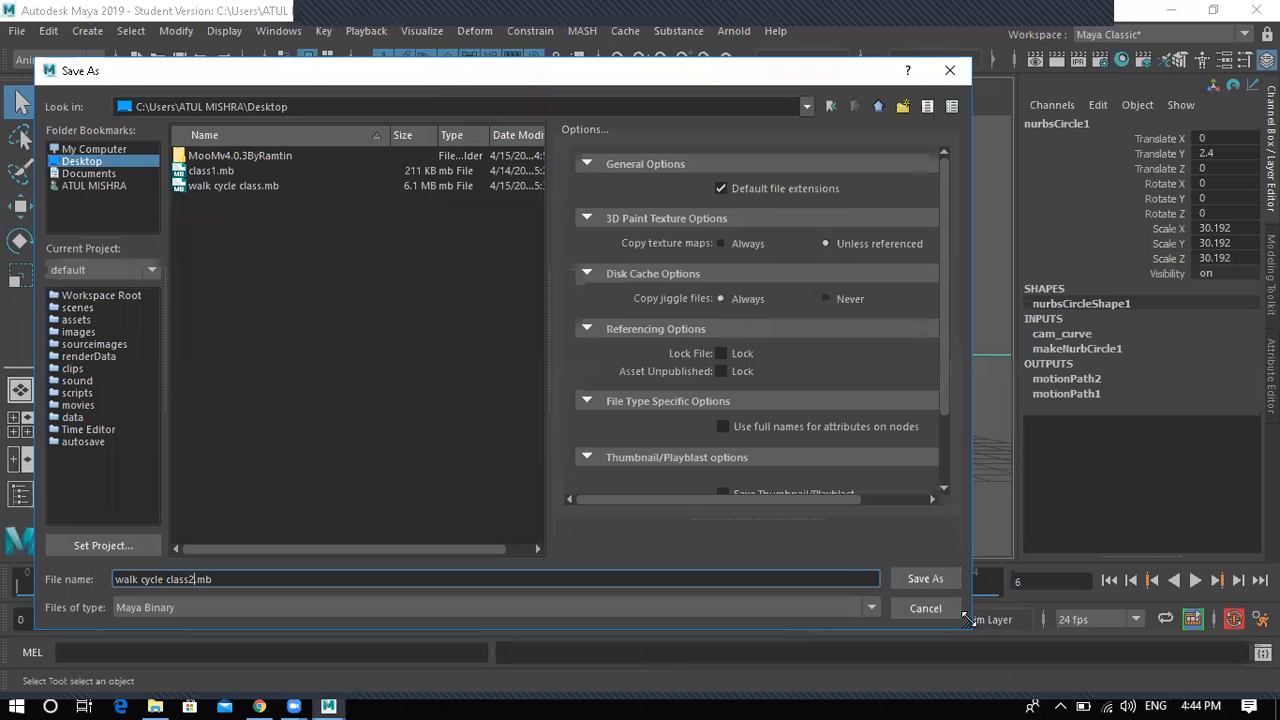
left_click(924, 580)
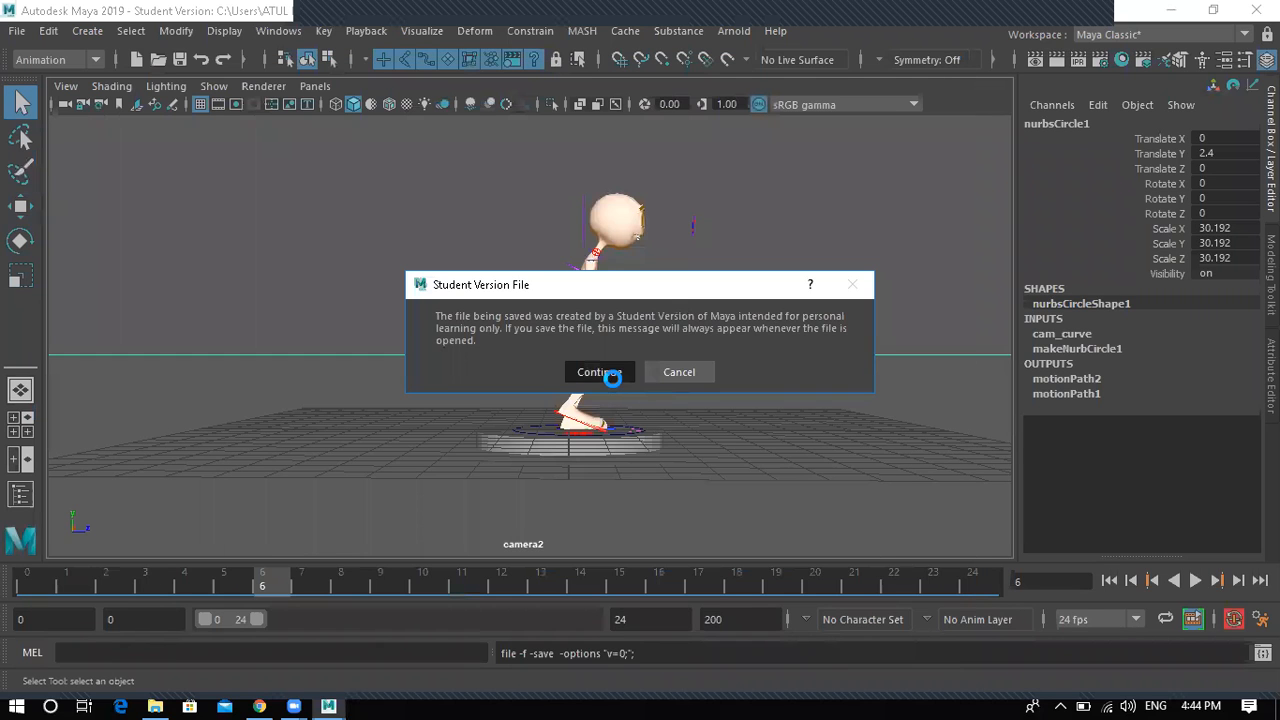
- Accept the student version notice to finish saving the walk cycle, and start a new empty scene
left_click(605, 376)
key("w")
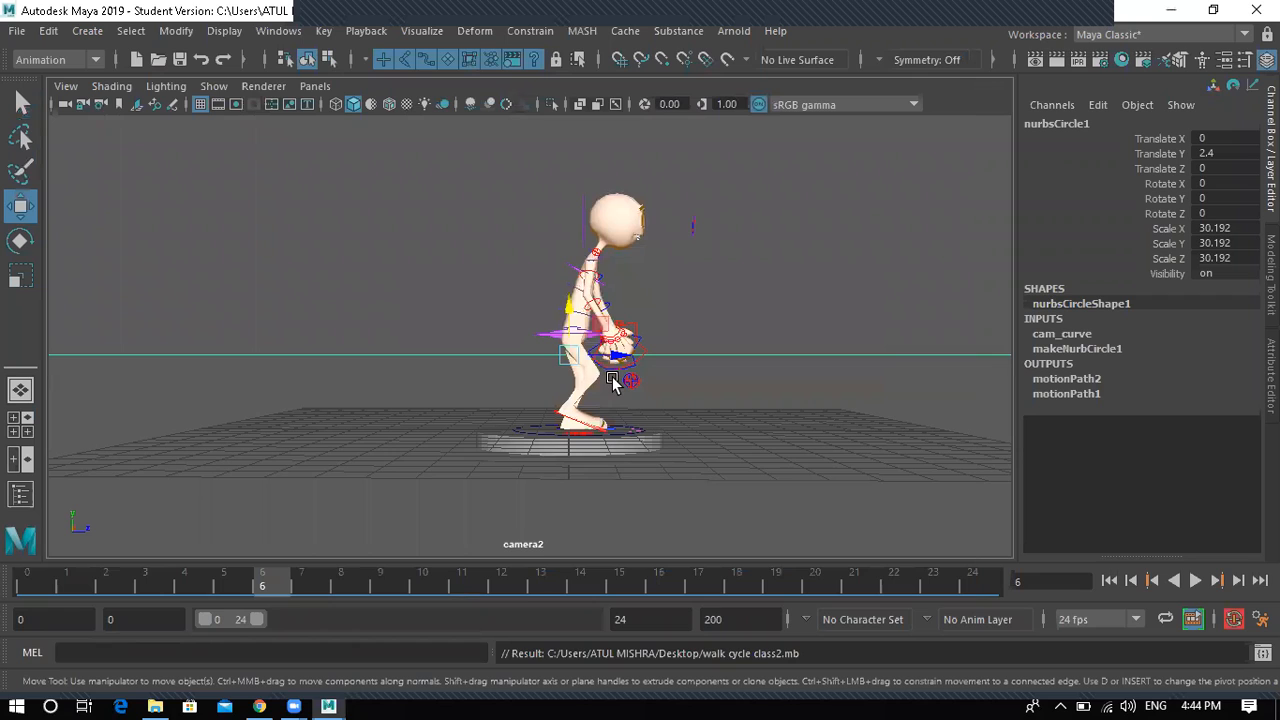
left_click(22, 38)
left_click(47, 86)
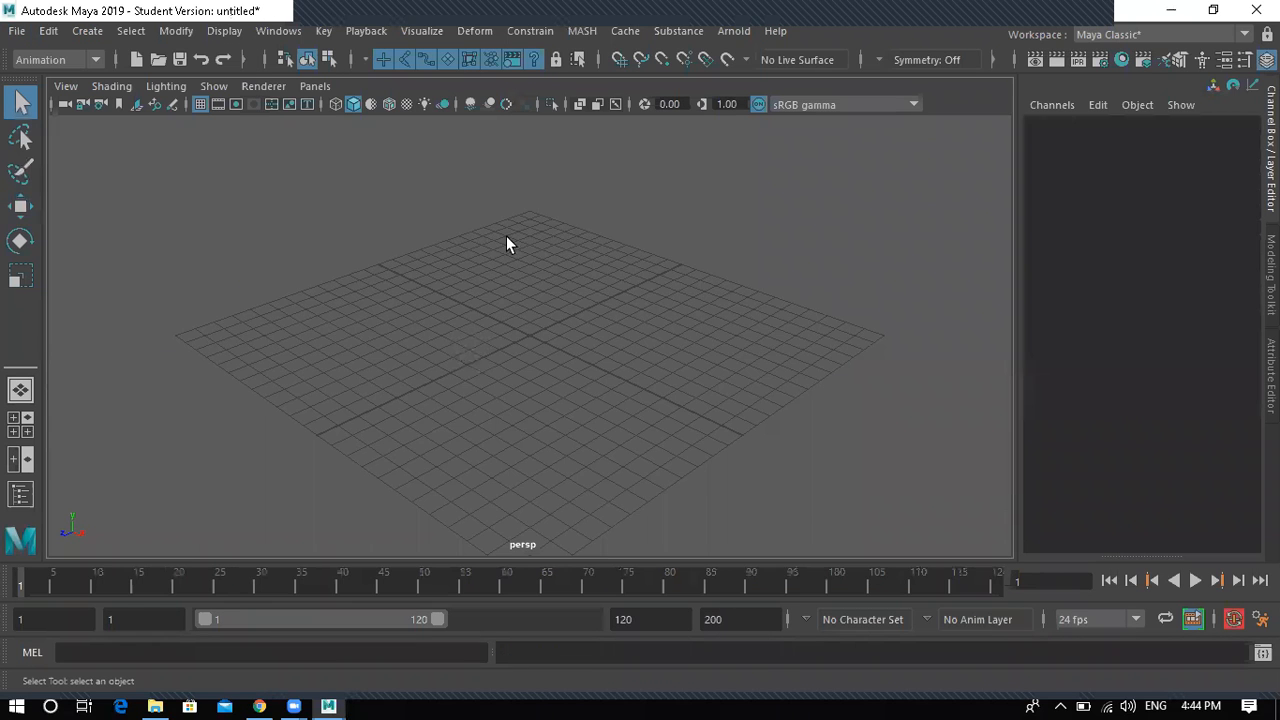
- Create a polygon cylinder at the origin, working in the top view
key("space")
key("space")
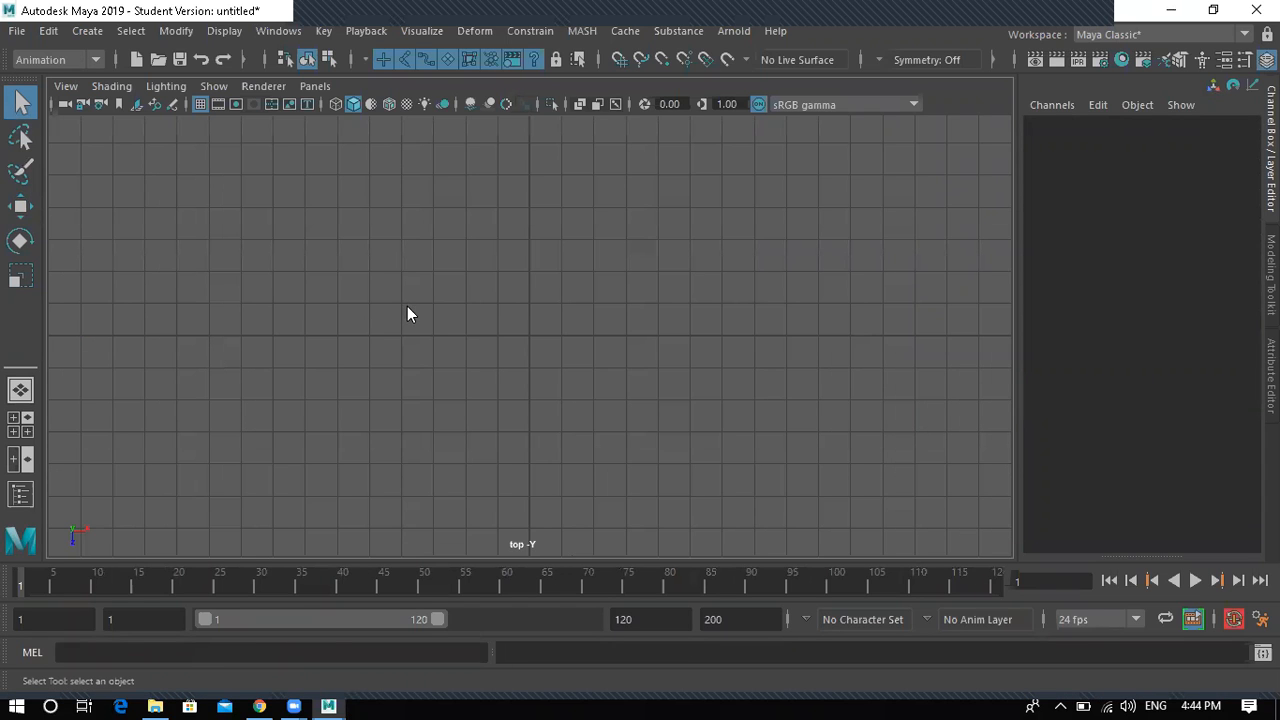
right_click_drag(407, 306, 298, 305, "shift")
scroll(564, 331, "up", 5)
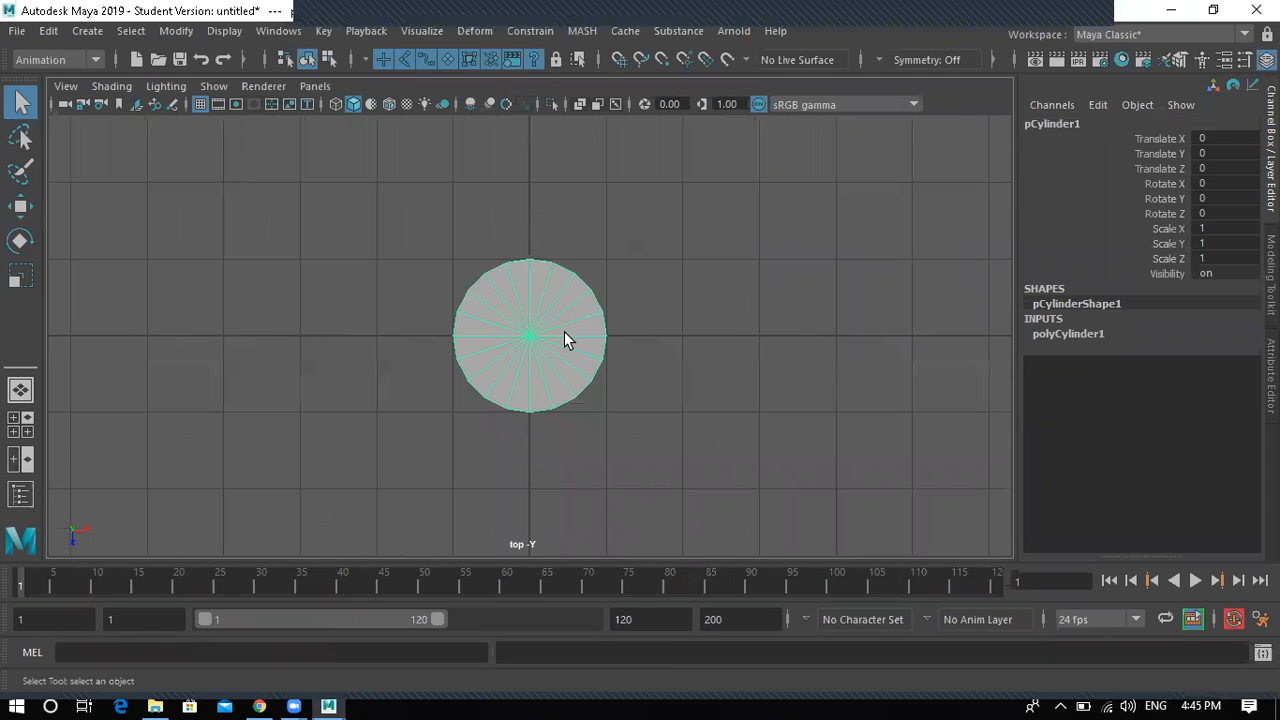
scroll(564, 331, "up", 3)
- Set the cylinder's Subdivisions Axis to 40 and deselect it
left_click(1041, 331)
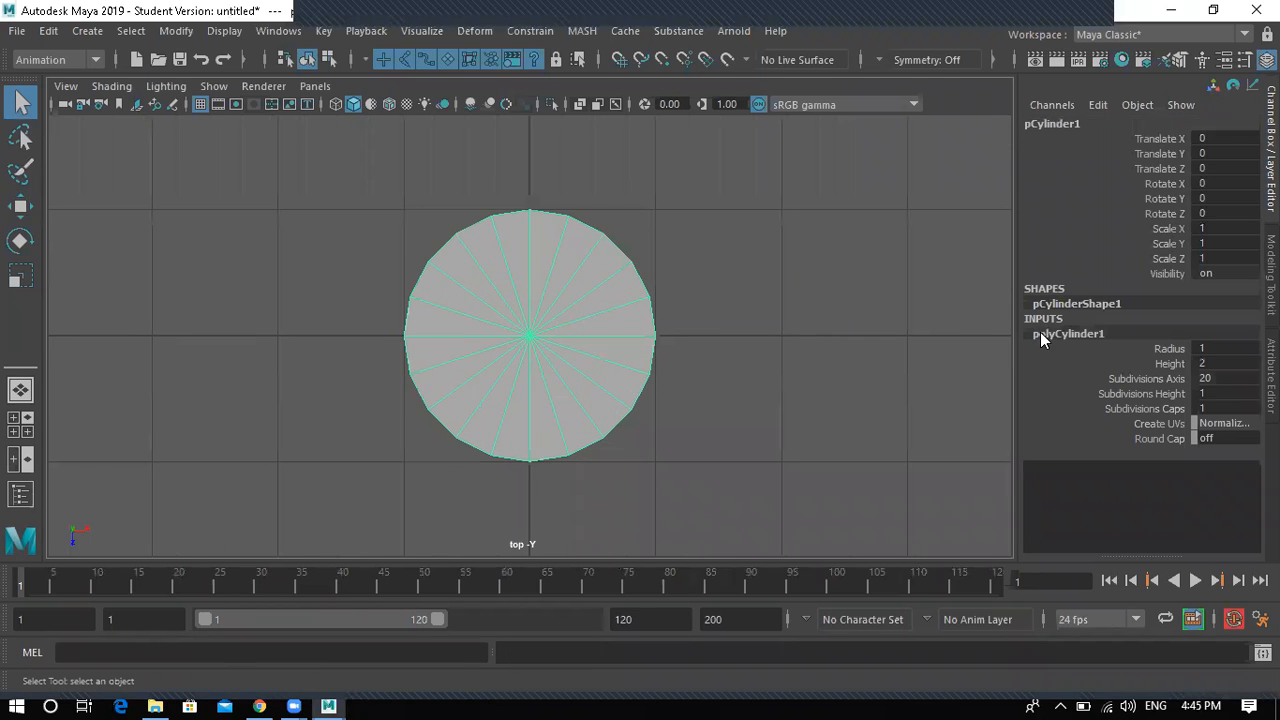
double_click(1218, 378)
type("40")
key("Return")
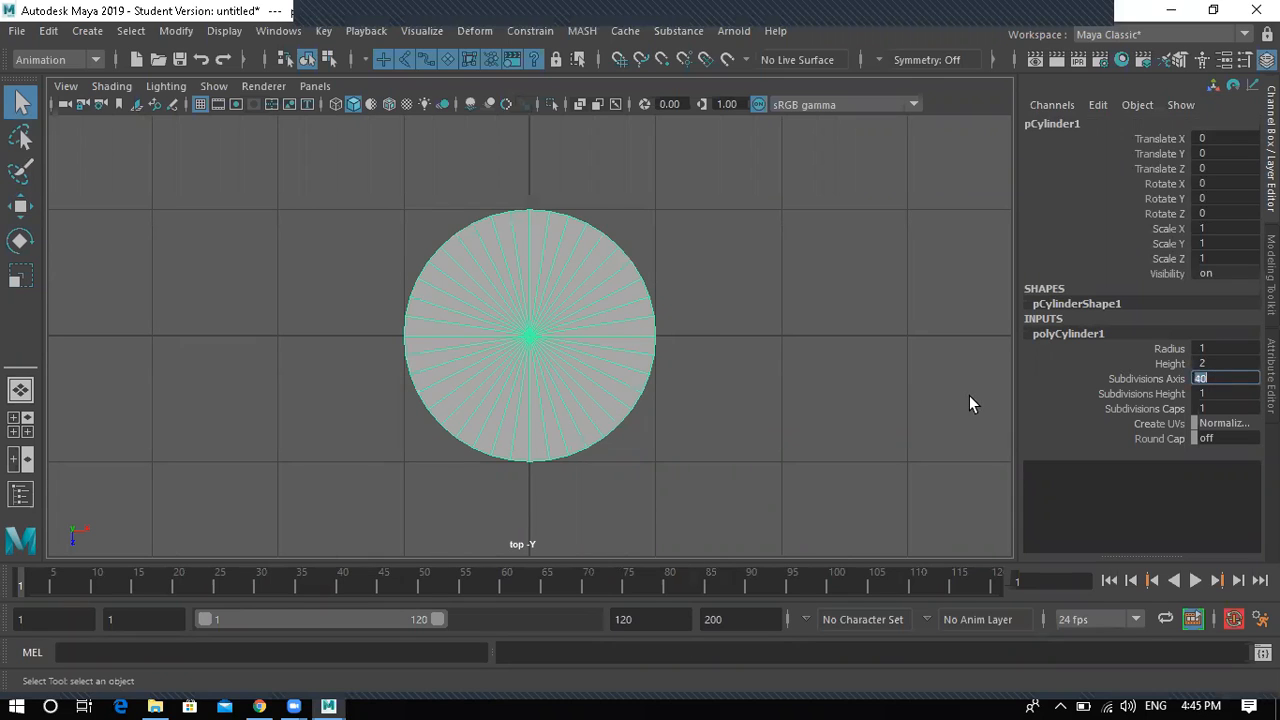
left_click(907, 265)
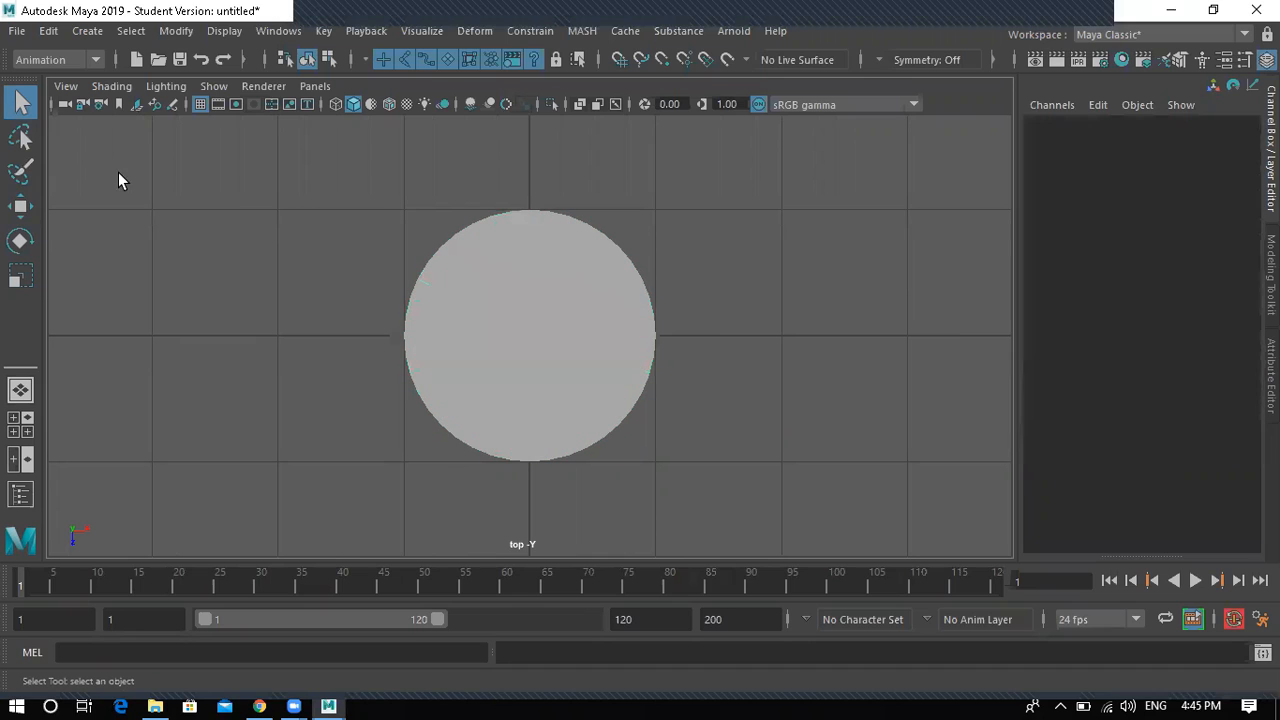
- Create a 3D Type object and show it in the perspective view
left_click(90, 32)
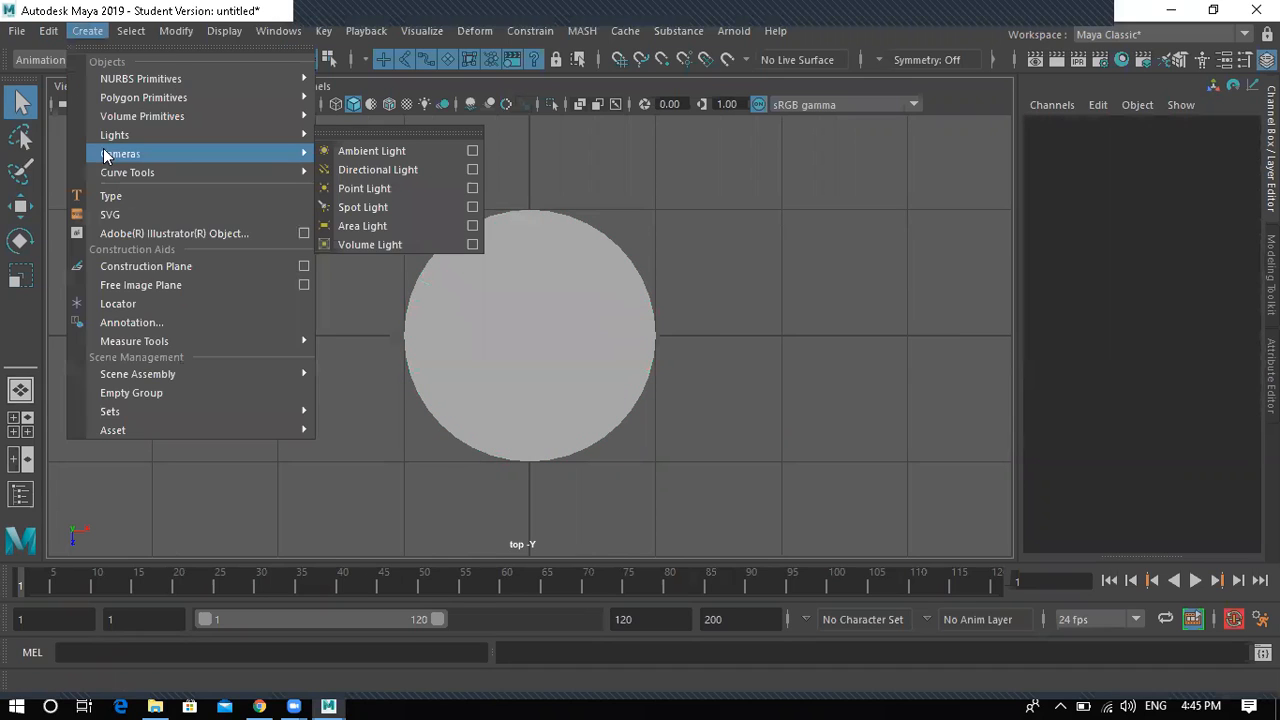
left_click(161, 197)
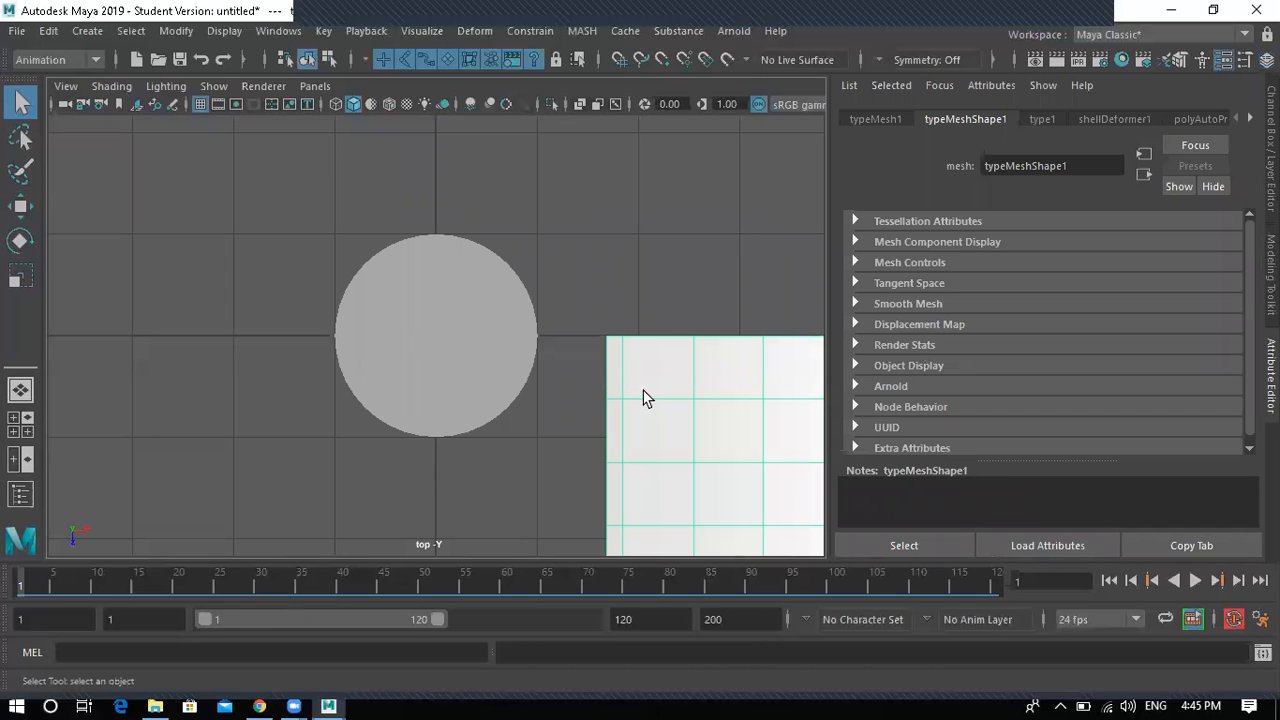
scroll(643, 397, "down", 5)
scroll(643, 392, "down", 1)
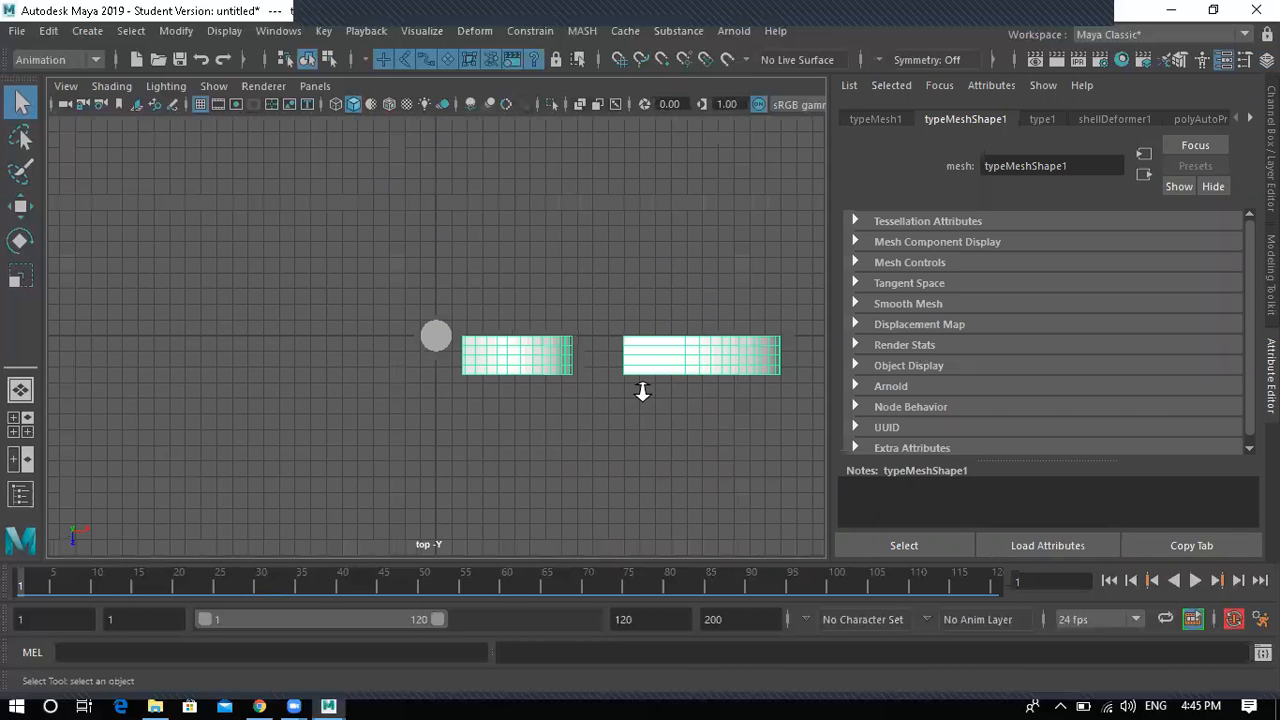
key("space")
key("space")
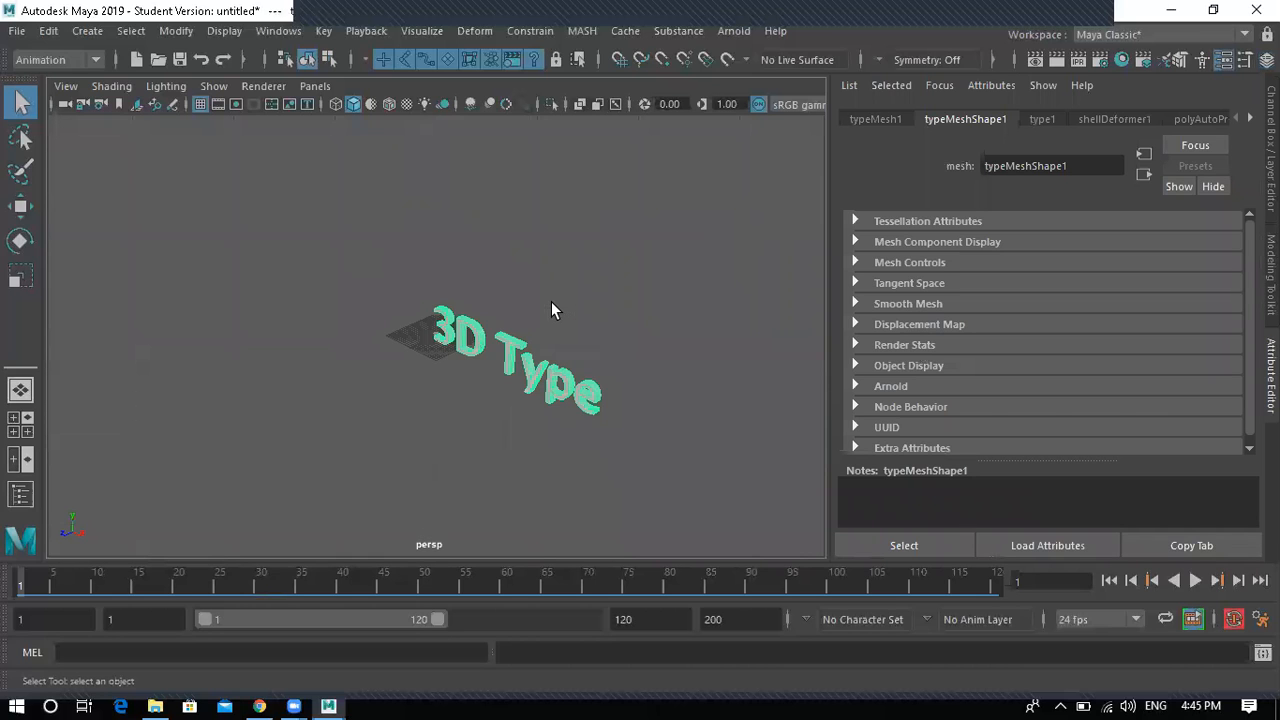
left_click(1249, 121)
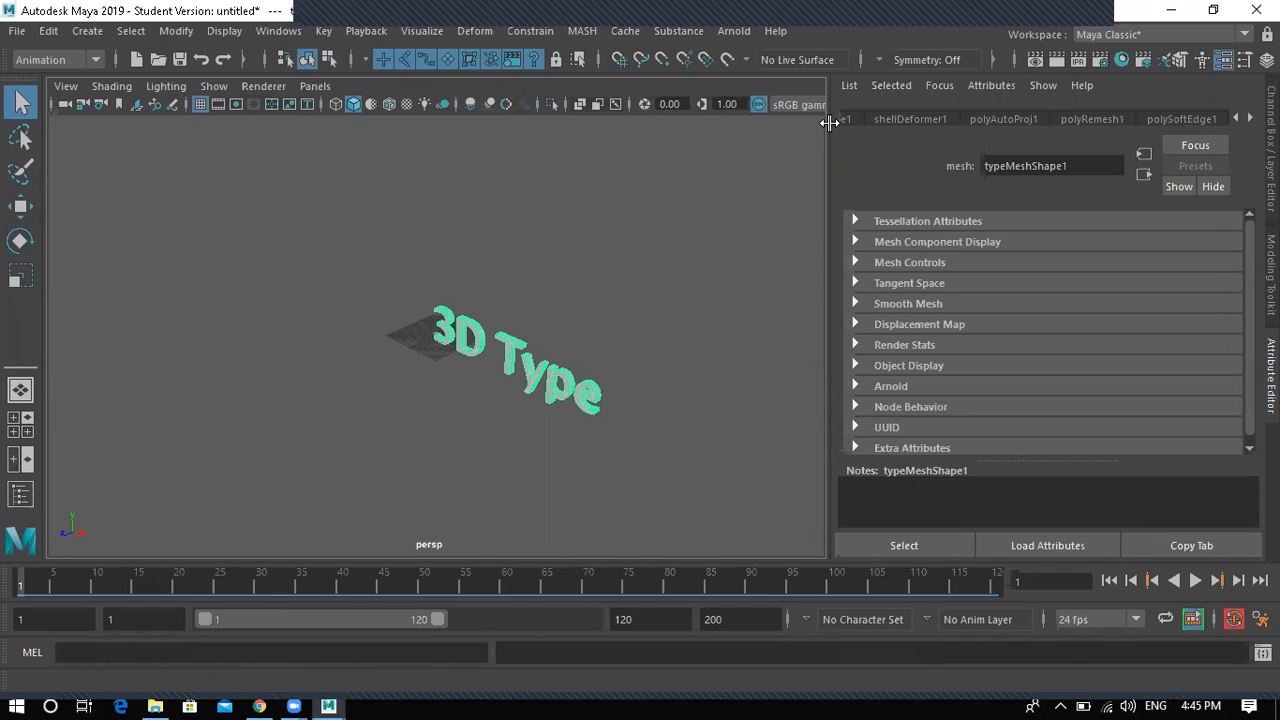
left_click(1236, 119)
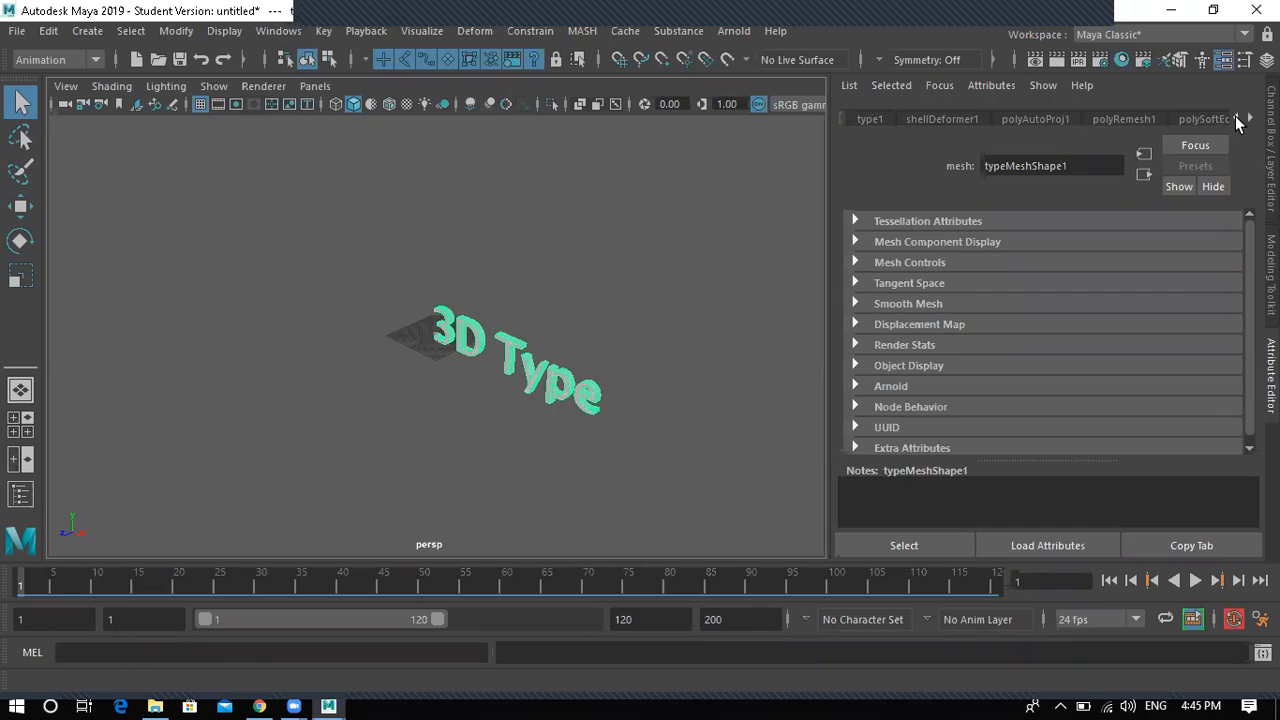
left_click(974, 119)
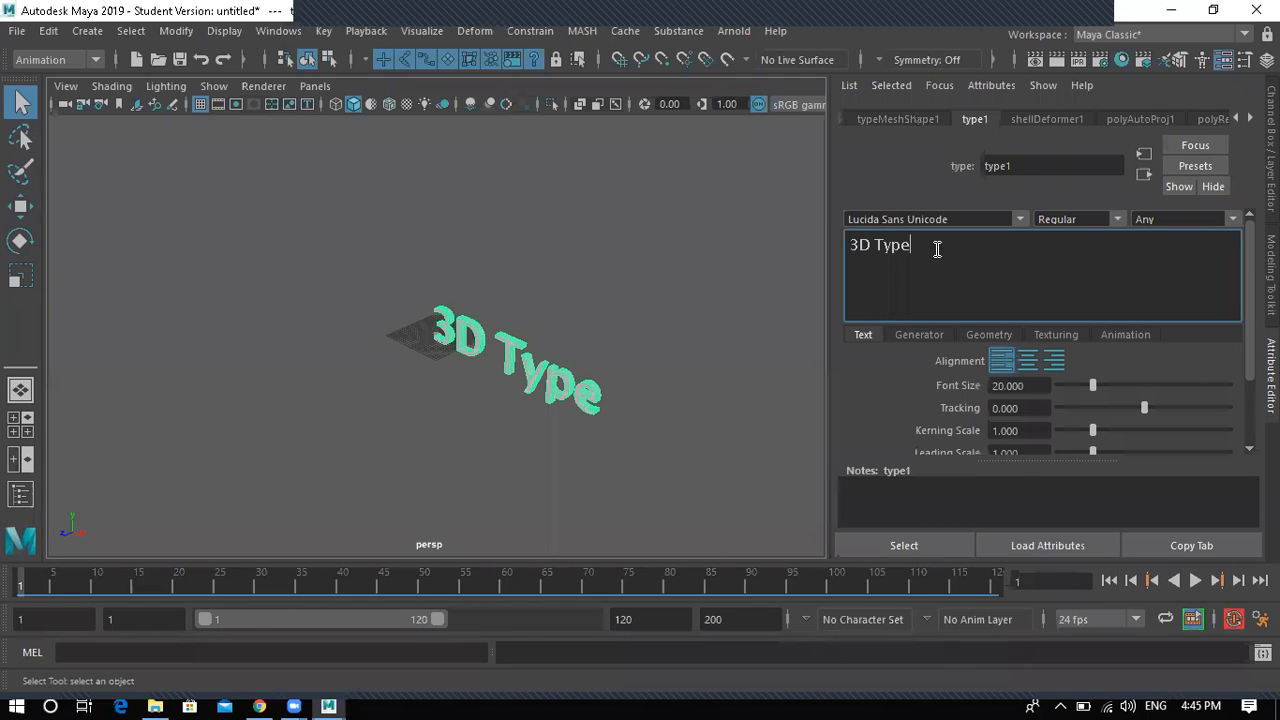
triple_click(890, 248)
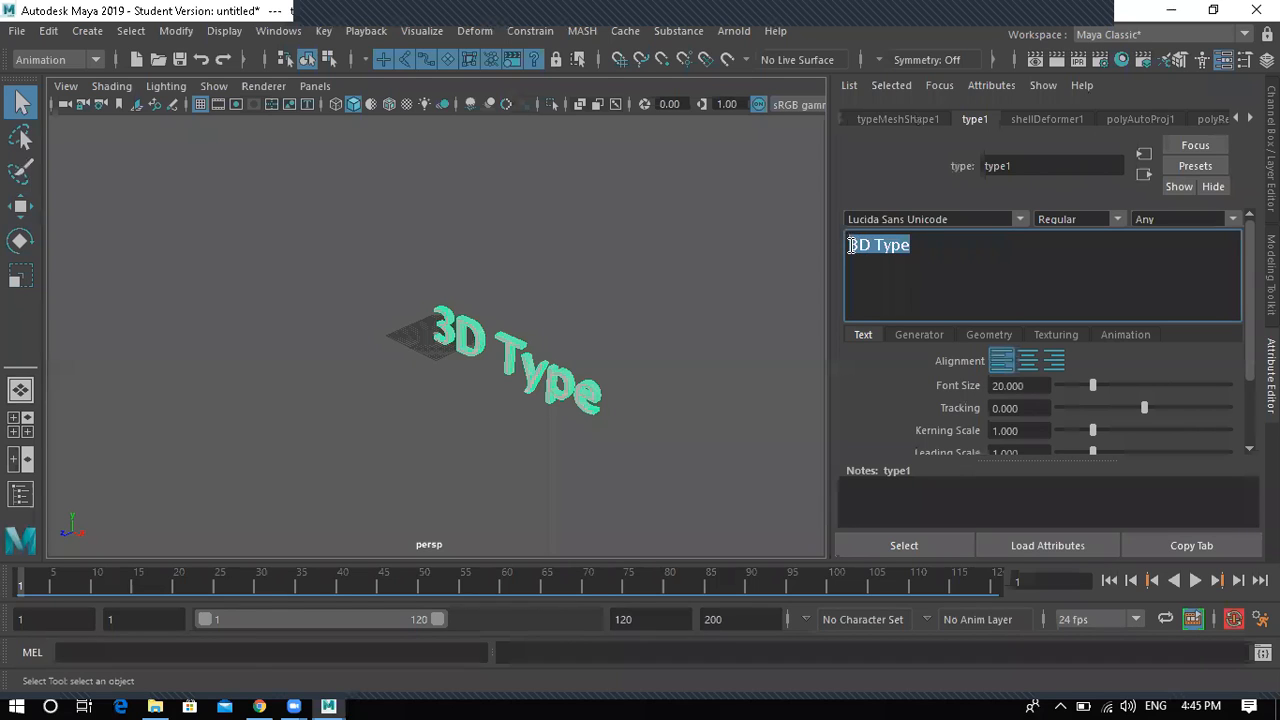
type("123456")
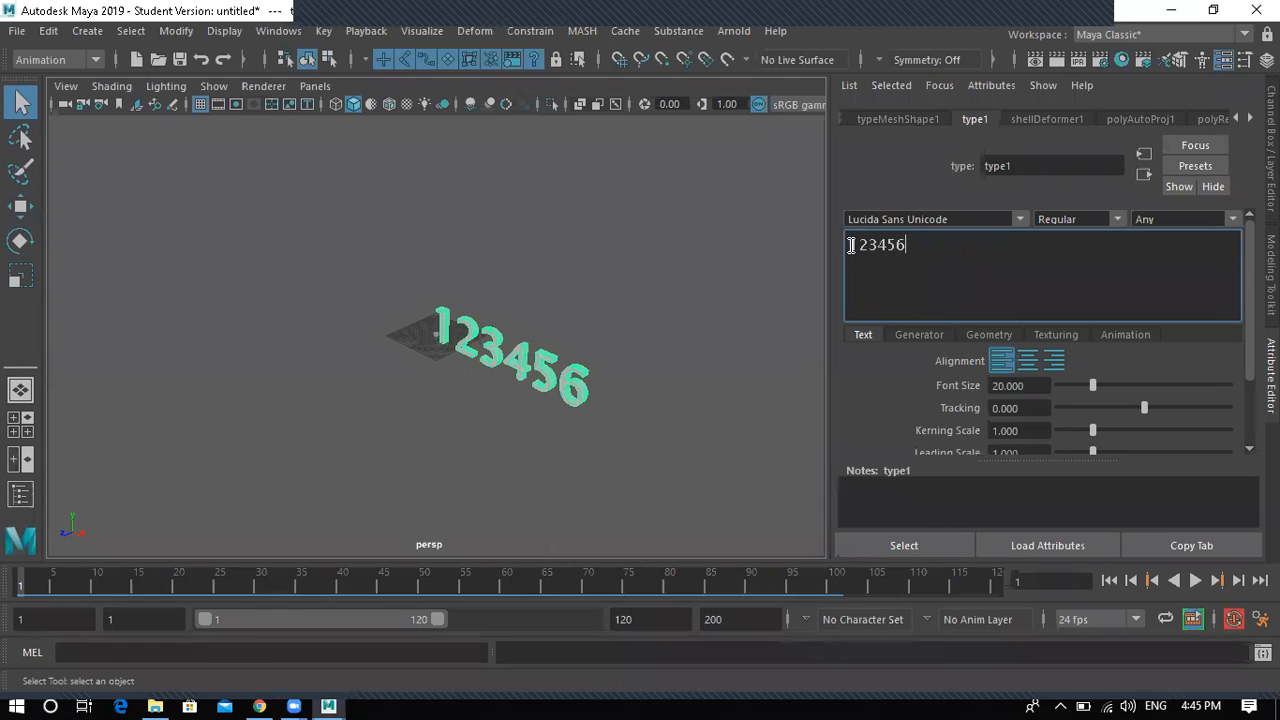
type("78910")
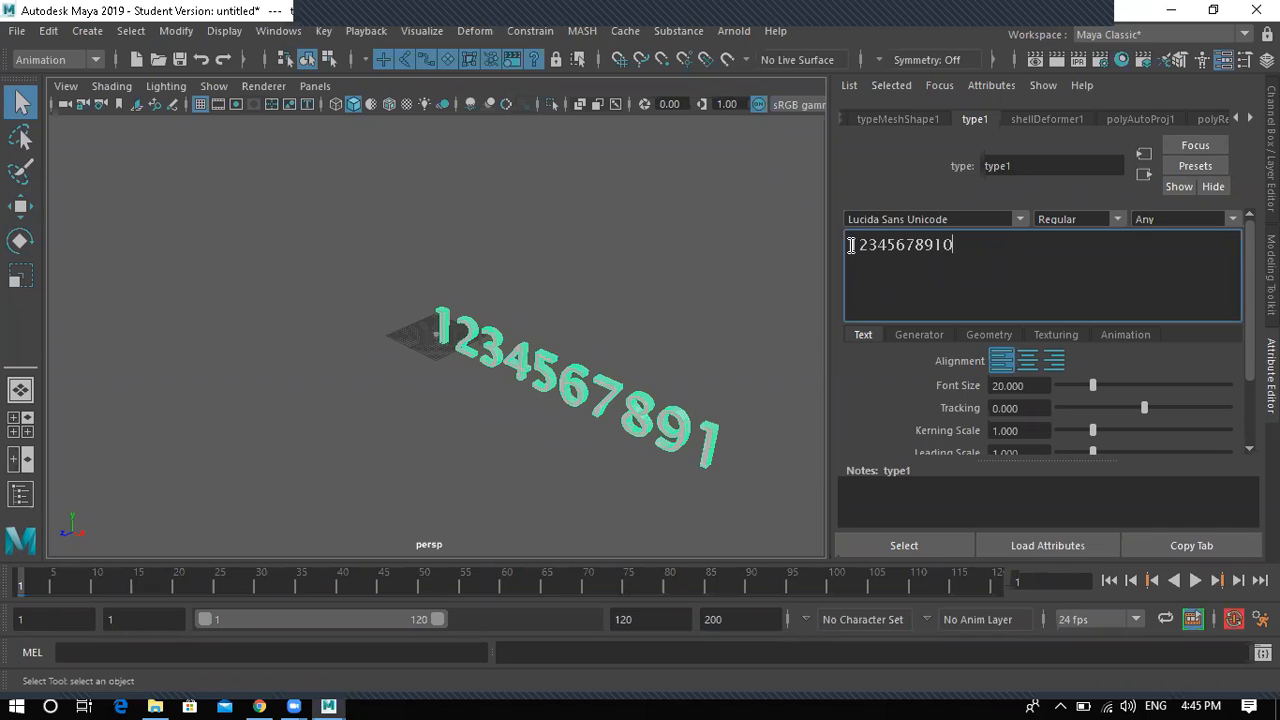
type("1112")
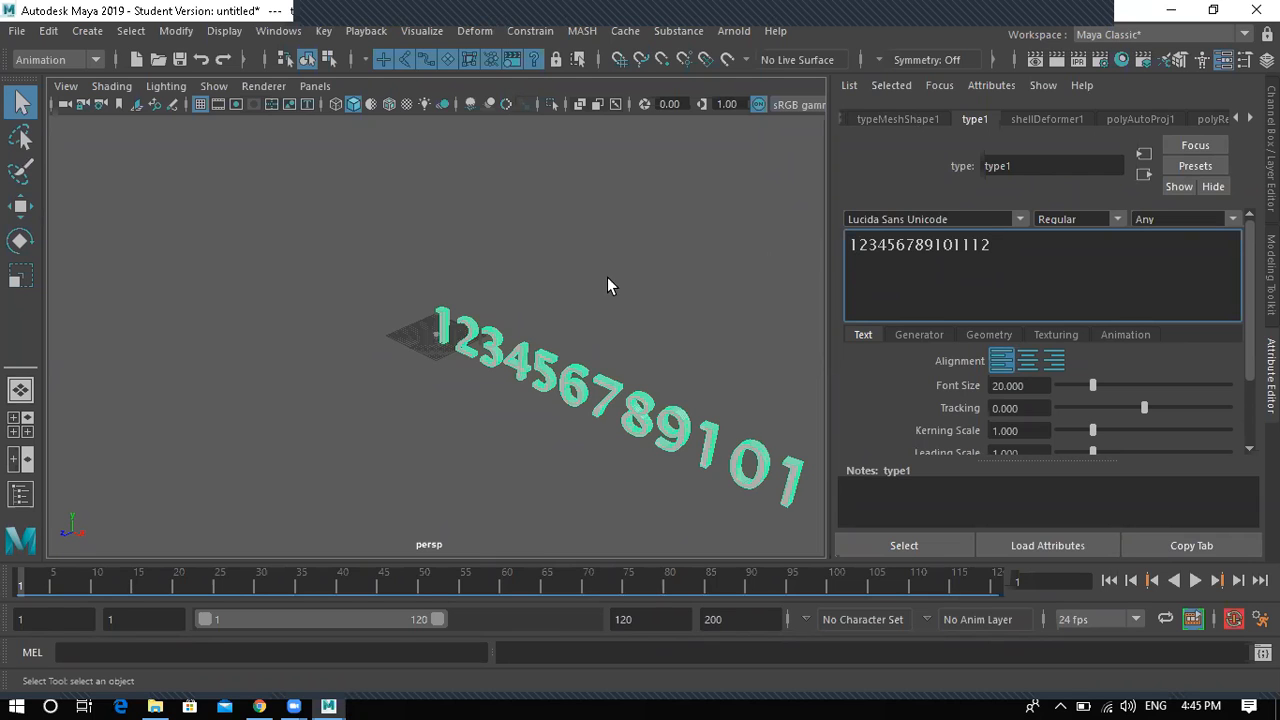
- Set the number text's Font Size to 2 and deselect the text
left_click_drag(1092, 387, 1065, 394)
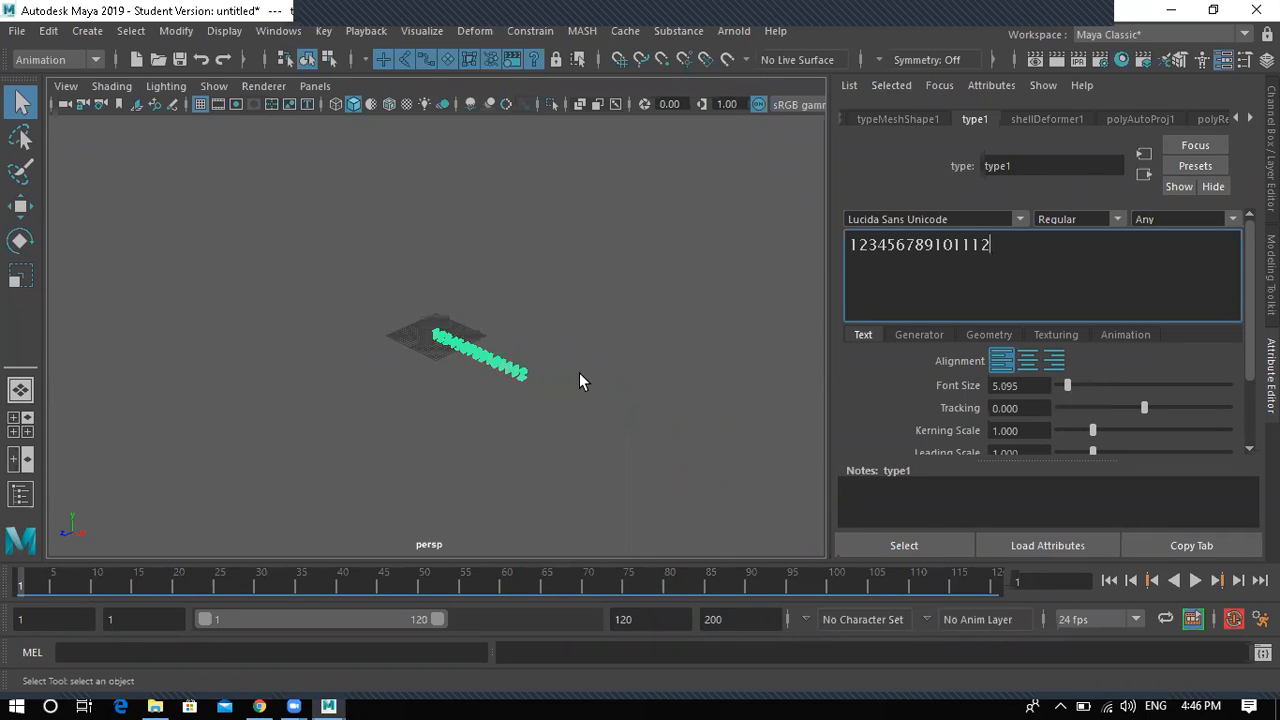
type("f")
key("BackSpace")
left_click(1015, 388)
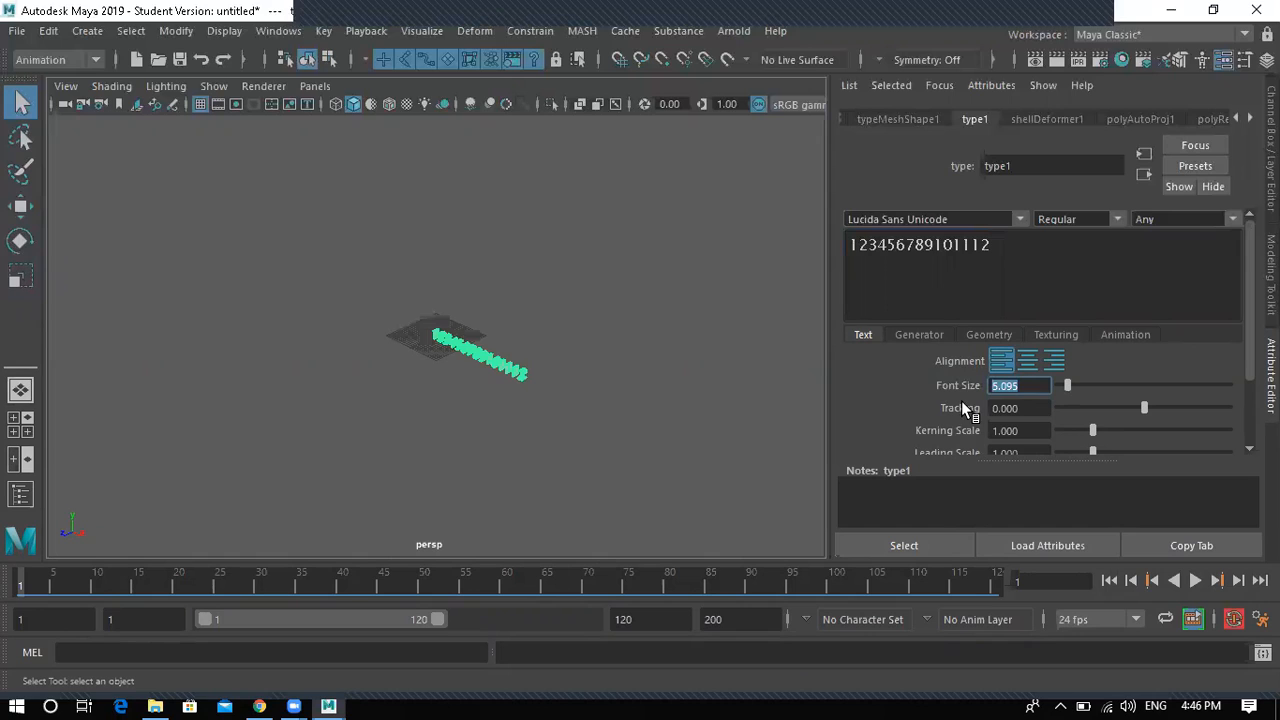
type("2")
left_click_drag(1246, 368, 1246, 420)
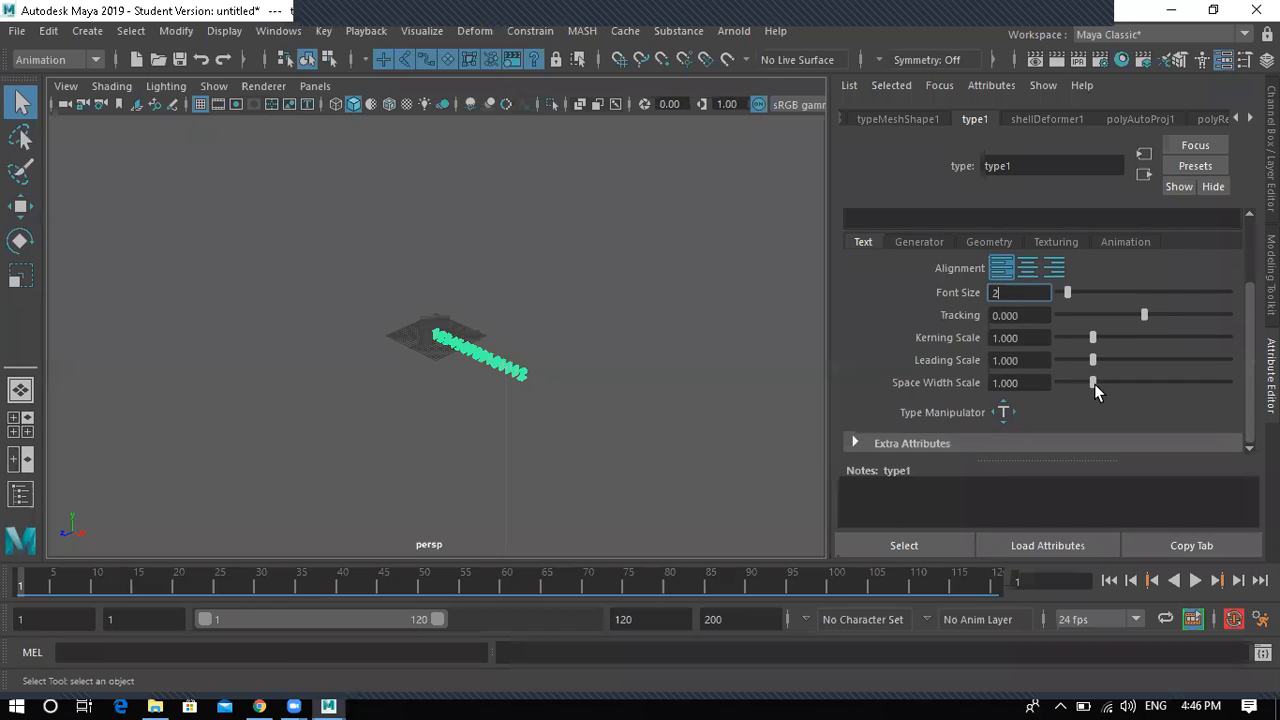
left_click(1025, 383)
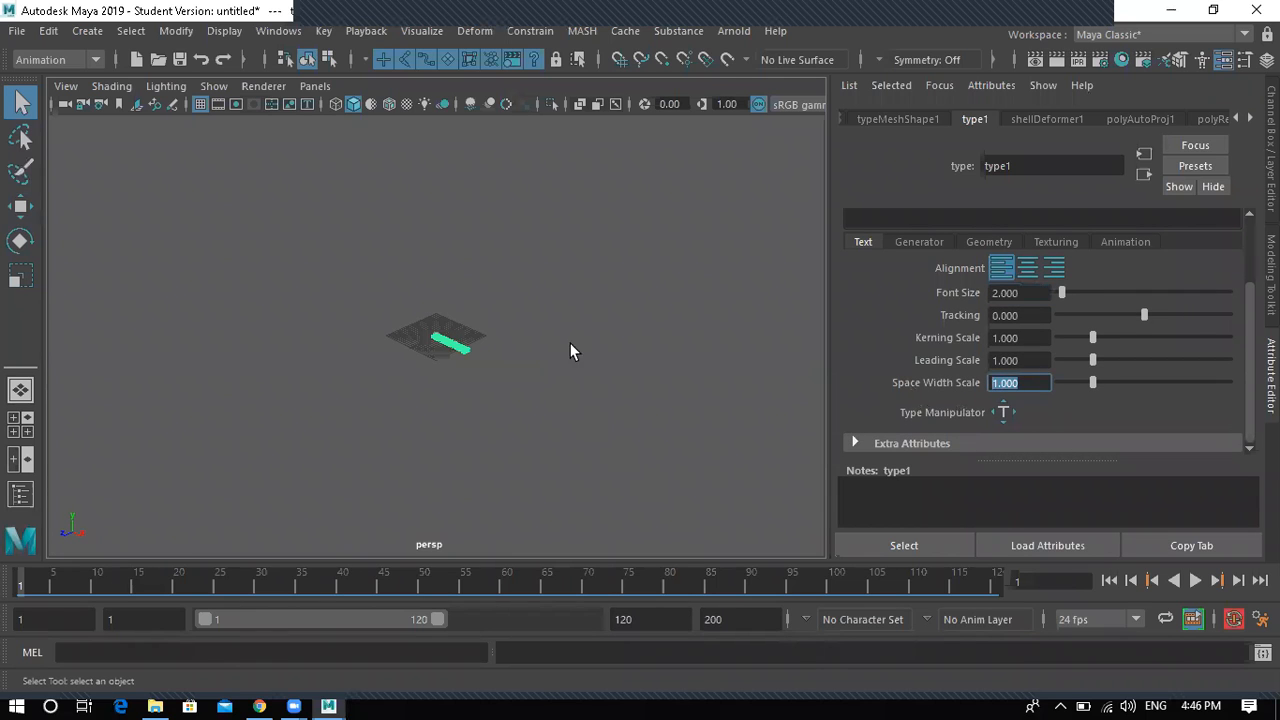
left_click(540, 344)
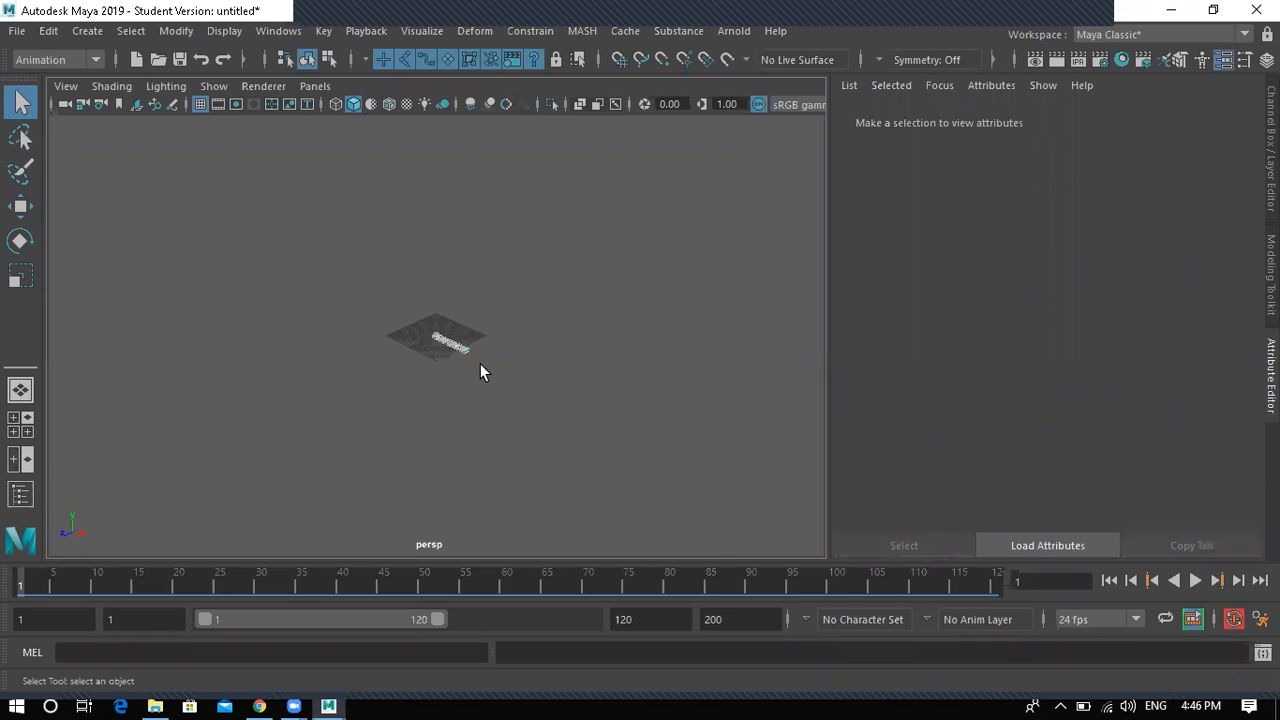
- Flatten the number text to about 0.039 in Scale Z and move it about 3.917 along X, clear of the cylinder
left_click(457, 347)
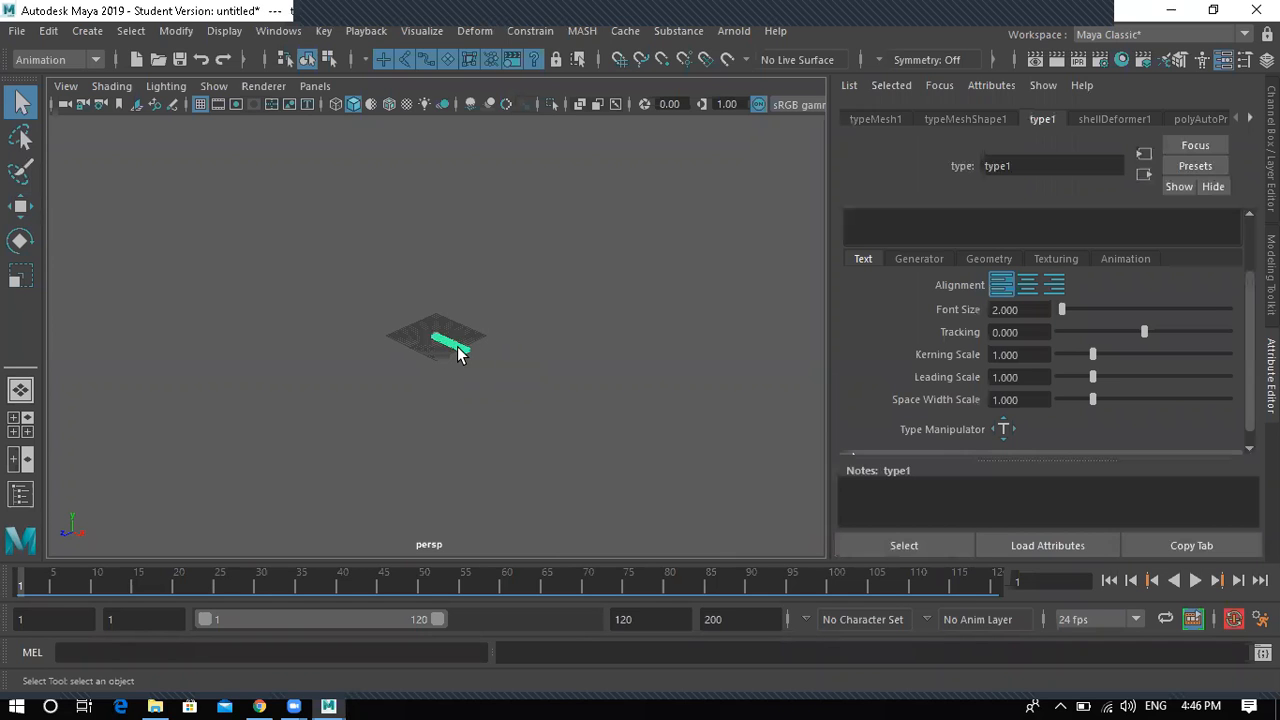
key("f")
left_click_drag(435, 438, 574, 423, "alt")
key("r")
left_click_drag(386, 390, 494, 434, "alt")
left_click_drag(218, 514, 292, 358)
key("w")
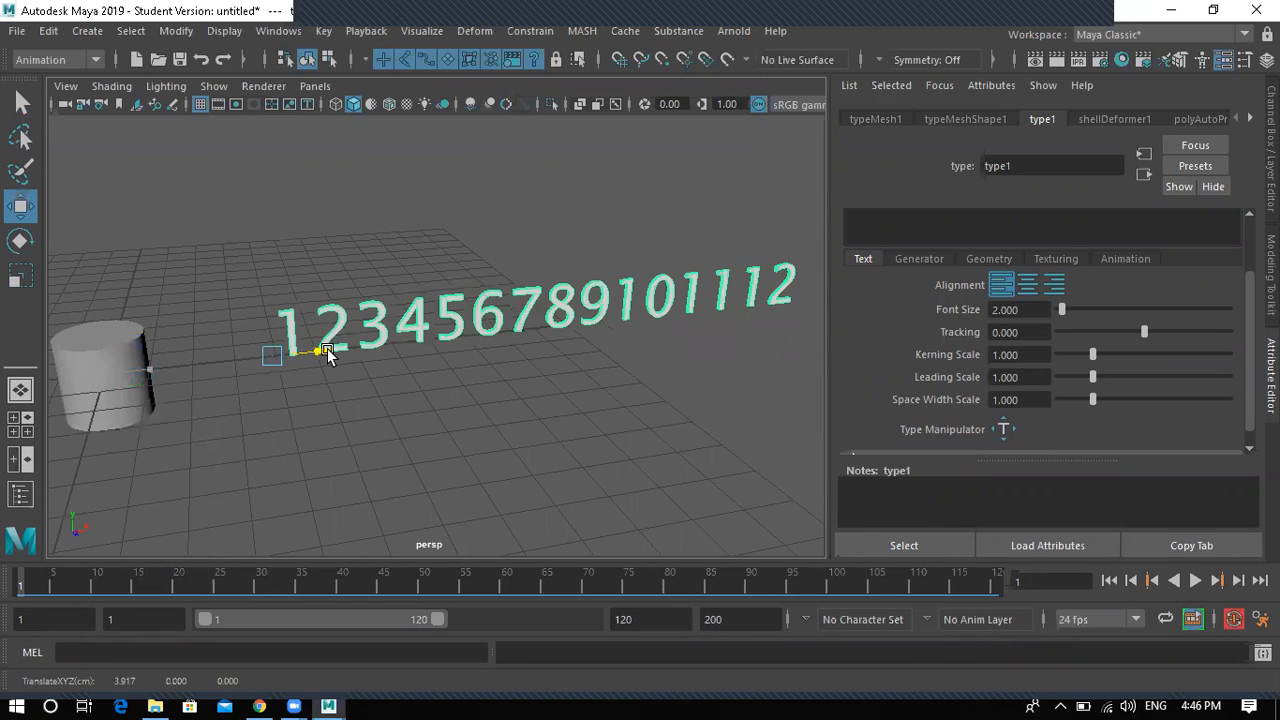
- Lay the number text flat by setting its Rotate X to -90
left_click(143, 408)
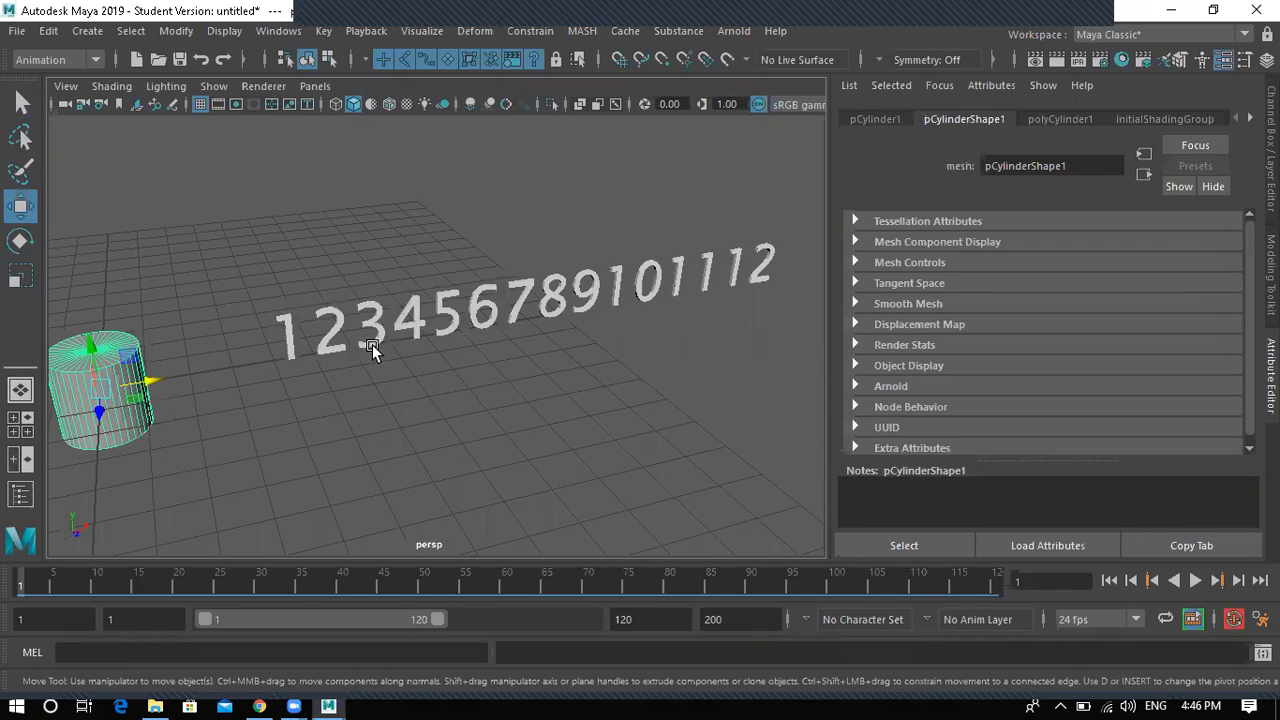
left_click(378, 341)
key("e")
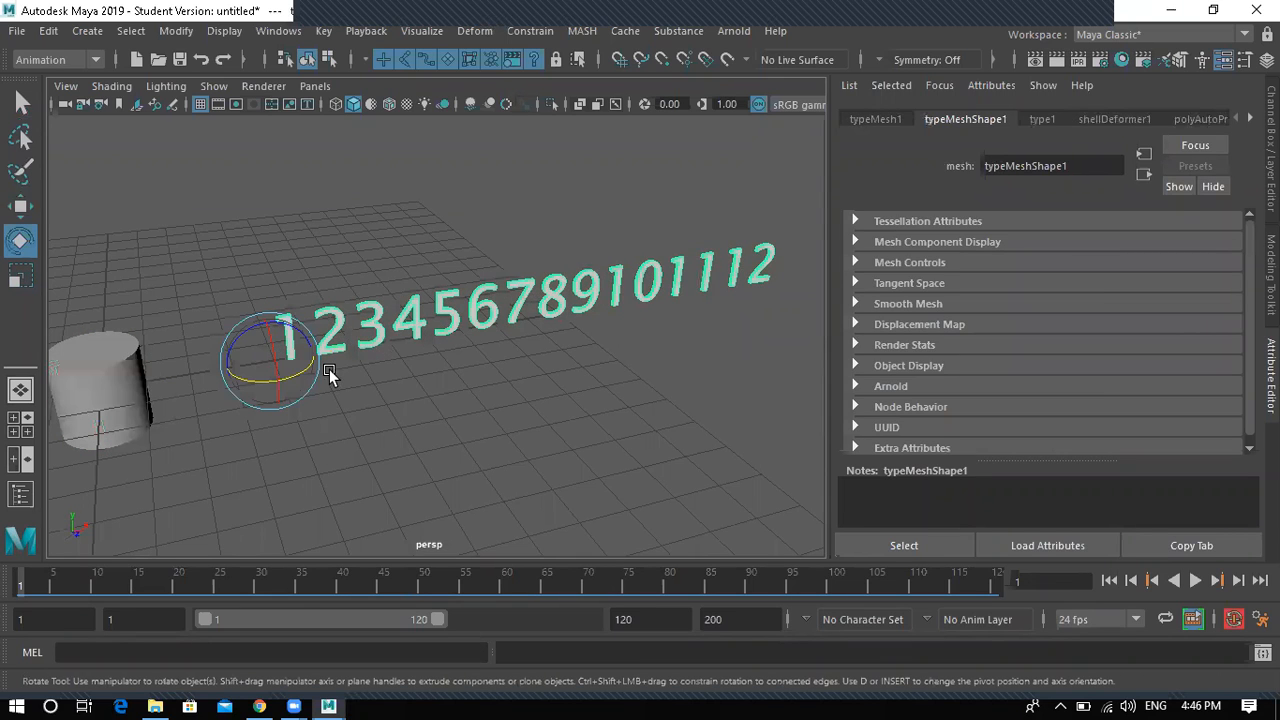
left_click_drag(271, 357, 260, 328)
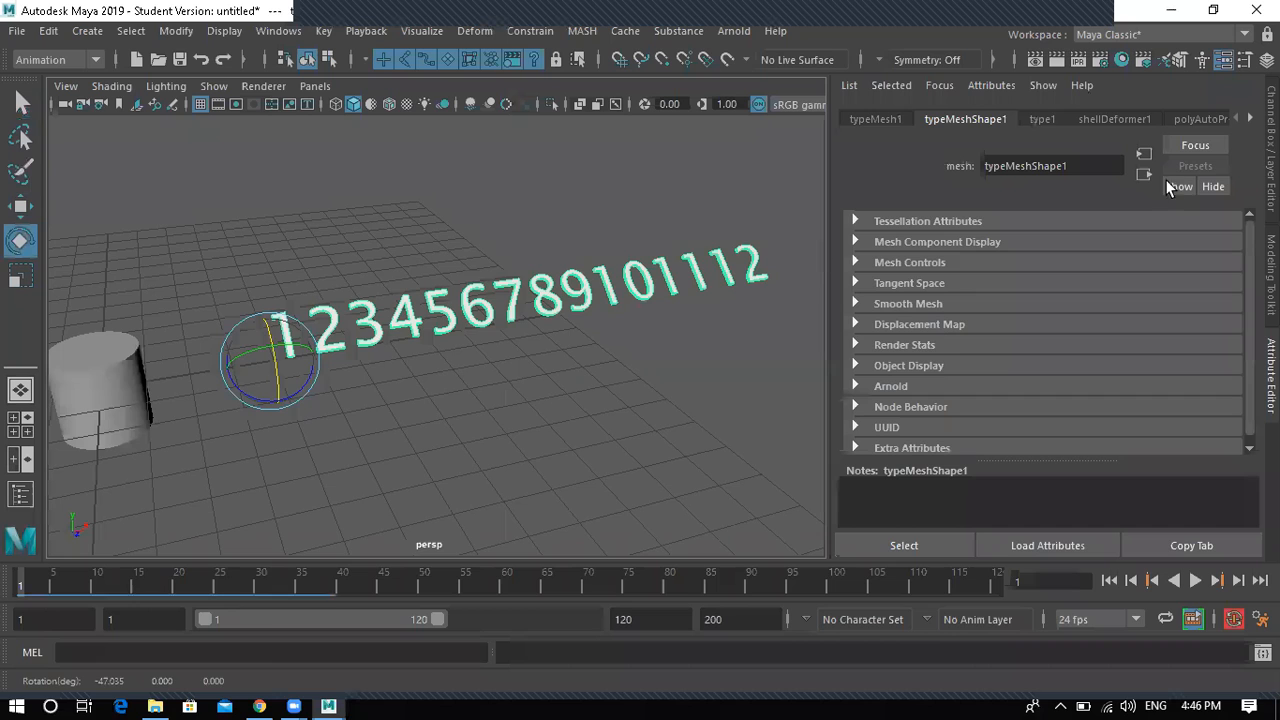
left_click(1245, 60)
double_click(1229, 184)
type("-90")
key("Return")
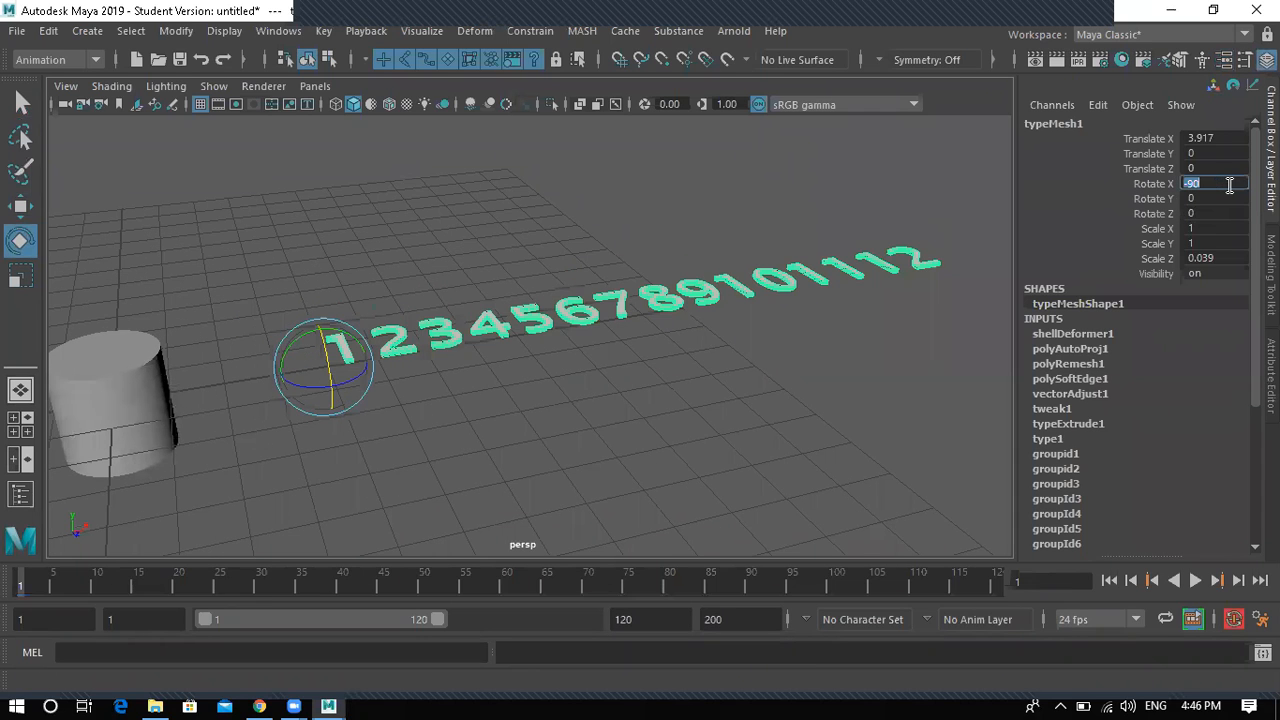
- Scale the cylinder down along its height to flatten it into a disc
left_click(437, 410)
left_click(118, 400)
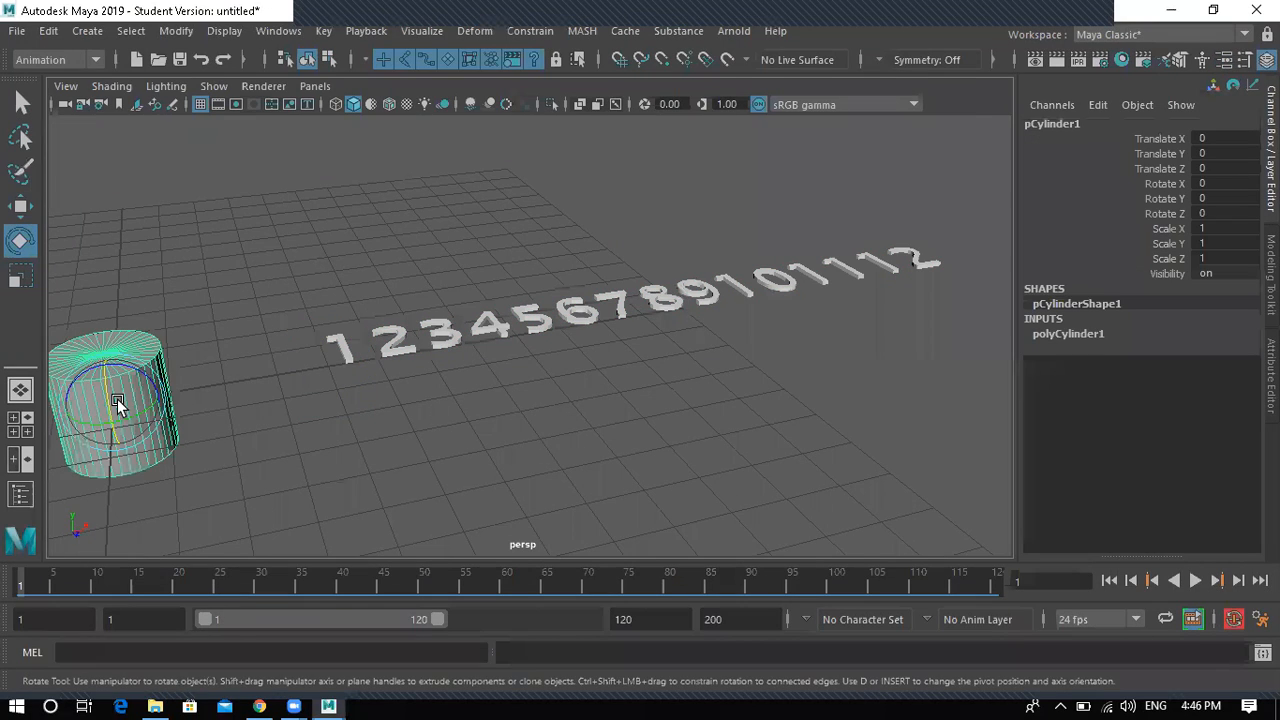
key("r")
left_click_drag(106, 362, 114, 409)
- In the top view, select the number text and separate it into individual digit meshes with the Modeling tools
key("space")
key("space")
scroll(488, 264, "up", 2)
left_click_drag(624, 284, 651, 396)
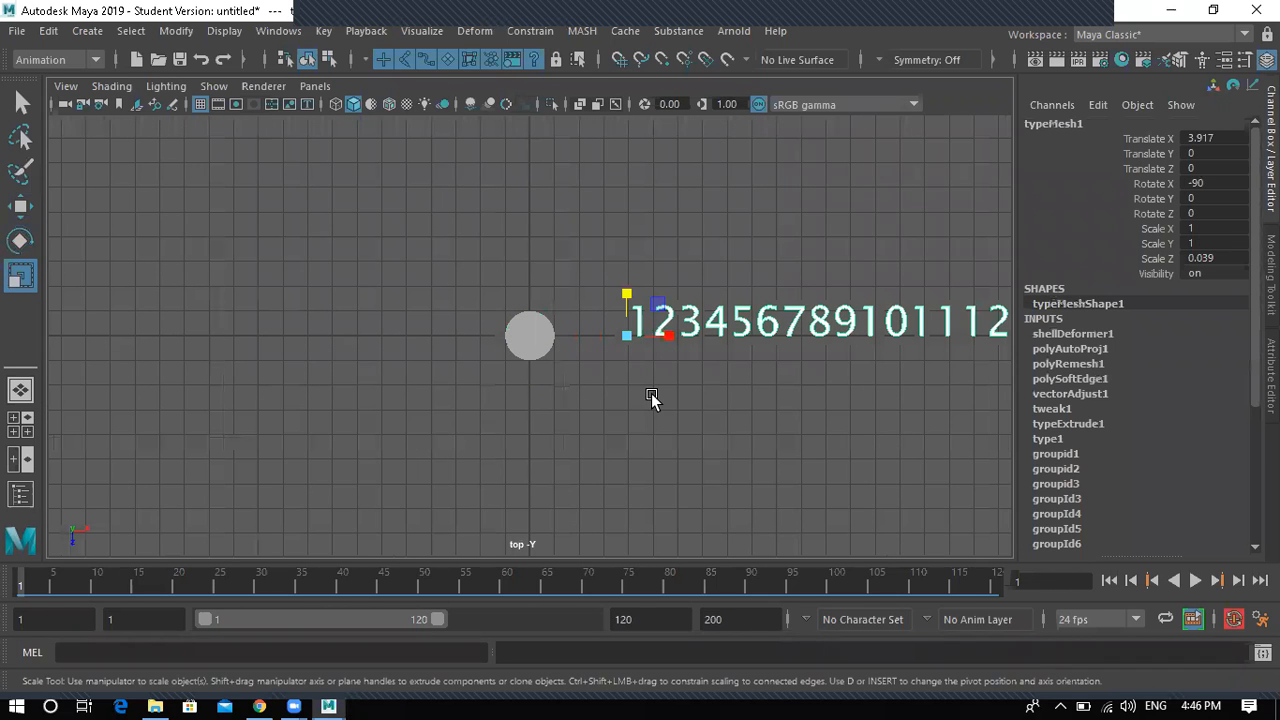
left_click(43, 58)
left_click(43, 80)
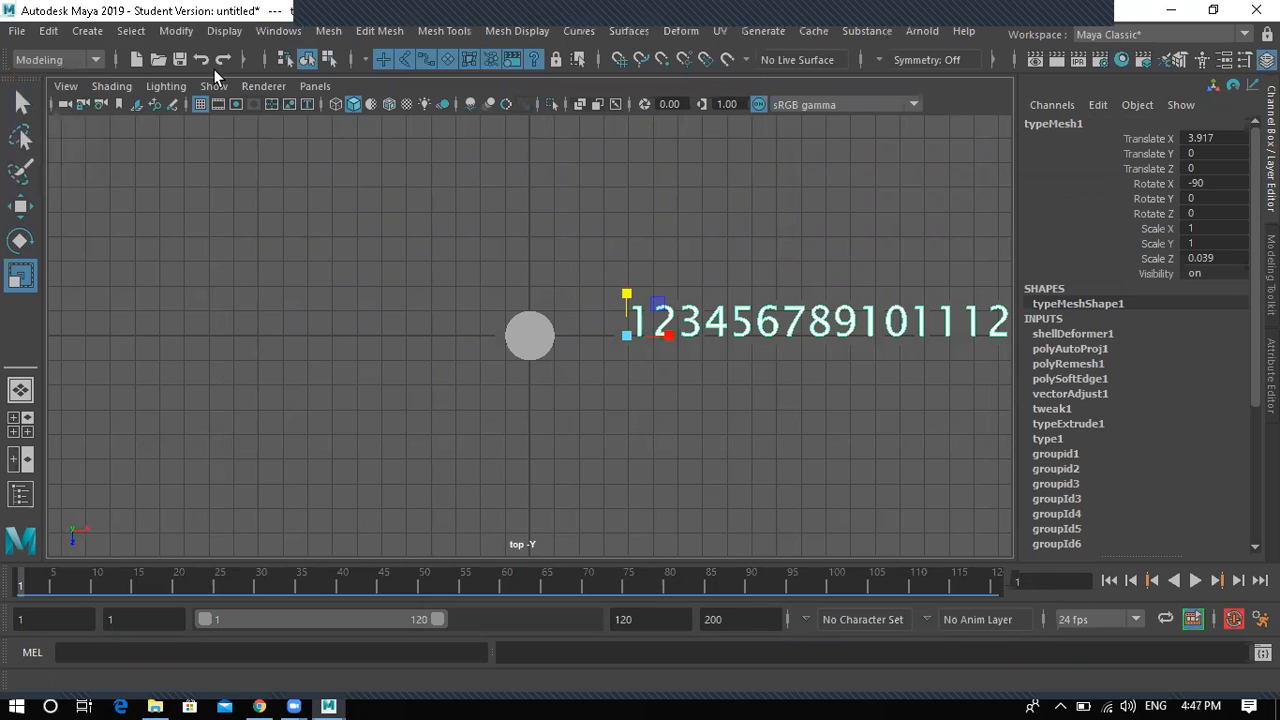
left_click(329, 31)
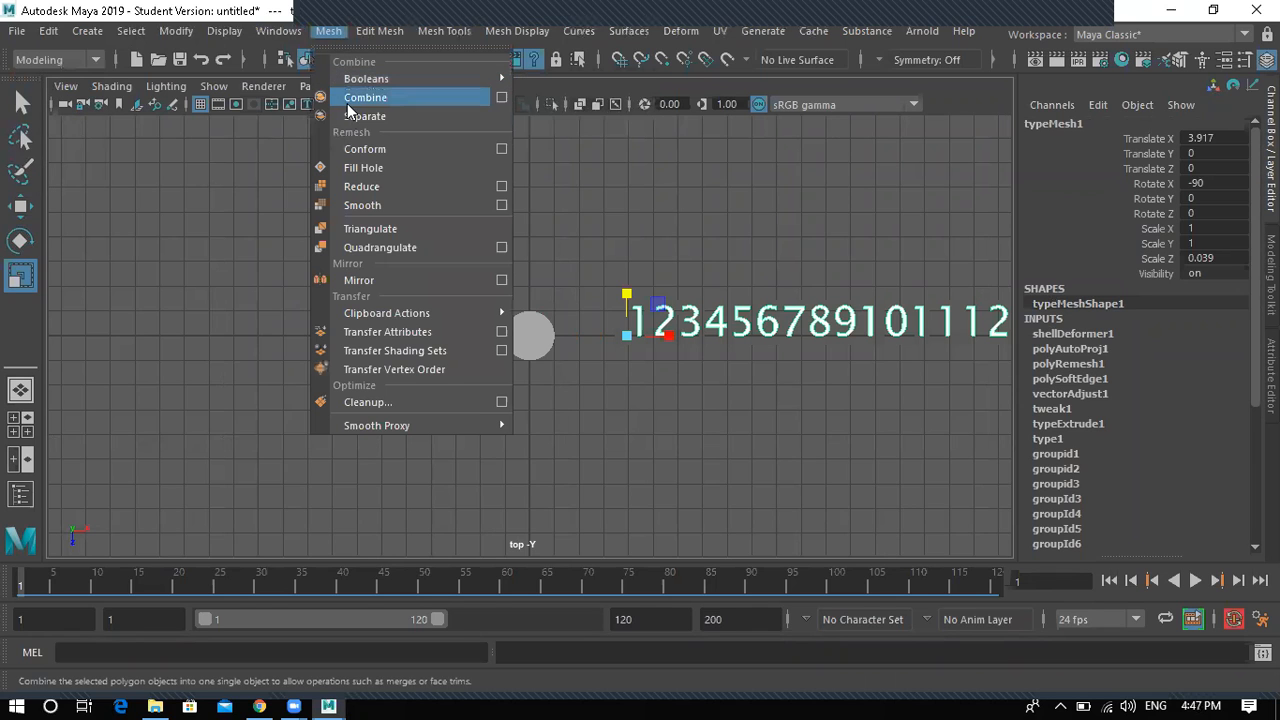
left_click(352, 117)
right_click_drag(578, 296, 659, 322, "alt")
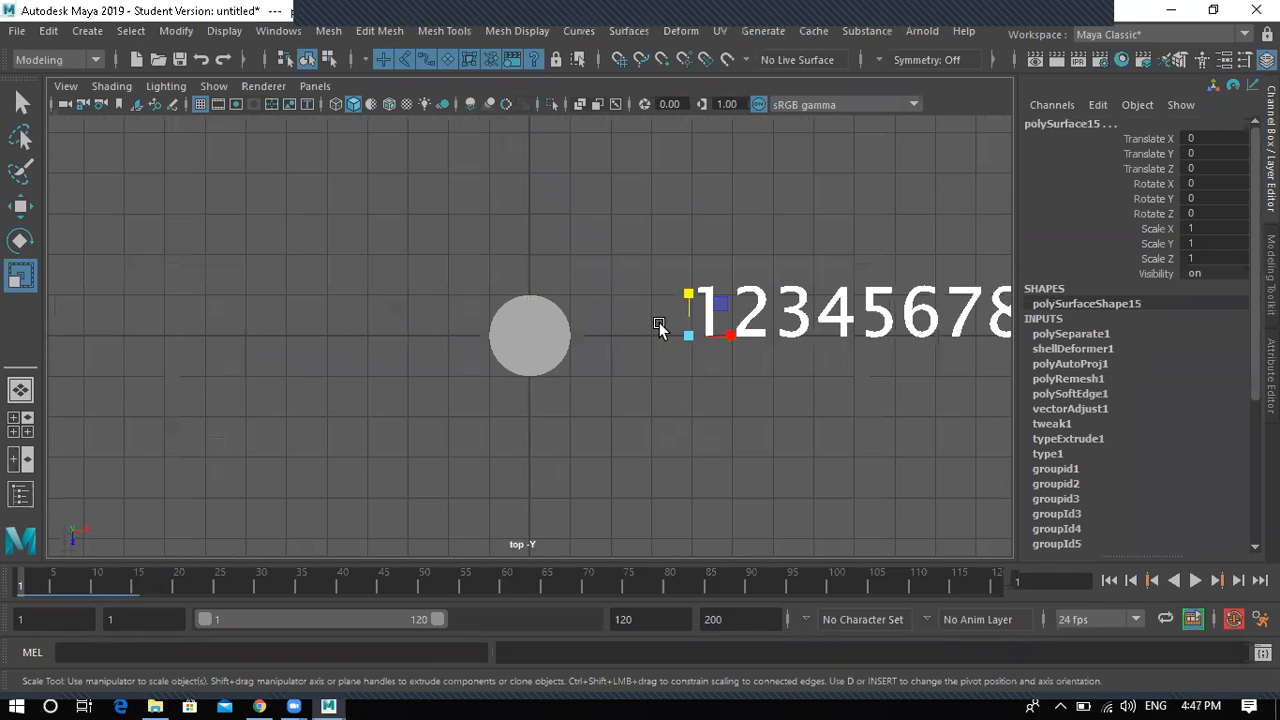
scroll(745, 408, "up", 2)
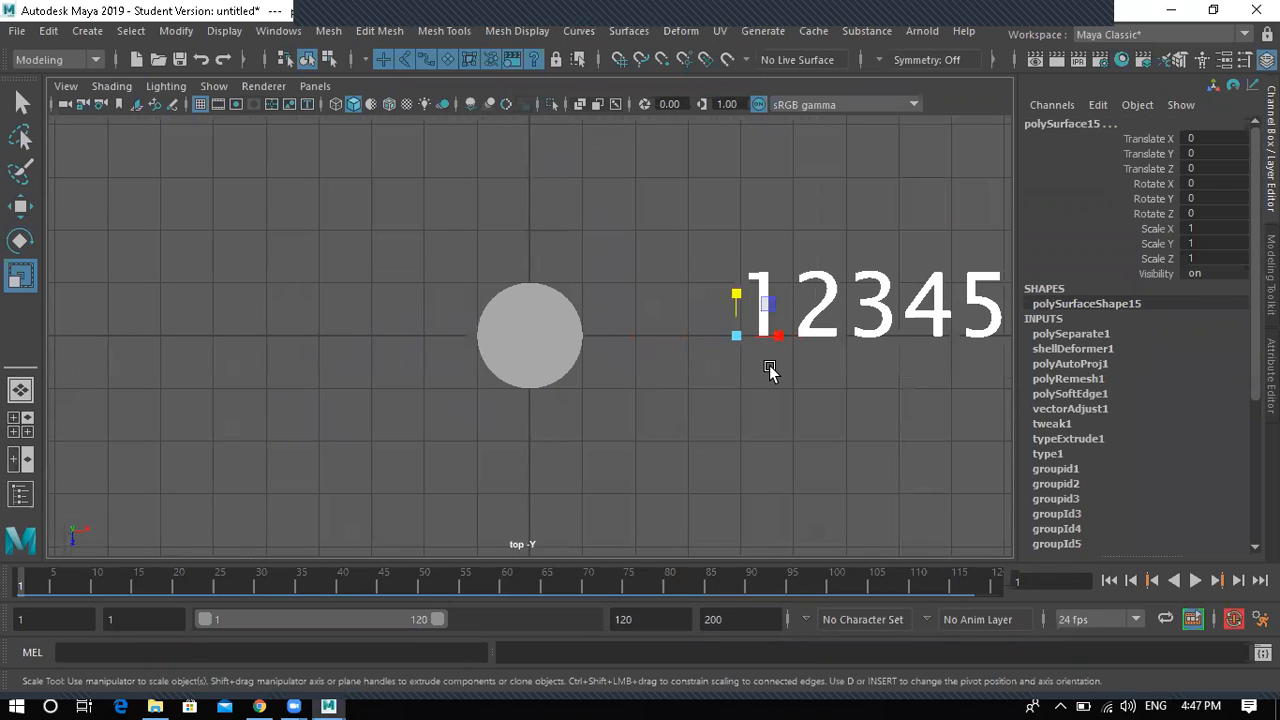
- Select all the separated digit meshes in the top view and center each one's pivot
scroll(769, 365, "down", 2)
scroll(748, 360, "down", 3)
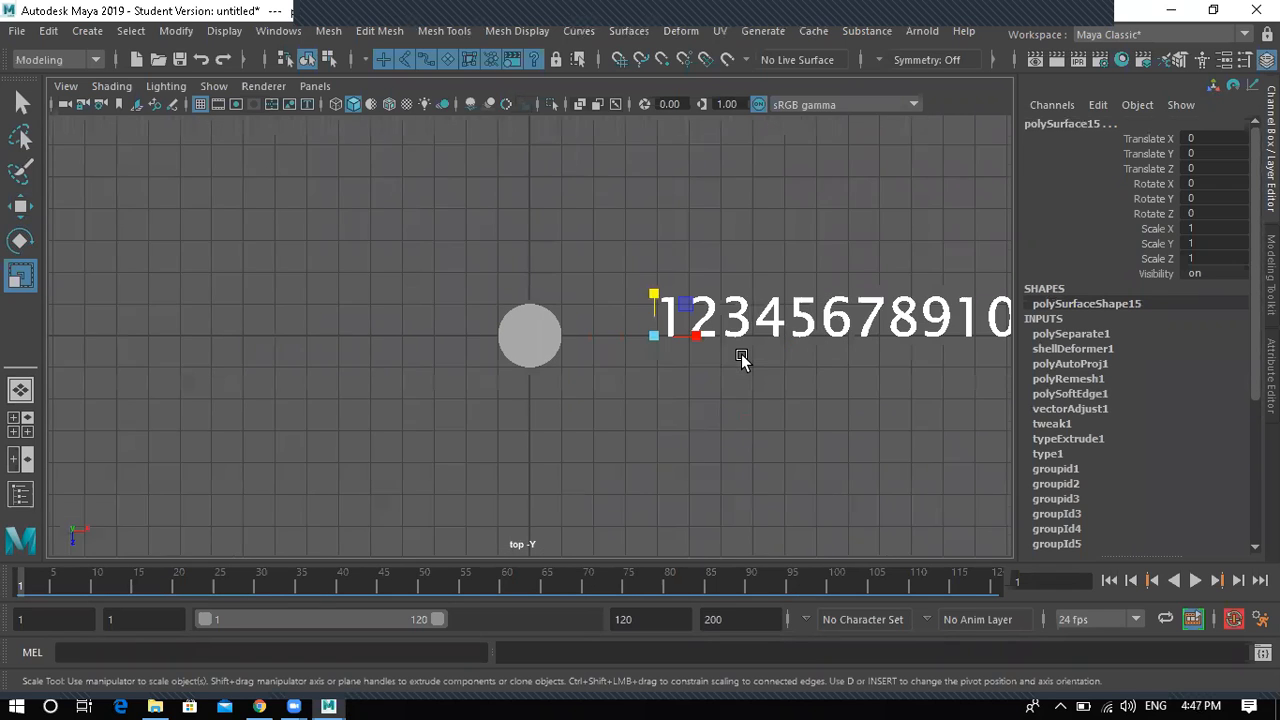
scroll(711, 362, "up", 2)
scroll(711, 357, "down", 2)
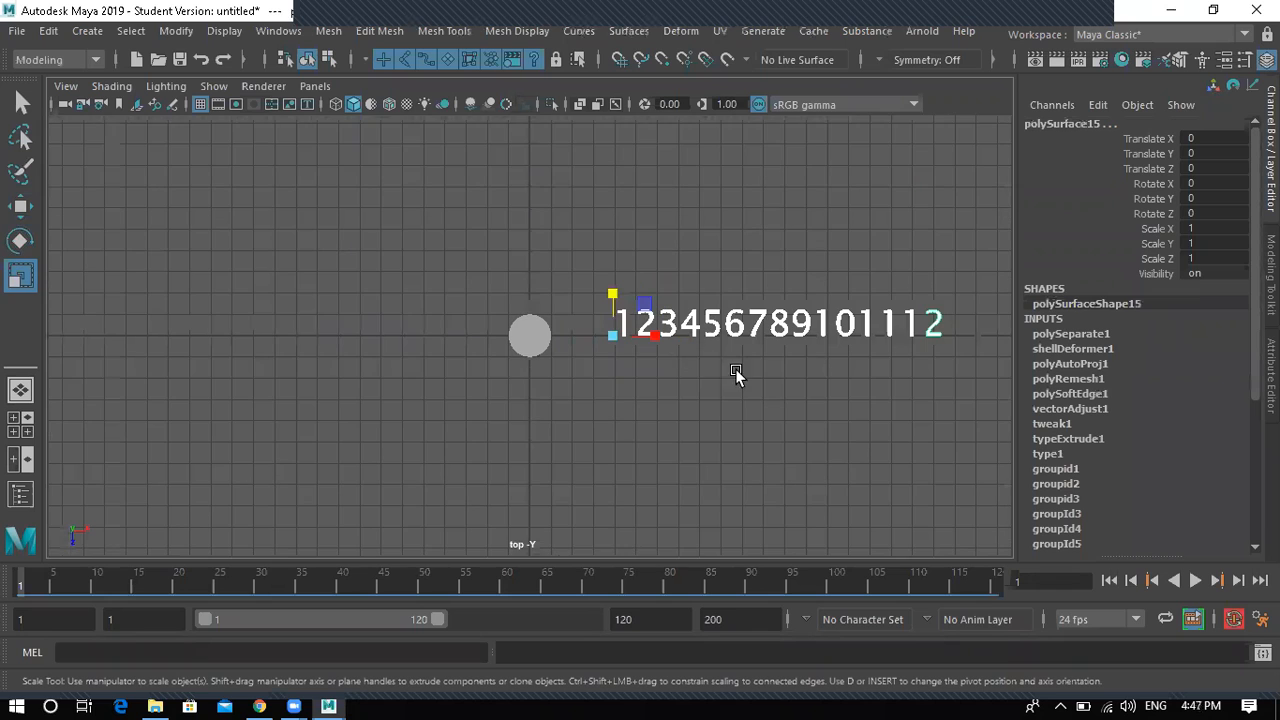
left_click(574, 249)
left_click_drag(572, 243, 622, 318)
left_click(190, 31)
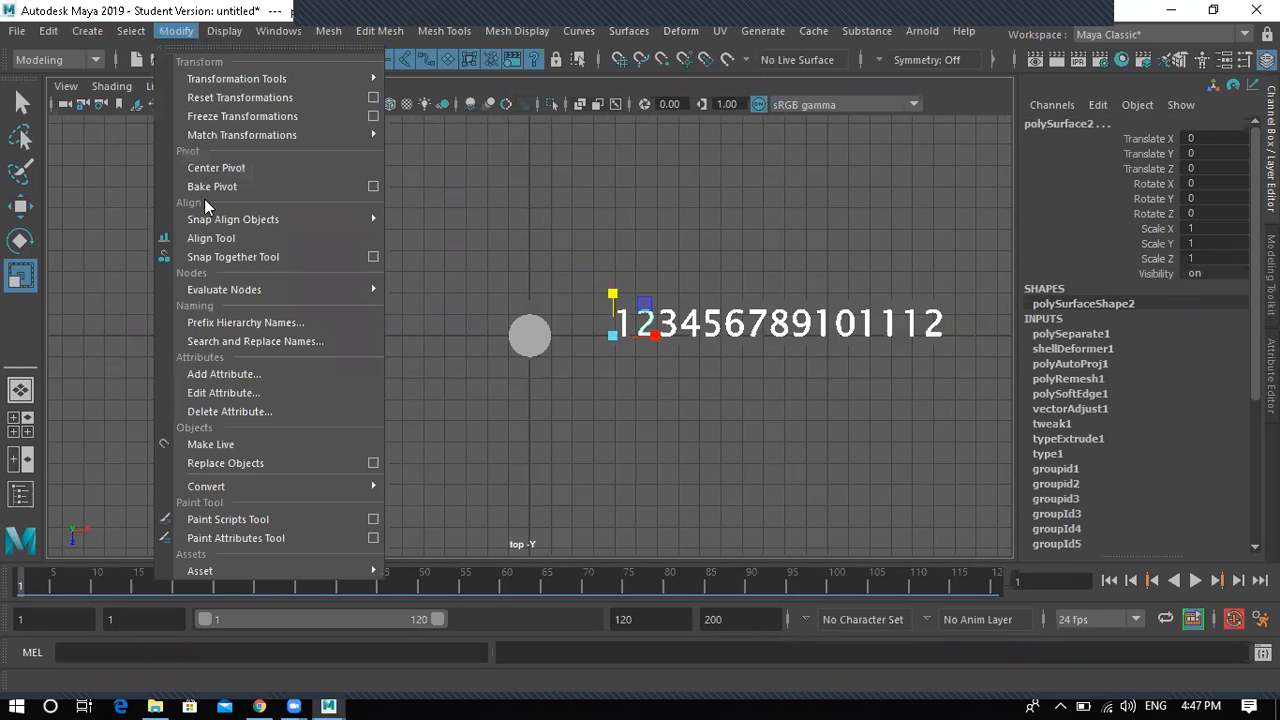
left_click(270, 171)
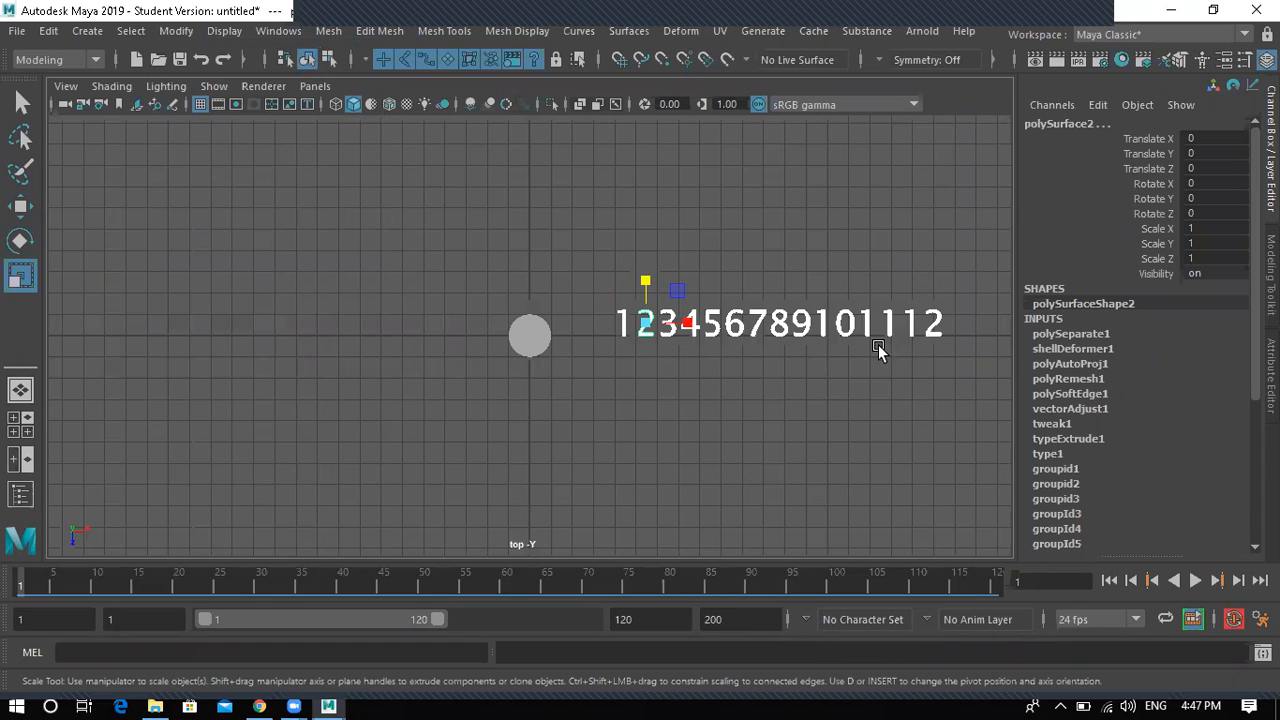
- Try moving the digit 1 at full size onto the disc, and undo the move
key("f")
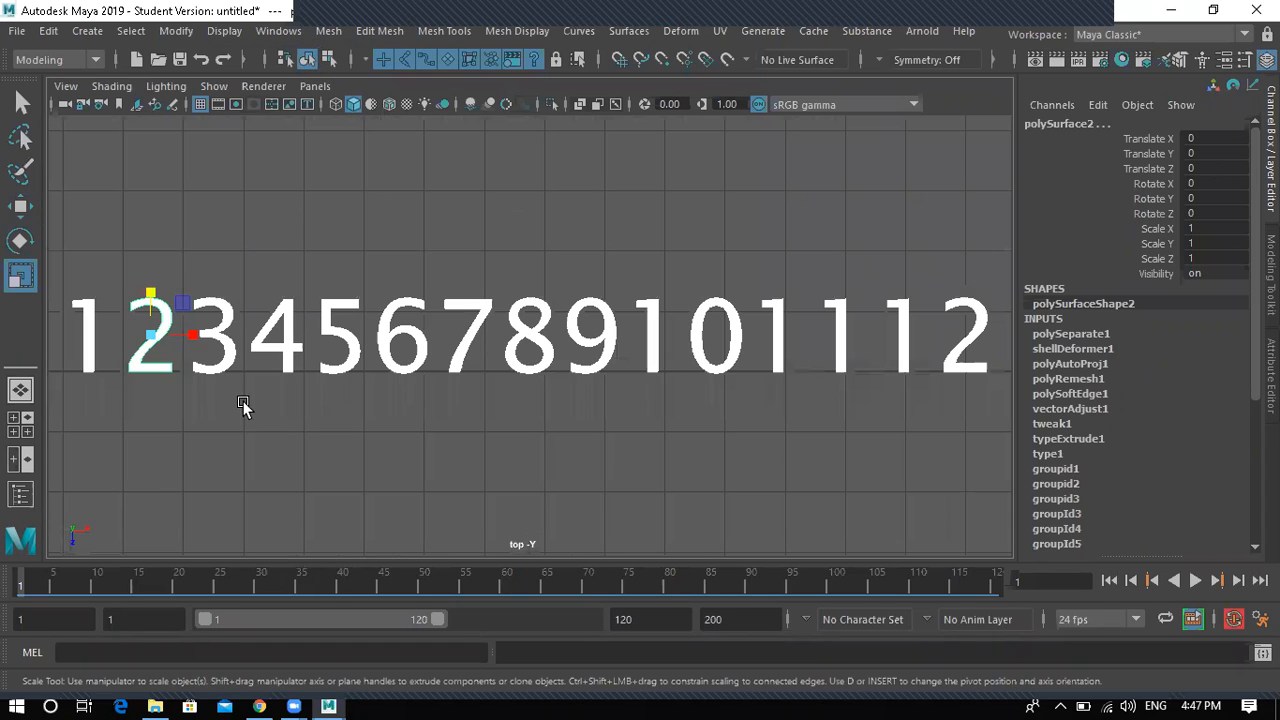
left_click(95, 333)
left_click(86, 337)
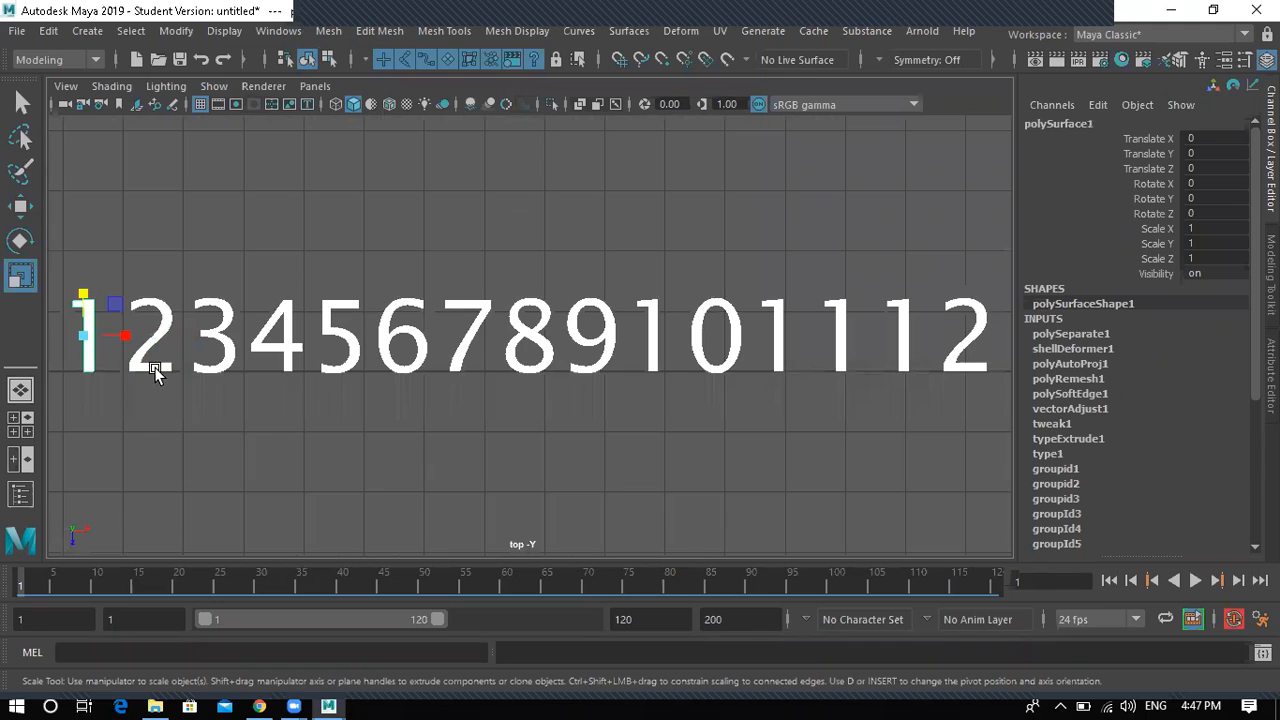
key("w")
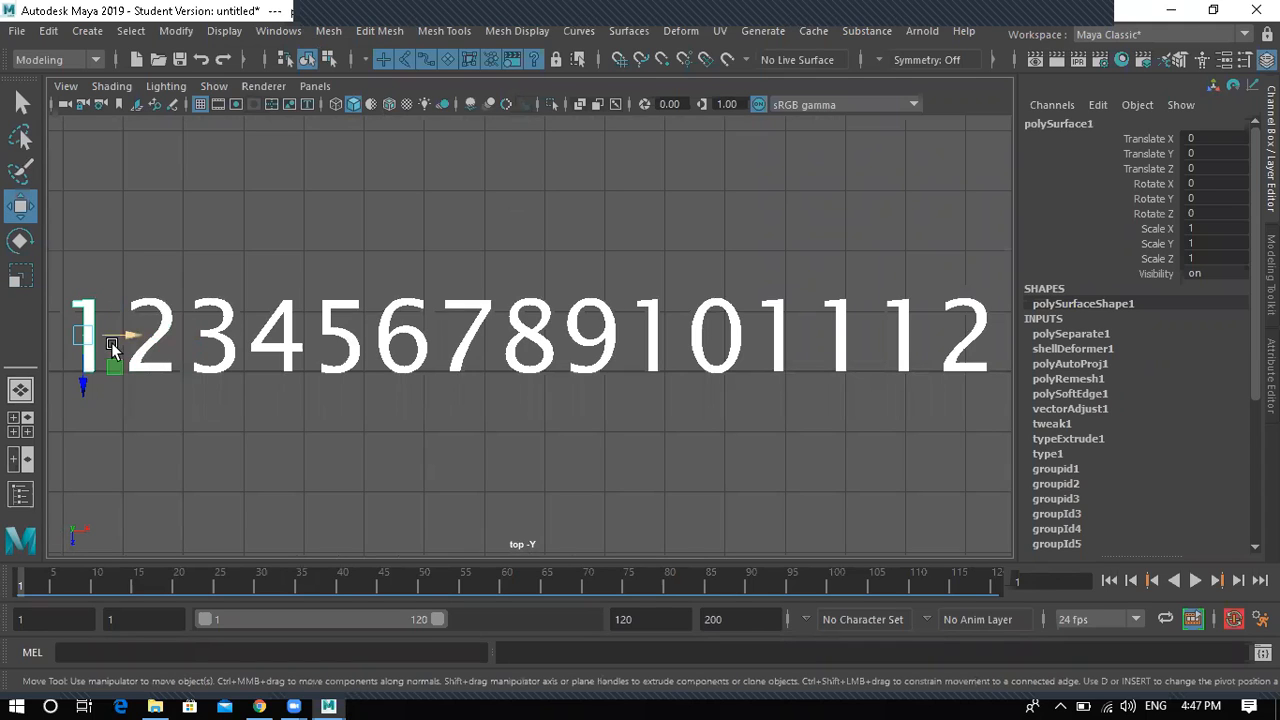
scroll(130, 341, "down", 2)
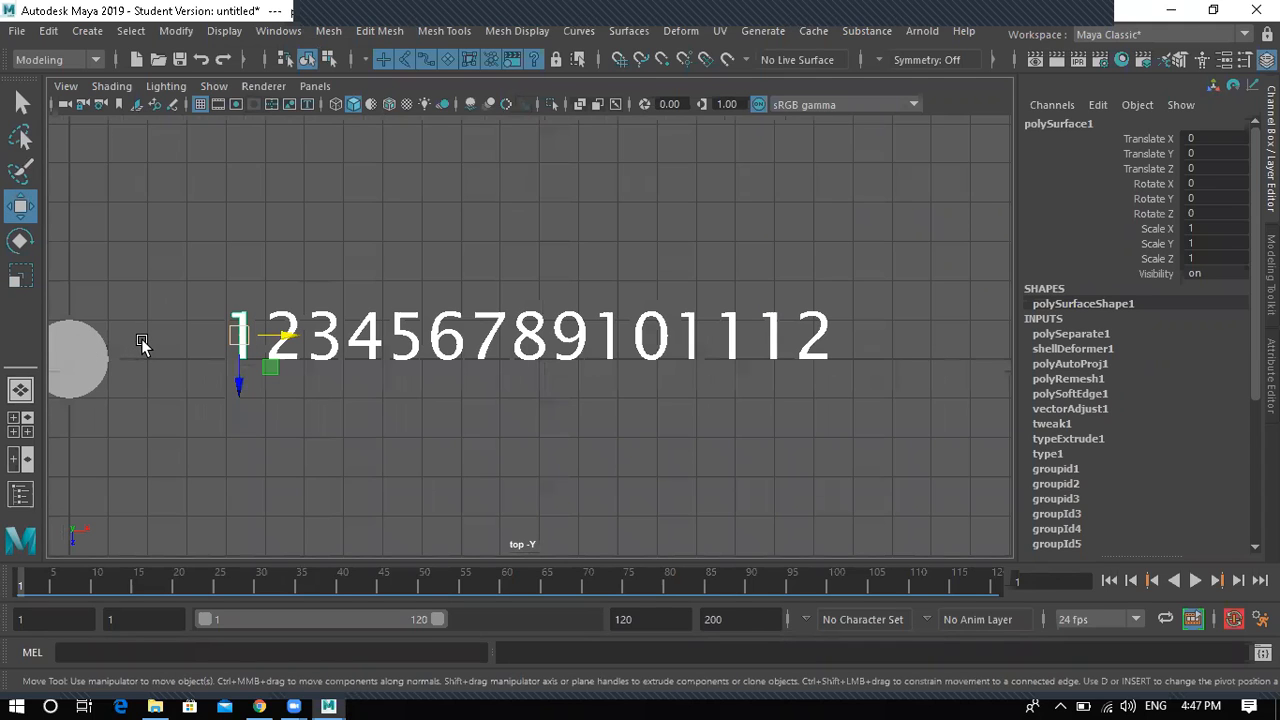
middle_click_drag(171, 343, 86, 343)
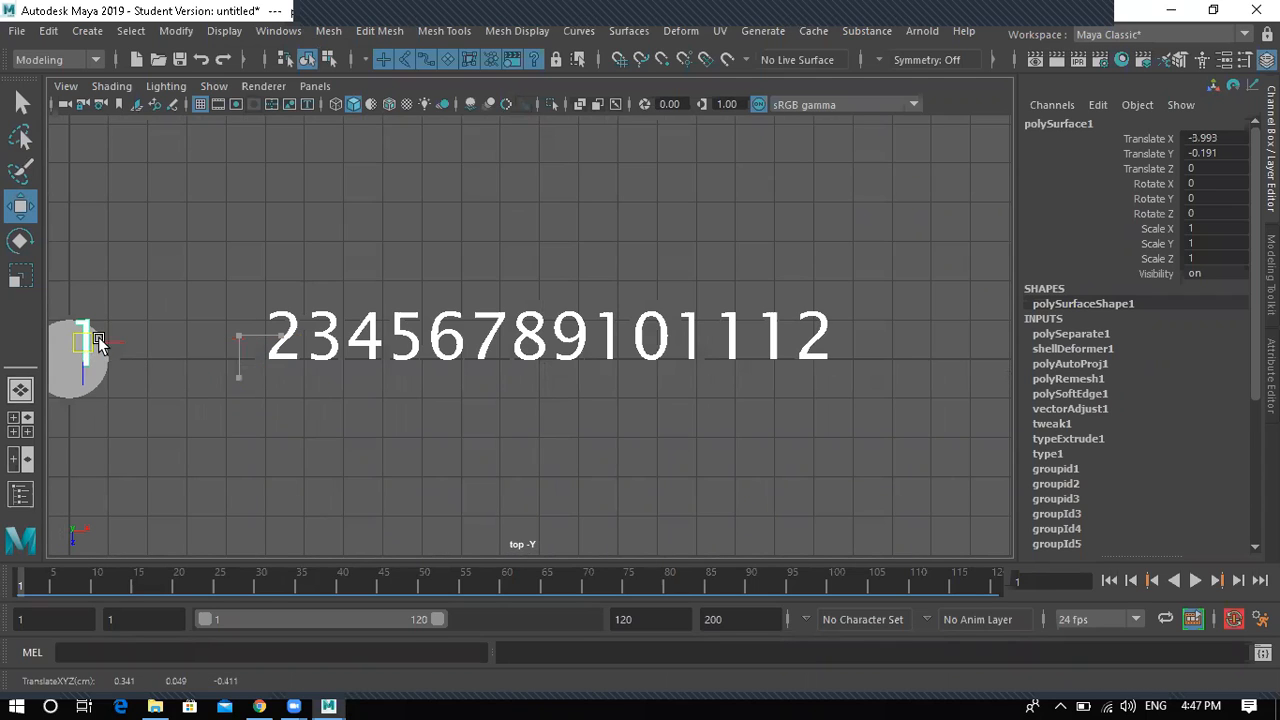
key("r")
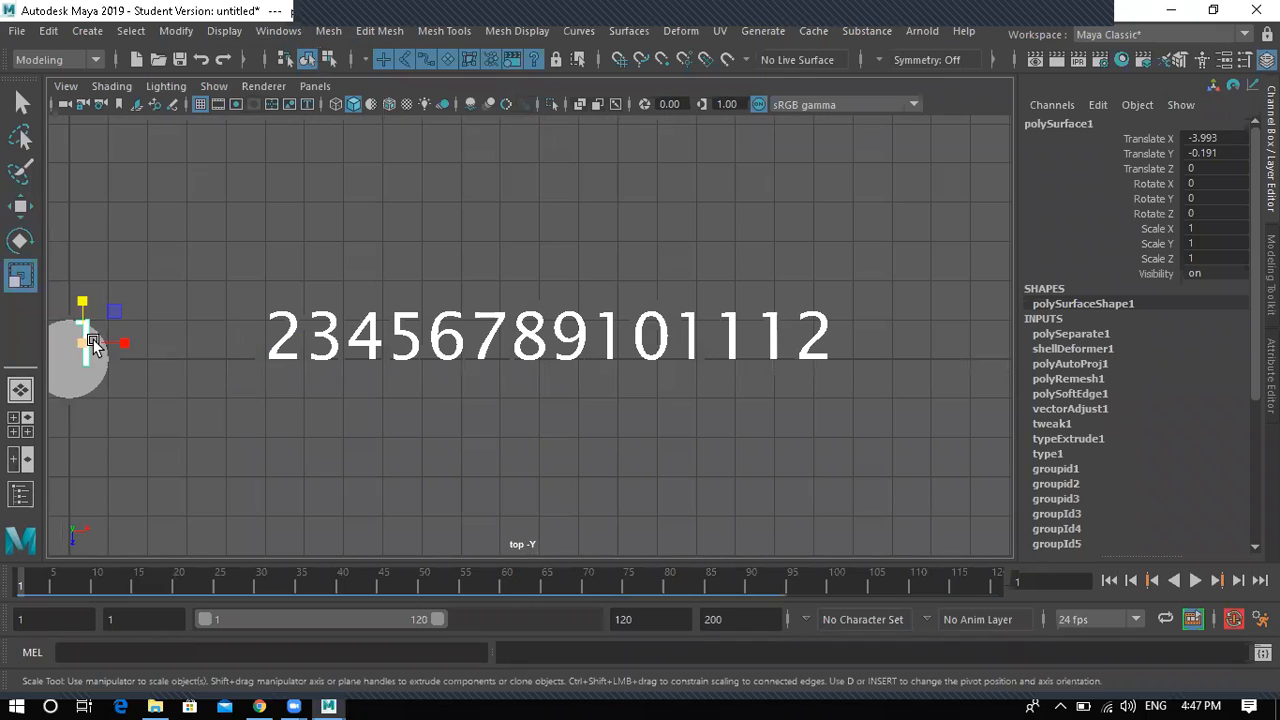
key("ctrl+z")
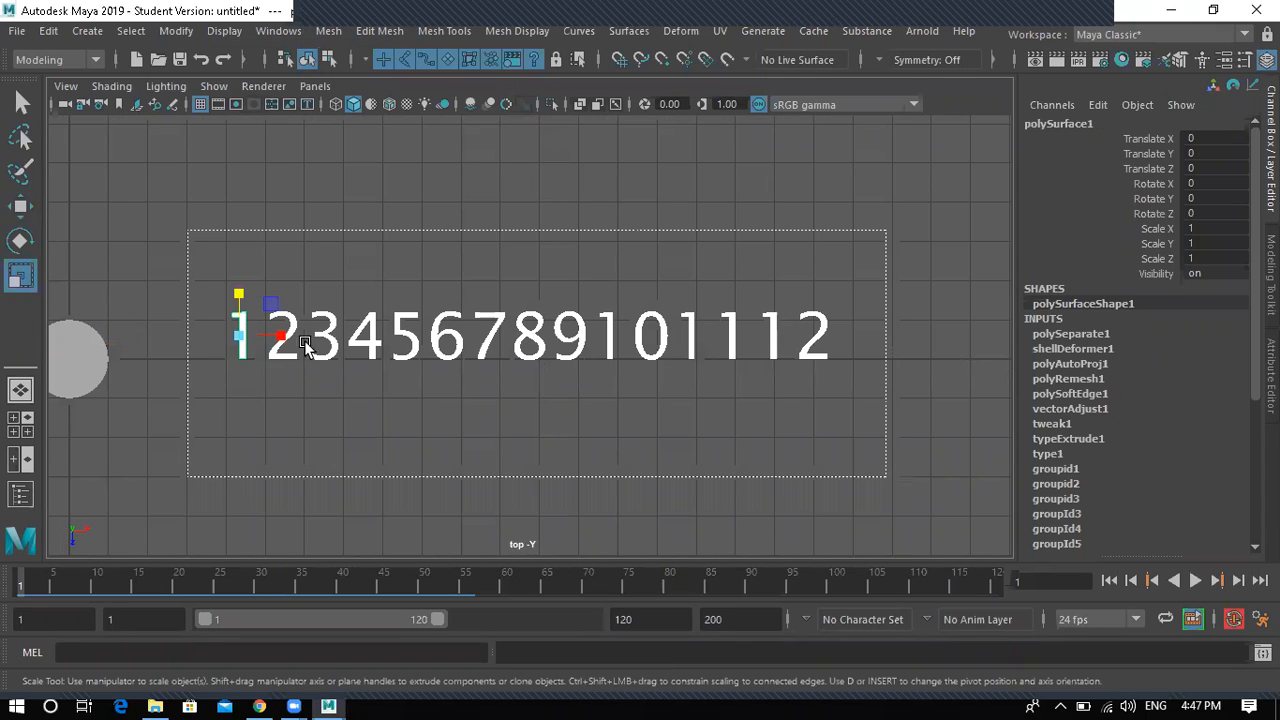
- Select all the digits and scale them down uniformly to 0.327 about their own centers
left_click(292, 338)
middle_click_drag(267, 344, 262, 352)
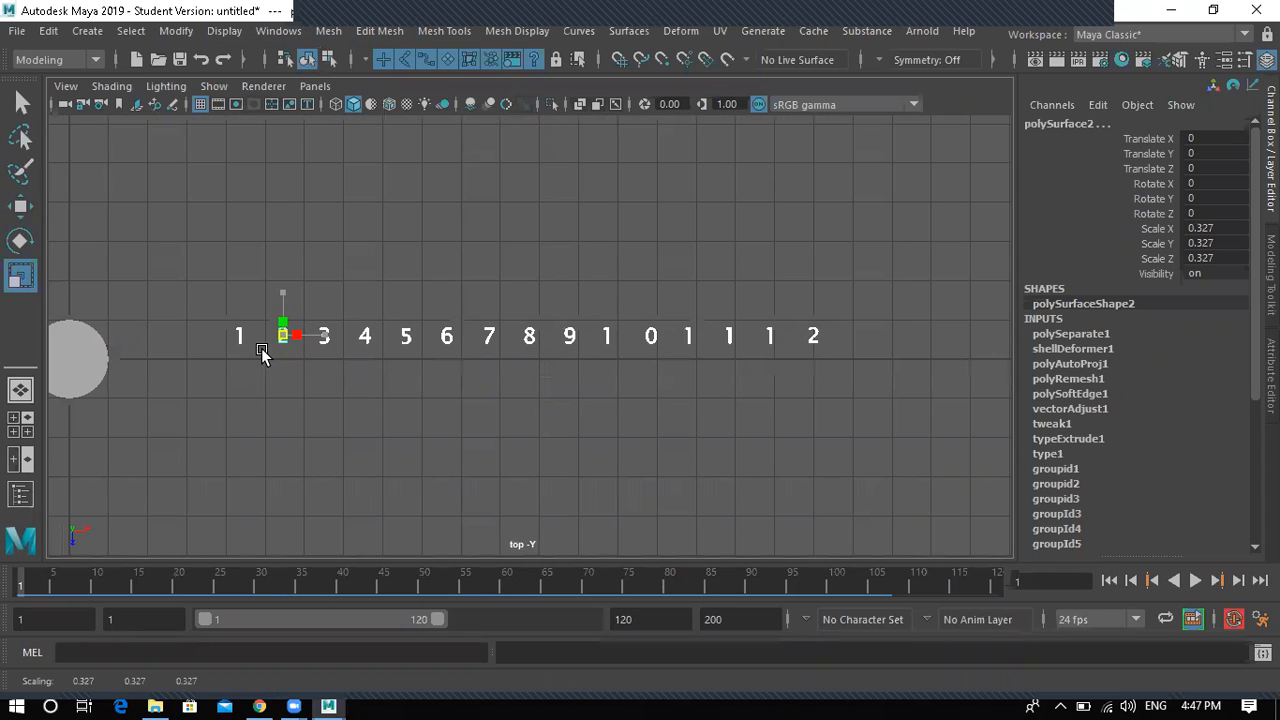
scroll(353, 348, "up", 1)
scroll(353, 348, "down", 2)
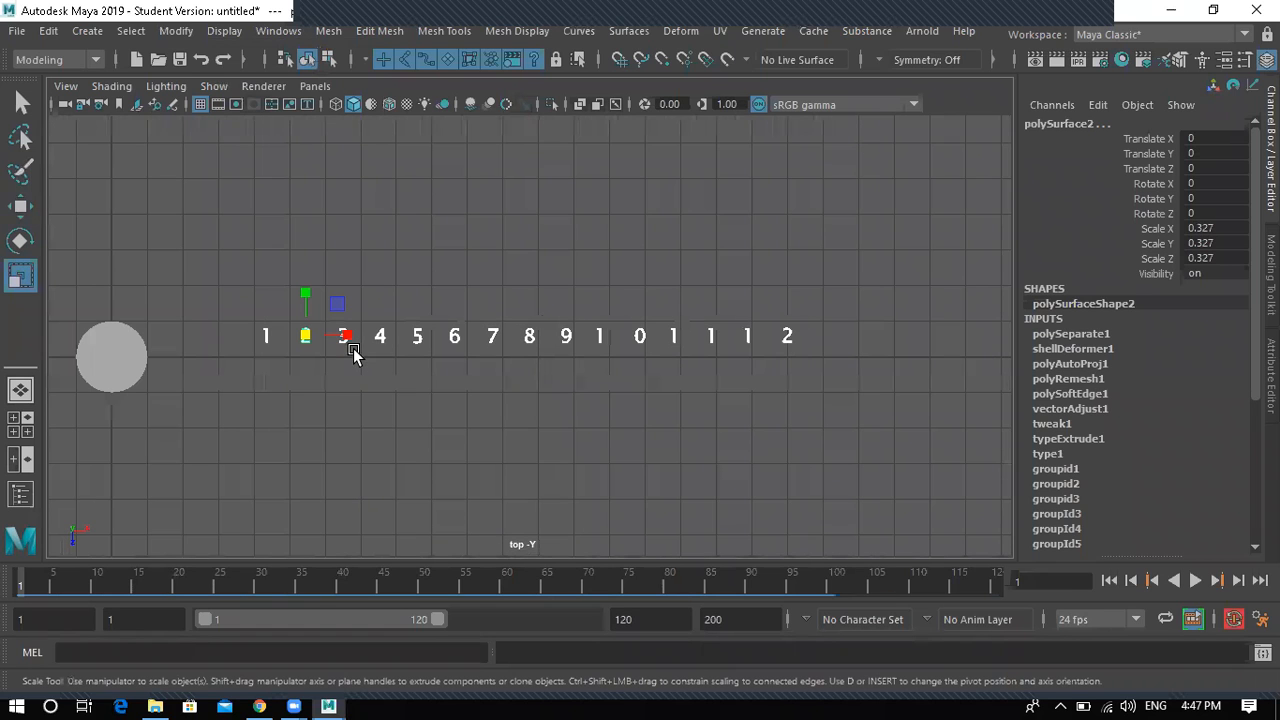
- Expand the top view to full screen with the disc and the whole row of digits in view
left_click(291, 438)
scroll(251, 342, "up", 1)
scroll(250, 337, "down", 1)
left_click_drag(76, 281, 810, 468)
scroll(762, 455, "up", 1)
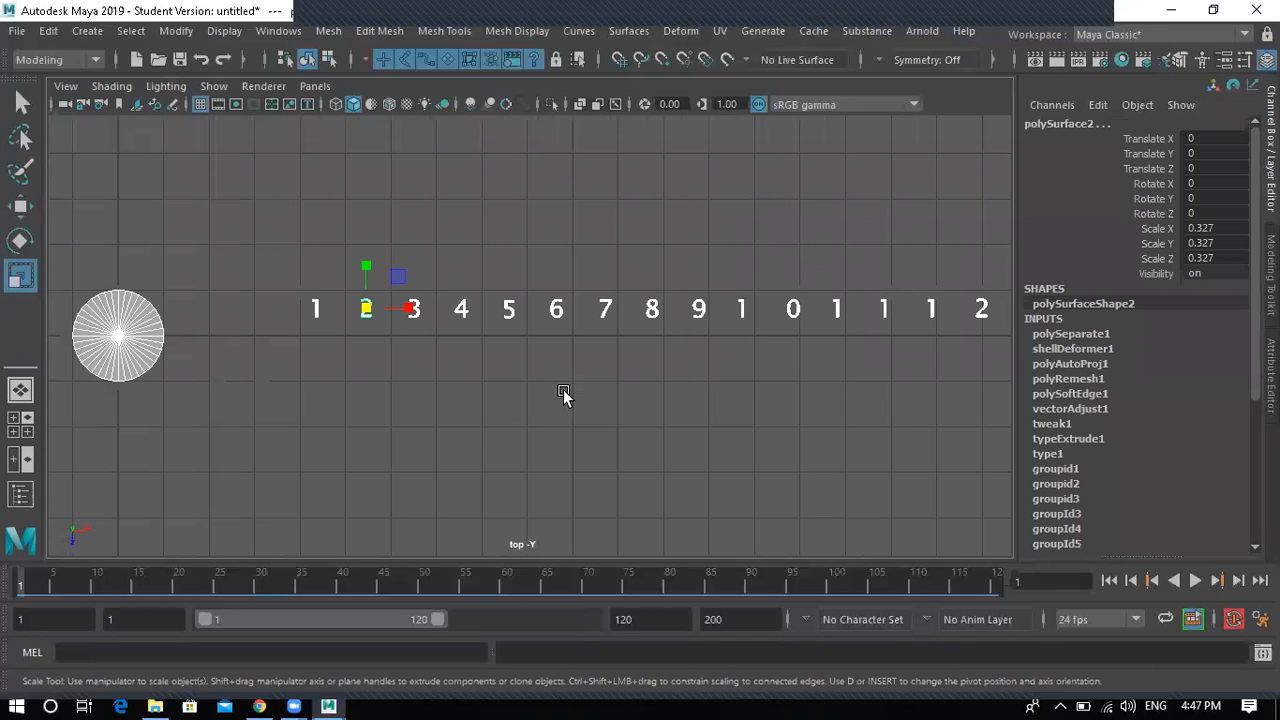
key("ctrl+space")
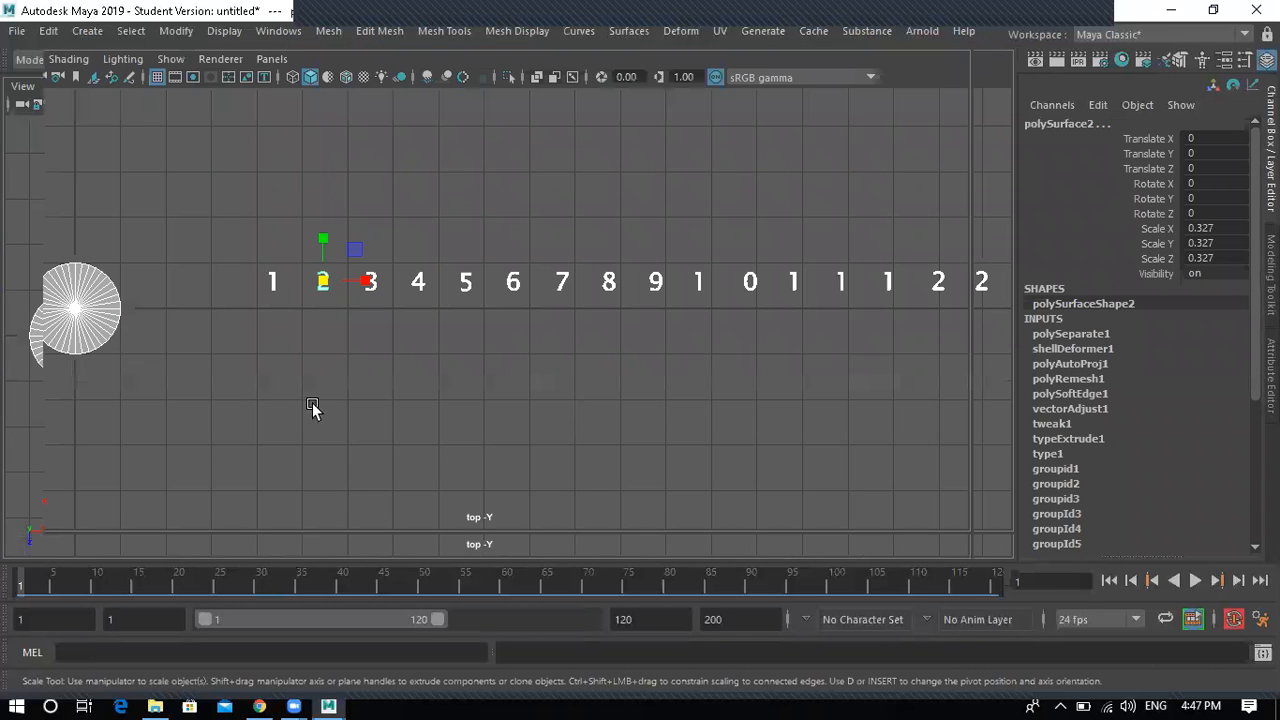
left_click(352, 352)
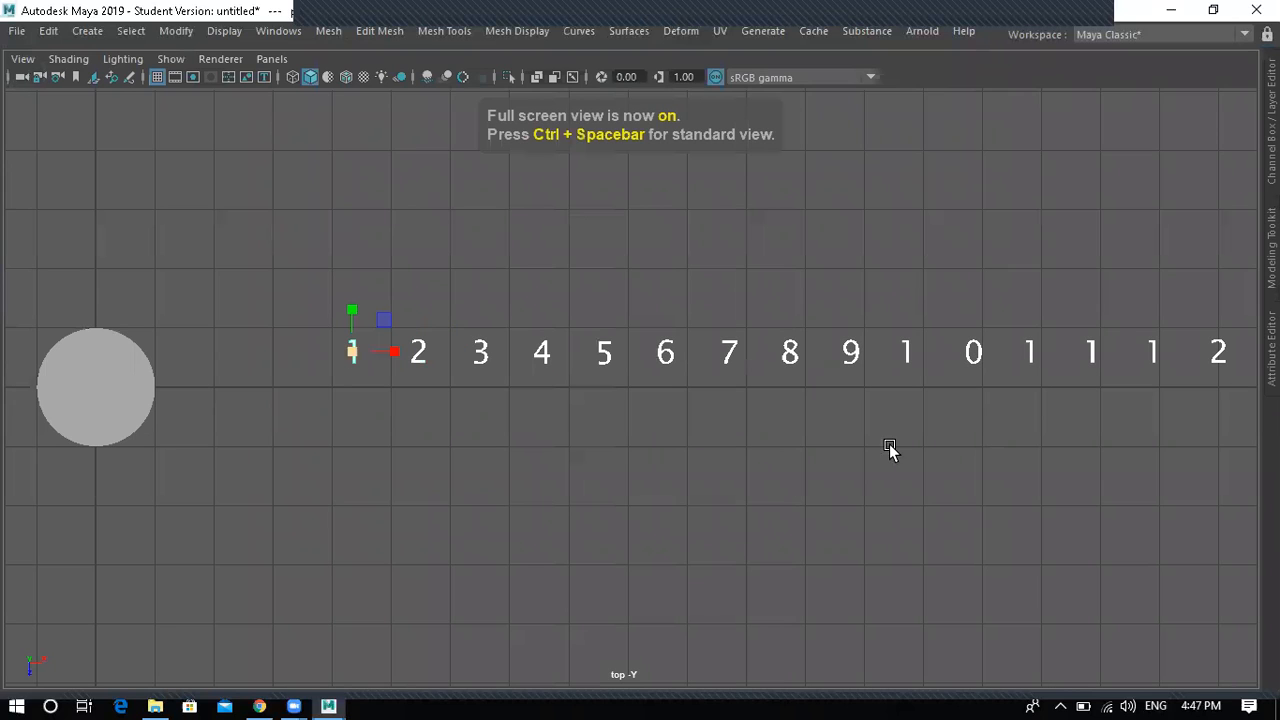
- Move the last 1 right beside the final 2 and combine the two digits into a single 12 mesh
left_click_drag(1153, 372, 1252, 361)
left_click(1214, 352)
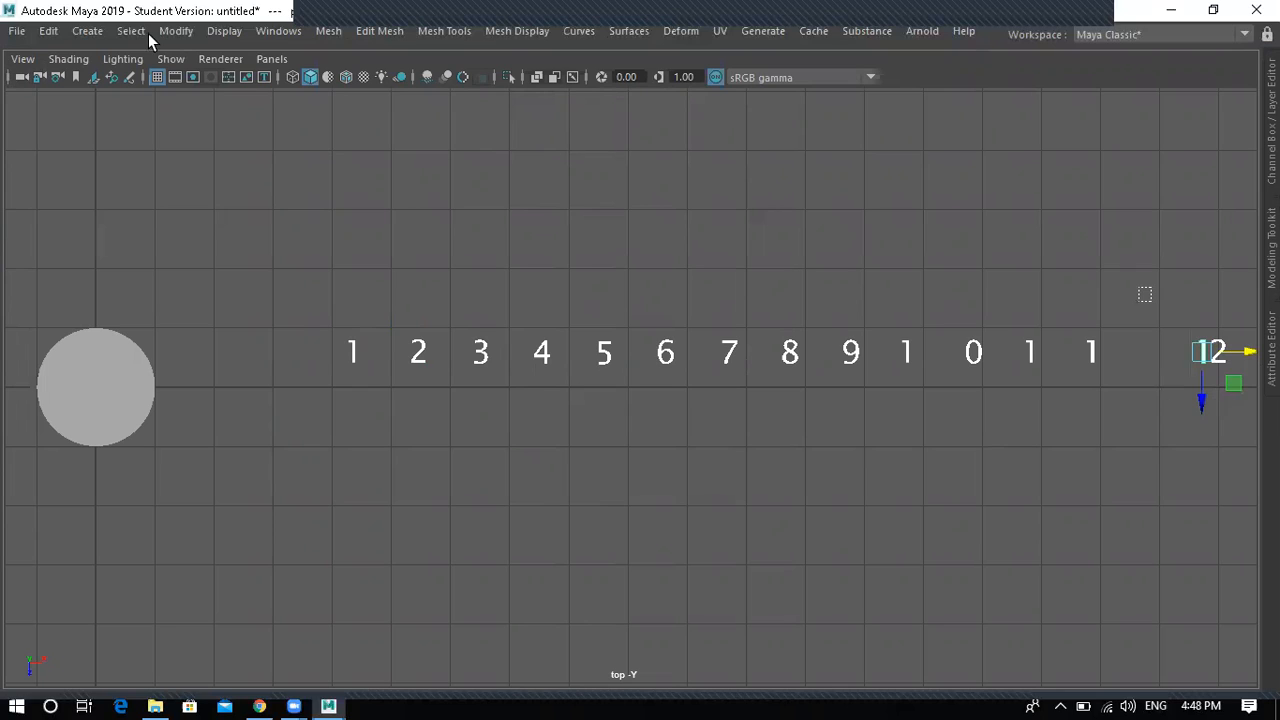
left_click(324, 31)
left_click(365, 101)
- Place the combined 12 at the disc's 12 o'clock position and, in the perspective view, raise it onto the top face
left_click(1213, 350)
left_click_drag(106, 350, 98, 350)
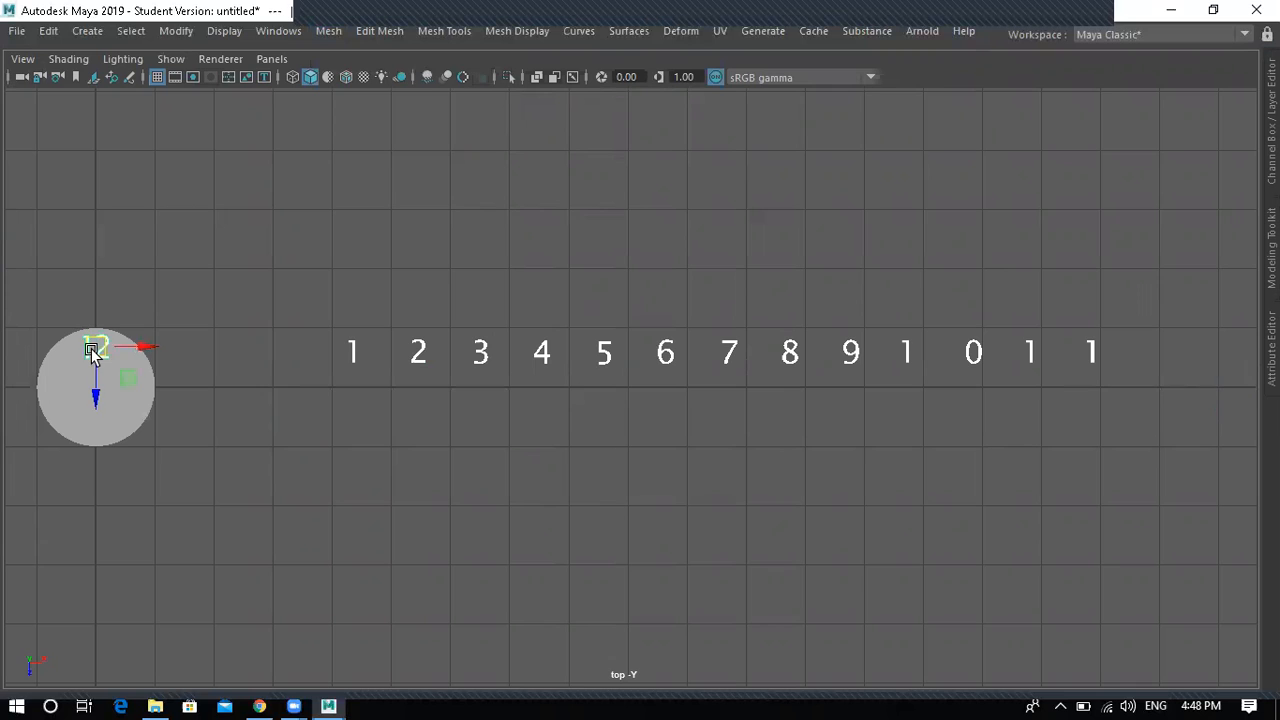
key("r")
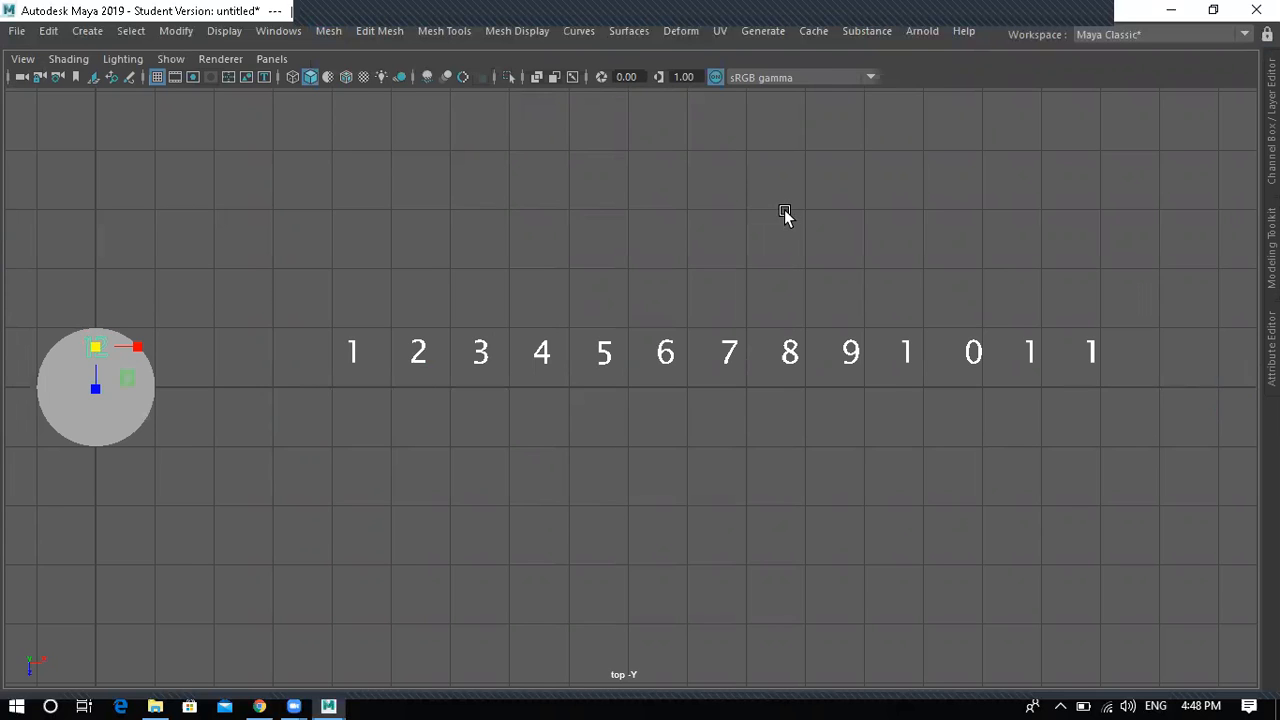
key("space")
key("space")
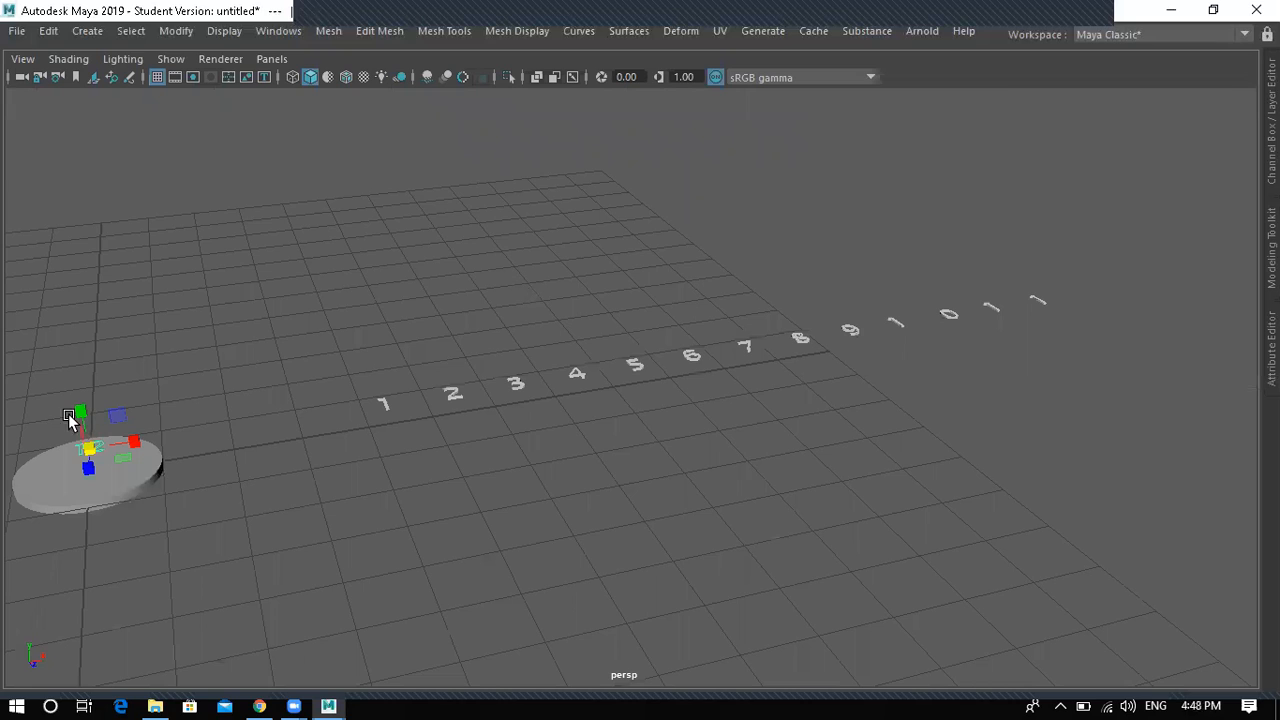
left_click_drag(77, 408, 79, 407)
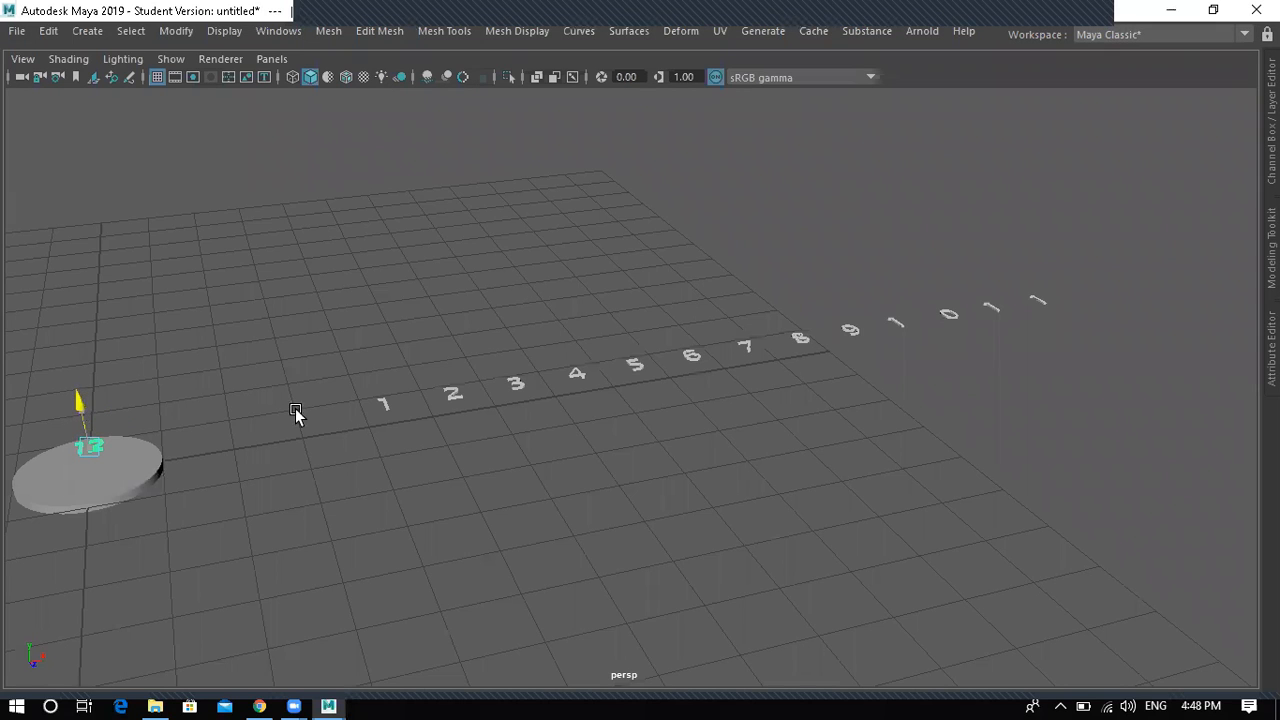
- In the top view, move the digit 6 onto the disc at the 6 o'clock position
key("space")
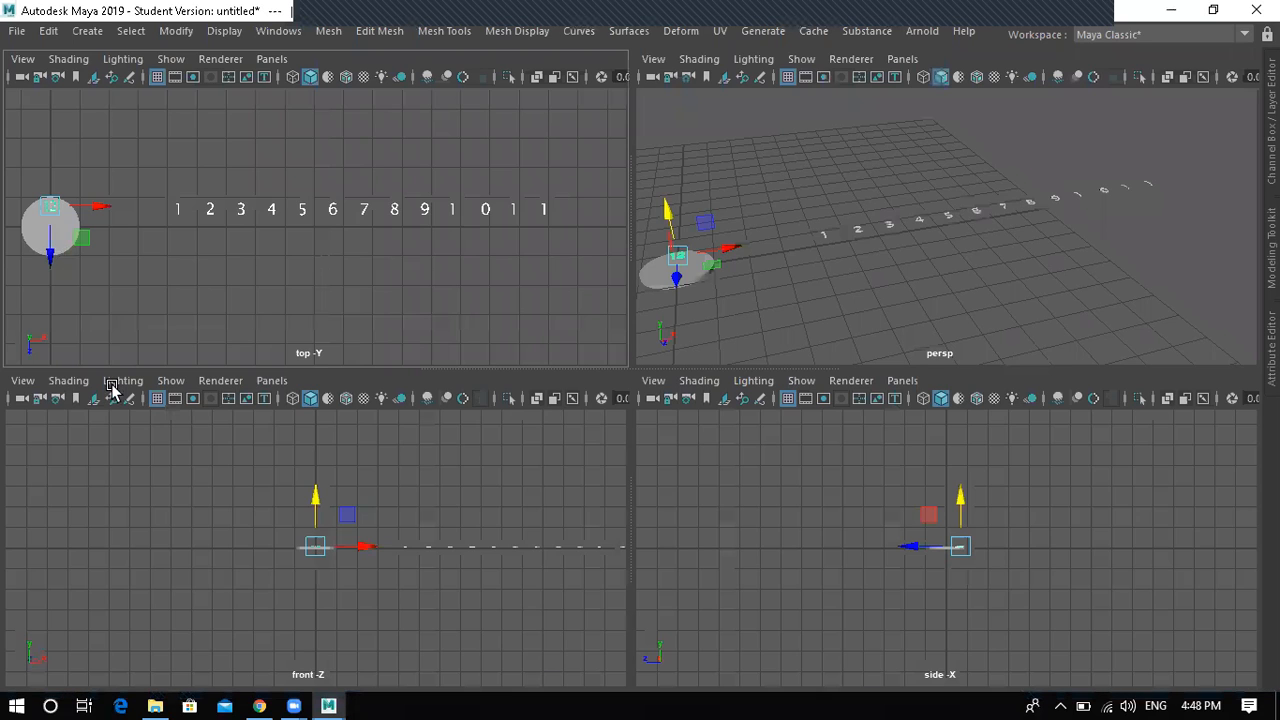
key("space")
left_click(658, 312)
left_click(666, 357)
middle_click_drag(549, 397, 476, 428)
middle_click_drag(94, 424, 92, 426)
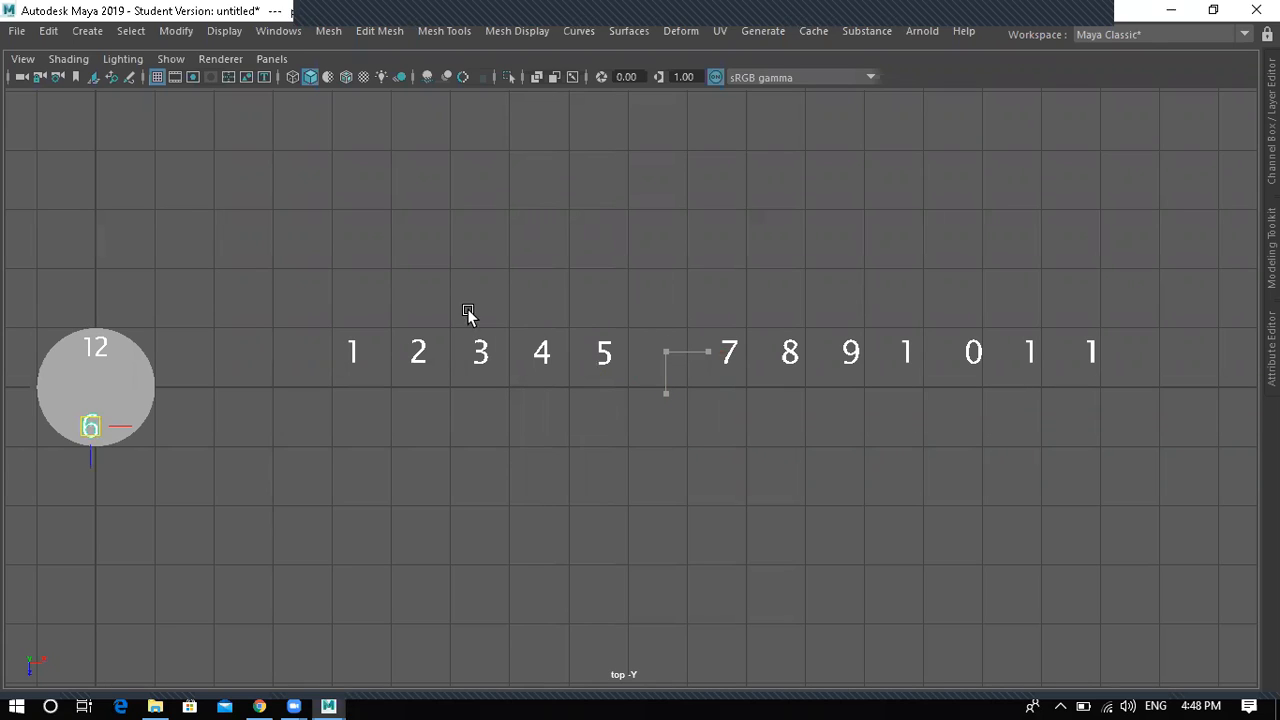
- Move the digit 3 to the disc's 3 o'clock position and the 9 to the 9 o'clock position, and frame the dial
left_click(488, 352)
middle_click_drag(486, 354, 351, 382)
middle_click_drag(149, 391, 146, 385)
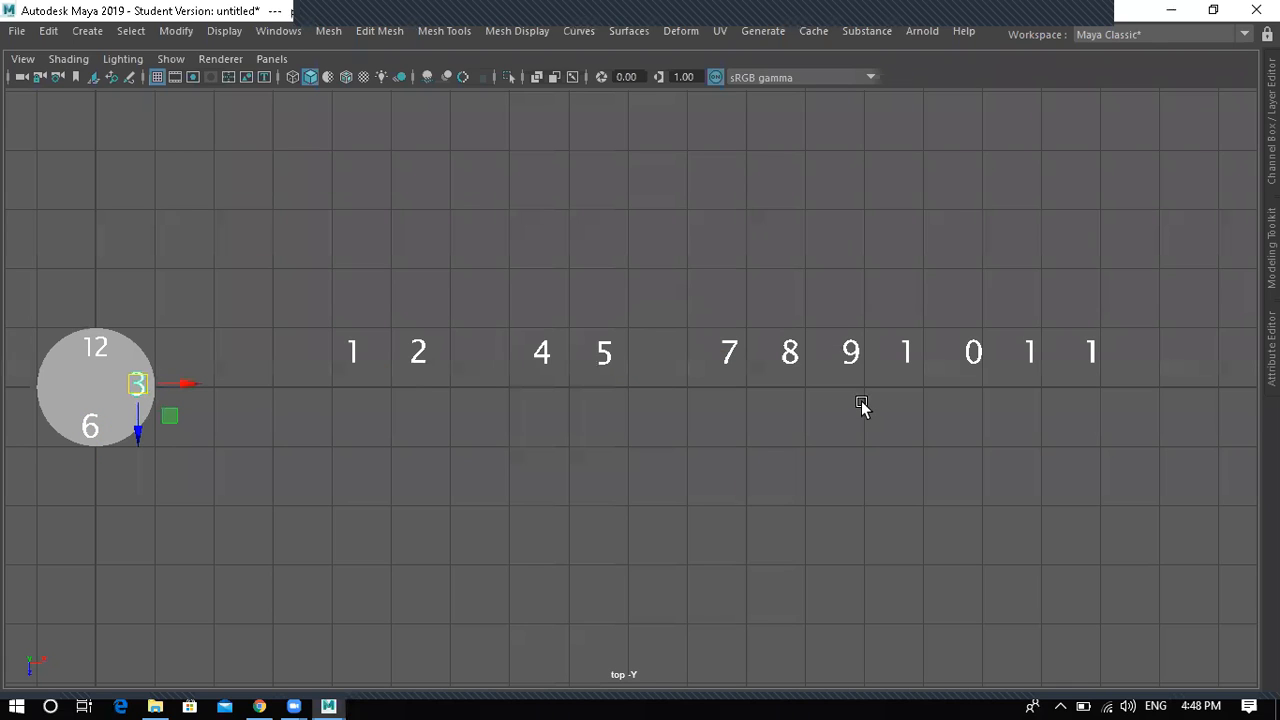
left_click(850, 355)
middle_click_drag(850, 356, 314, 389)
middle_click_drag(46, 377, 52, 386)
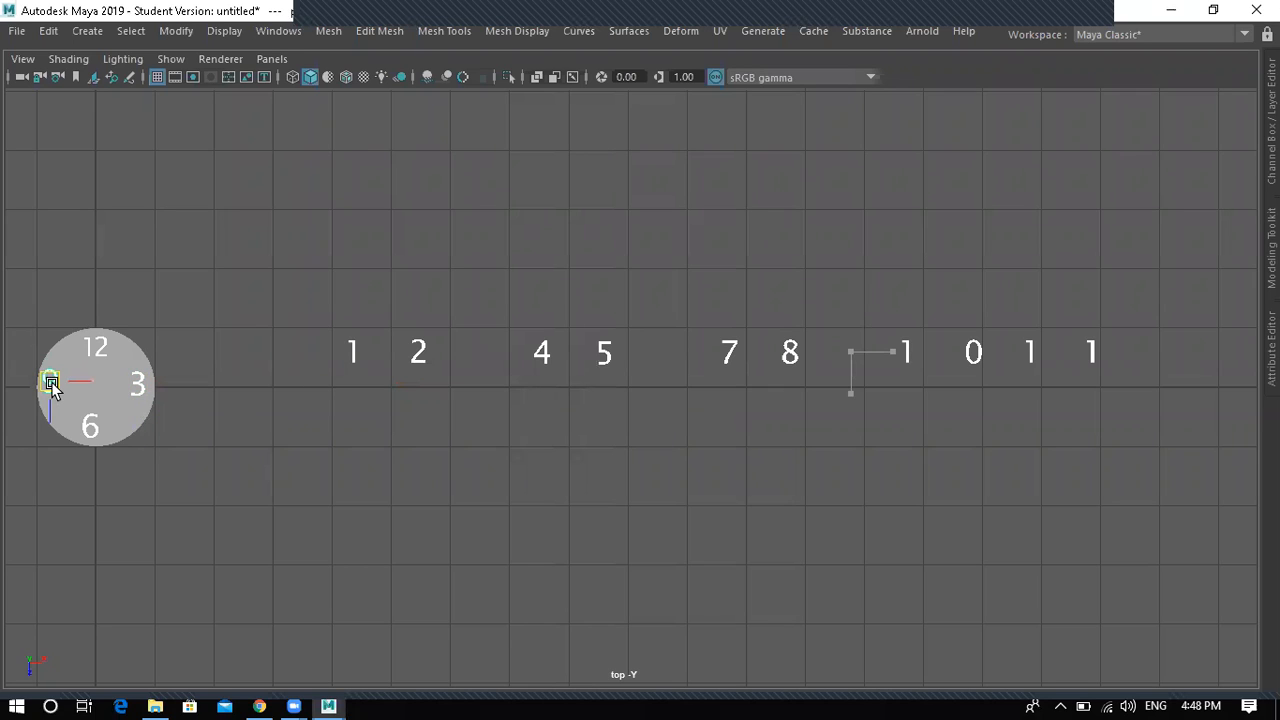
mouse_move(172, 468)
left_mouse_down()
mouse_move(43, 355)
mouse_move(77, 337)
left_mouse_up()
key("f")
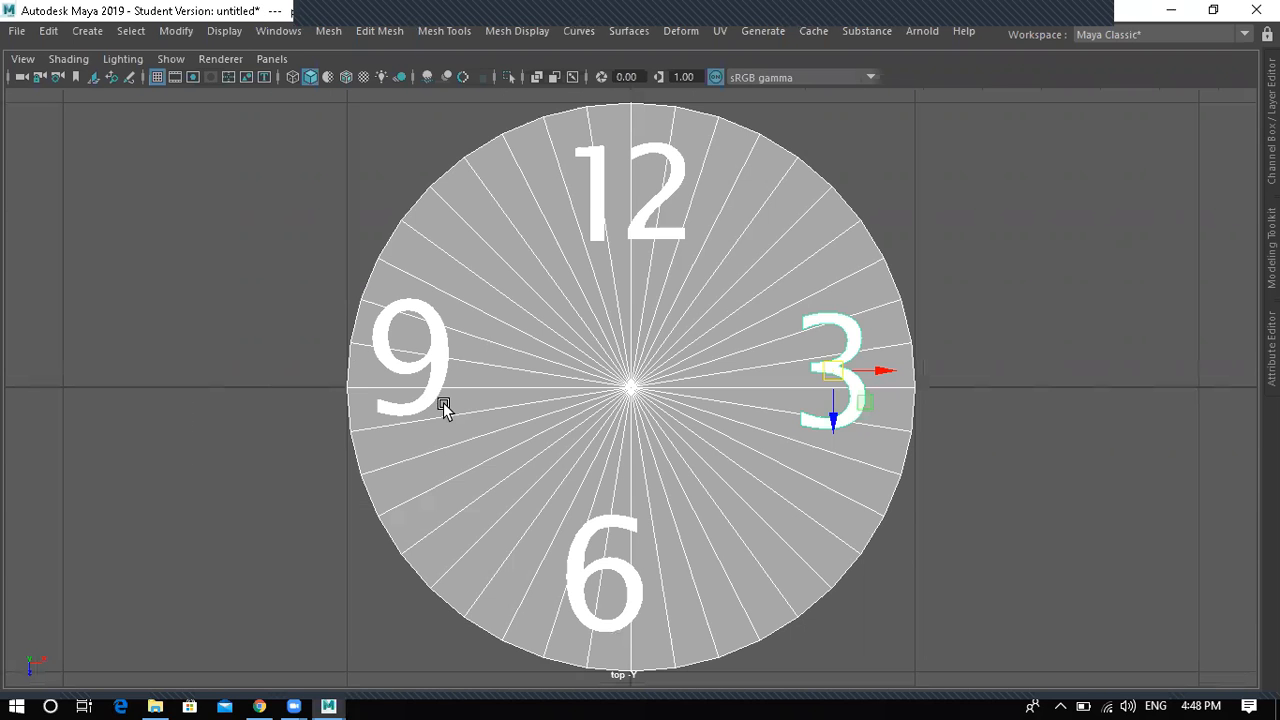
- Examine the clock face and the unplaced numerals in the top and perspective views
scroll(463, 334, "down", 8)
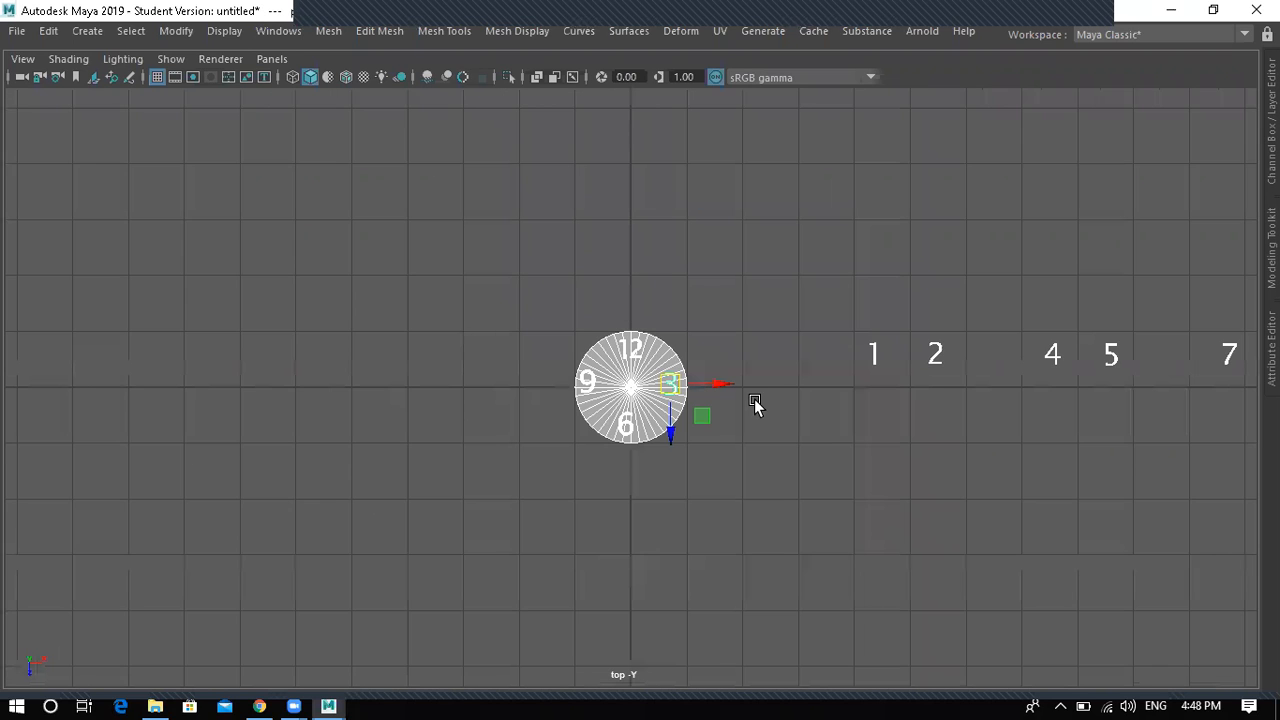
scroll(760, 400, "up", 2)
scroll(764, 399, "up", 2)
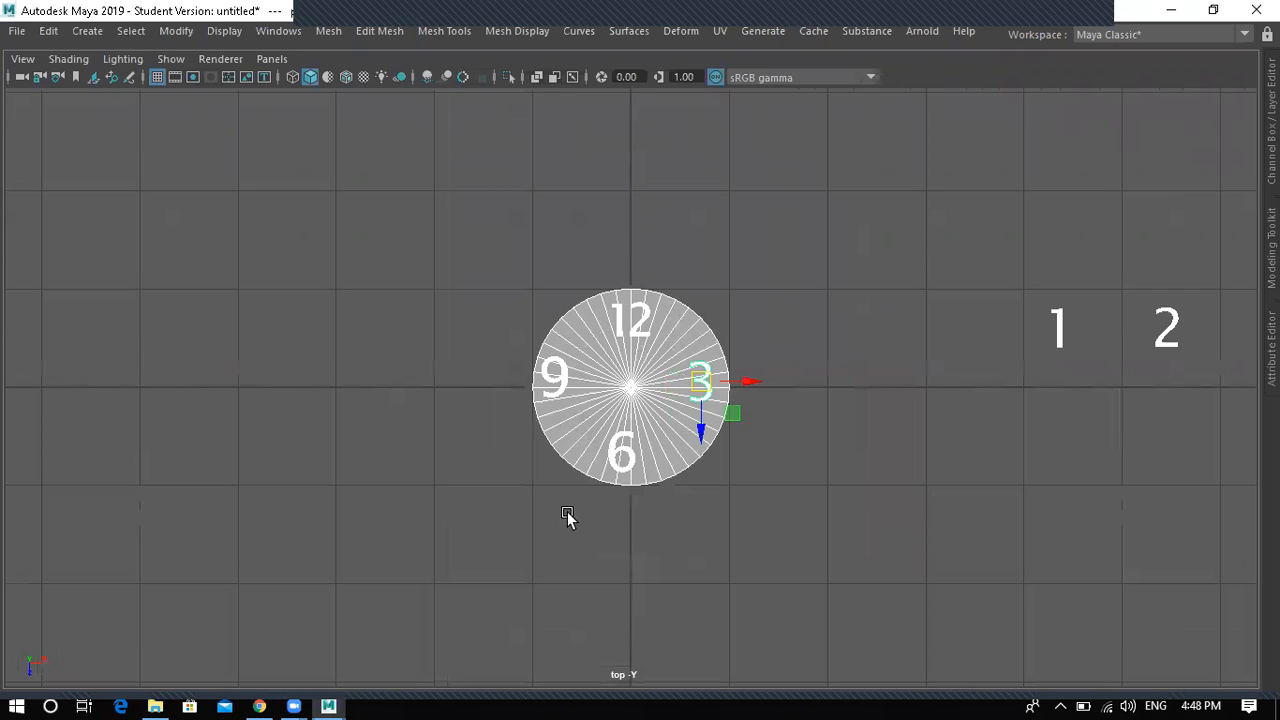
key("space")
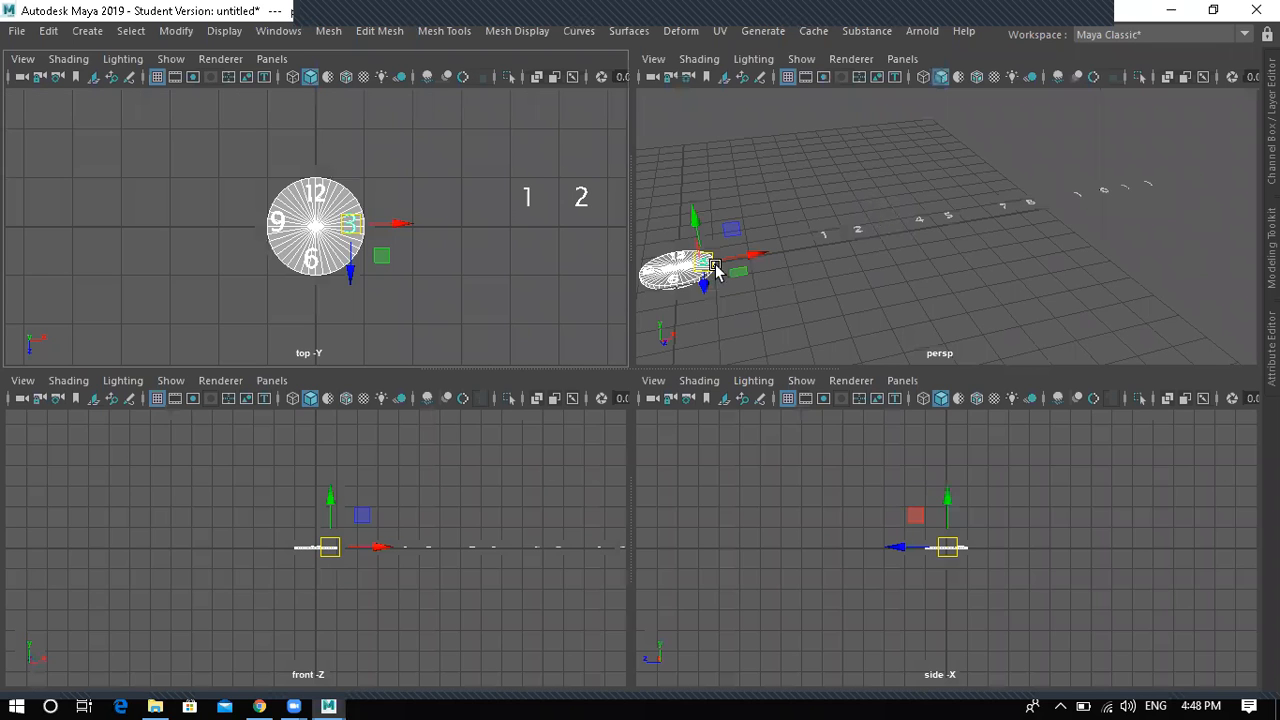
key("space")
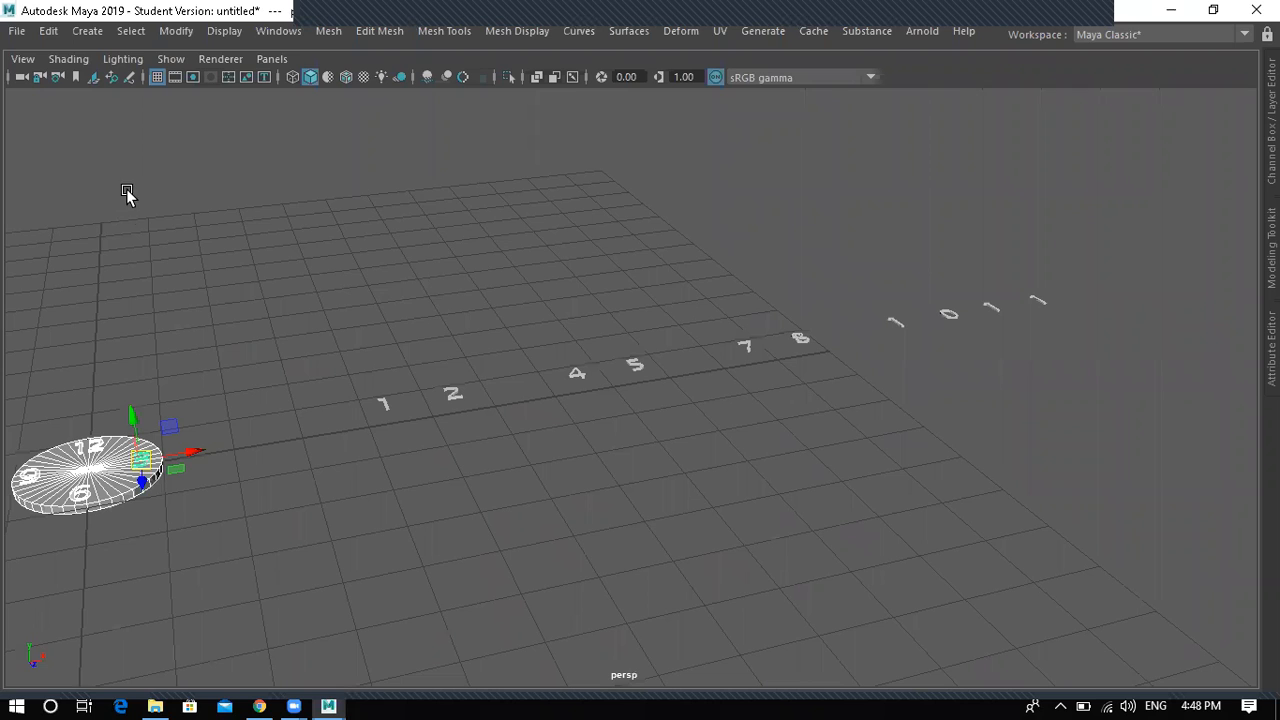
key("space")
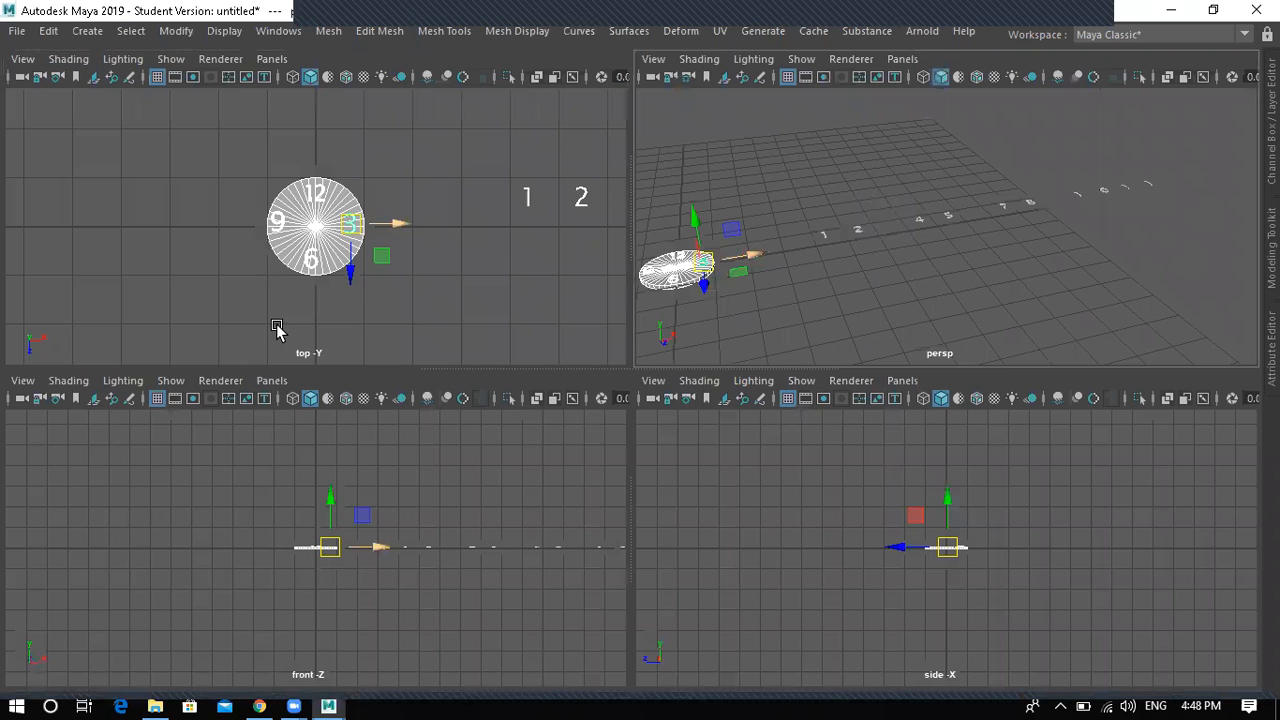
key("space")
scroll(700, 409, "up", 2)
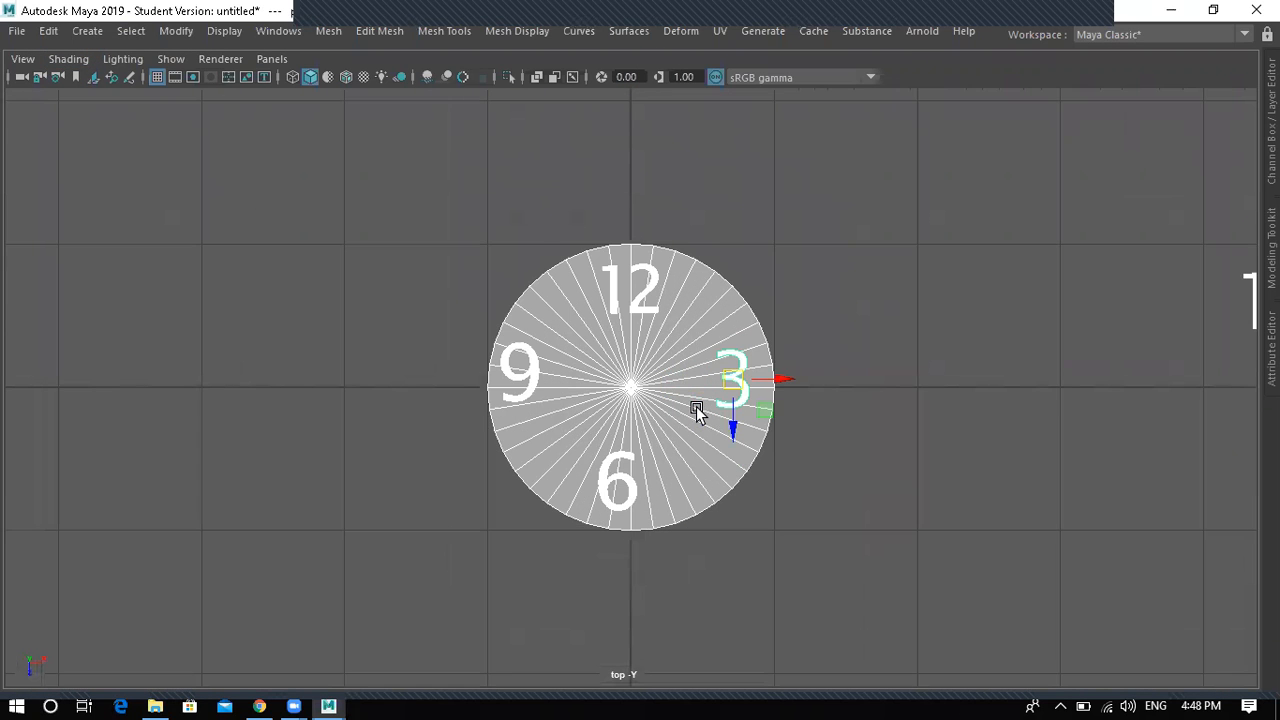
scroll(617, 260, "up", 2)
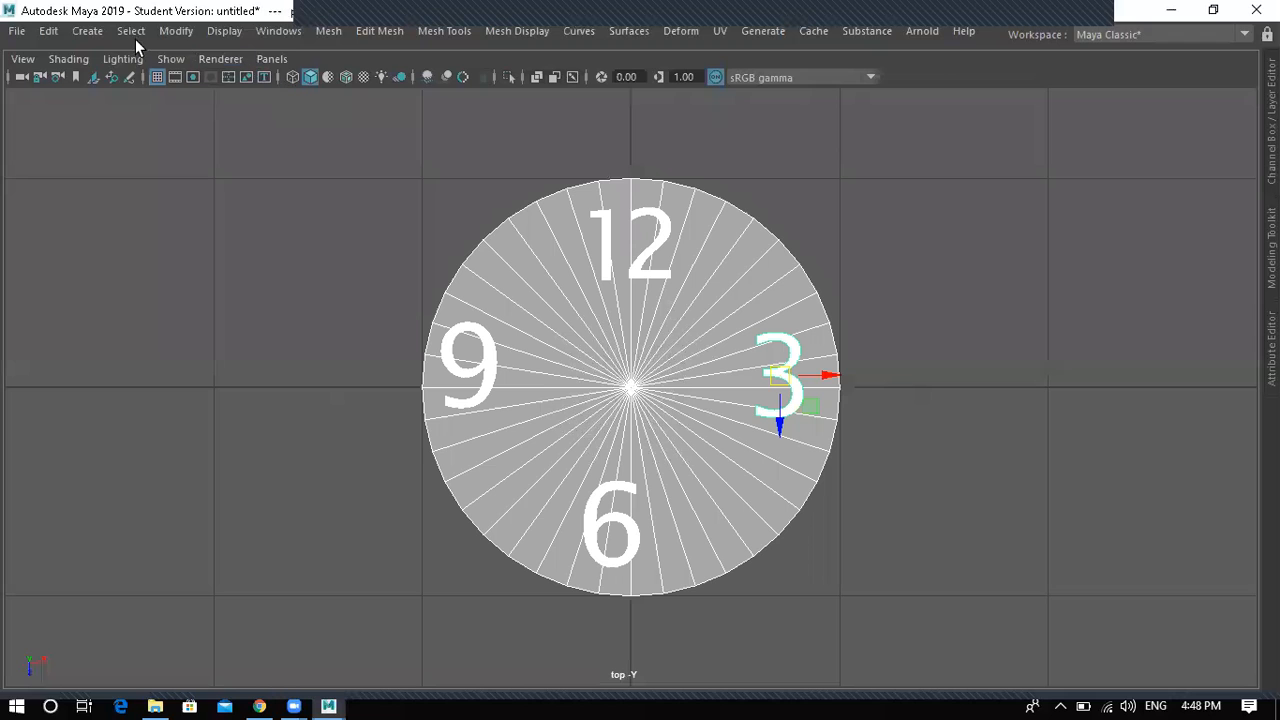
- Create a polygon cube at the centre of the clock face to serve as a clock hand
right_click_drag(223, 307, 221, 253, "shift")
right_click_drag(492, 184, 570, 160)
left_click(168, 298)
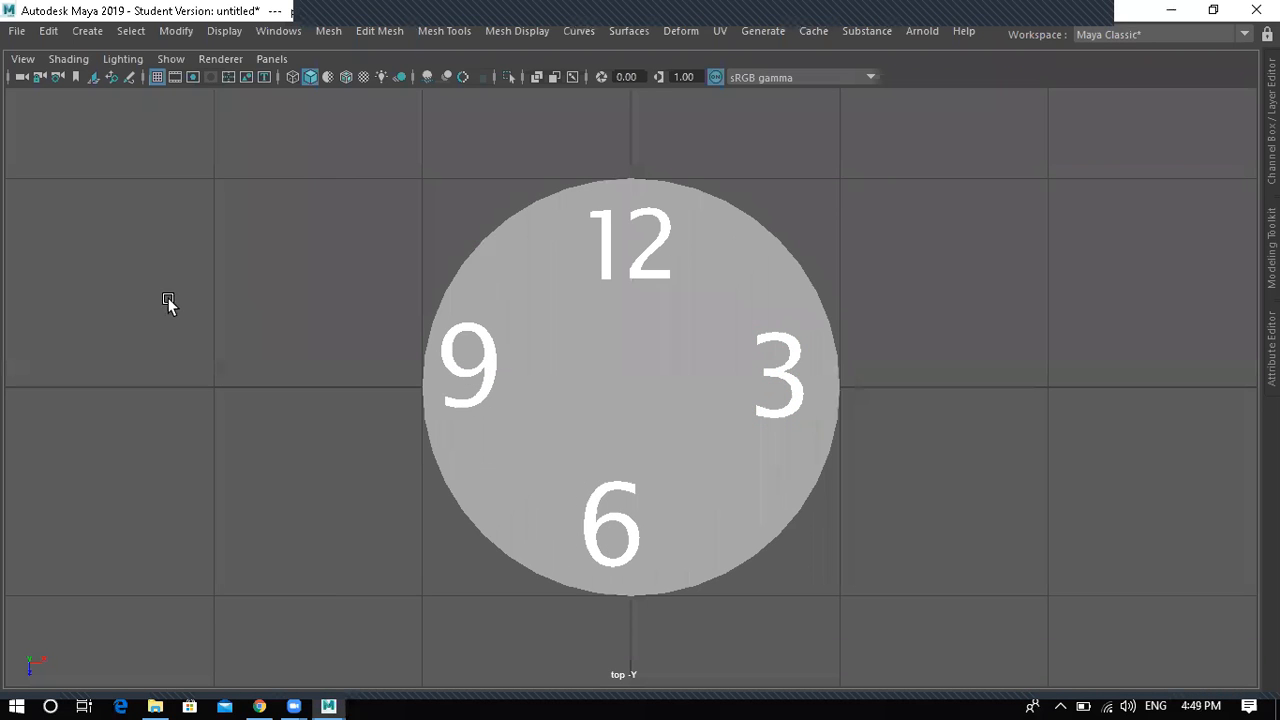
right_click_drag(171, 289, 166, 340, "shift")
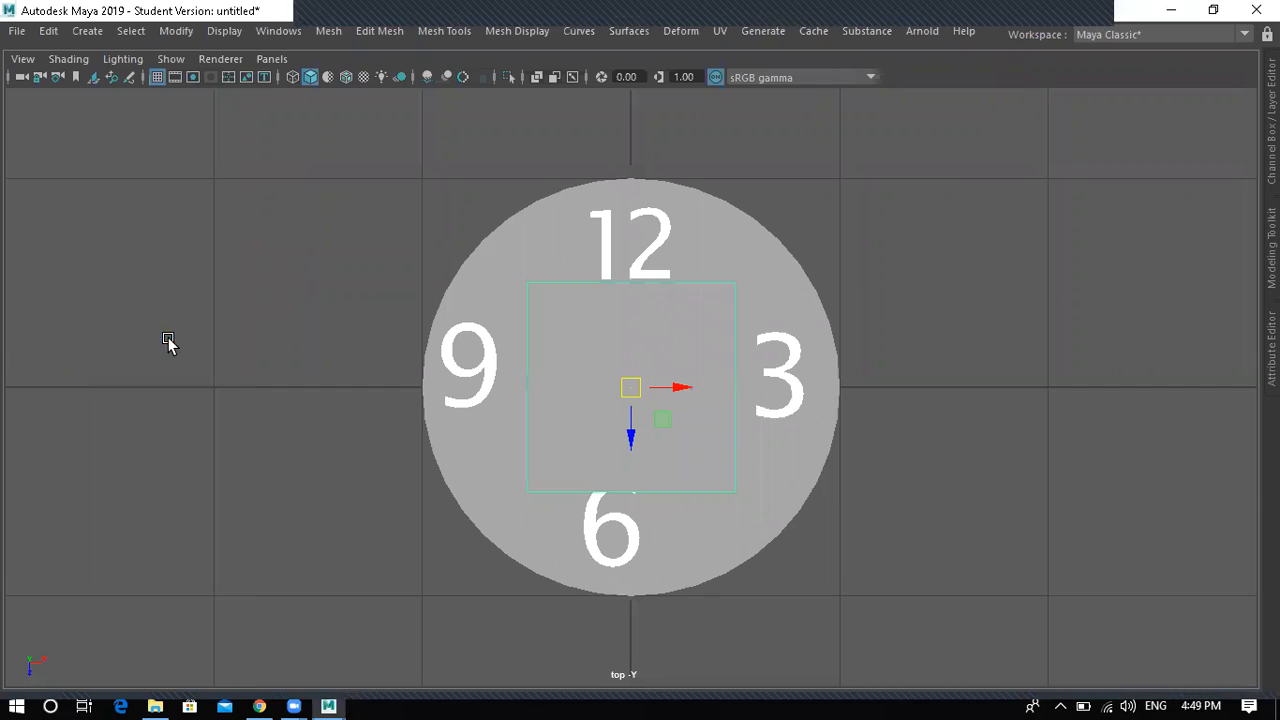
- Move the cube toward the 12 to about -0.444 in Z and narrow it to about 0.067 in X
left_click_drag(642, 397, 628, 295)
key("r")
key("w")
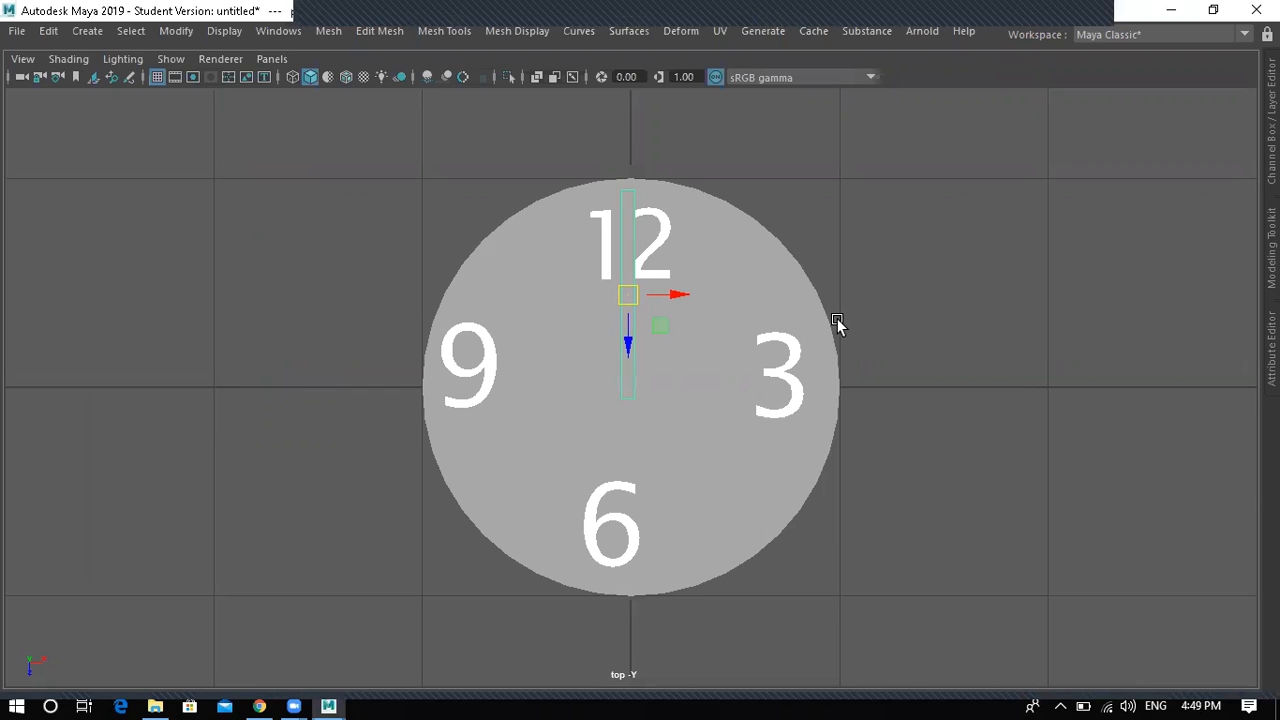
left_click(705, 393)
scroll(651, 392, "up", 3)
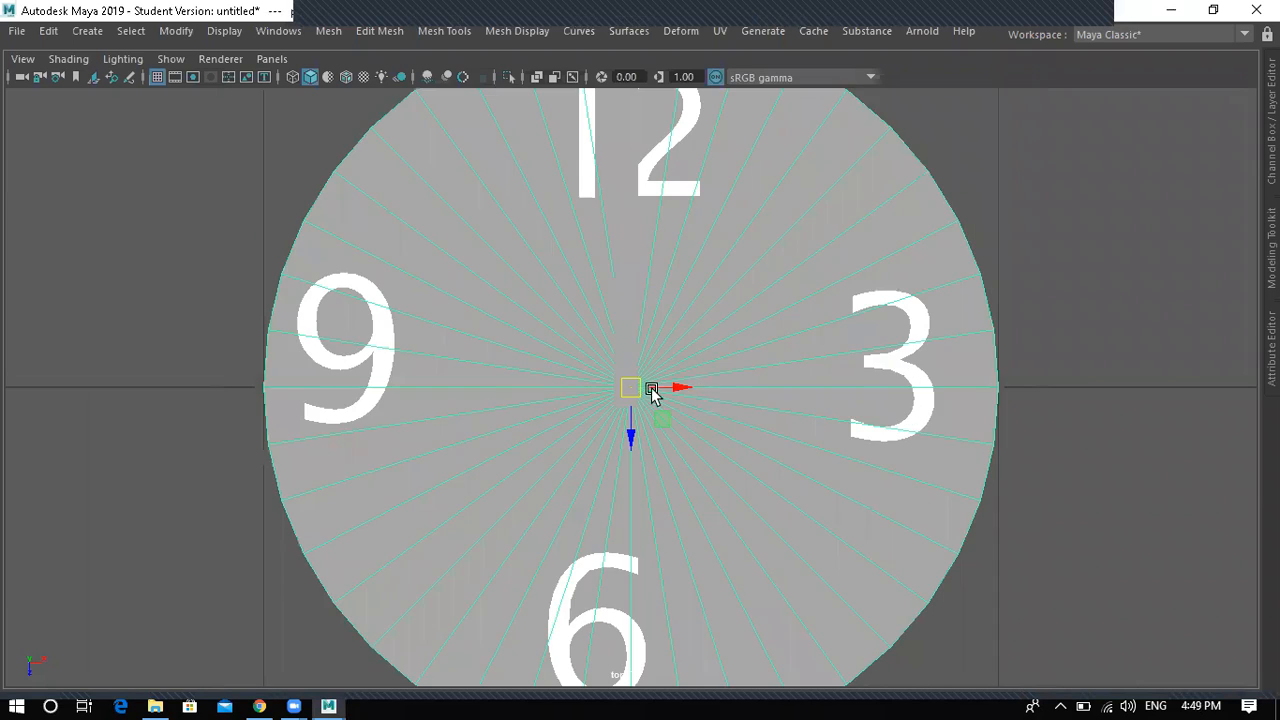
scroll(651, 392, "up", 2)
scroll(697, 406, "up", 3)
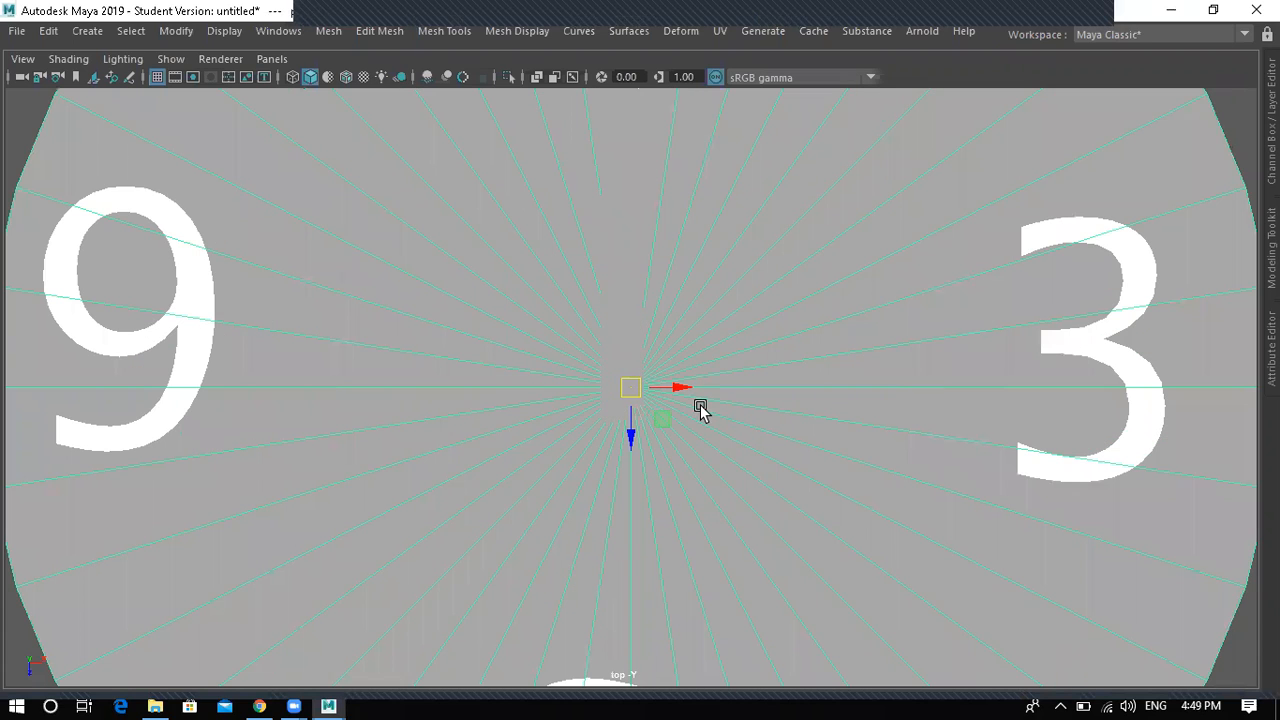
left_click_drag(670, 393, 693, 395)
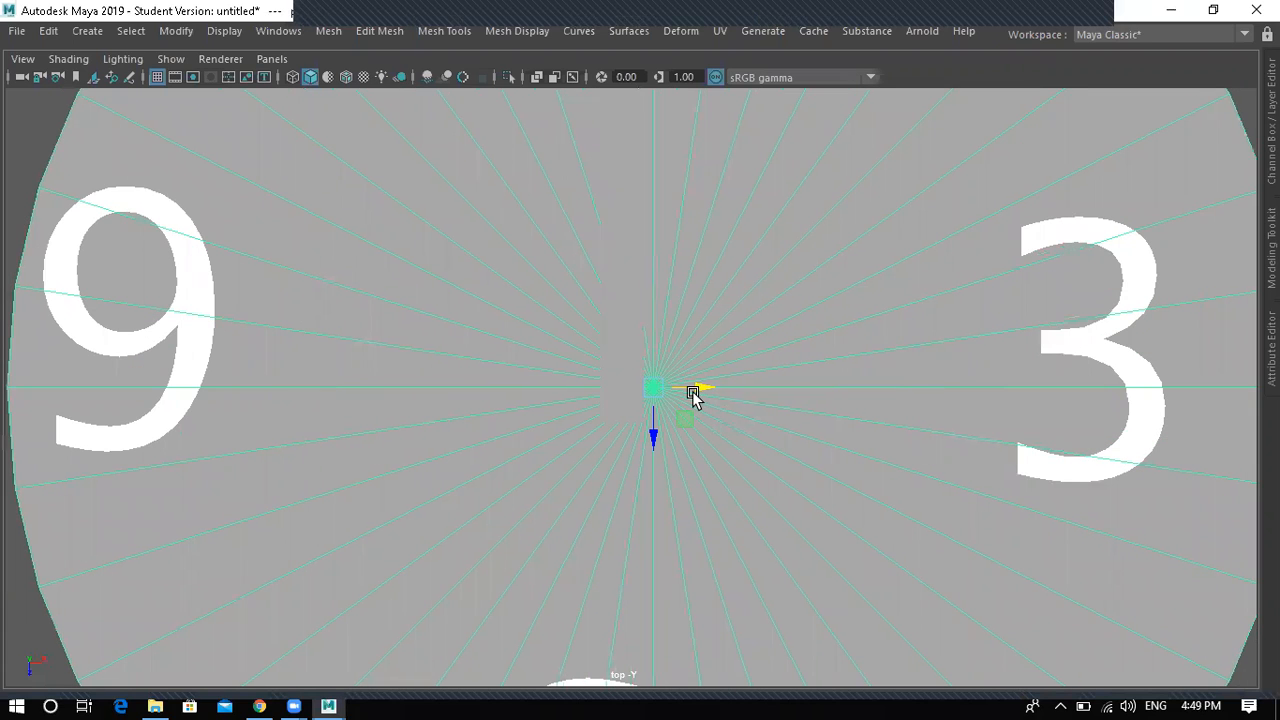
key("ctrl+z")
- Reselect the clock hand, turn on Wireframe on Shaded and switch the top view to wireframe display
left_click(627, 348)
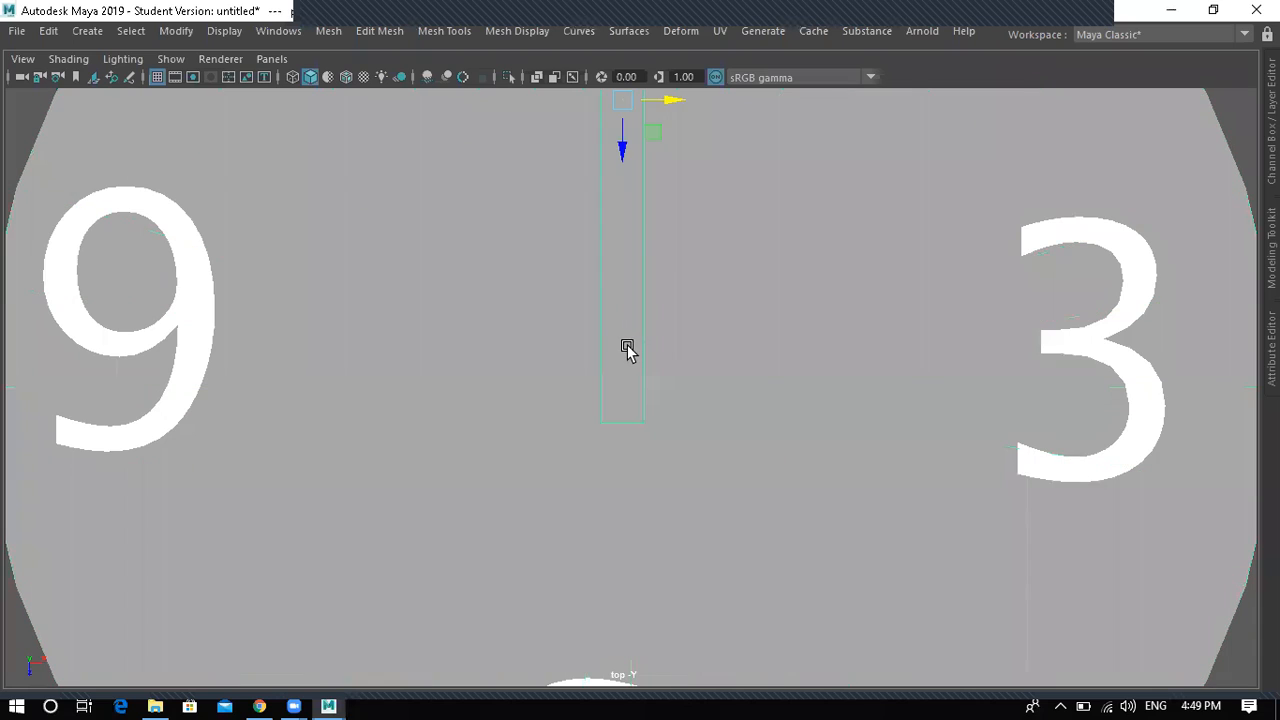
scroll(625, 360, "down", 5)
left_click(68, 59)
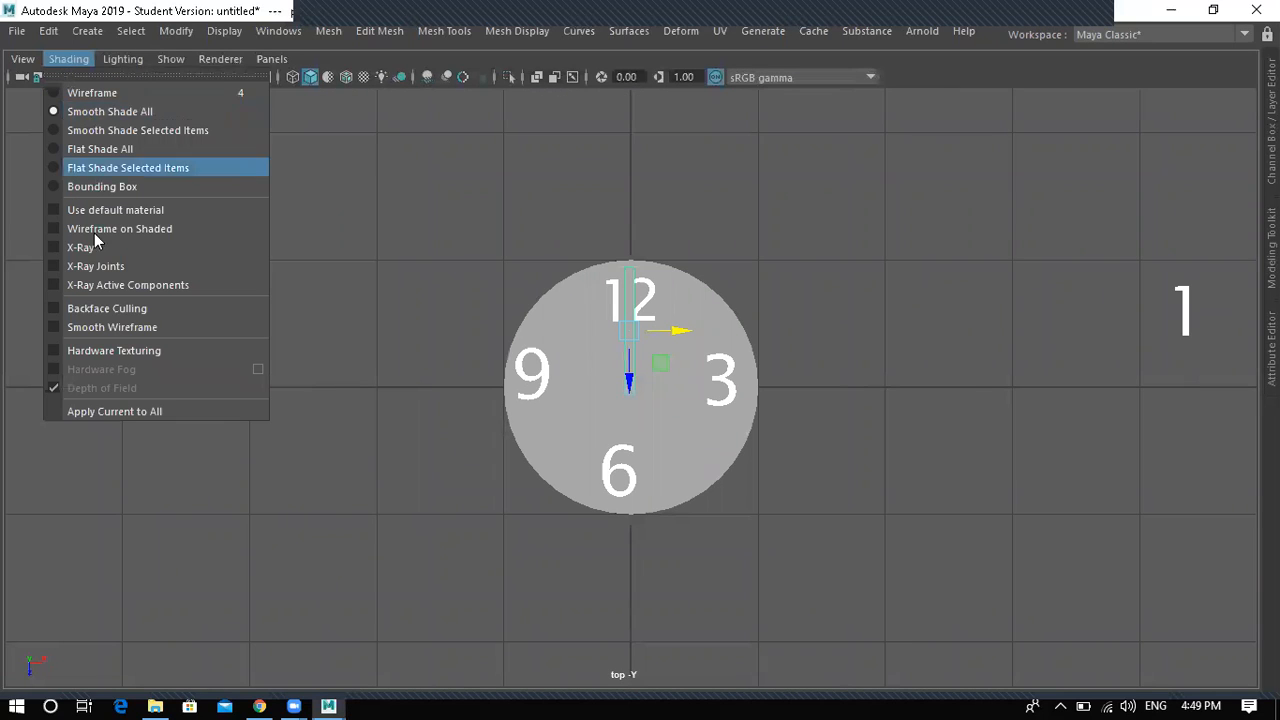
left_click(745, 450)
scroll(640, 395, "up", 4)
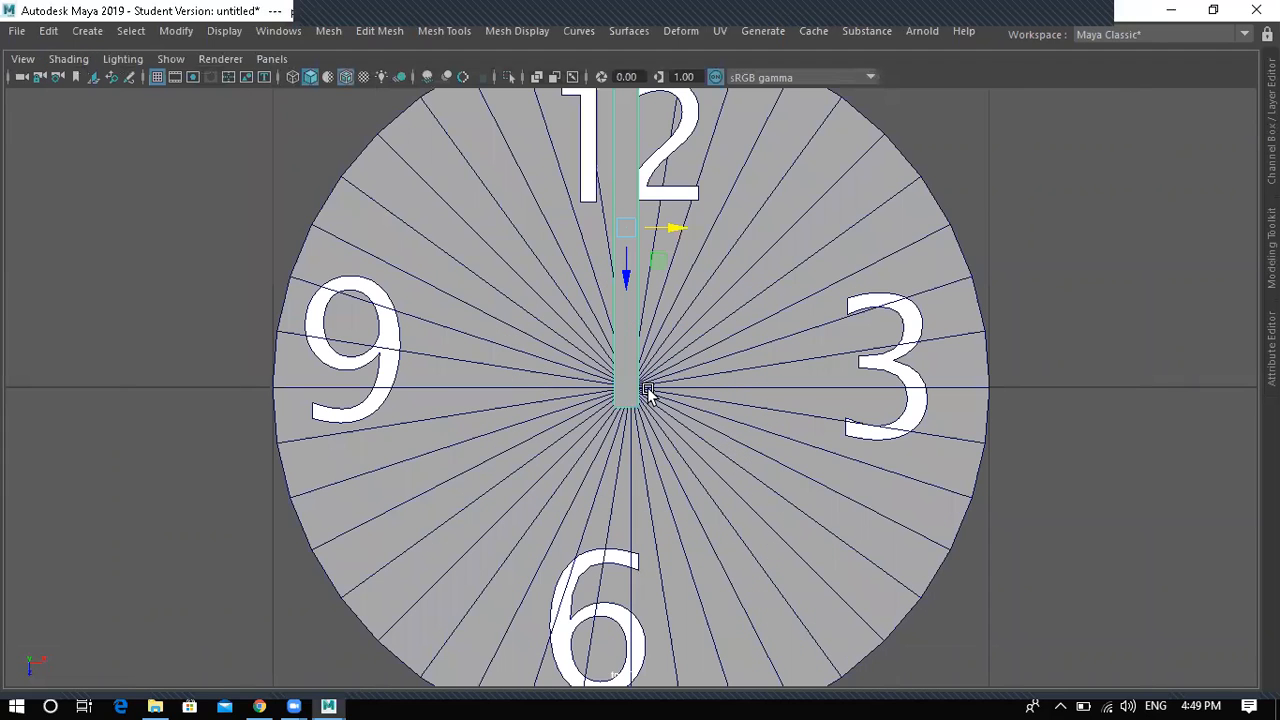
scroll(603, 370, "up", 2)
key("4")
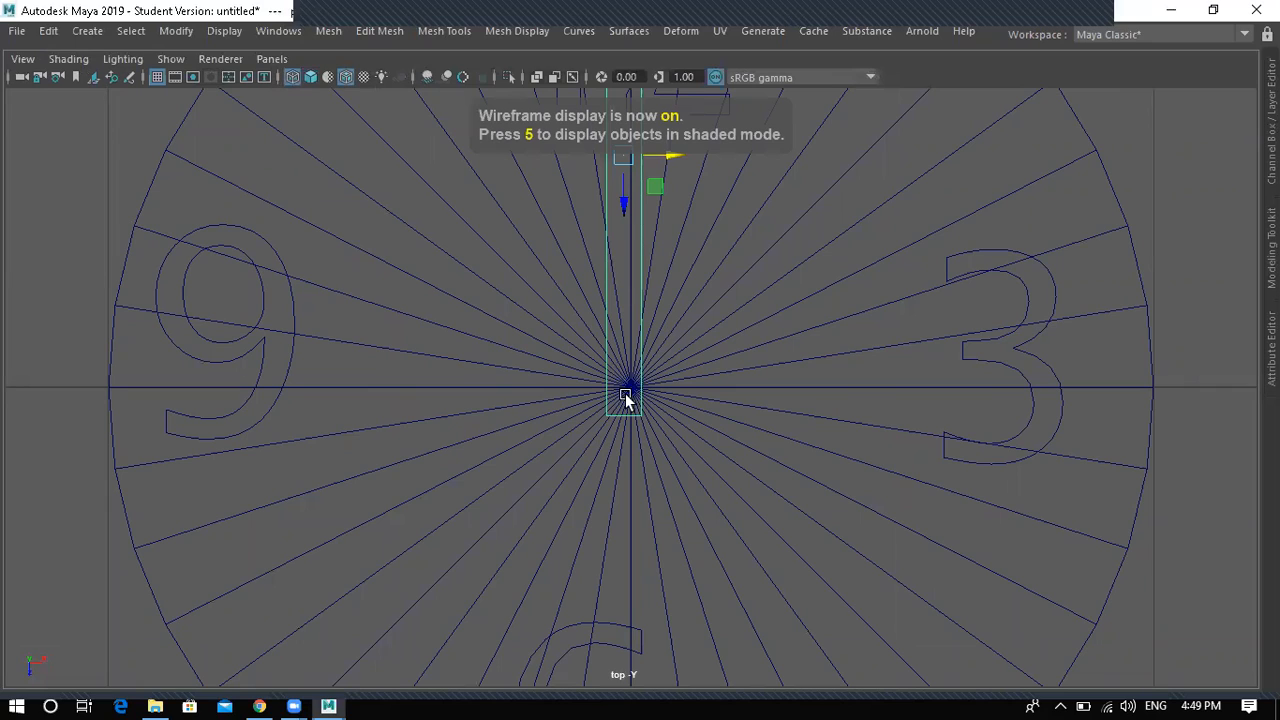
- Nudge the hand onto the clock's vertical centre line and place its pivot at the clock's centre
left_click_drag(671, 155, 676, 158)
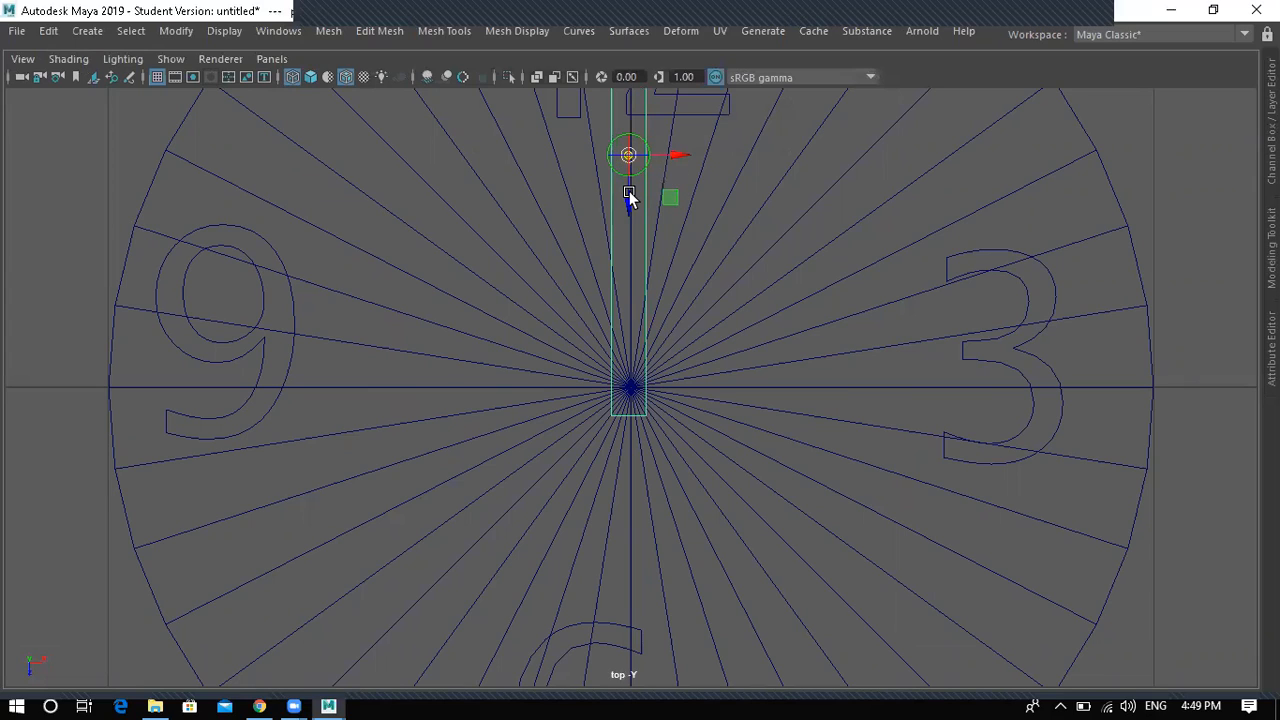
left_click(634, 211)
scroll(646, 343, "down", 10)
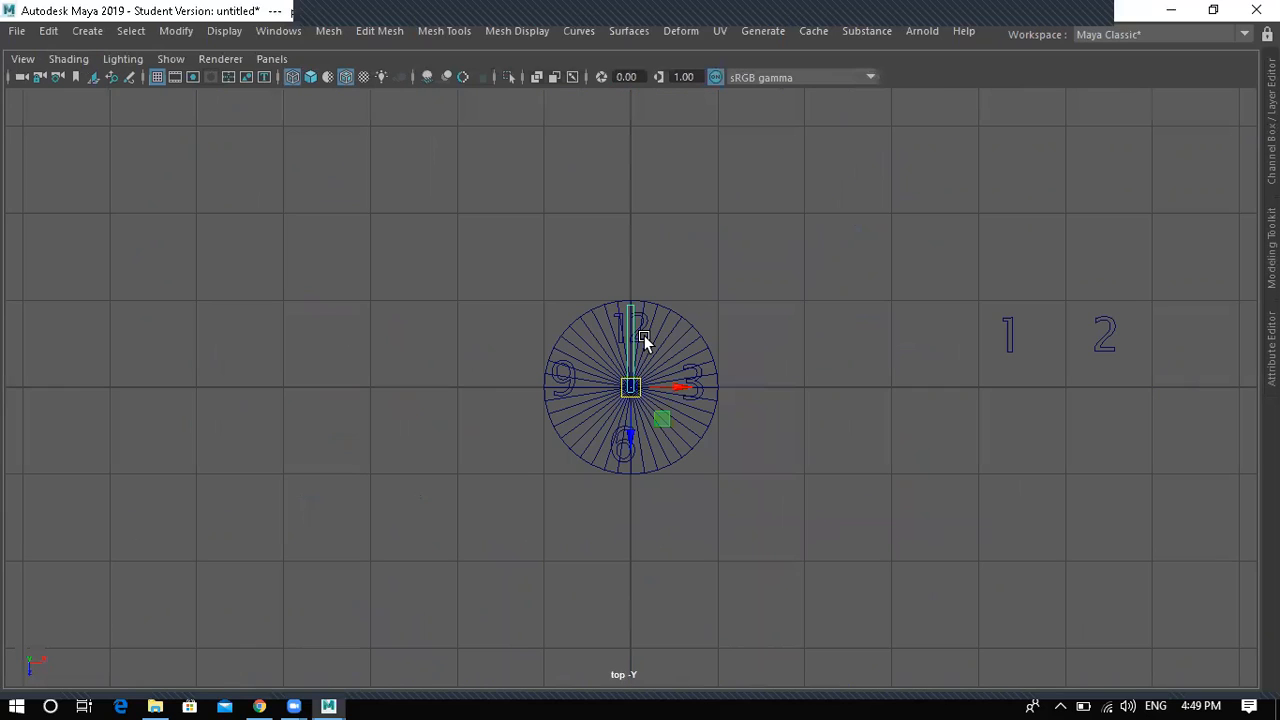
scroll(643, 371, "down", 1)
scroll(636, 381, "up", 2)
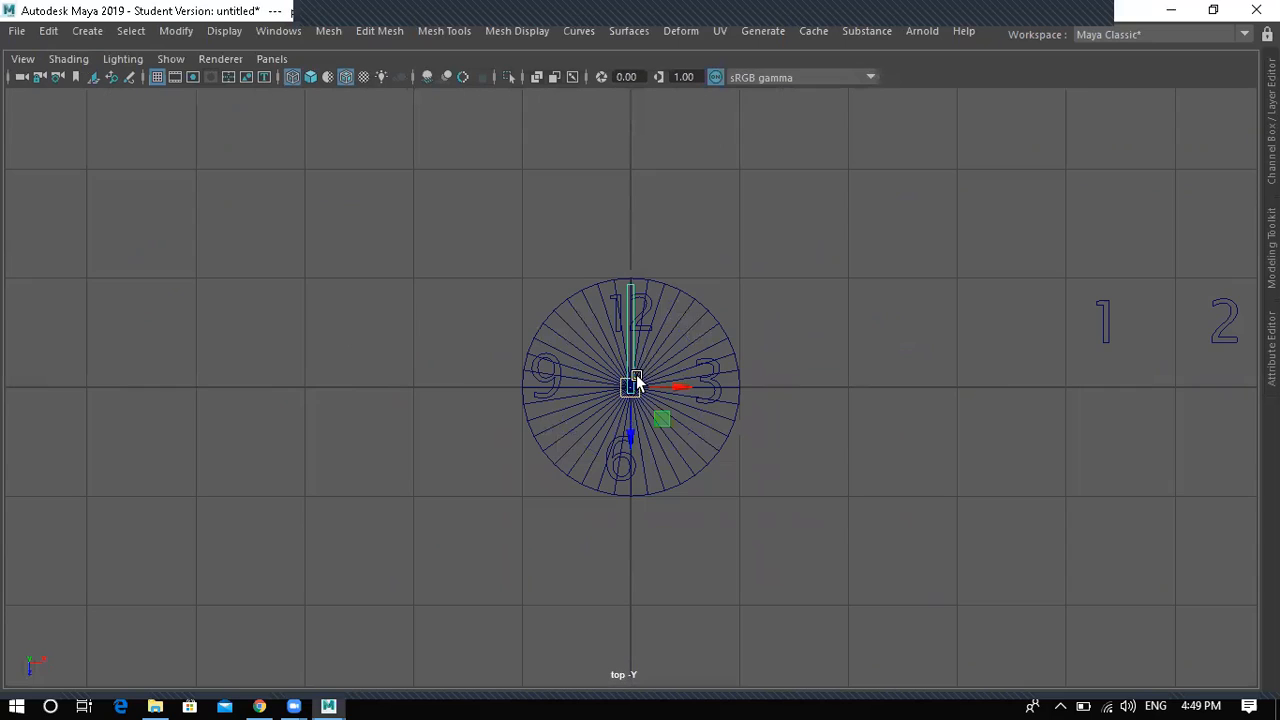
scroll(665, 396, "up", 1)
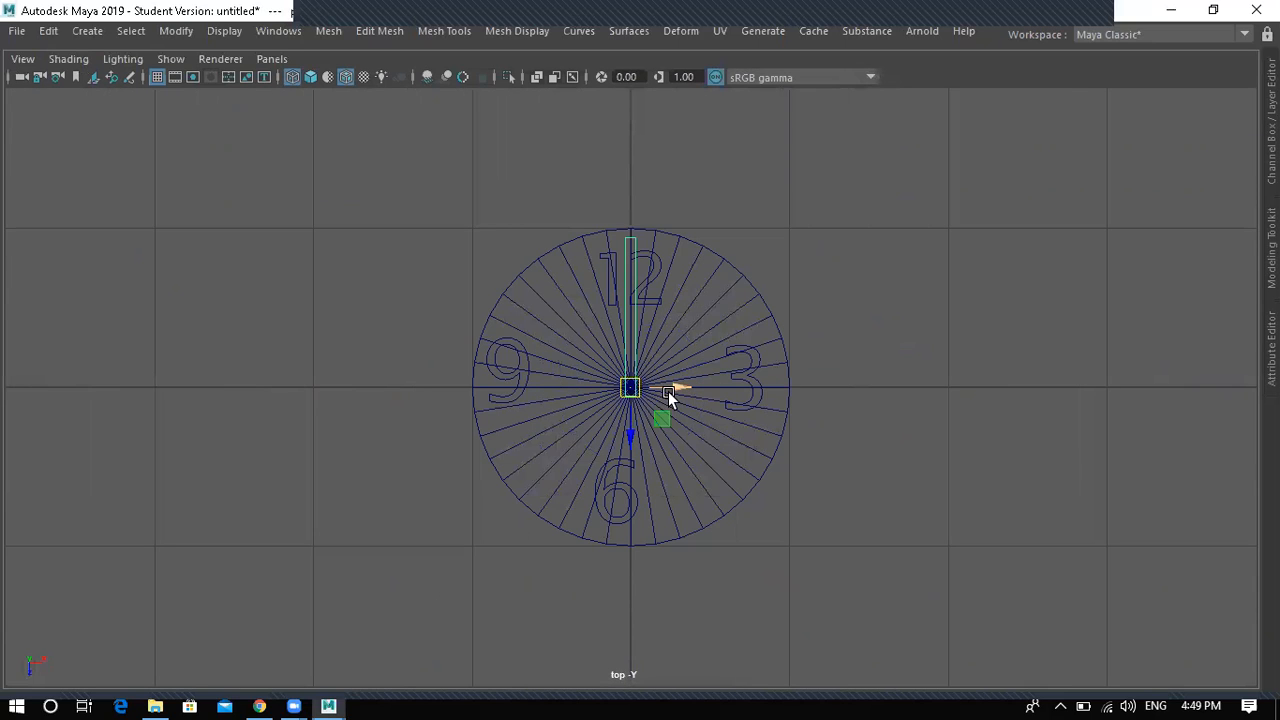
- Restore the full interface layout and freeze the clock hand's transformations
key("e")
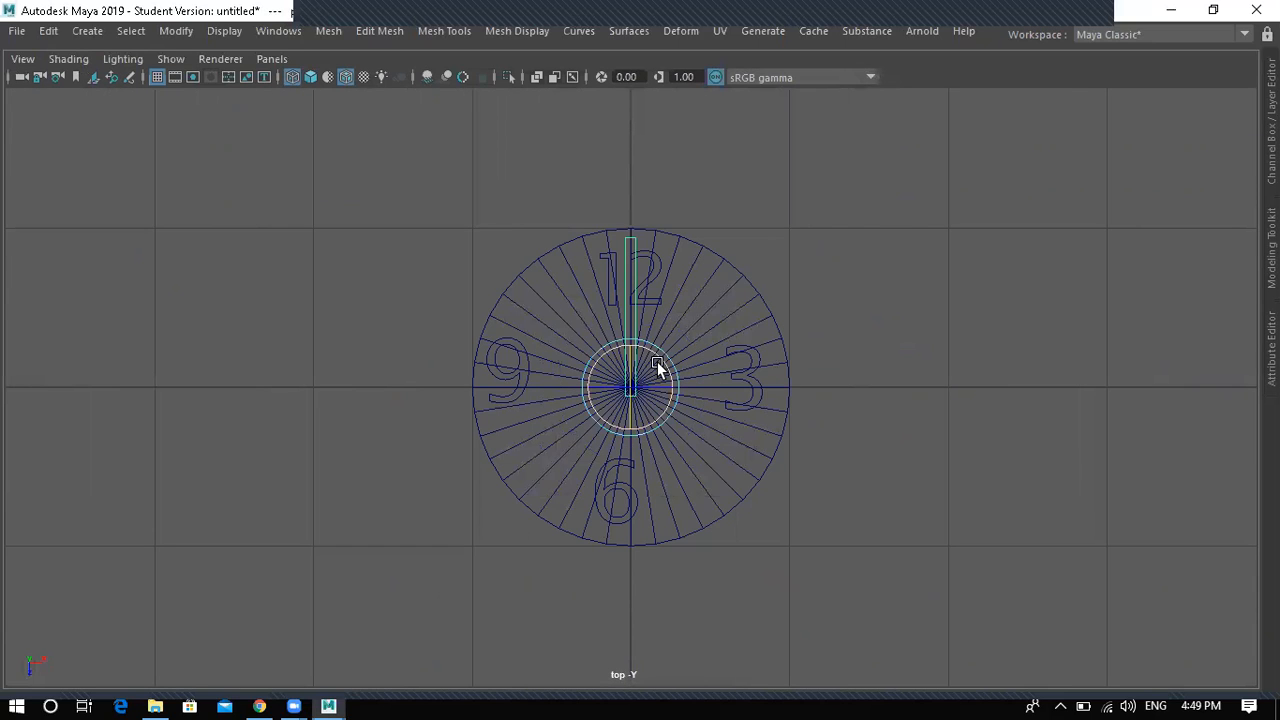
key("ctrl+space")
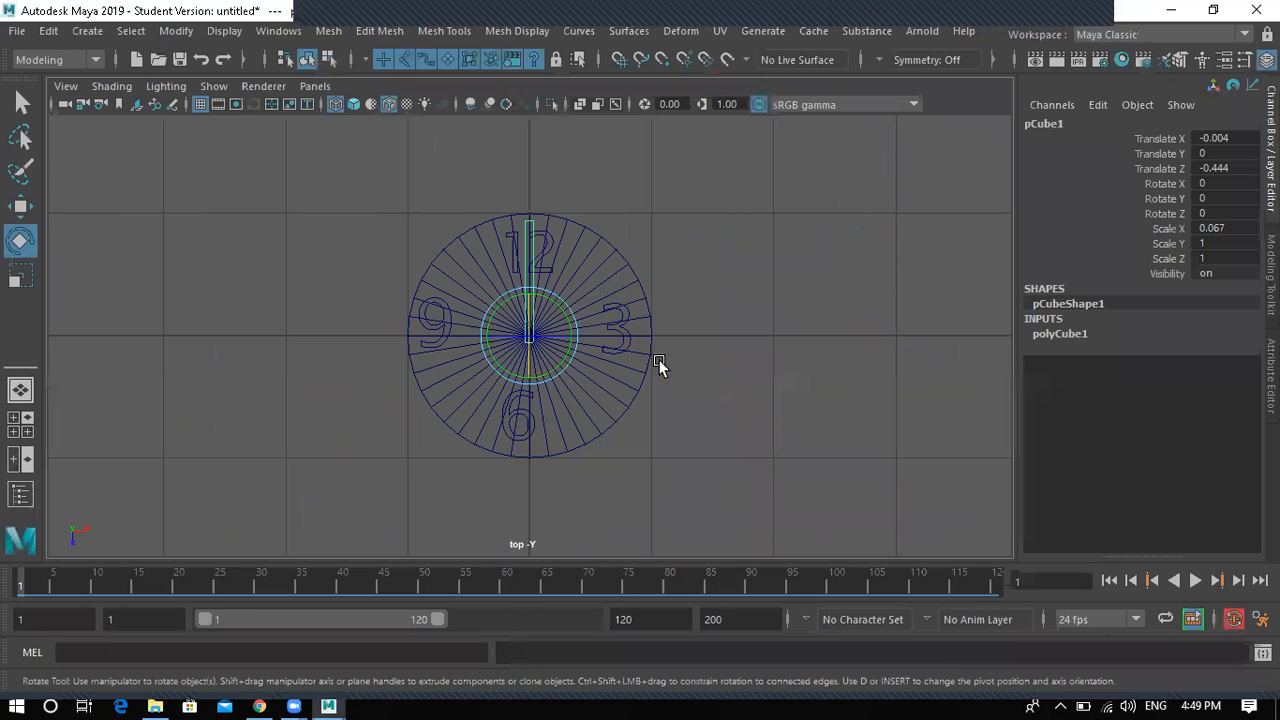
left_click(174, 31)
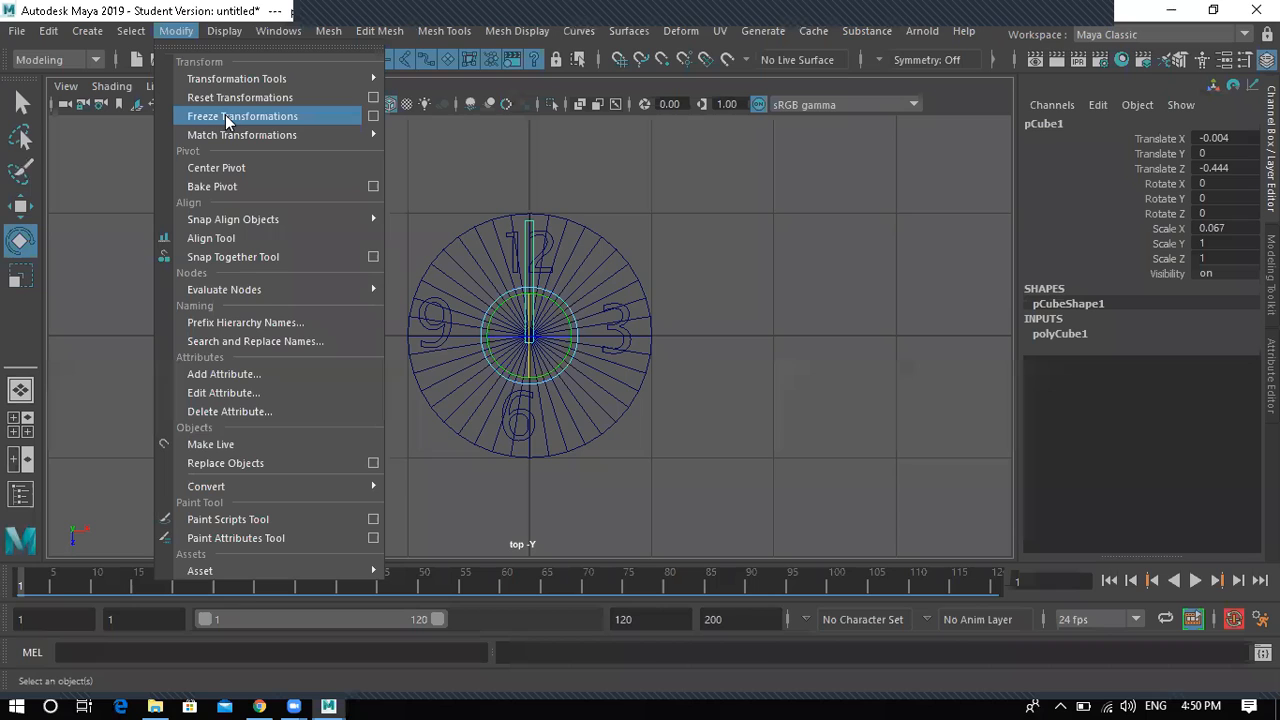
left_click(226, 117)
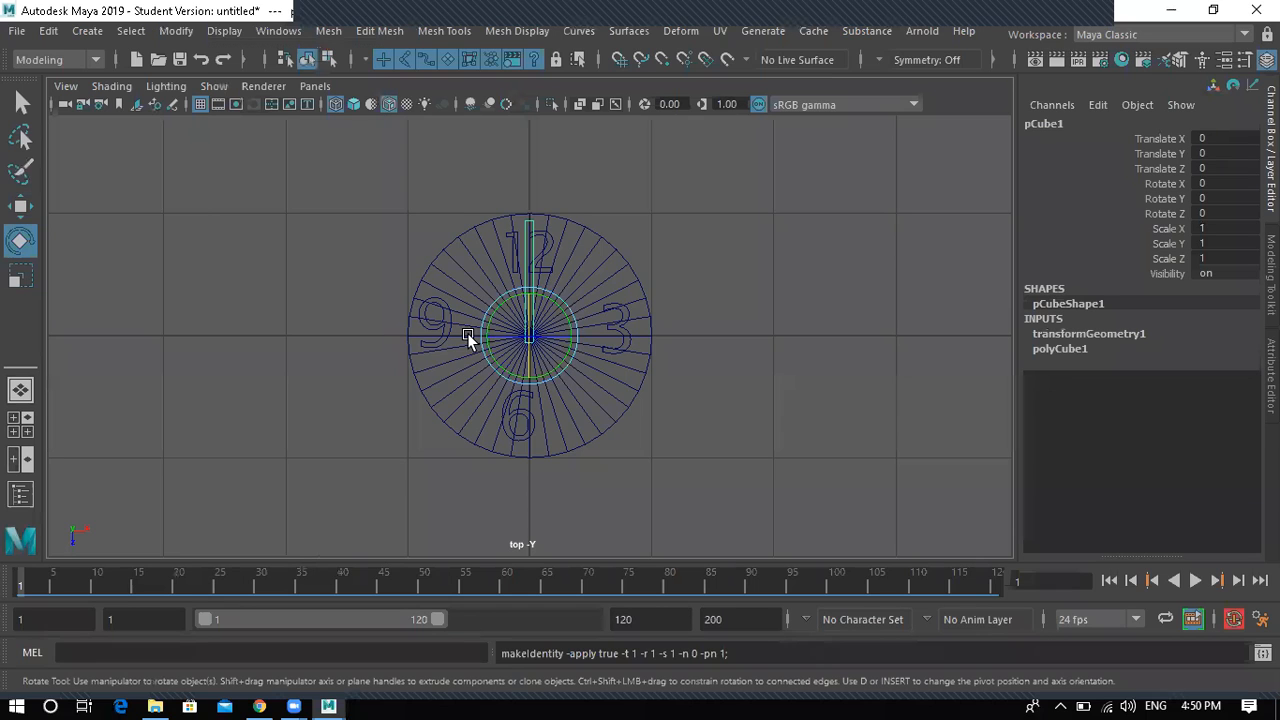
- Set keyframes on the clock hand at frames 1 and 3 in its unrotated position
left_click(551, 306)
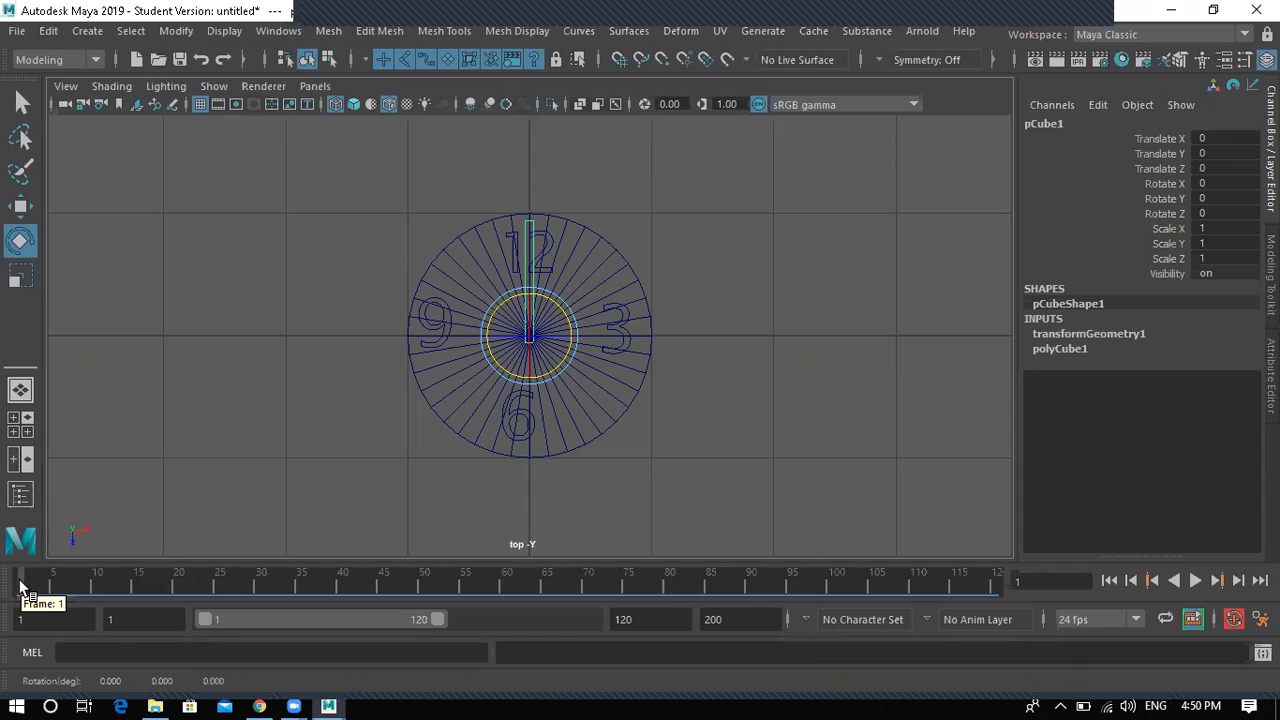
key("s")
key("alt+v")
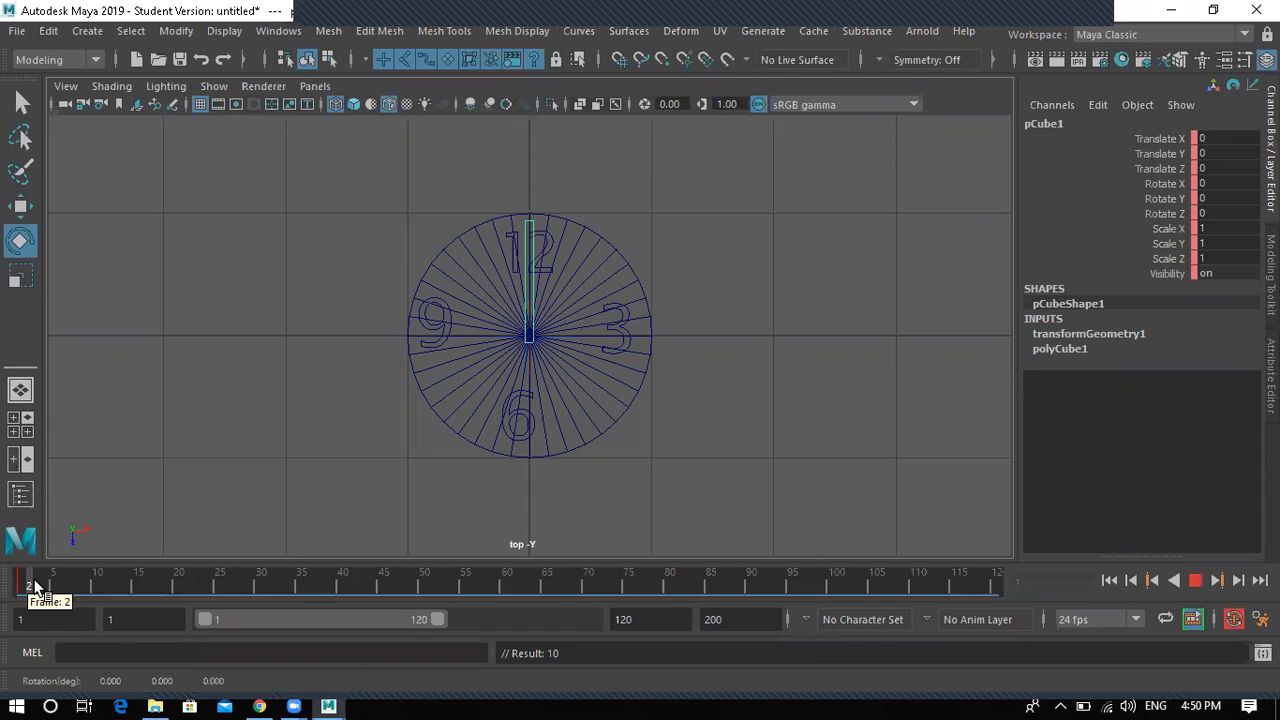
key("alt+v")
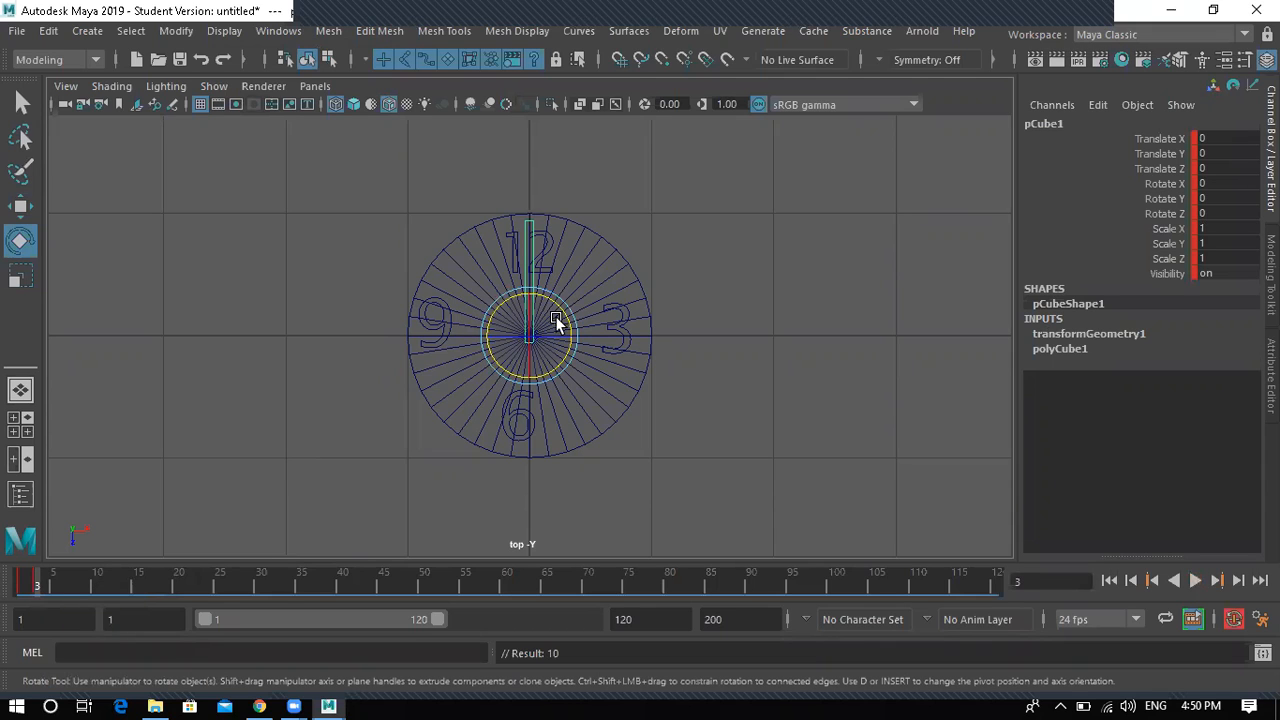
- Rotate the hand clockwise at frame 3 and set its Rotate Y to -10
left_click_drag(556, 308, 568, 319)
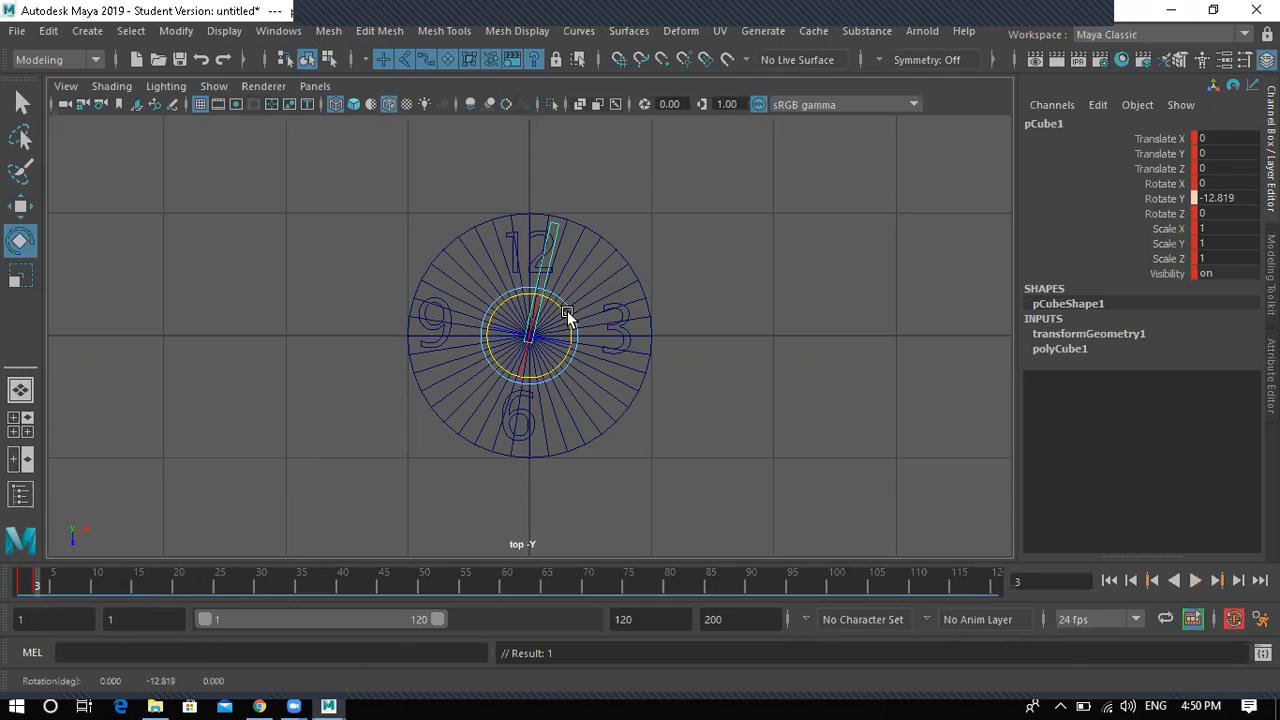
double_click(1238, 196)
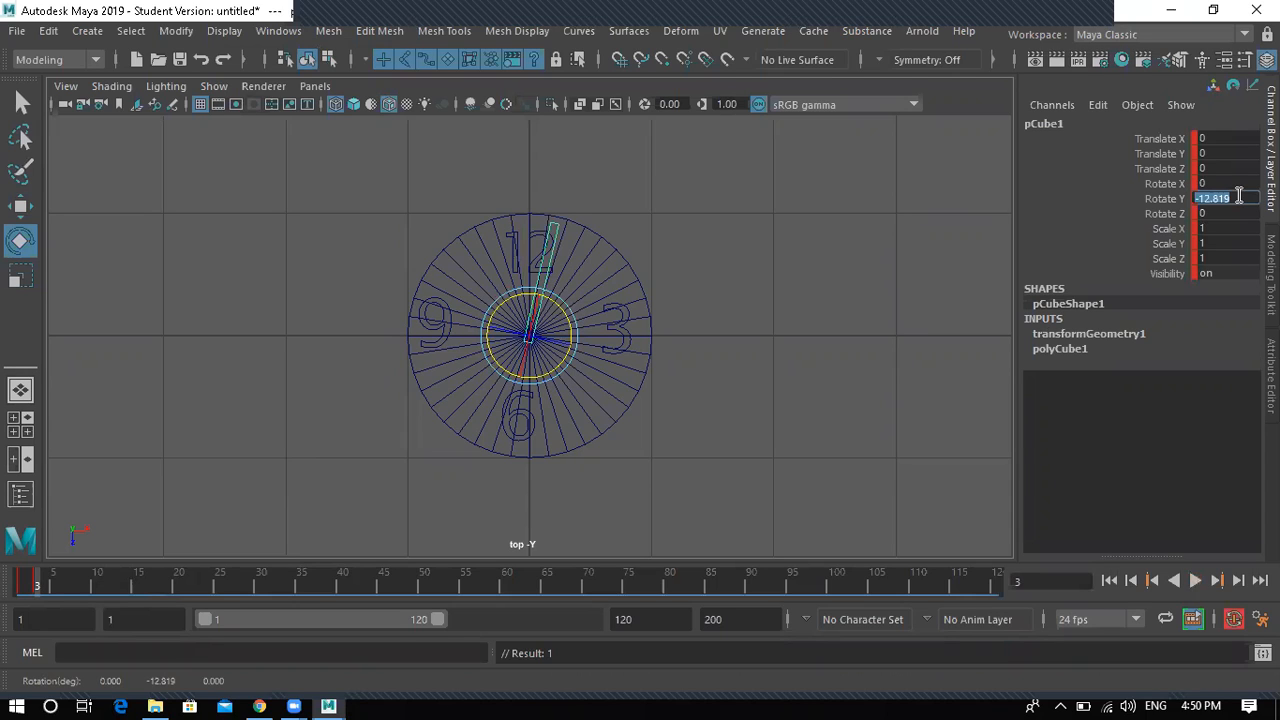
type("-")
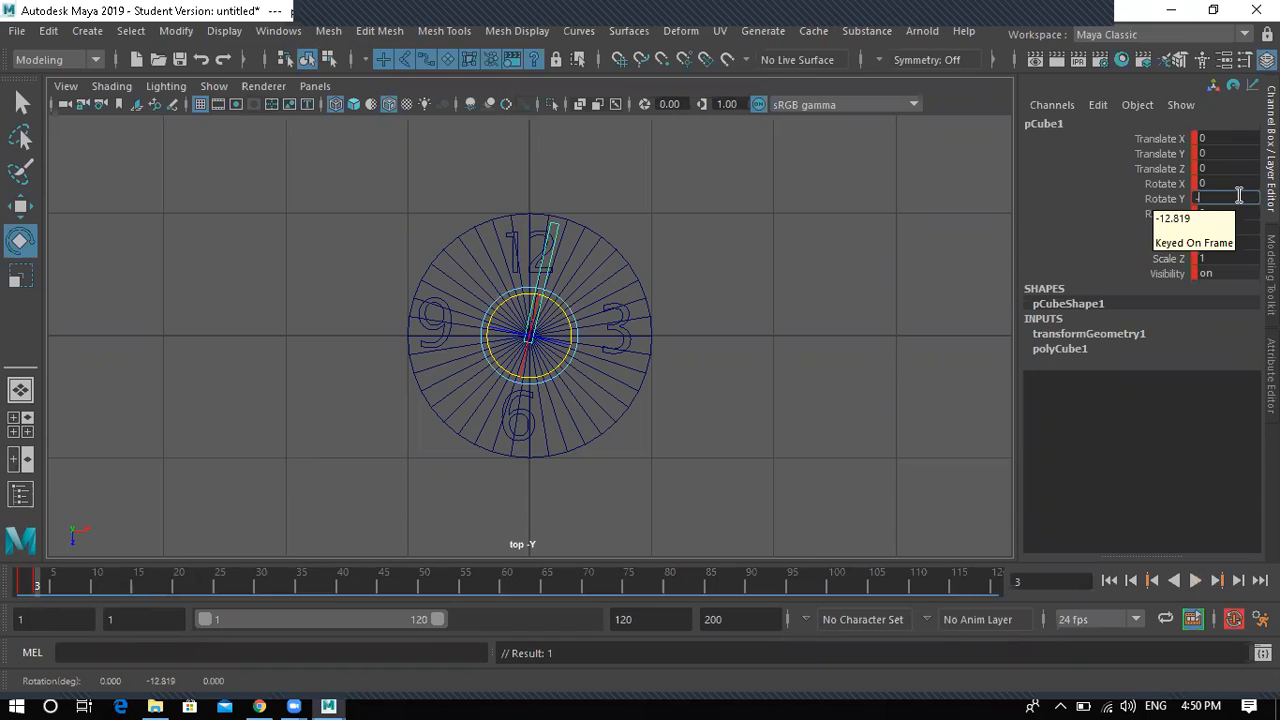
type("10")
key("Return")
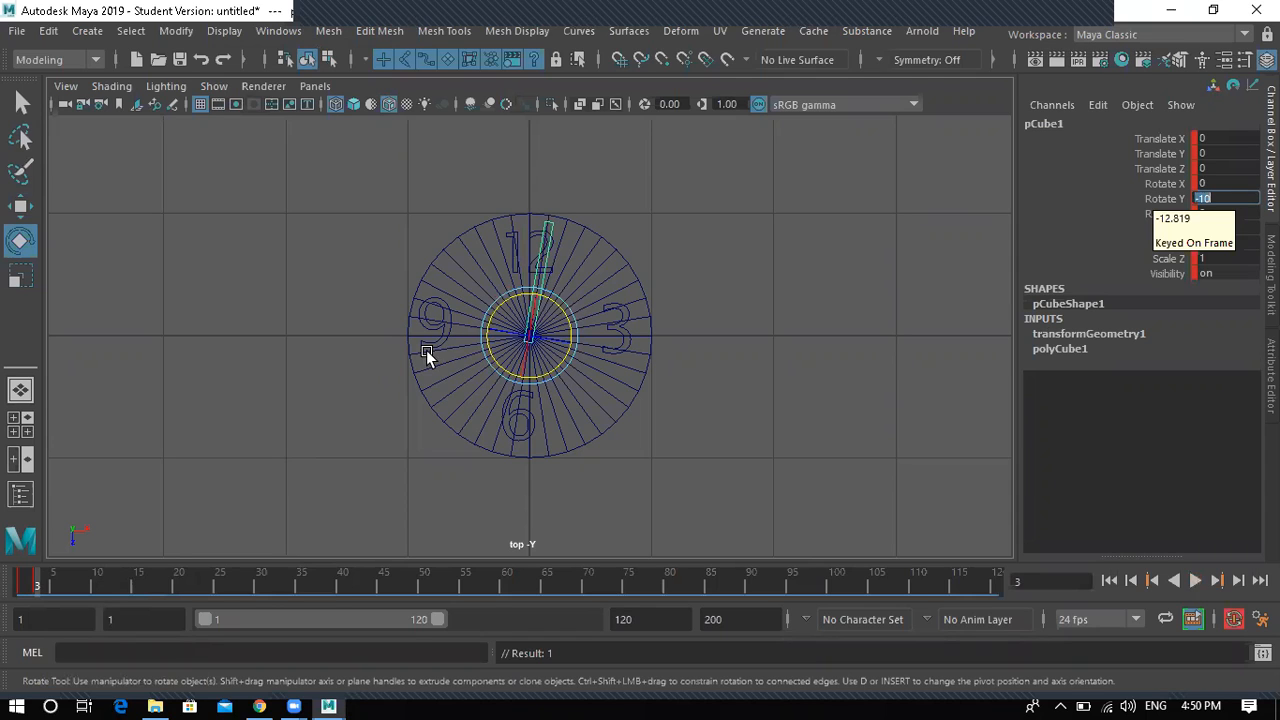
- Scrub between frames 1 and 3 to check the hand's motion, and switch to the Animation menu set
left_click_drag(19, 583, 32, 590)
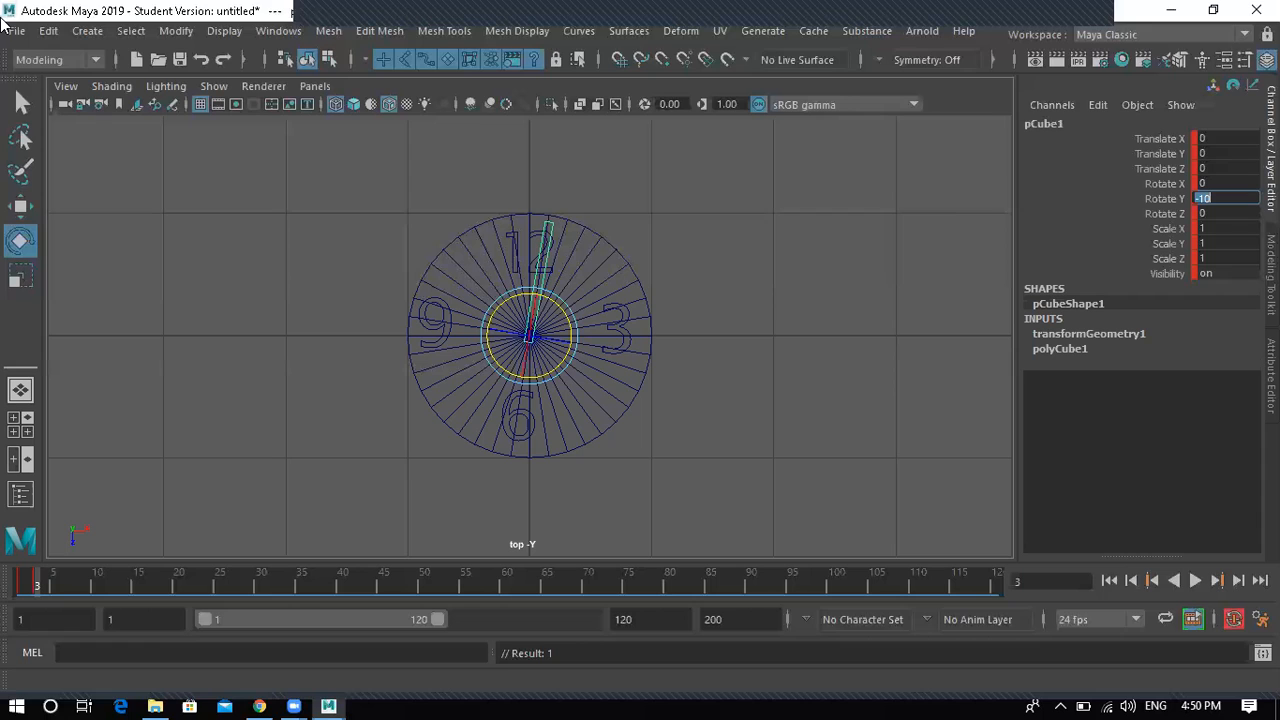
left_click(54, 61)
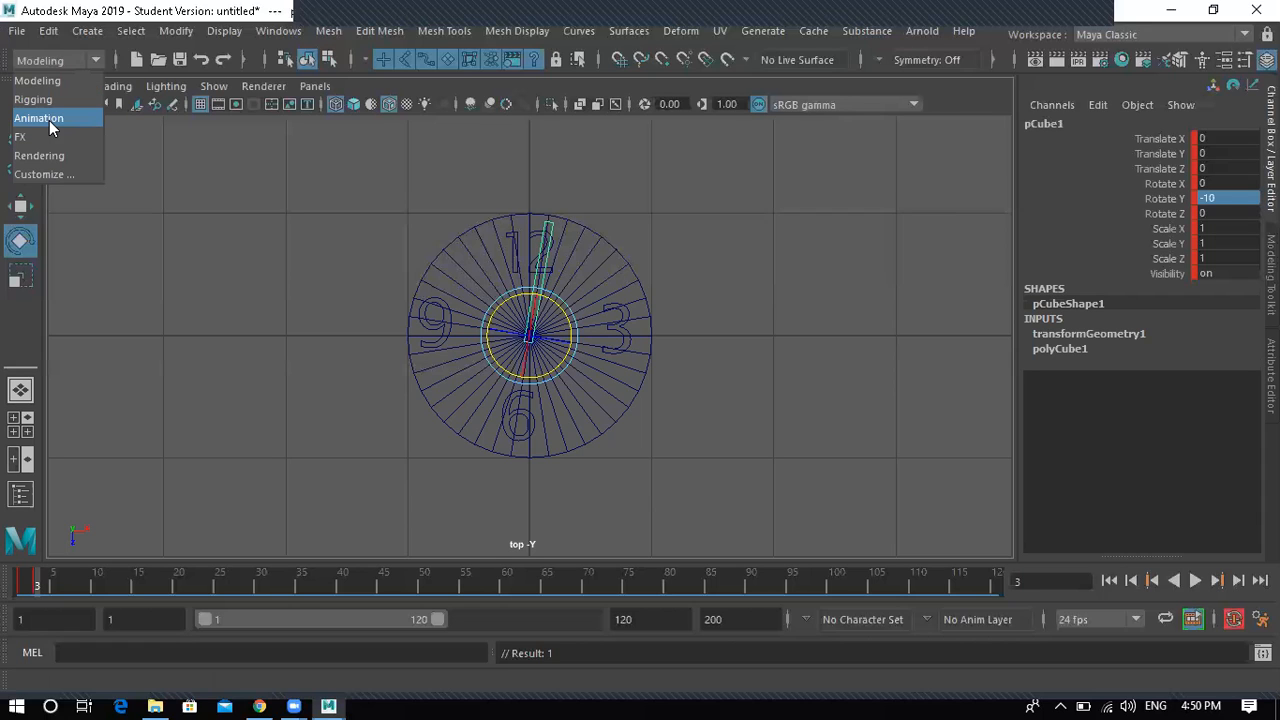
left_click(55, 120)
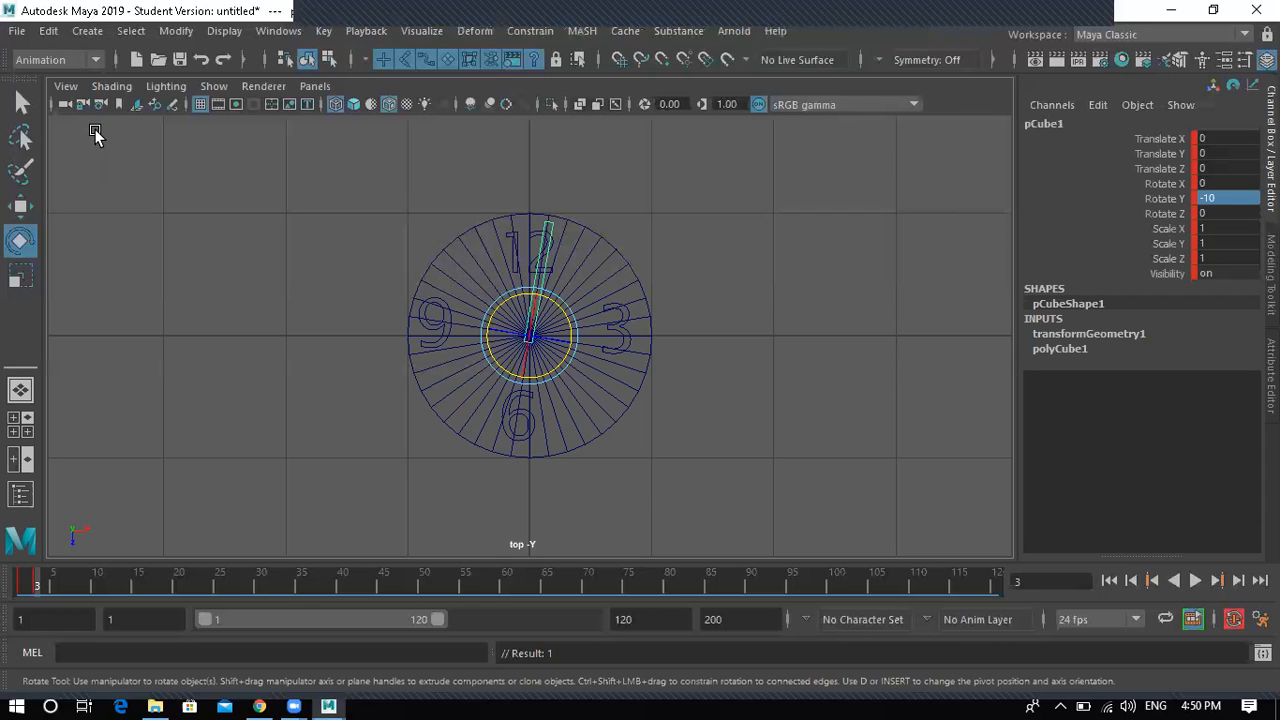
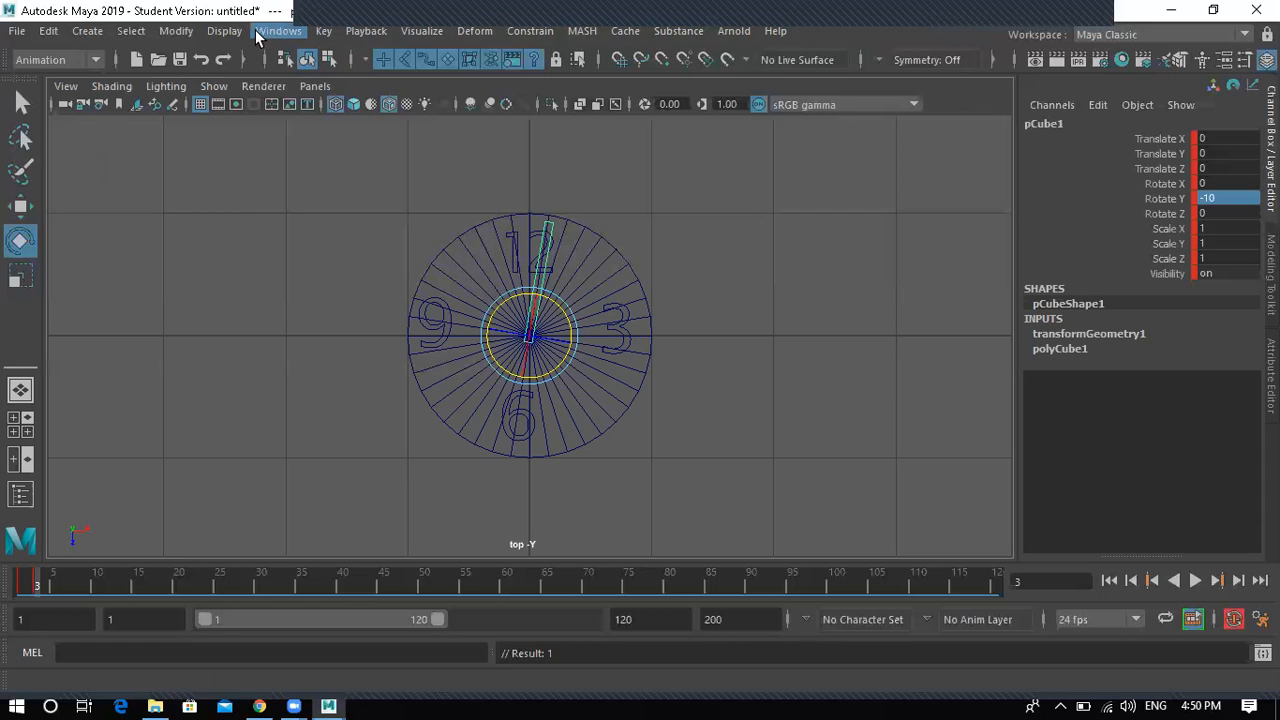
- Select all of the clock hand's keys in the Graph Editor, apply Step tangents, and scrub around frame 3 to check the motion
left_click(272, 31)
mouse_move(320, 150)
mouse_move(379, 134)
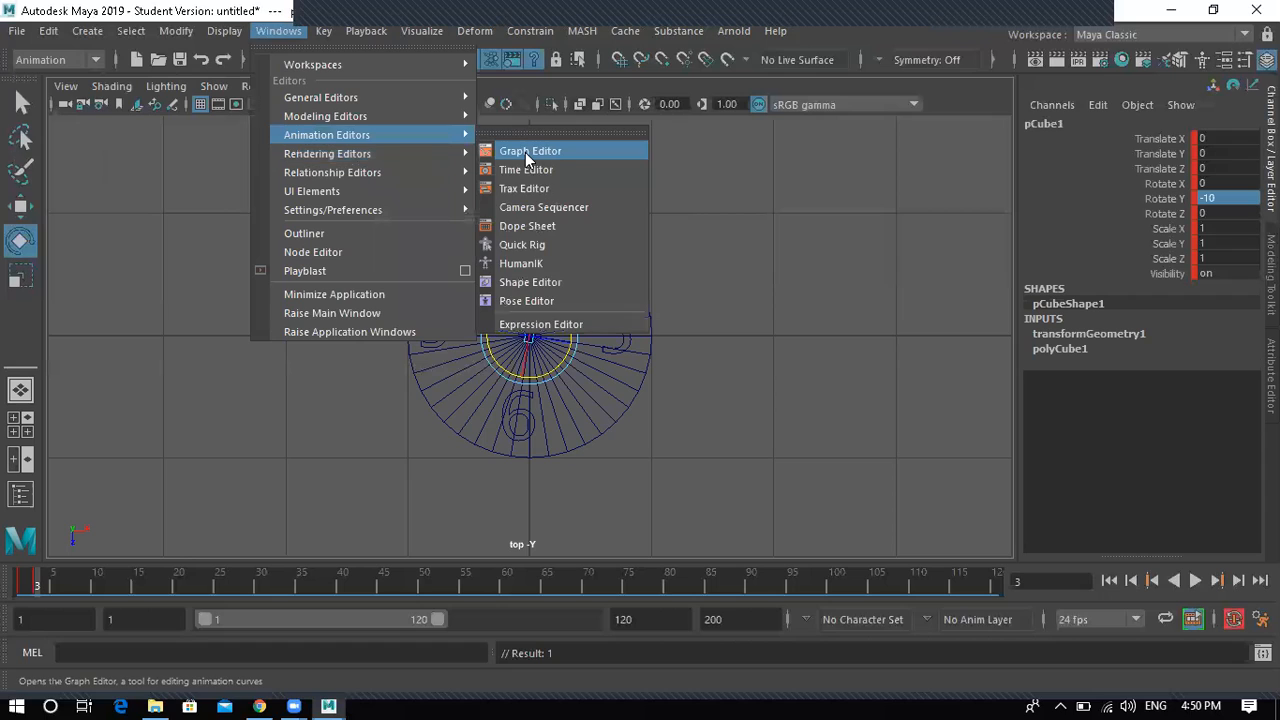
left_click(527, 152)
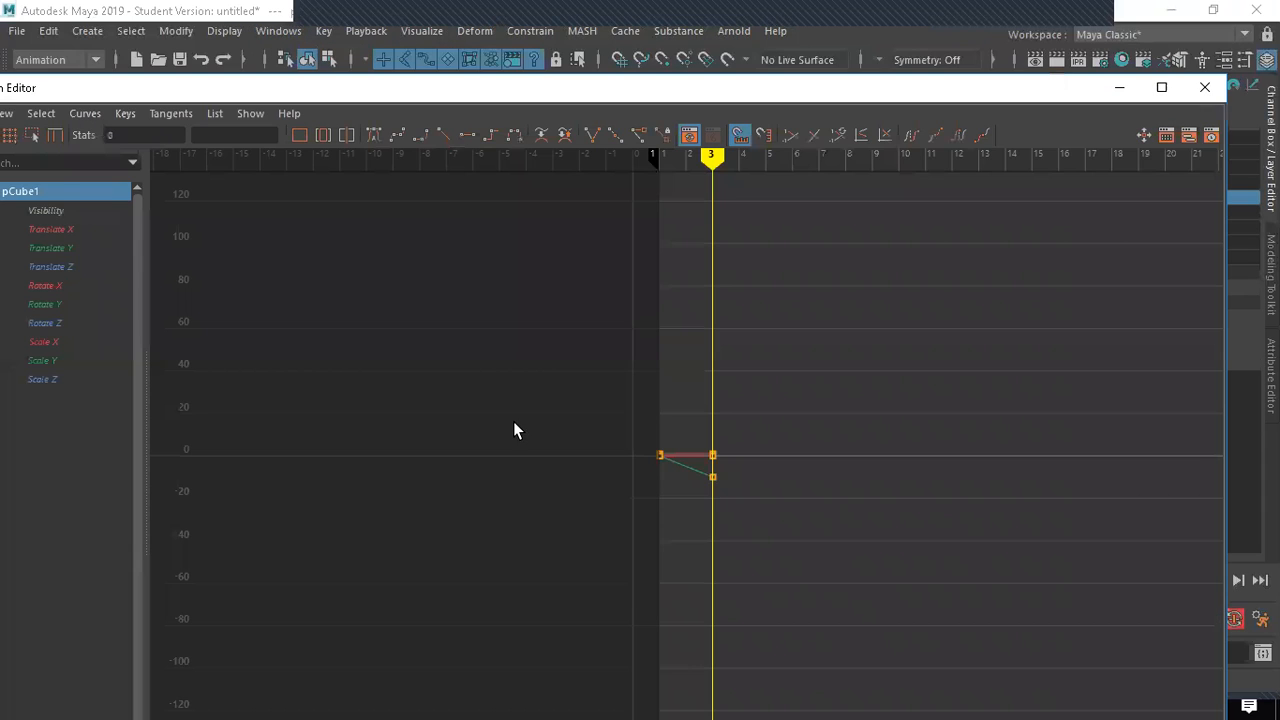
left_click_drag(577, 377, 787, 567)
scroll(620, 414, "up", 5)
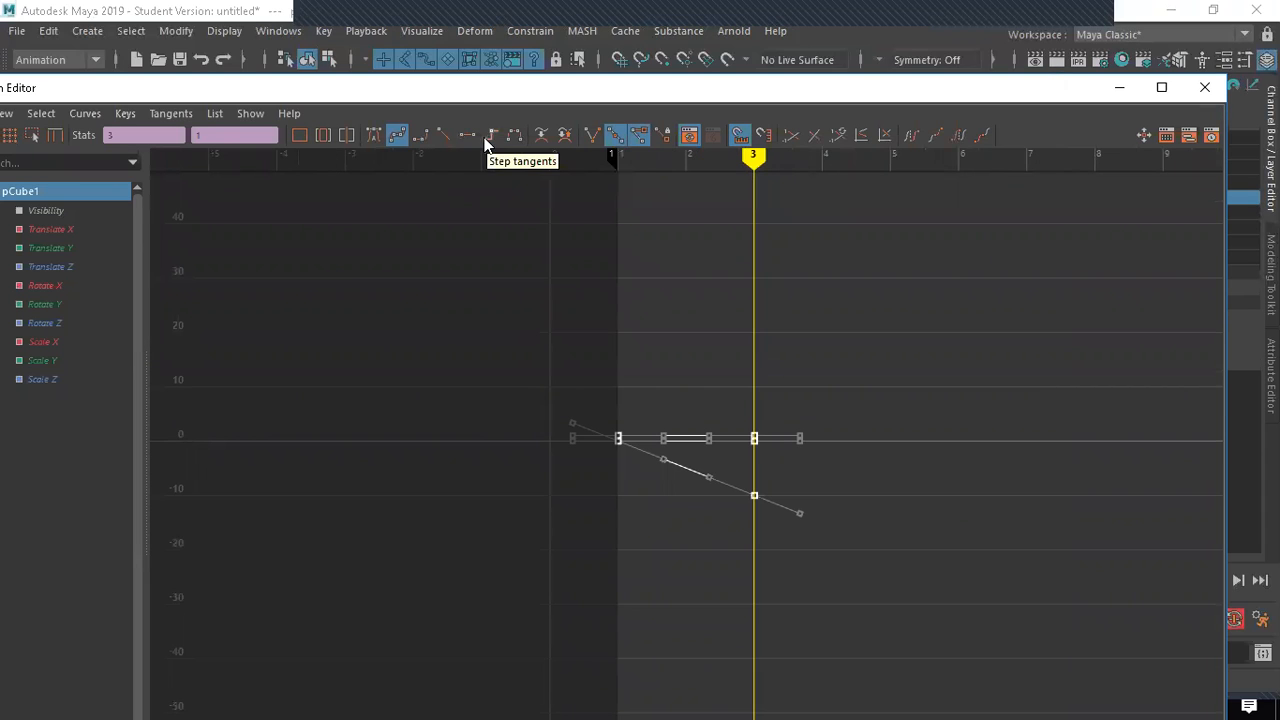
left_click(490, 135)
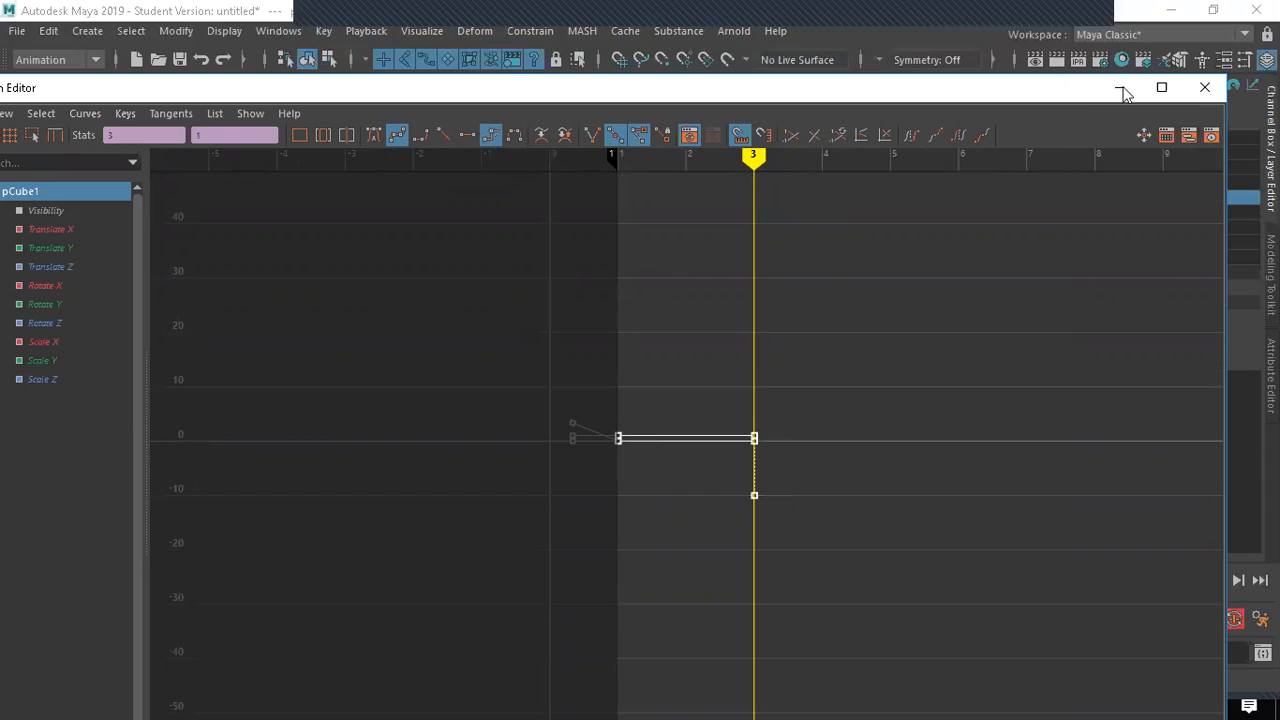
left_click_drag(1083, 92, 986, 102)
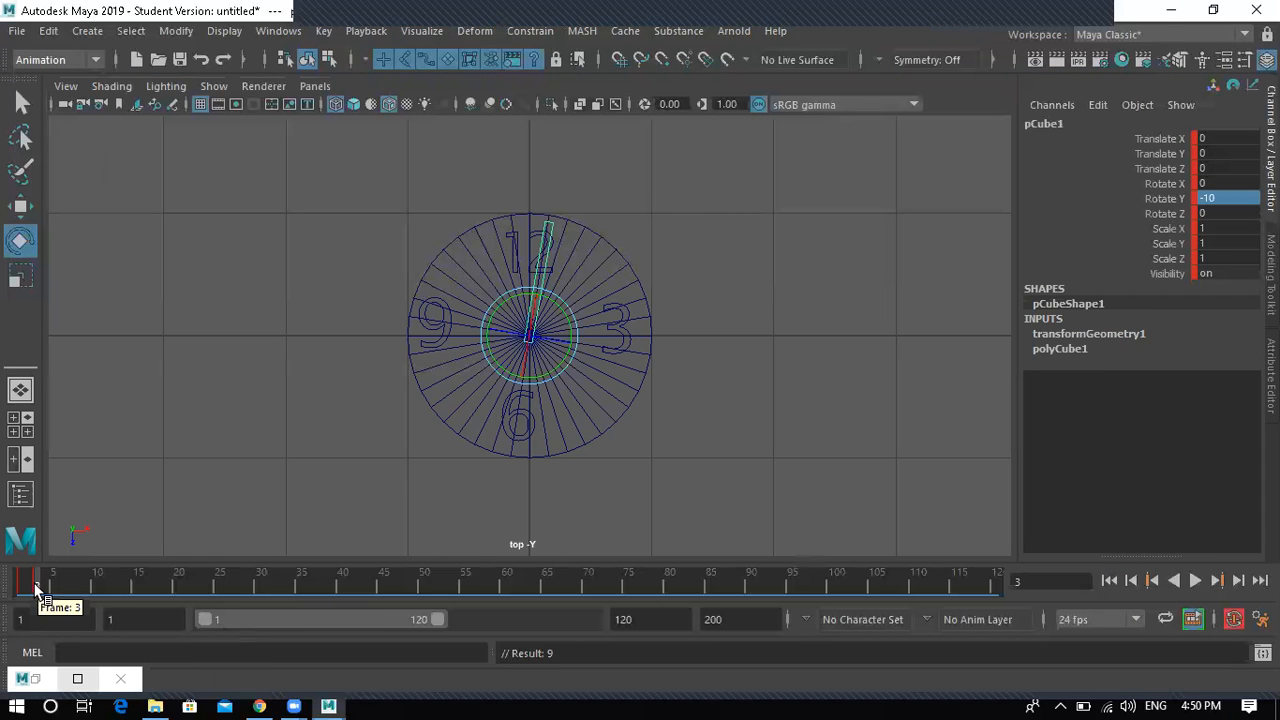
mouse_move(27, 585)
left_mouse_down()
mouse_move(51, 594)
mouse_move(29, 595)
mouse_move(40, 592)
left_mouse_up()
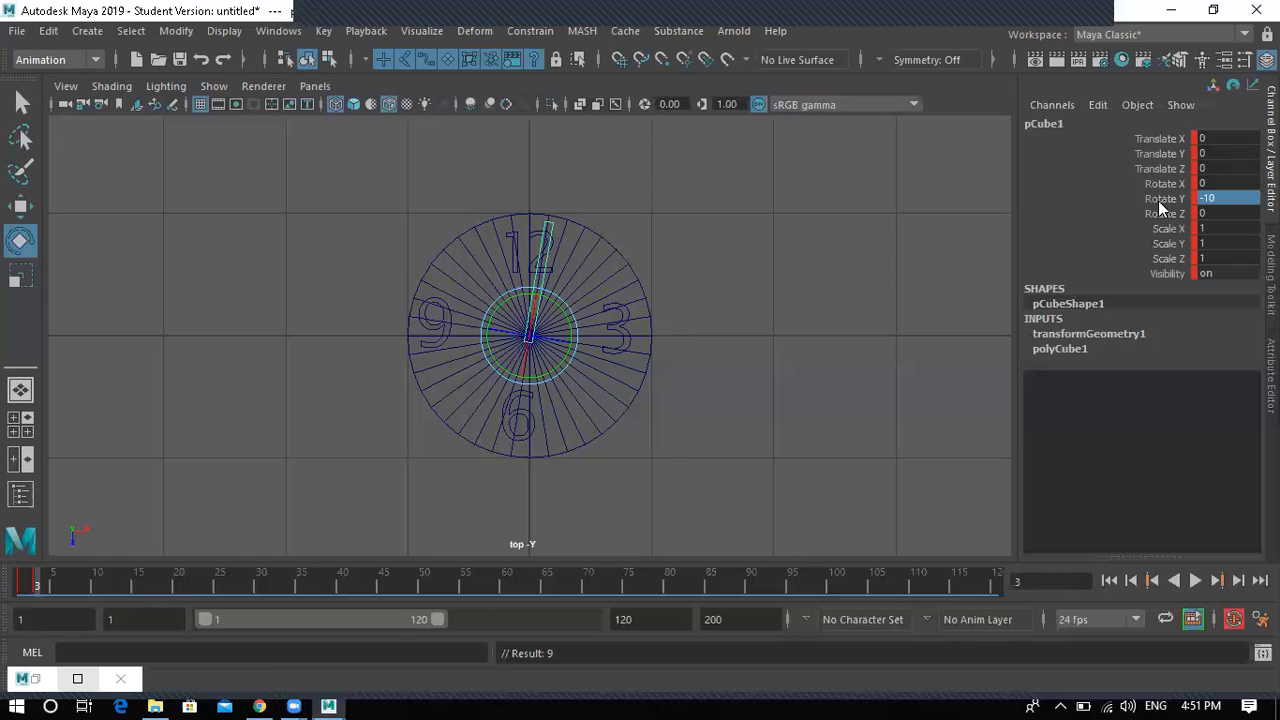
- Reopen the Graph Editor, isolate the hand's Rotate Y curve and frame it
left_click(37, 678)
key("a")
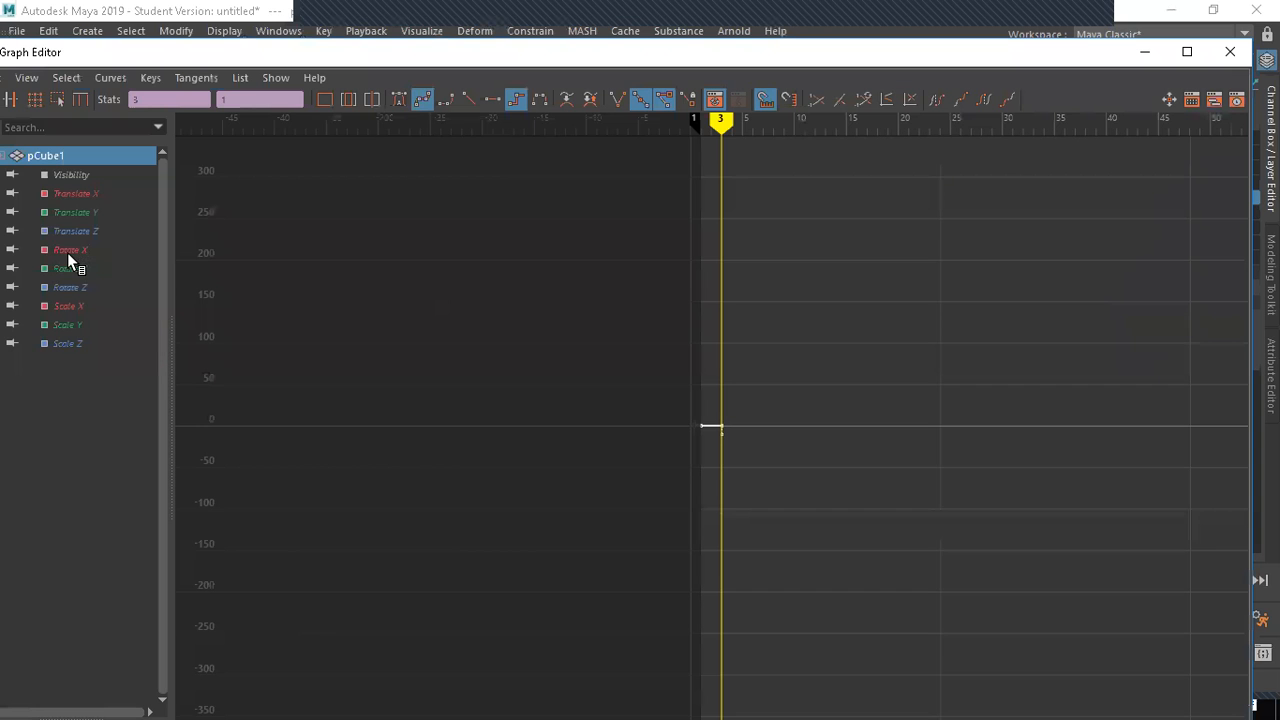
left_click(71, 267)
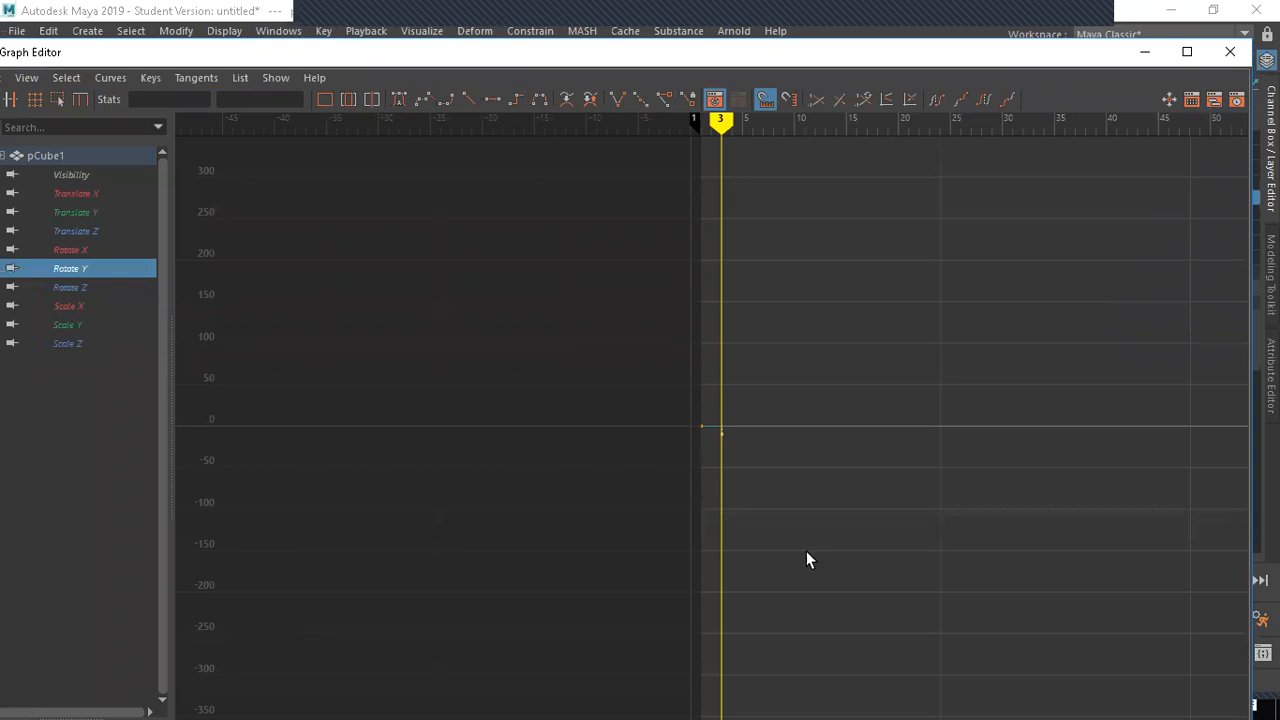
key("f")
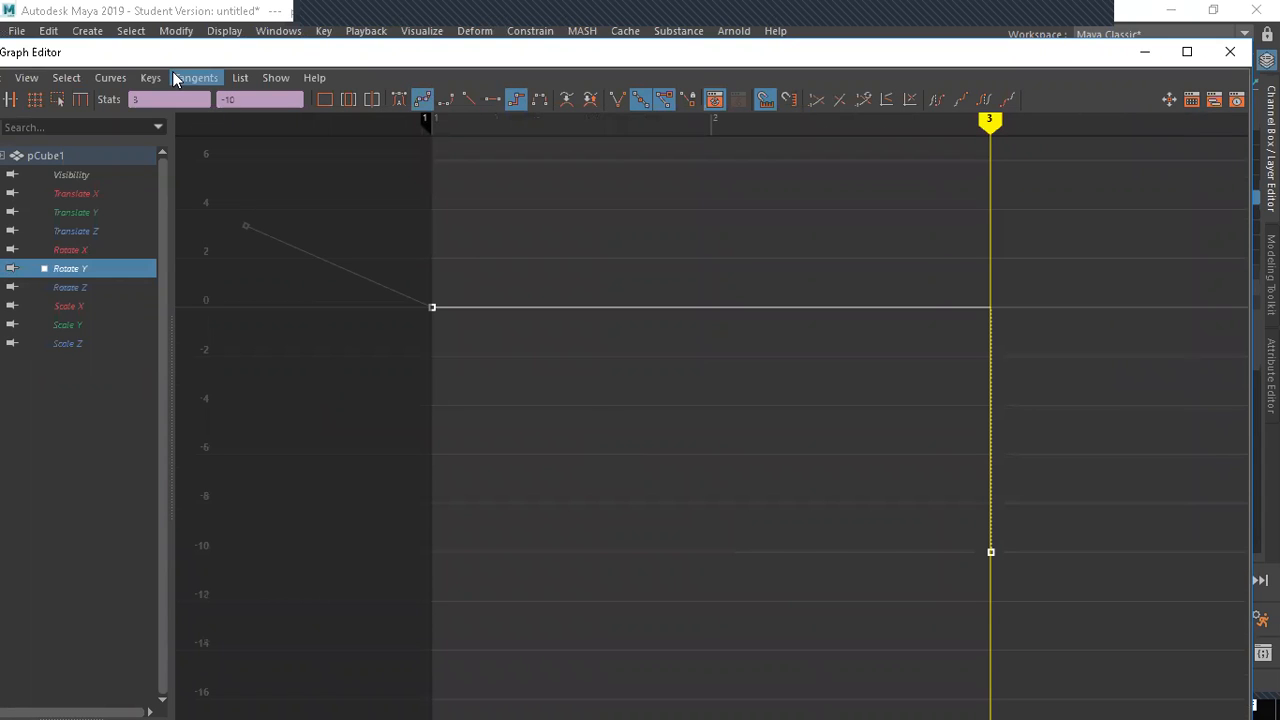
- Set the Rotate Y curve's post-infinity to Cycle with Offset, inspect the extended curve, and minimize the Graph Editor
left_click(110, 78)
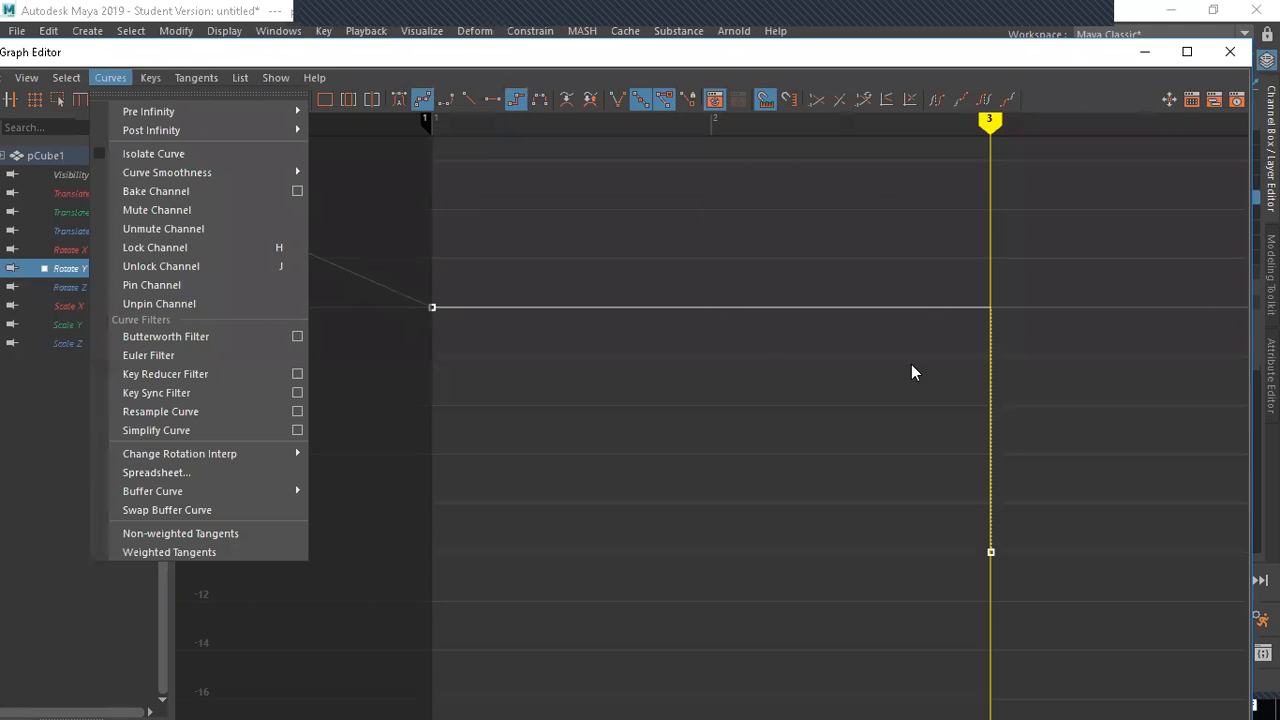
mouse_move(222, 141)
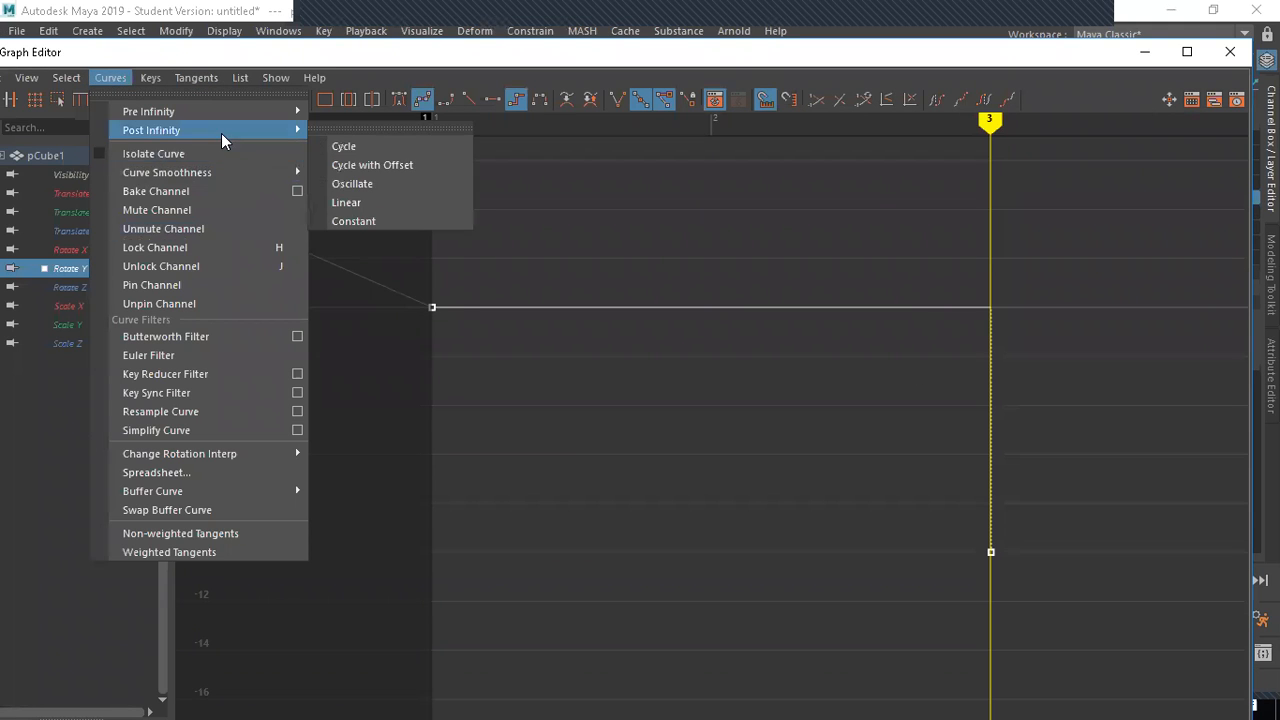
left_click(366, 166)
scroll(751, 355, "down", 5)
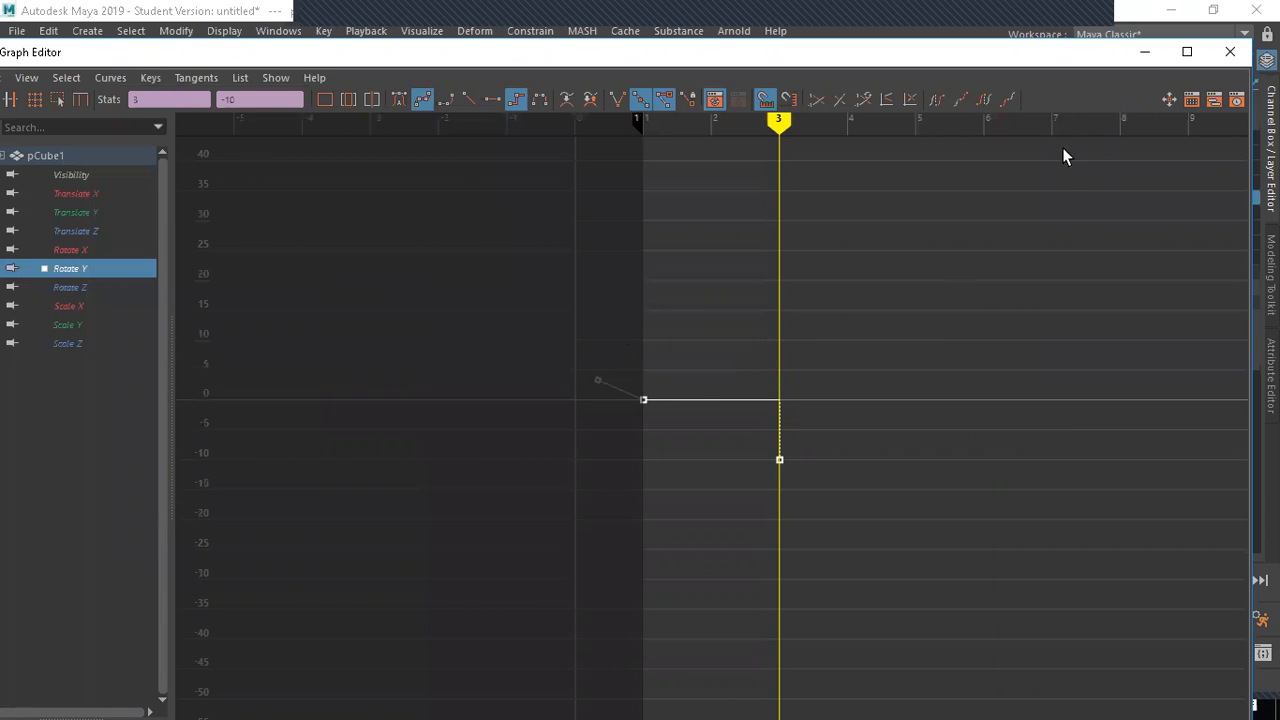
left_click(1004, 103)
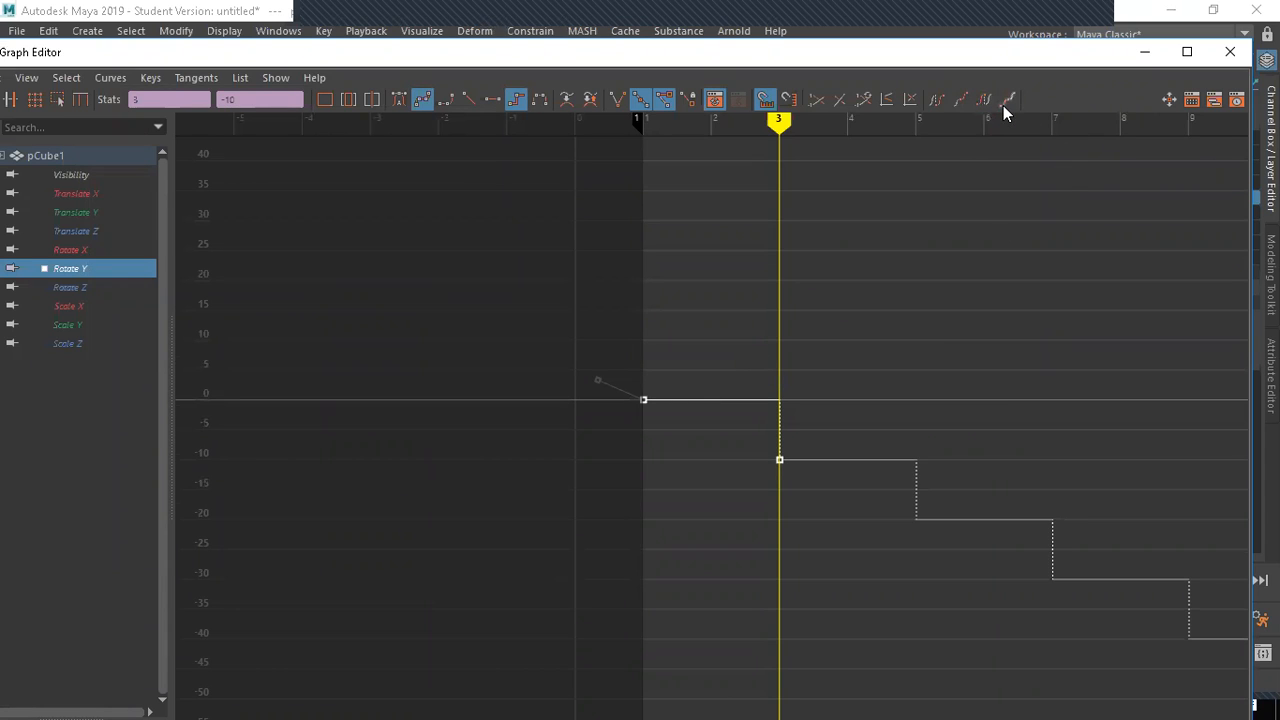
scroll(828, 401, "down", 4)
scroll(828, 402, "down", 5)
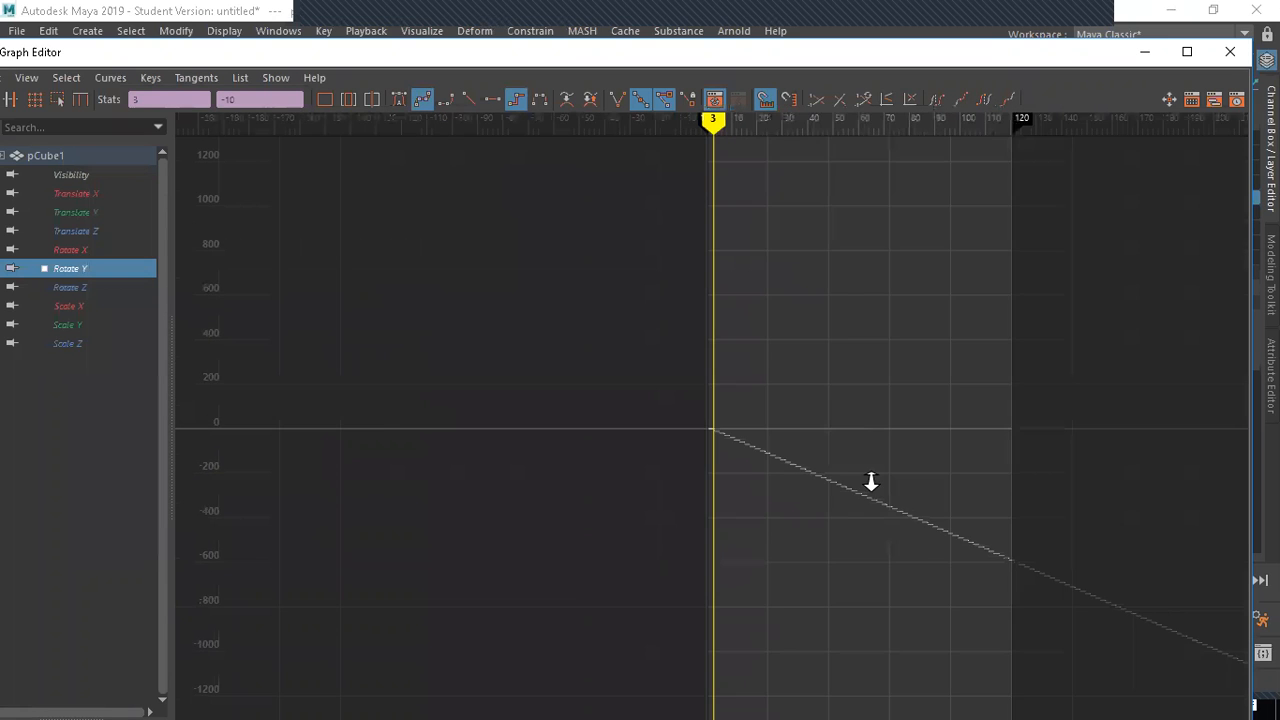
scroll(871, 507, "down", 5)
left_click(1147, 53)
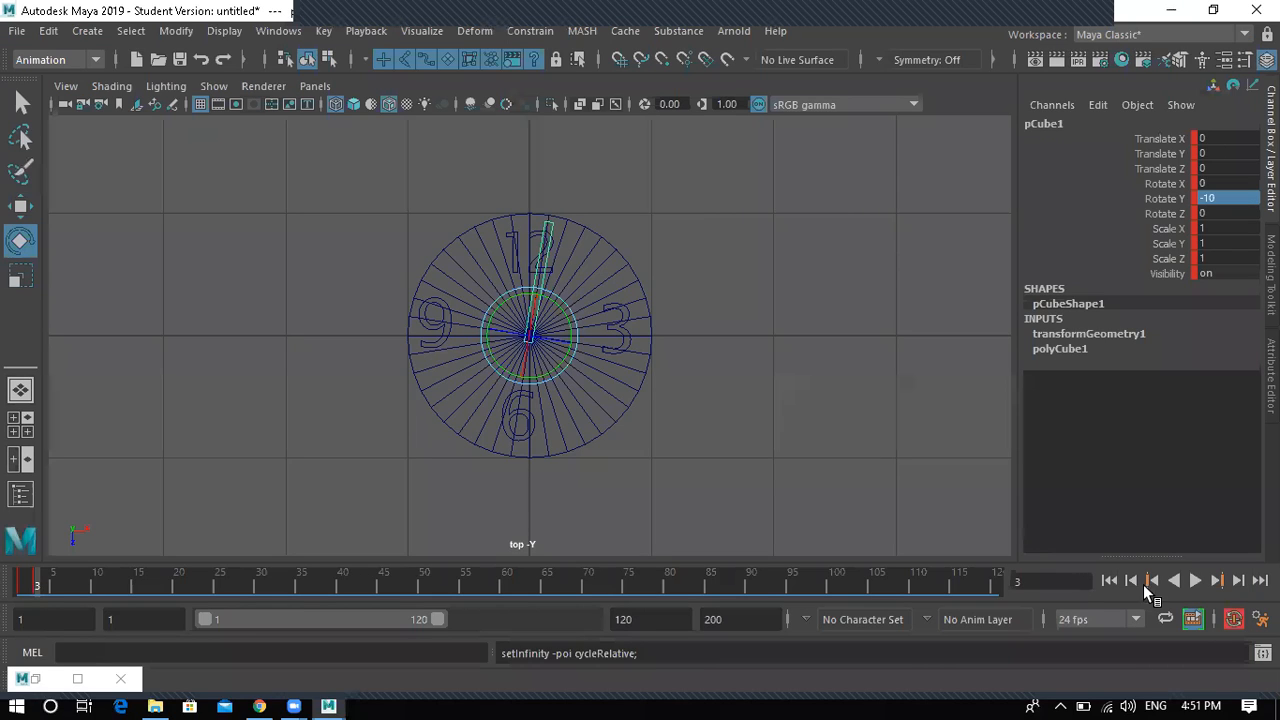
- Play the animation to check the hand's repeating rotation, and look through the playback speed and looping options
left_click(1192, 581)
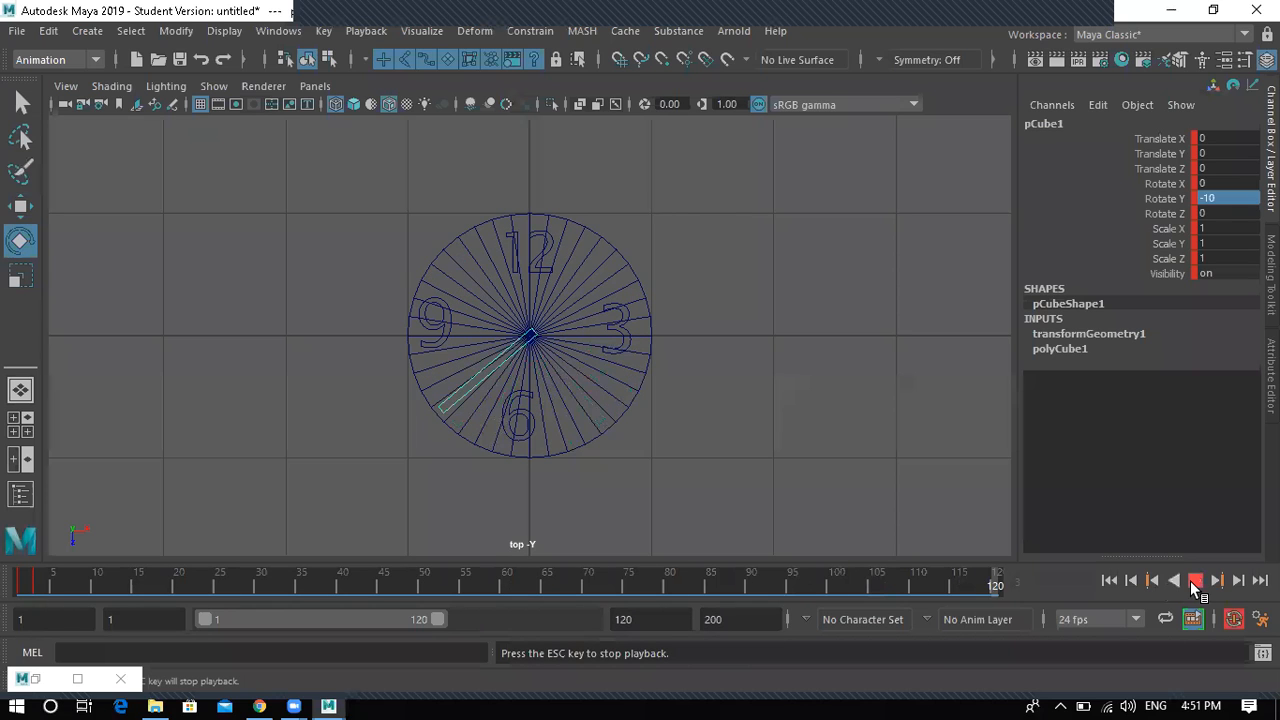
left_click(1194, 581)
right_click(946, 580)
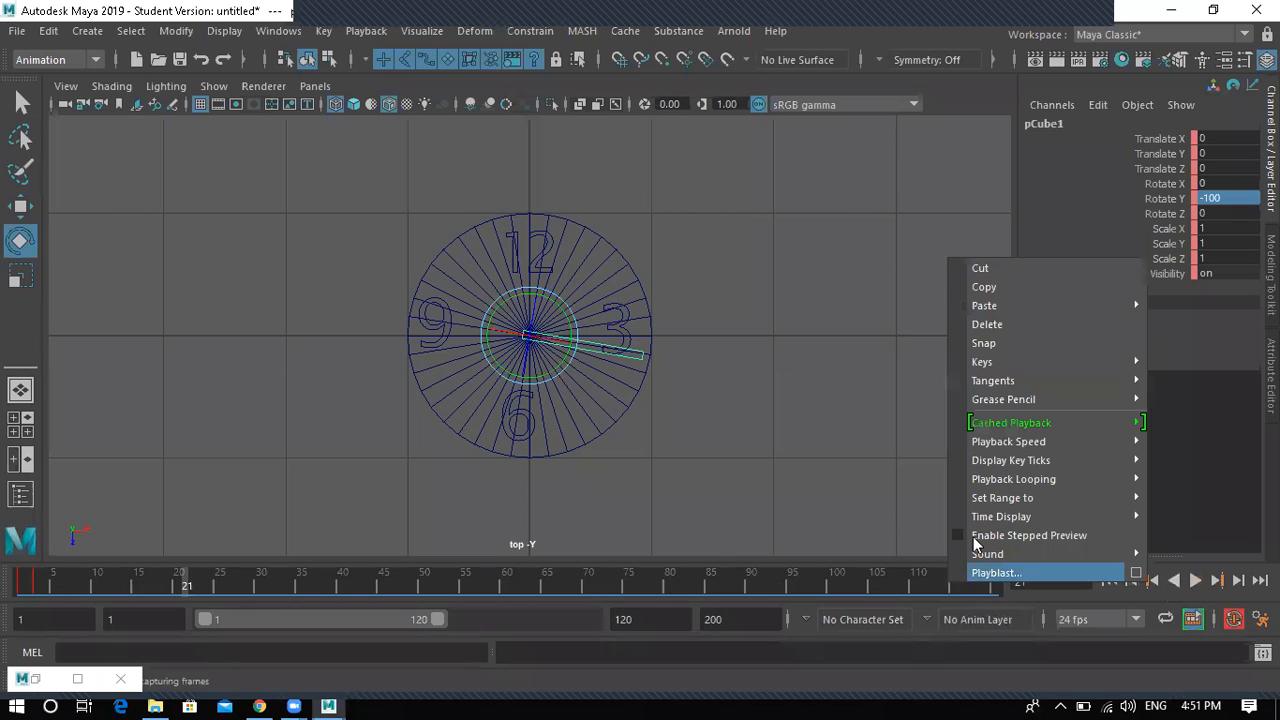
mouse_move(999, 517)
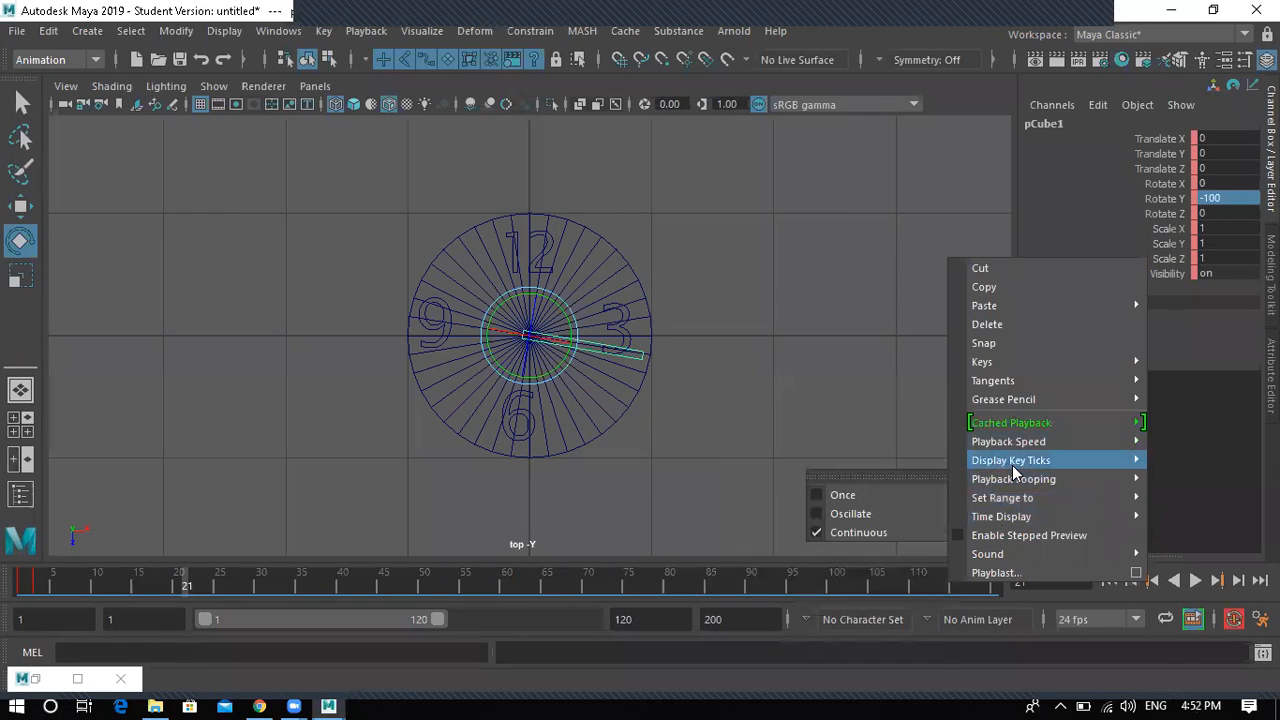
mouse_move(1012, 486)
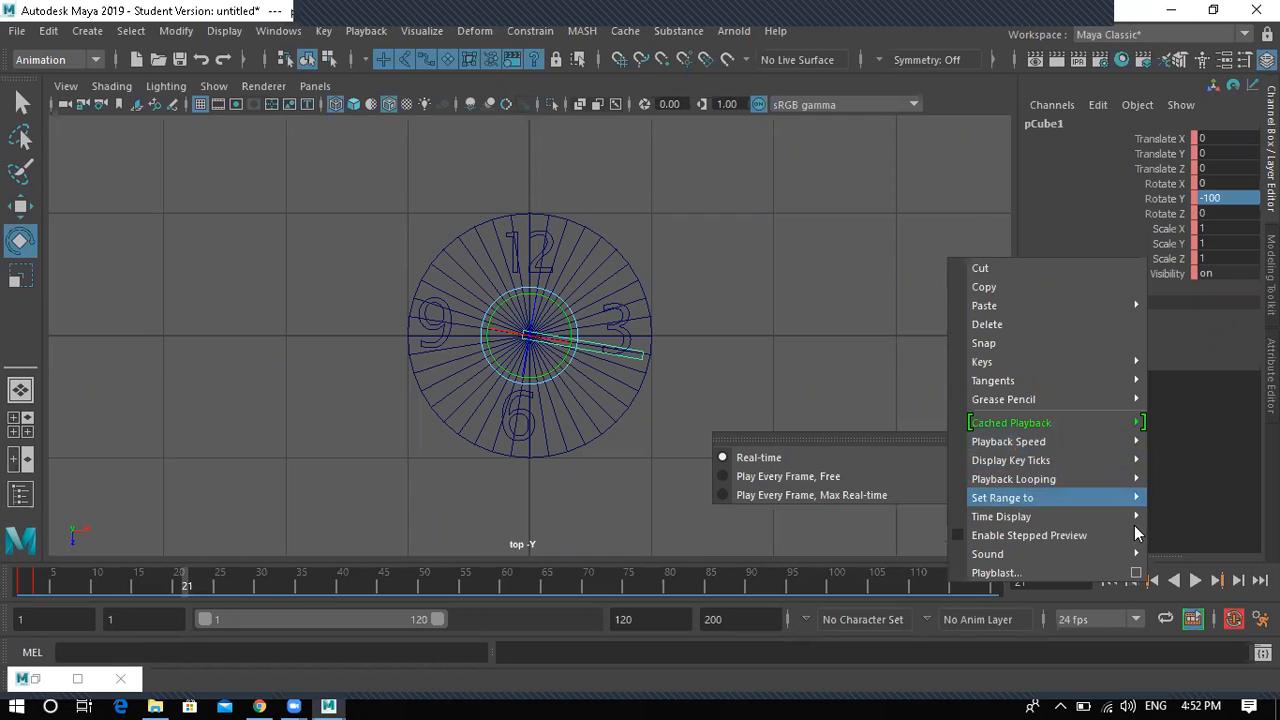
left_click(1192, 584)
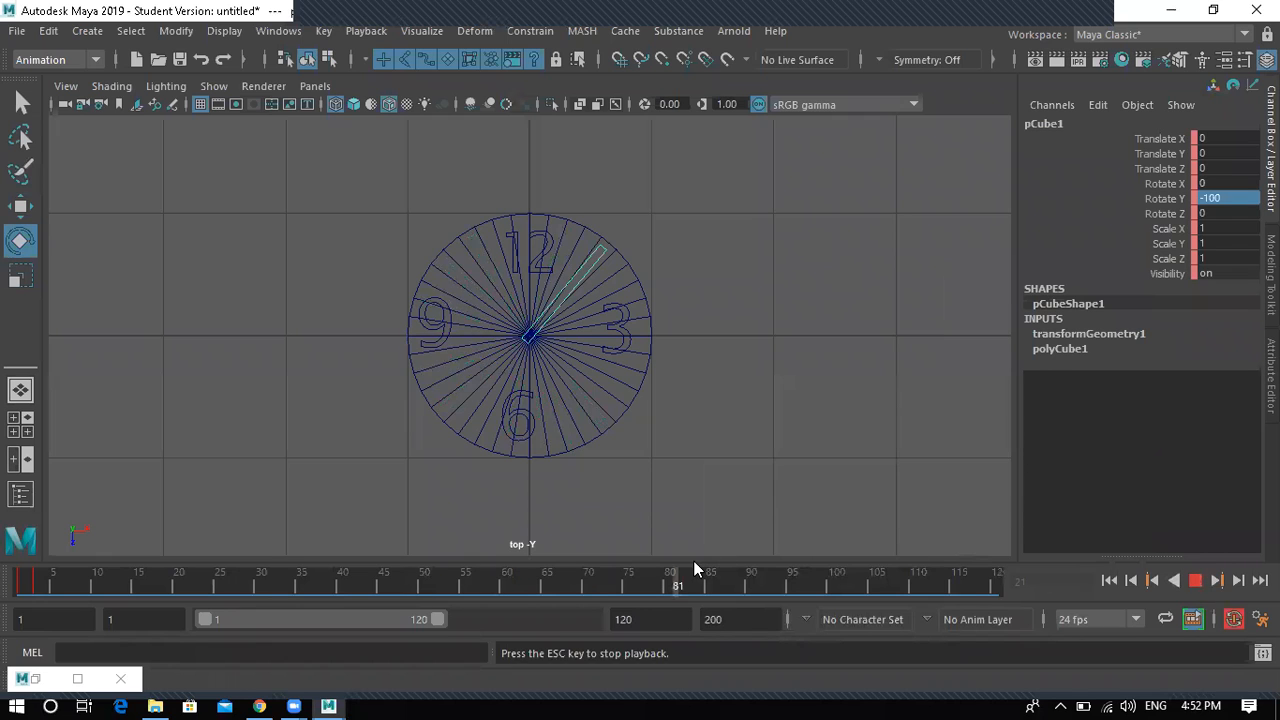
- Slow the hand down by moving its key from frame 3 to frame 10, and play the animation
left_click_drag(154, 573, 95, 585)
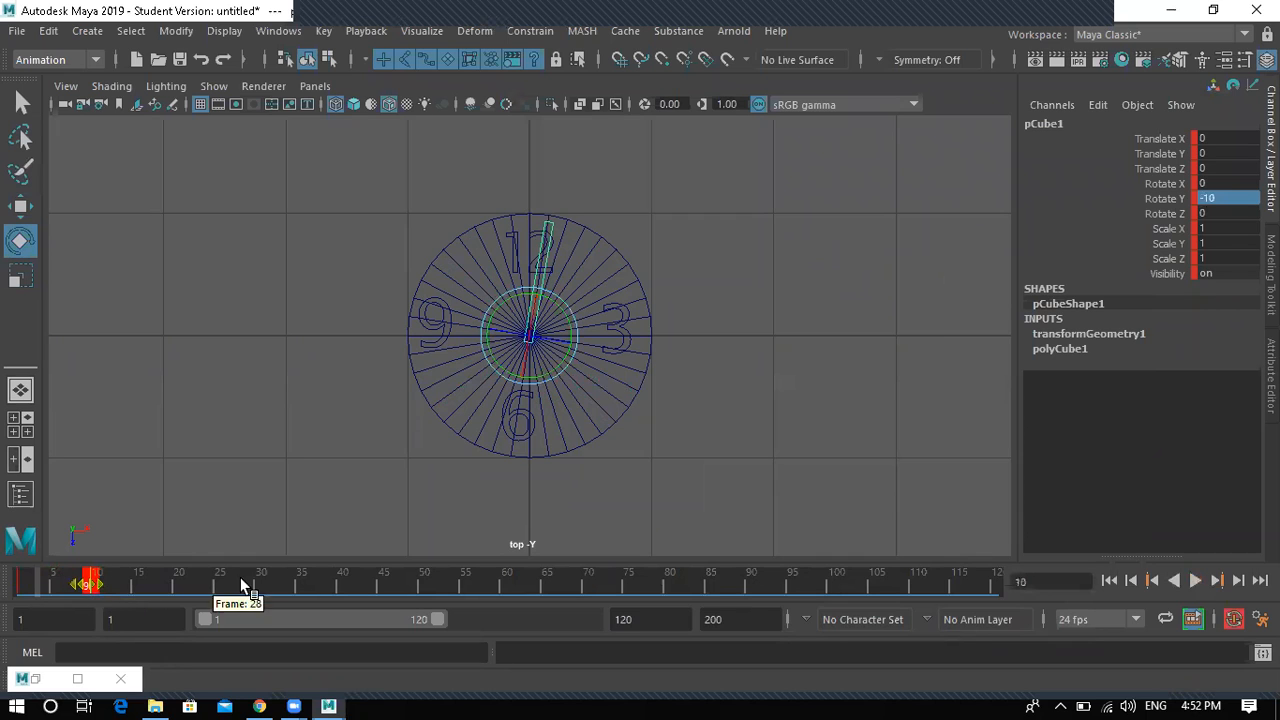
left_click_drag(302, 583, 142, 592)
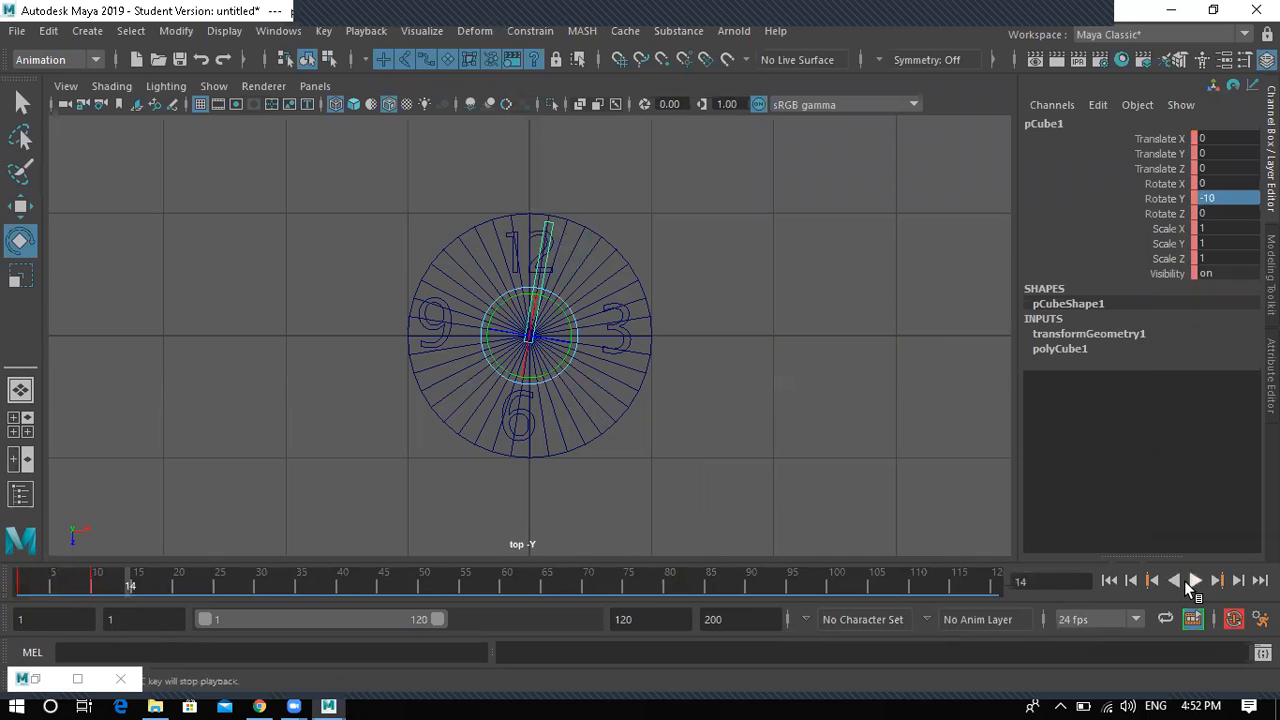
left_click(1186, 580)
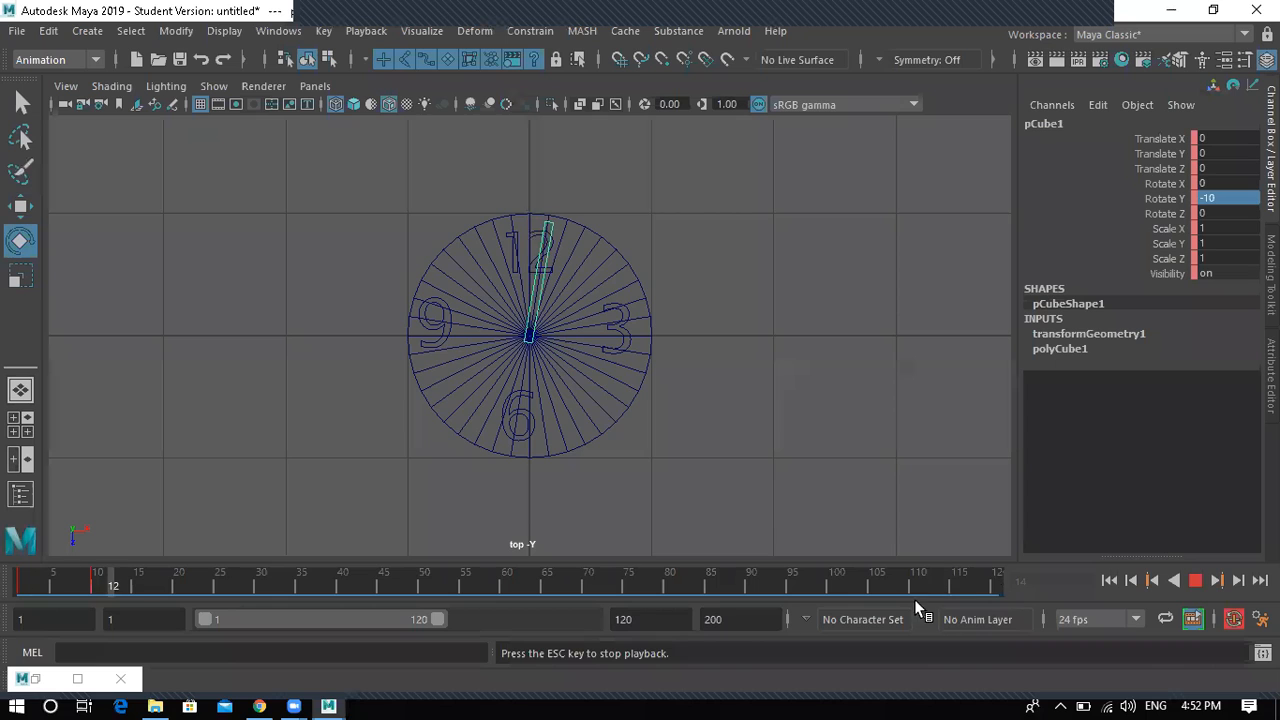
- Extend the playback range to end at frame 500
double_click(662, 619)
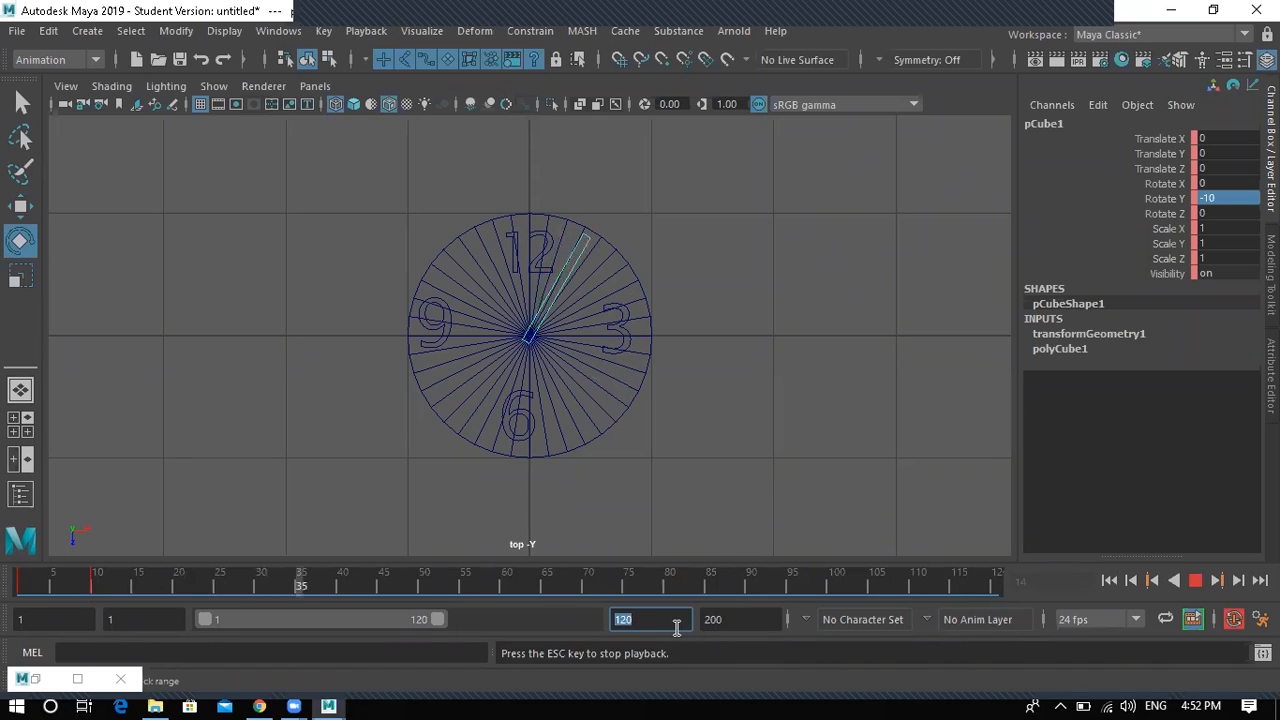
type("500")
key("Return")
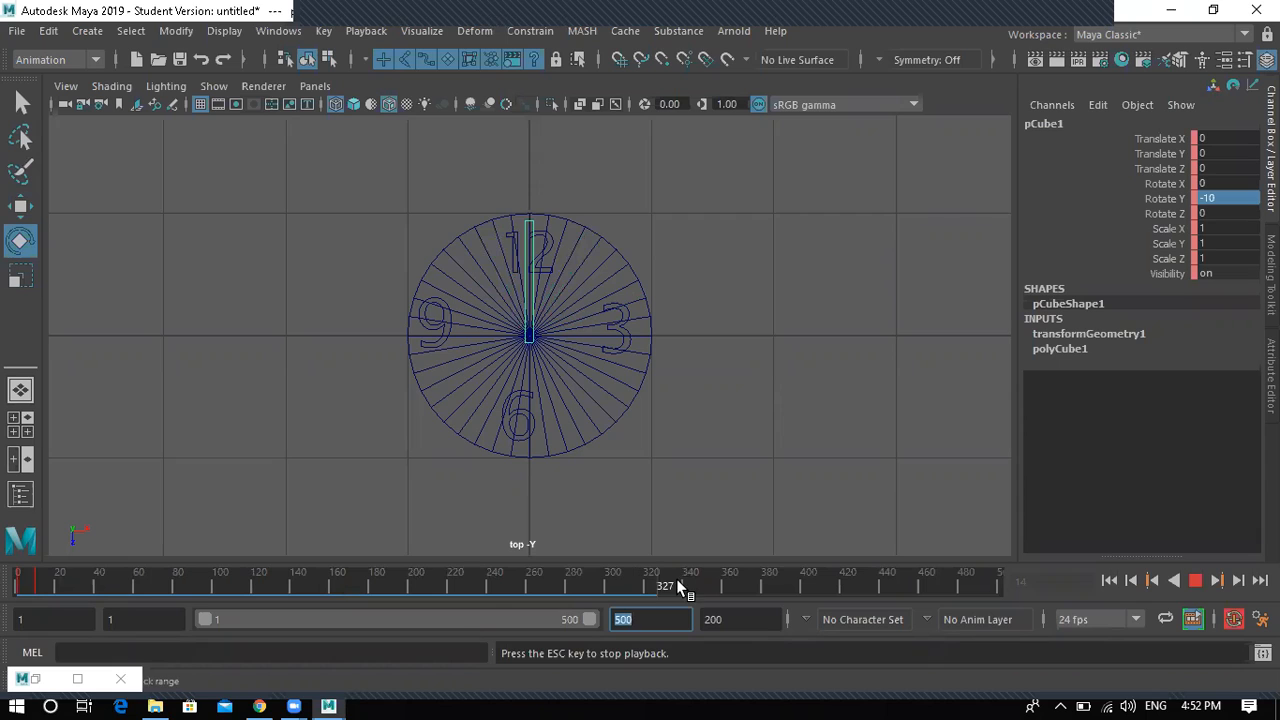
- Jump to several frames during playback to check the hand's rotation over the longer range, and stop the playback
left_click(311, 581)
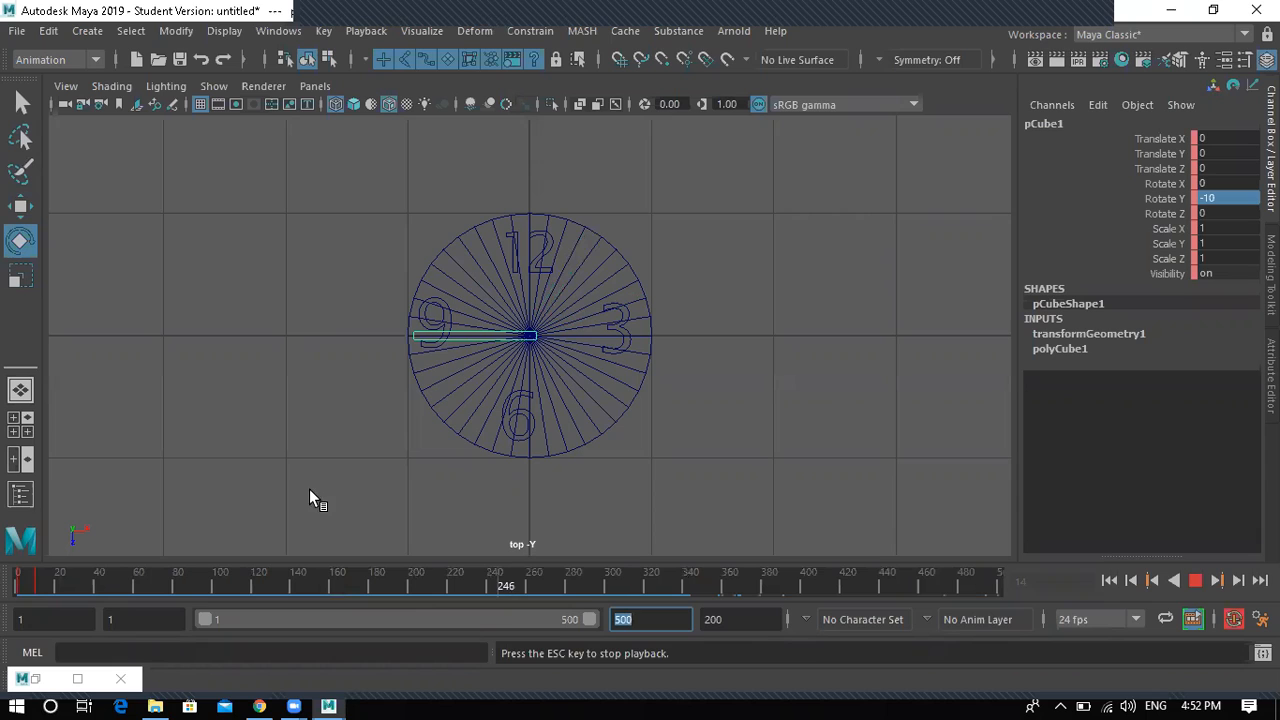
left_click(656, 566)
left_click(787, 596)
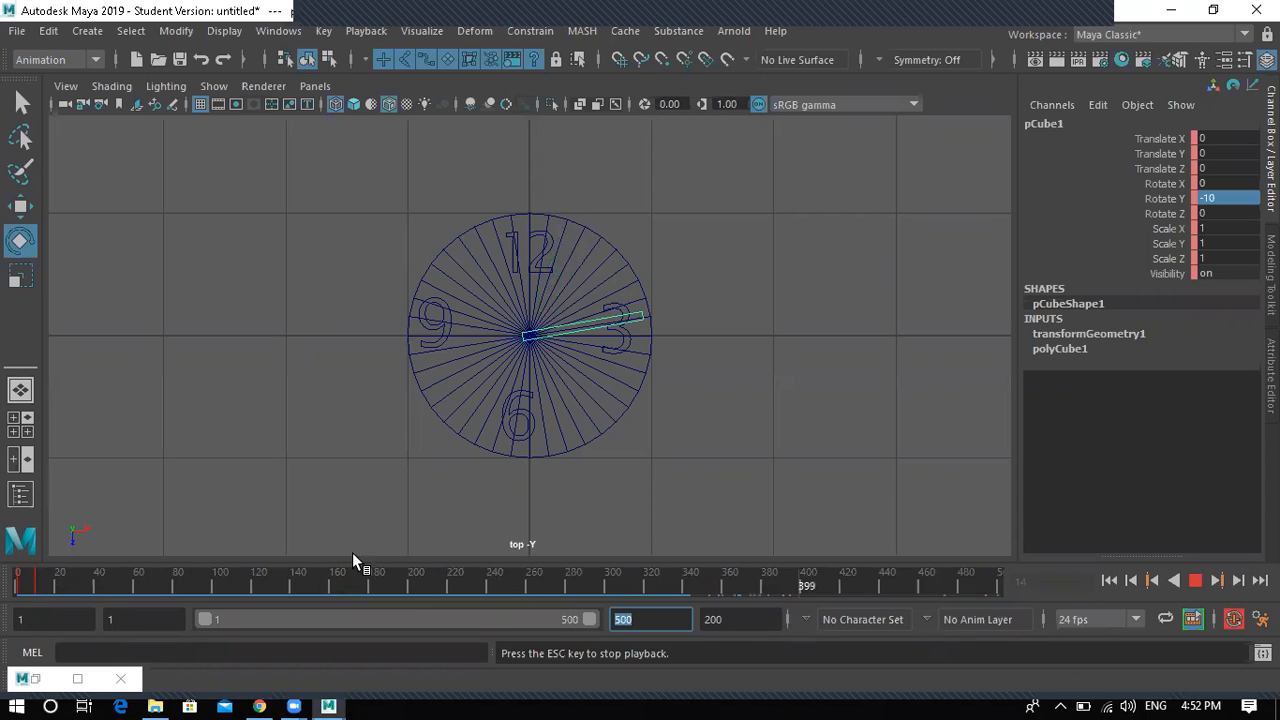
left_click(462, 575)
left_click(603, 575)
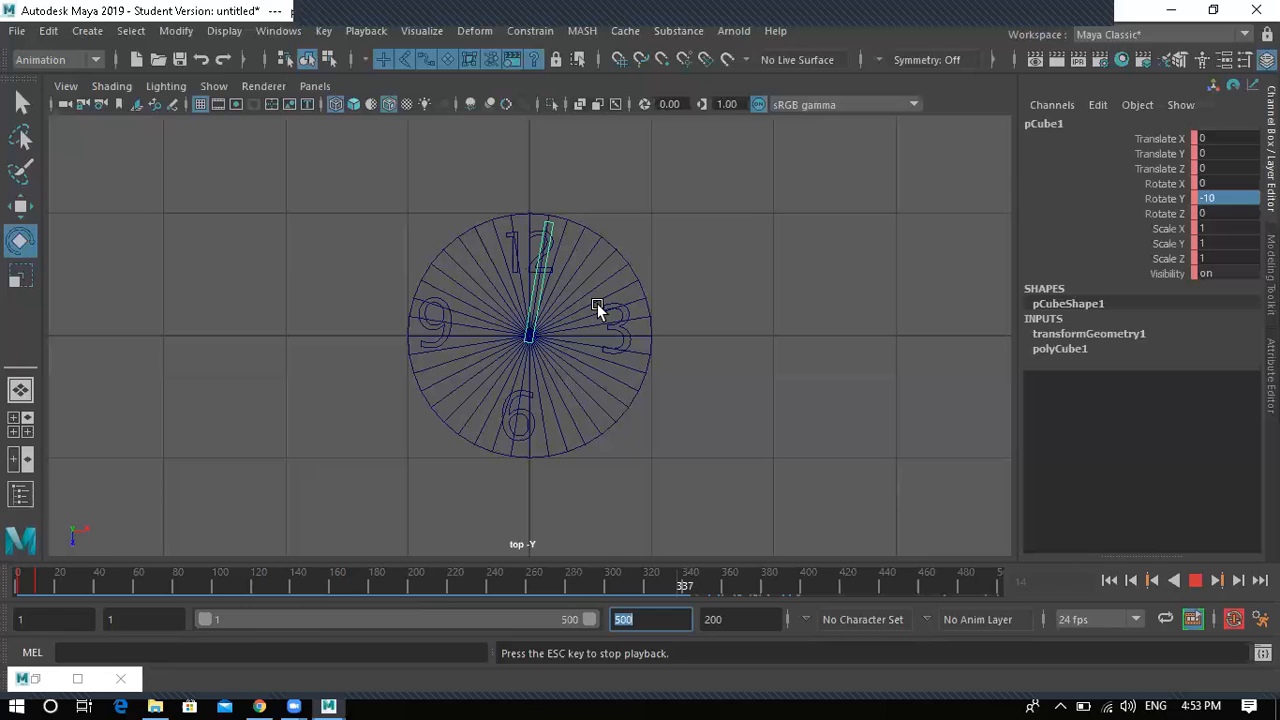
key("Escape")
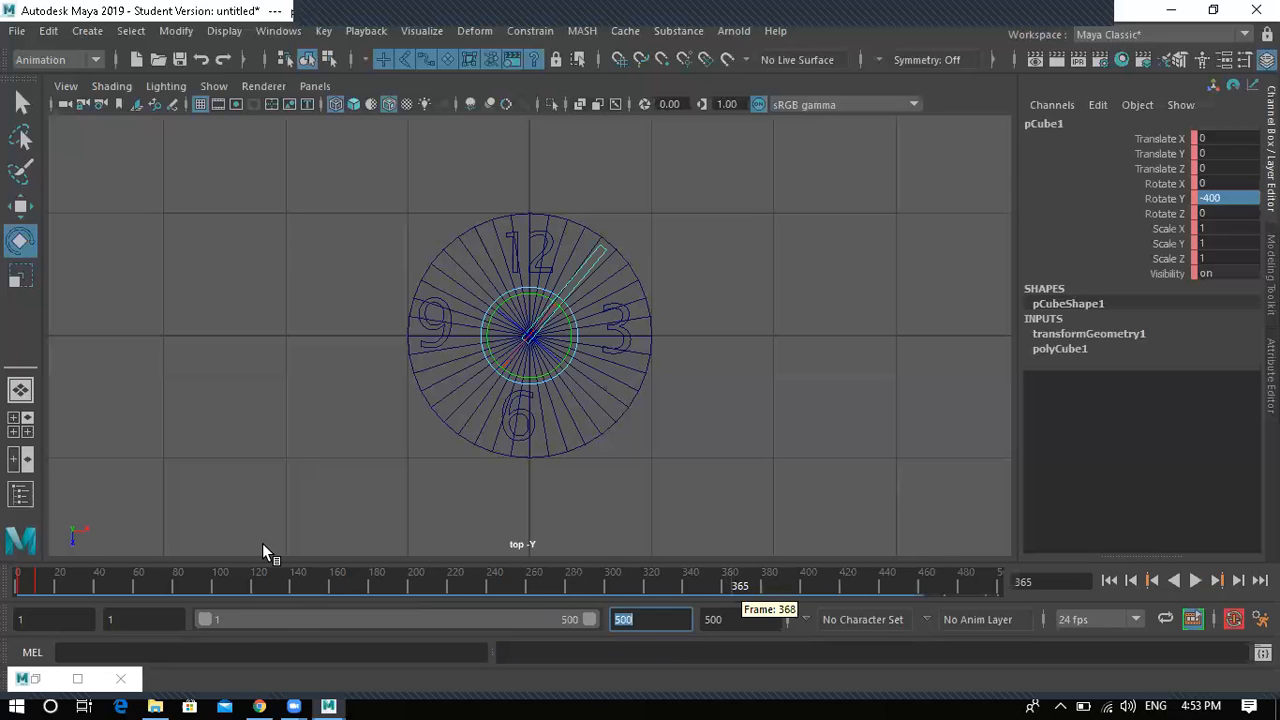
left_click_drag(262, 543, 139, 622)
- Bring back the Graph Editor, frame the Rotate Y curve, and change both of its keys to Spline tangents
double_click(45, 678)
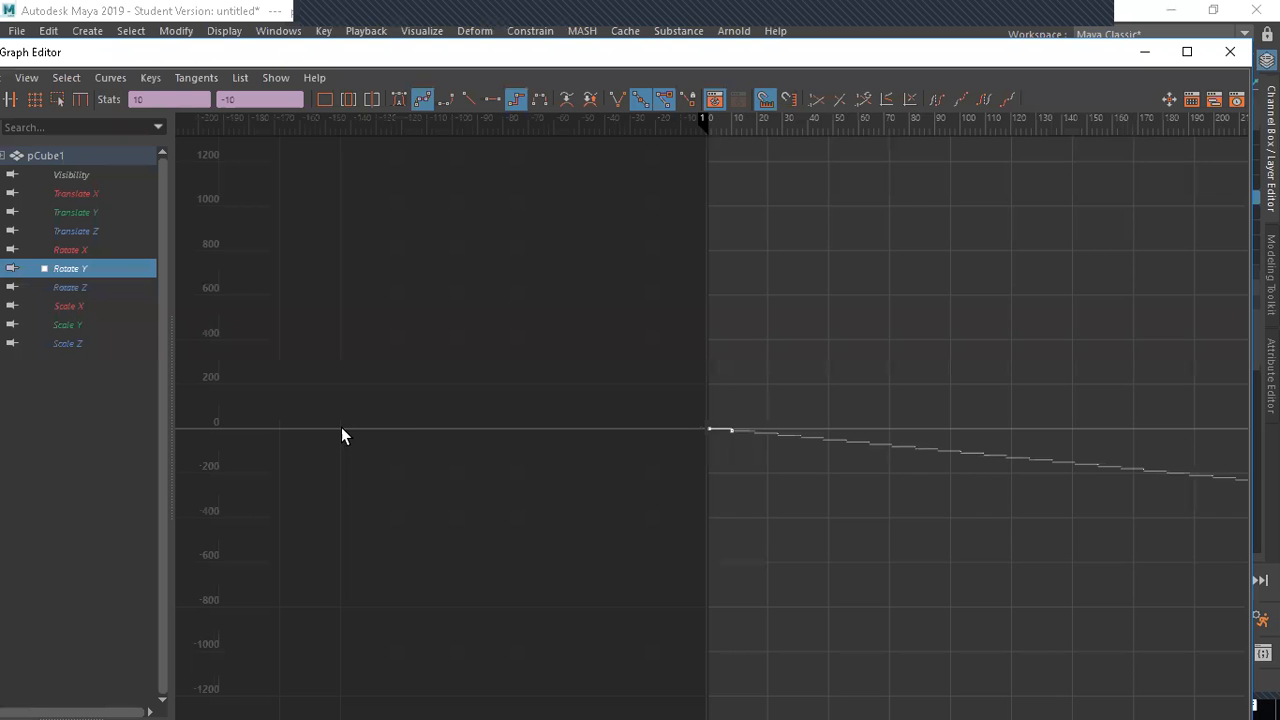
scroll(644, 344, "down", 10)
scroll(751, 473, "down", 4)
left_click_drag(583, 296, 853, 496)
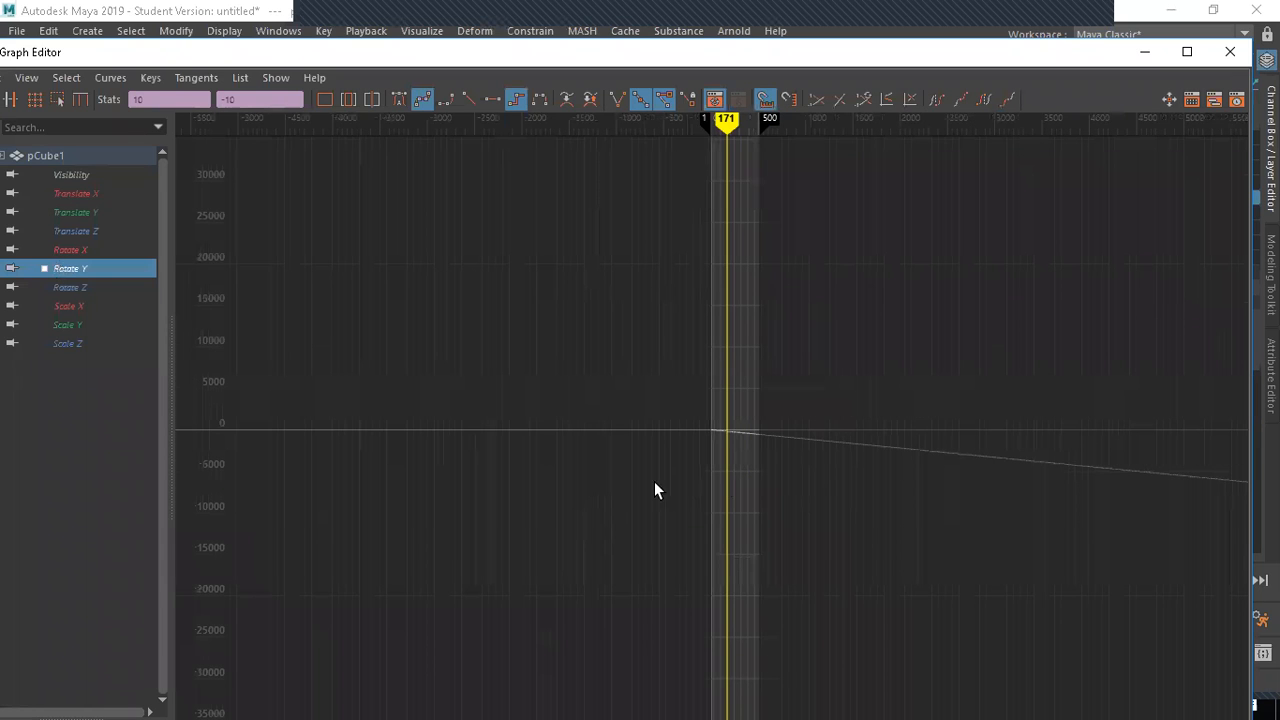
key("f")
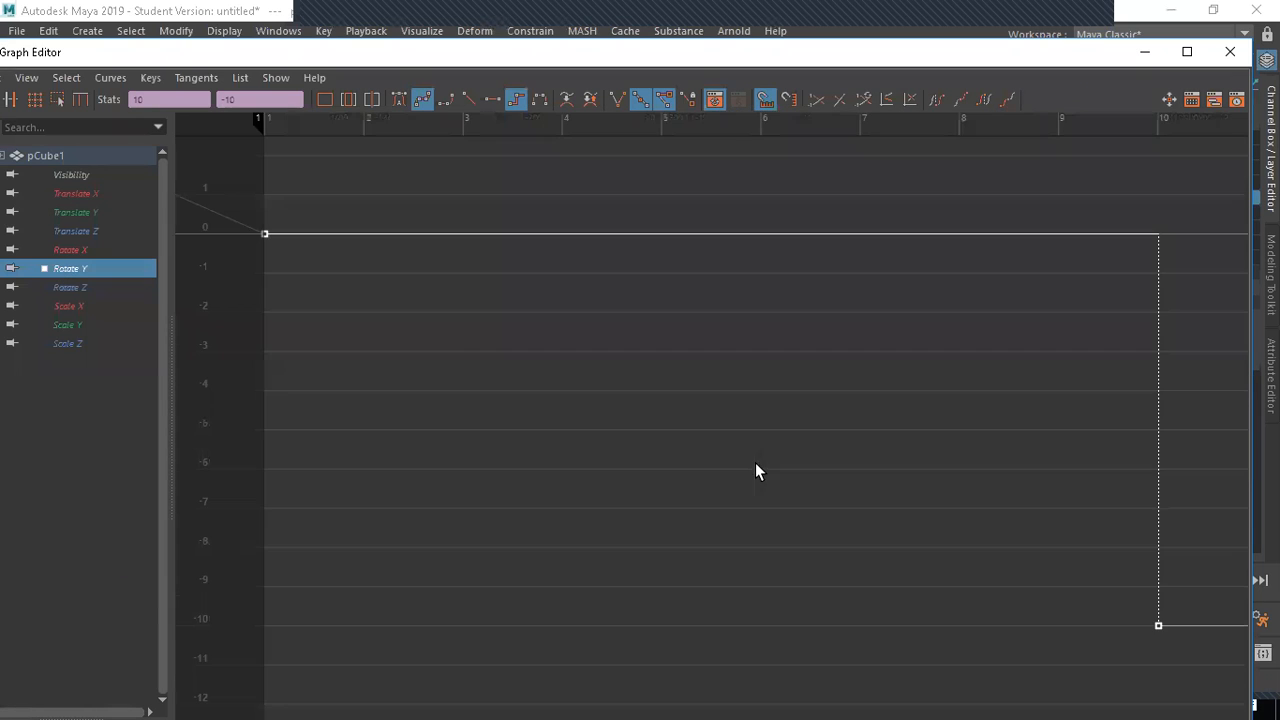
scroll(573, 382, "down", 3)
left_click_drag(1103, 666, 330, 175)
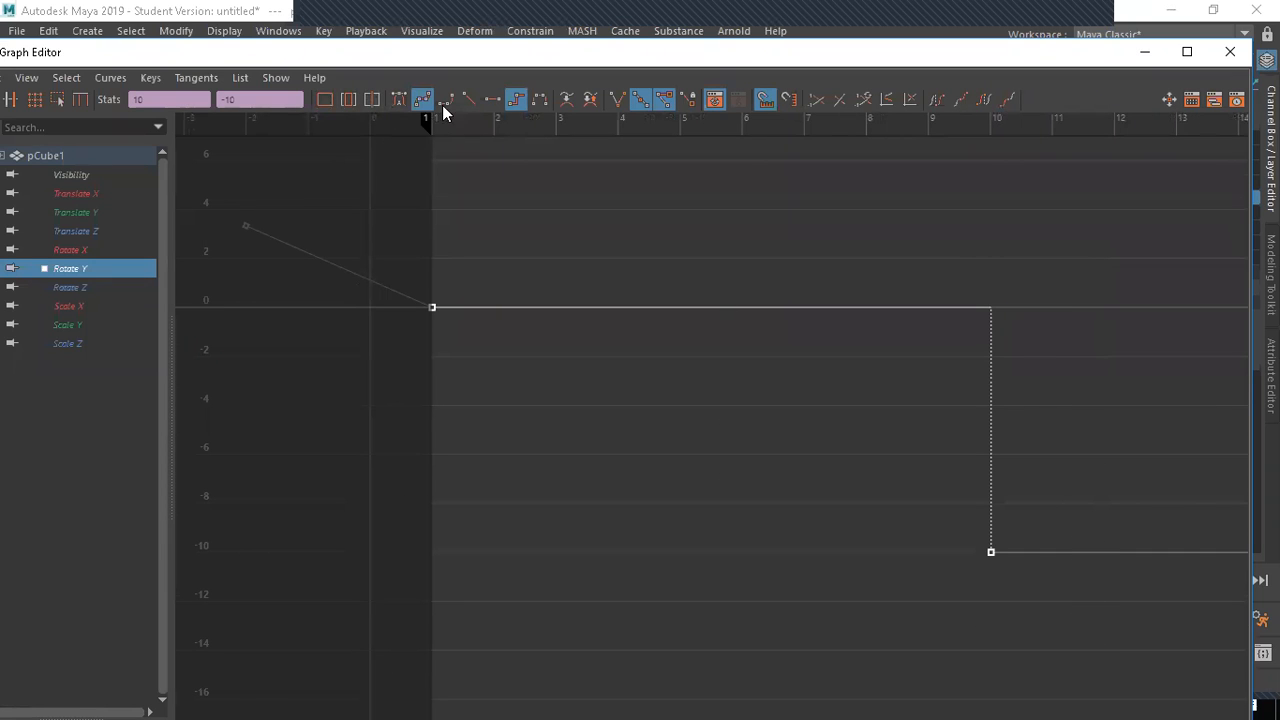
left_click(420, 99)
scroll(553, 335, "down", 5)
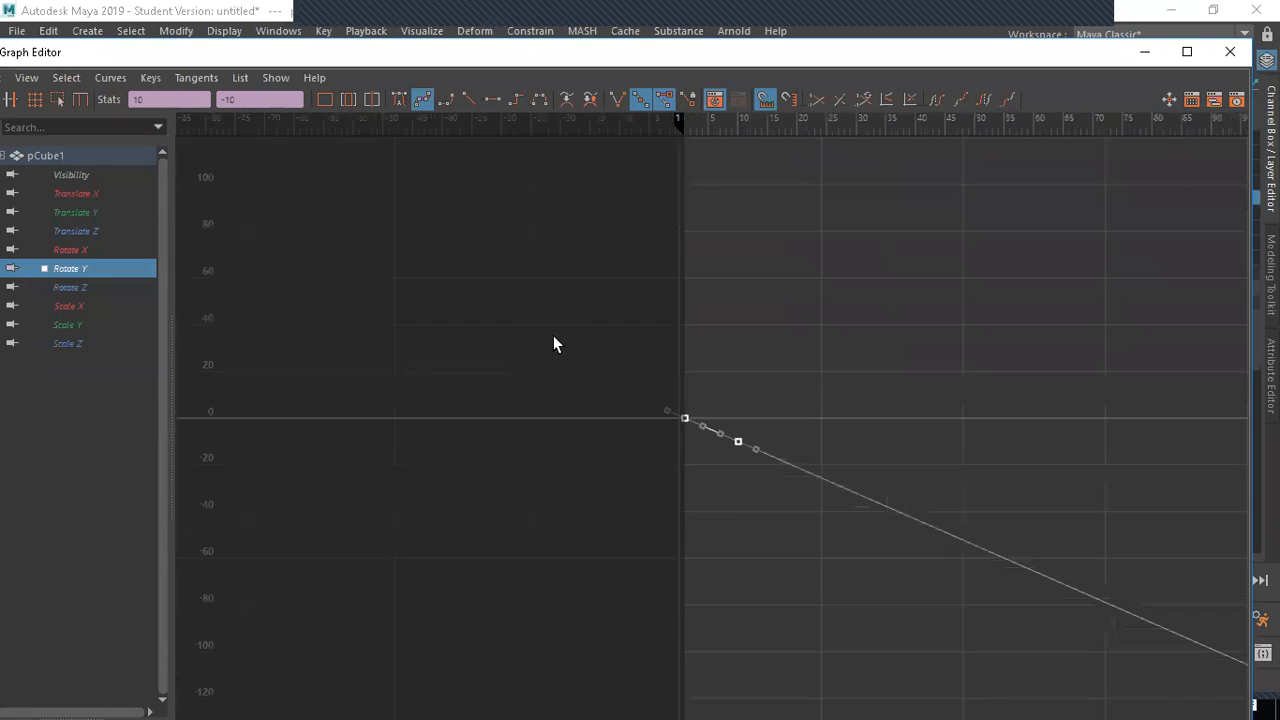
- Minimize the Graph Editor, scrub the timeline to check the clock hand's rotation, and return to frame 1
left_click(1145, 51)
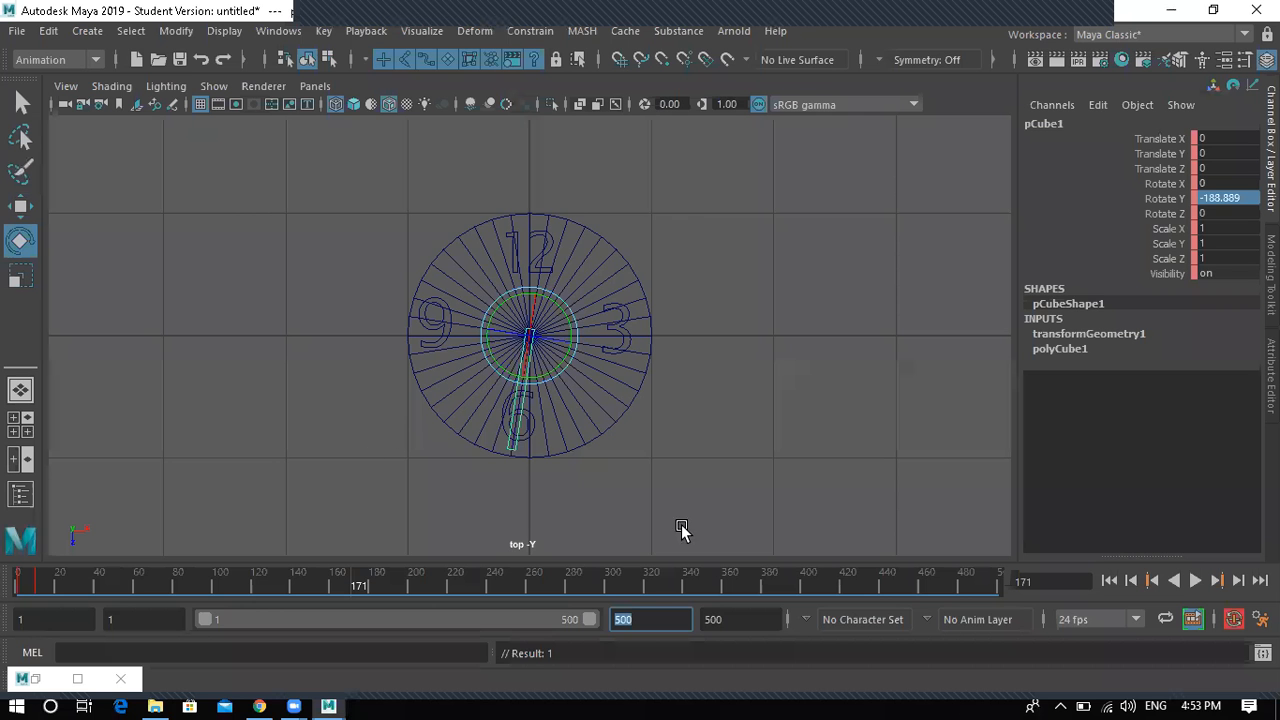
left_click_drag(270, 572, 600, 645)
left_click_drag(232, 585, 1075, 676)
left_click(12, 578)
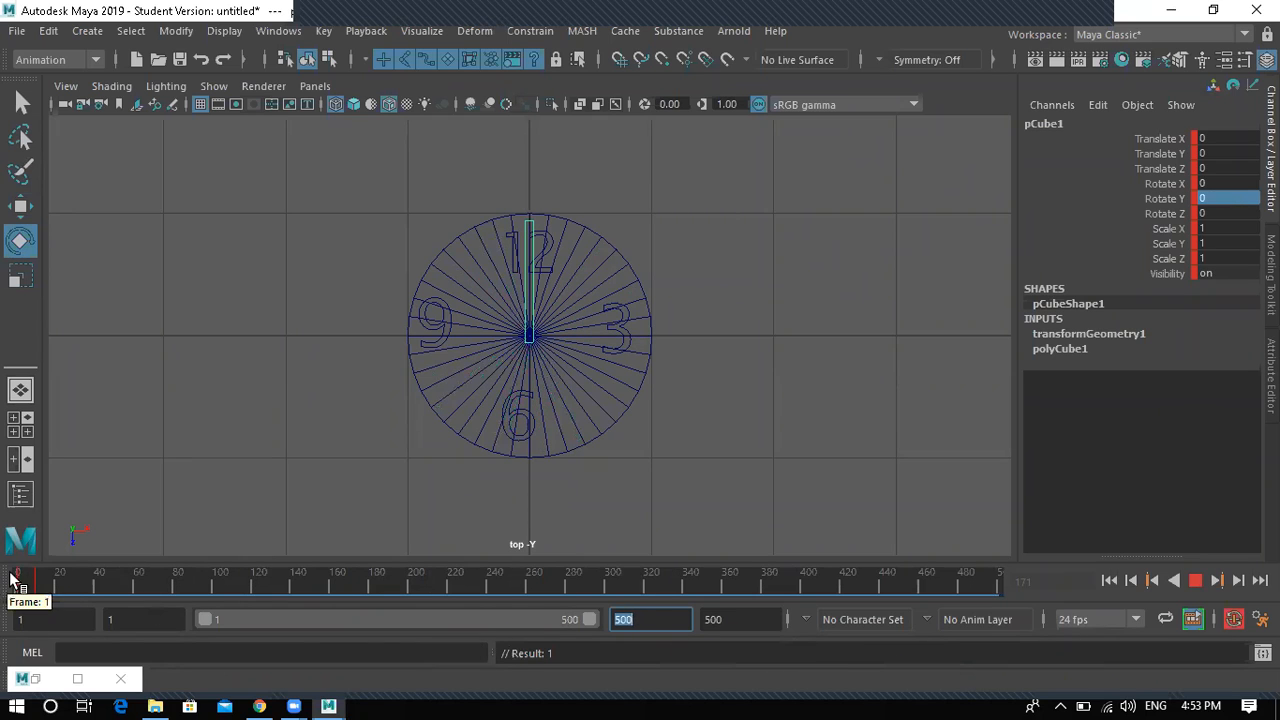
- Play the clock hand animation from frame 1, then stop playback and go back to frame 1
left_click(1197, 580)
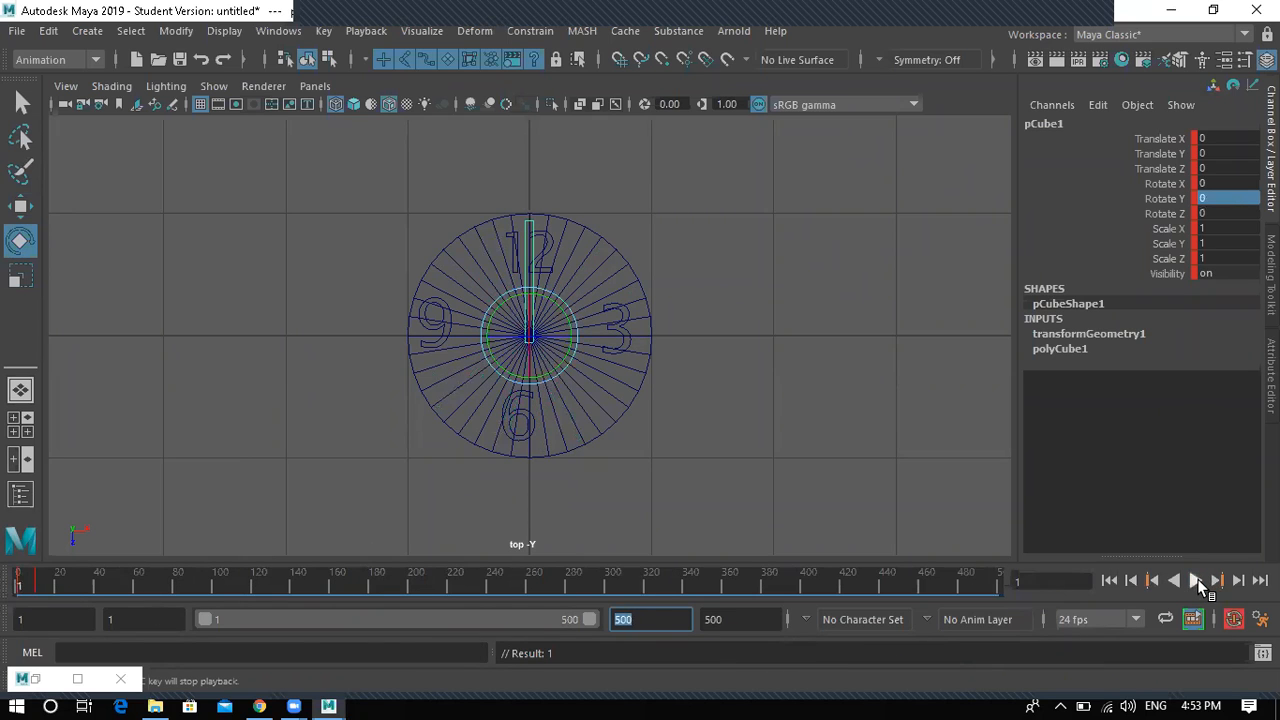
left_click(1197, 580)
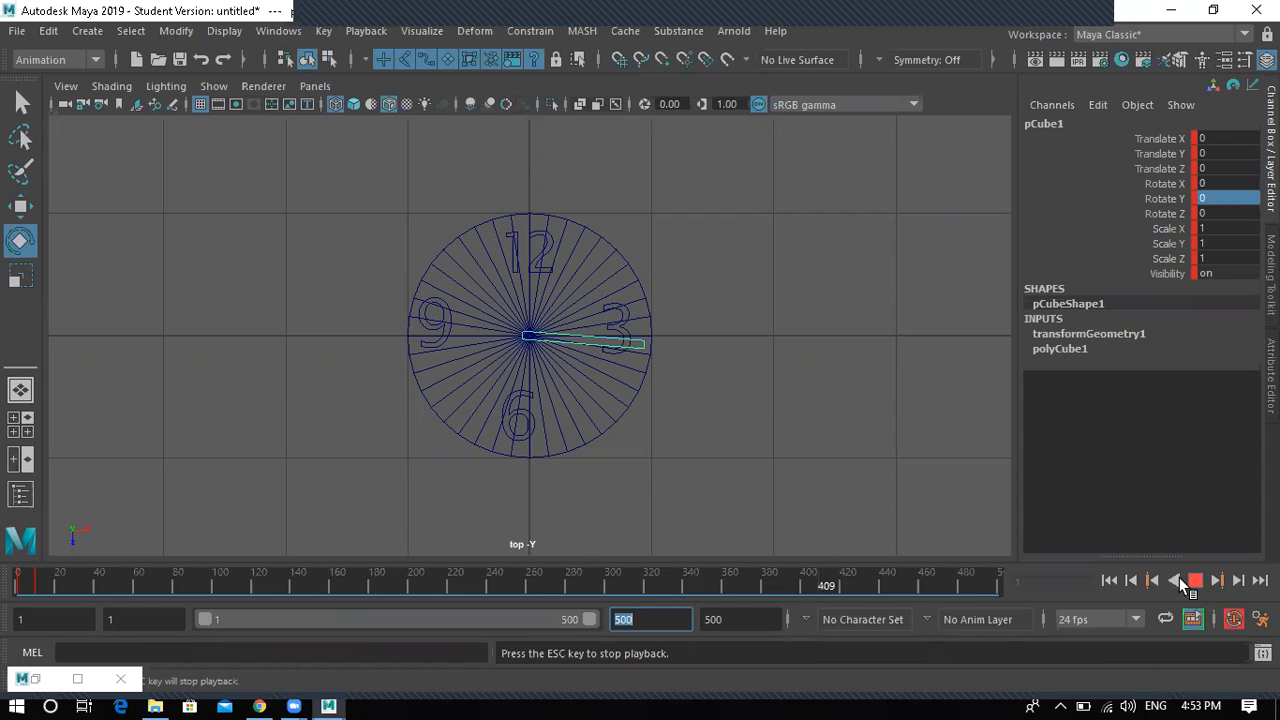
left_click(64, 578)
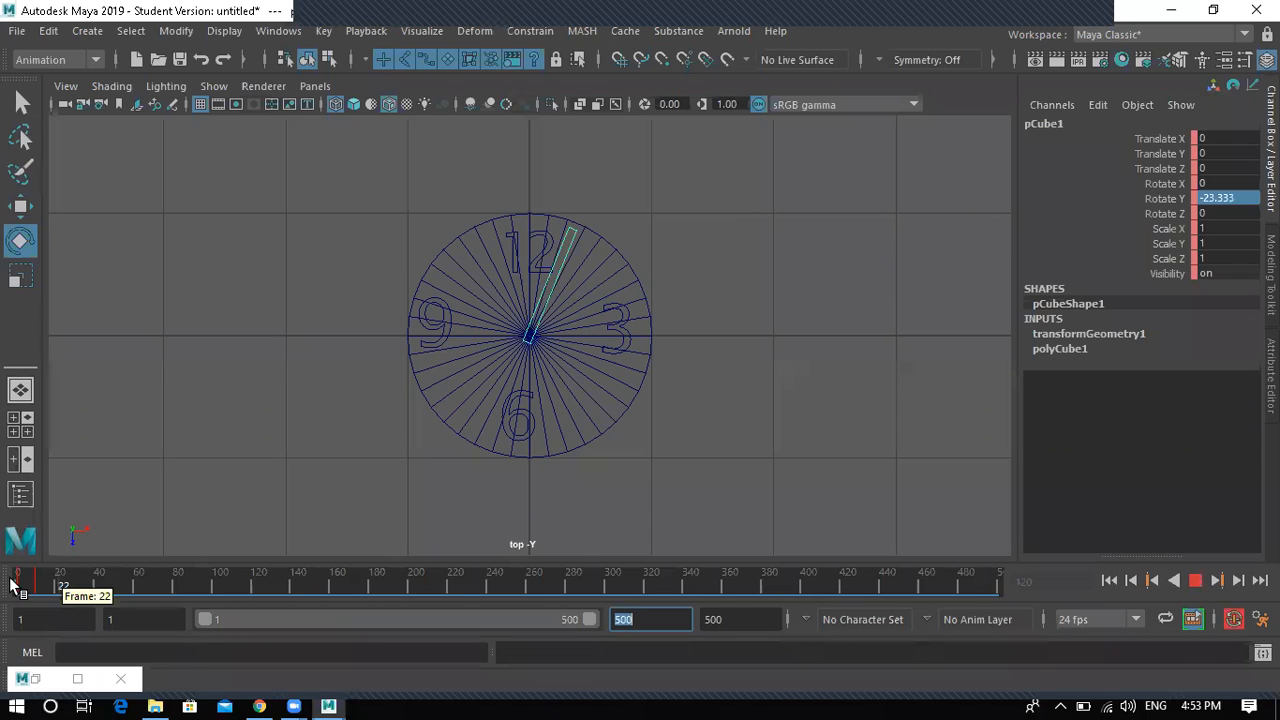
key("Escape")
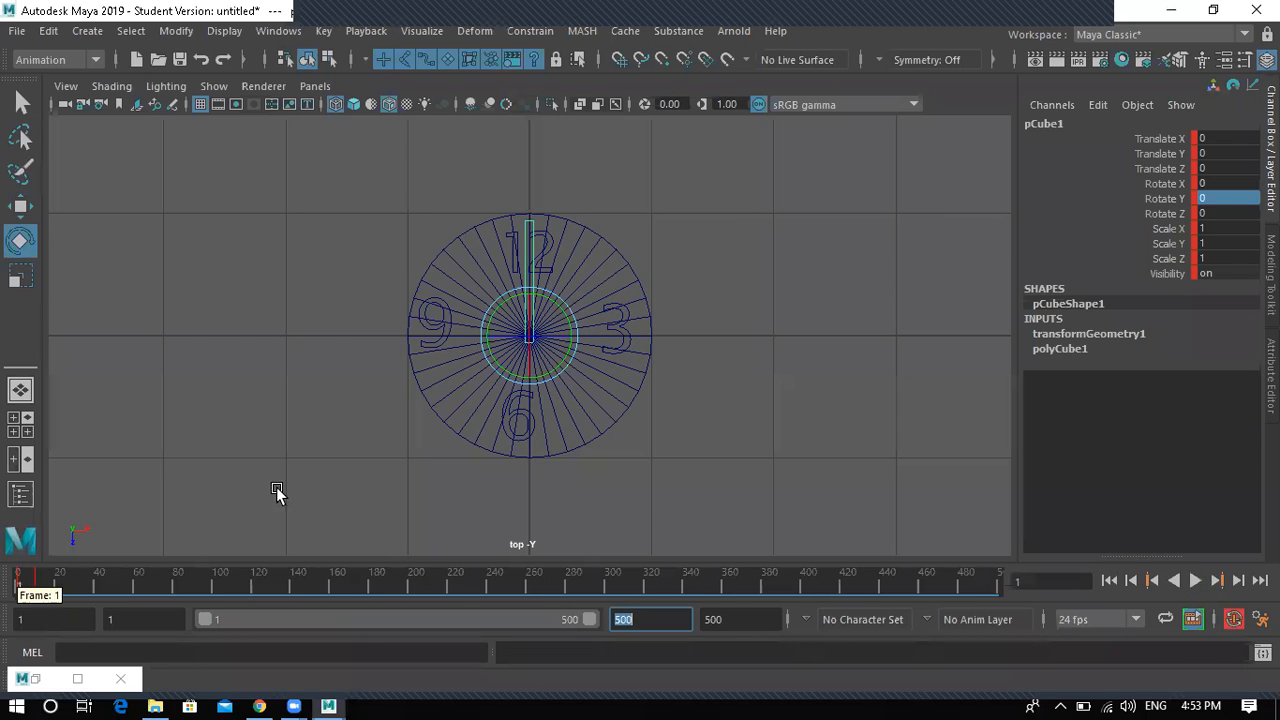
- In the perspective view, move the clock hand about 3.56 units along X off the clock face and delete it
scroll(277, 487, "down", 5)
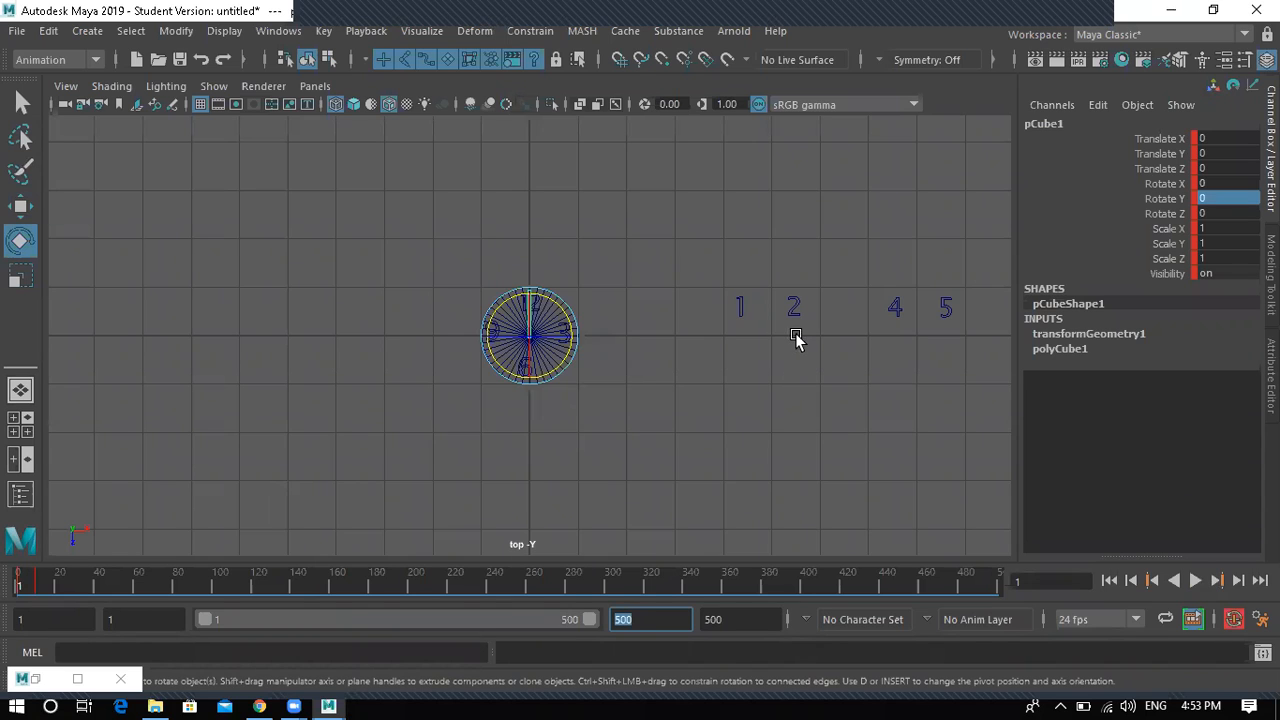
left_click(771, 438)
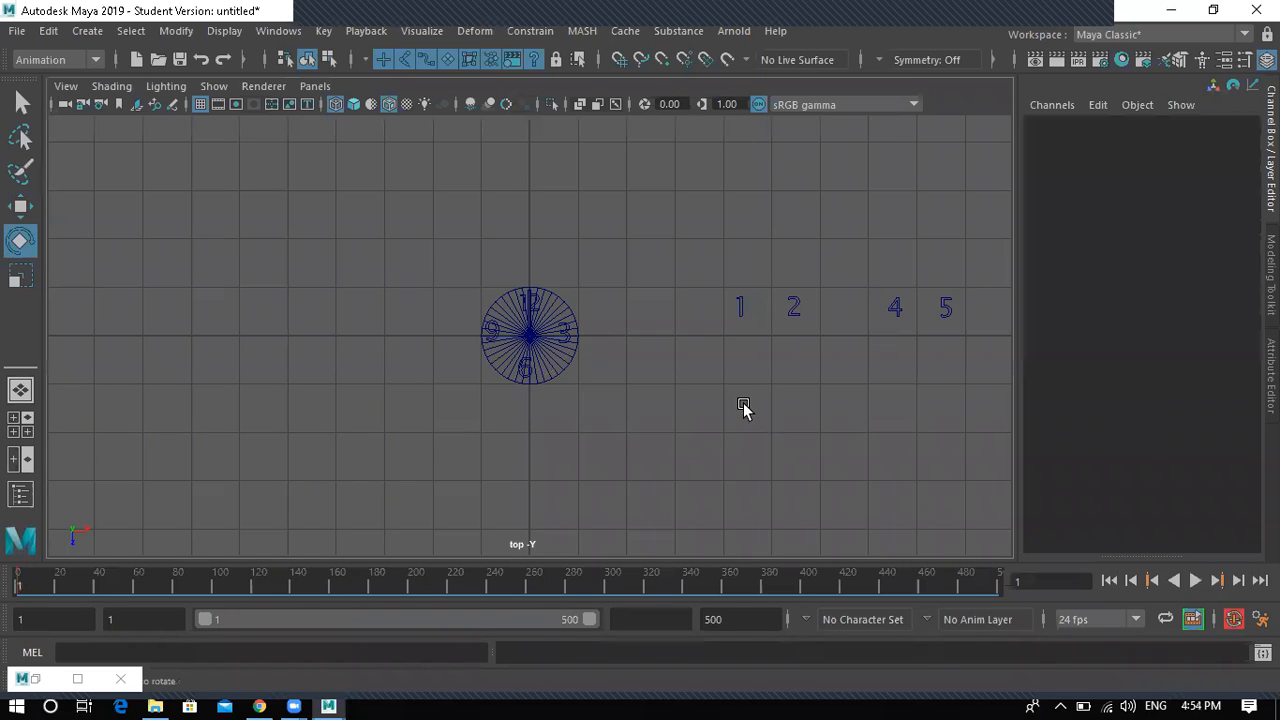
key("space")
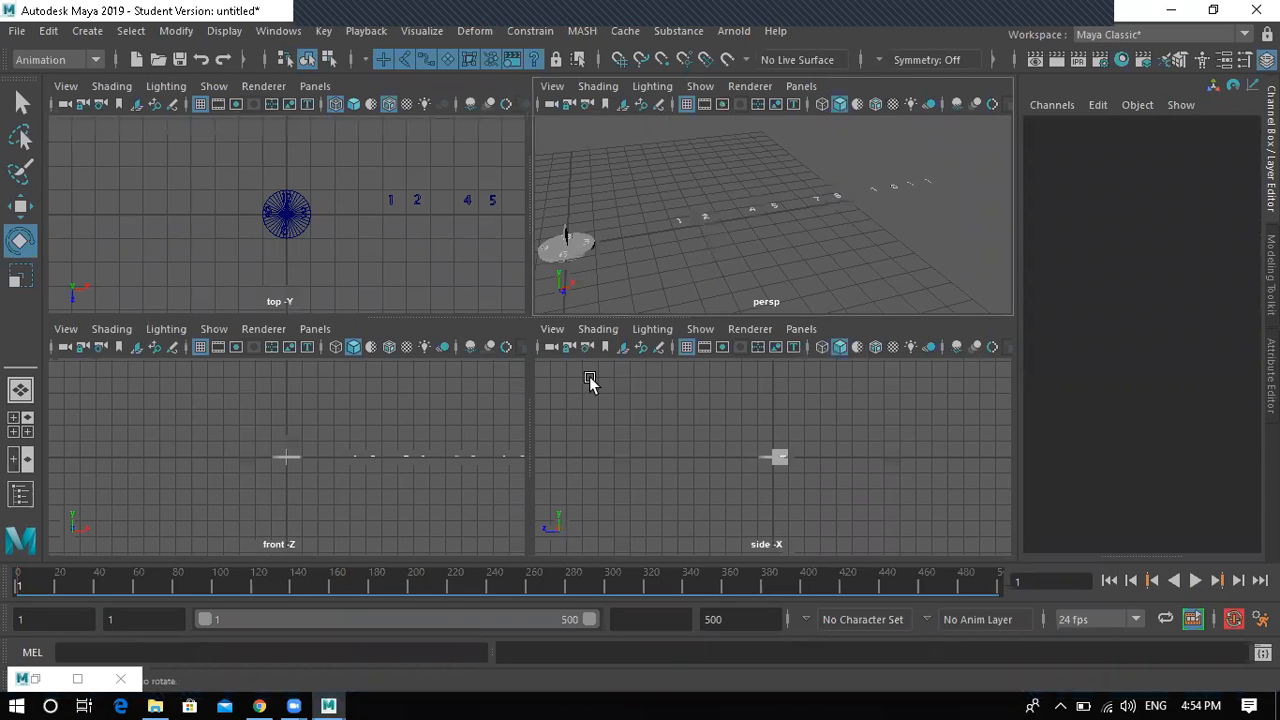
key("space")
left_click_drag(118, 286, 192, 309, "alt")
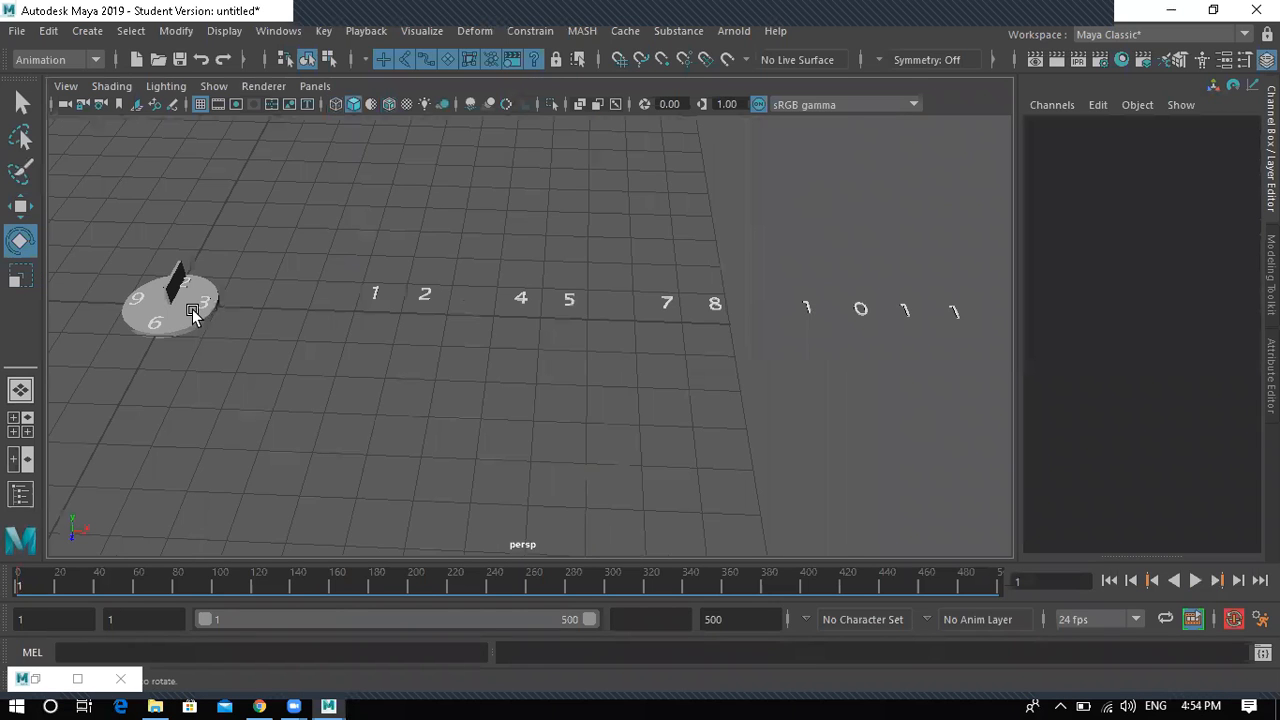
left_click(171, 289)
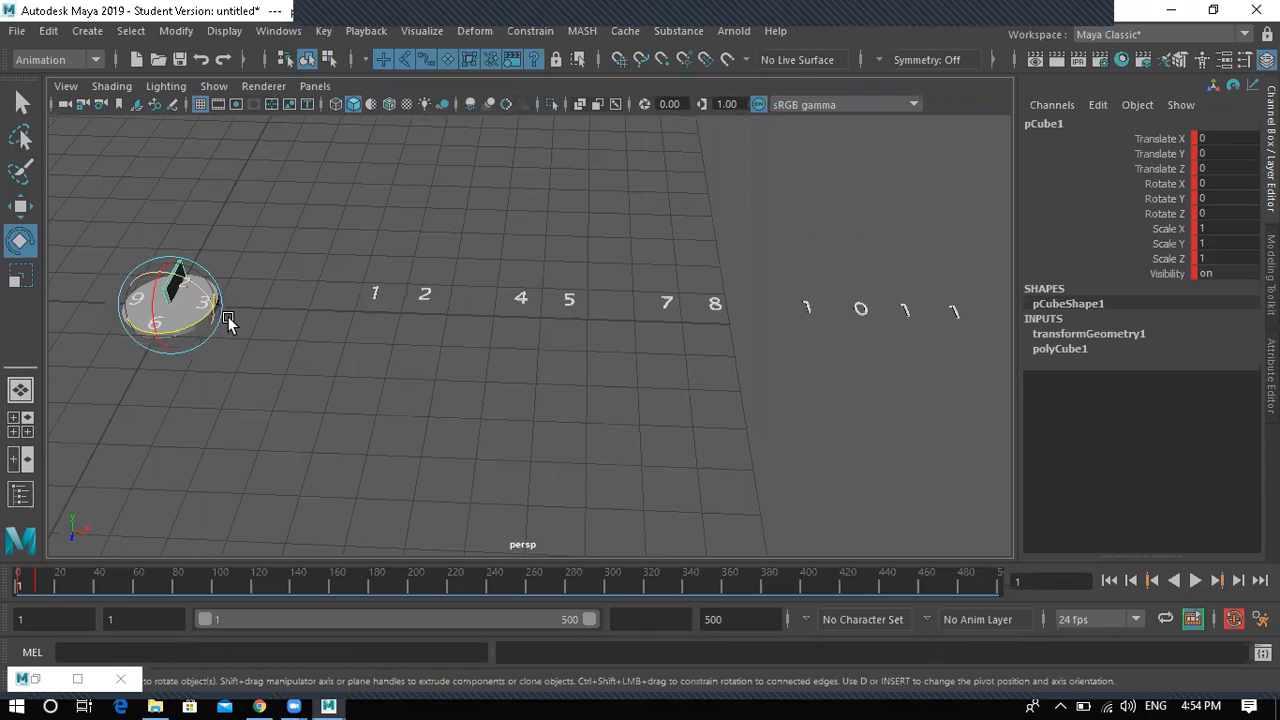
key("w")
middle_click_drag(297, 326, 386, 360)
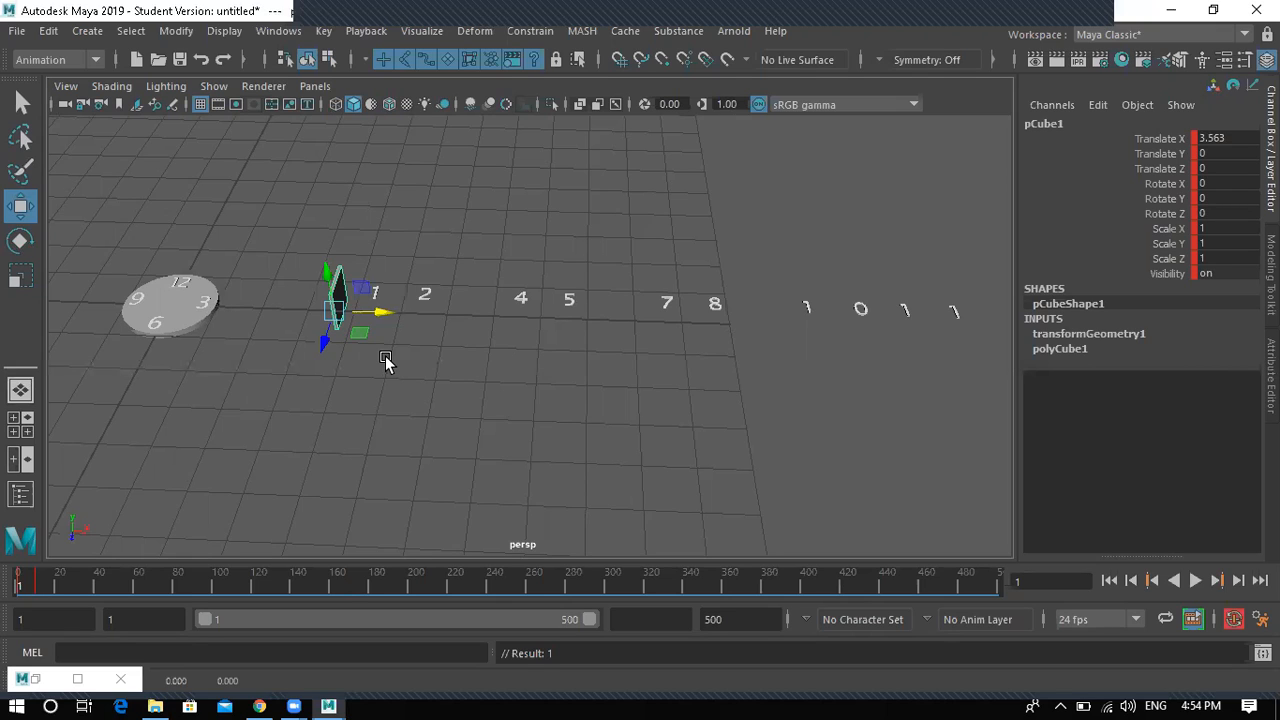
key("Delete")
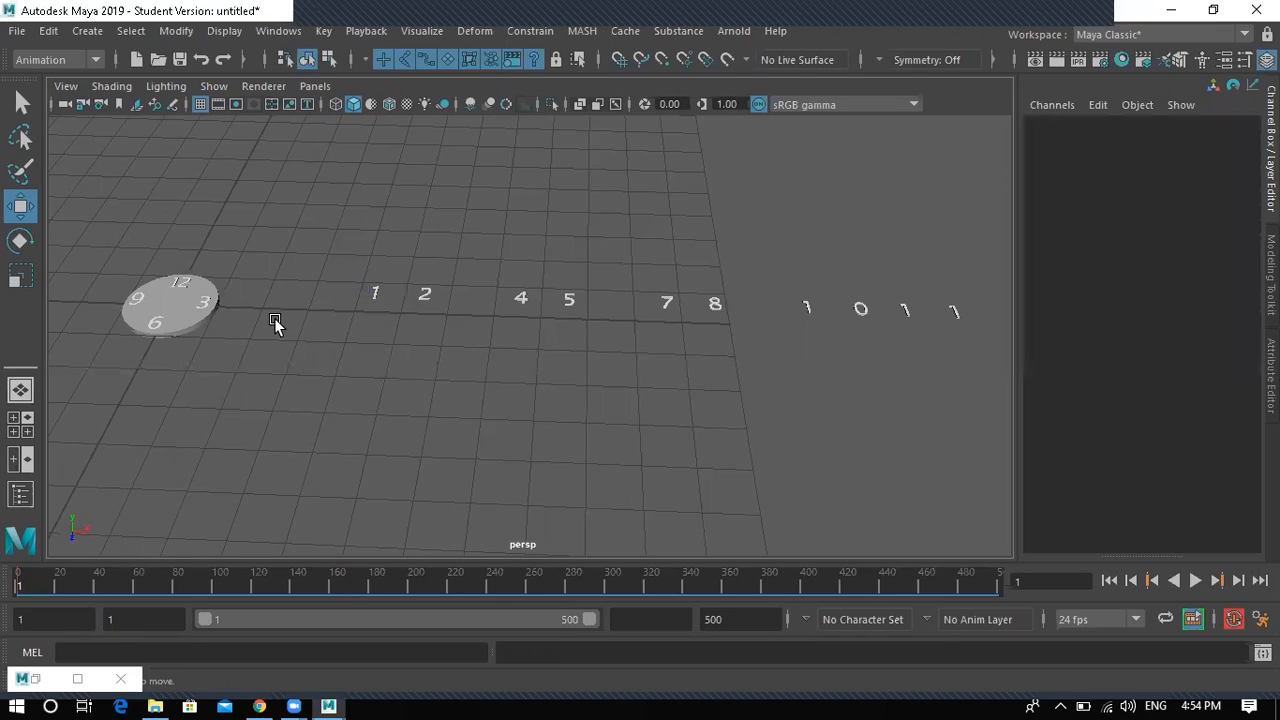
- Select and frame the clock face with its numerals, play the animation in the perspective and top views, and stop playback
left_click_drag(303, 329, 345, 345, "alt")
left_click_drag(171, 330, 61, 438)
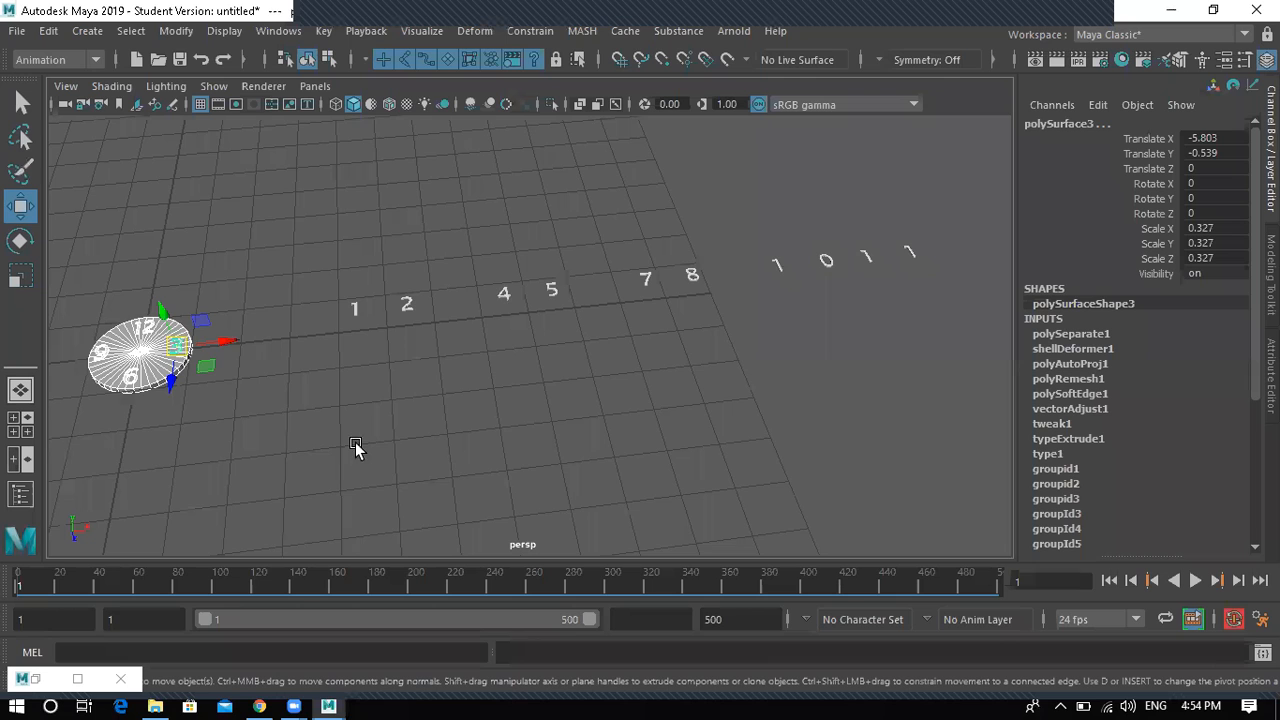
key("f")
key("space")
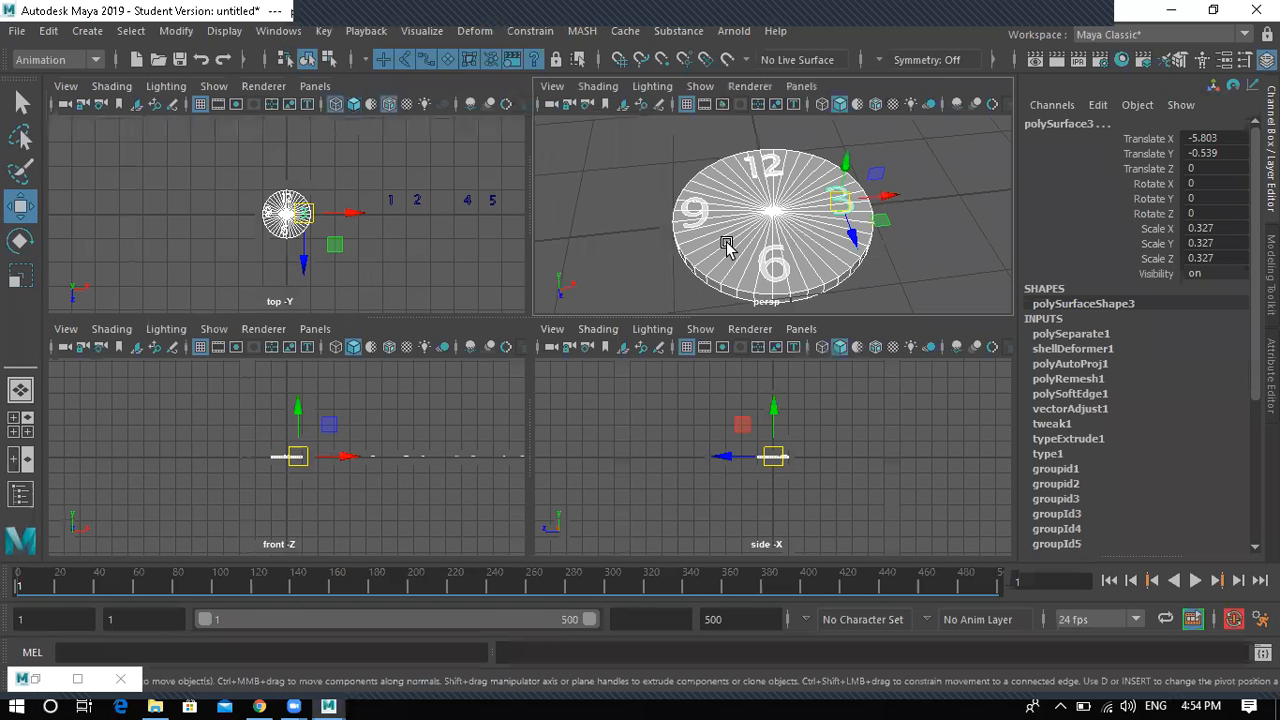
scroll(727, 247, "down", 5)
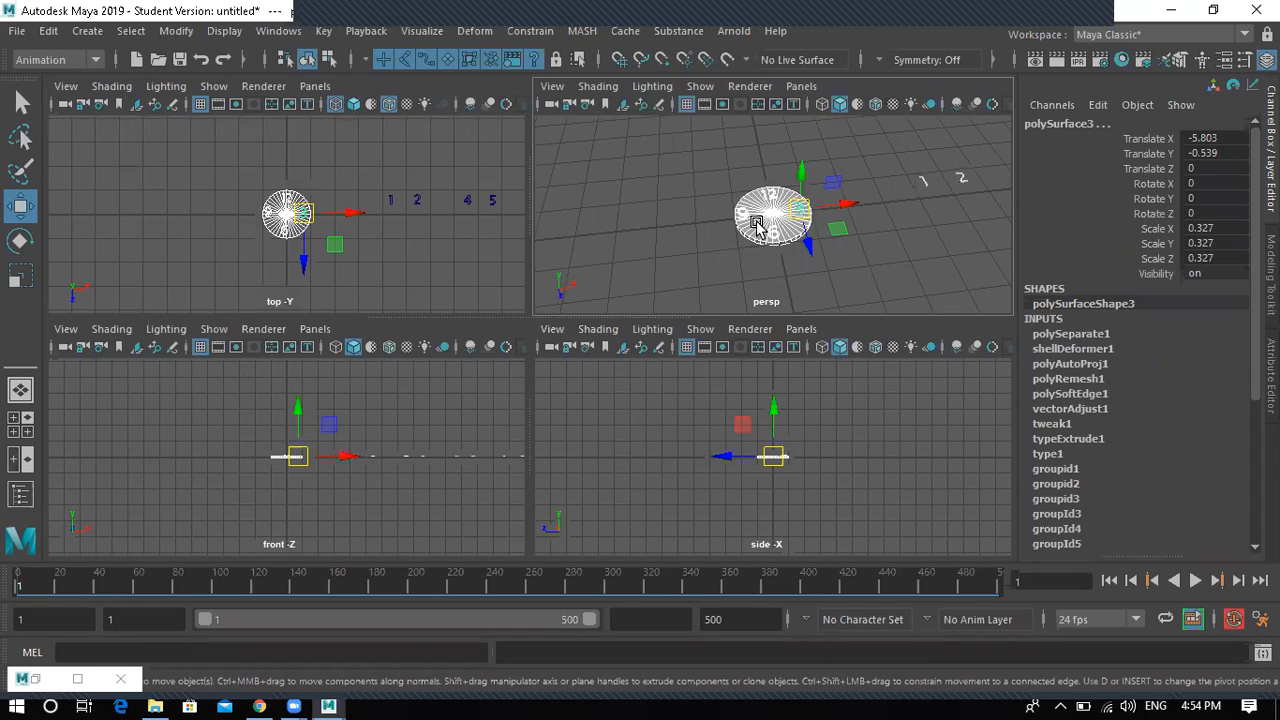
key("space")
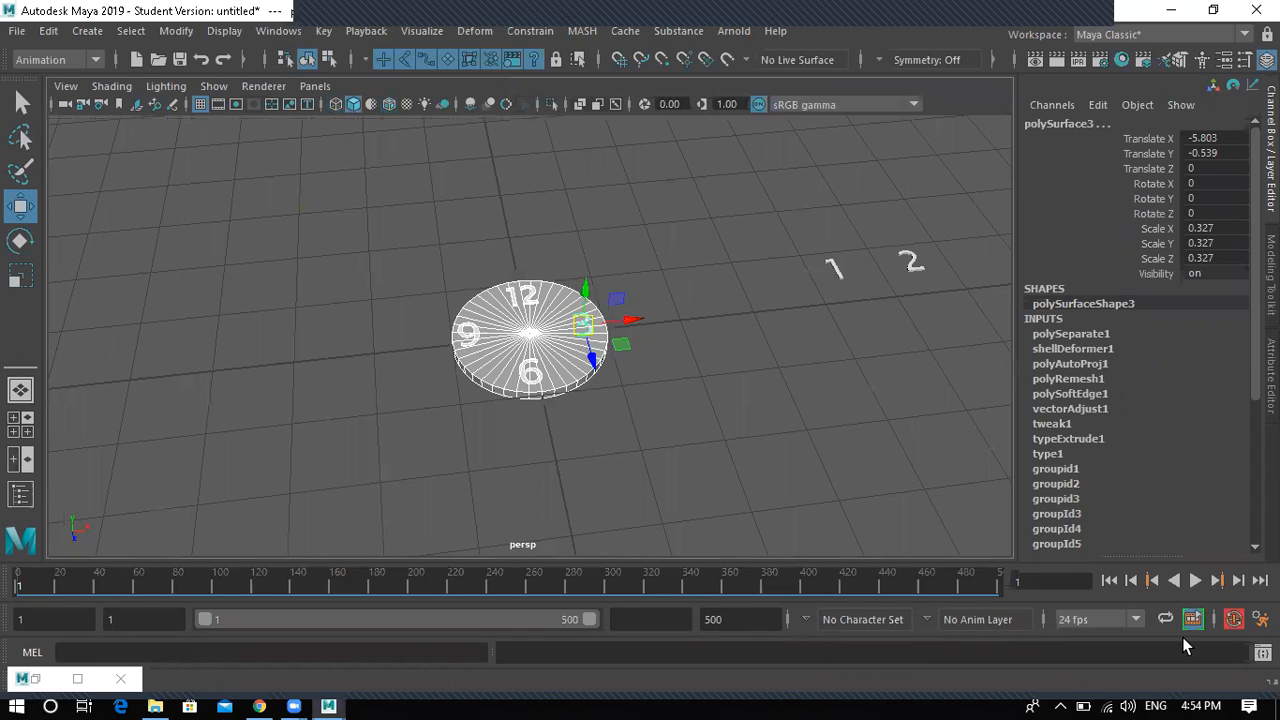
left_click(1193, 581)
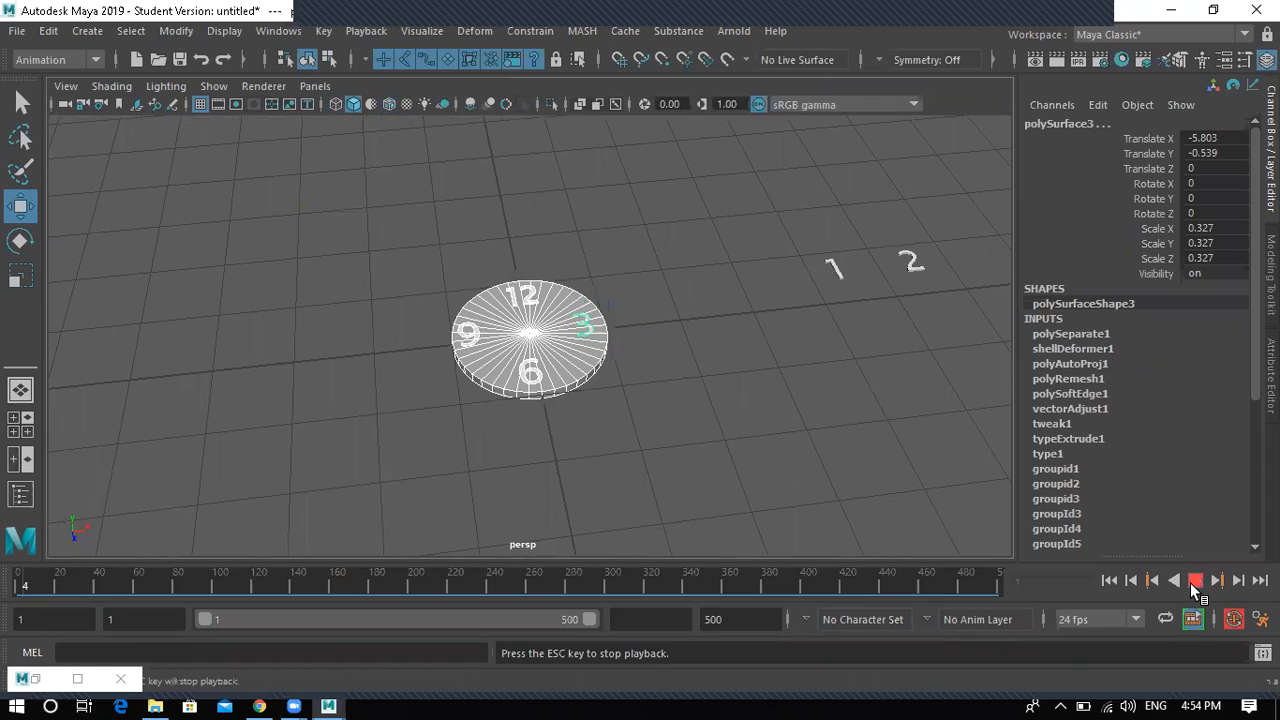
key("space")
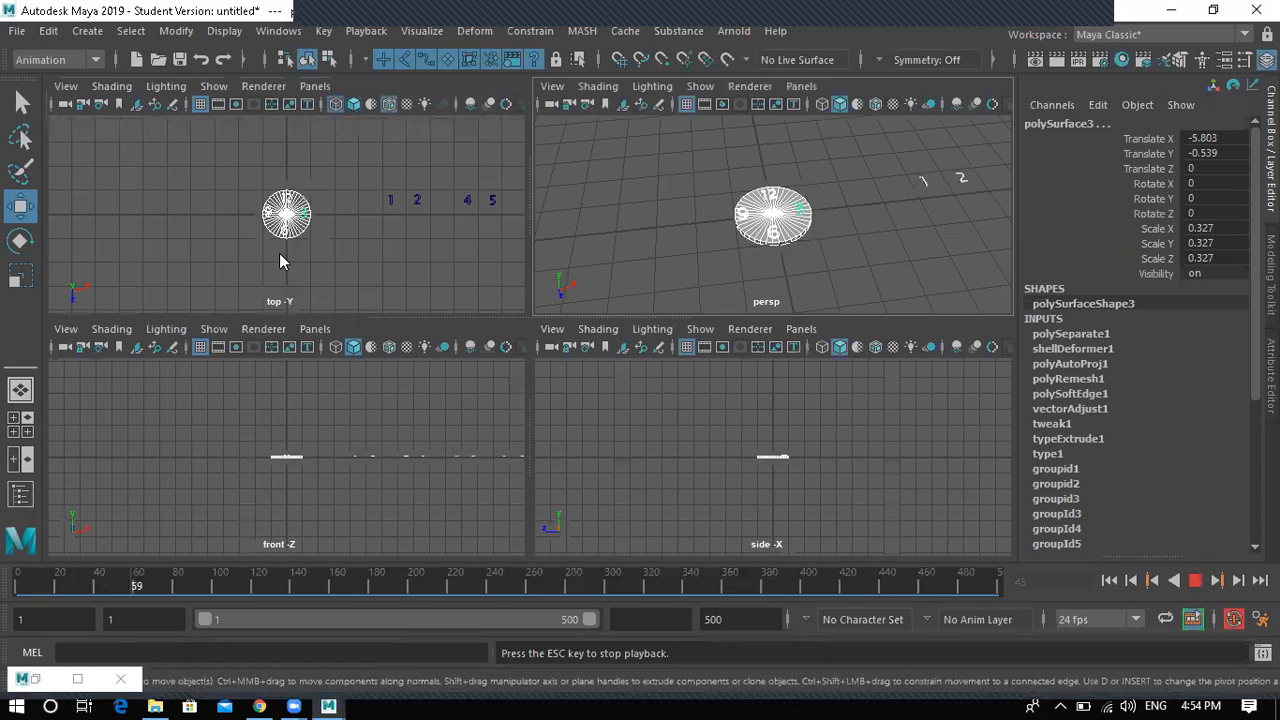
key("space")
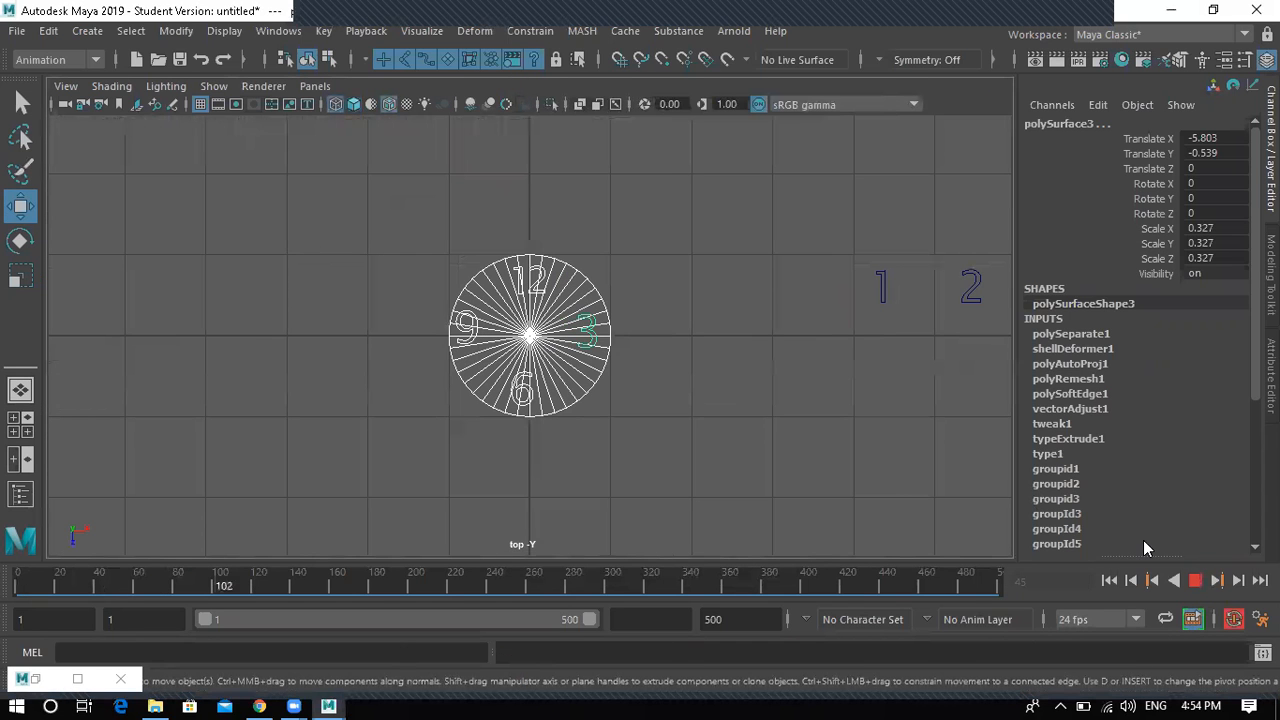
left_click(1194, 581)
- Undo the hand's deletion and its move so it sits on the clock face again, and show all four views
key("ctrl+z")
key("ctrl+z")
key("ctrl+z")
key("ctrl+z")
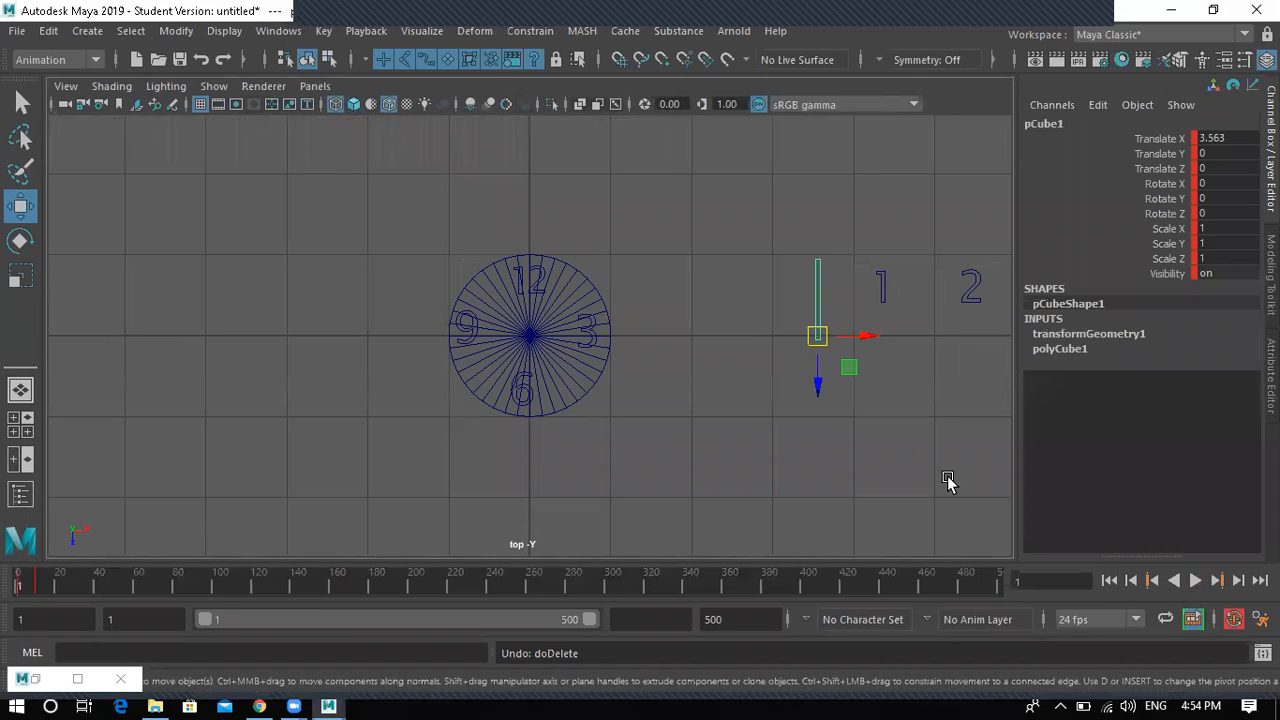
scroll(549, 449, "up", 2)
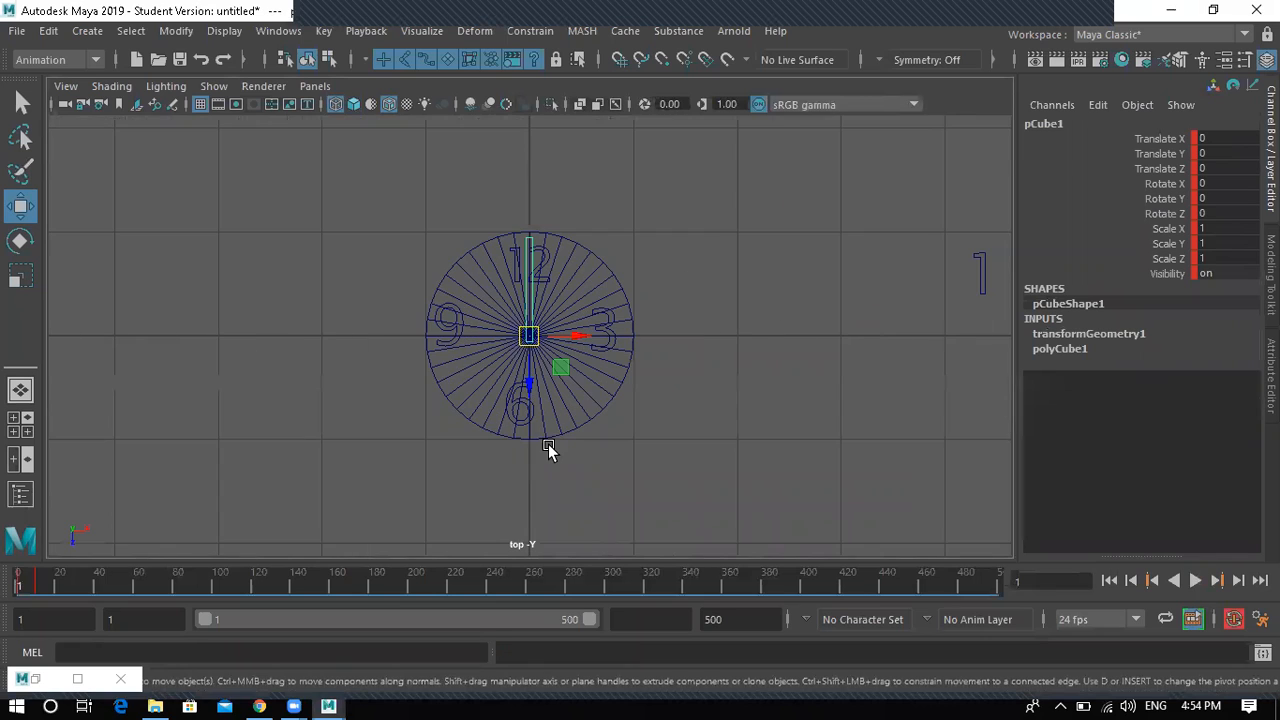
key("space")
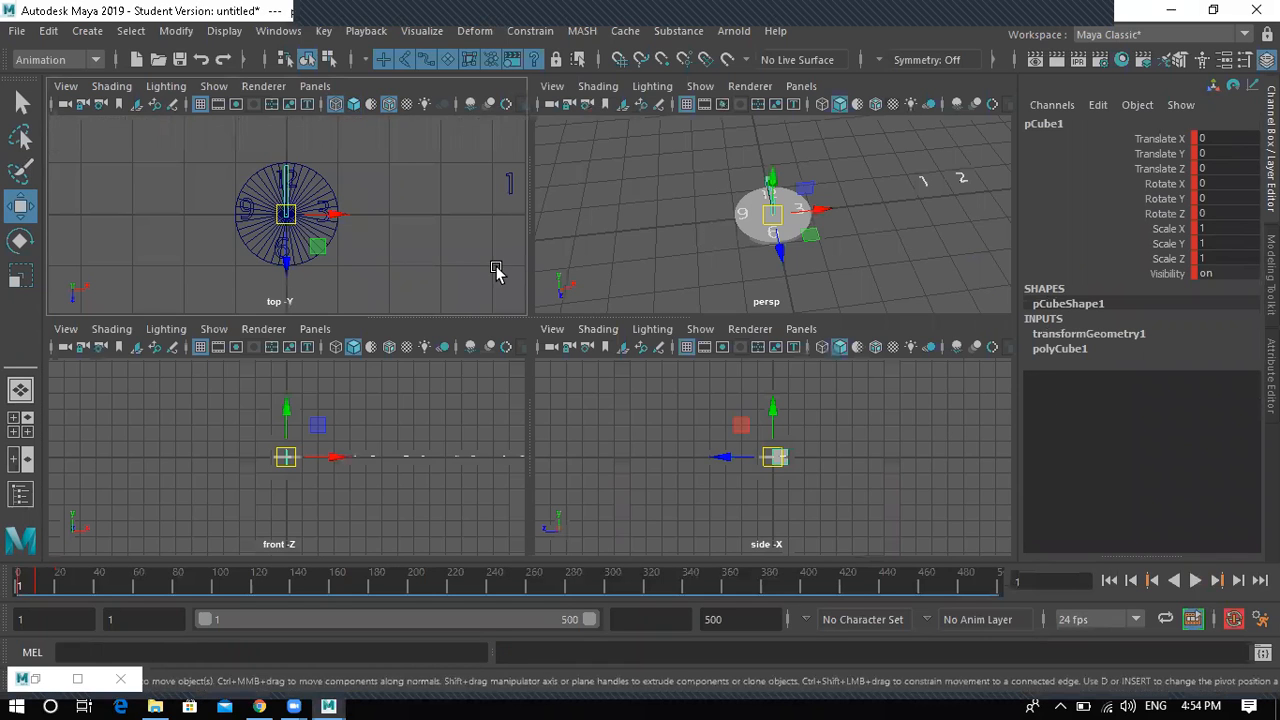
- Open the scene walk cycle class2.mb without saving the clock scene, accepting the student version notice
left_click(17, 31)
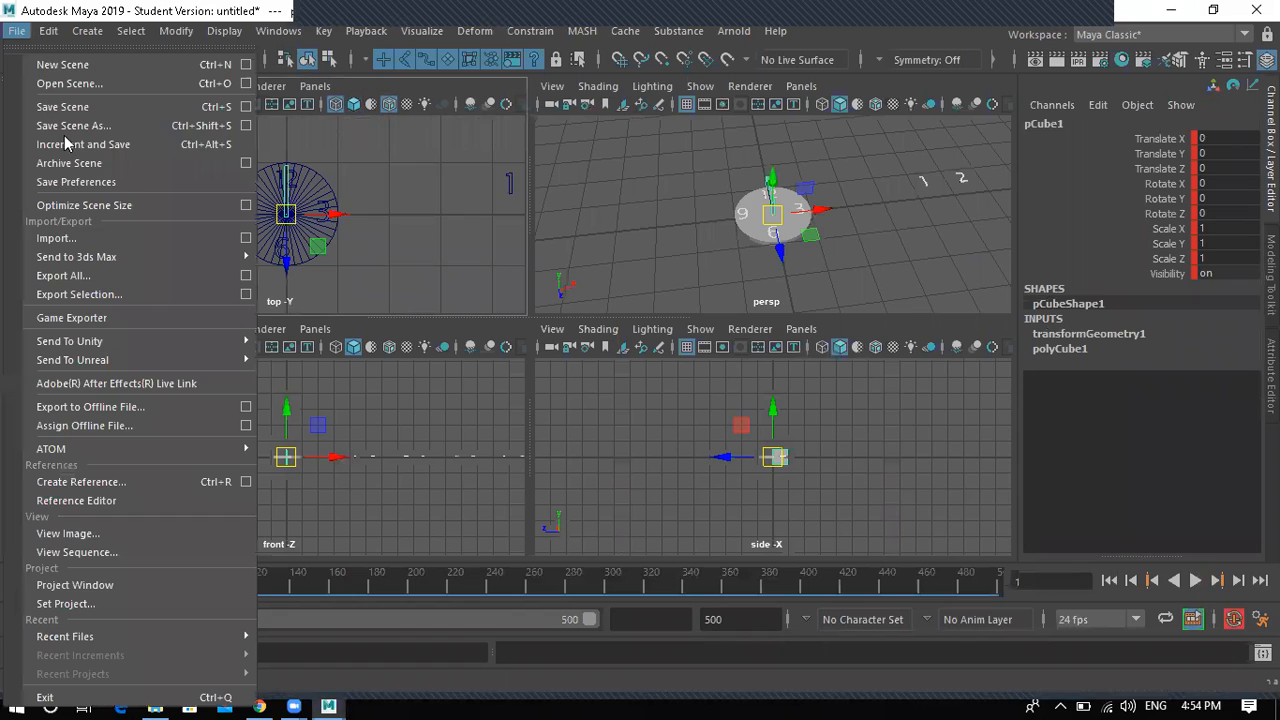
left_click(70, 83)
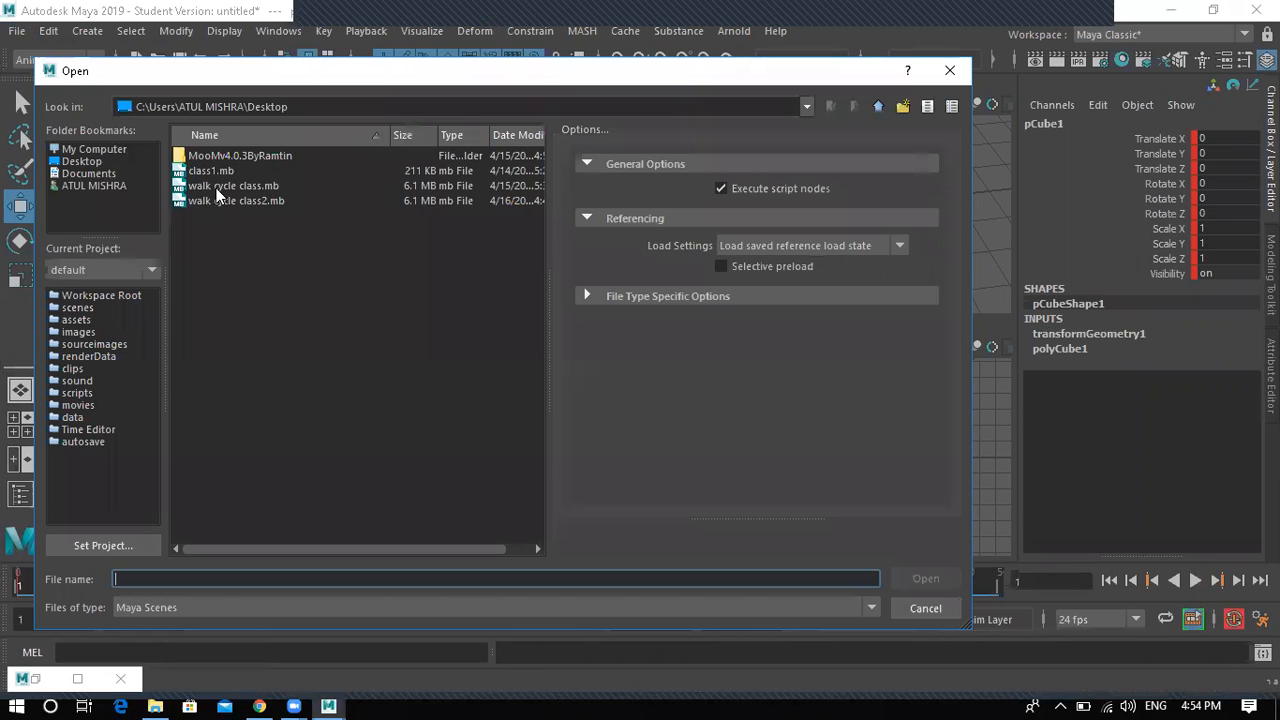
left_click(234, 186)
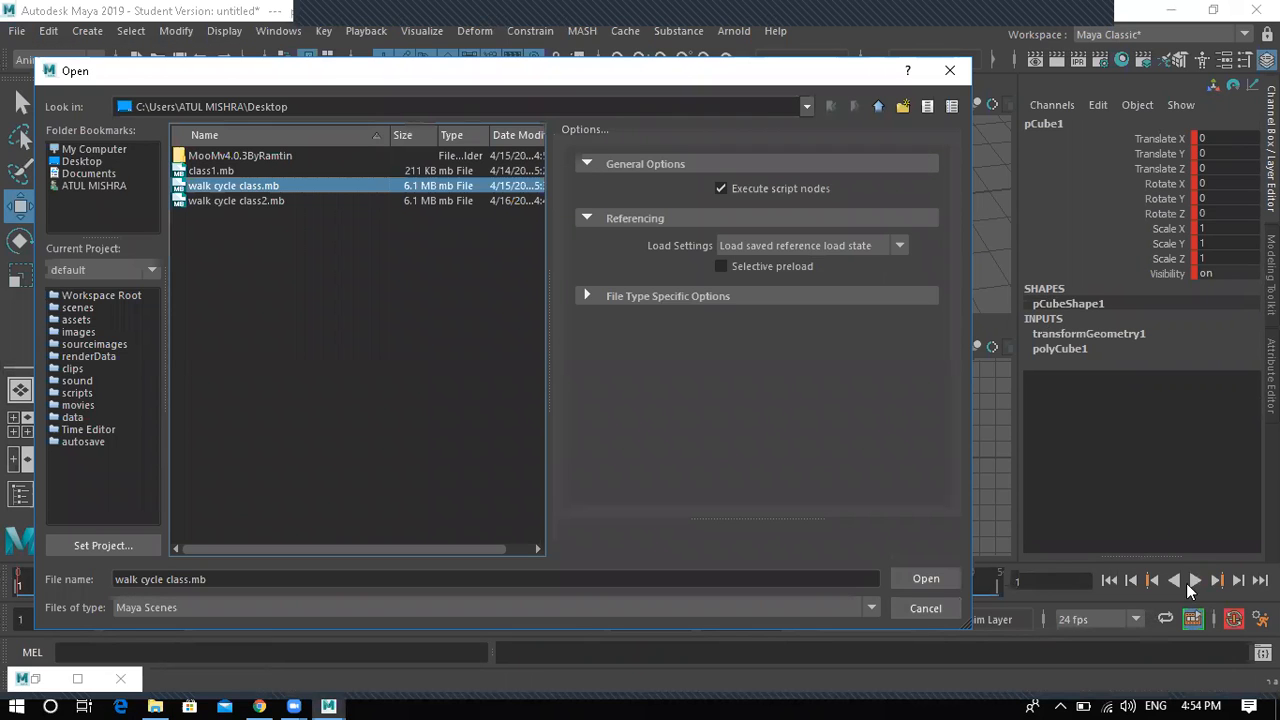
left_click(249, 200)
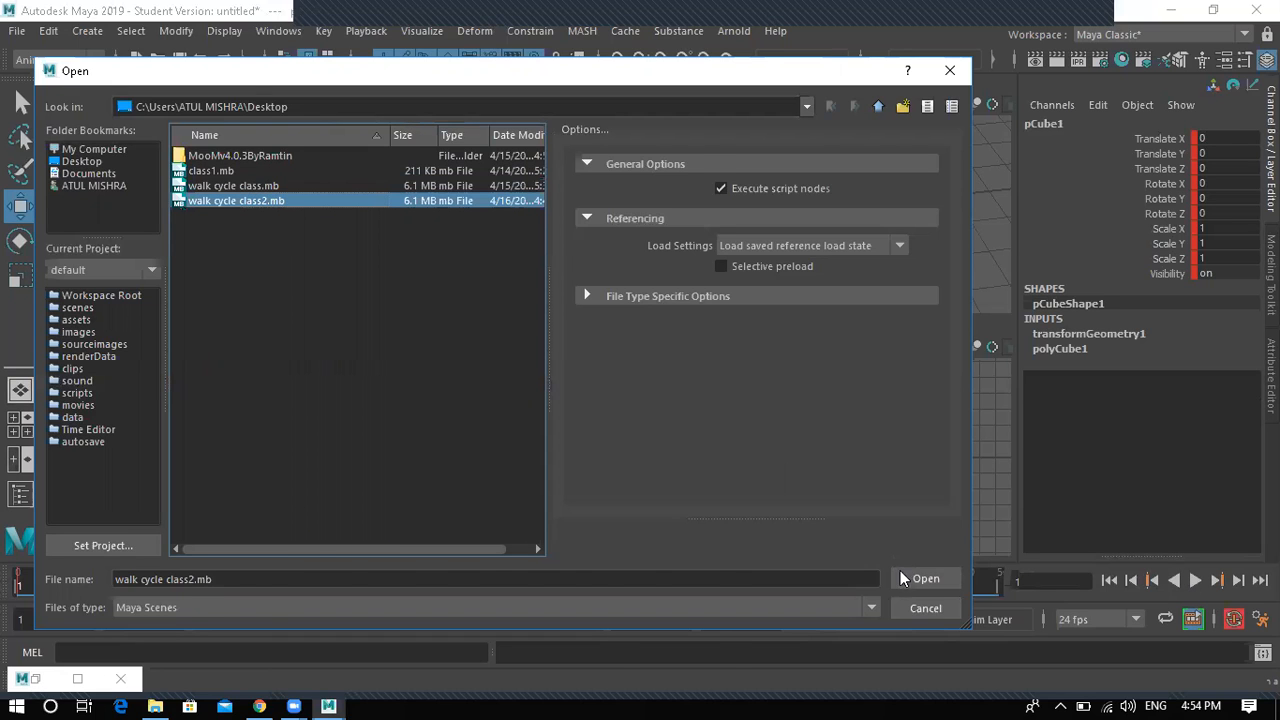
left_click(902, 574)
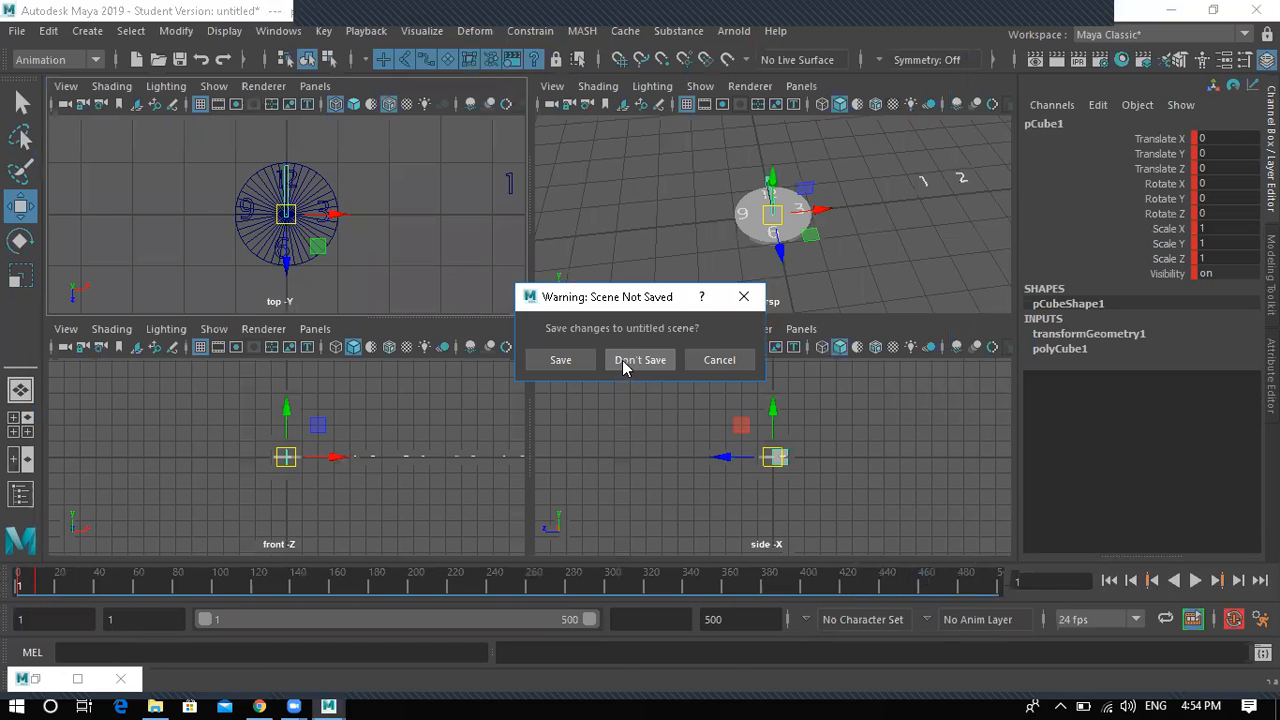
left_click(624, 362)
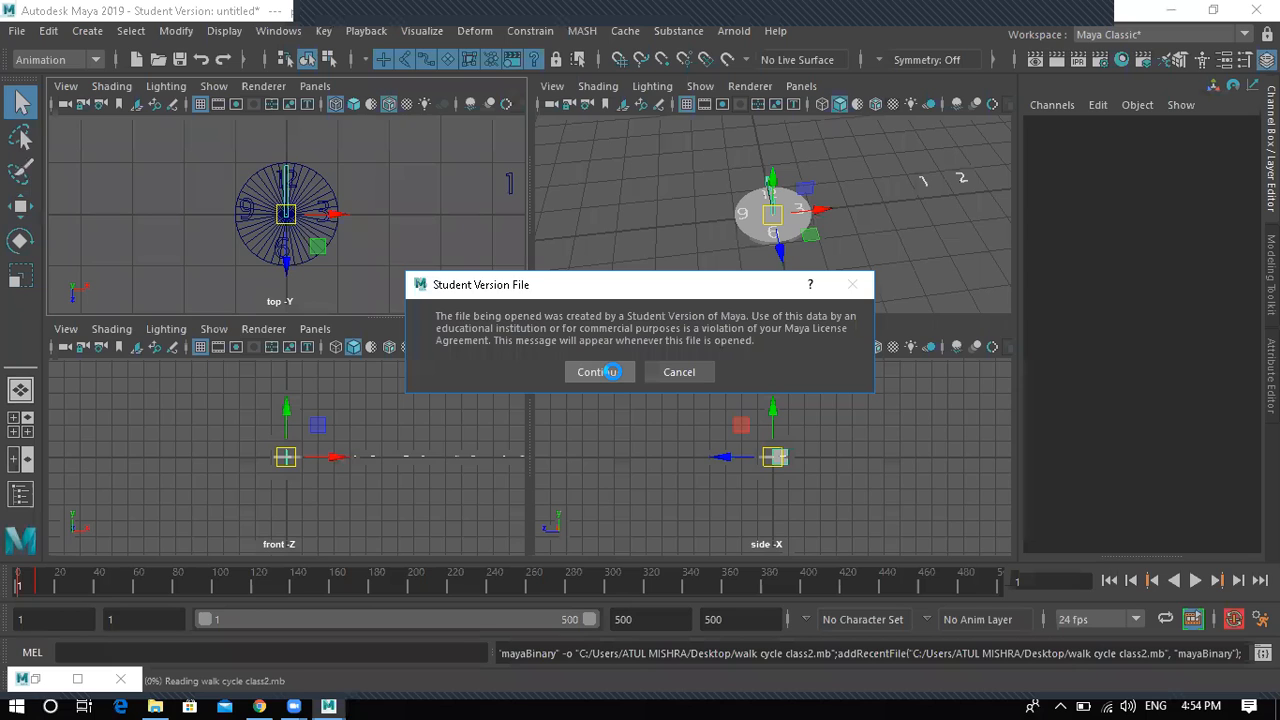
left_click(598, 371)
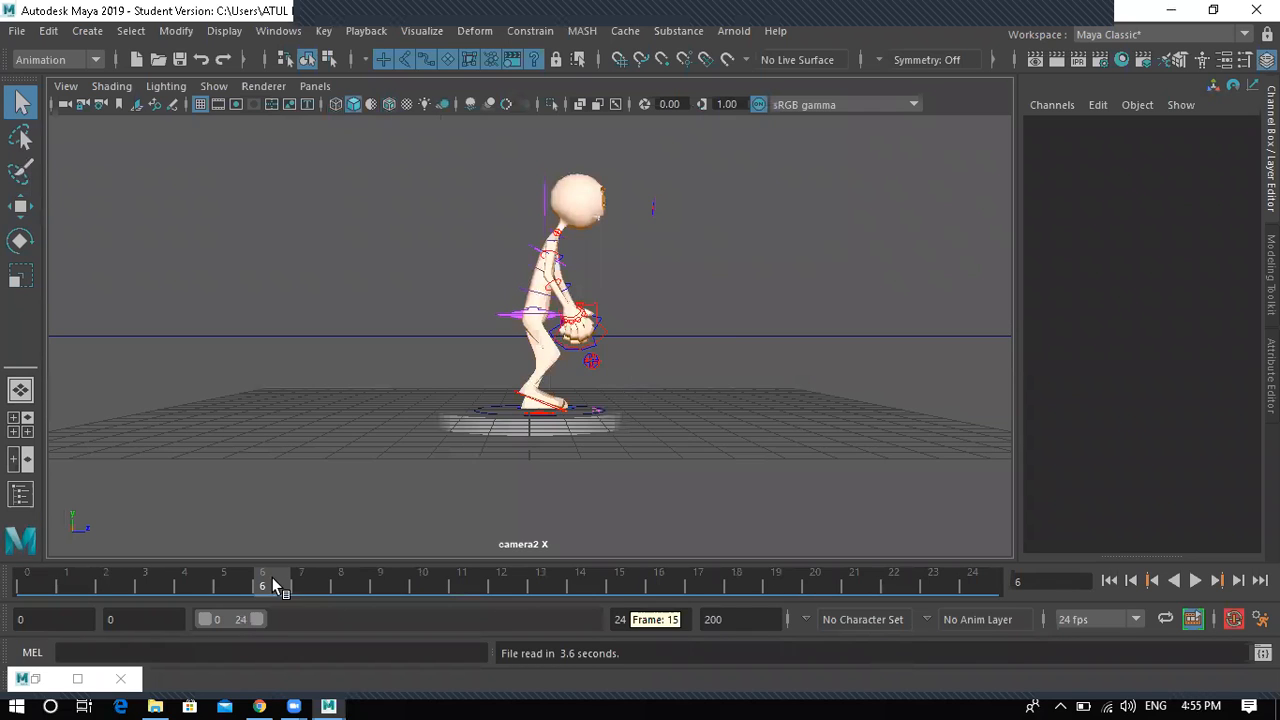
- Go to frame 0 of the walk cycle and switch the viewport from camera2 to the persp camera
left_click(22, 585)
key("alt+v")
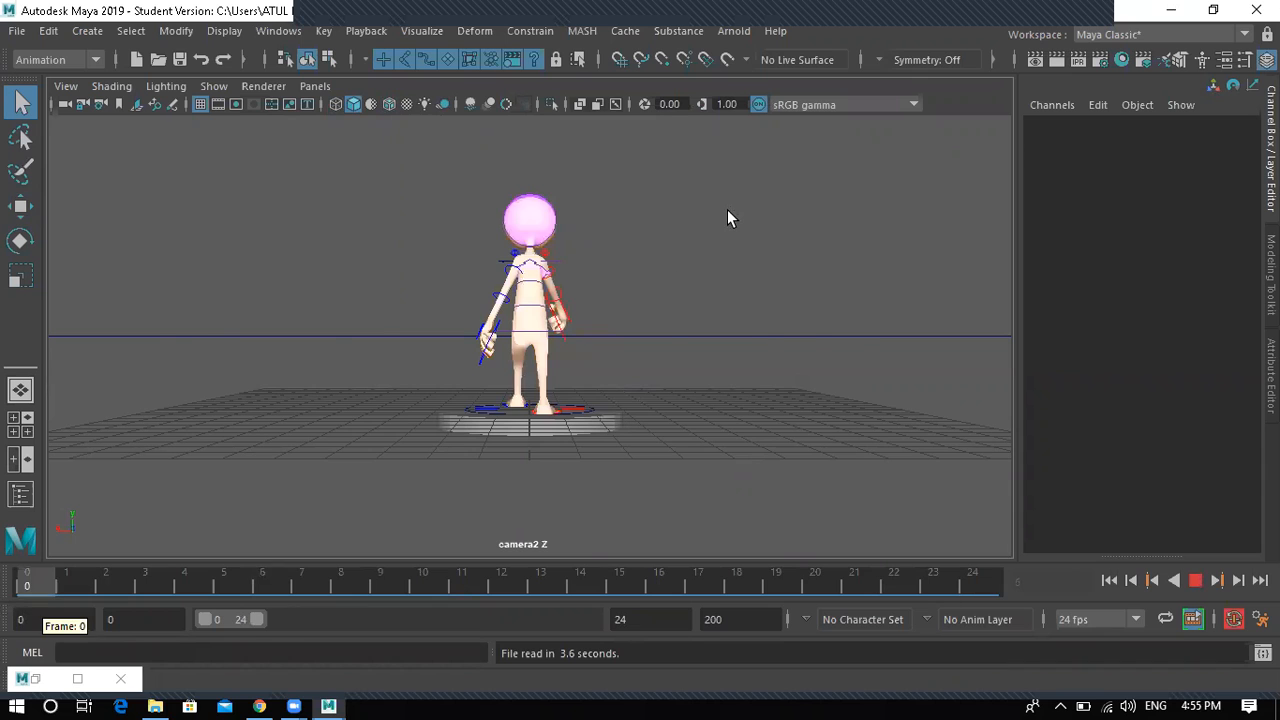
key("space")
key("alt+v")
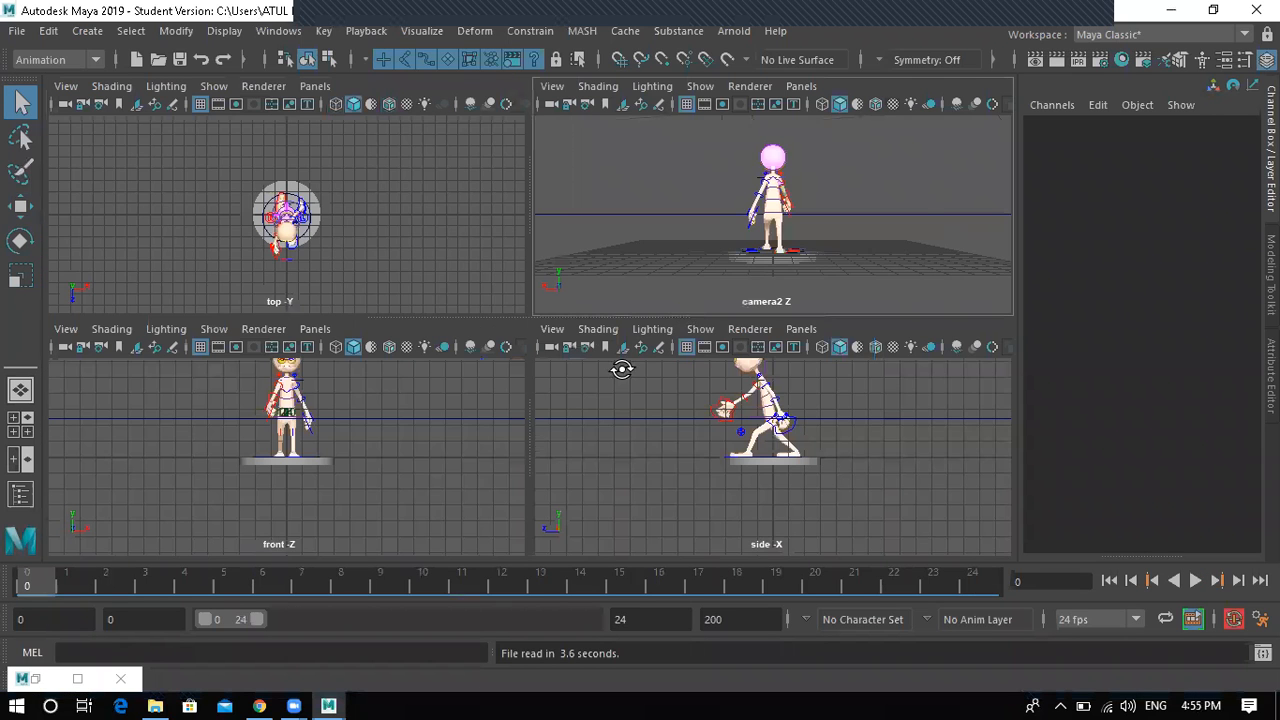
key("space")
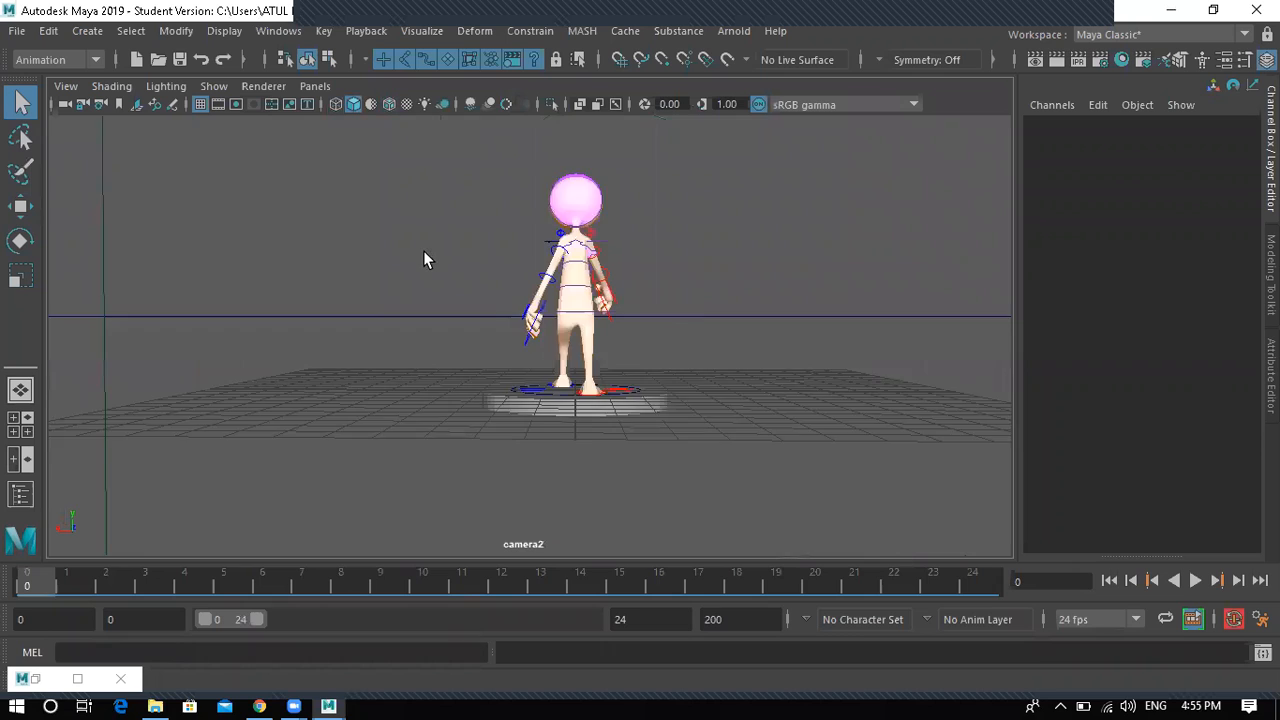
left_click(316, 86)
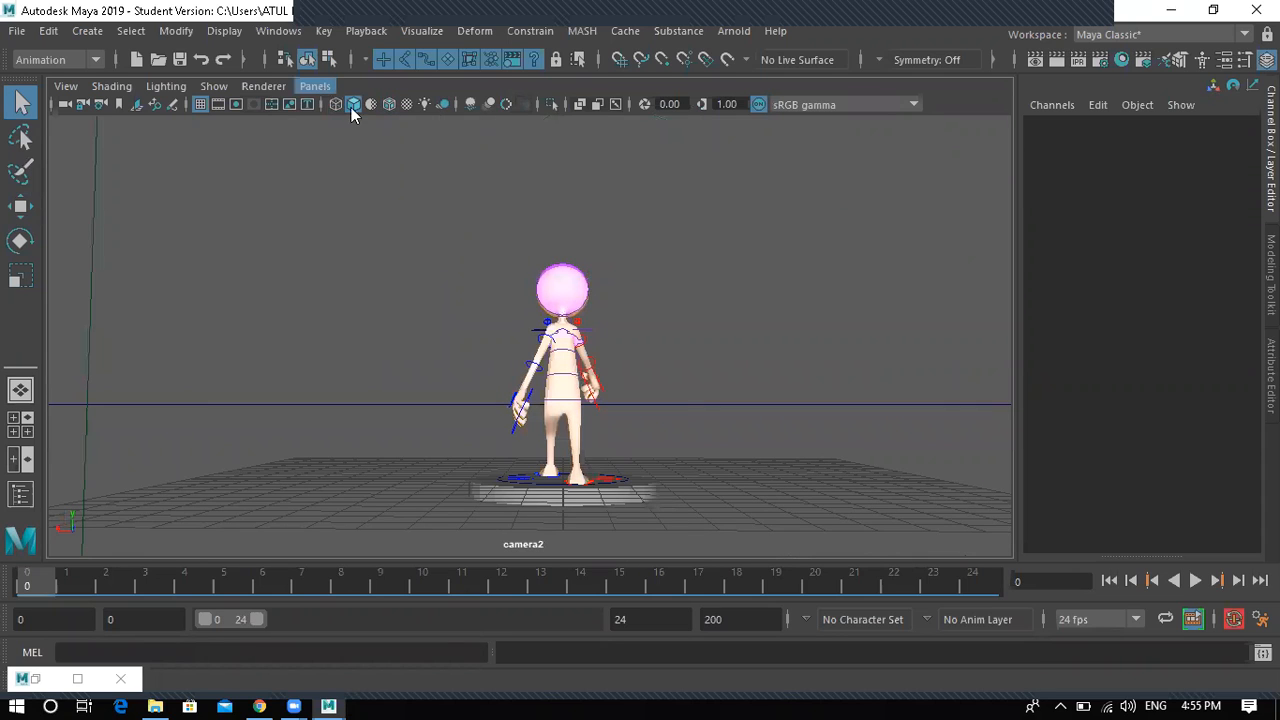
mouse_move(351, 105)
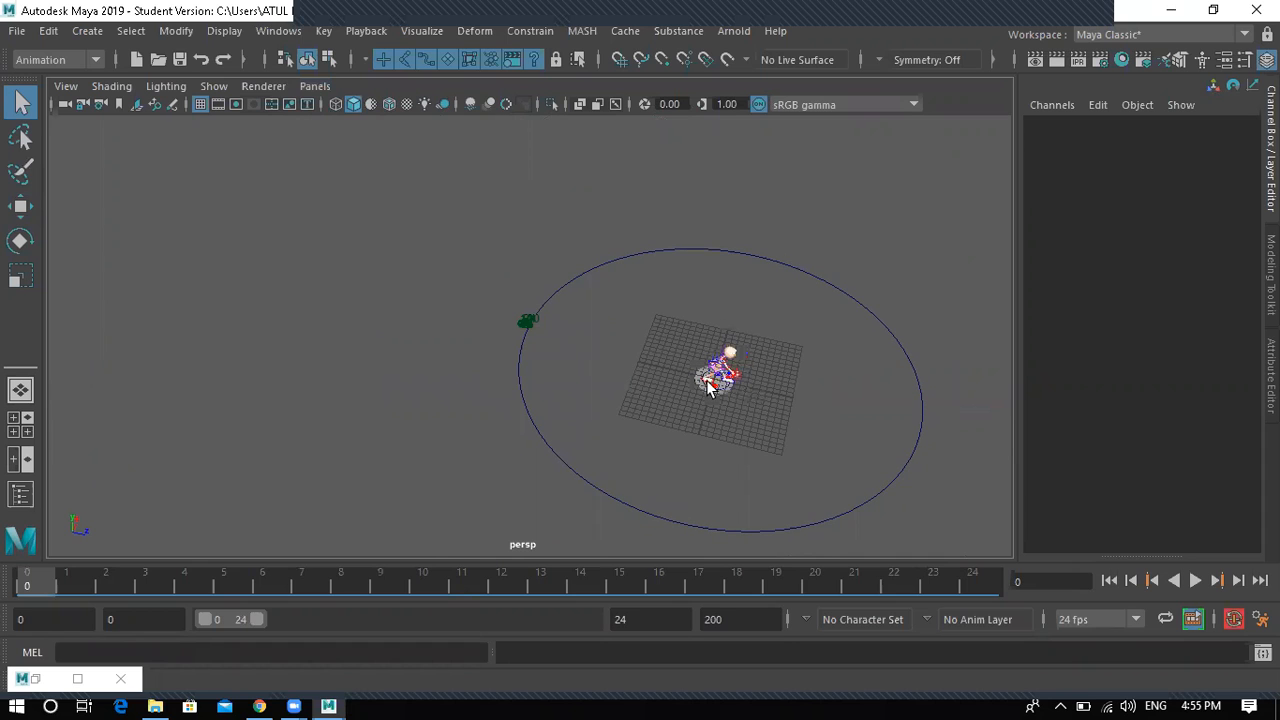
- Select the right foot's IK control on the character and play the walk cycle
left_click(708, 388)
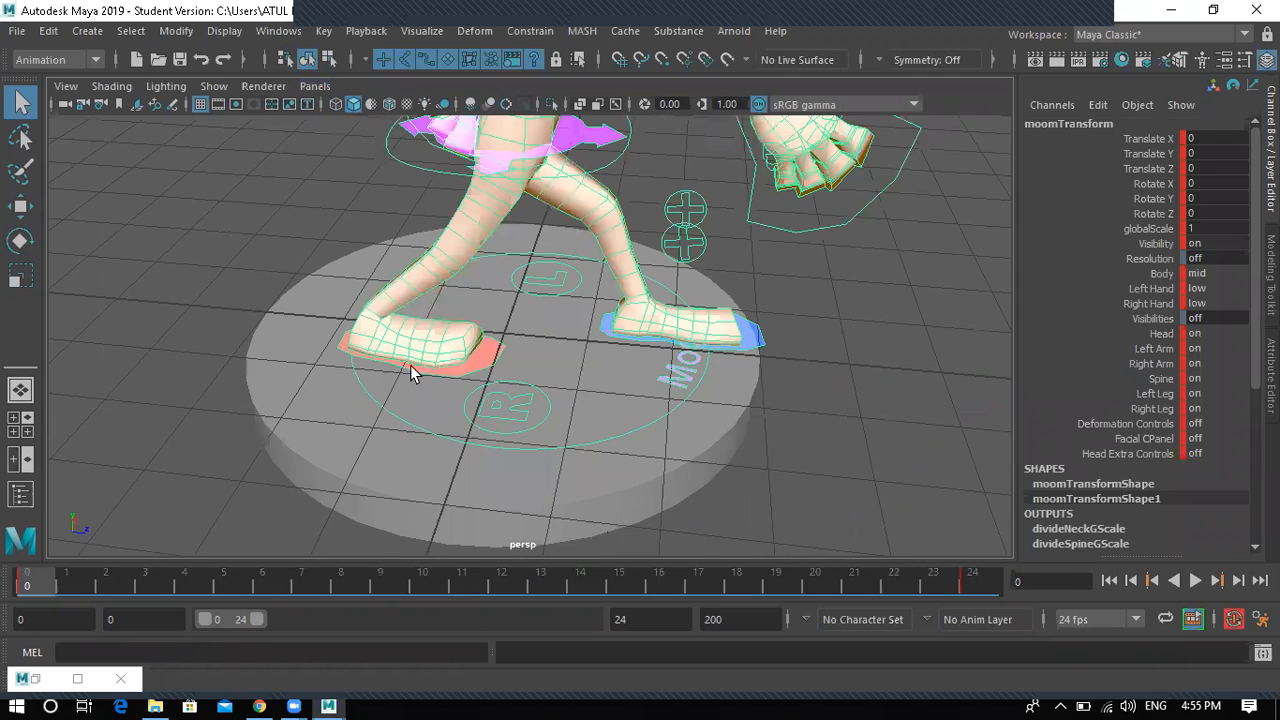
left_click(416, 375)
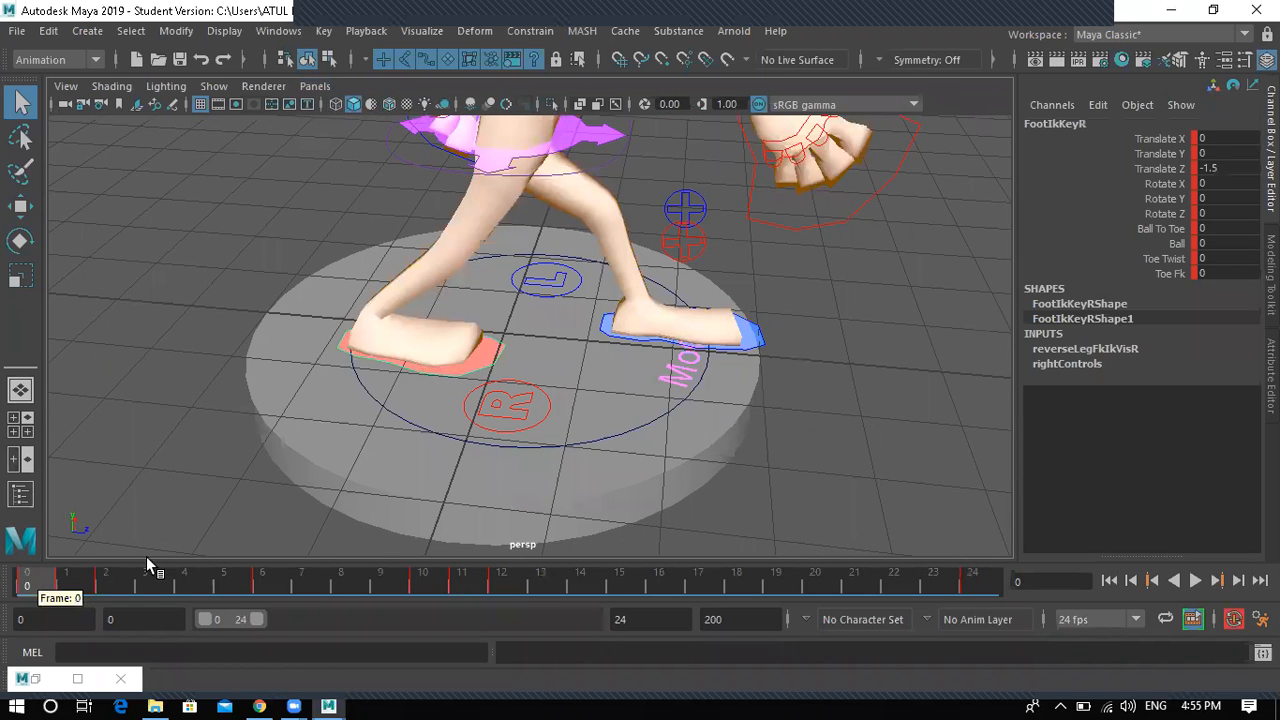
key("alt+v")
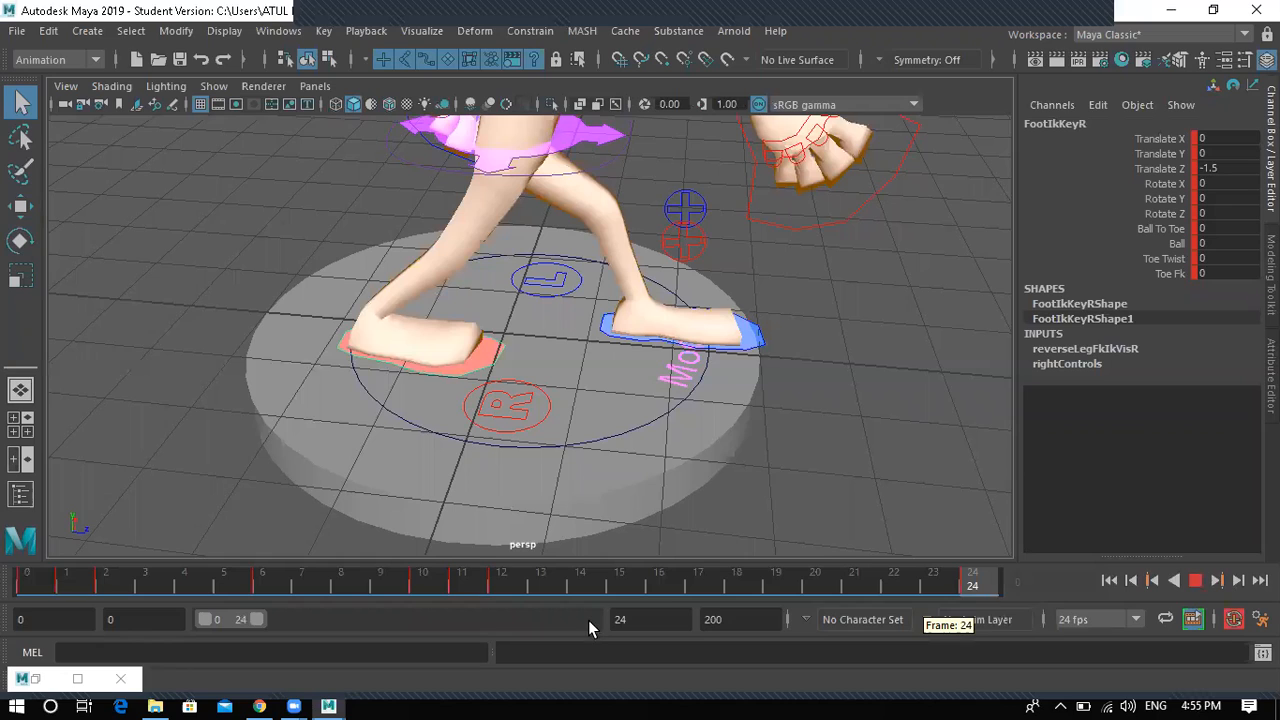
- Set the playback range end to frame 100 and play the extended range from the start
double_click(654, 615)
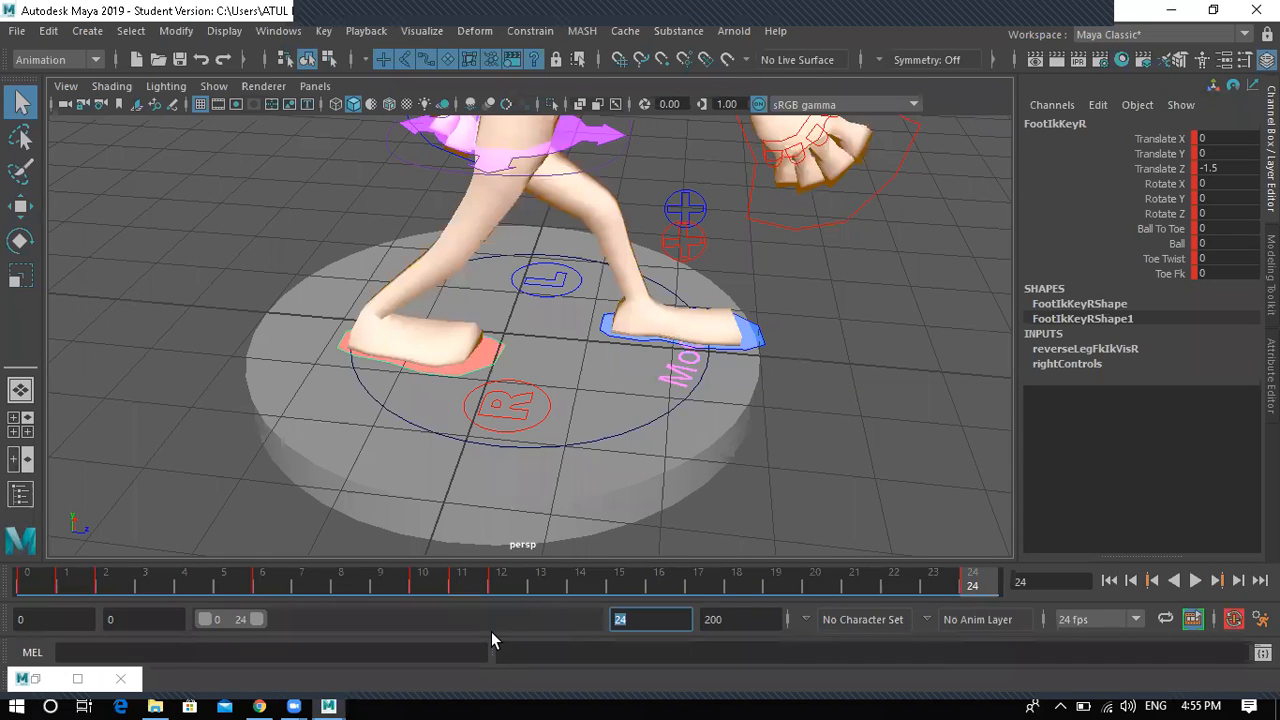
type("100")
key("Return")
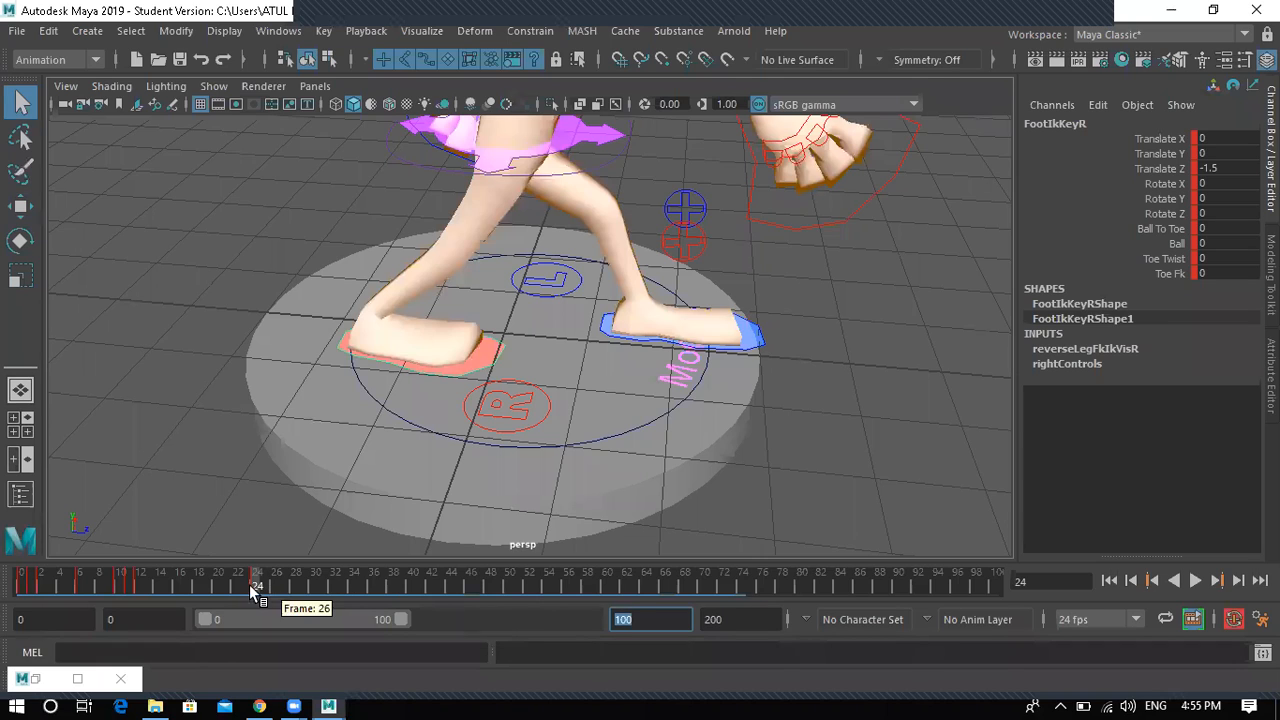
left_click(40, 585)
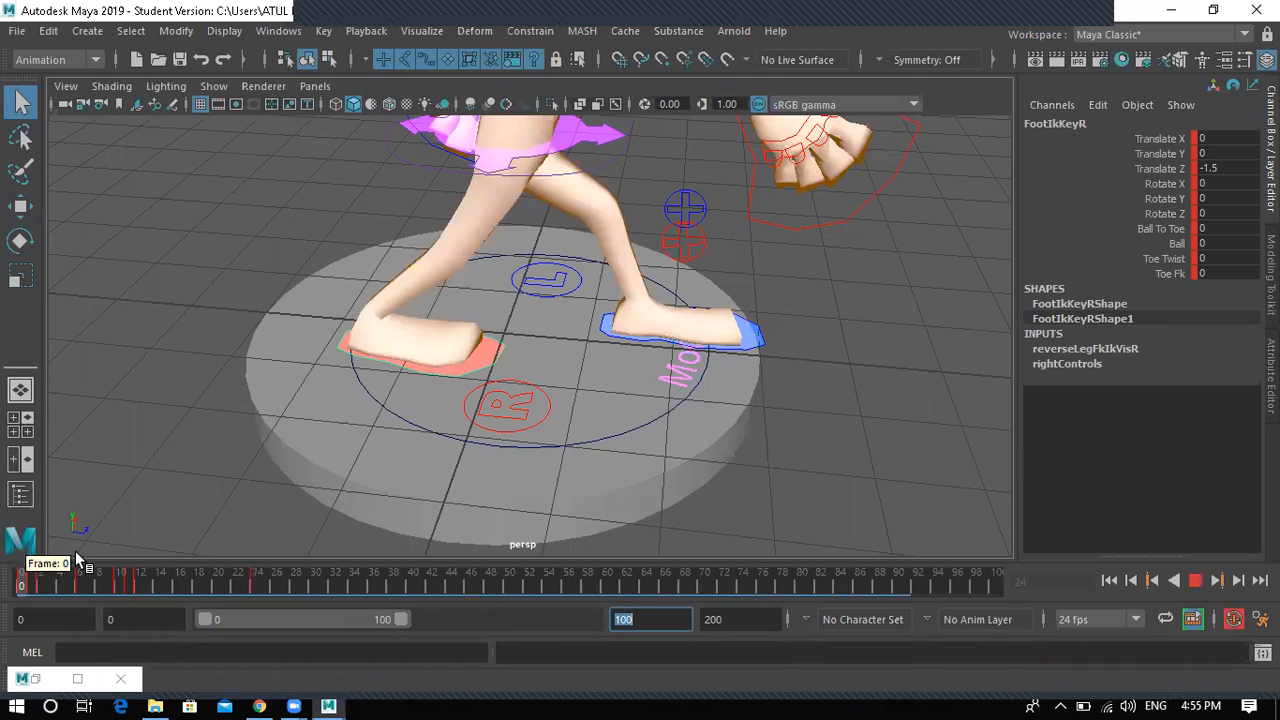
key("alt+v")
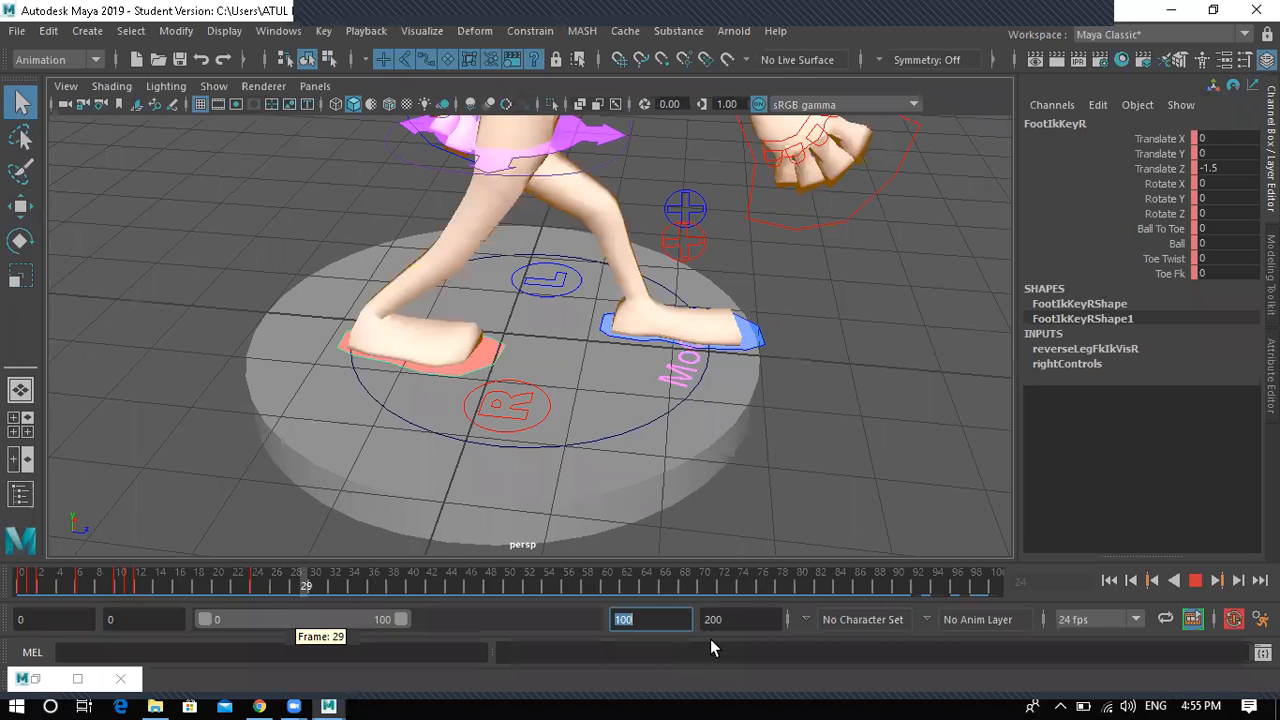
key("alt+v")
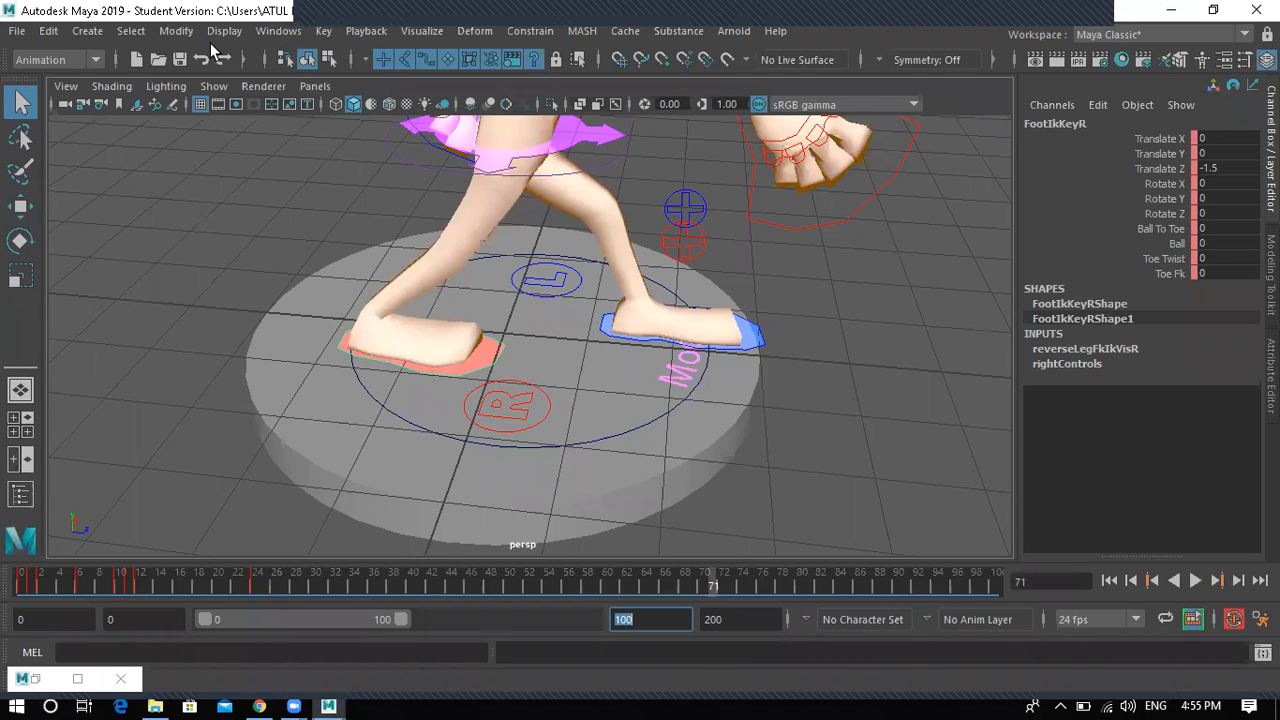
- Open the Graph Editor for the right foot control and frame all its animation curves
left_click(272, 33)
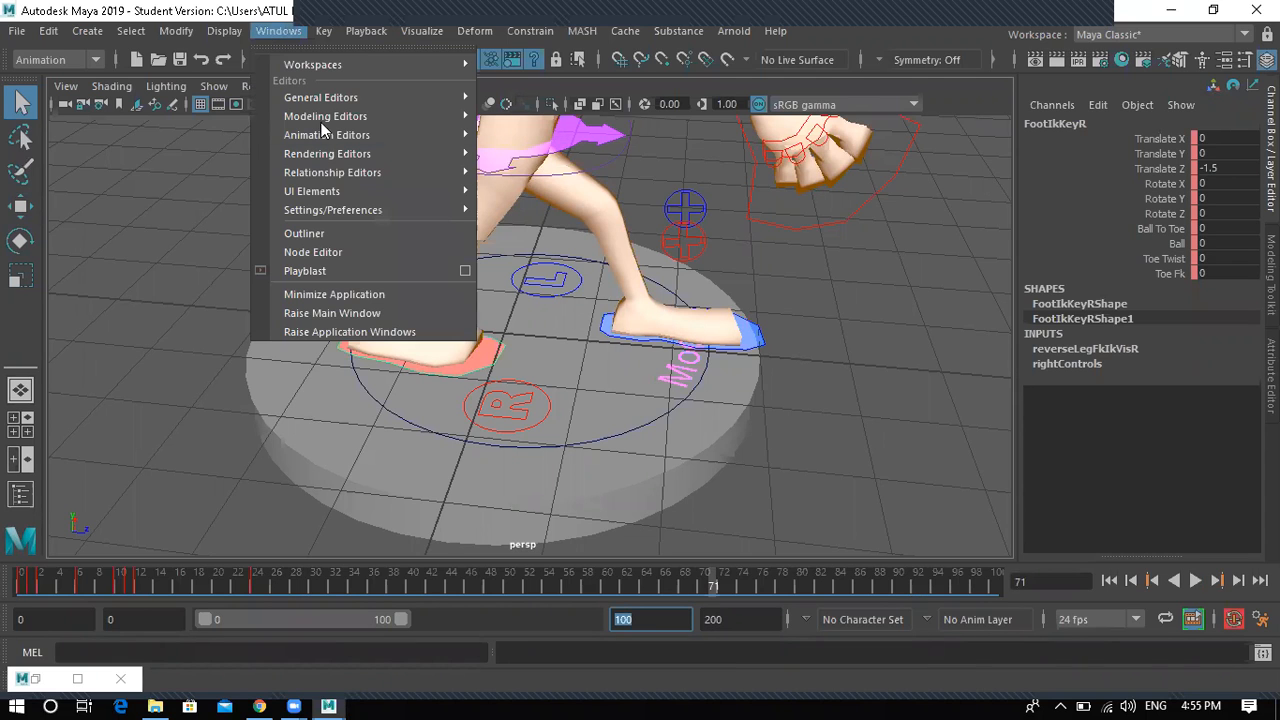
mouse_move(330, 135)
mouse_move(425, 135)
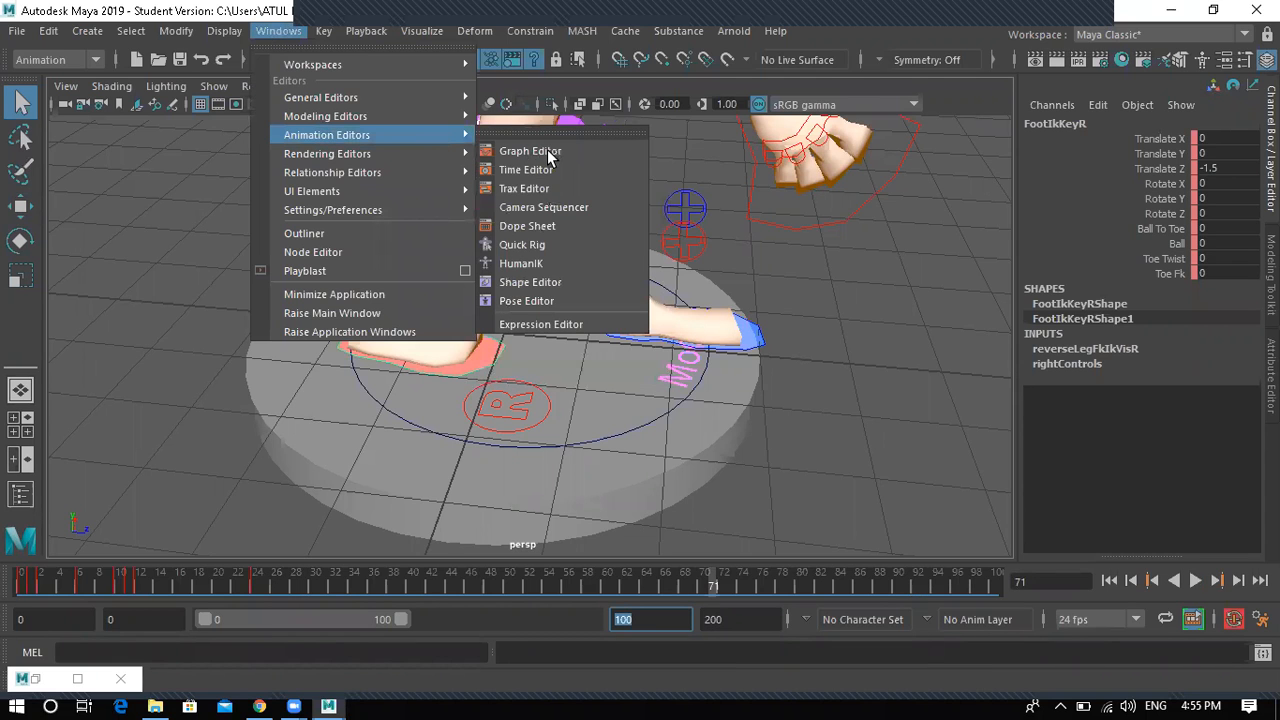
left_click(547, 151)
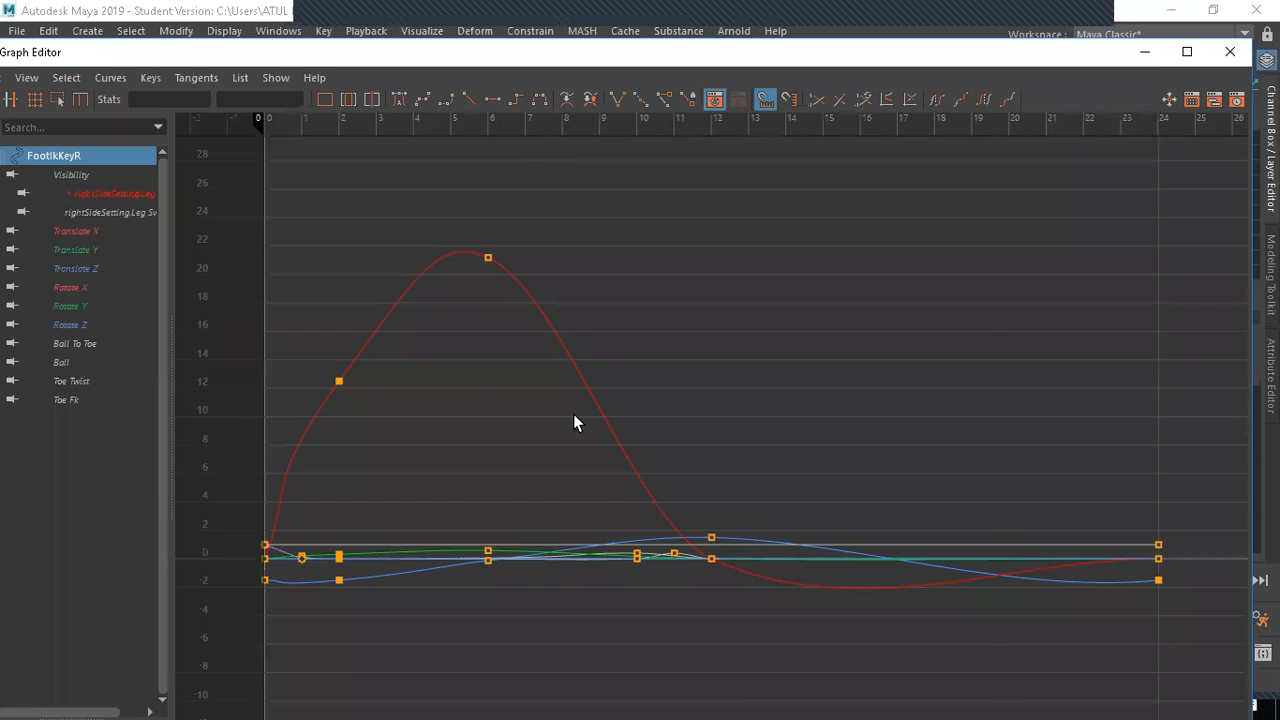
key("f")
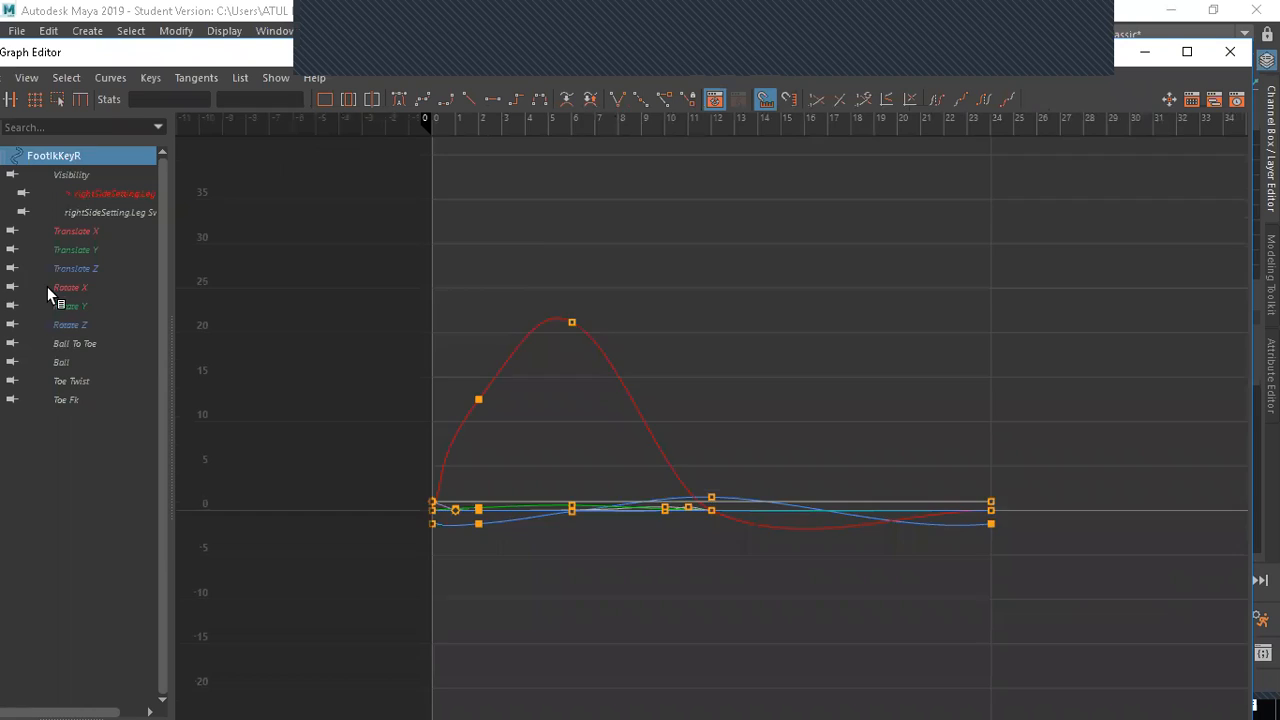
- Isolate the right foot's Rotate X curve and apply auto tangents to its keys at frames 12 and 24
left_click(47, 286)
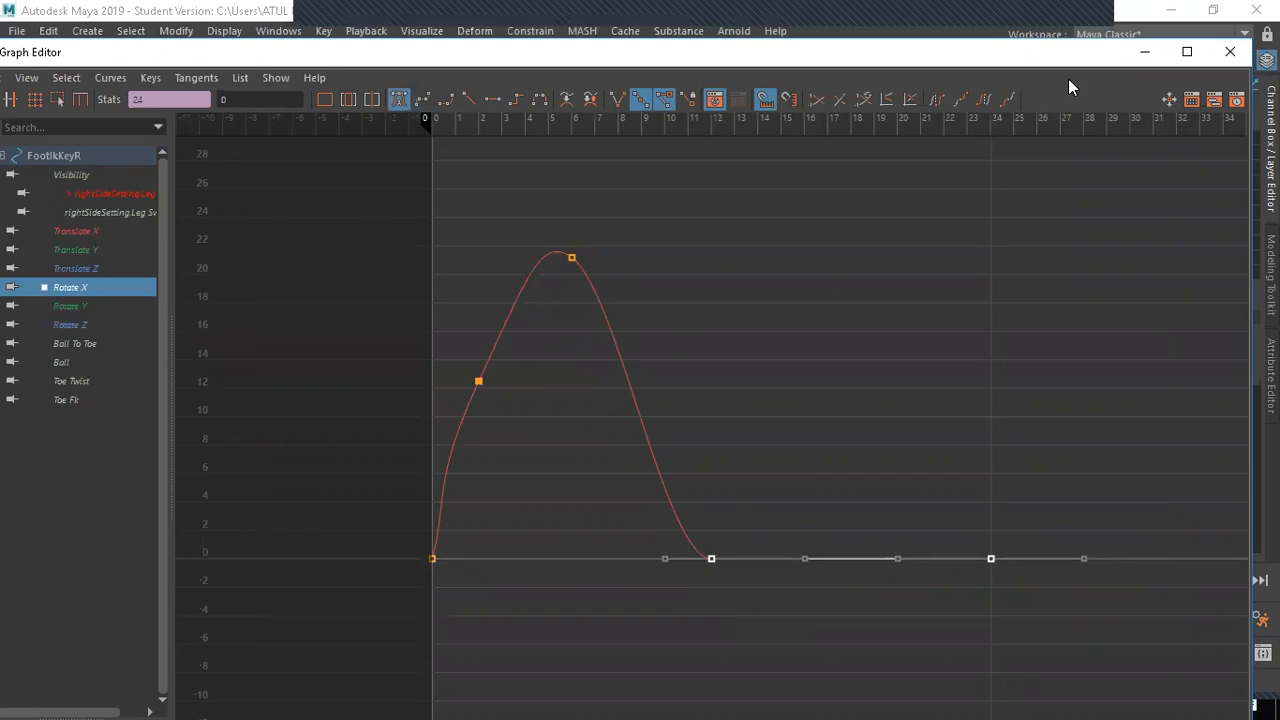
scroll(907, 421, "down", 5)
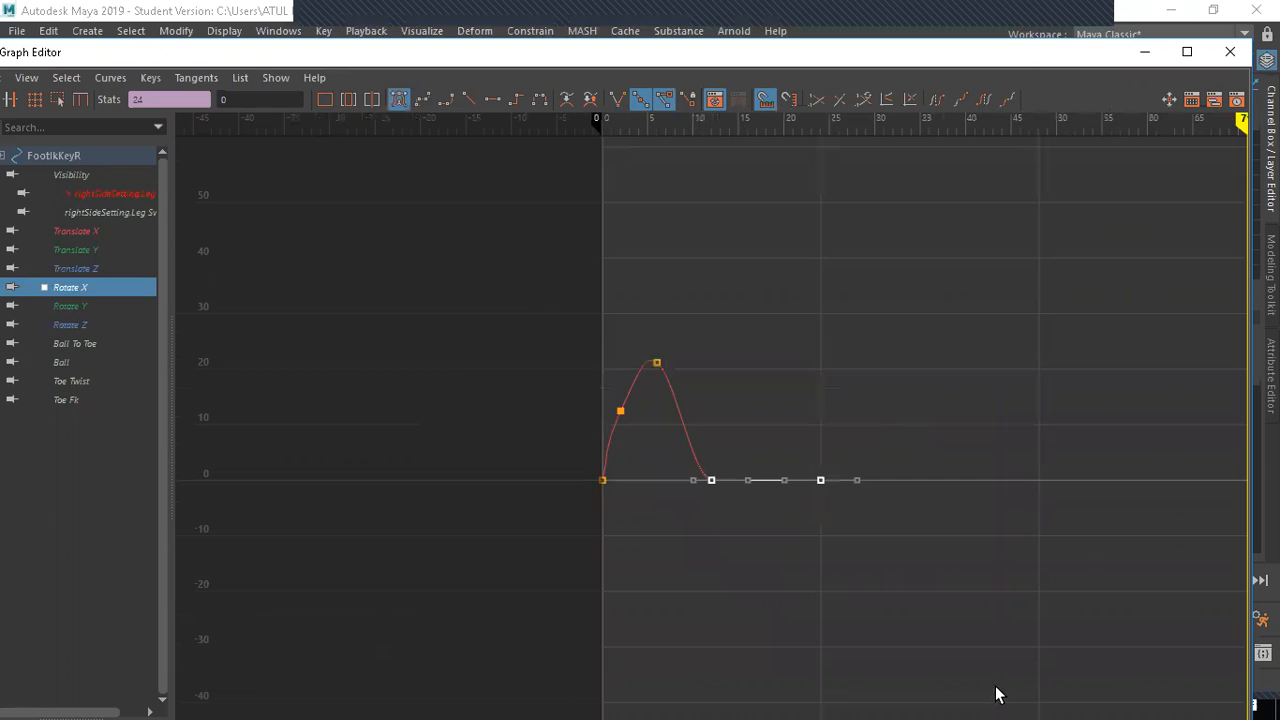
left_click(772, 331)
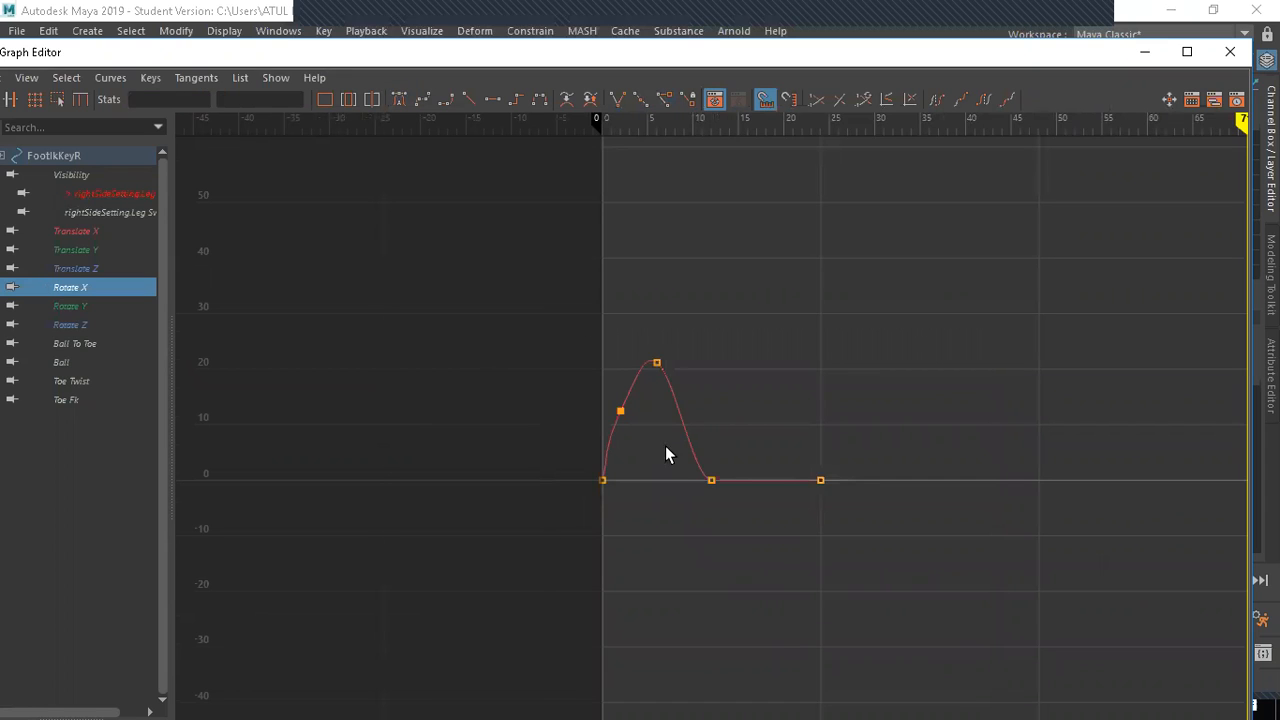
- Set the whole Rotate X curve to post-infinity cycle with offset and minimize the Graph Editor
left_click(667, 453)
left_click(1006, 105)
scroll(828, 447, "down", 5)
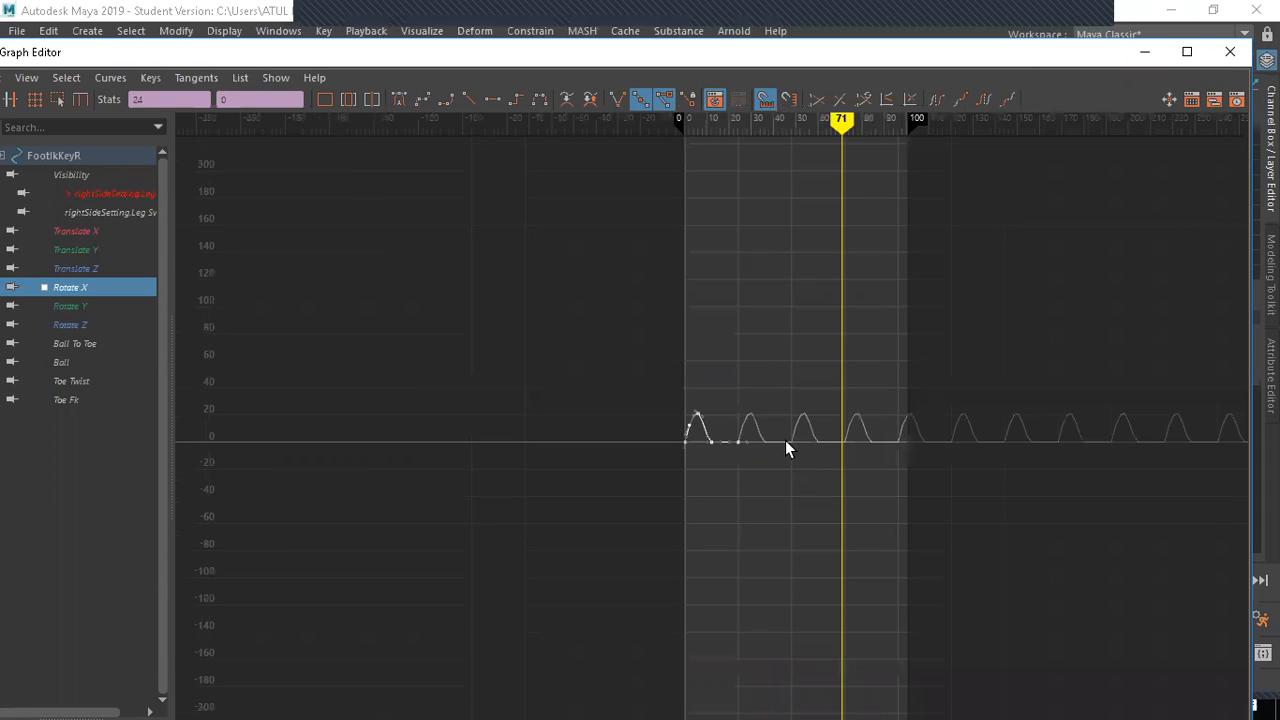
scroll(785, 440, "up", 5)
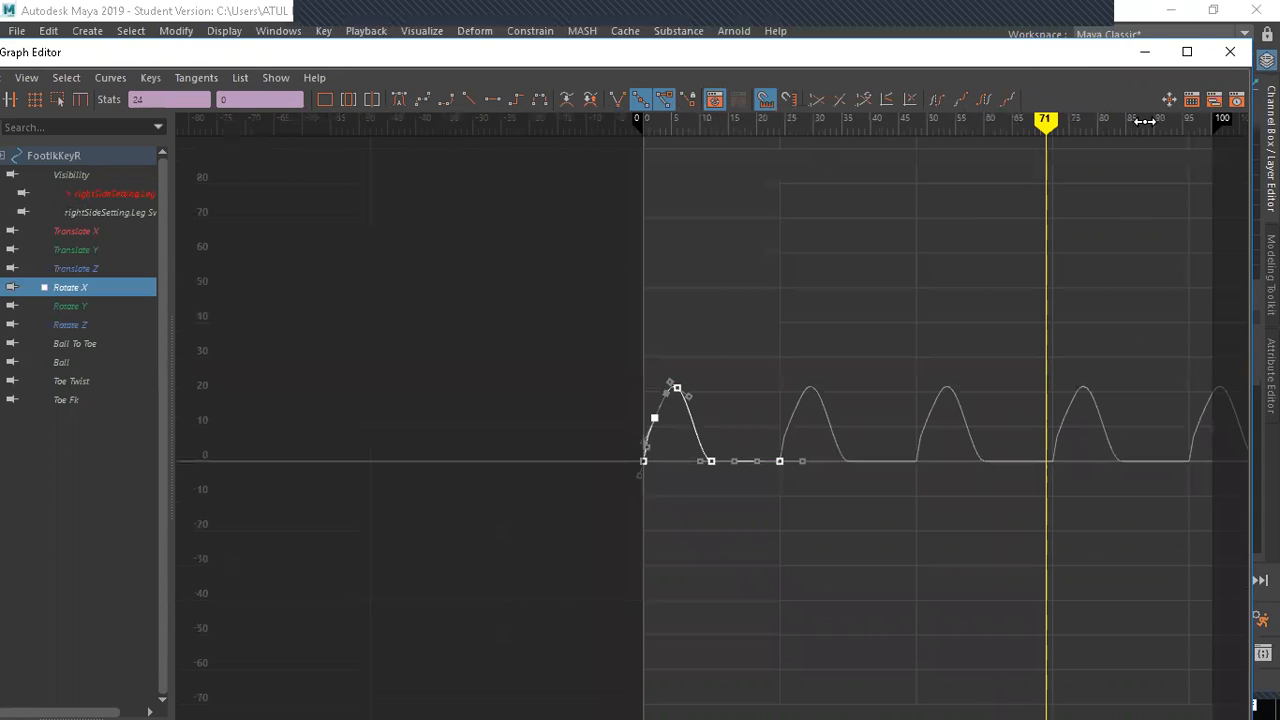
double_click(1076, 60)
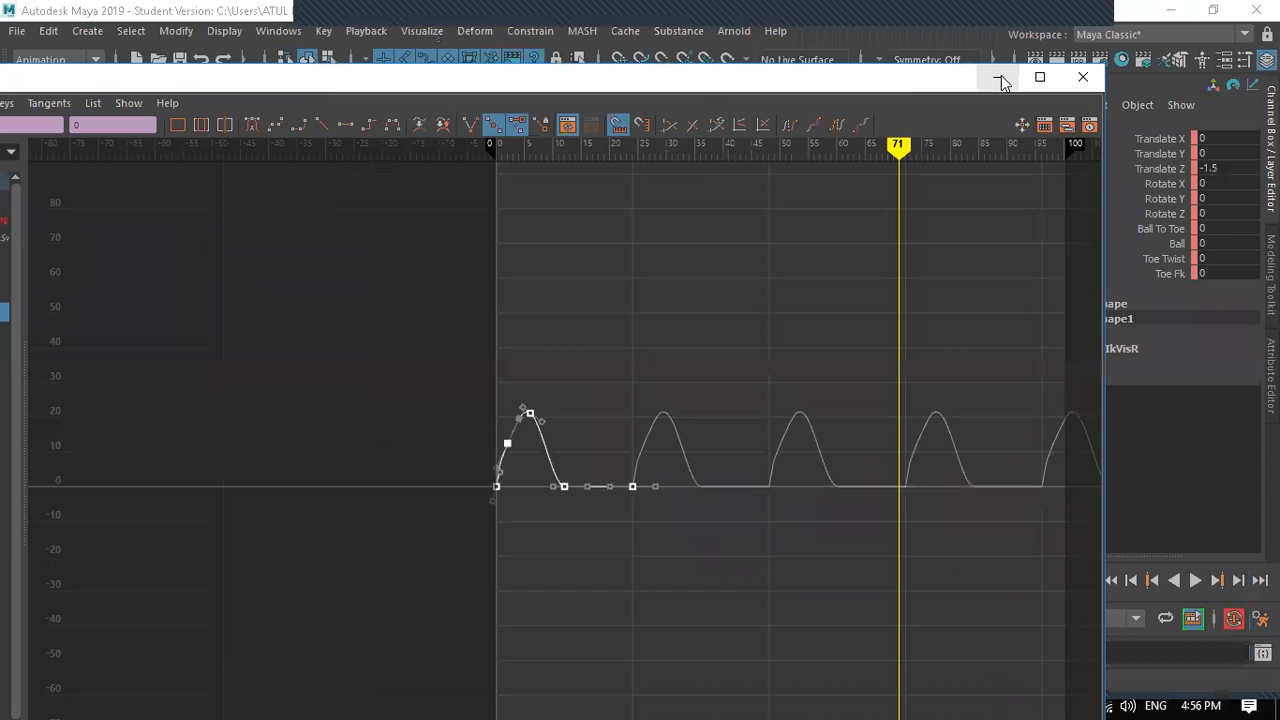
left_click(993, 78)
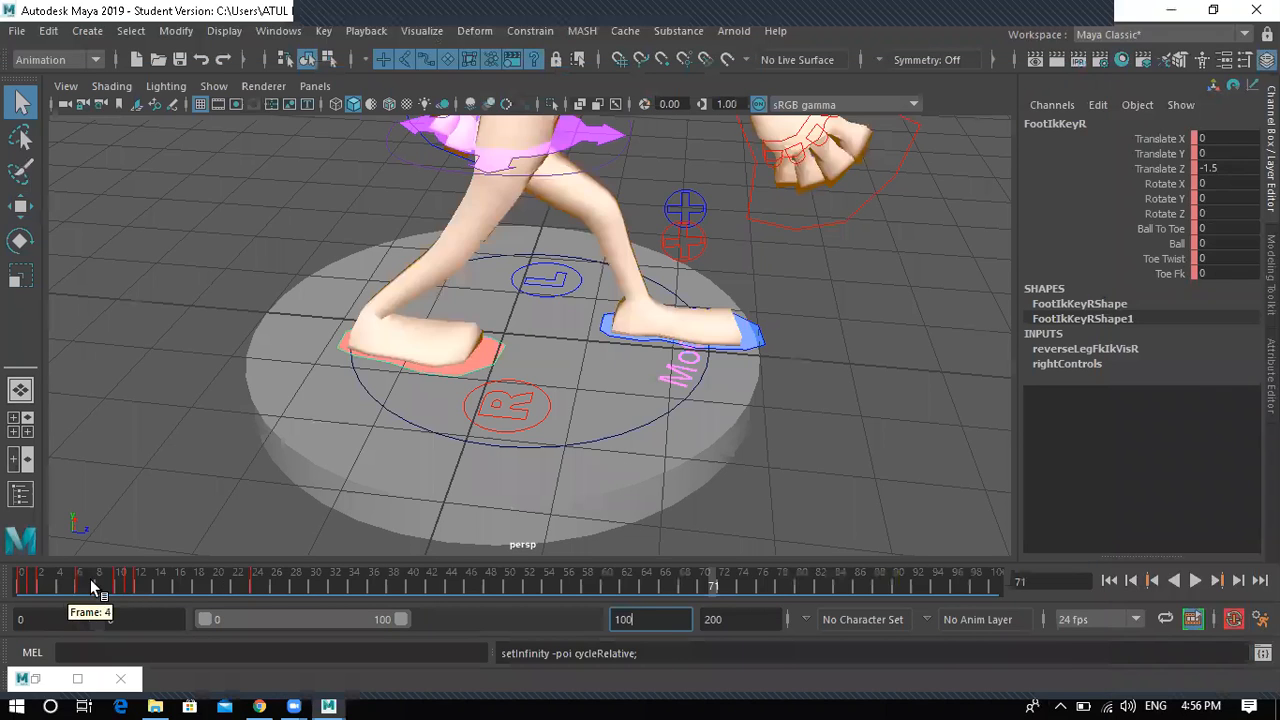
- Play the animation and check the right foot's rotation beyond frame 24, then stop at frame 2
key("alt+v")
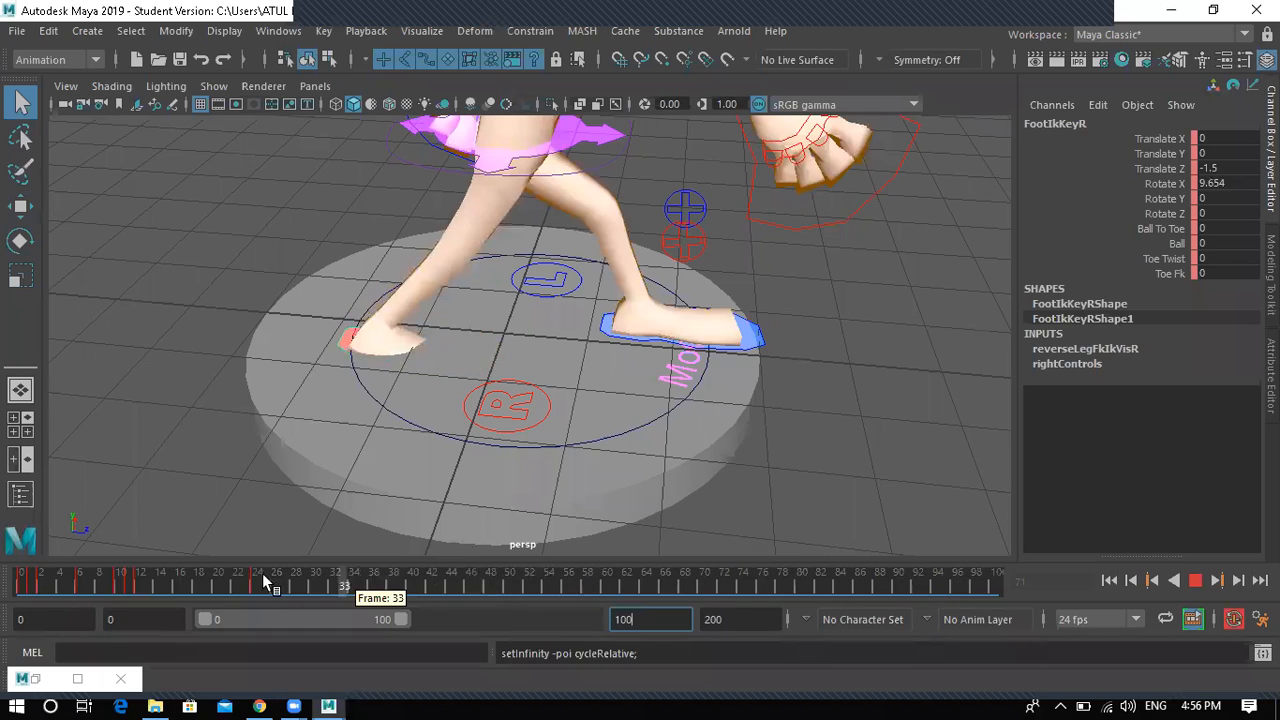
left_click(442, 555)
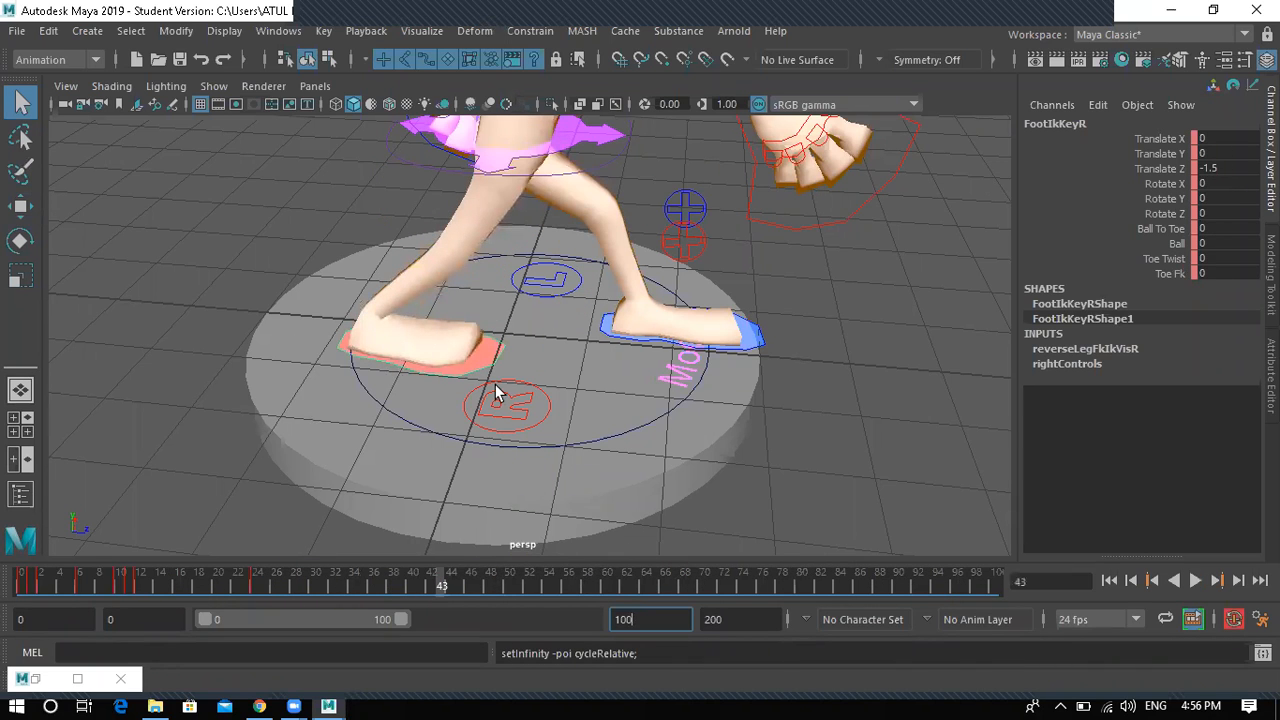
key("alt+v")
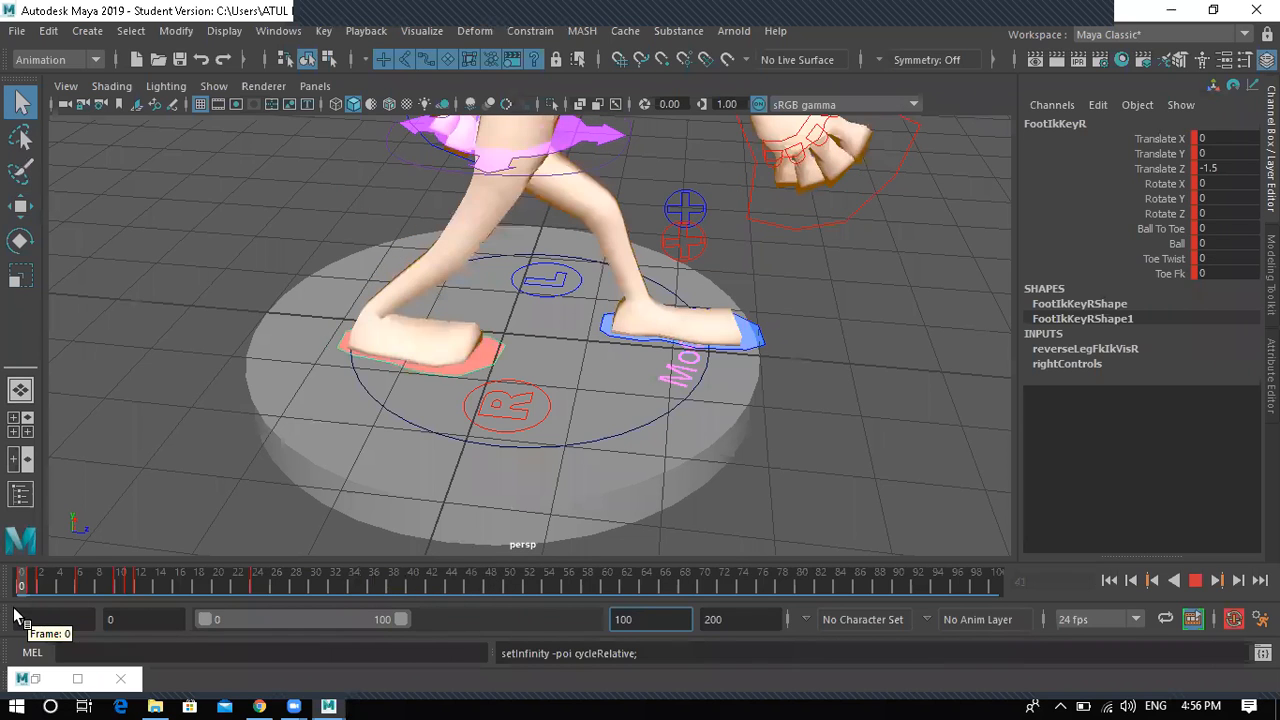
key("alt+v")
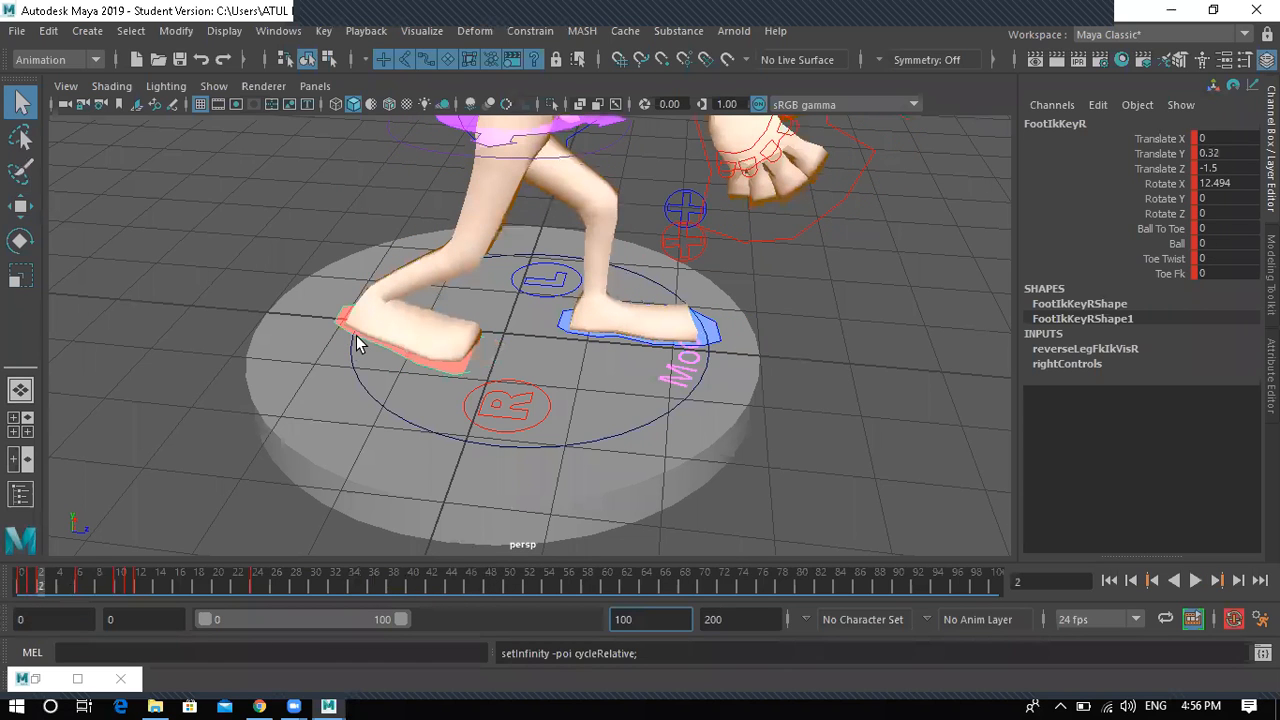
- Apply auto tangents and post-infinity cycle with offset to the right foot's Translate Z curve
left_click(357, 343)
key("w")
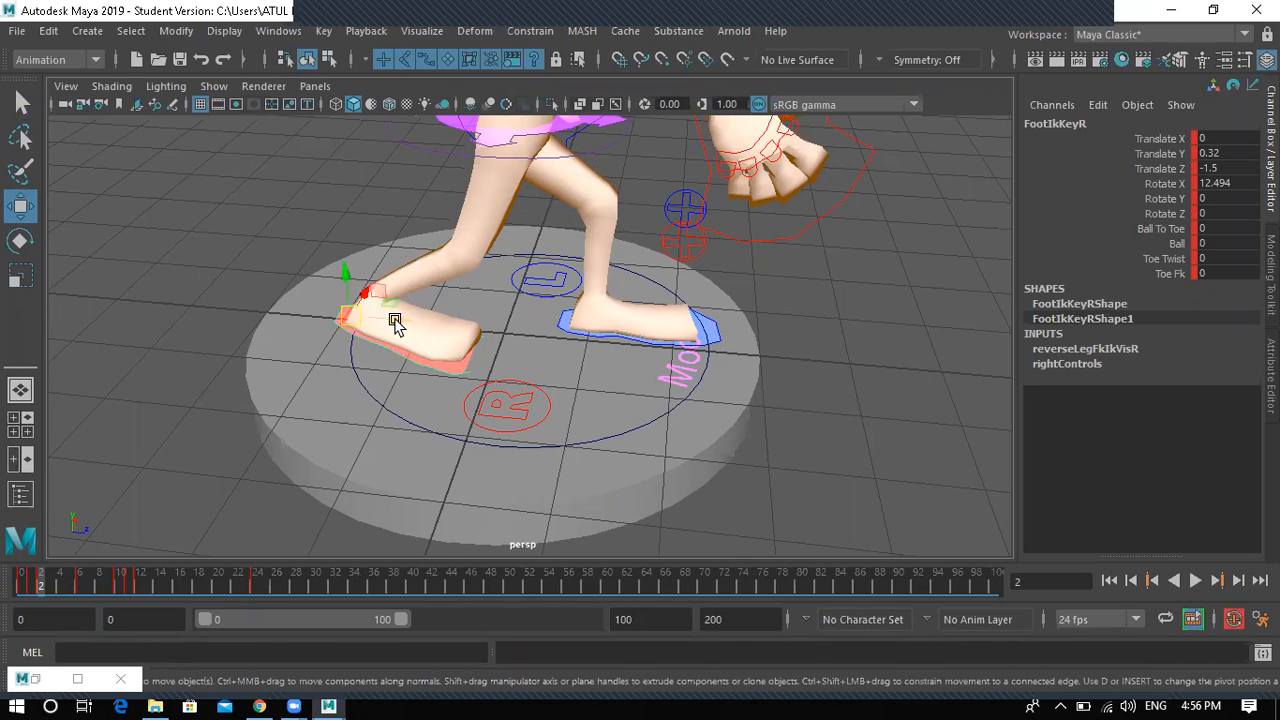
left_click(37, 680)
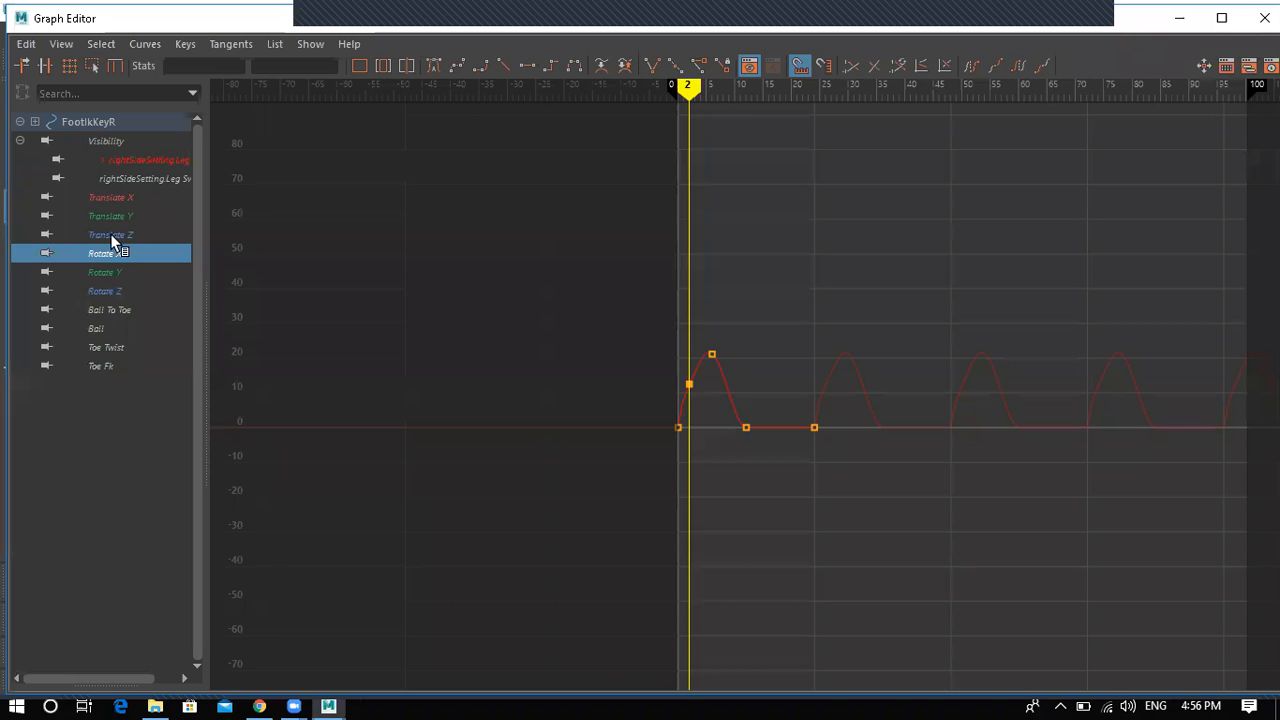
left_click(111, 236)
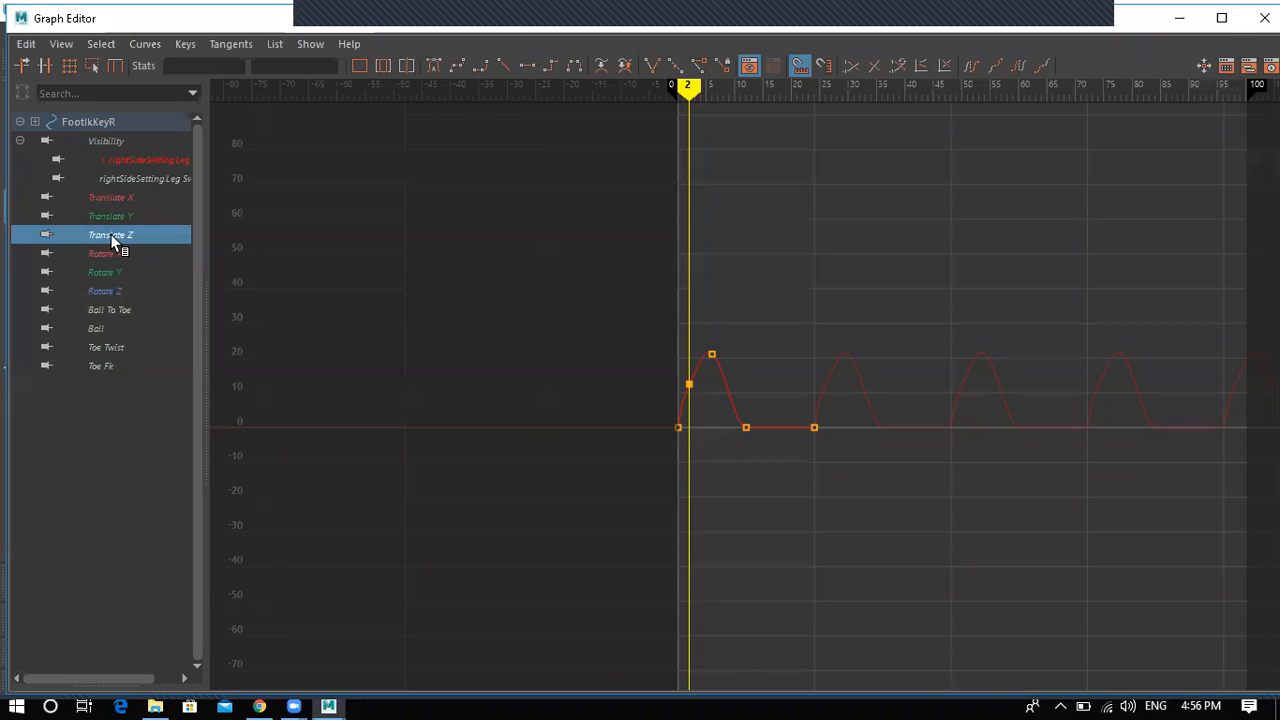
left_click(792, 414)
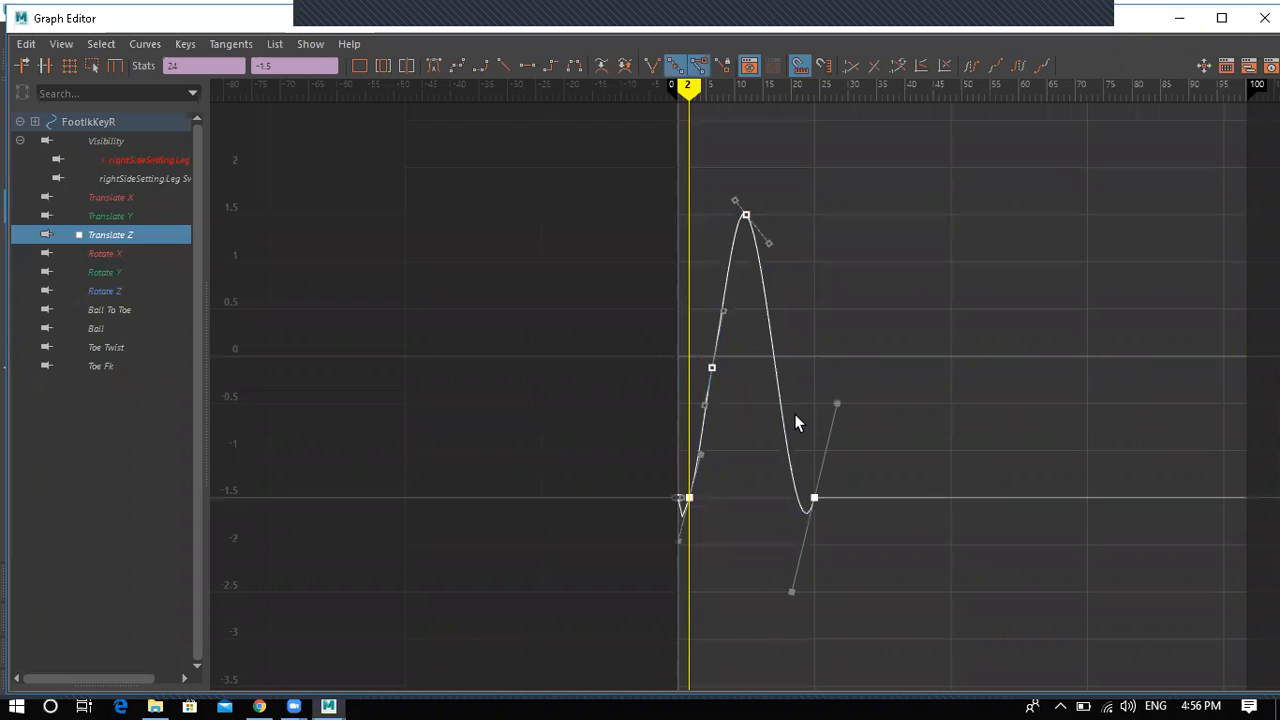
left_click(432, 65)
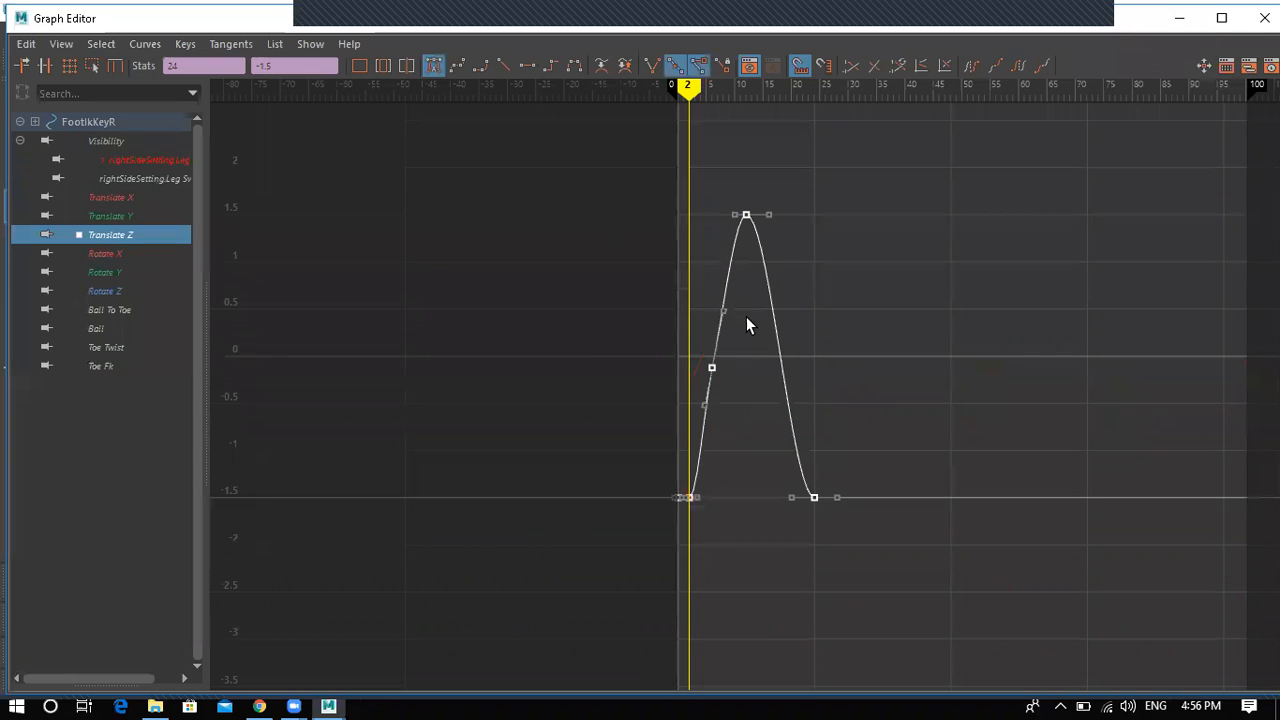
left_click(1042, 68)
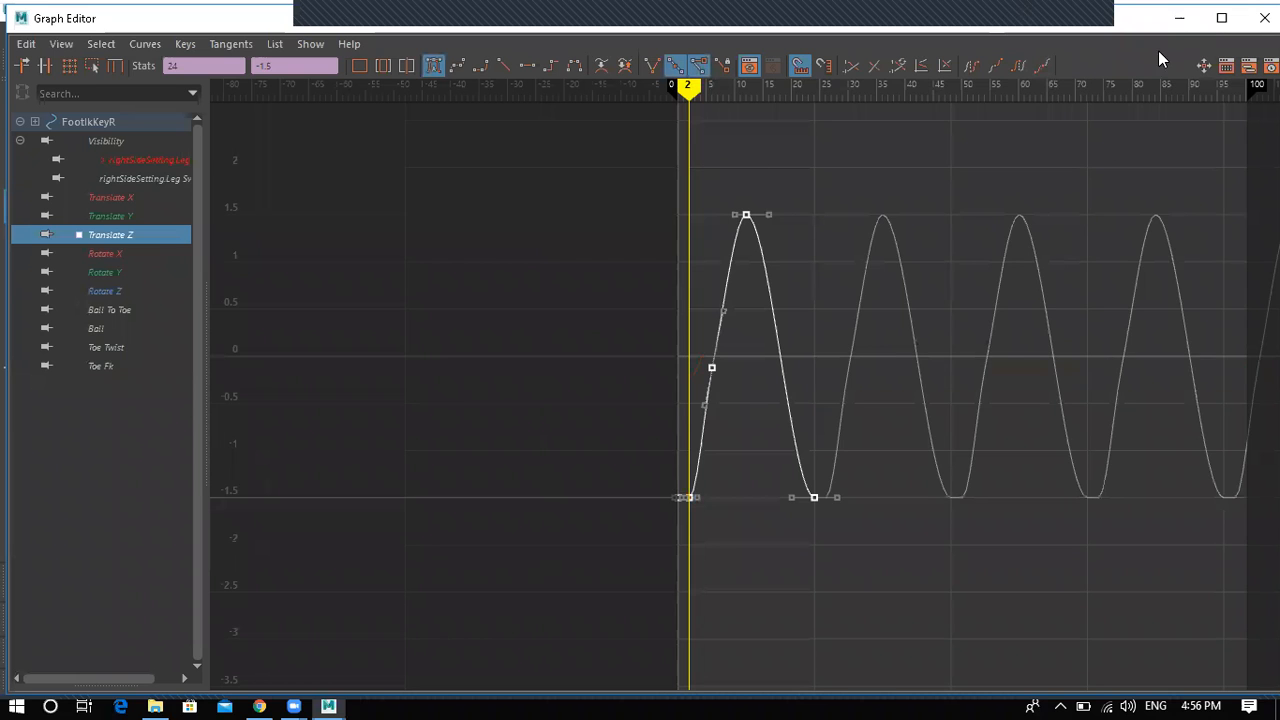
left_click(1180, 18)
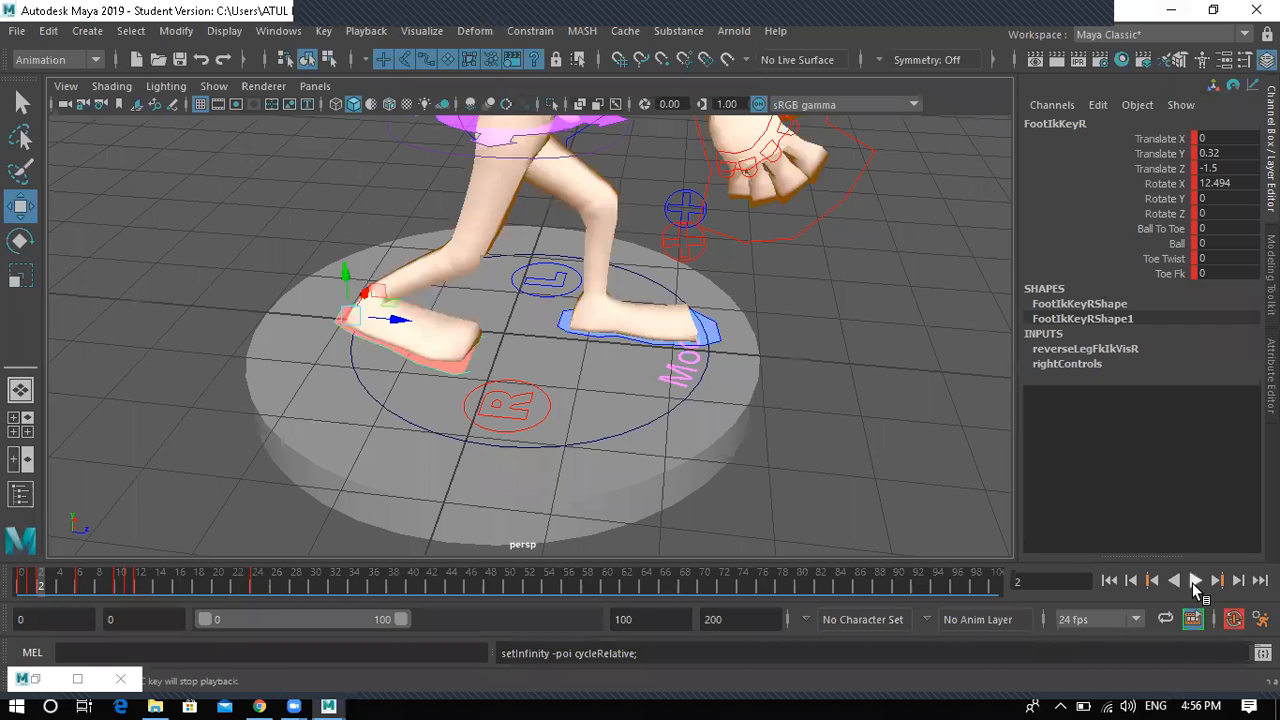
- Play the animation to check the foot's forward and backward motion, then scrub from frame 24 back to frame 2
left_click(1195, 581)
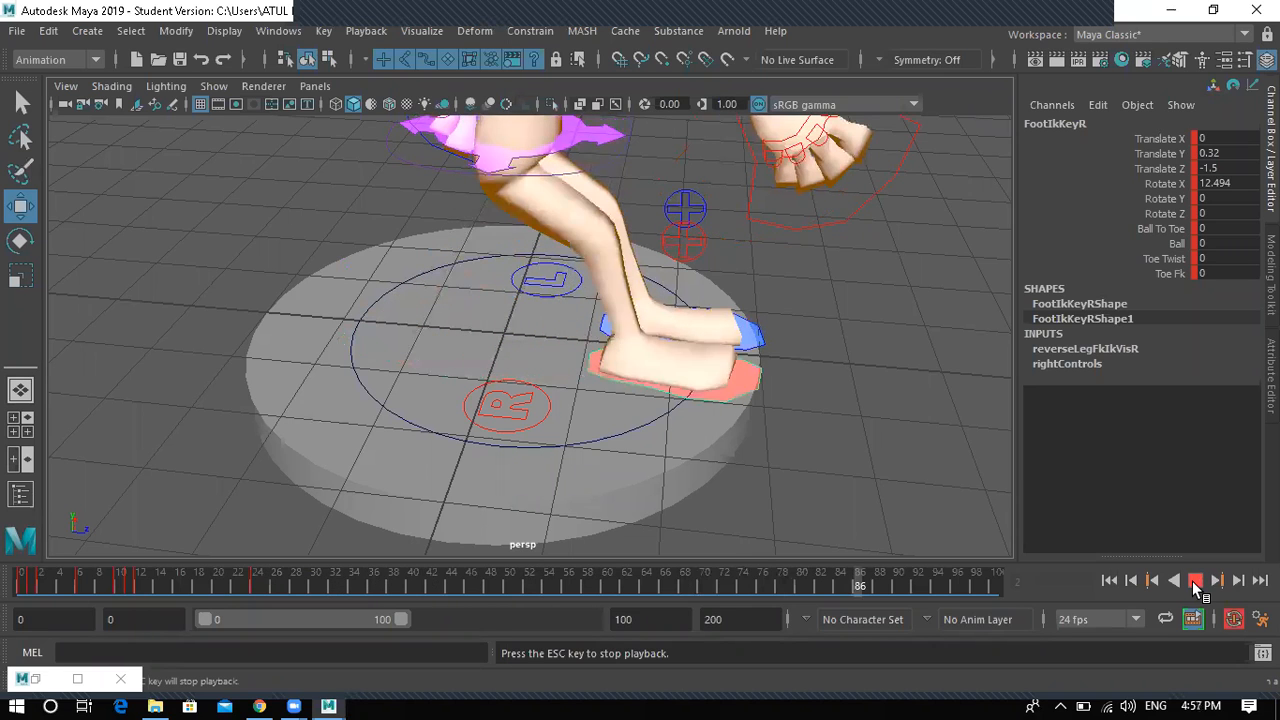
left_click(1192, 581)
left_click(256, 589)
left_click_drag(252, 587, 40, 582)
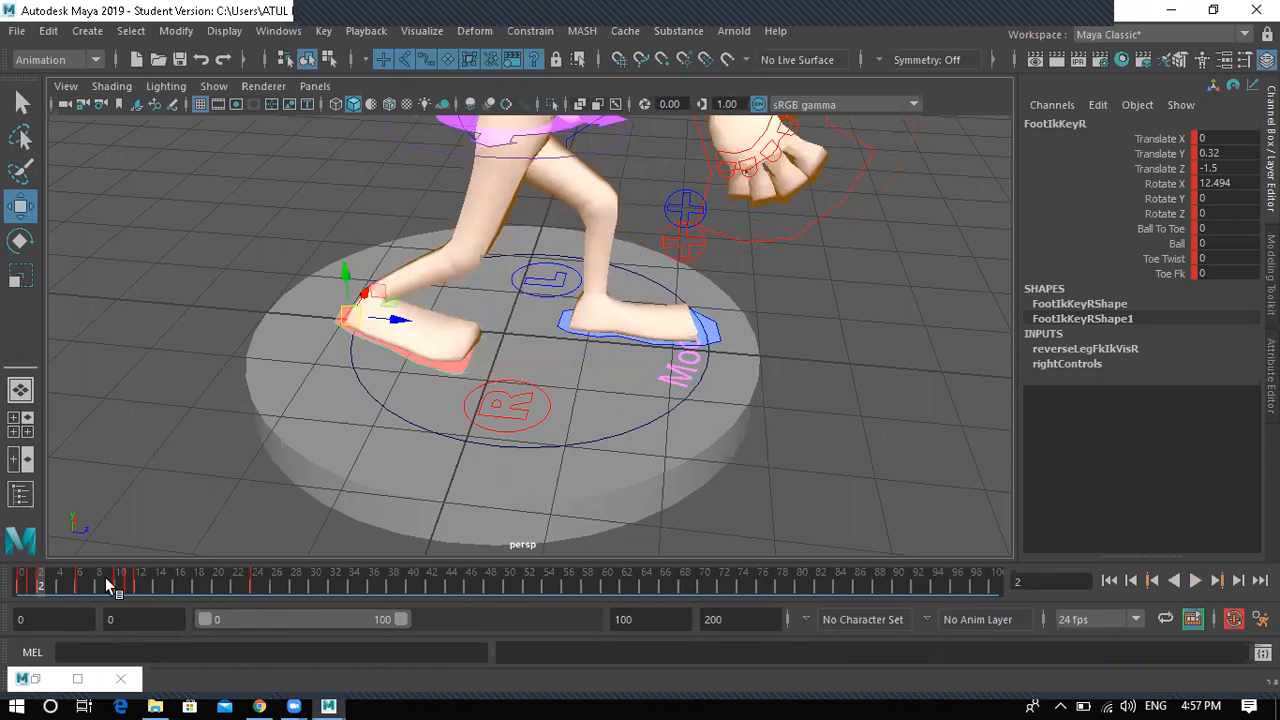
- Select all the right foot's curves from Translate X to Toe Fk in the Graph Editor and apply auto tangents
left_click(34, 680)
left_click(88, 197)
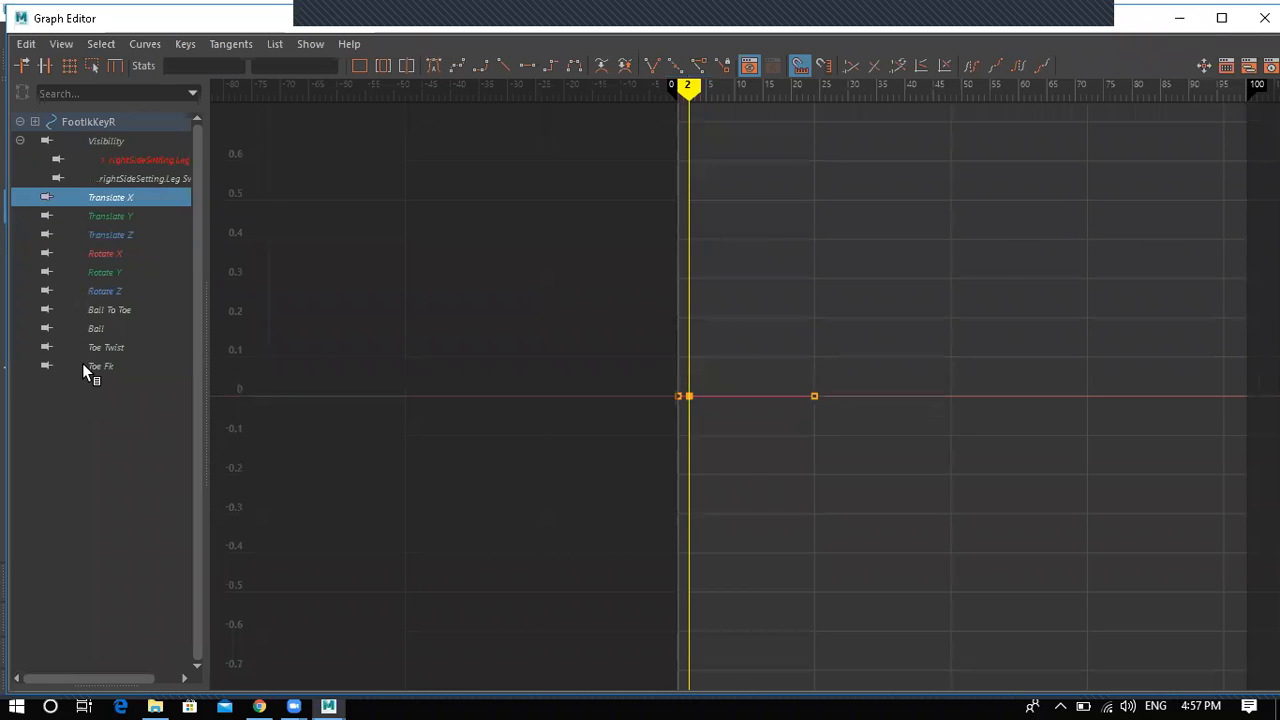
left_click(82, 363, "shift")
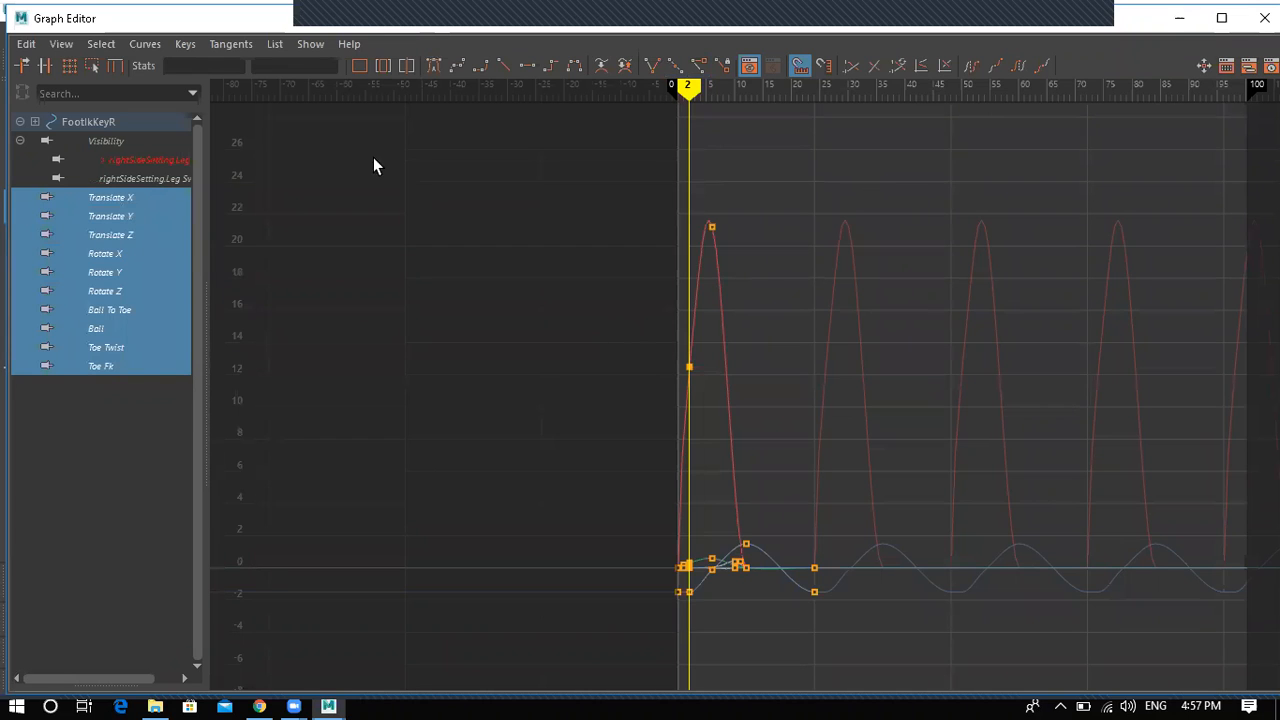
left_click(433, 66)
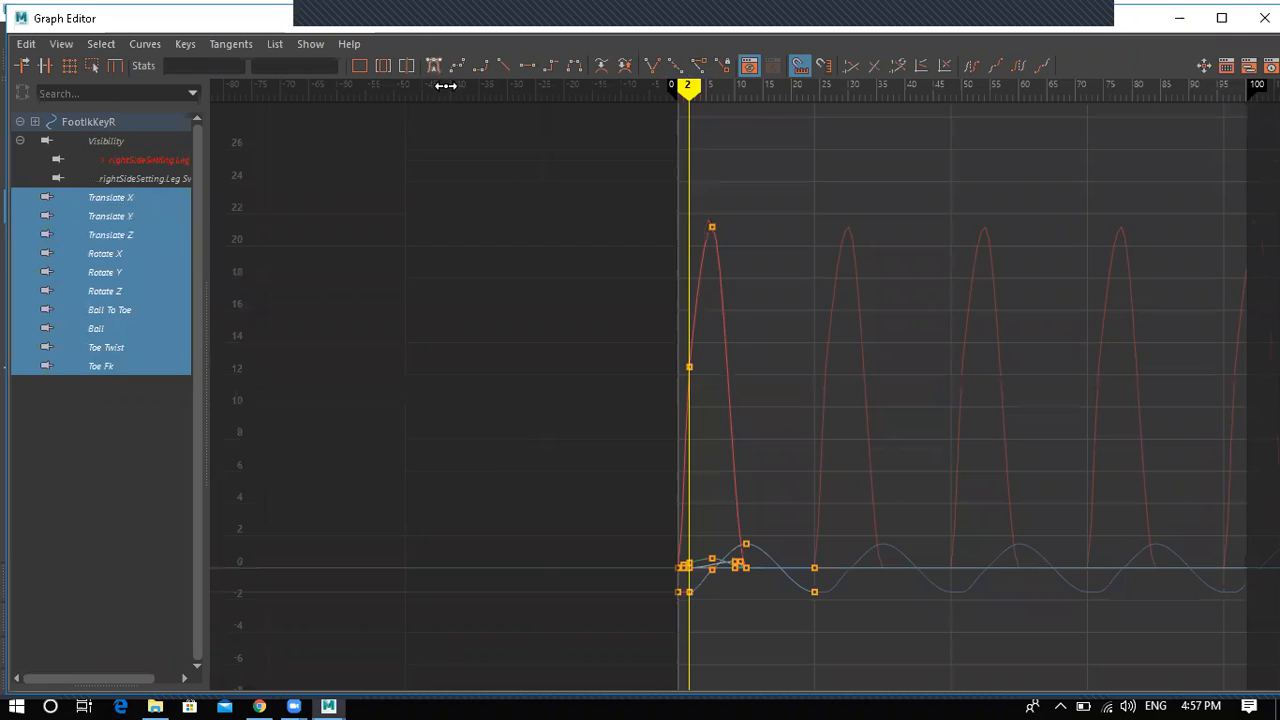
- Apply post-infinity cycle with offset to all the right foot's curves and play the animation to check the foot's motion
scroll(673, 488, "down", 3)
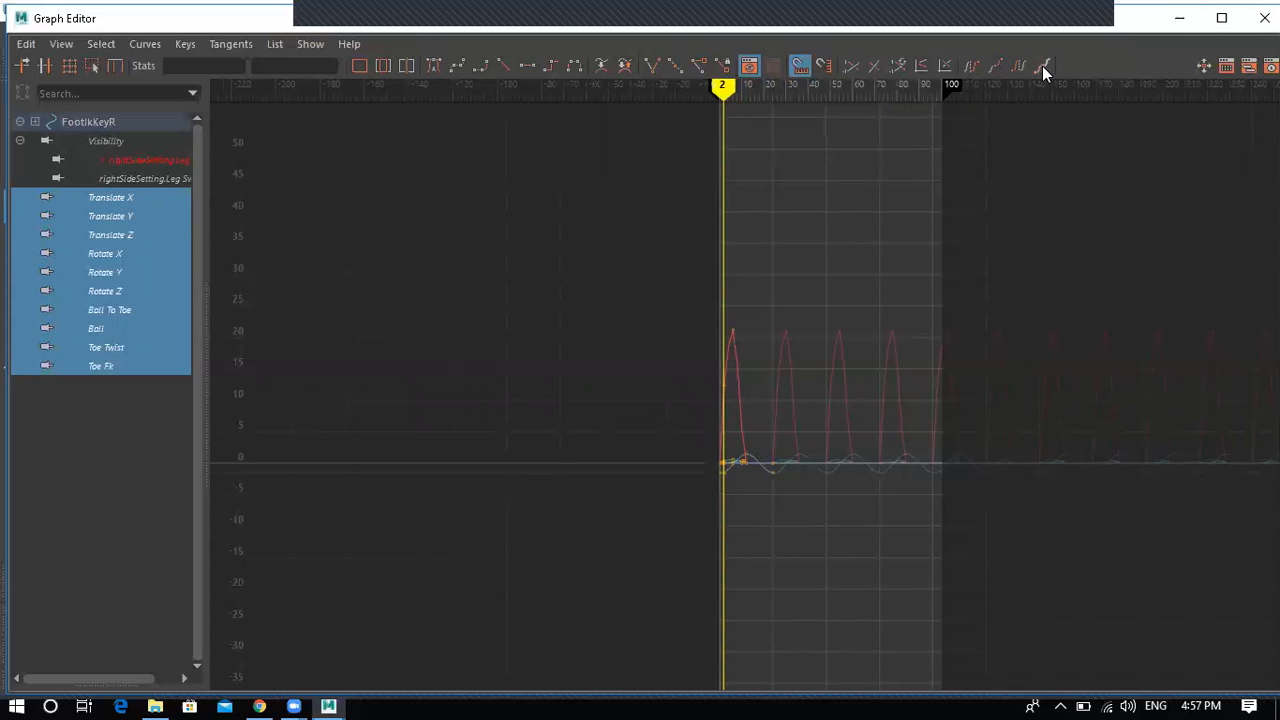
left_click(1180, 20)
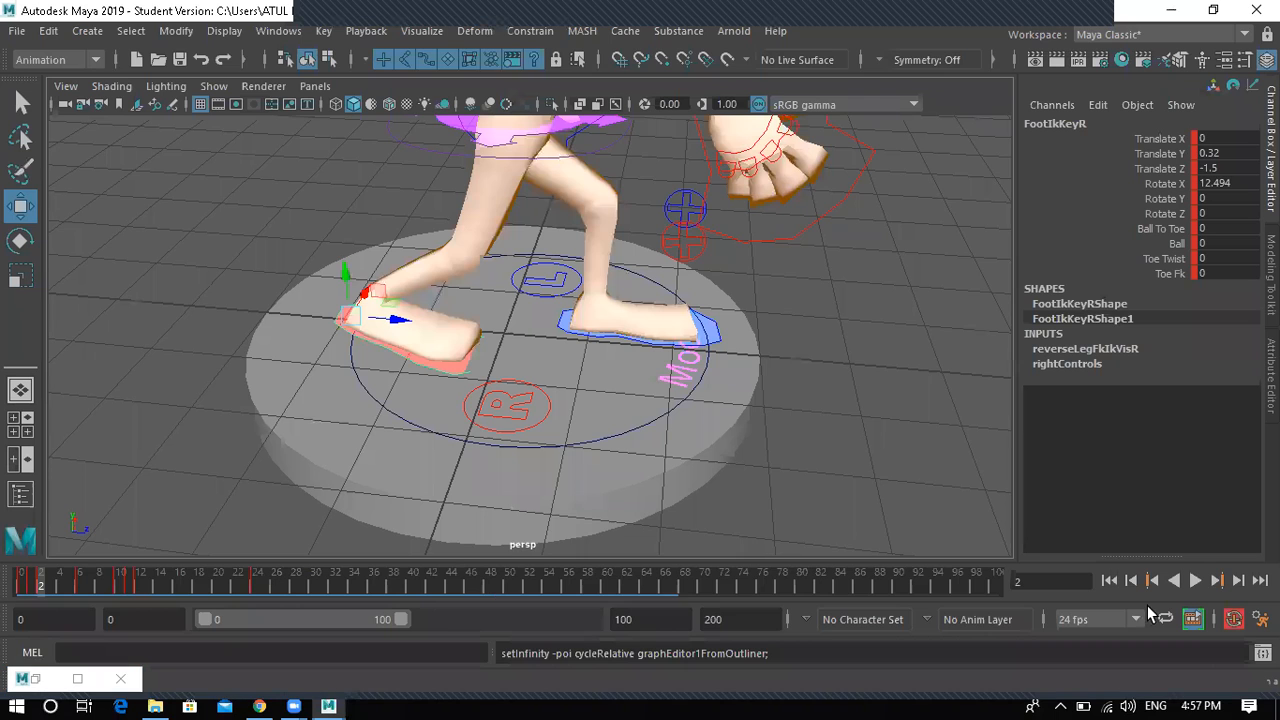
left_click(1188, 582)
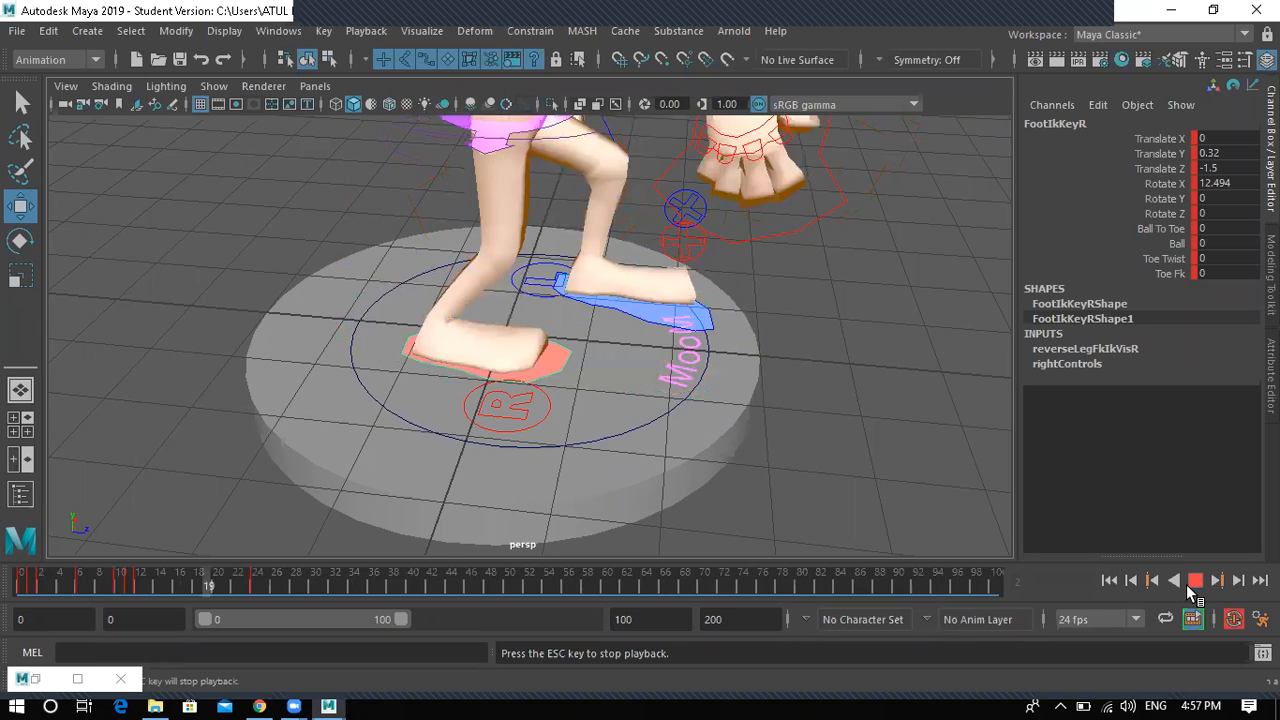
left_click(1194, 581)
- Select the left foot's IK control and open its curves in the Graph Editor
left_click_drag(679, 472, 357, 394, "alt")
left_click(316, 355)
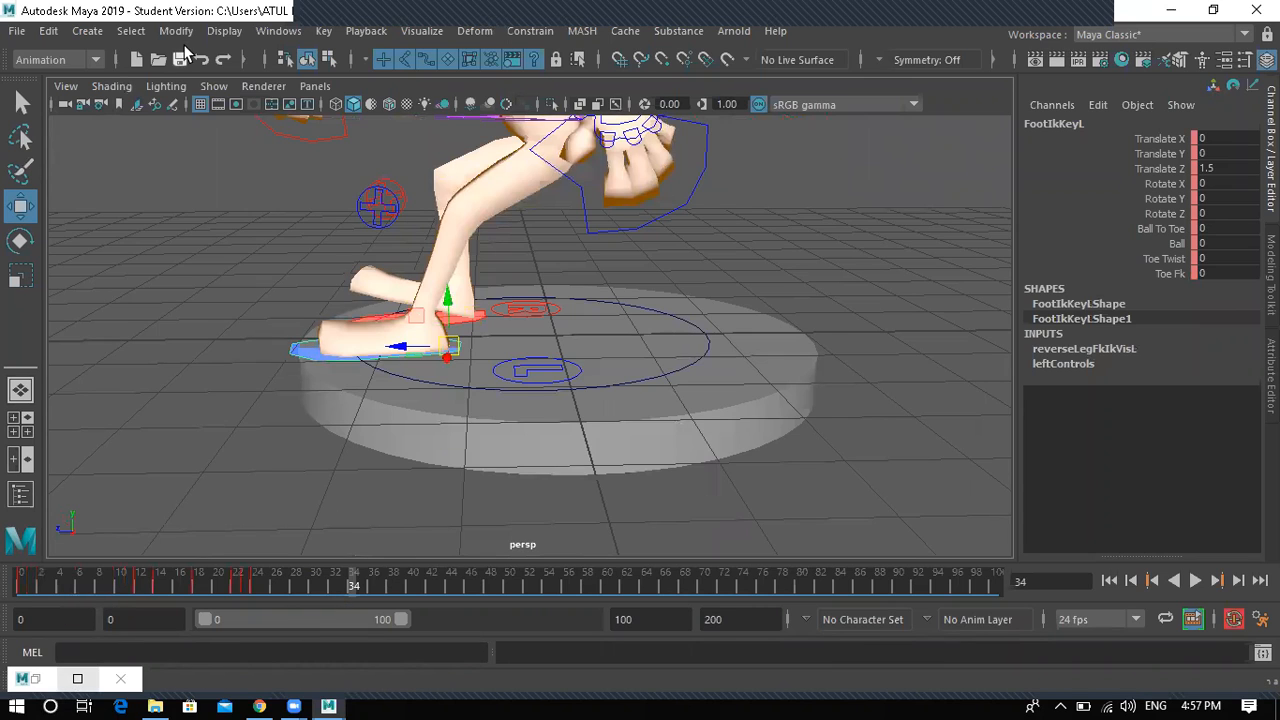
left_click(278, 31)
mouse_move(388, 135)
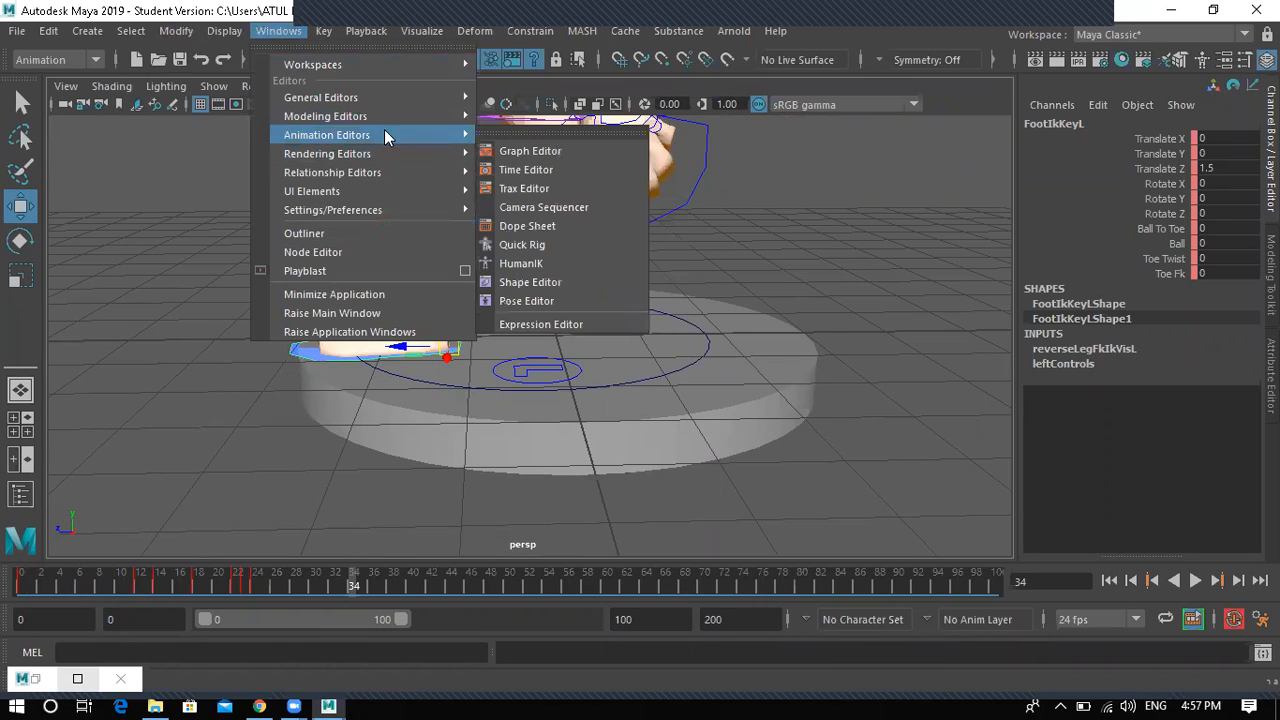
left_click(528, 151)
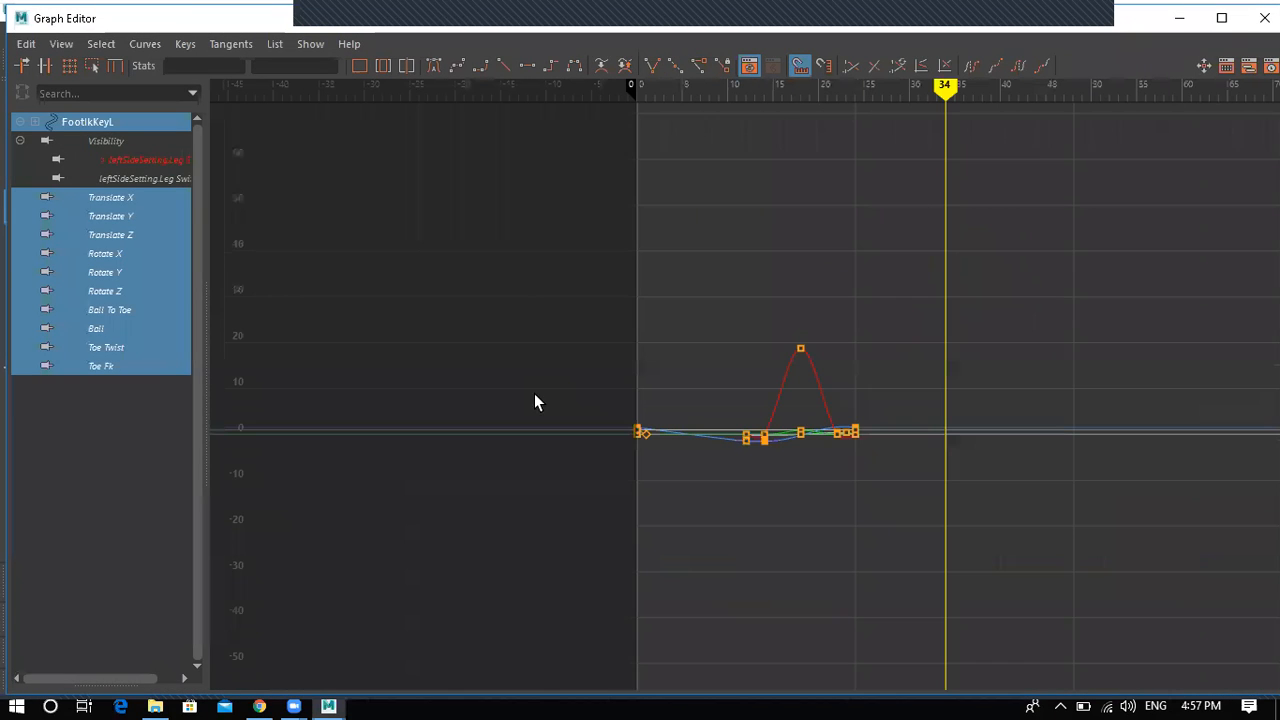
- Select all the left foot's keys and apply auto tangents and weighted tangents to its curves
left_click_drag(517, 264, 990, 578)
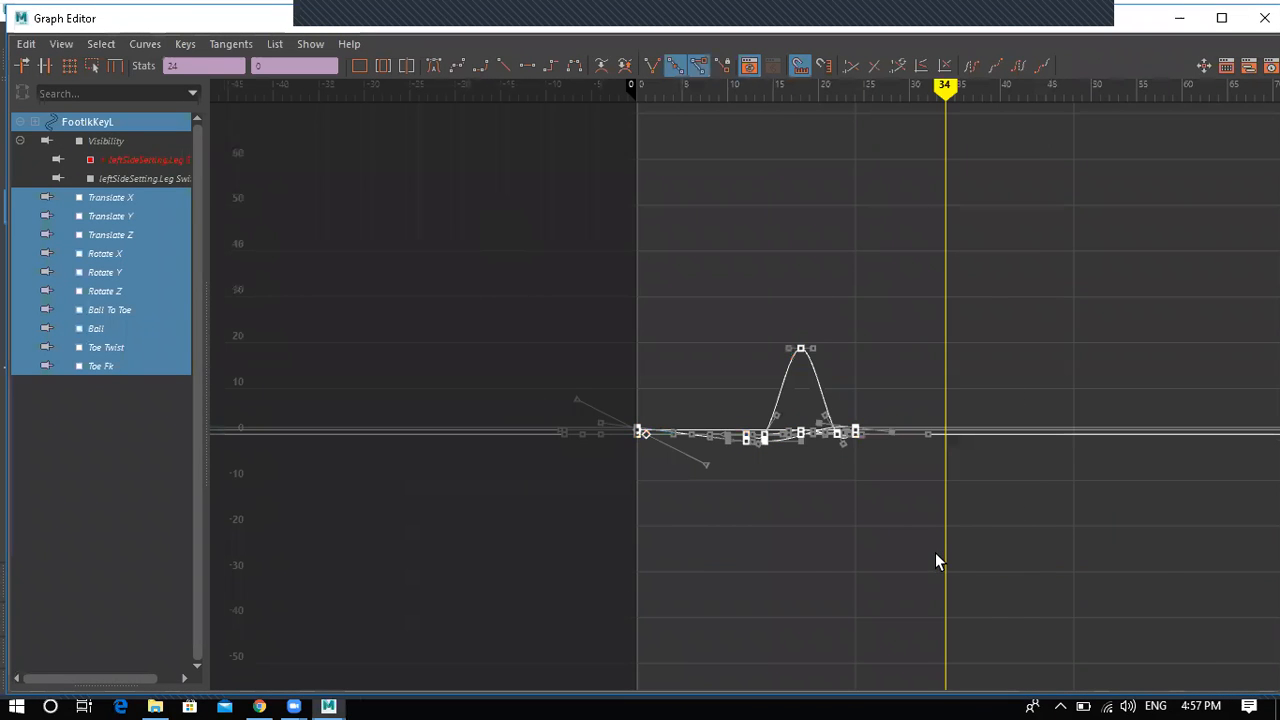
key("f")
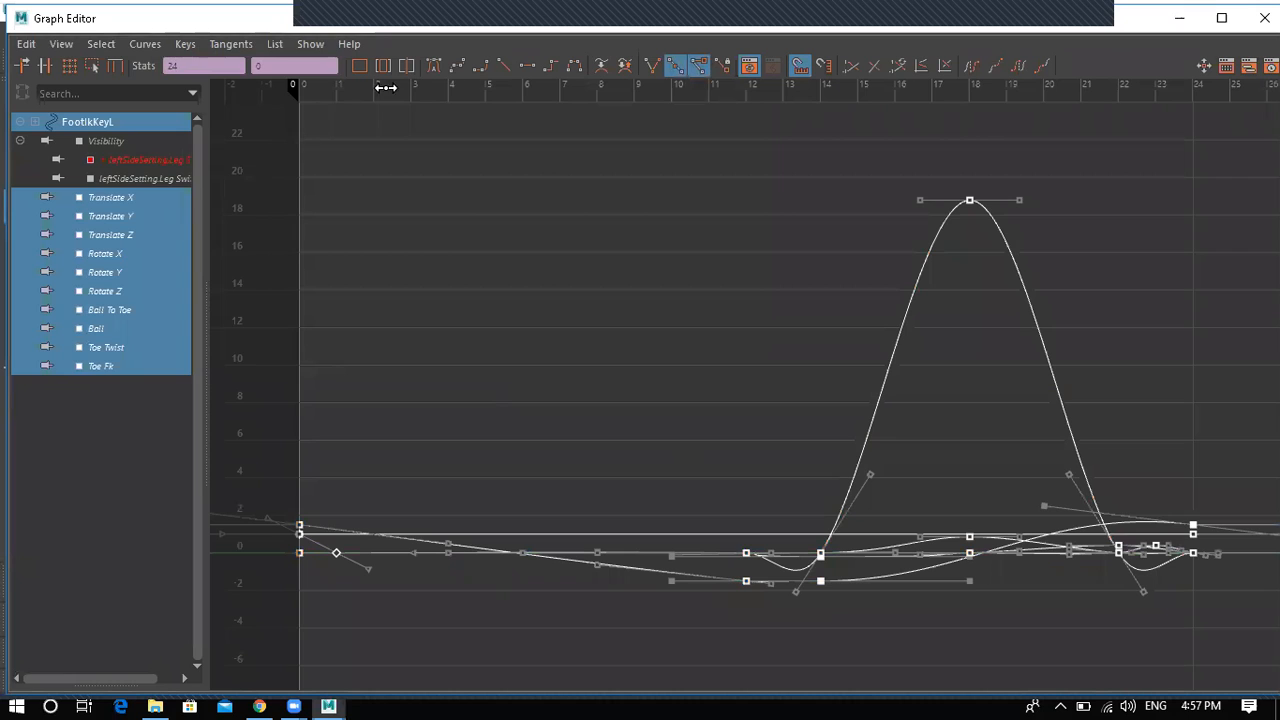
left_click(436, 67)
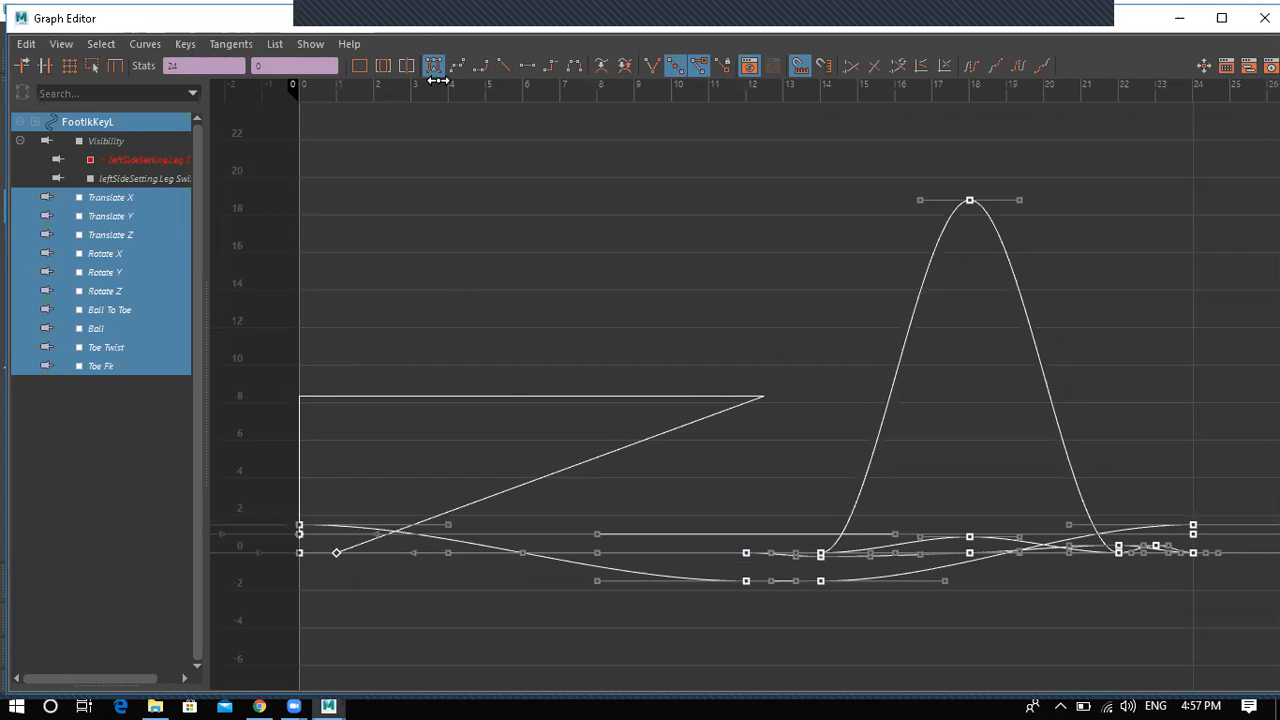
left_click(144, 45)
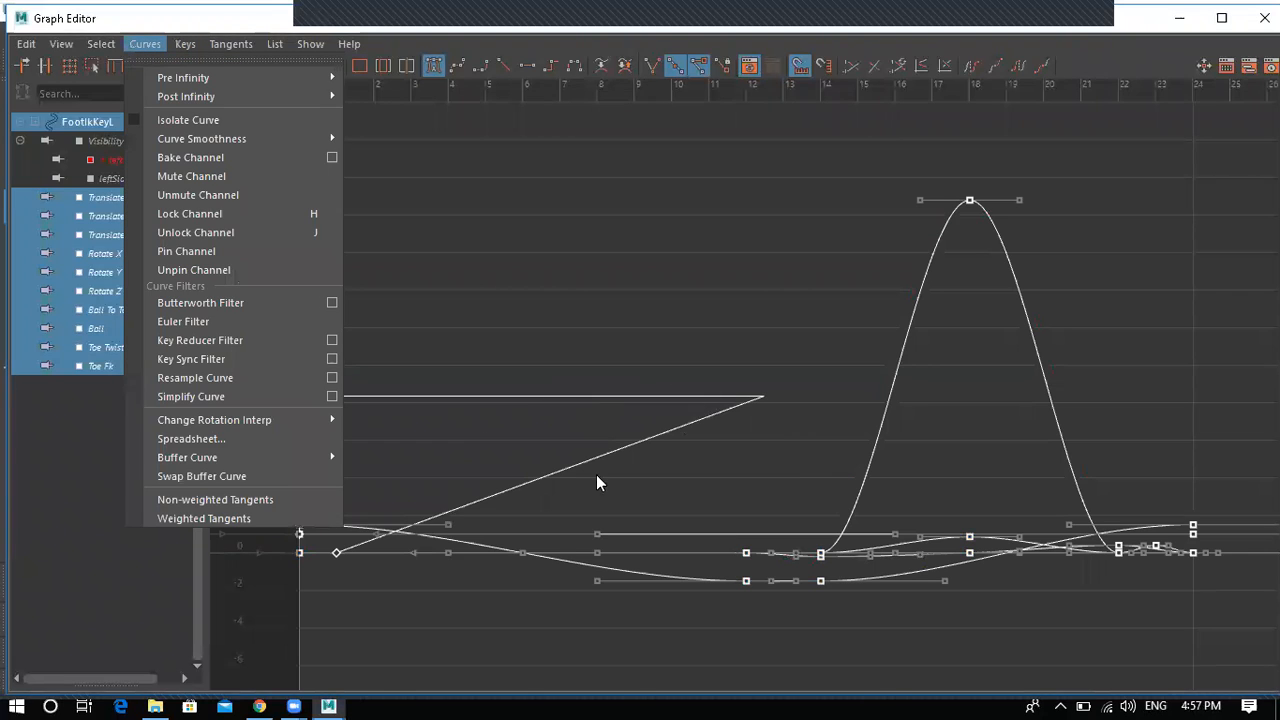
left_click(240, 518)
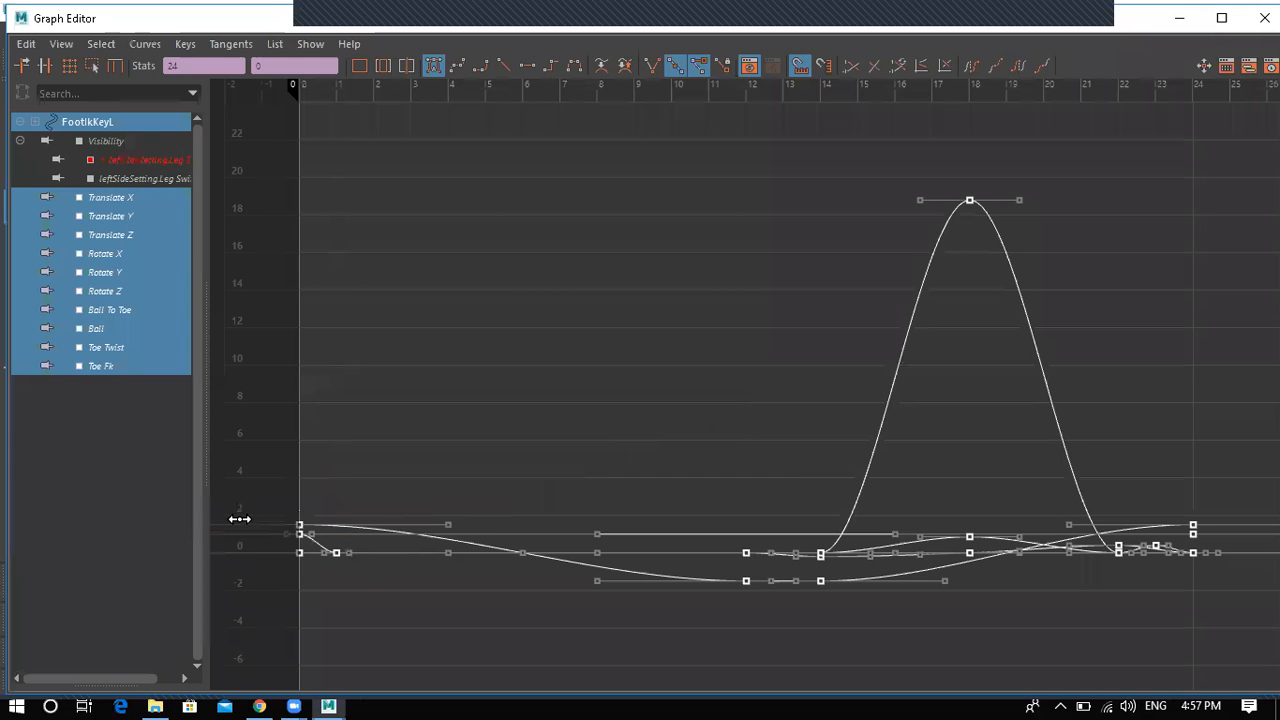
- Frame all the left foot's curves and apply post-infinity cycle with offset to them
left_click(146, 45)
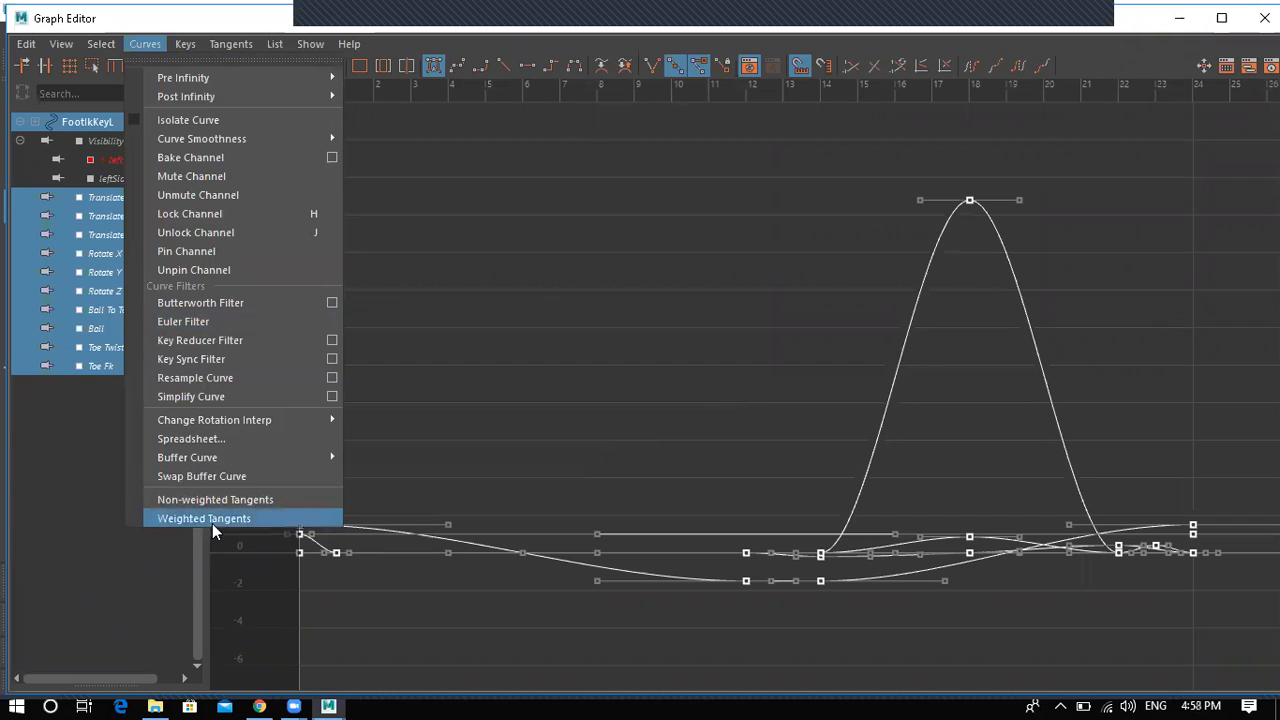
left_click(577, 430)
left_click(577, 418)
left_click_drag(555, 474, 630, 651)
key("a")
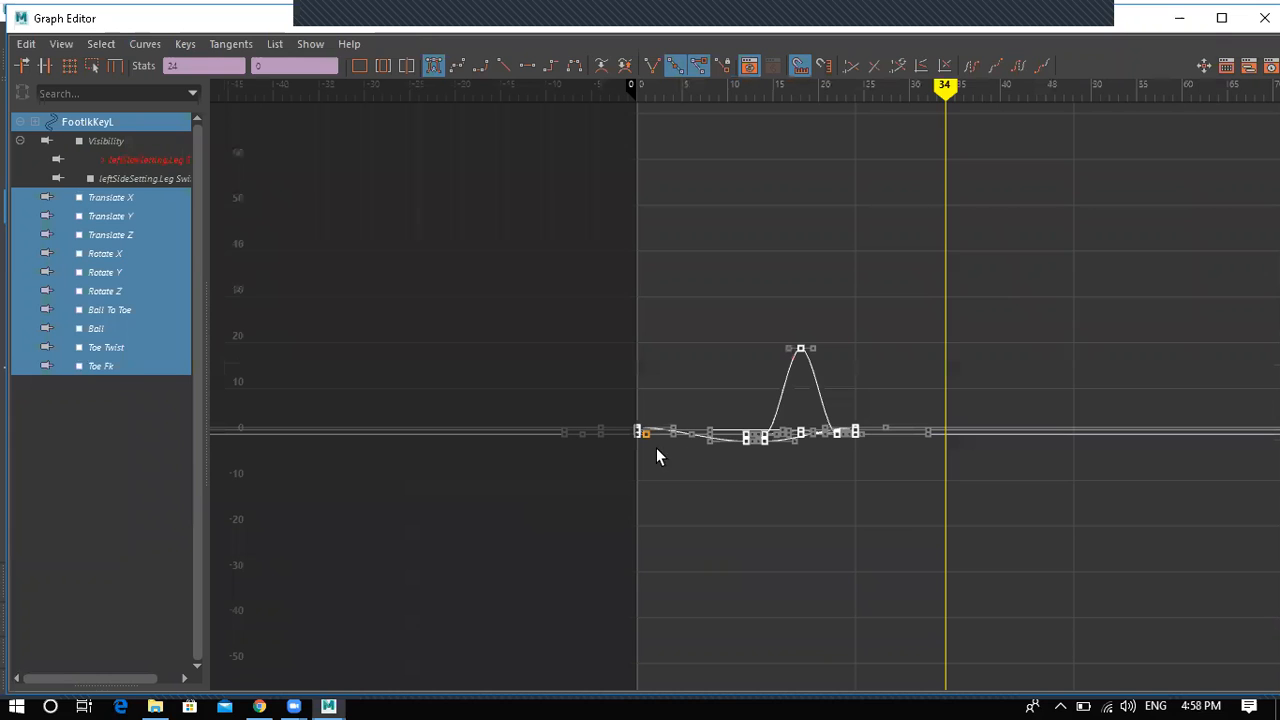
left_click(1043, 66)
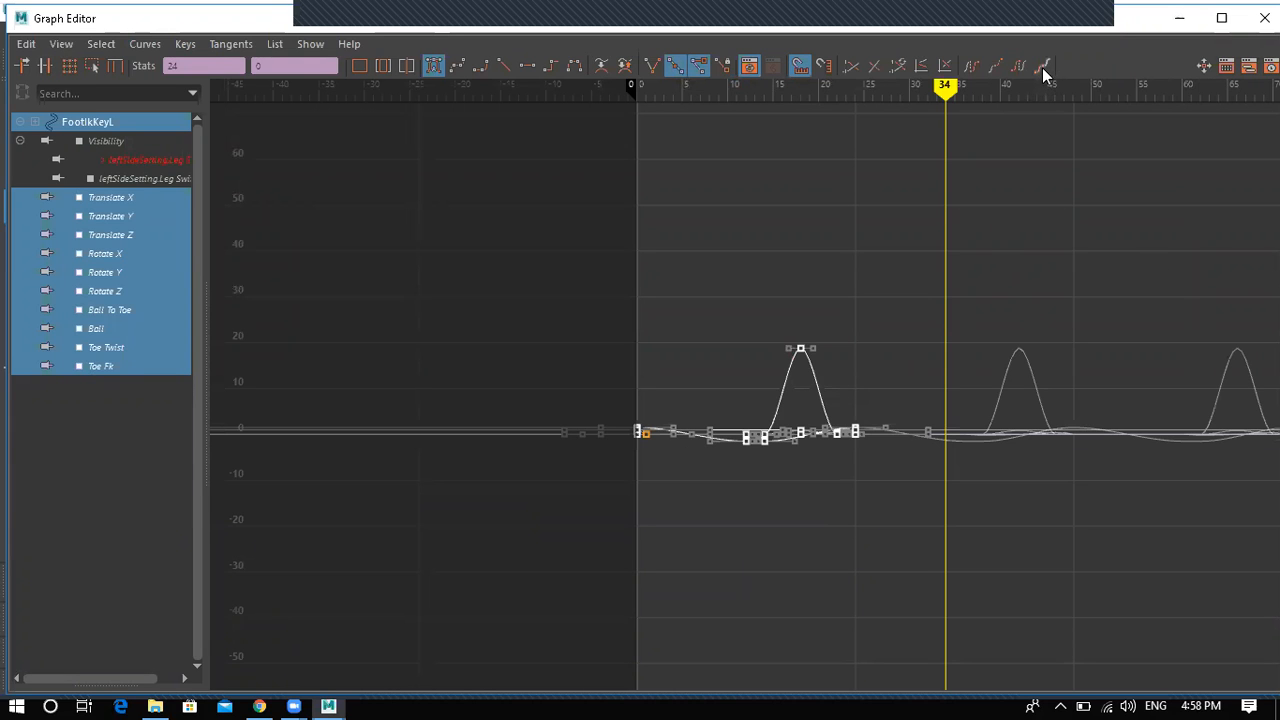
- Play the animation and check both feet's walk cycle from the side, then stop playback
left_click(1179, 18)
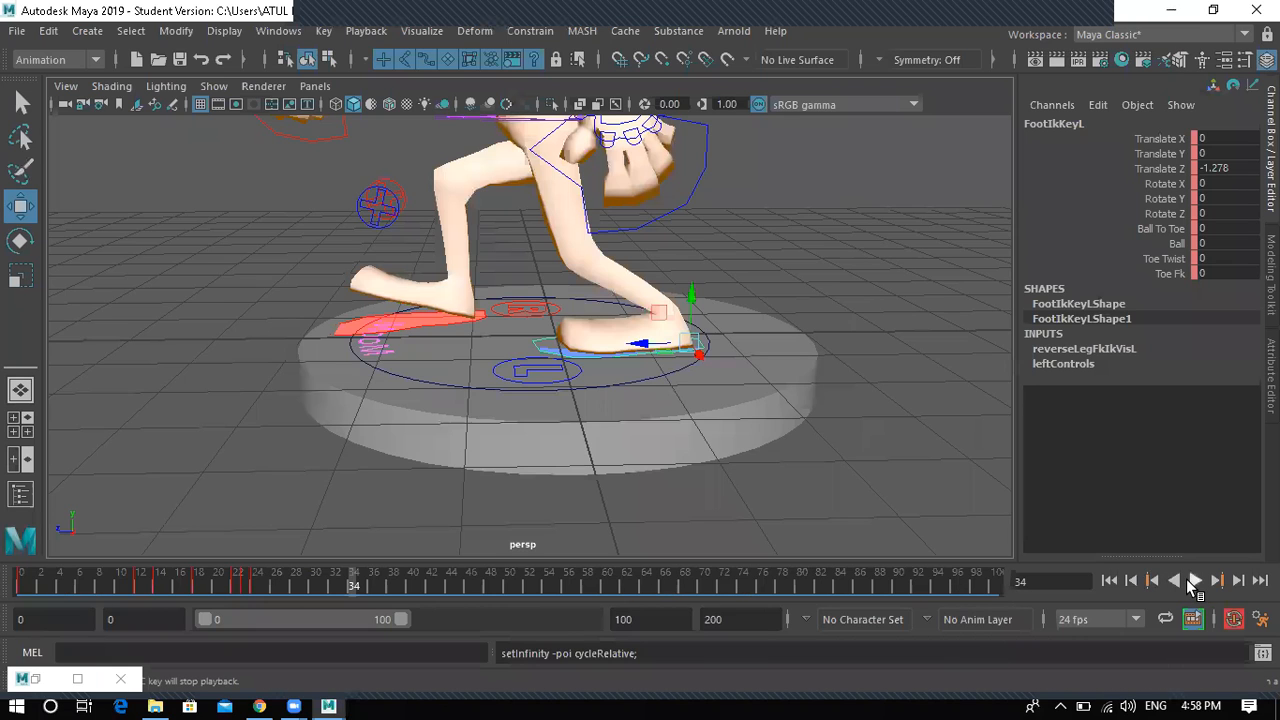
left_click(1191, 583)
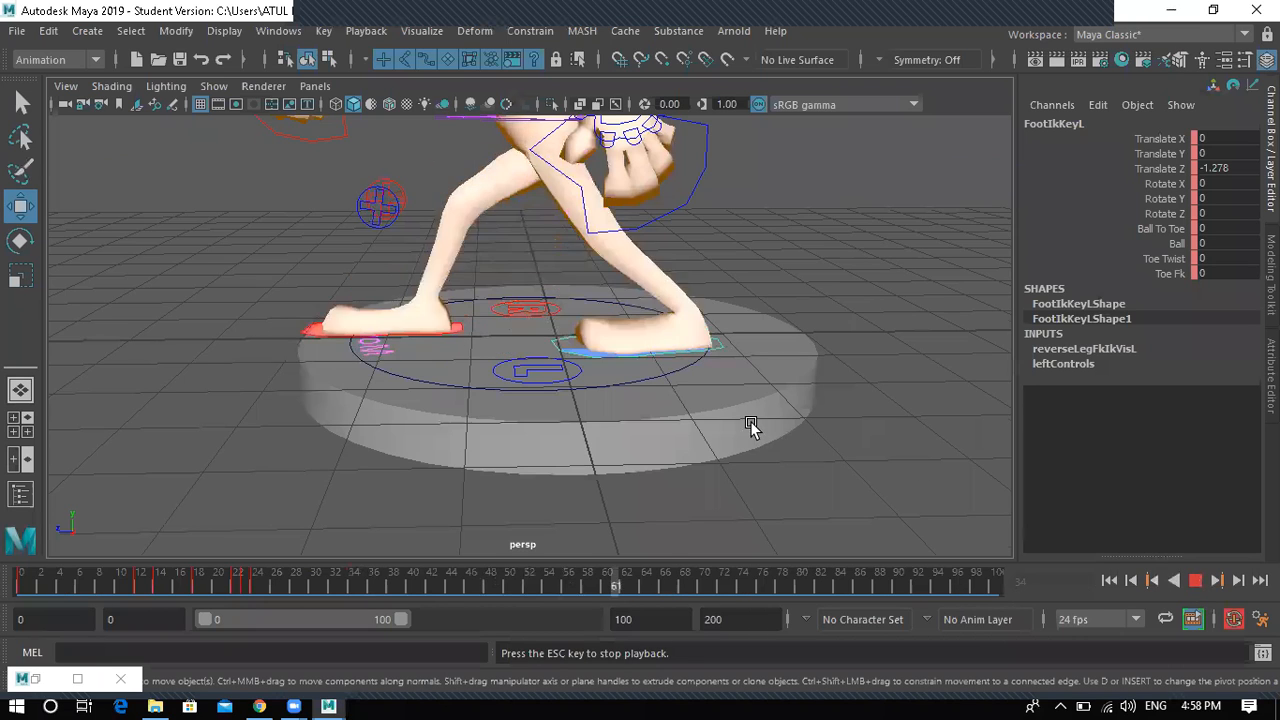
scroll(532, 354, "down", 6)
left_click_drag(566, 381, 850, 362, "alt")
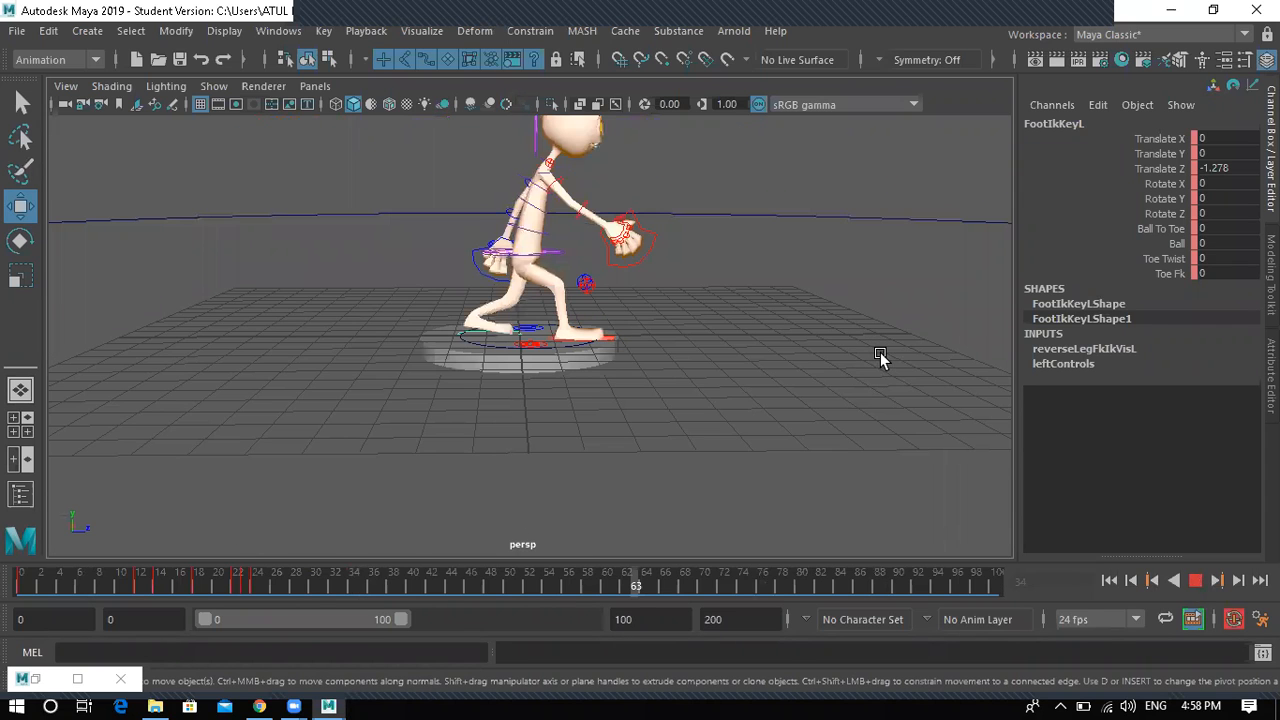
key("Escape")
- Select the body control around the hips and open its curves in the Graph Editor
left_click_drag(508, 390, 556, 440, "alt")
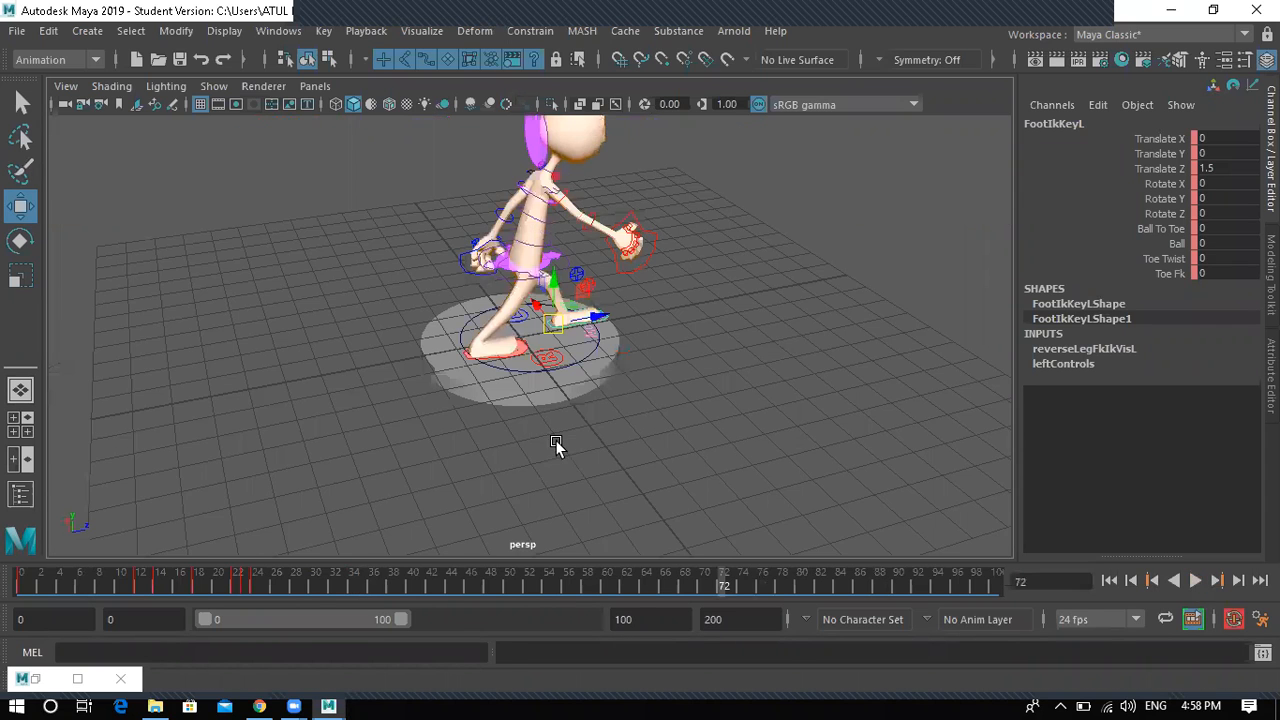
scroll(503, 258, "up", 3)
left_click(501, 230)
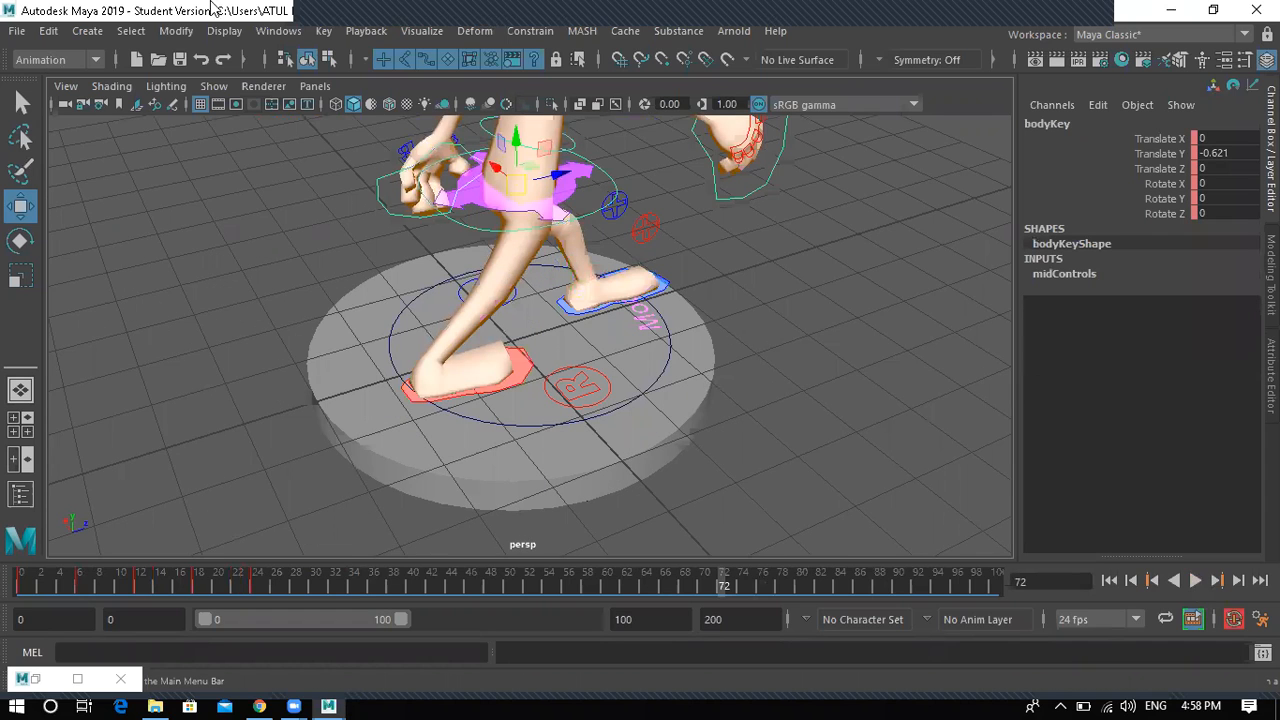
left_click(278, 31)
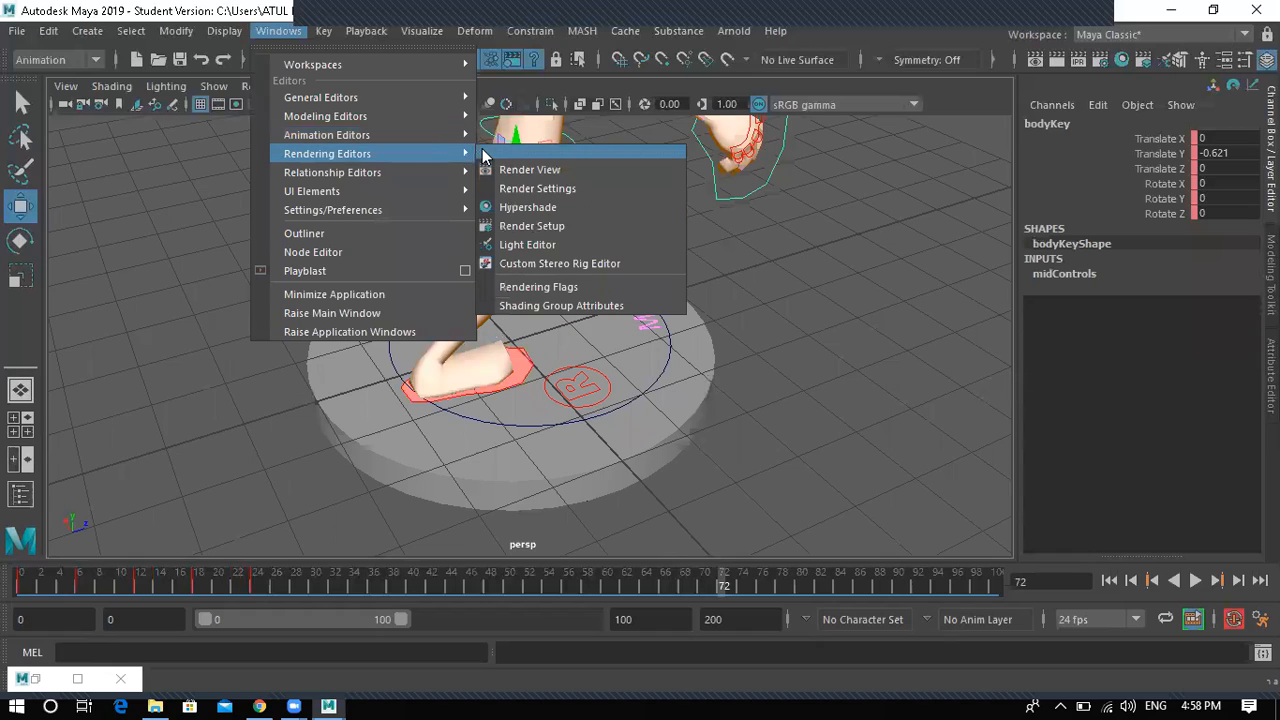
mouse_move(425, 134)
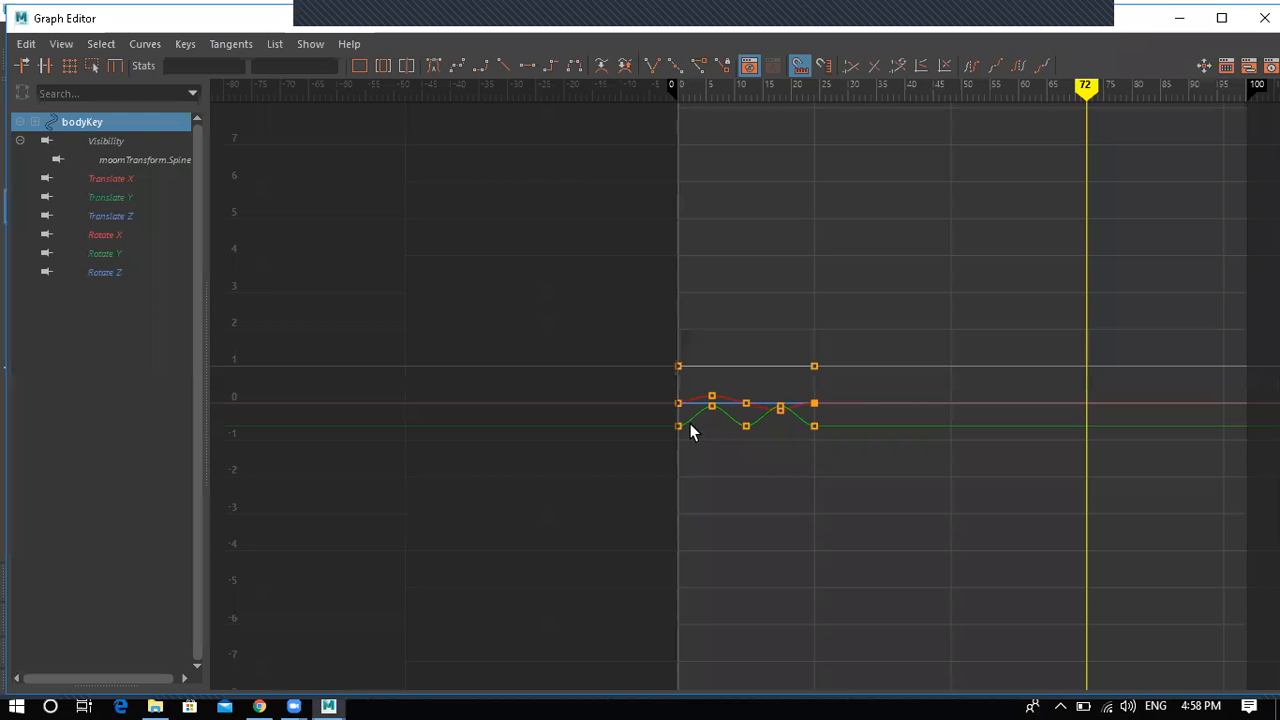
- Select all the body control's keys and apply post-infinity cycle with offset to its curves
left_click_drag(693, 313, 714, 440)
scroll(714, 440, "up", 4)
scroll(714, 440, "up", 4)
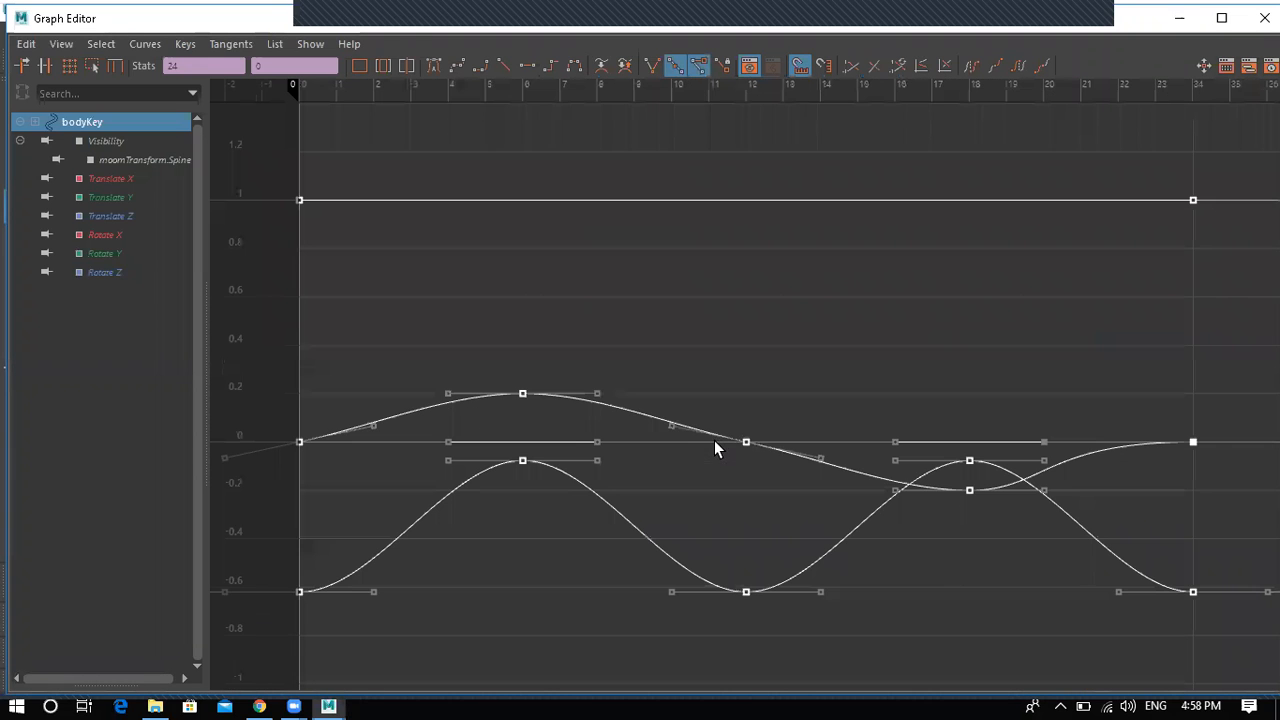
scroll(710, 423, "down", 4)
left_click(1040, 67)
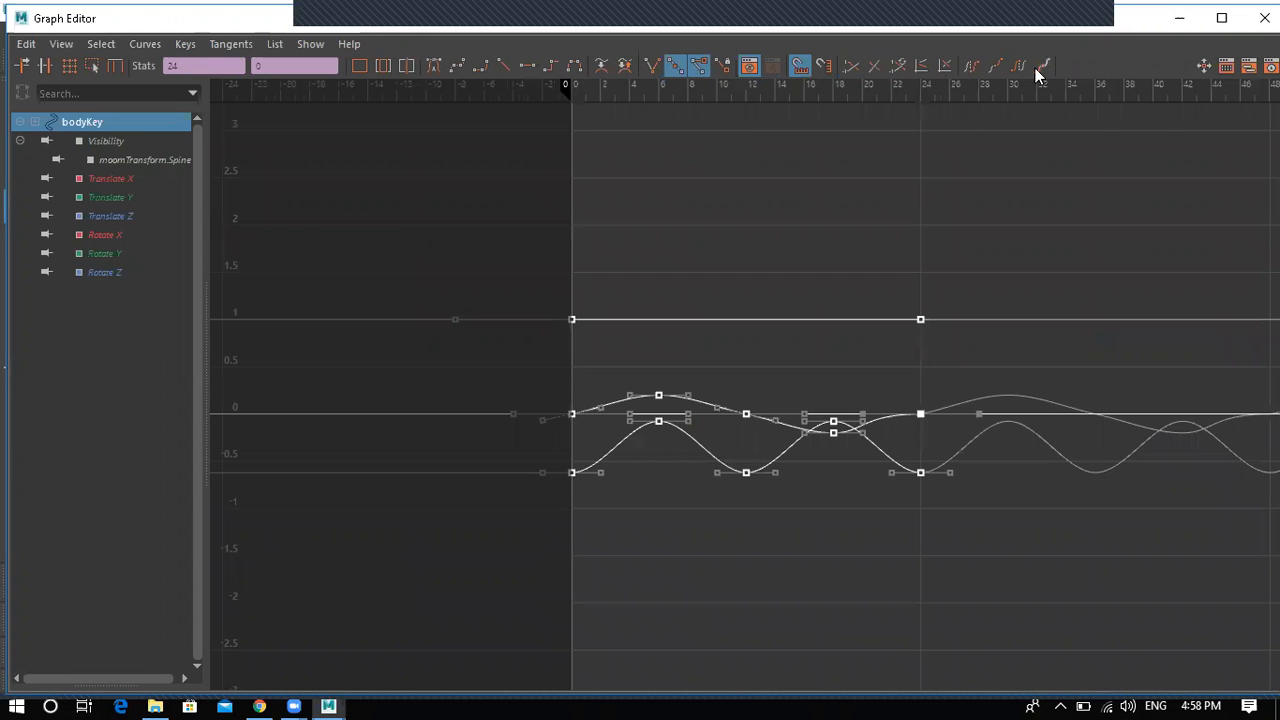
- Play the animation and check the full character's walk with the cycling body motion, then stop playback
left_click(1179, 19)
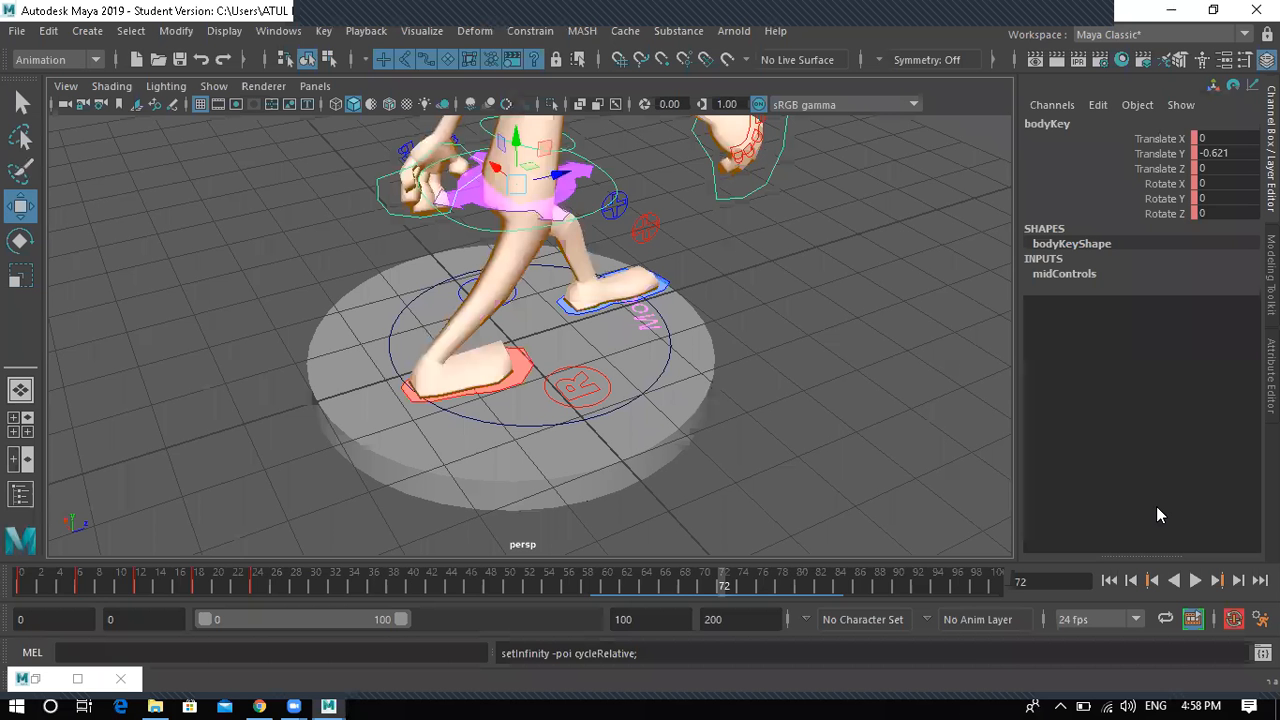
scroll(640, 336, "down", 5)
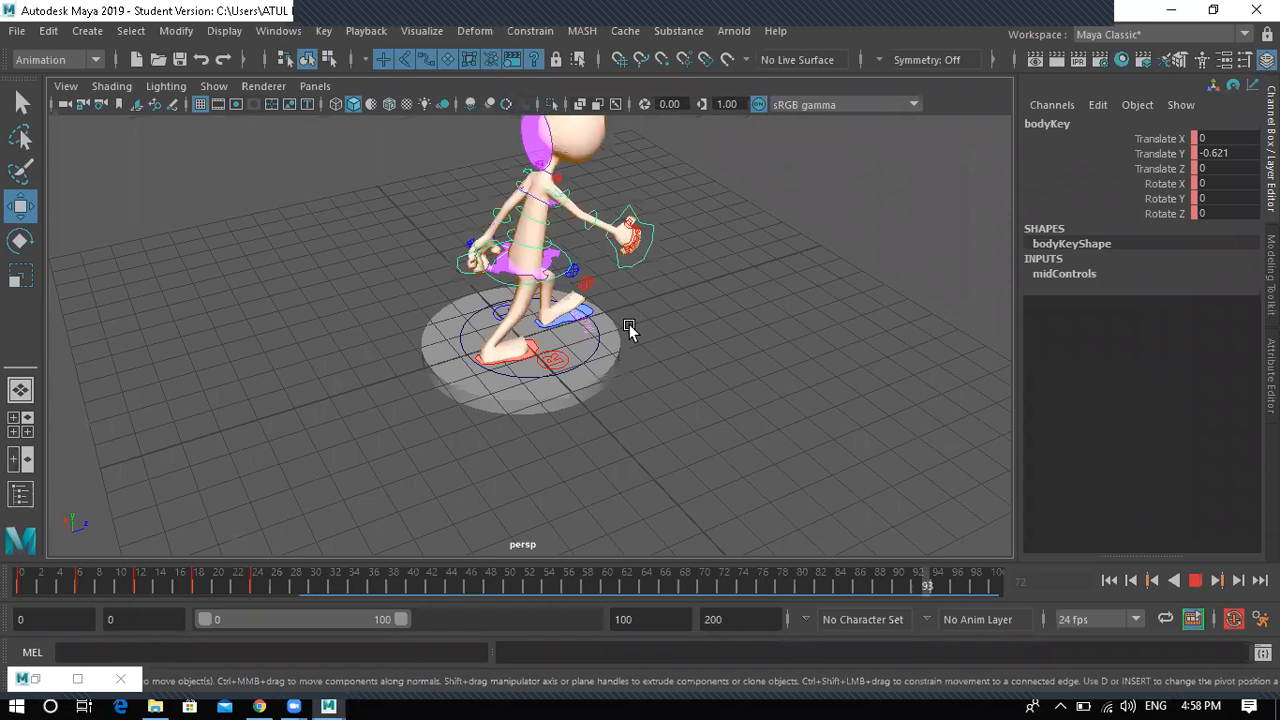
scroll(570, 332, "down", 3)
left_click_drag(571, 333, 623, 294, "alt")
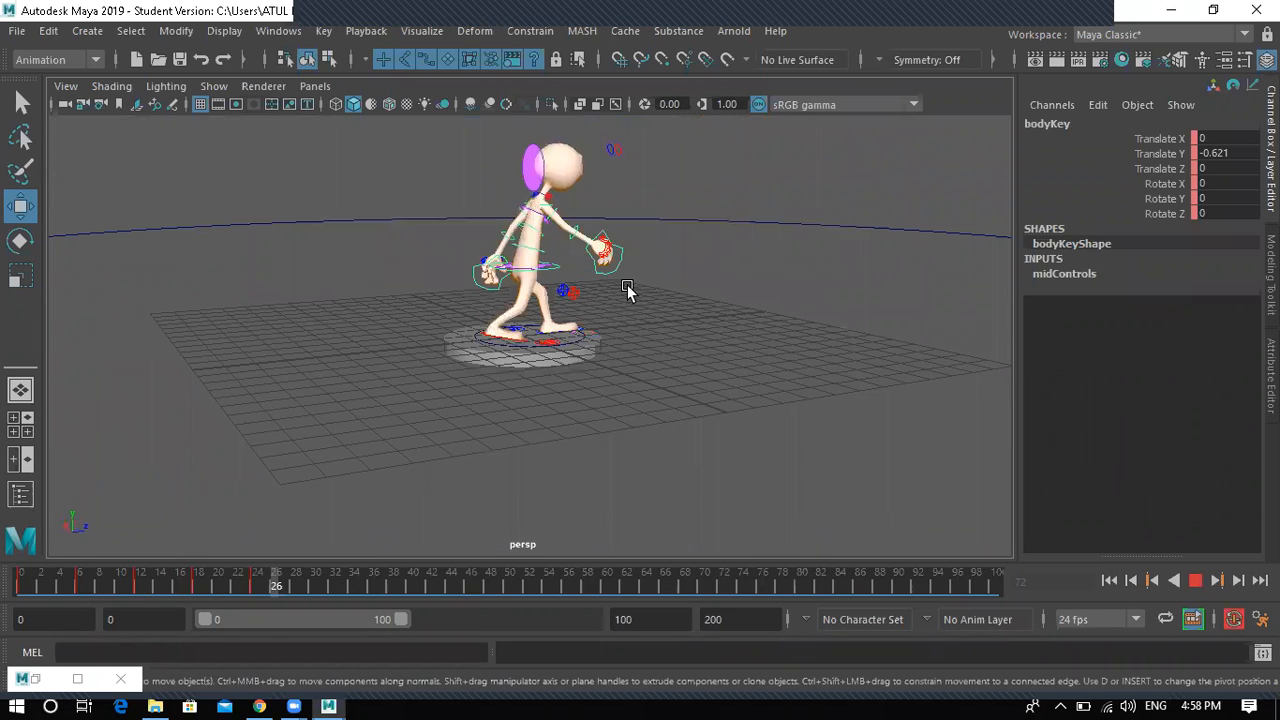
key("Escape")
- Select the upper arm, lower arm and hand FK controls of both arms together
left_click_drag(632, 343, 578, 392, "alt")
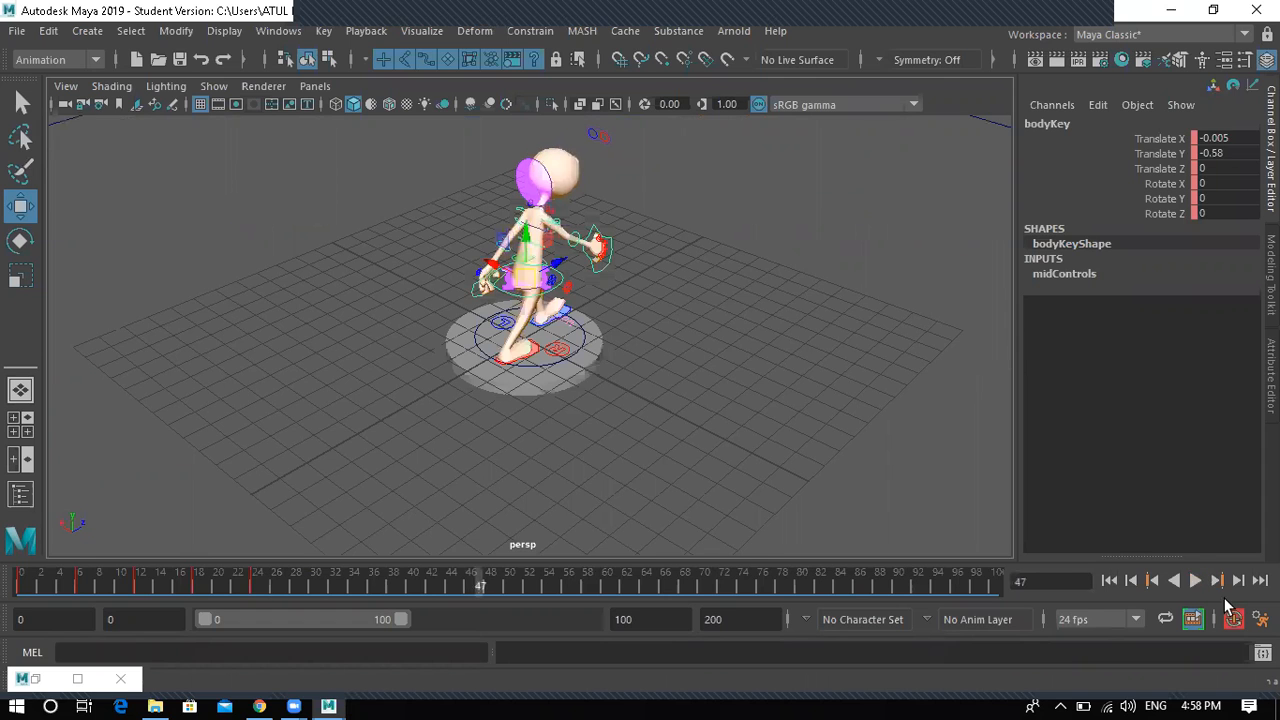
scroll(466, 266, "up", 4)
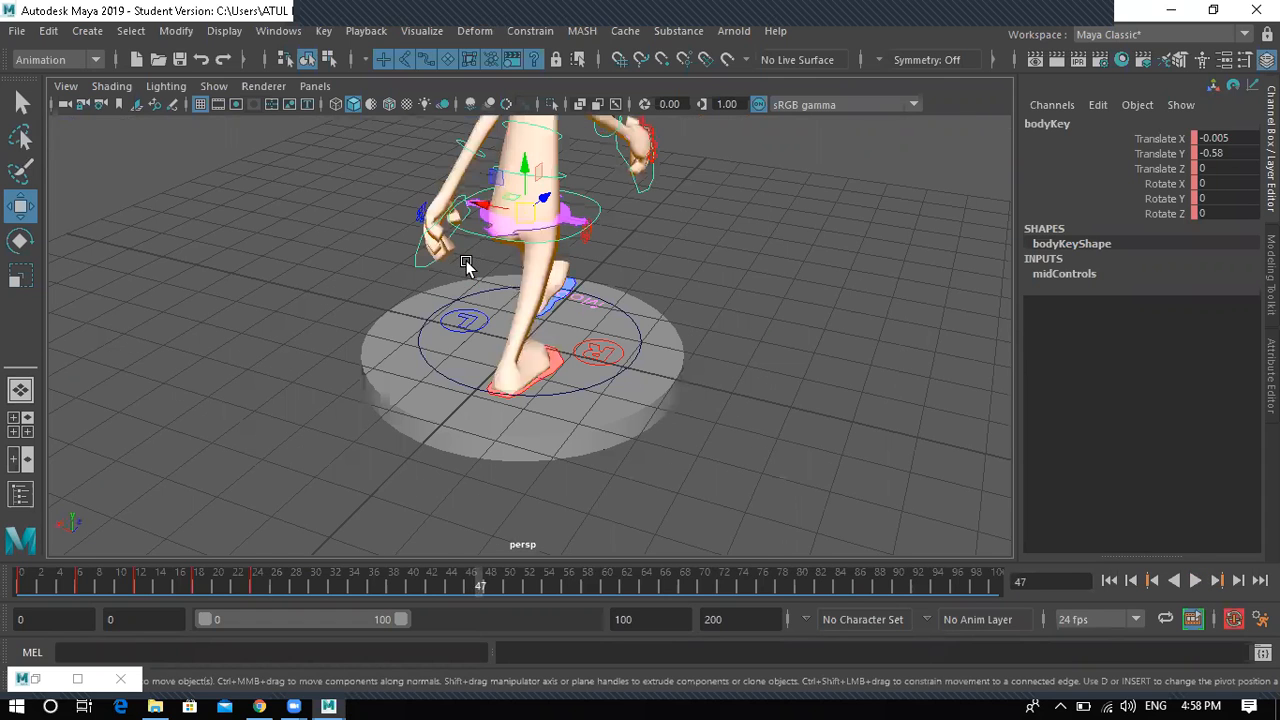
scroll(540, 214, "down", 4)
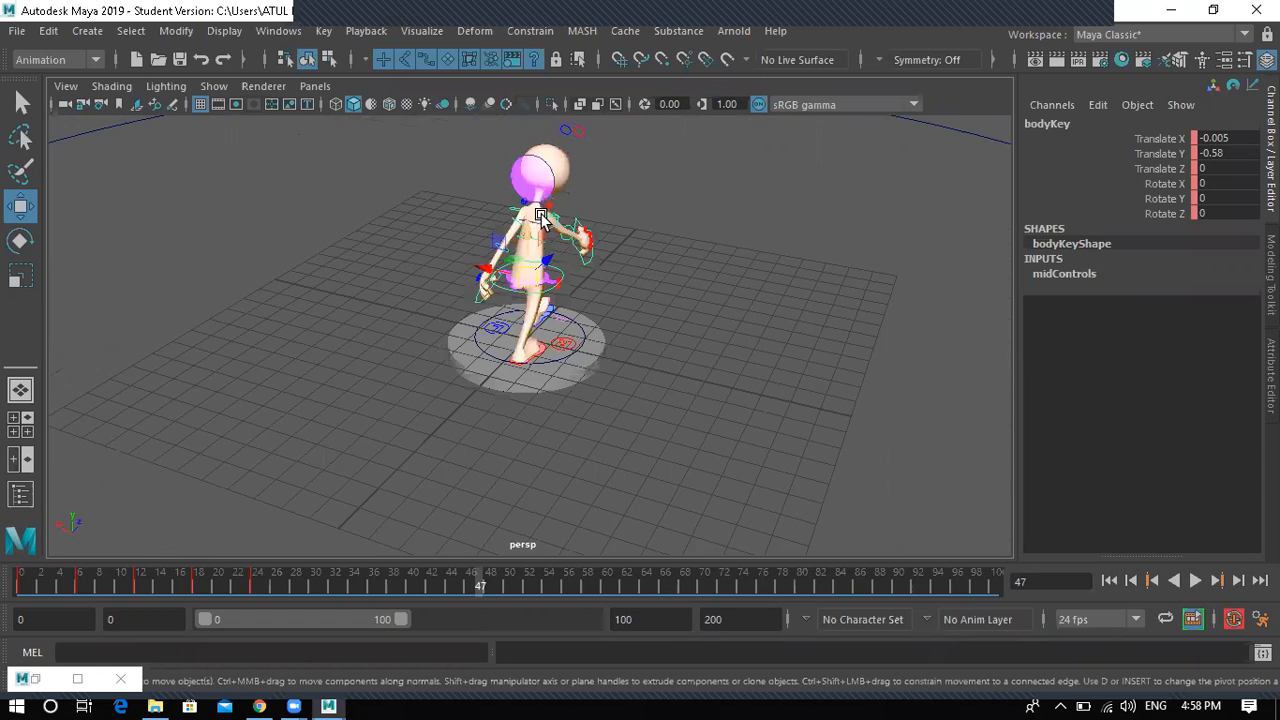
scroll(571, 205, "up", 4)
scroll(583, 188, "down", 2)
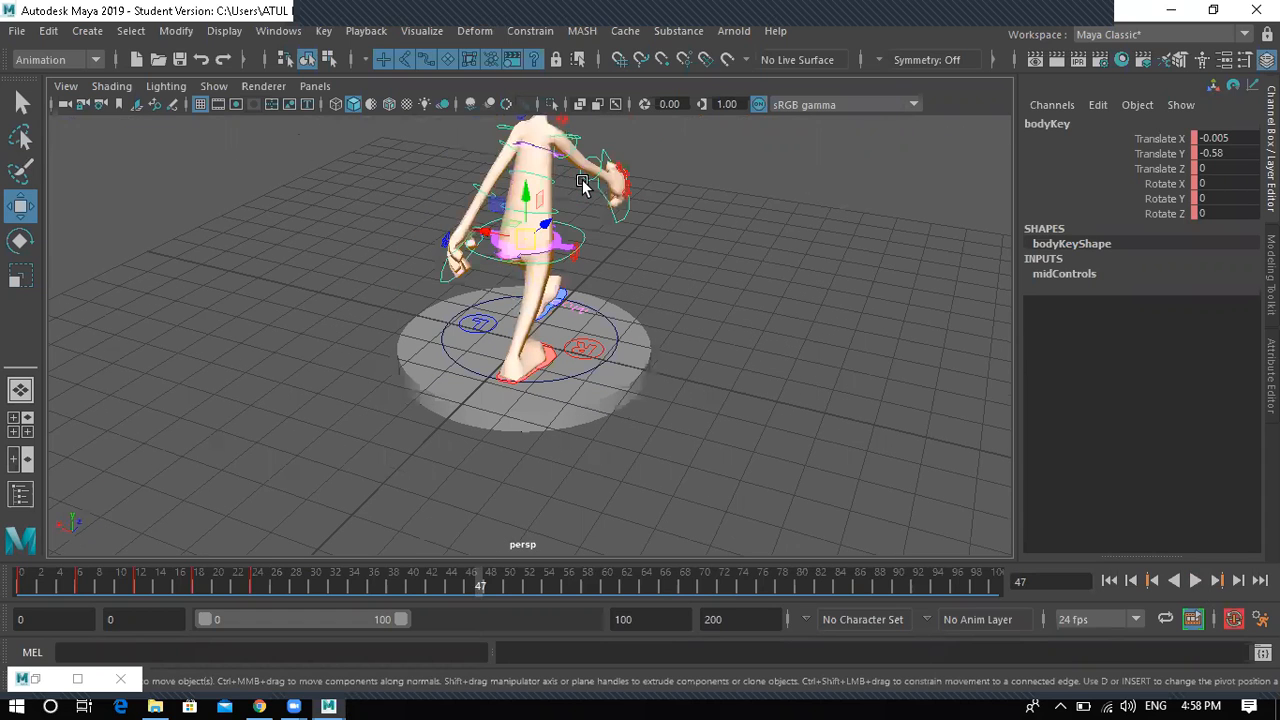
left_click(585, 181)
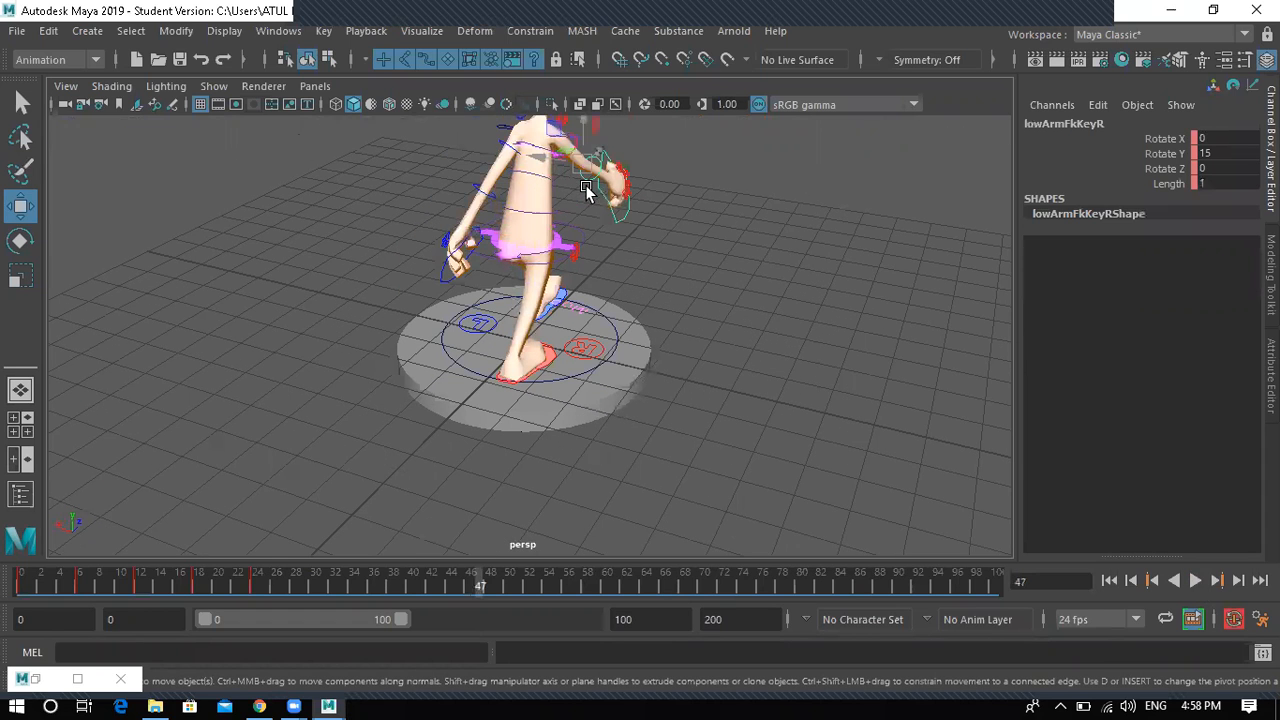
key("f")
scroll(484, 318, "down", 2)
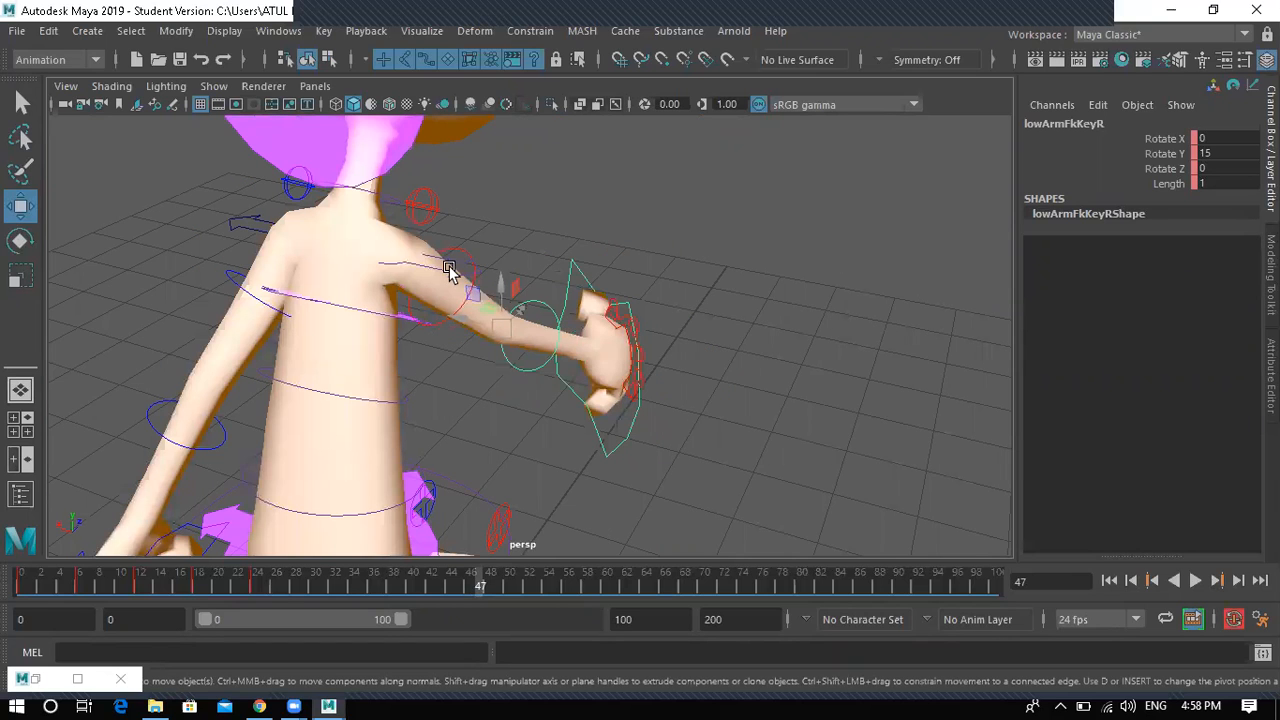
left_click(444, 290)
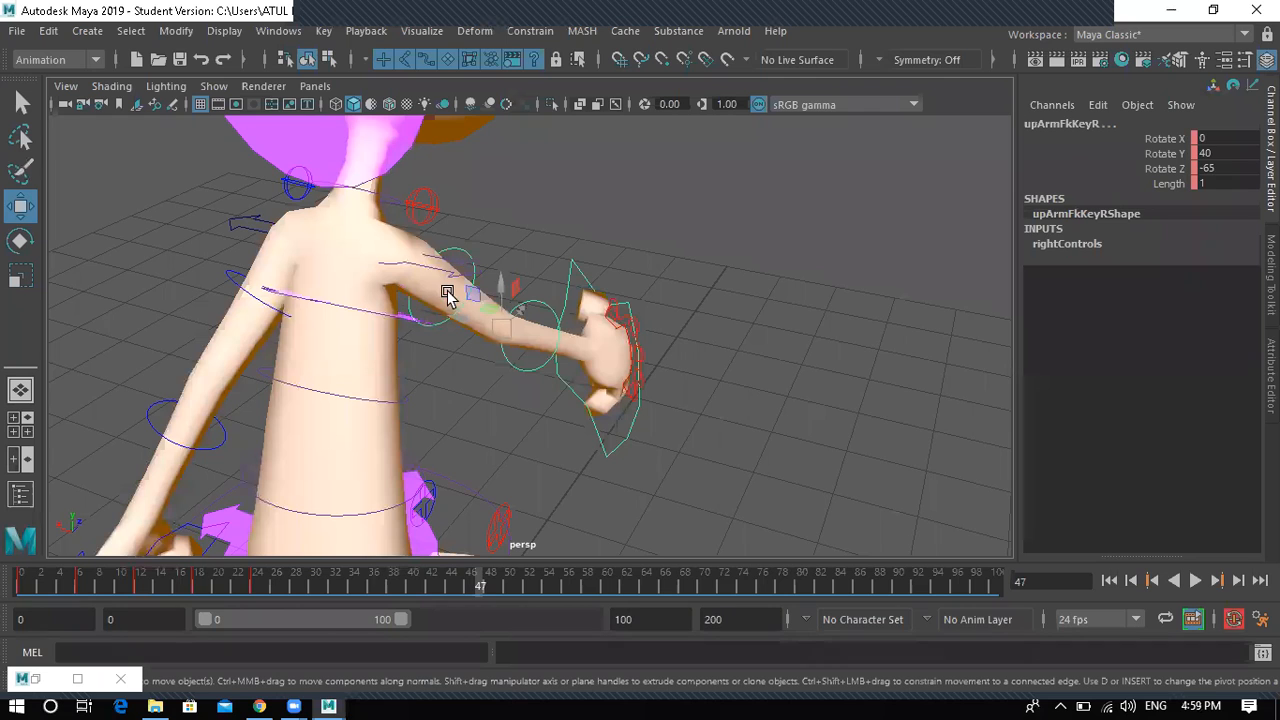
left_click_drag(400, 391, 689, 289, "alt")
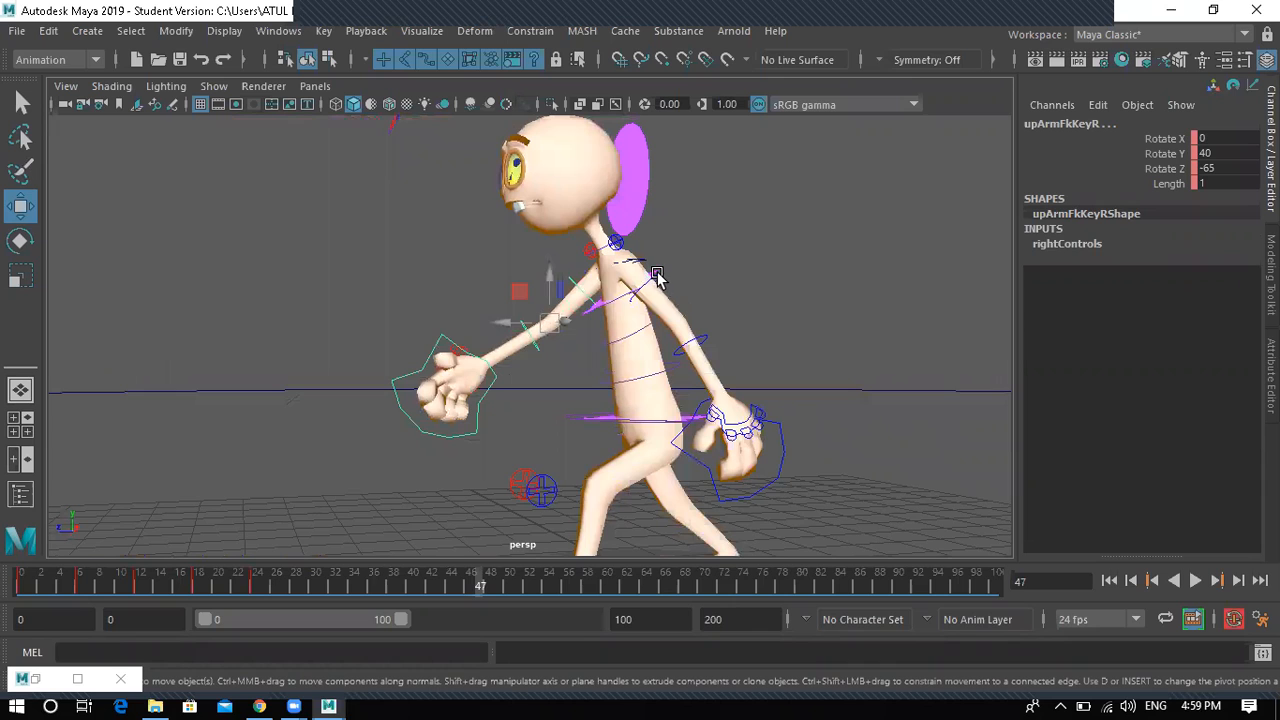
left_click(745, 390)
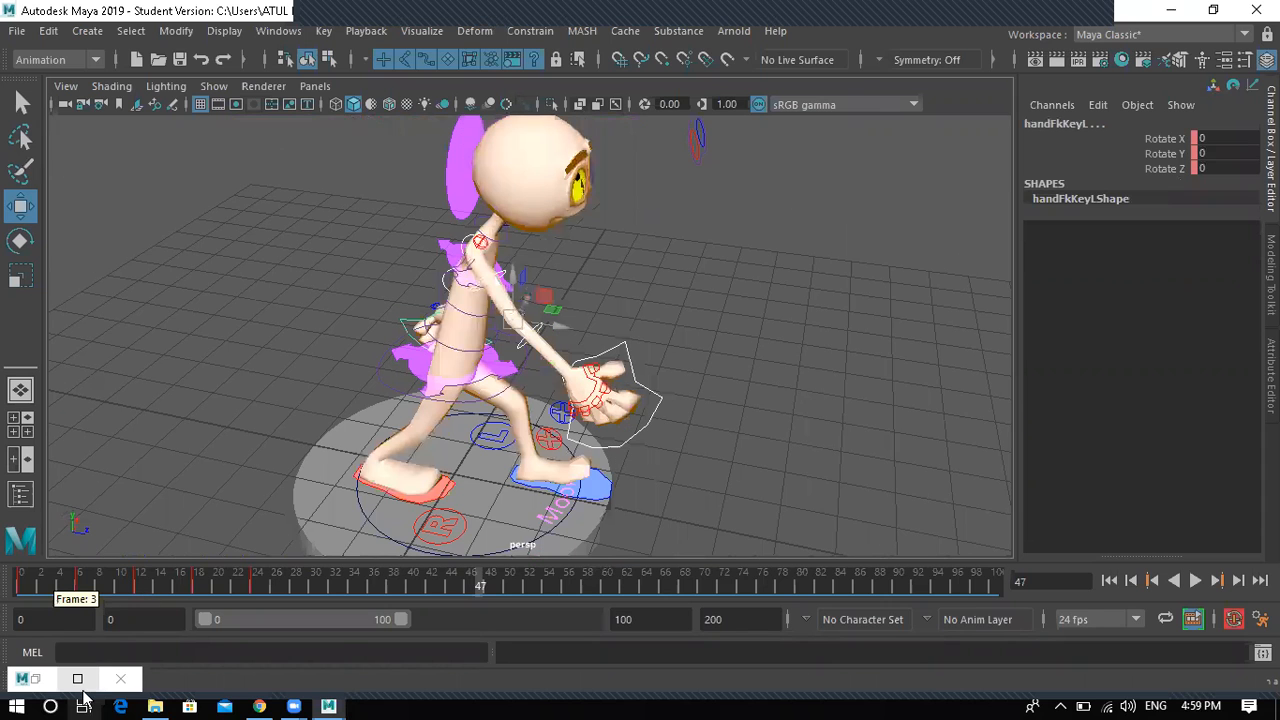
- Select all keys of the arm FK controls in the Graph Editor, apply auto tangents and set post-infinity to cycle with offset
left_click(35, 679)
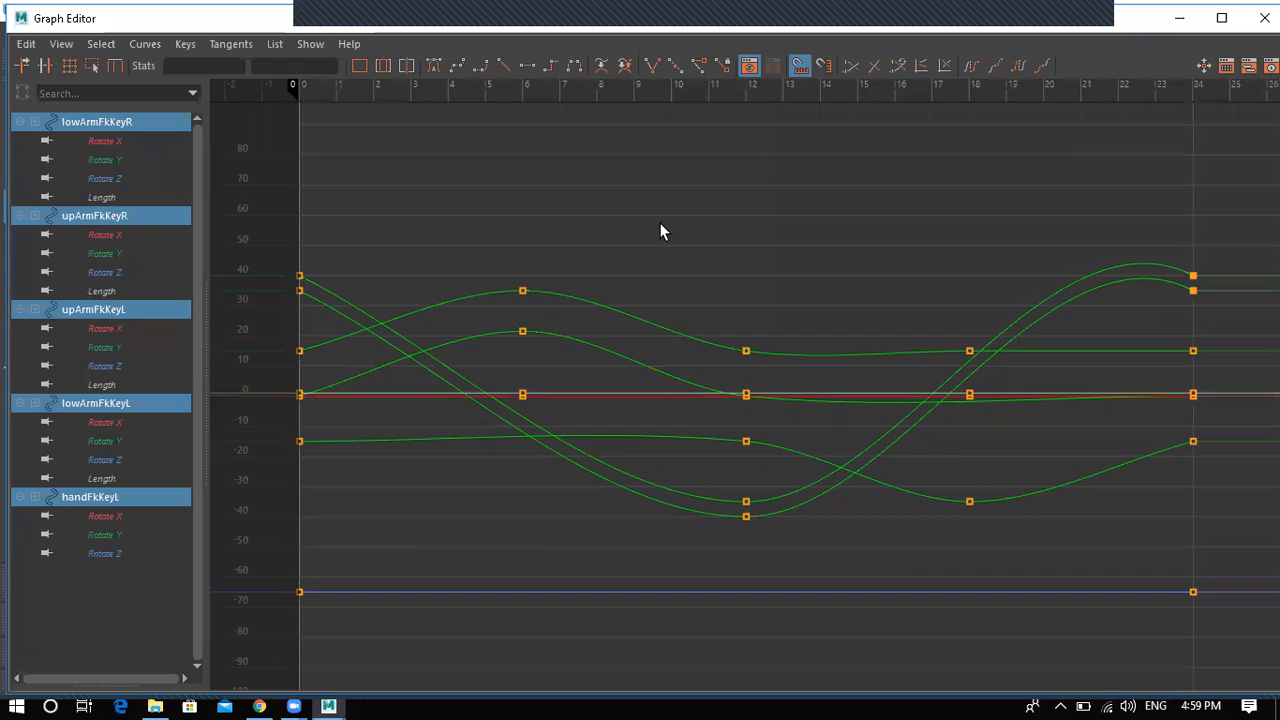
key("a")
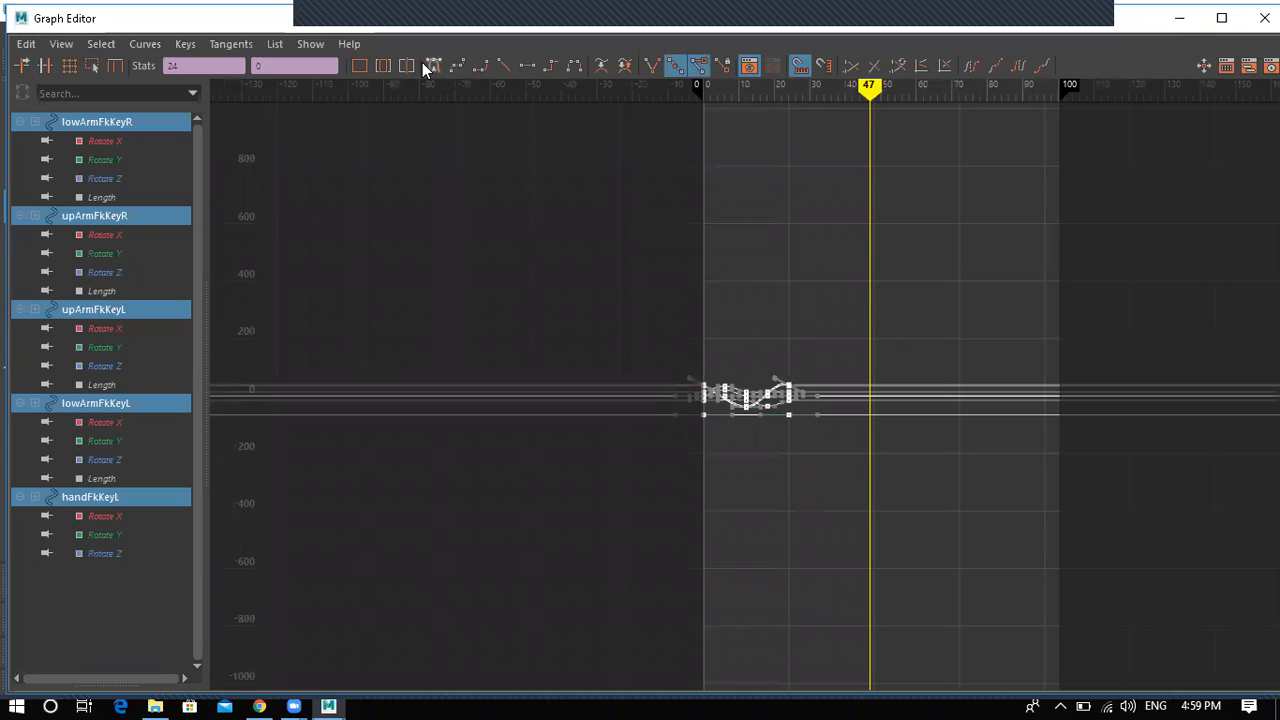
left_click(433, 66)
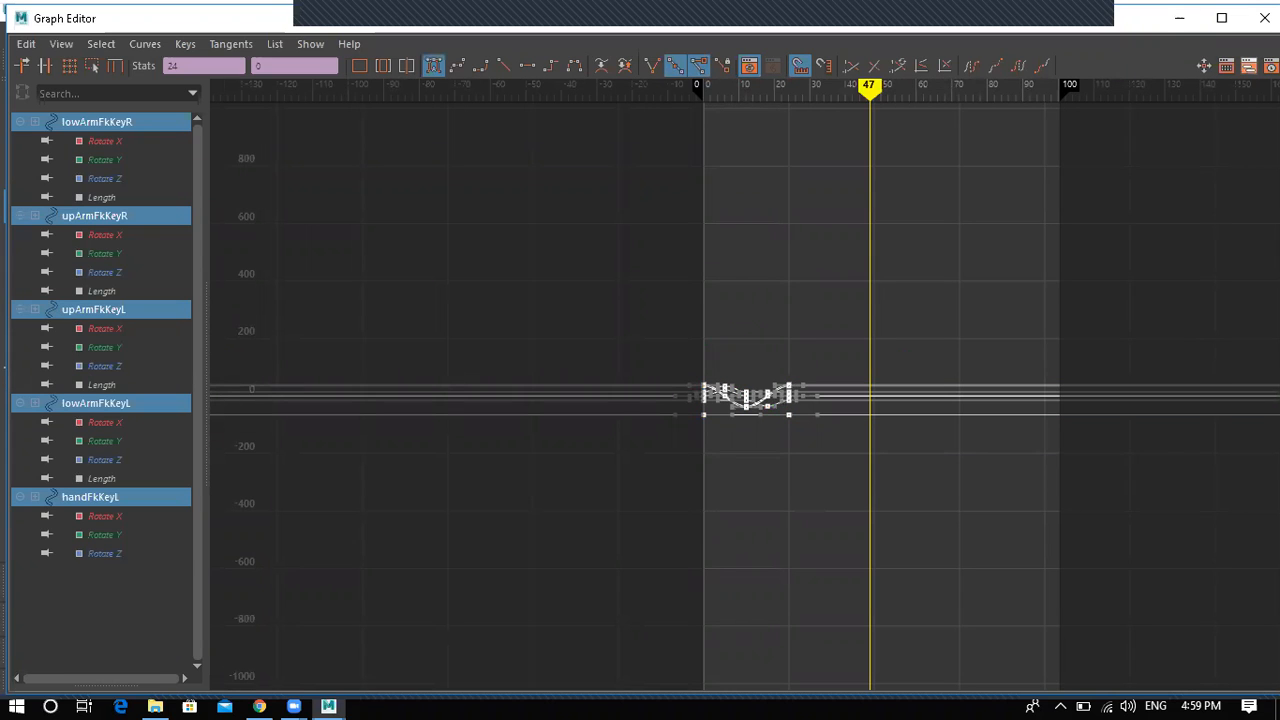
left_click(1040, 66)
left_click(1179, 18)
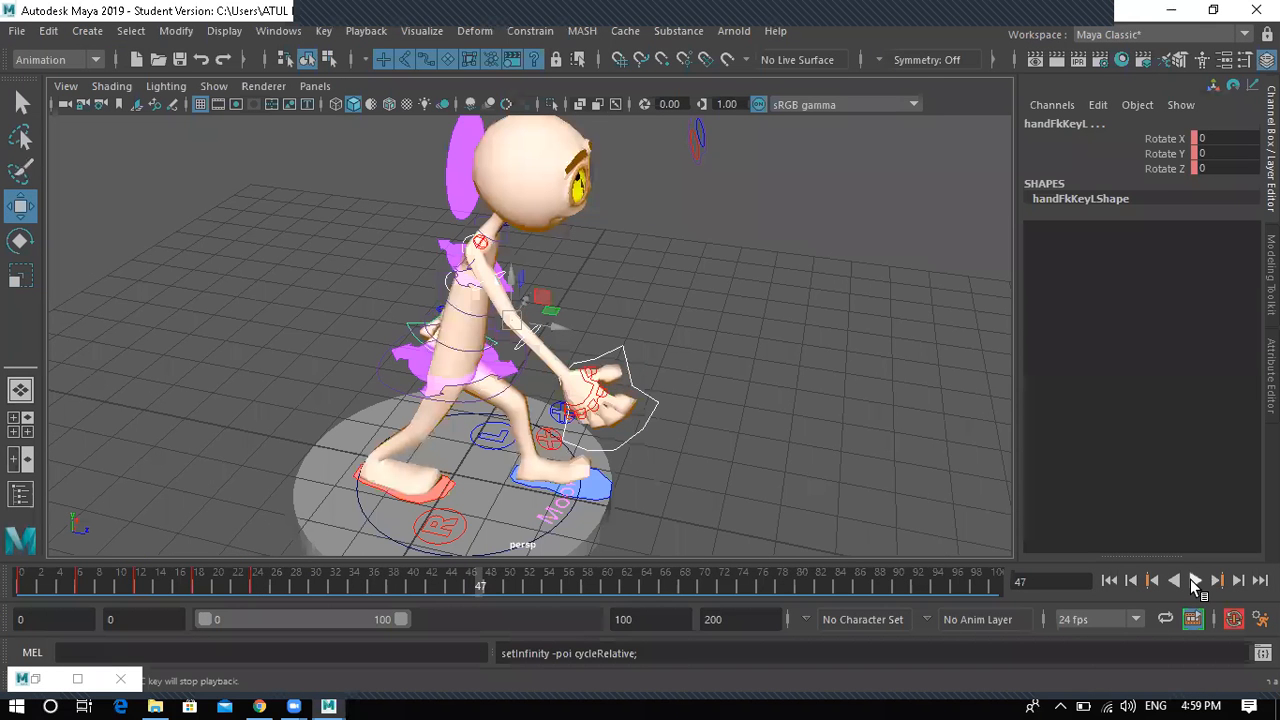
- Play the animation and check the cycling arms from several angles in the perspective view
left_click(1196, 581)
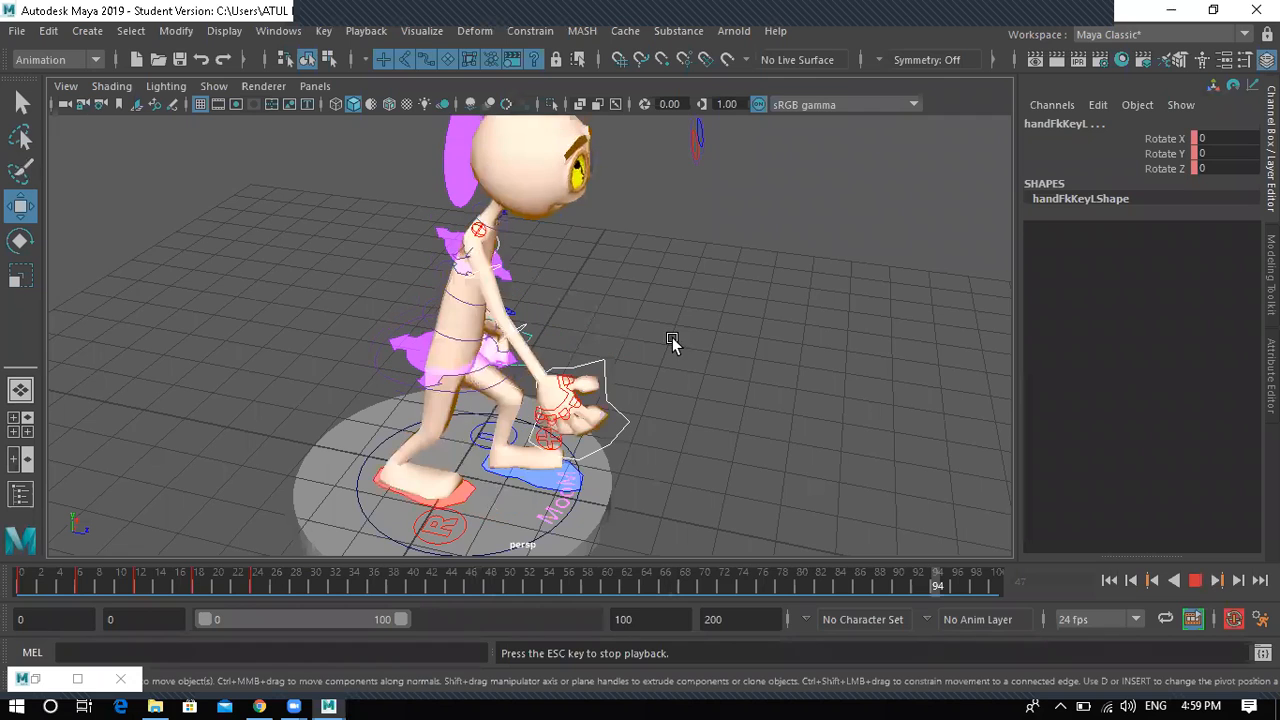
scroll(700, 350, "down", 5)
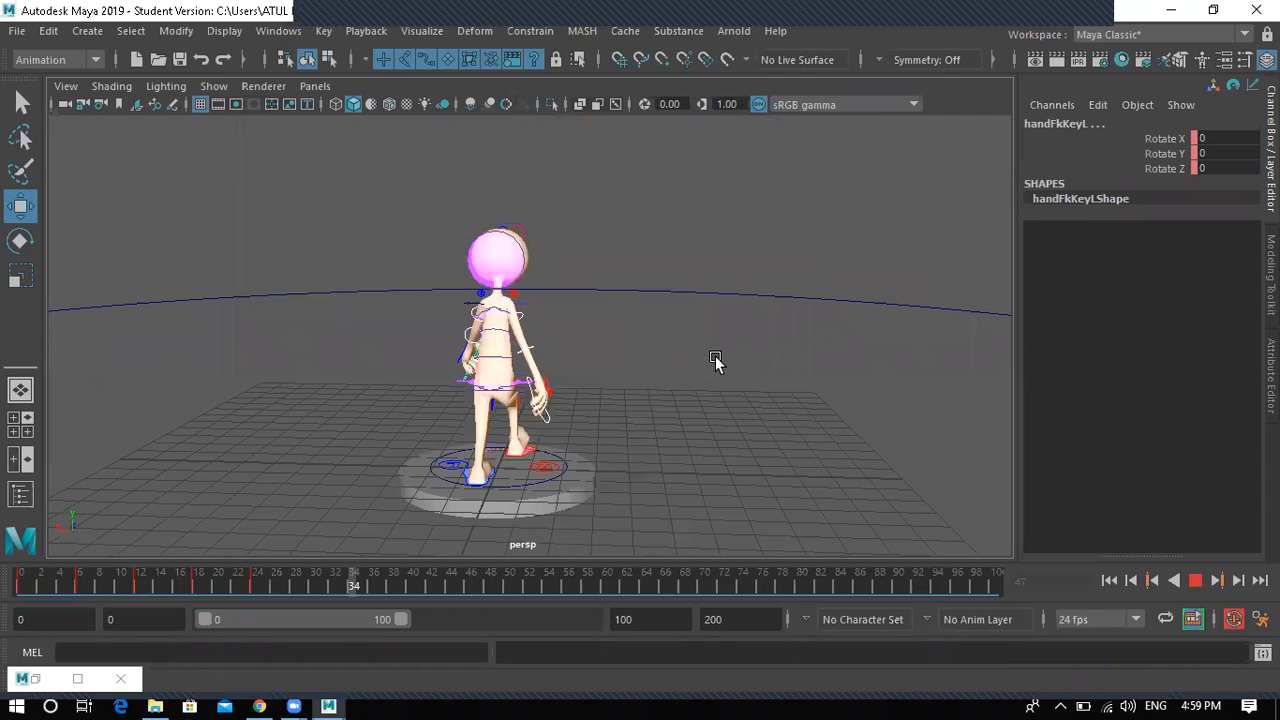
key("a")
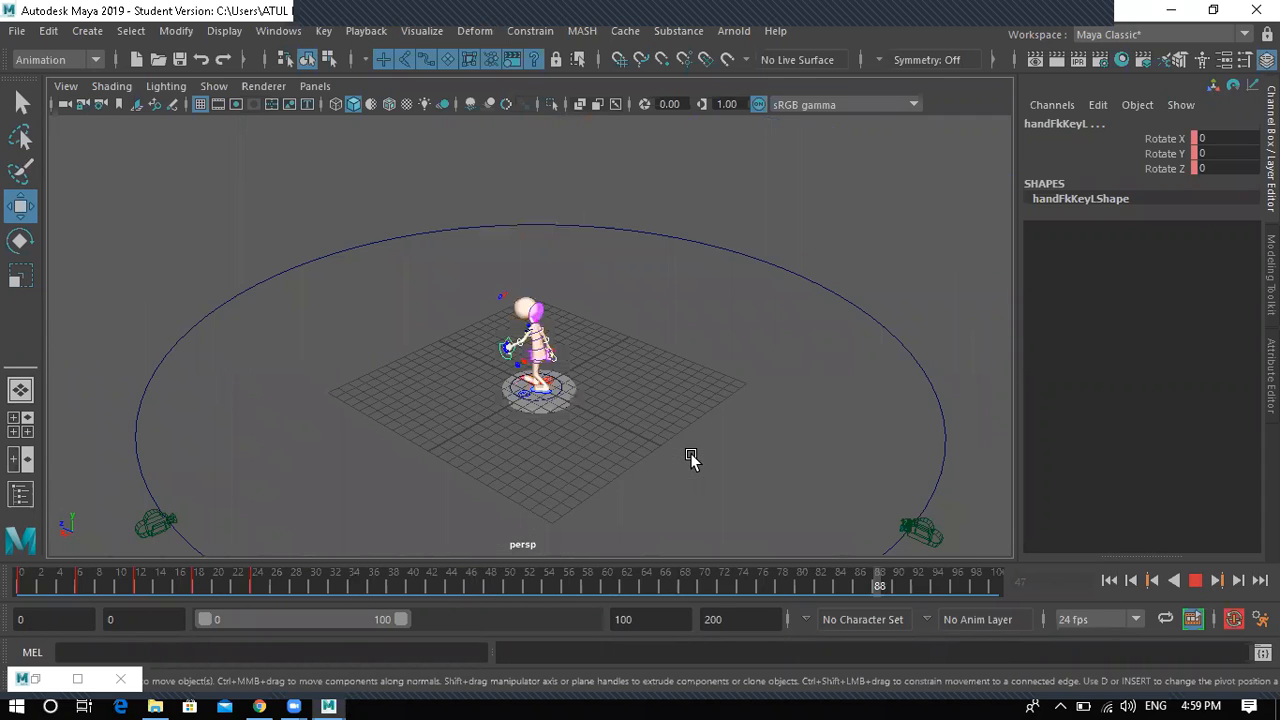
- Show camera1 in place of the side view, watch the walk through it full size, and stop playback
key("space")
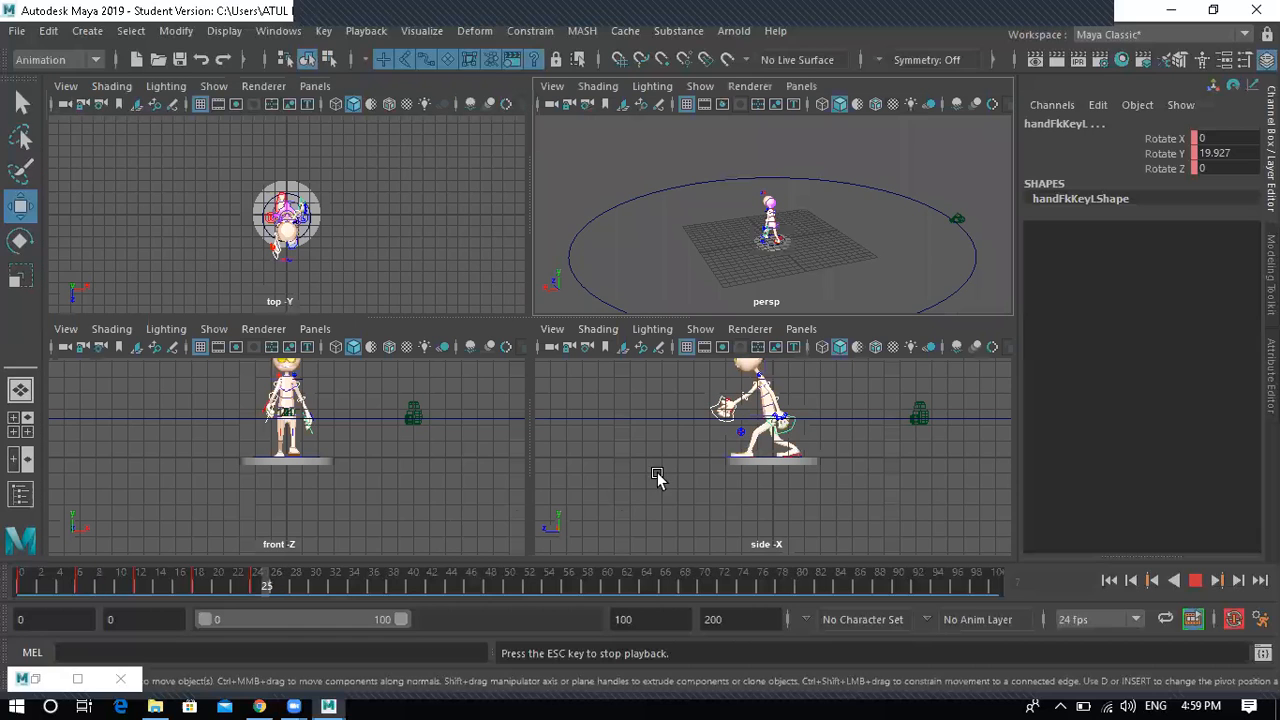
left_click(801, 329)
mouse_move(948, 345)
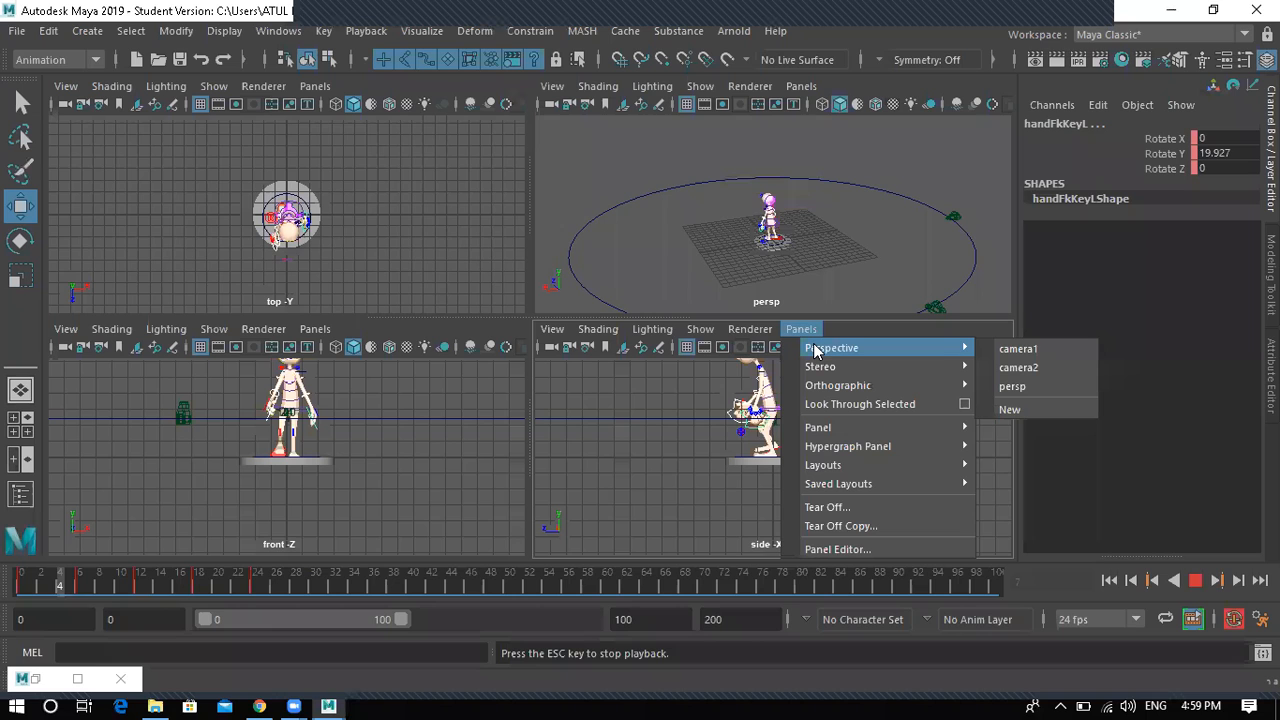
left_click(1005, 349)
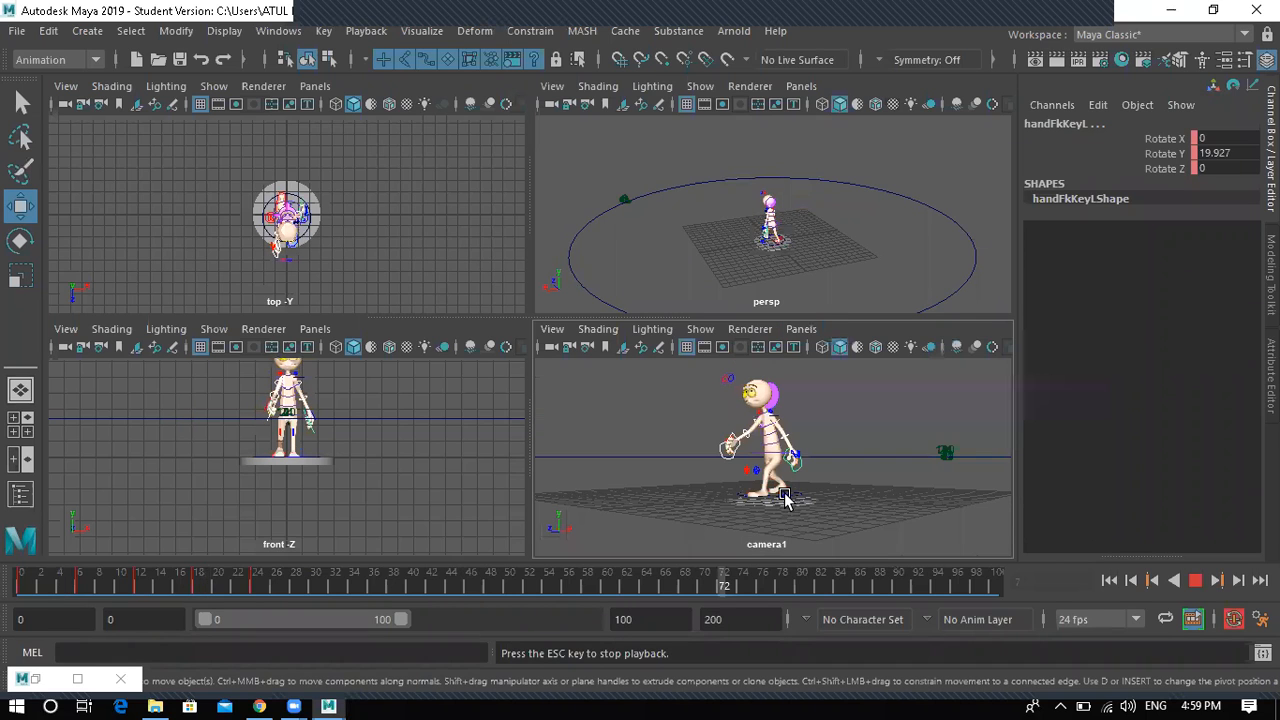
key("space")
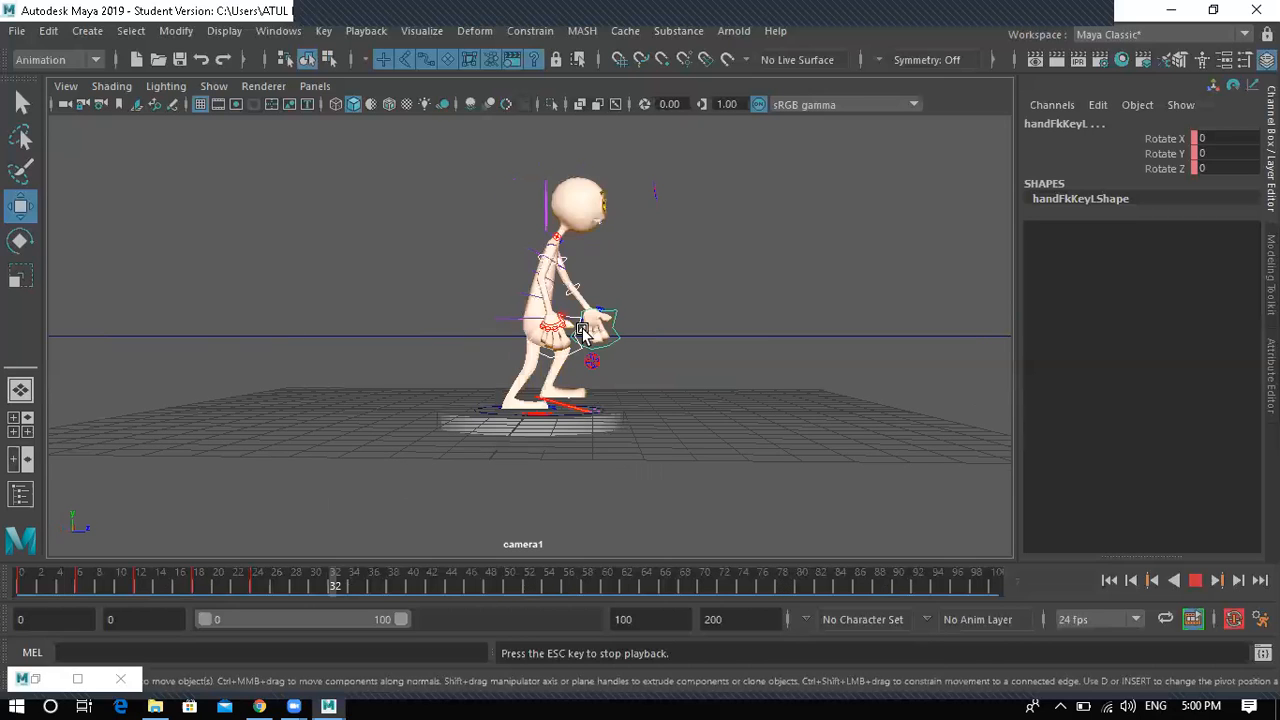
key("Escape")
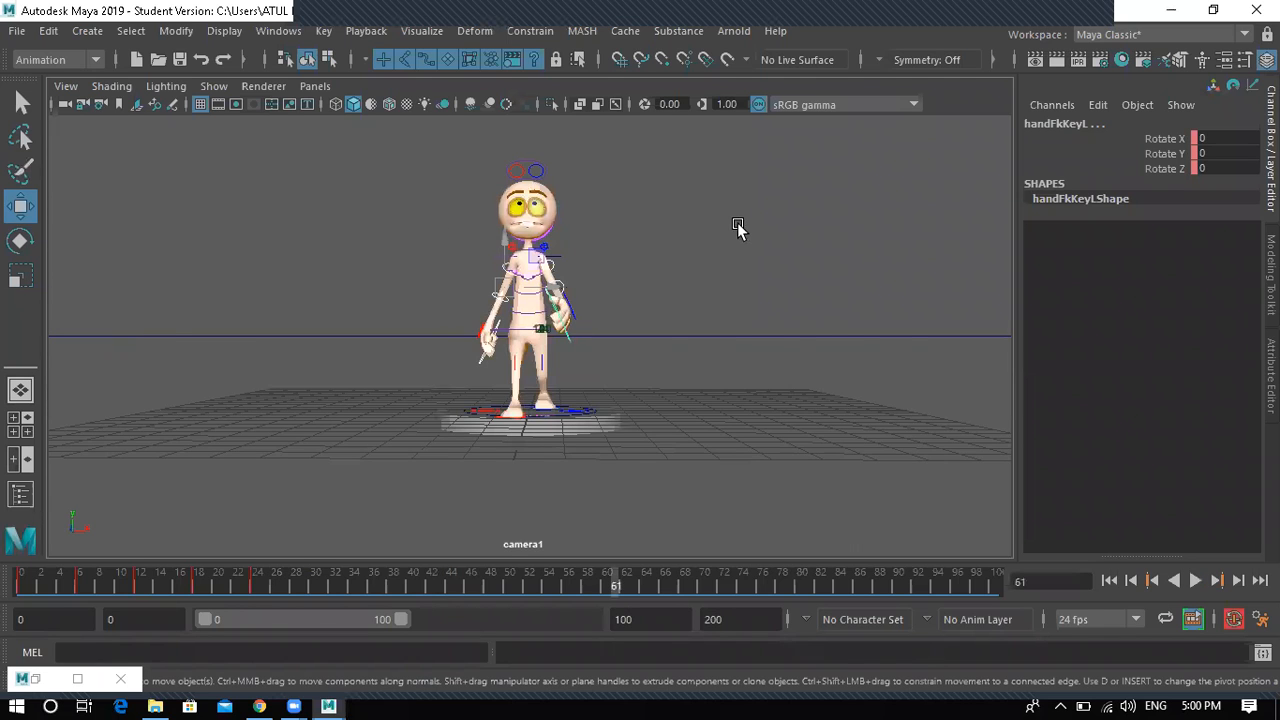
- Return to the full-size perspective view and select the body control around the hips
key("space")
key("space")
scroll(515, 449, "up", 6)
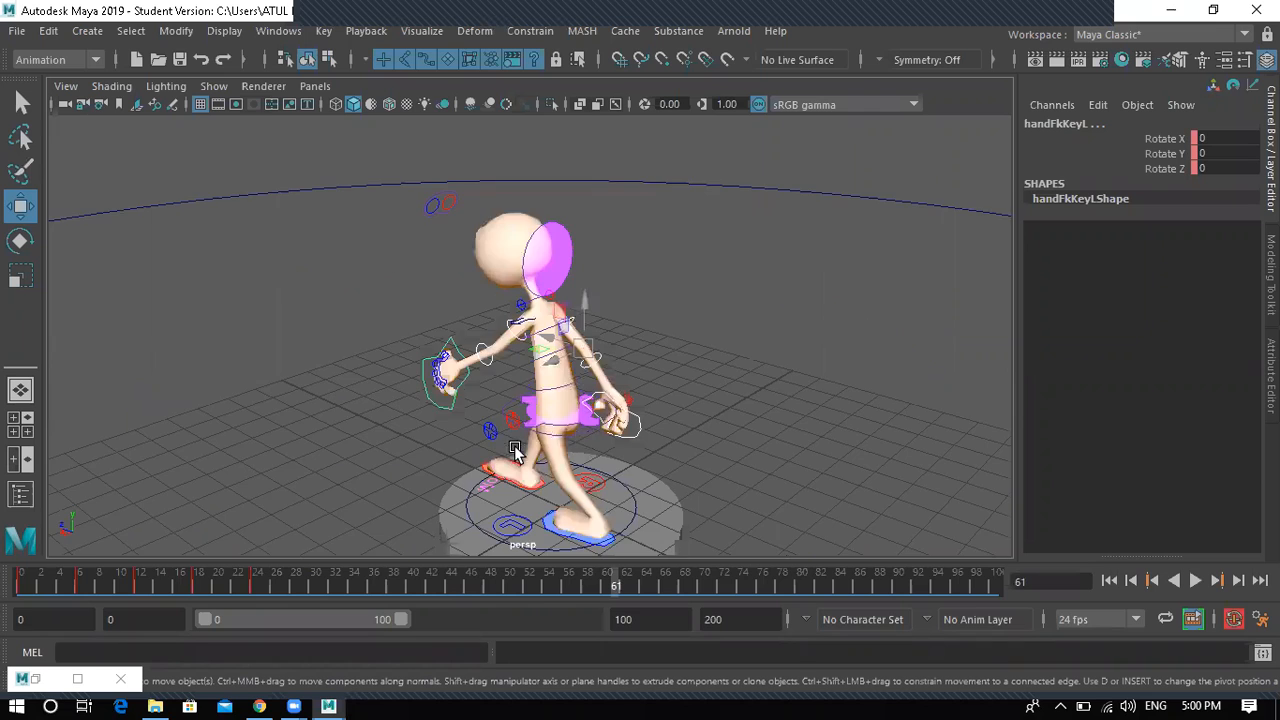
left_click_drag(582, 436, 612, 425, "alt")
left_click(612, 425)
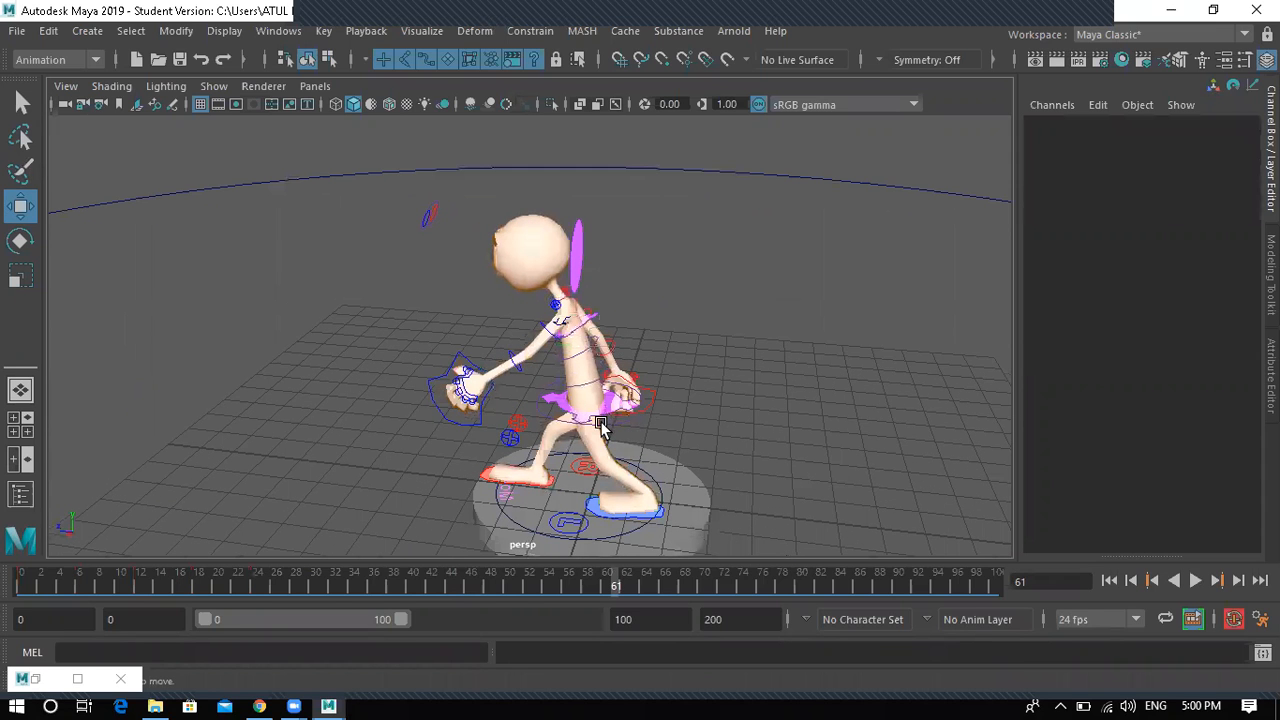
- At frame 6, lean the body control forward to about 19.6 in Rotate X and key it
left_click(79, 592)
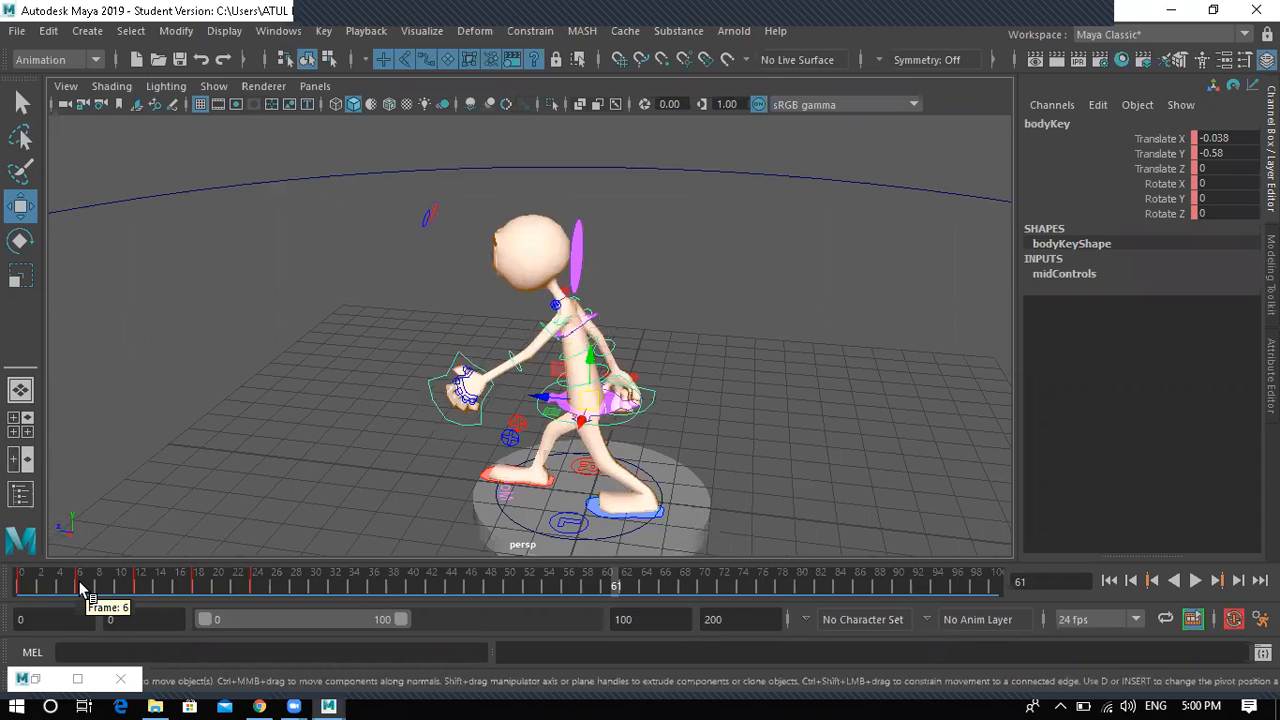
key("alt+v")
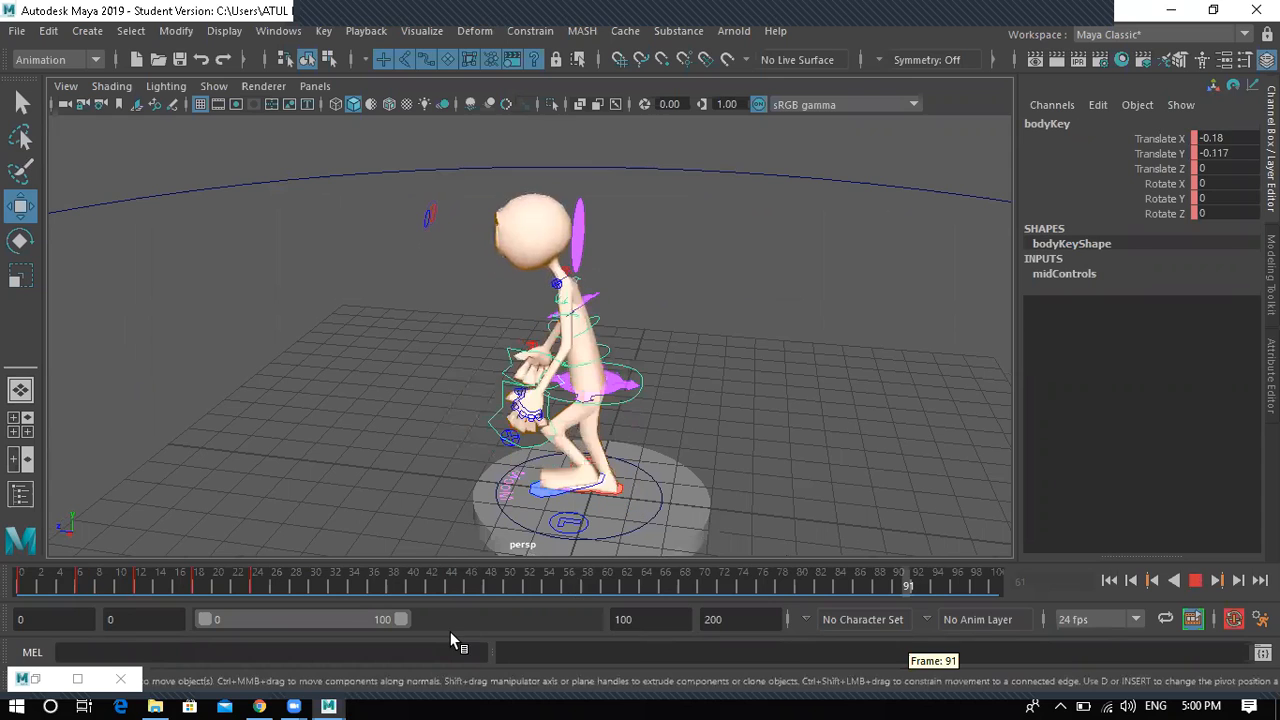
key("alt+v")
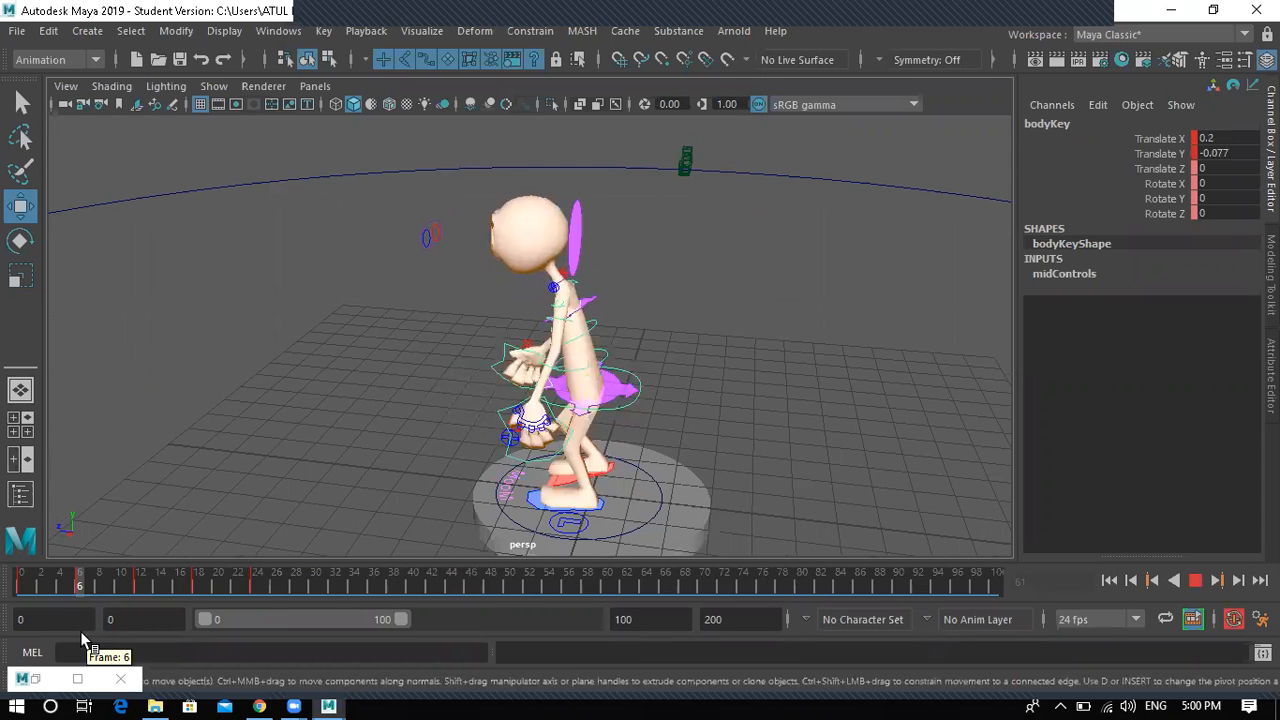
key("e")
left_click_drag(520, 415, 614, 344, "alt")
key("s")
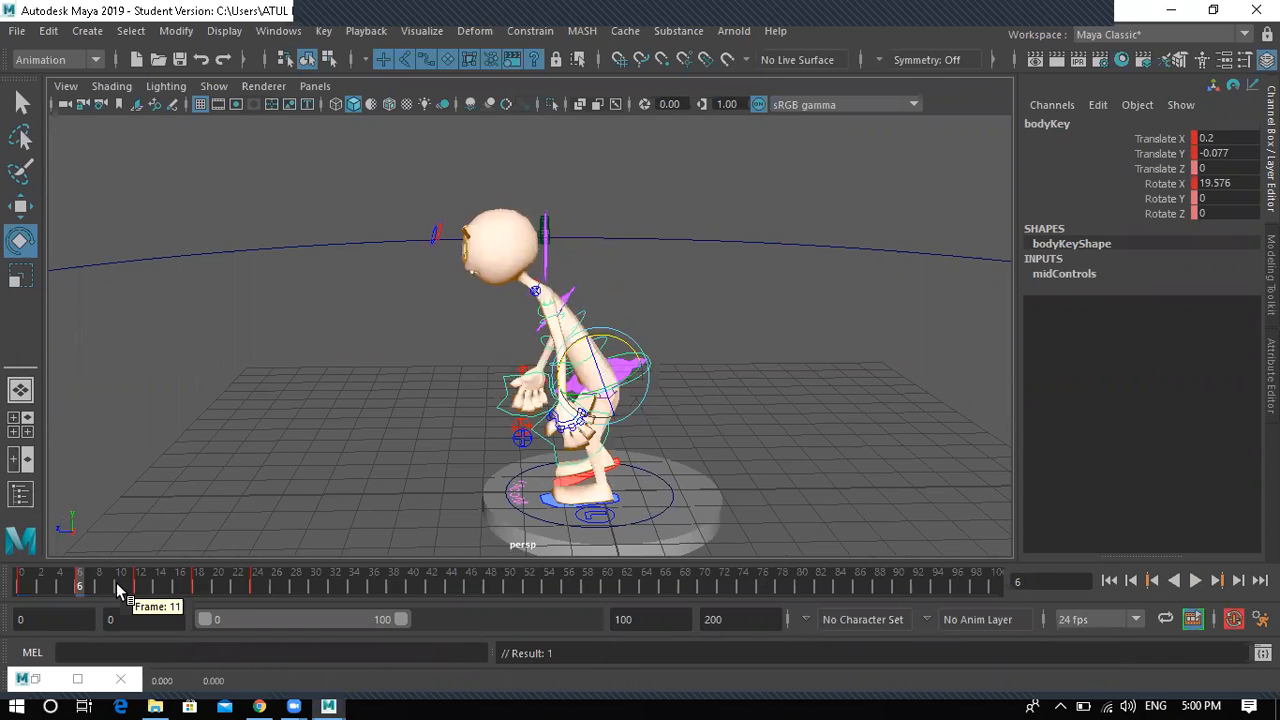
- At frame 18, lean the body control forward to about 22.4 in Rotate X and key it
key("alt+v")
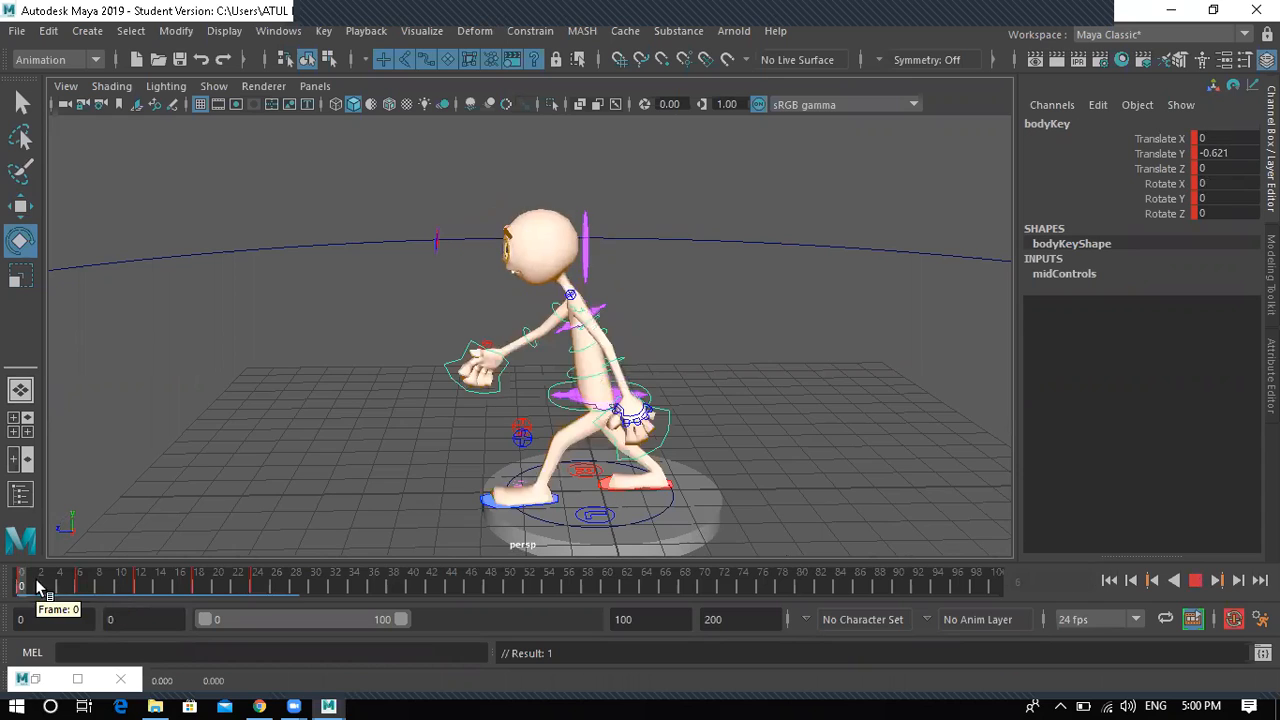
left_click(200, 577)
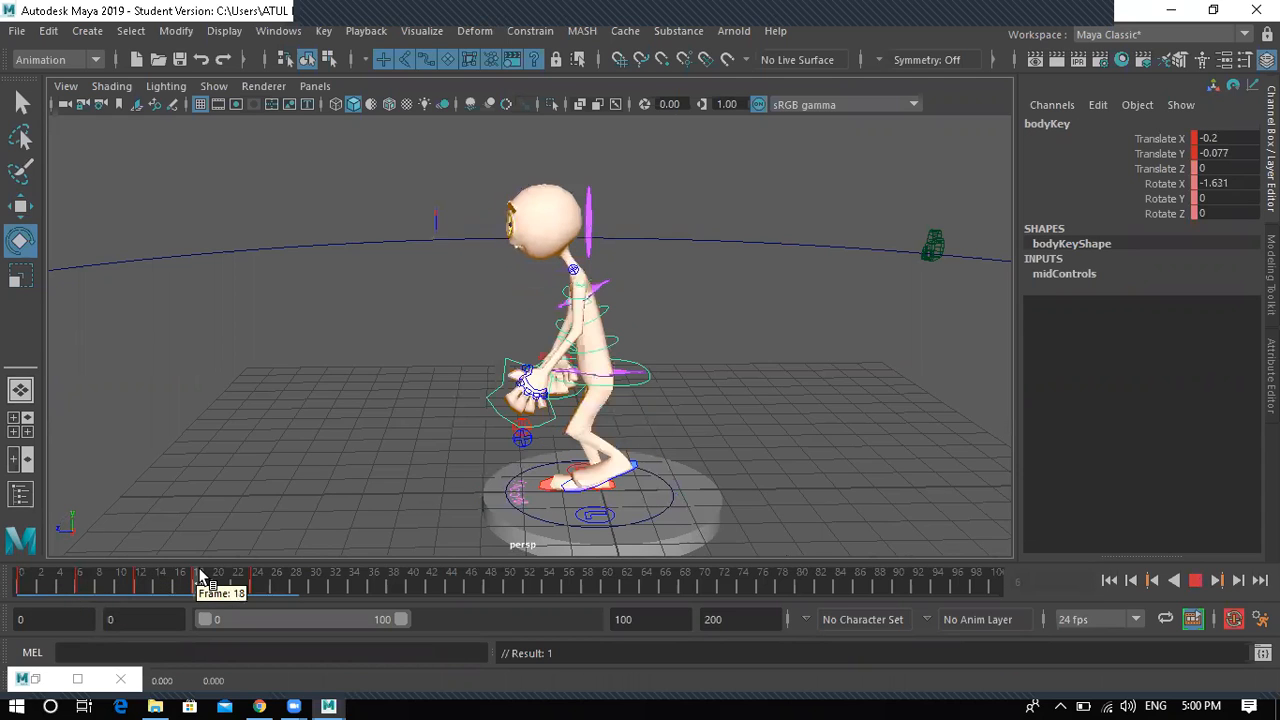
left_click_drag(580, 340, 570, 350)
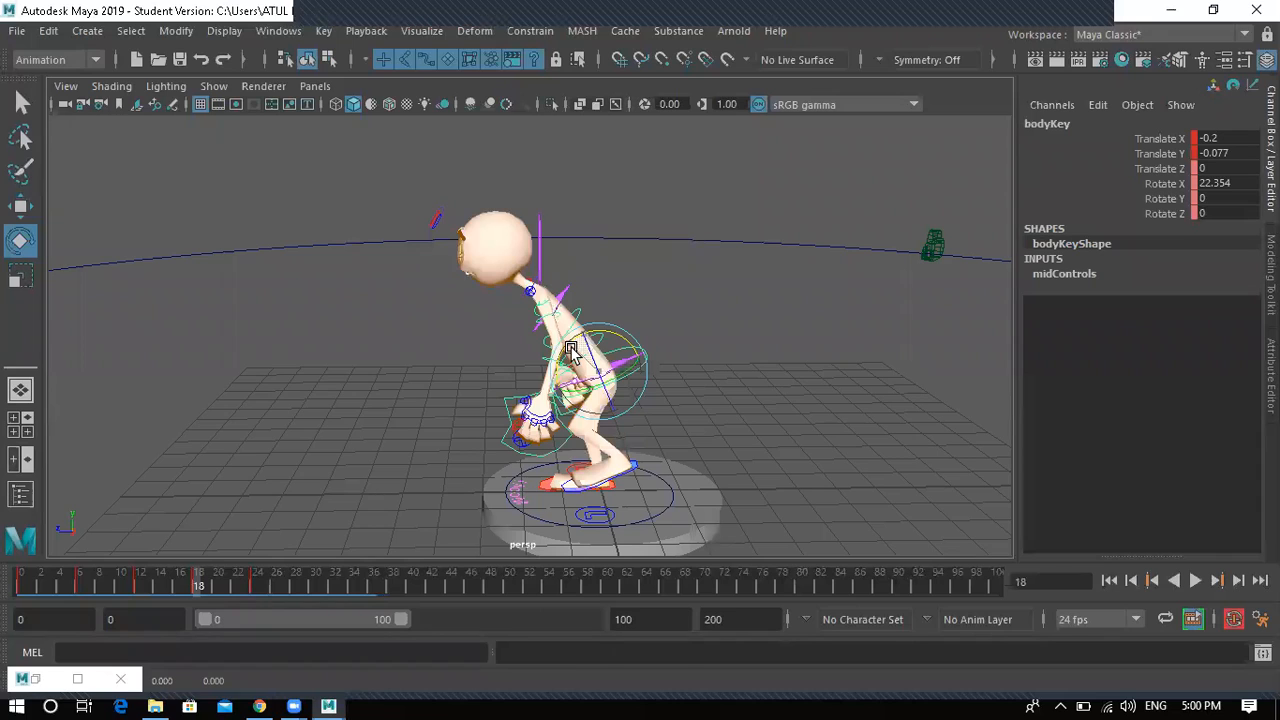
key("s")
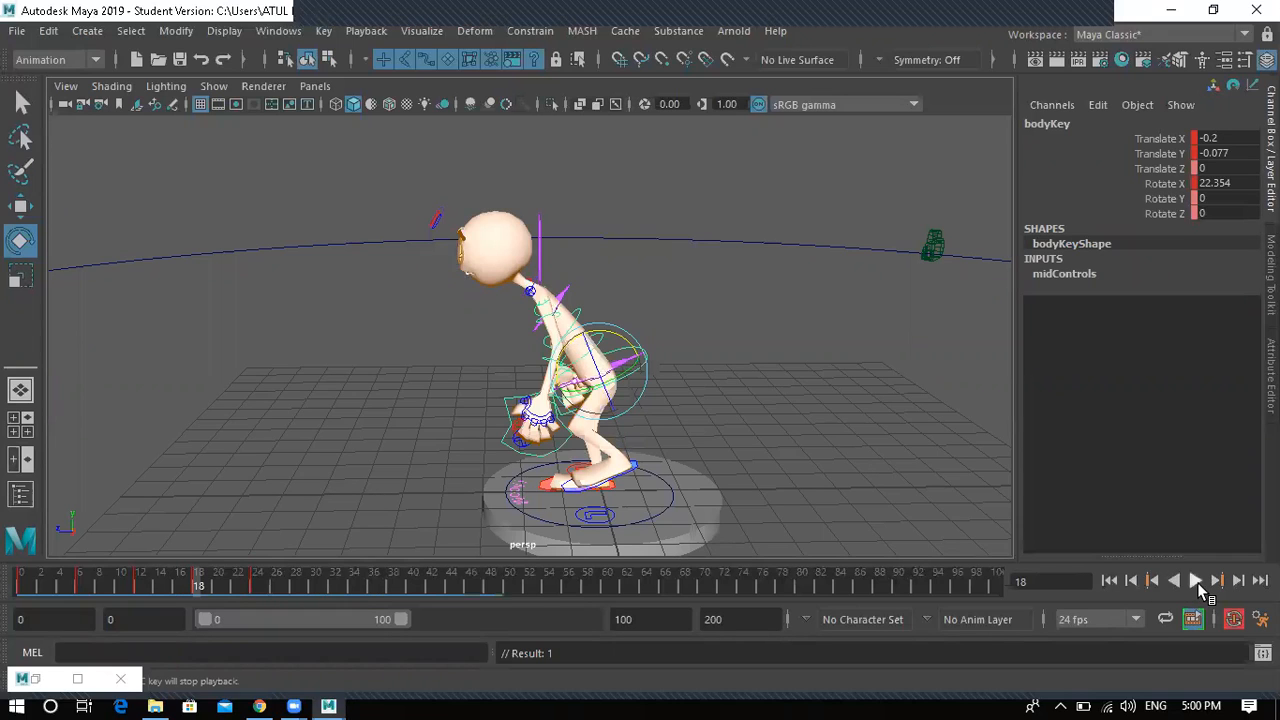
- Play the walk and check the body's forward lean from the front, then stop playback
left_click(1197, 582)
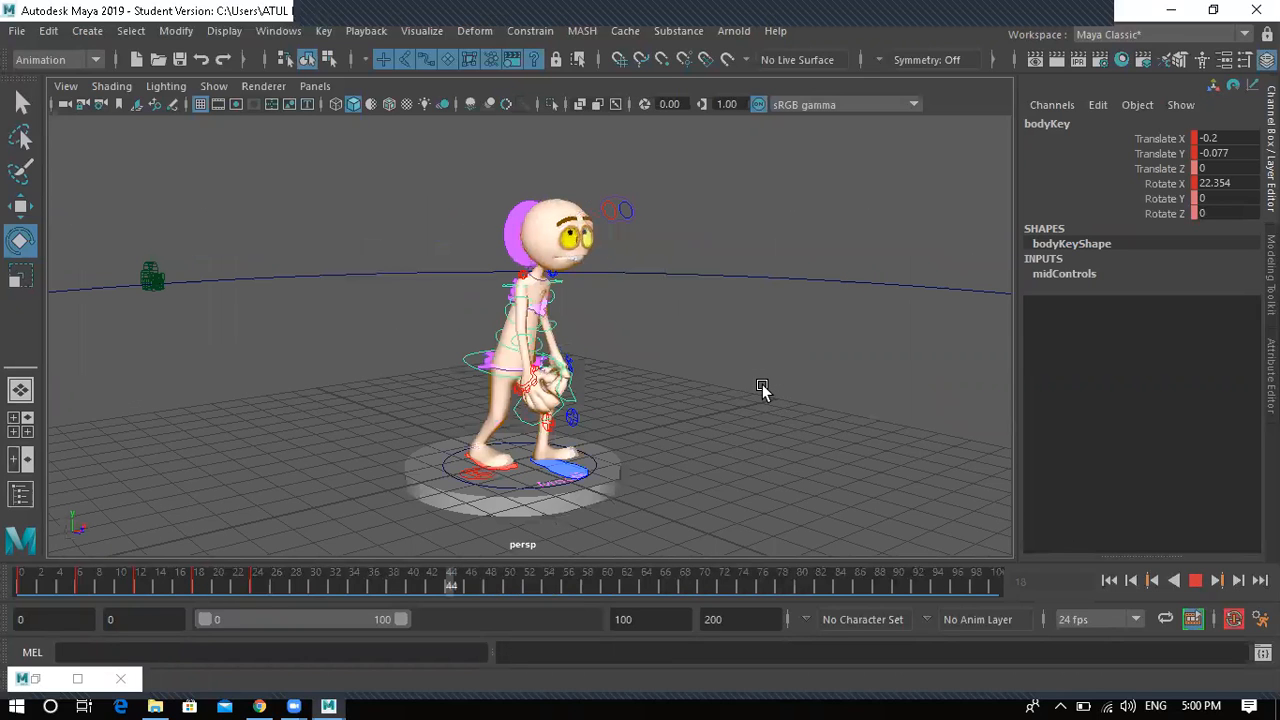
left_click_drag(762, 384, 543, 358, "alt")
key("alt+v")
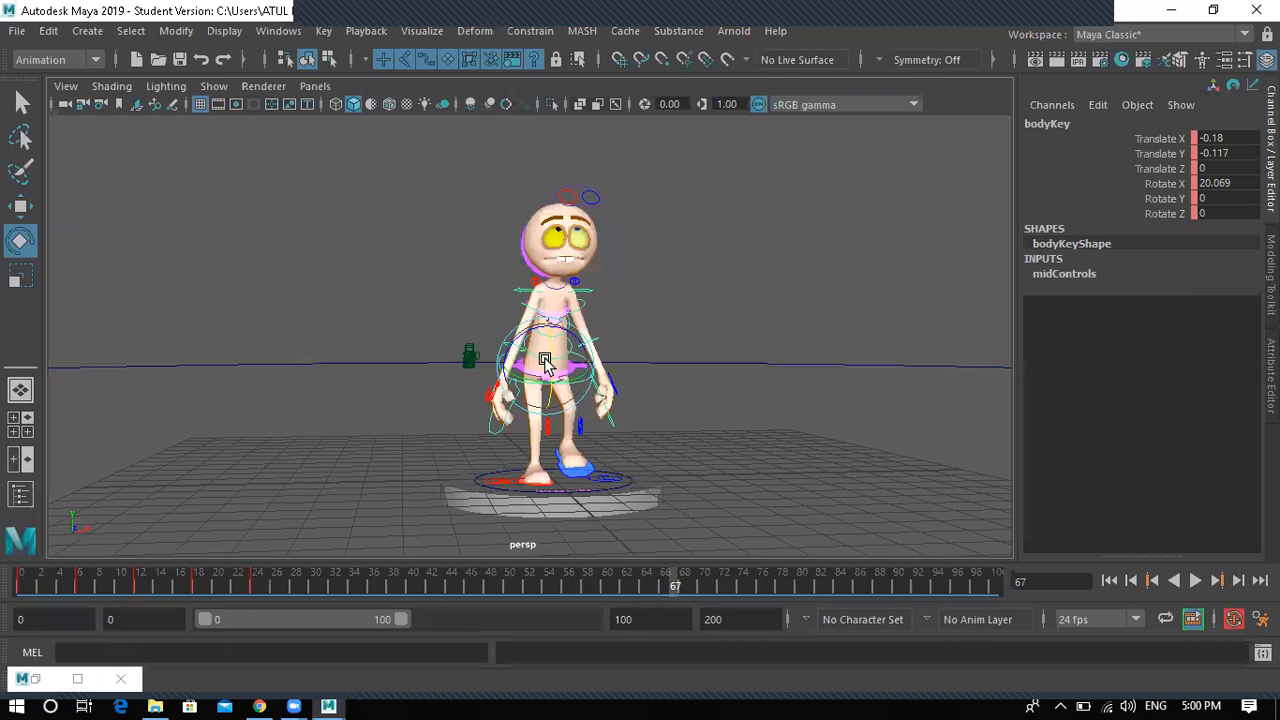
- Try to tilt the body control sideways at frame 6 as seen from the front, then deselect it
left_click_drag(518, 526, 500, 521, "alt")
left_click(78, 582)
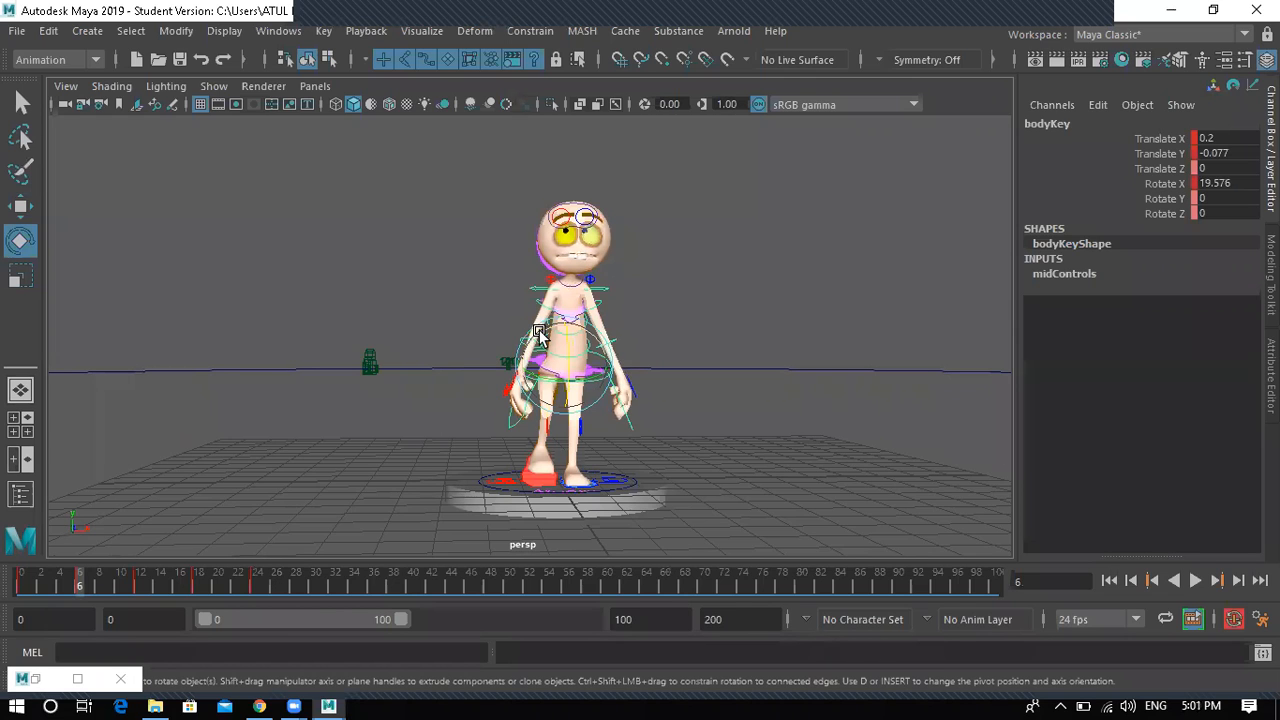
left_click_drag(538, 332, 538, 334)
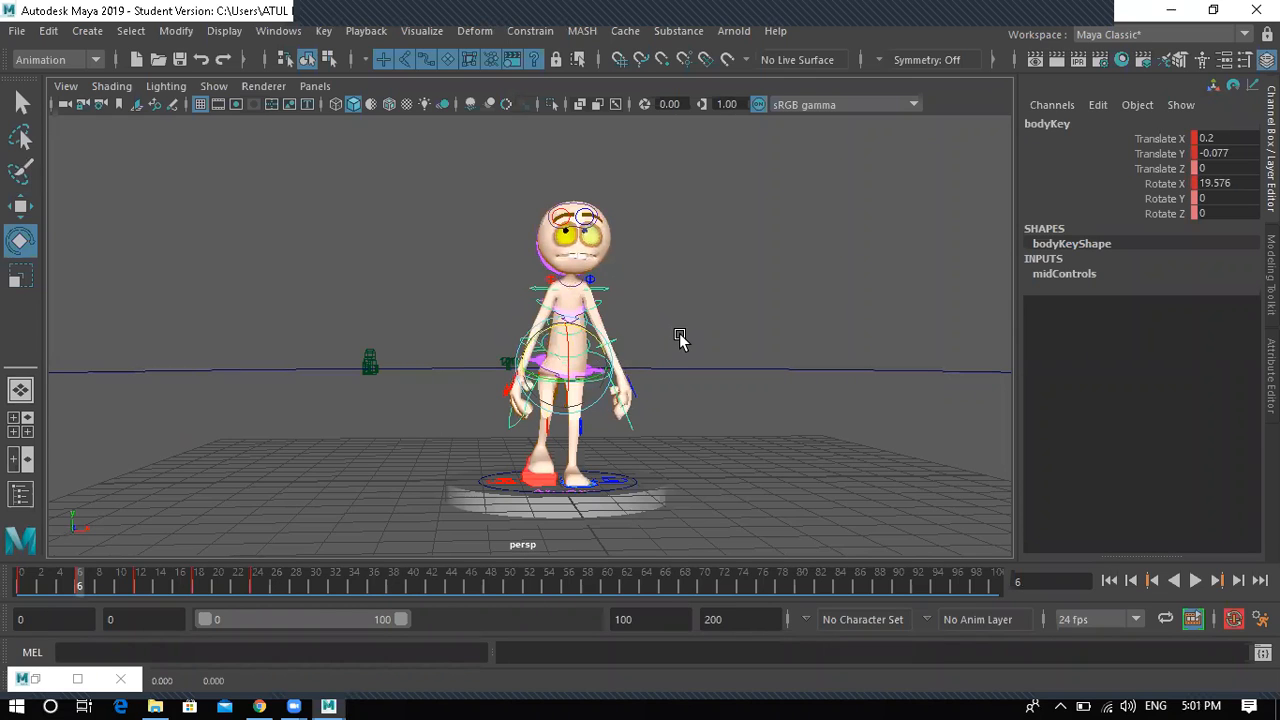
scroll(679, 333, "up", 3)
scroll(752, 300, "down", 3)
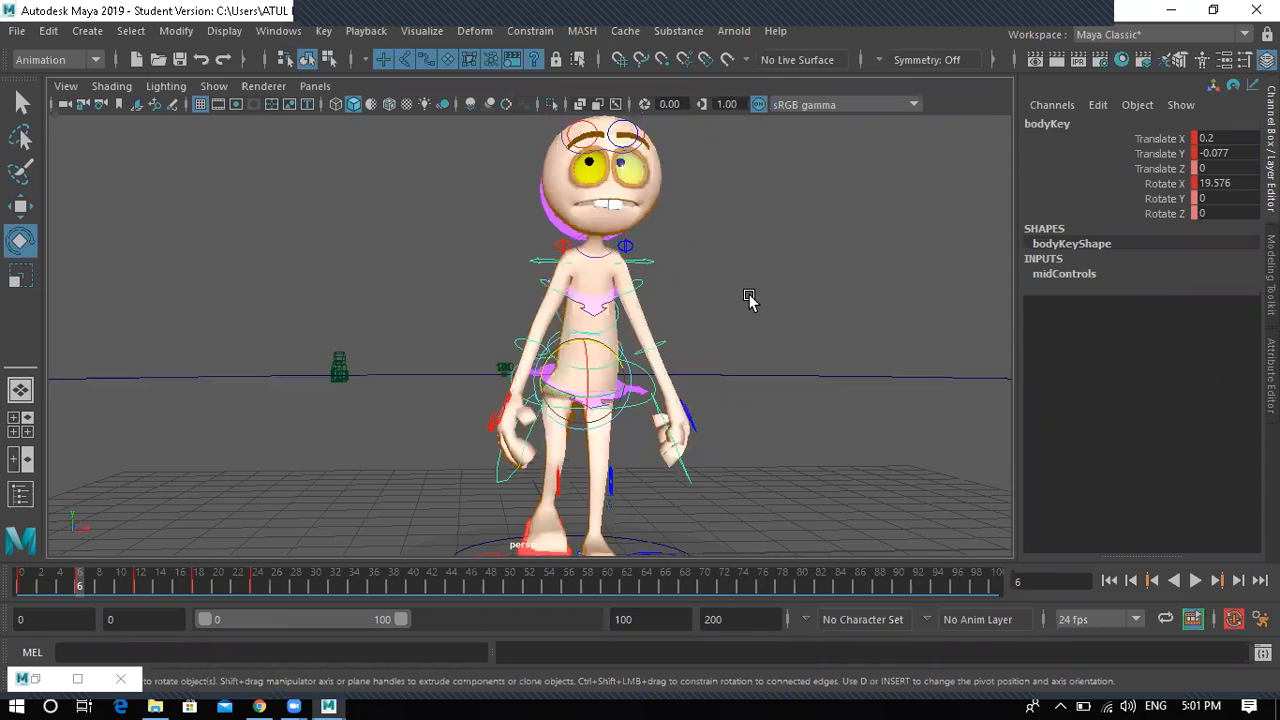
left_click(680, 330)
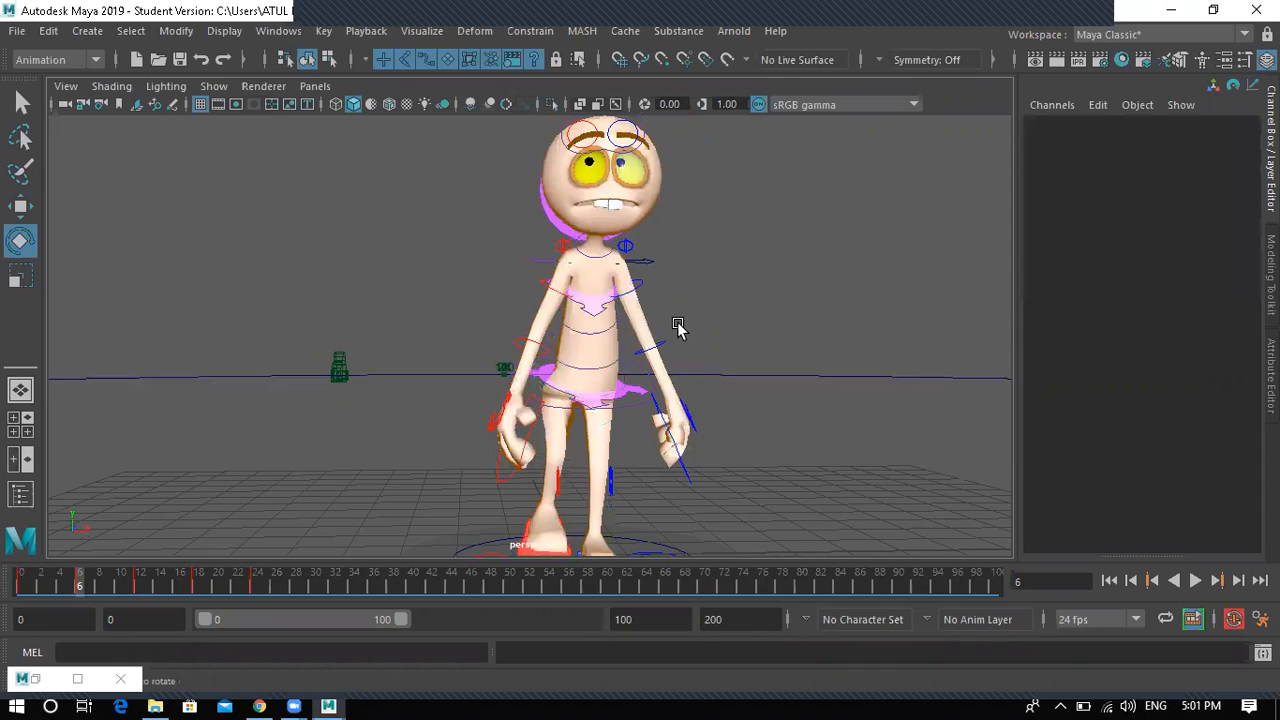
- Select the spineFk02Key and spineFk01Key controls together and key their rotation at frames 6, 12 and 18
left_click(612, 342)
key("w")
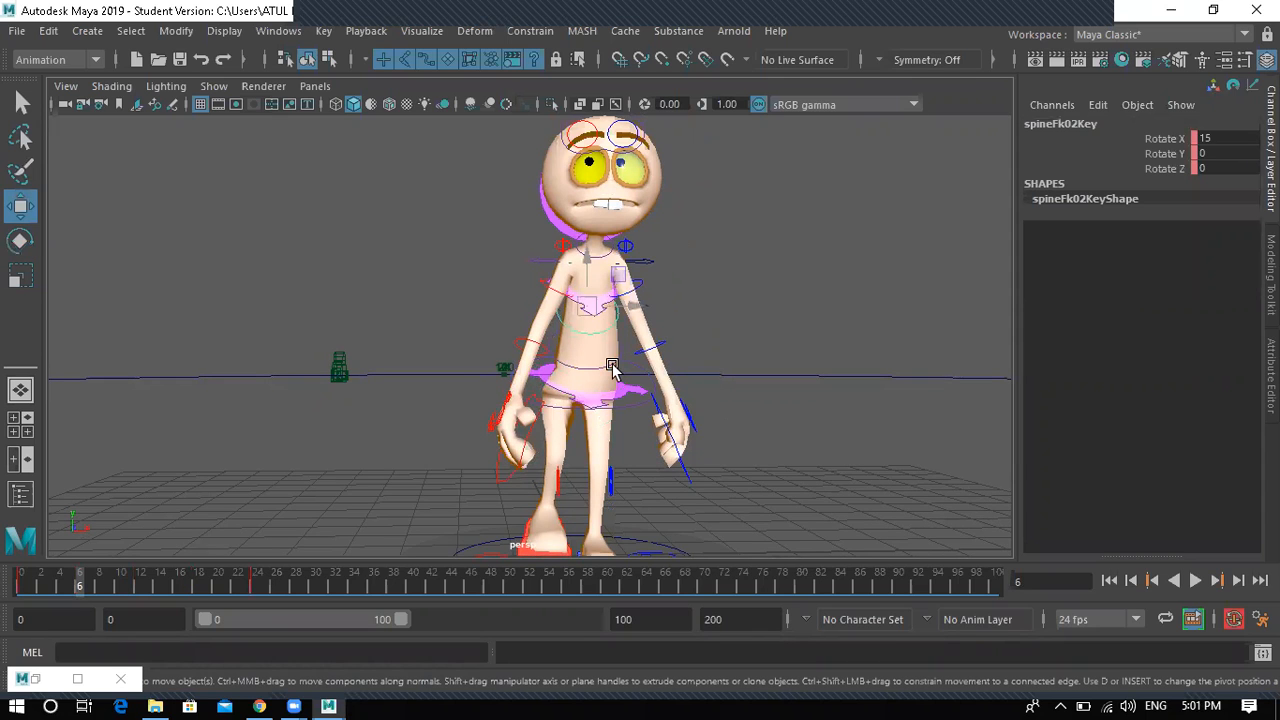
left_click(588, 388)
key("e")
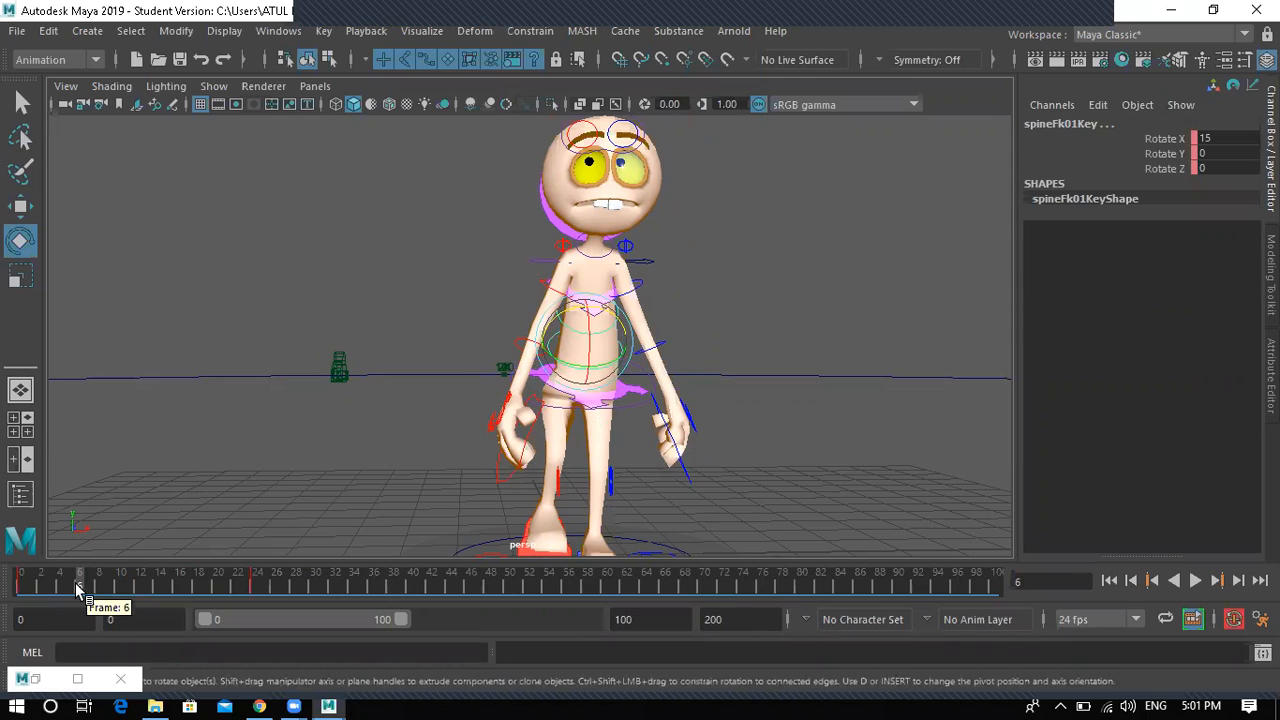
key("alt+v")
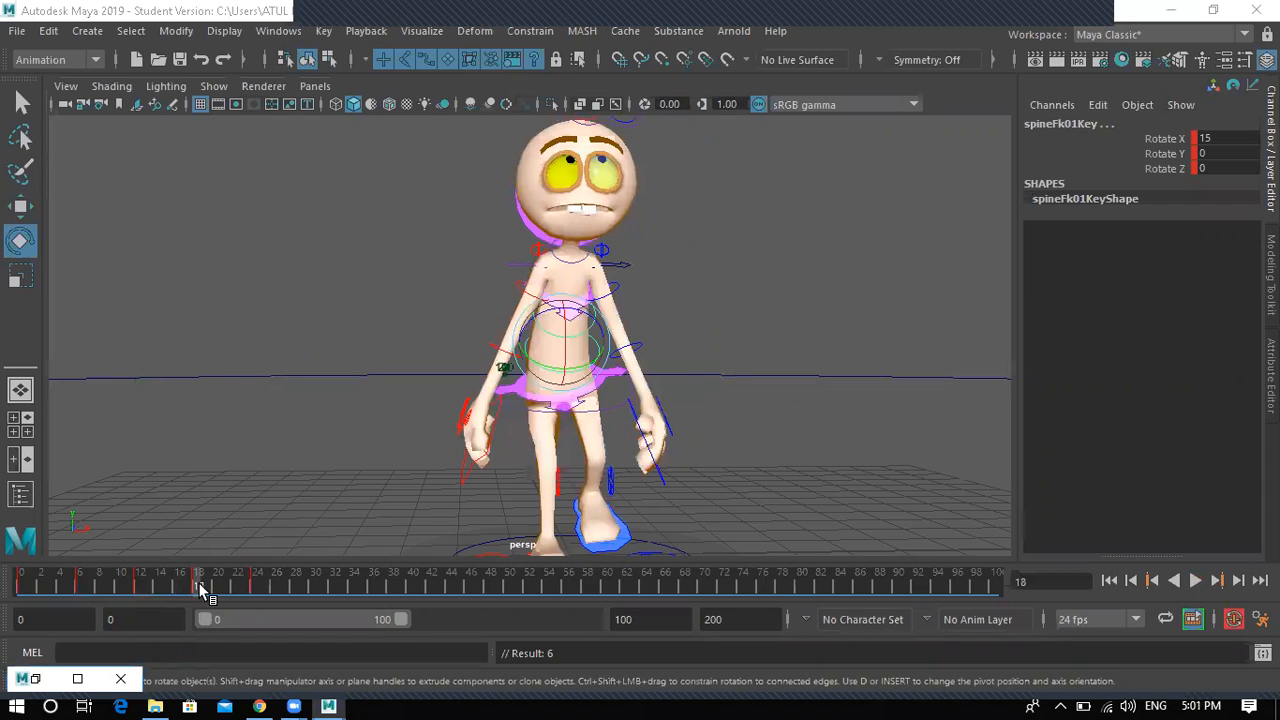
- Tilt the two selected spine controls sideways to about 3.36 in Rotate Z at frame 6 and about -2.5 at frame 18
left_click(82, 590)
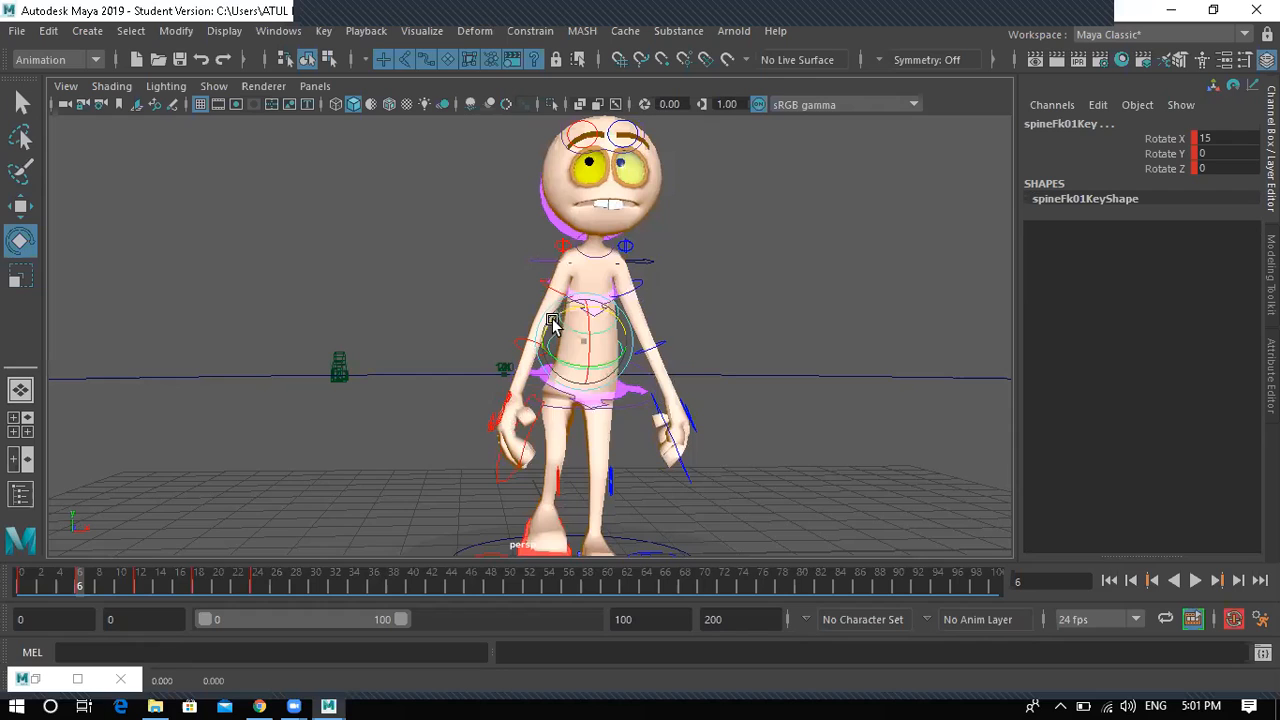
left_click_drag(557, 318, 552, 316)
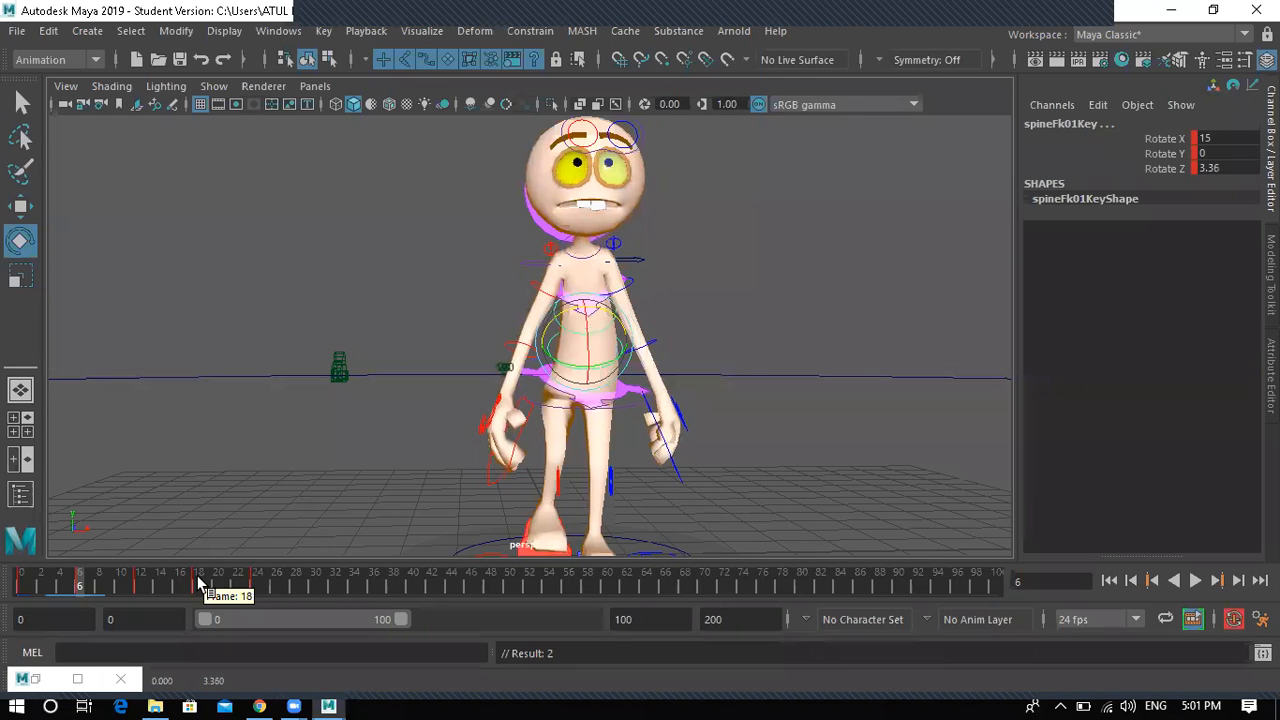
left_click(196, 586)
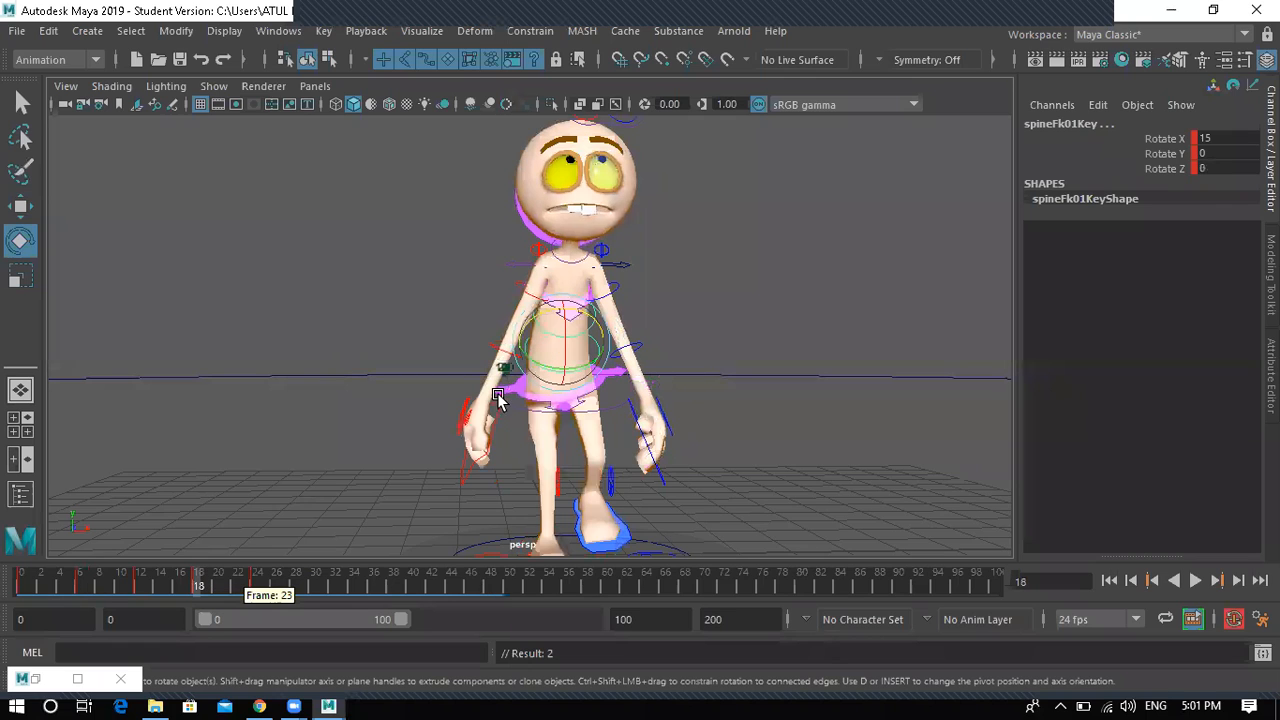
left_click_drag(539, 314, 534, 316)
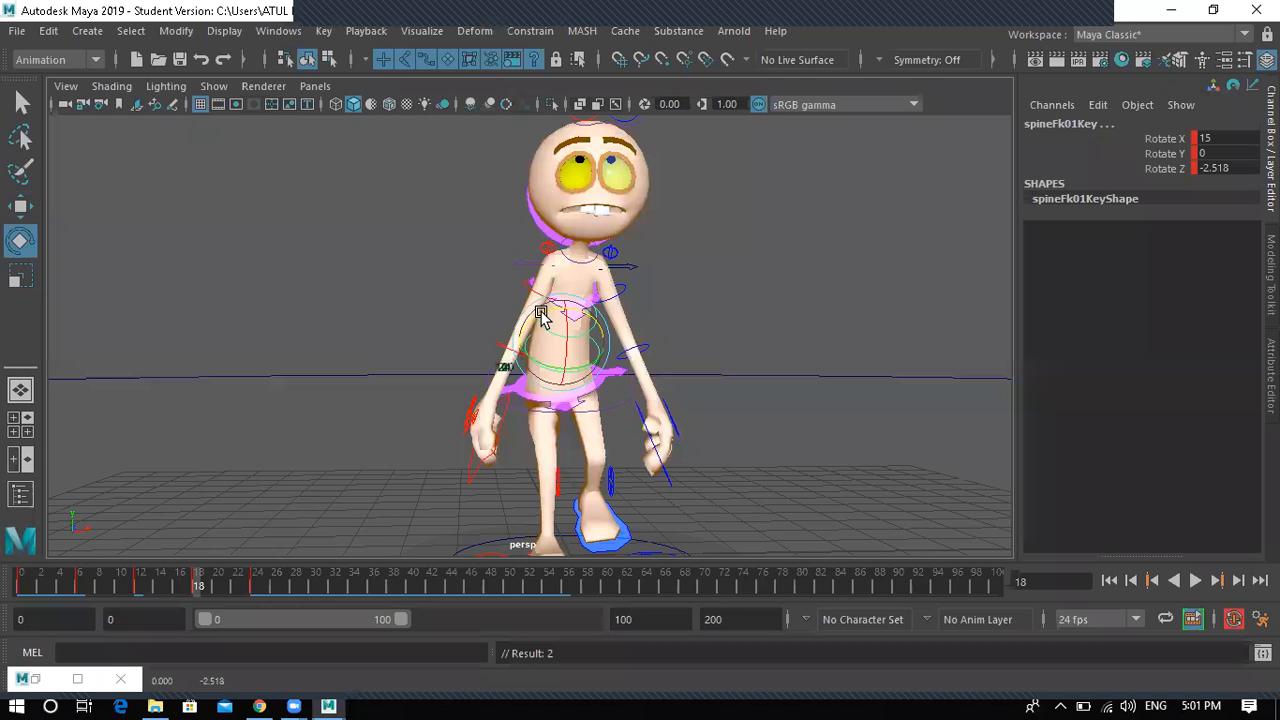
- Play the walk and check the spine's sideways tilt from several angles, then stop playback
left_click(1195, 581)
left_click_drag(456, 416, 406, 350, "alt")
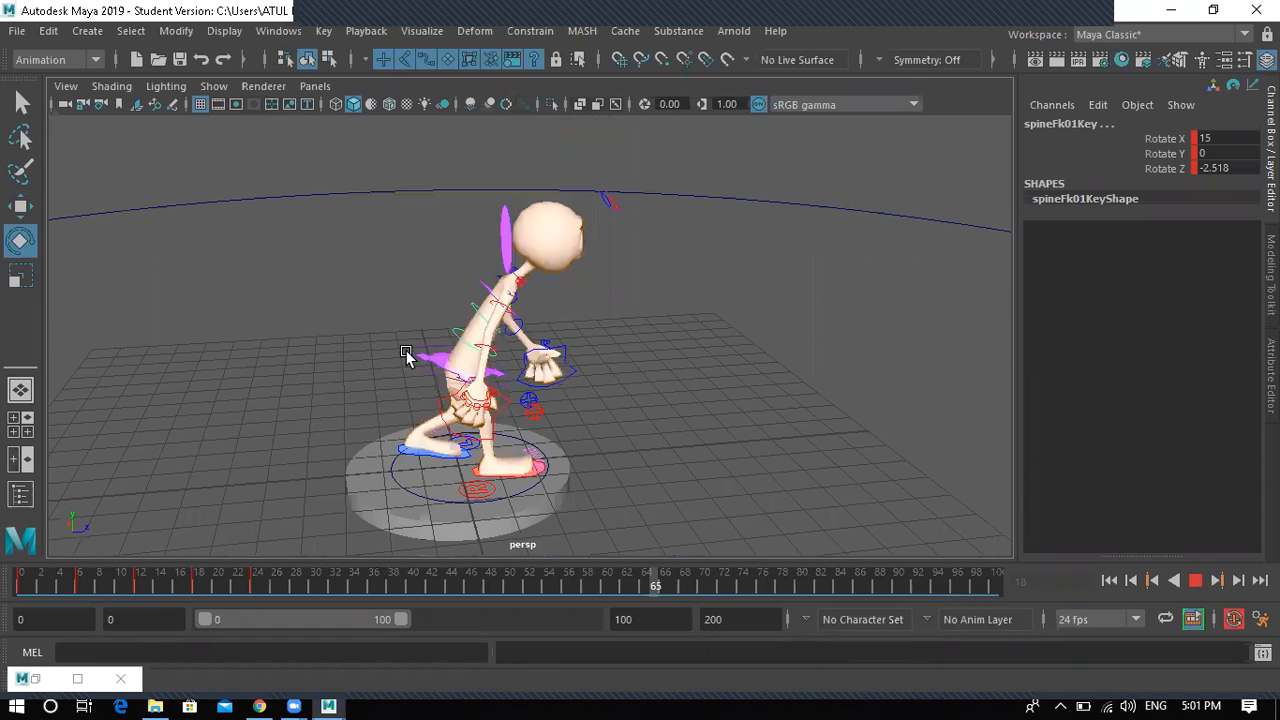
left_click_drag(557, 373, 616, 421, "alt")
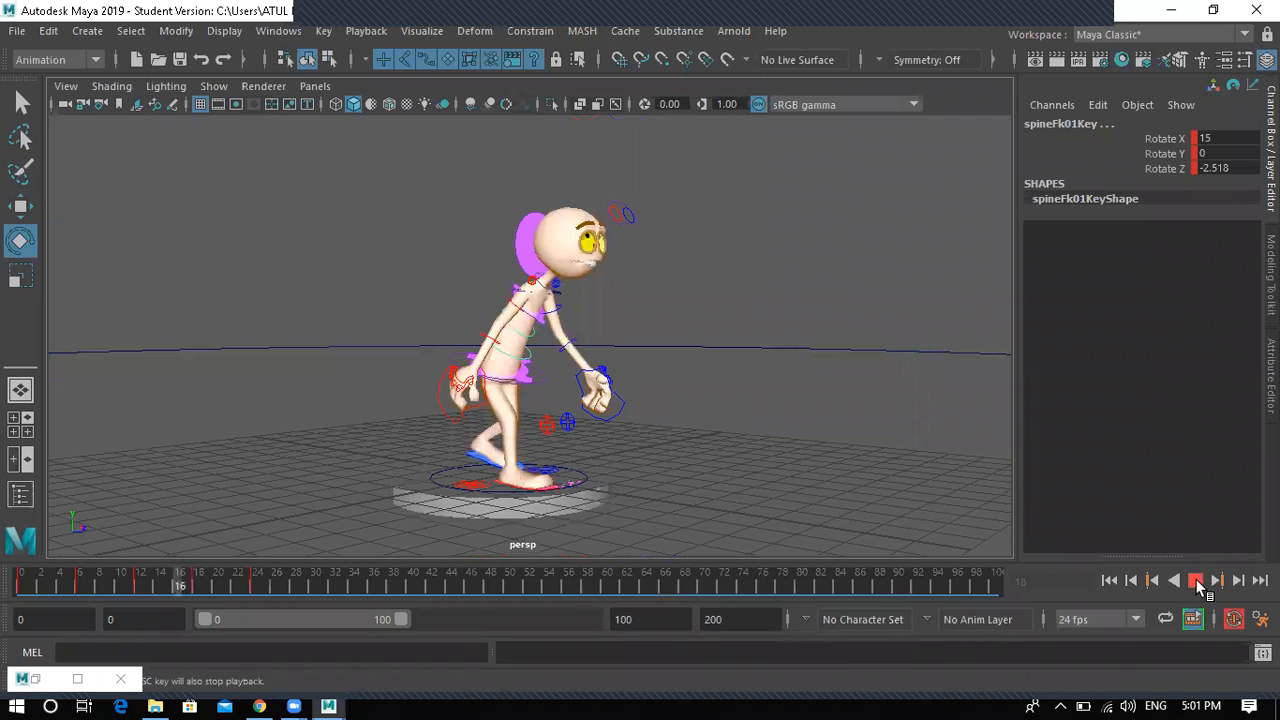
key("Escape")
left_click_drag(500, 402, 467, 606, "alt")
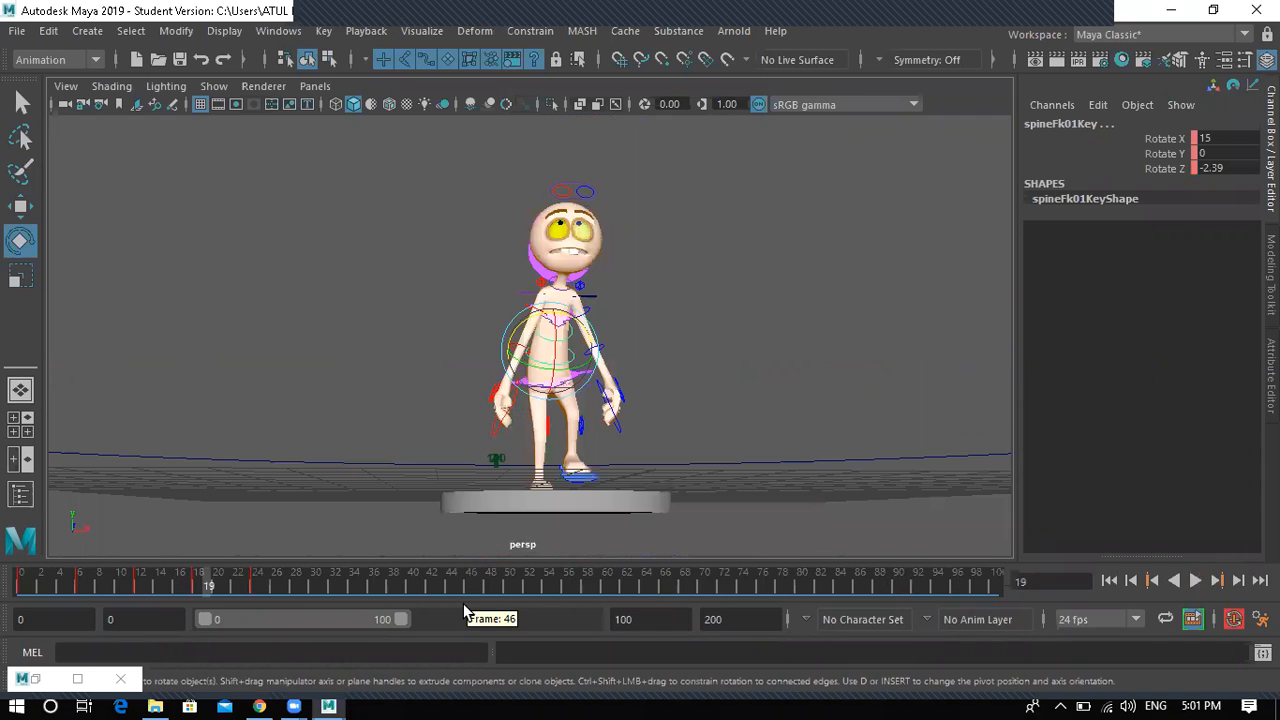
- Try to tilt the neck control sideways to about 26 in Rotate Z at frame 19, then undo it
left_click_drag(501, 385, 511, 346, "alt")
scroll(573, 263, "up", 4)
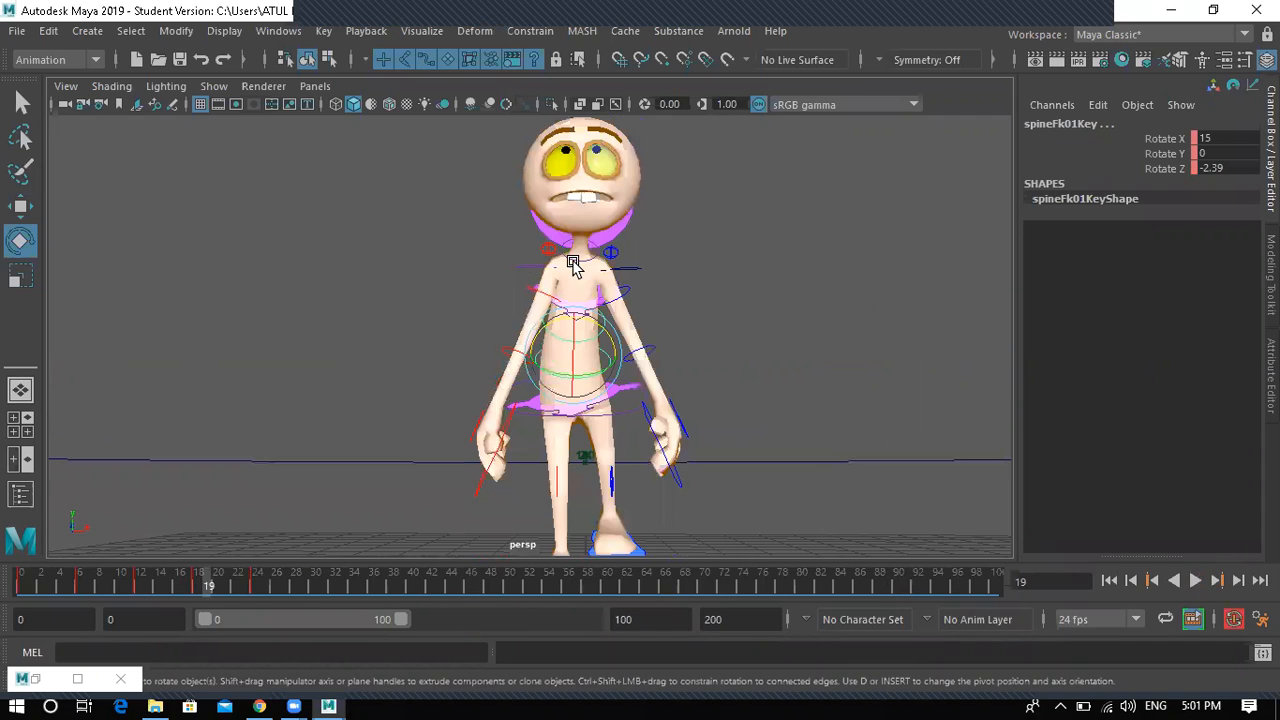
left_click(602, 249)
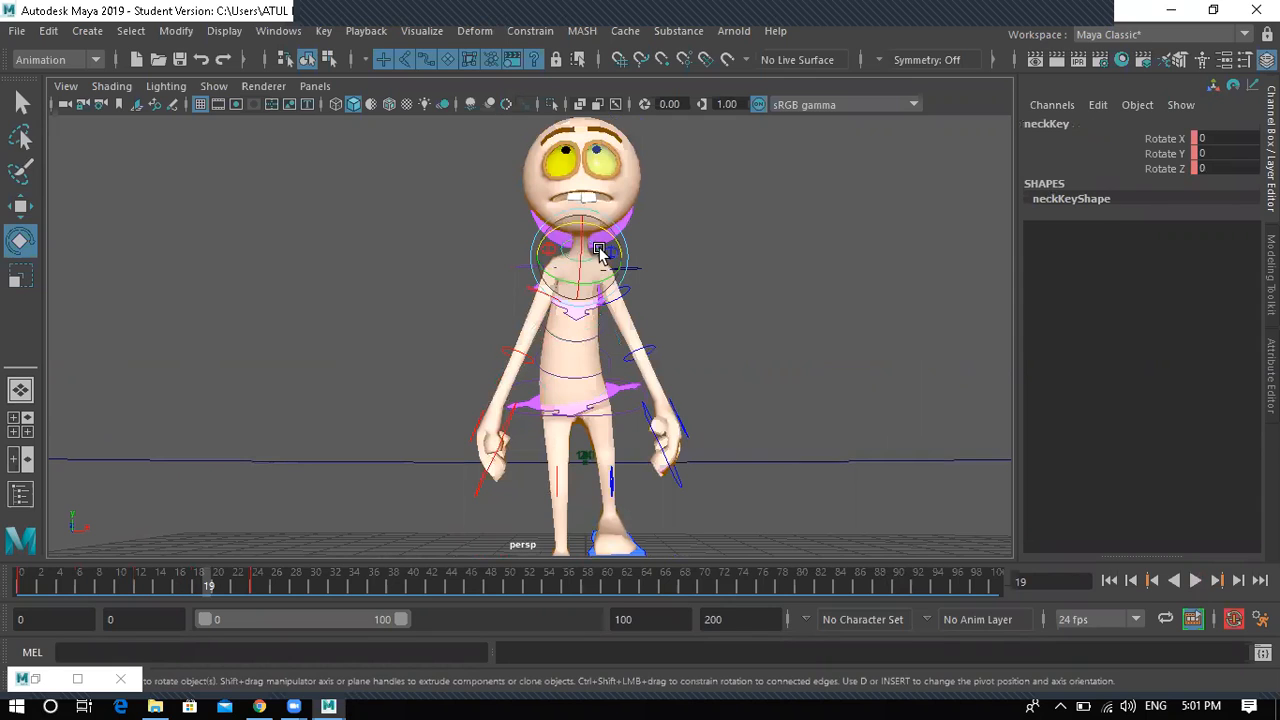
mouse_move(600, 230)
left_mouse_down()
mouse_move(614, 238)
mouse_move(584, 232)
left_mouse_up()
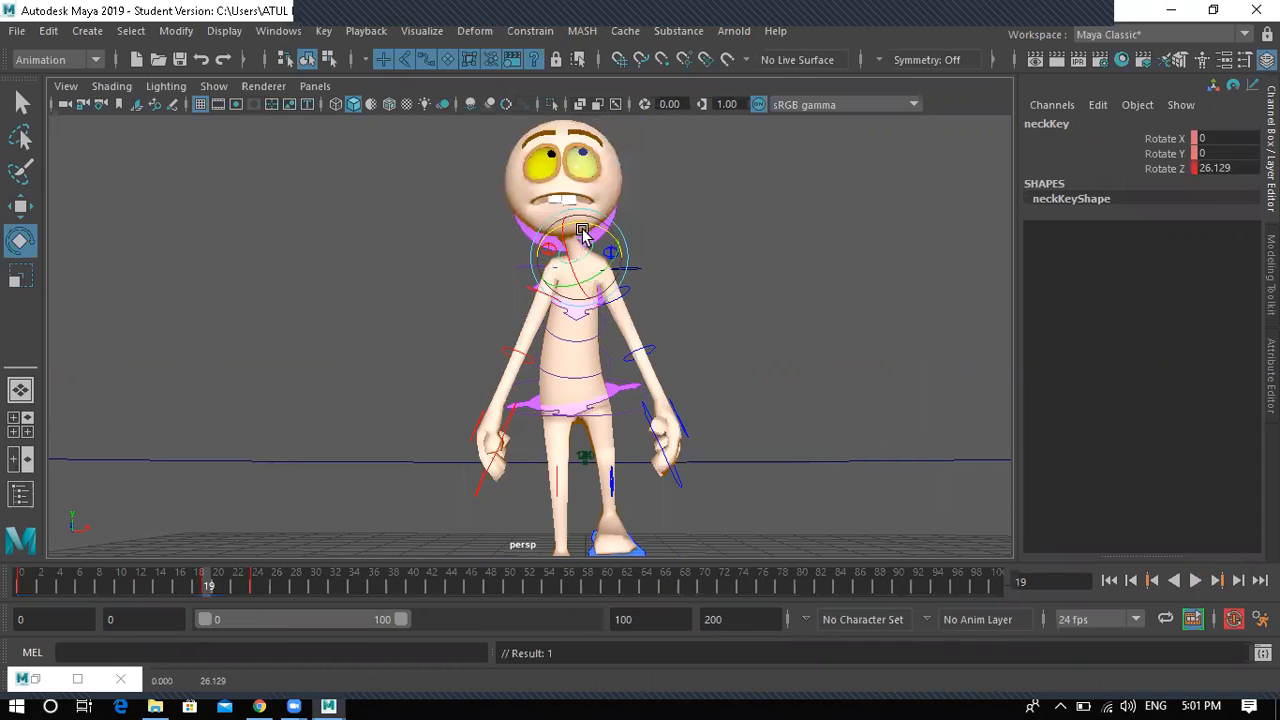
key("ctrl+z")
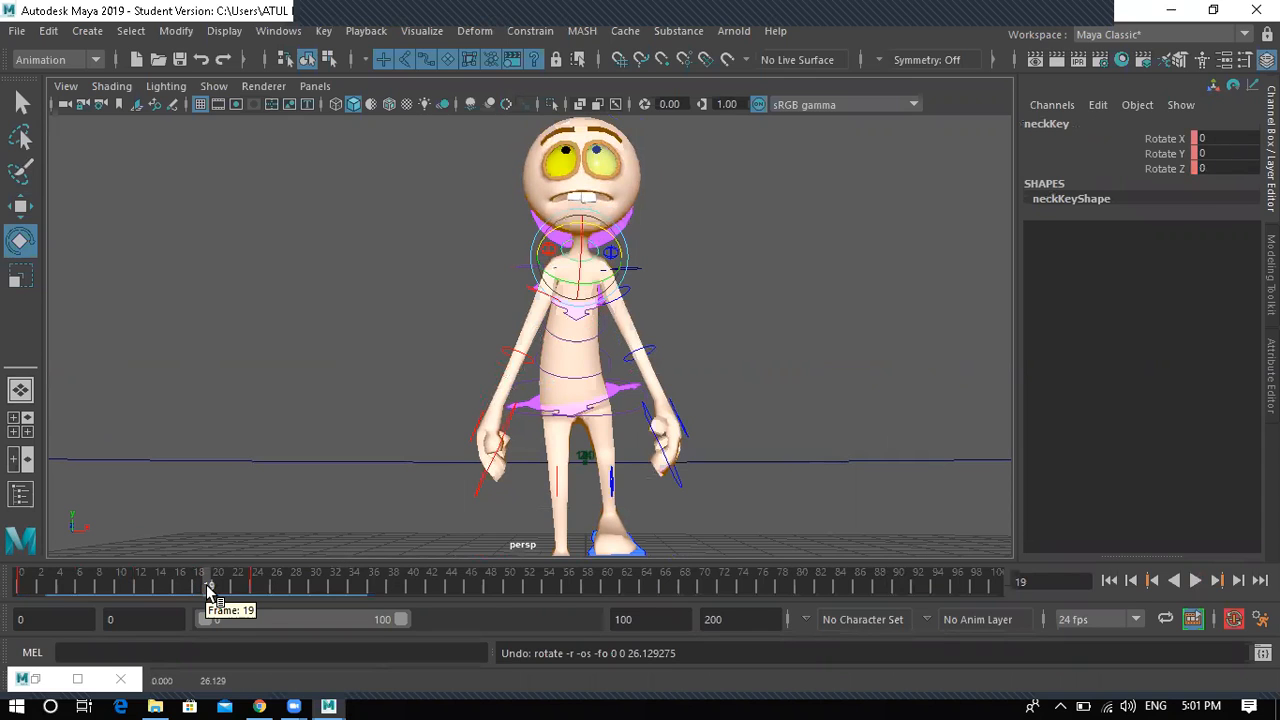
- Key the neck control's rotation at frame 6, then key the head control at frames 6, 12 and 18
key("alt+v")
key("alt+v")
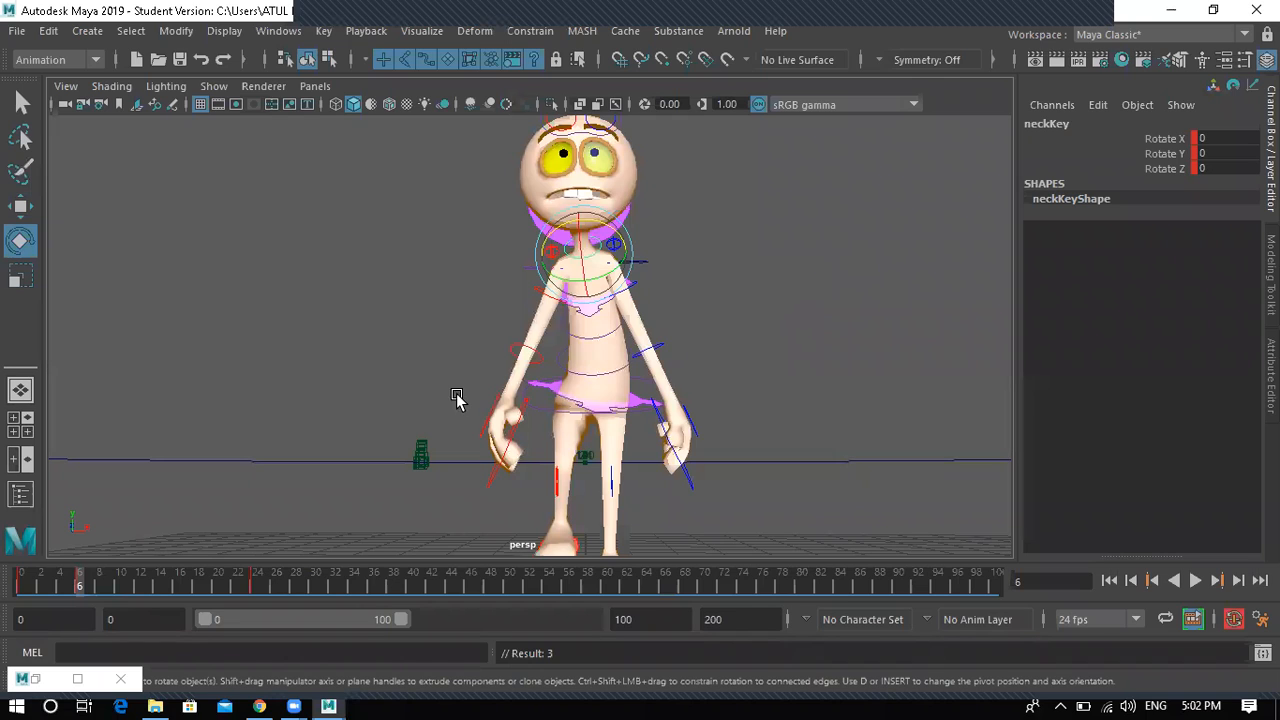
mouse_move(478, 420)
left_mouse_down("alt")
mouse_move(548, 422)
mouse_move(480, 420)
left_mouse_up("alt")
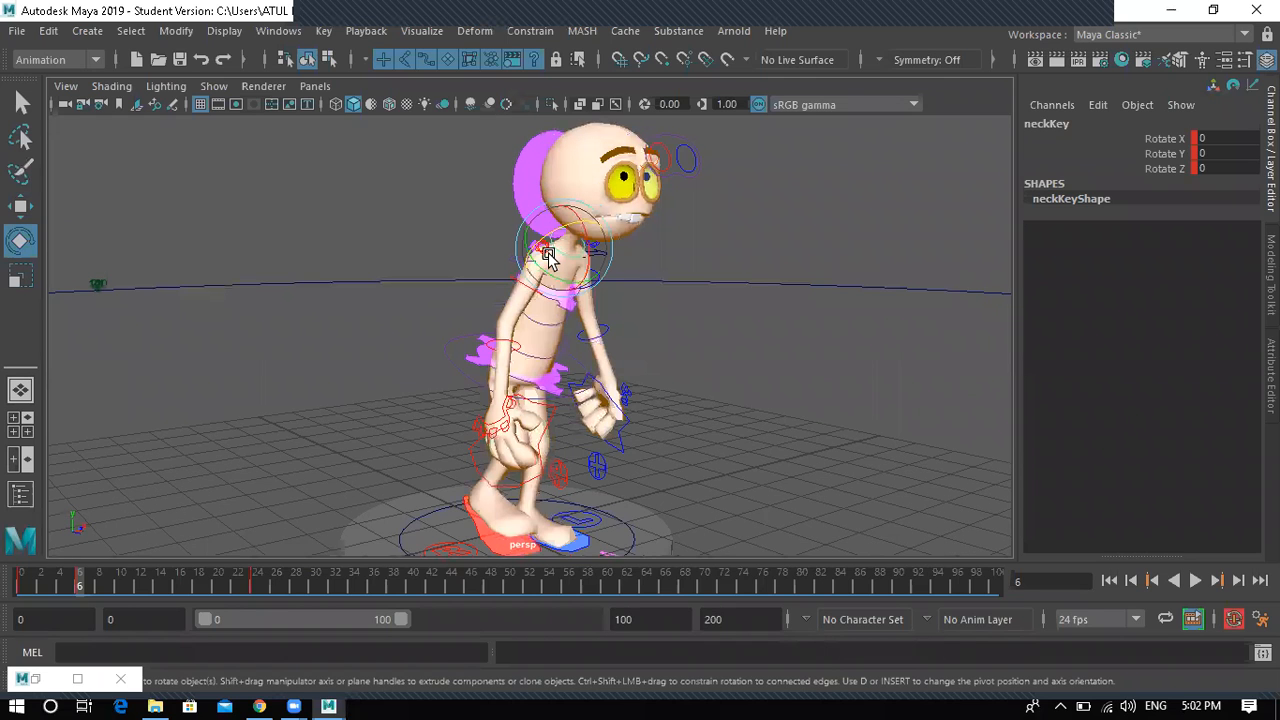
left_click(521, 235)
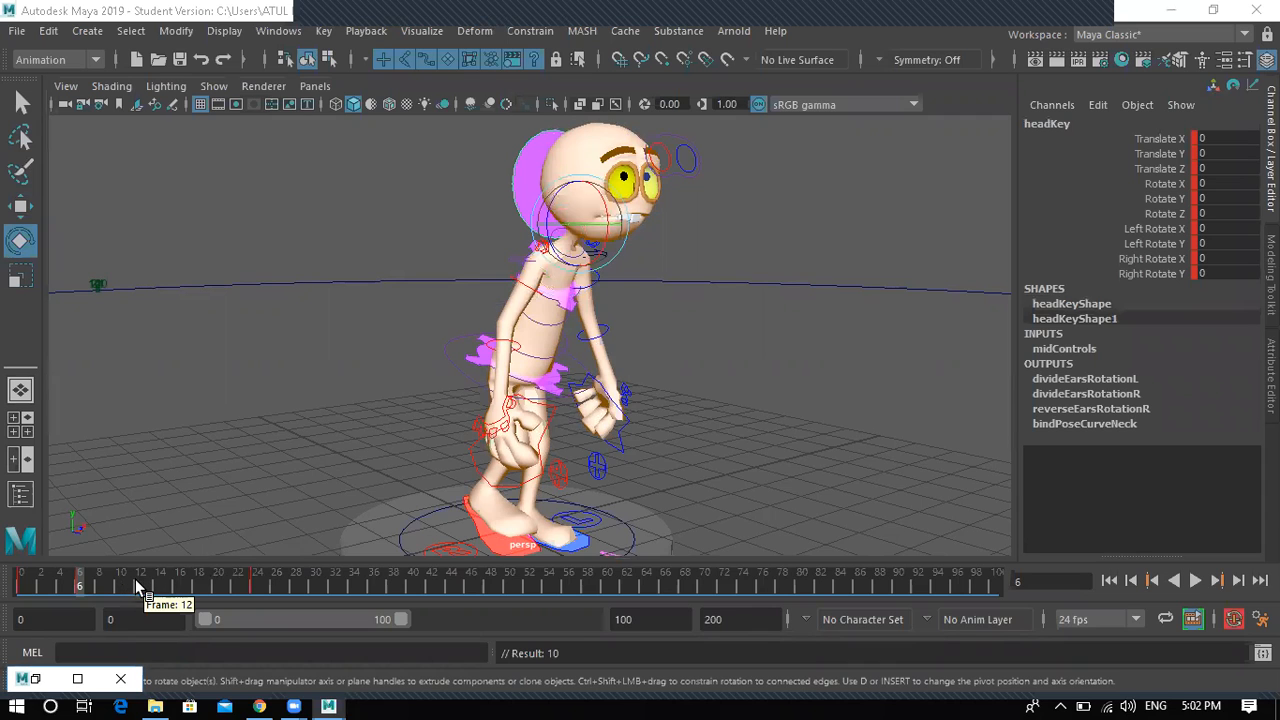
left_click(141, 587)
left_click(180, 587)
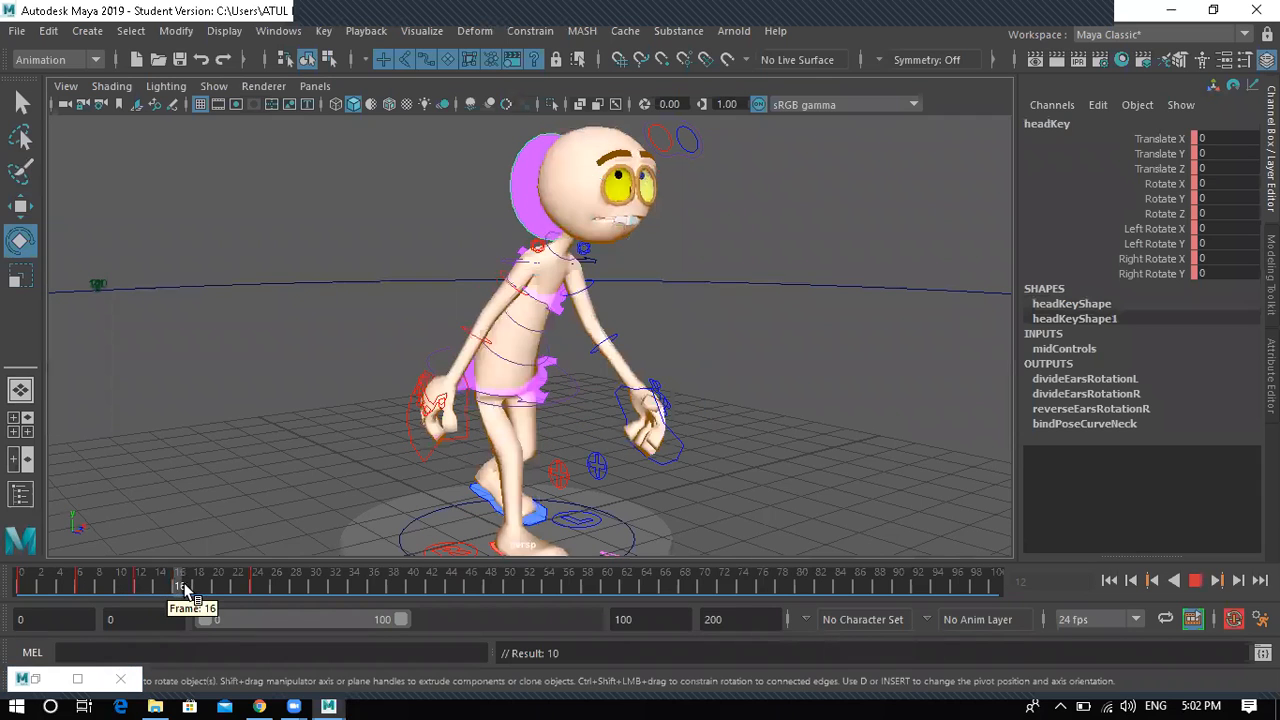
left_click(207, 587)
- Tilt the head control up to about -18.6 in Rotate X at frame 6 and down to about 15 at frame 18
left_click(105, 587)
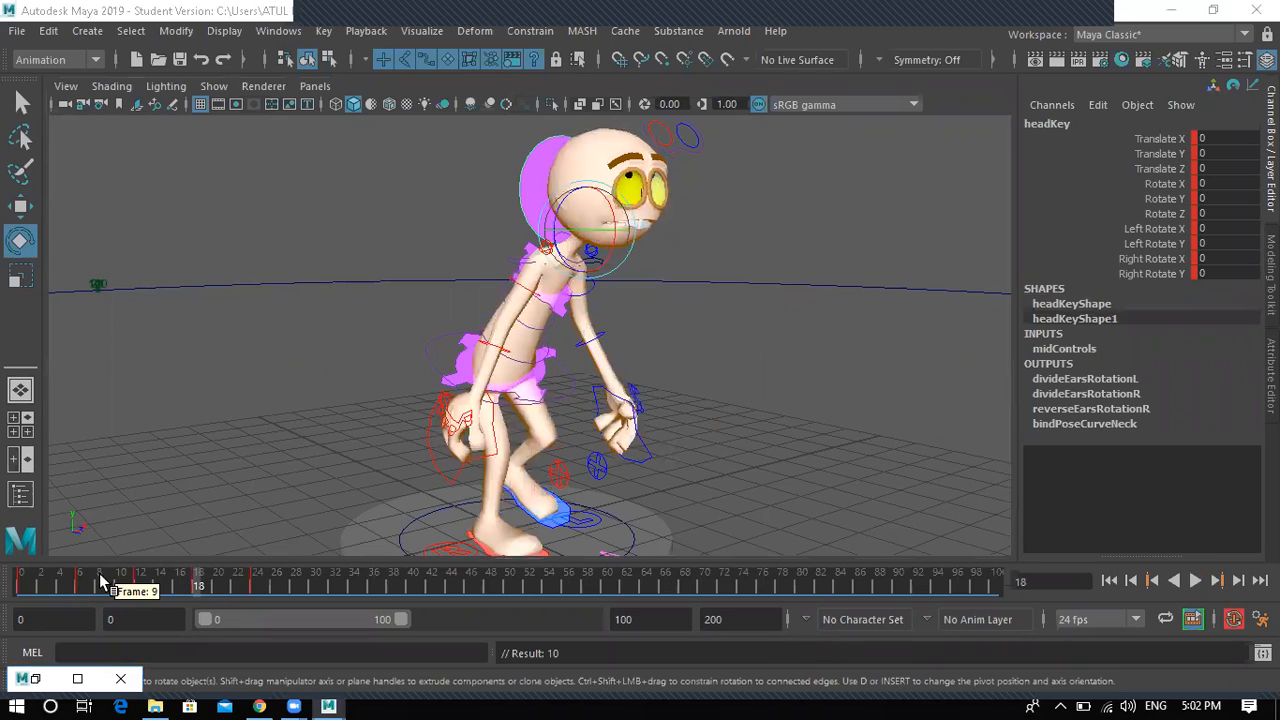
left_click(80, 587)
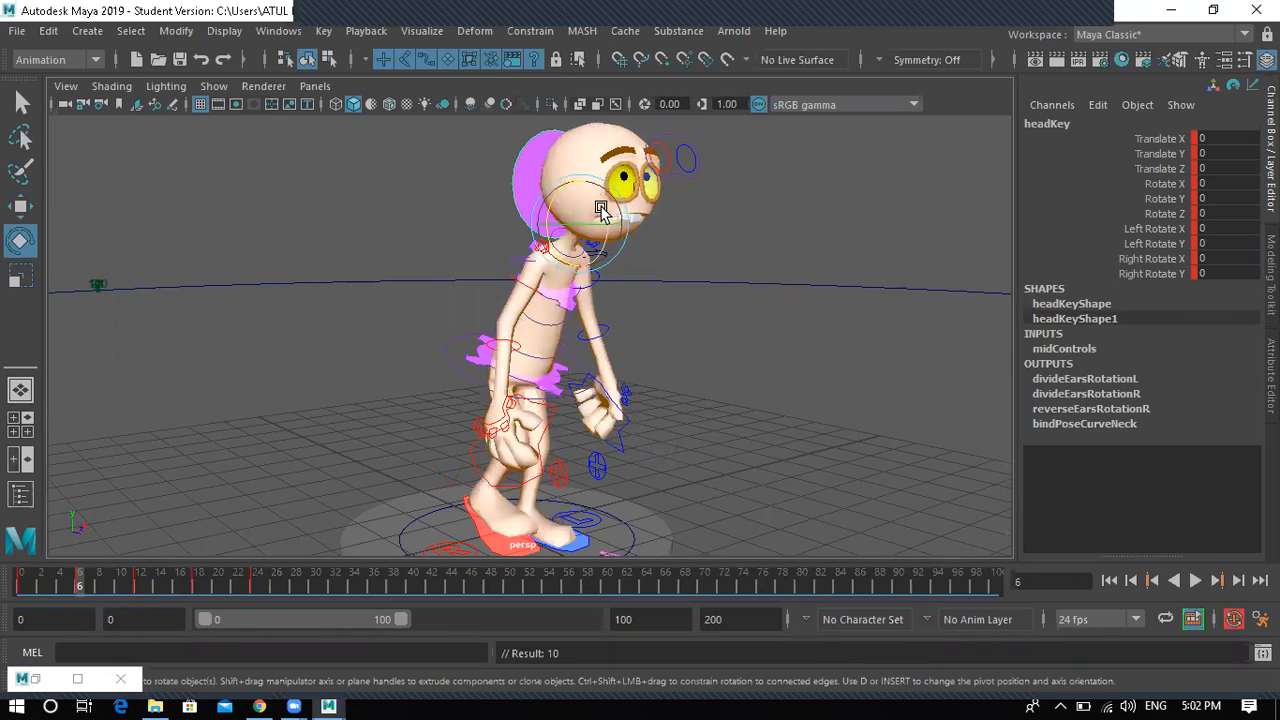
left_click_drag(604, 208, 603, 195)
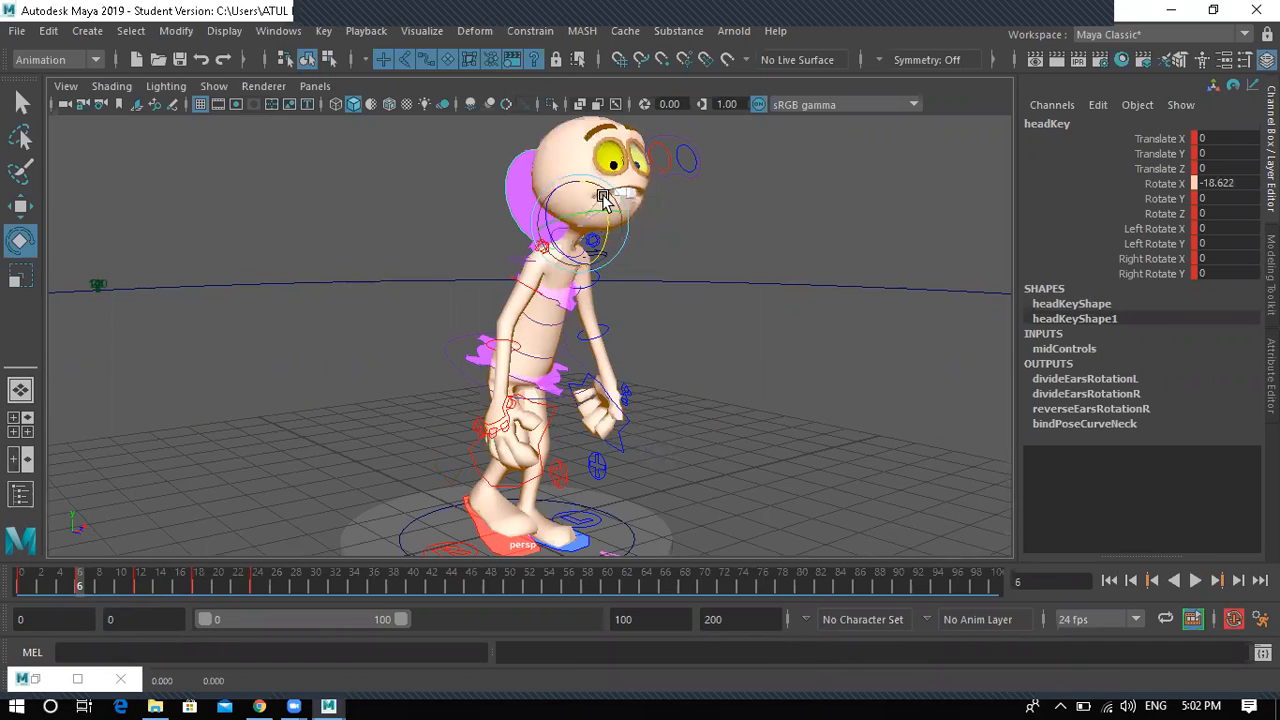
key("s")
left_click(197, 587)
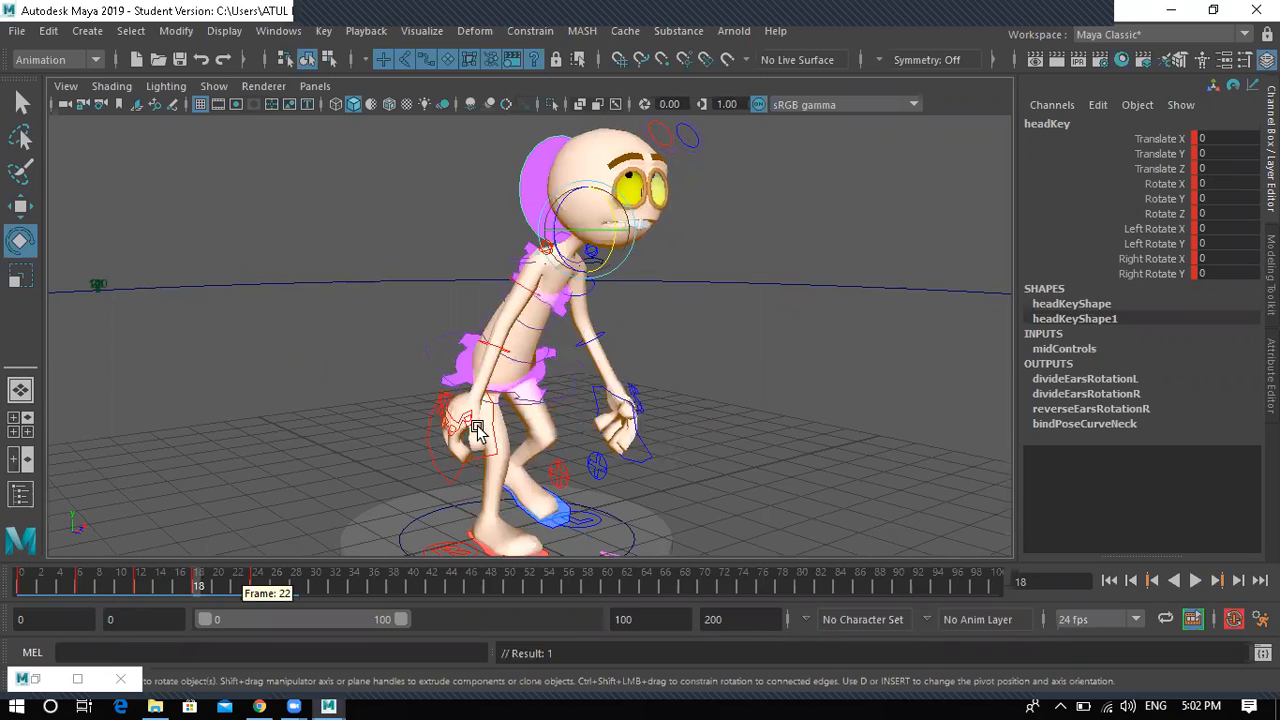
left_click_drag(612, 216, 613, 228)
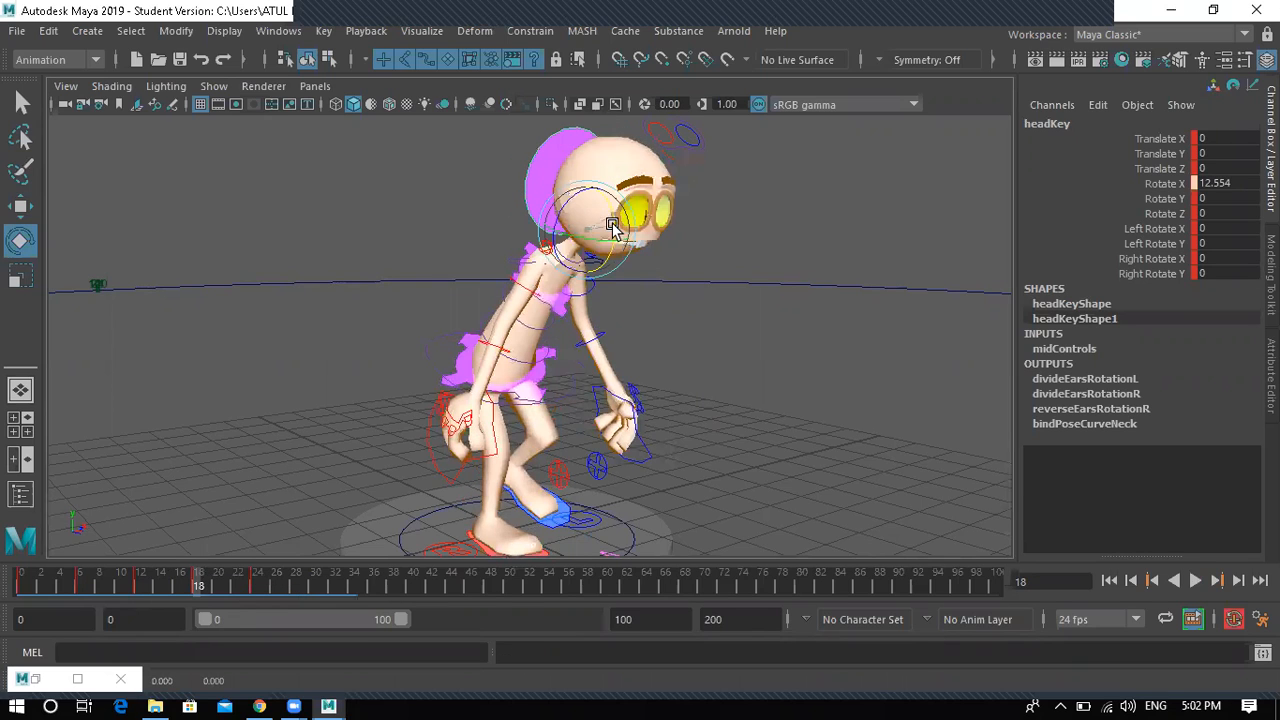
- Play the walk to check the head's nodding, stop playback, and inspect the pose at frame 24 from several angles
left_click(1195, 581)
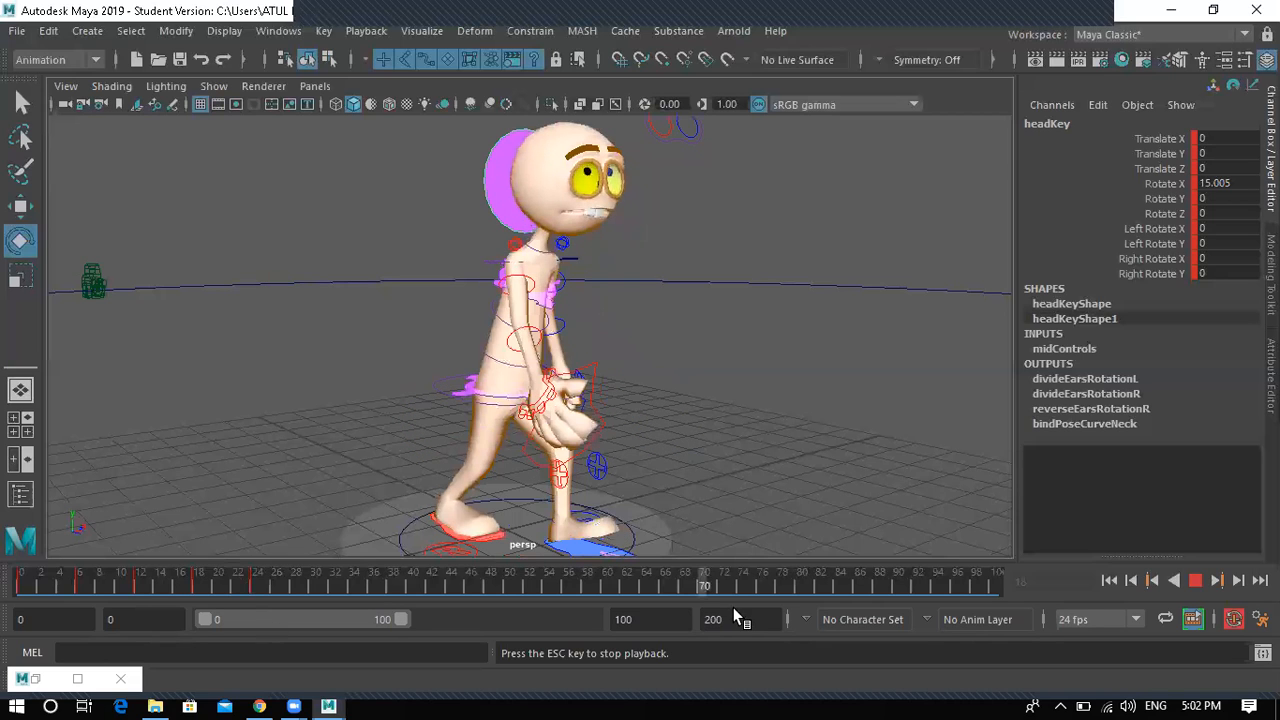
key("Escape")
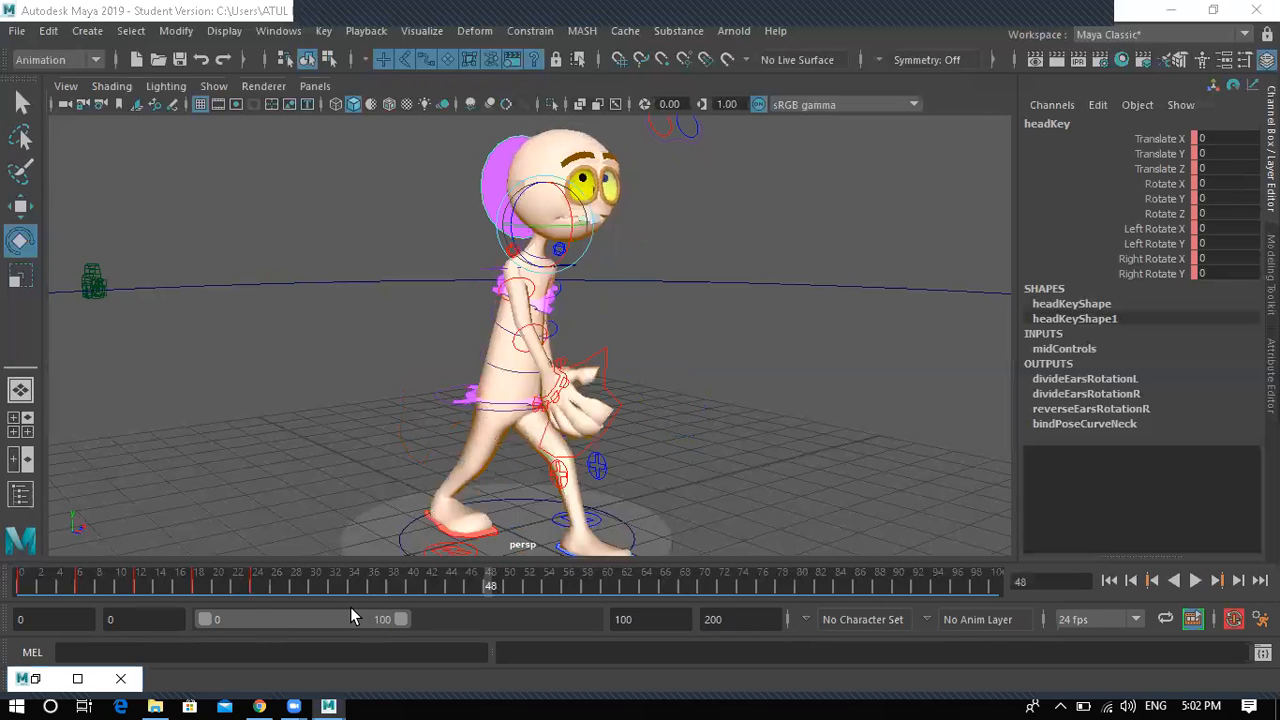
left_click_drag(450, 588, 257, 611)
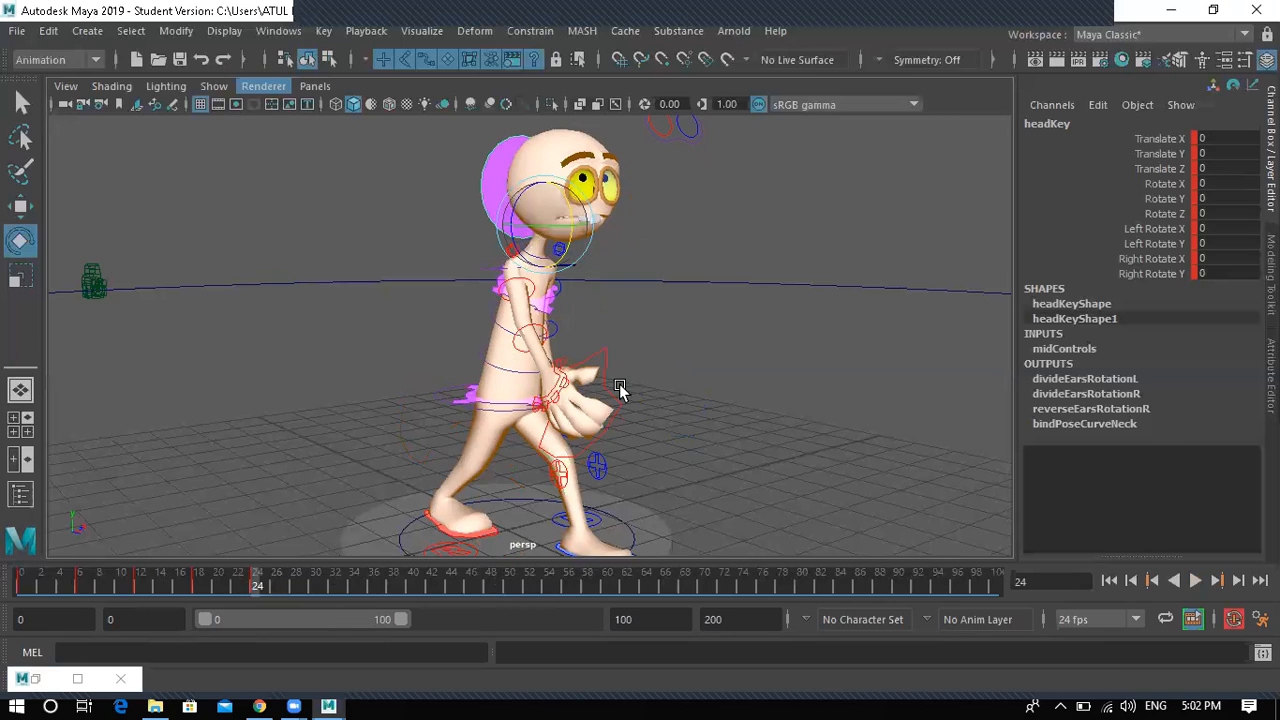
left_click_drag(639, 404, 537, 495, "alt")
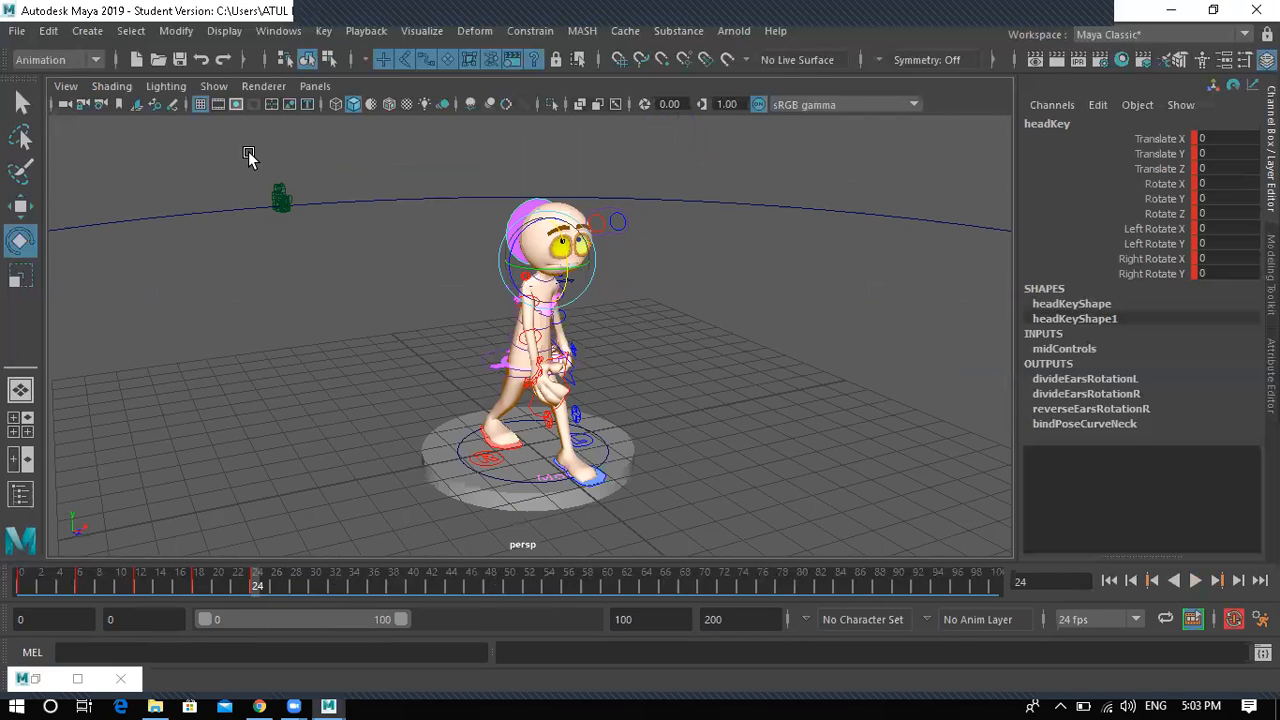
left_click_drag(400, 395, 428, 438, "alt")
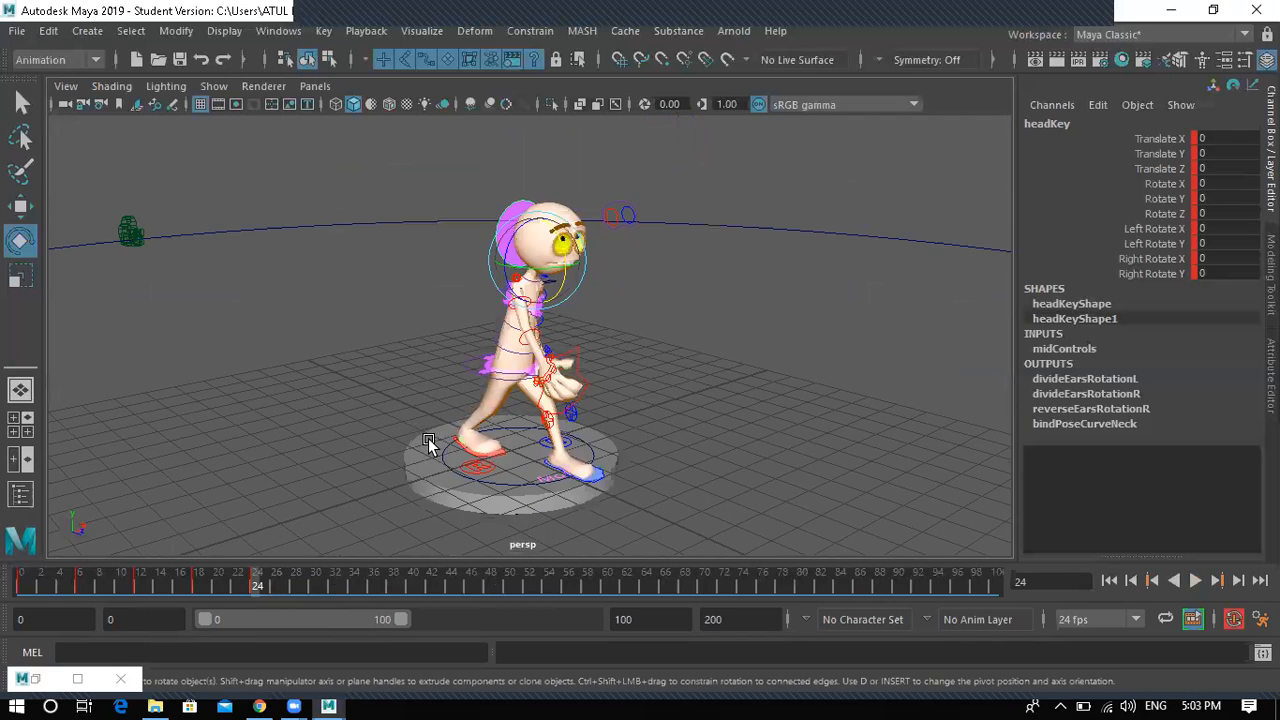
- Bring up the file commands for the walk cycle scene
left_click(17, 31)
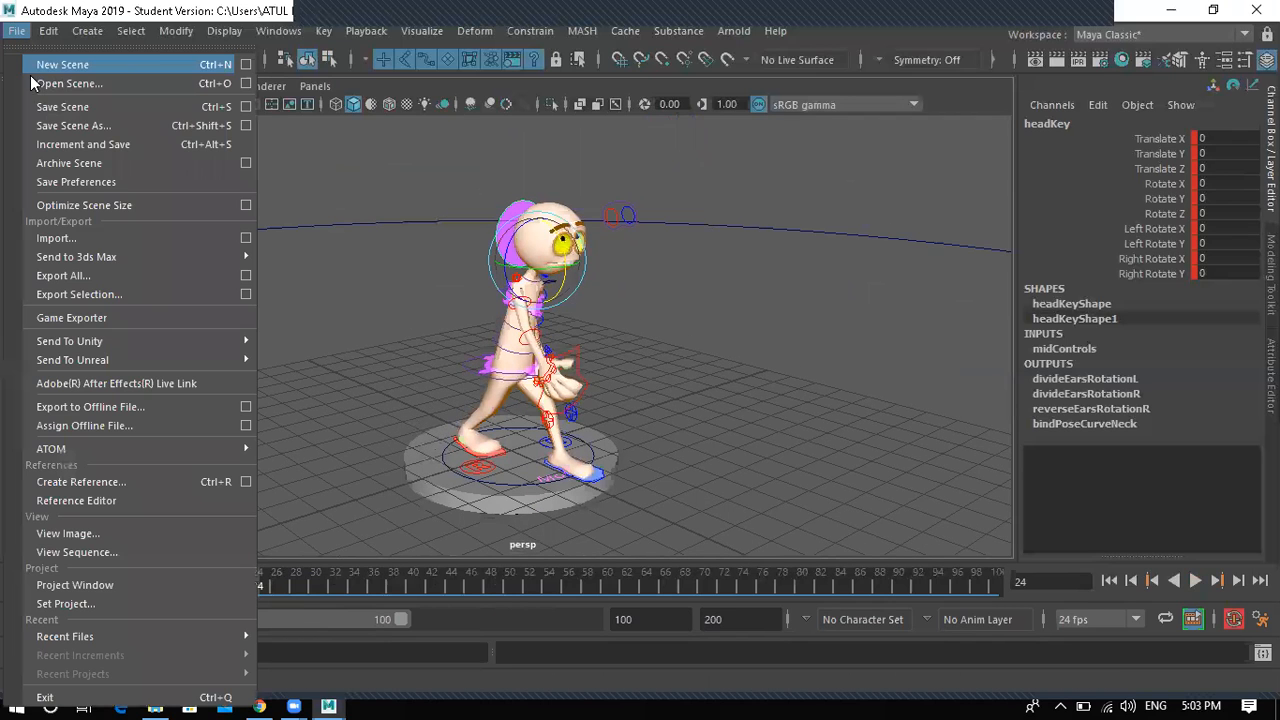